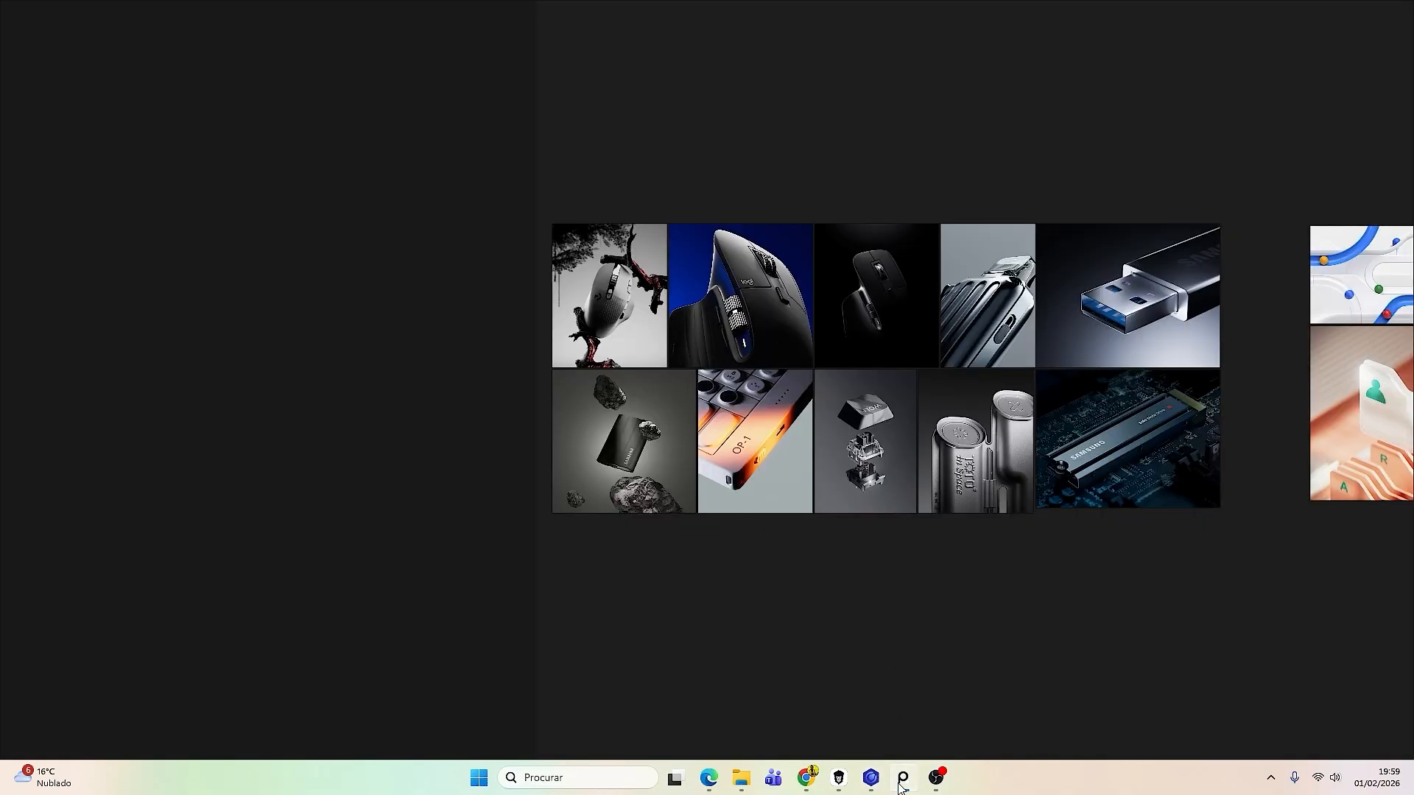
# Switch to Cinema 4D and examine the USB flash drive model from a higher angle.
pyautogui.click(902, 776)
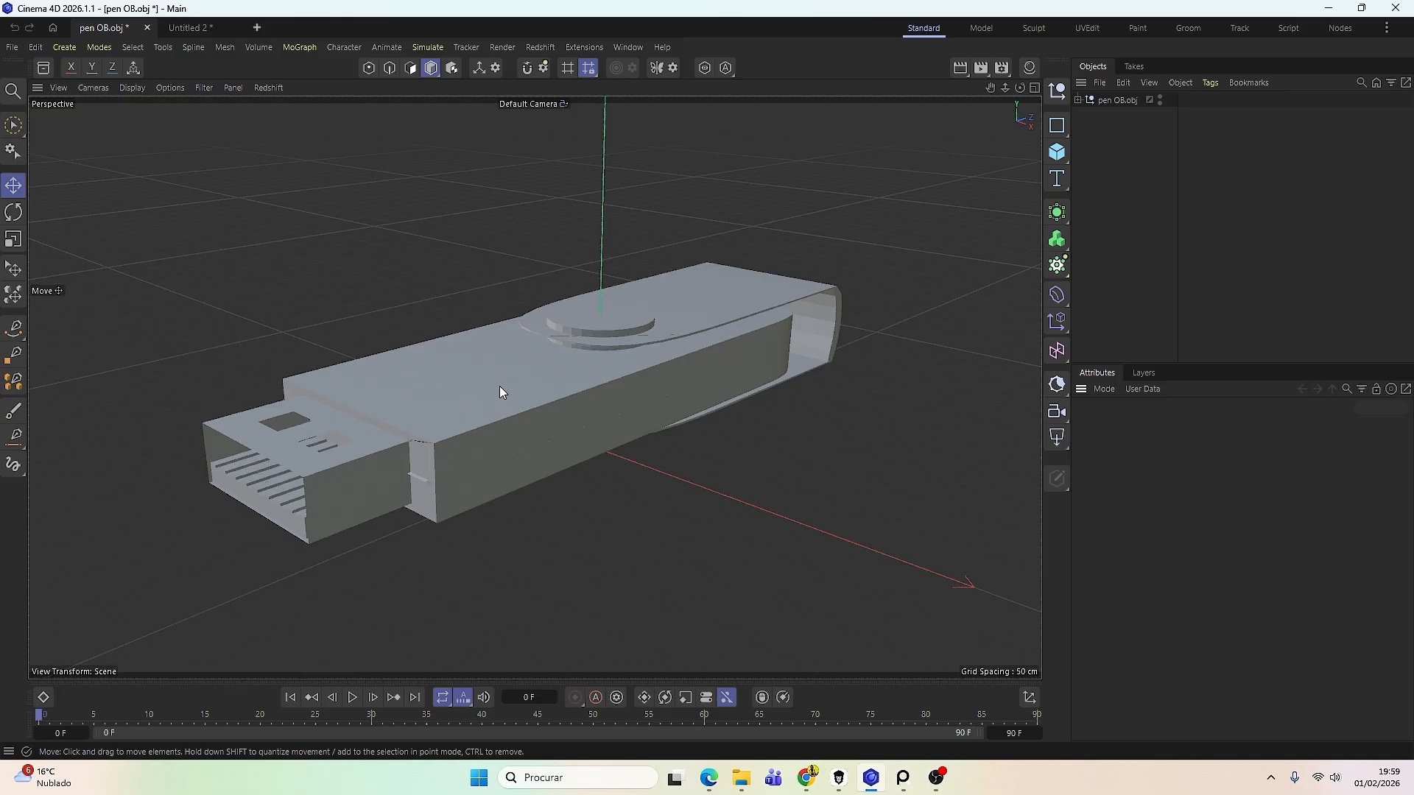
pyautogui.scroll(-2, 499, 392)
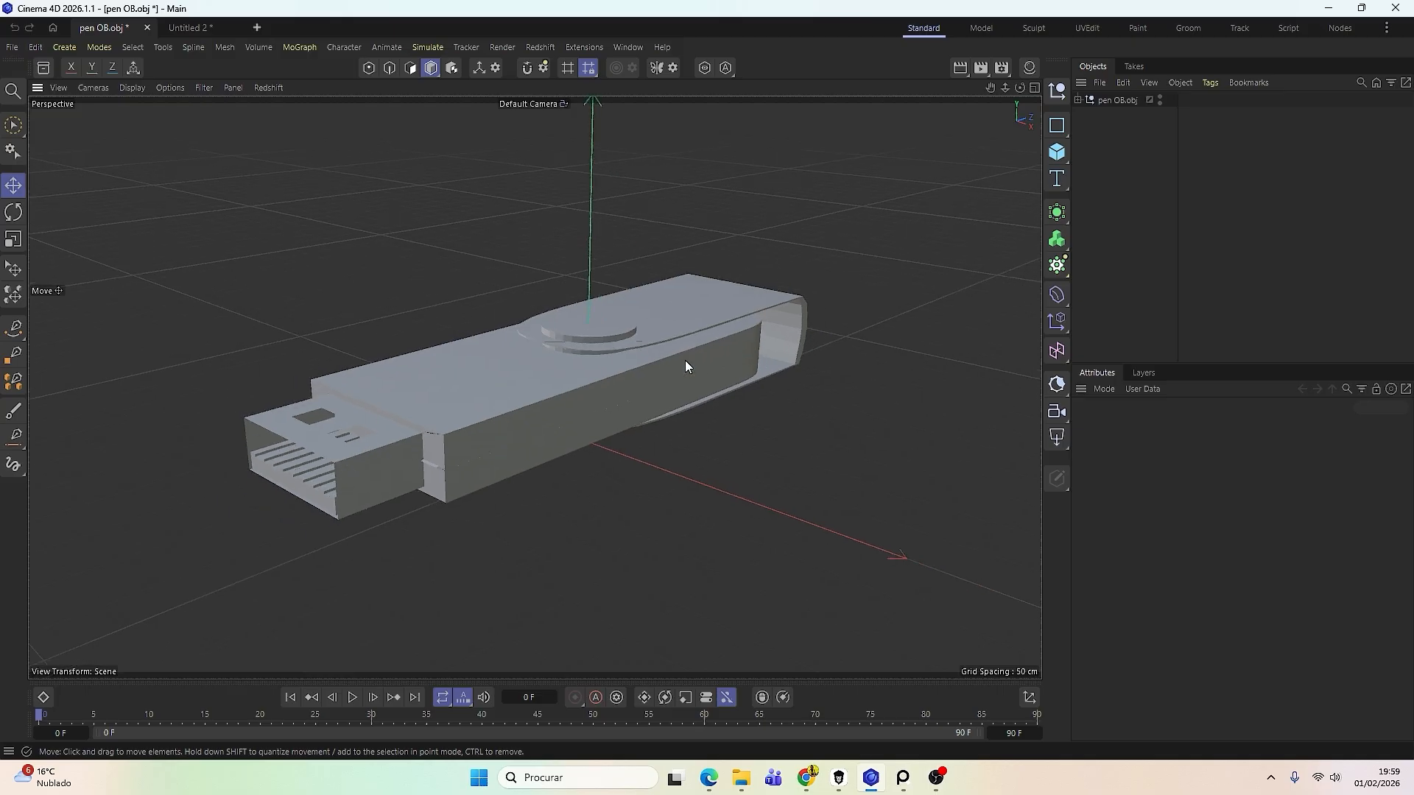
pyautogui.keyDown('alt'); pyautogui.moveTo(404, 448); pyautogui.dragTo(402, 507); pyautogui.keyUp('alt')
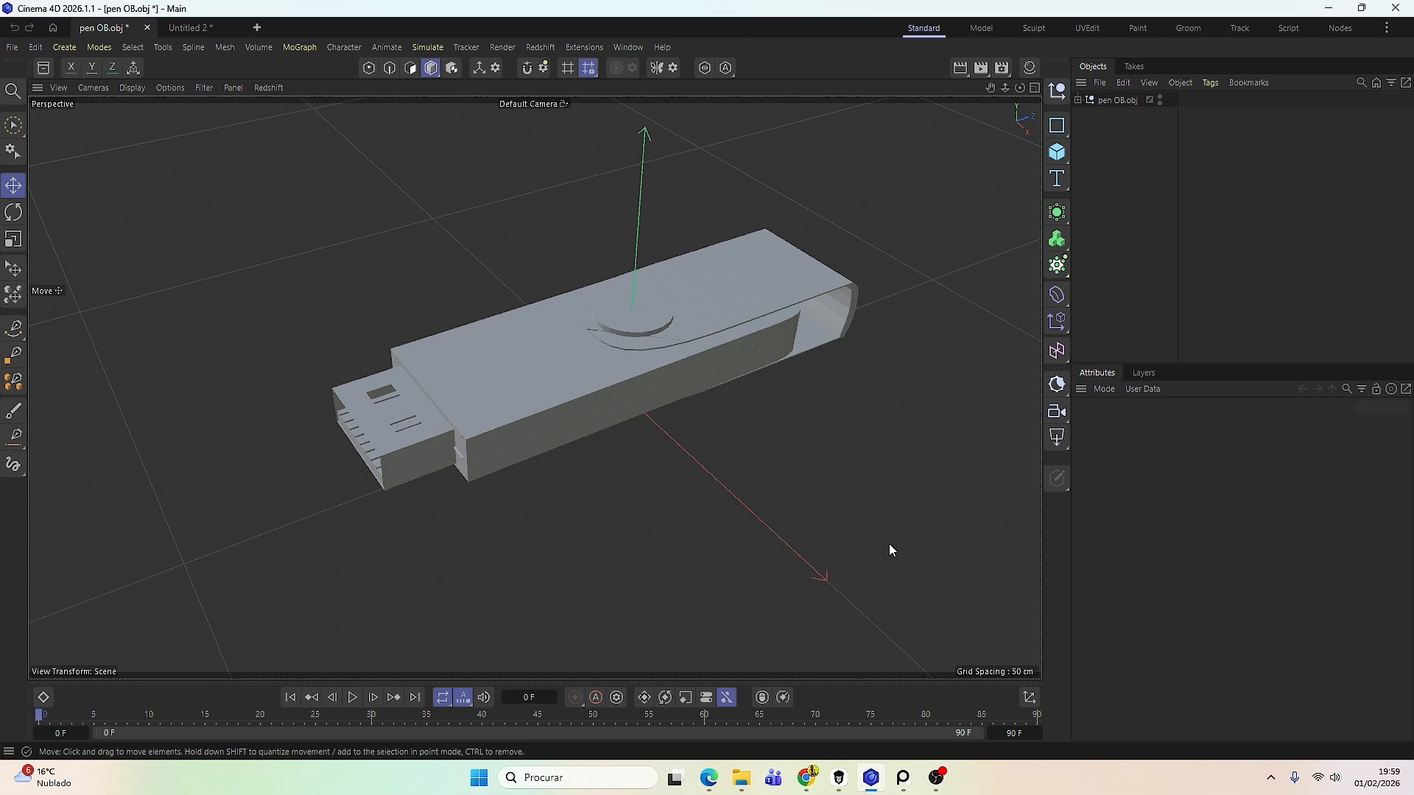
# Switch to the PureRef board and compare the dark product shots with the neighbouring blue and white 3D reference group.
pyautogui.click(903, 778)
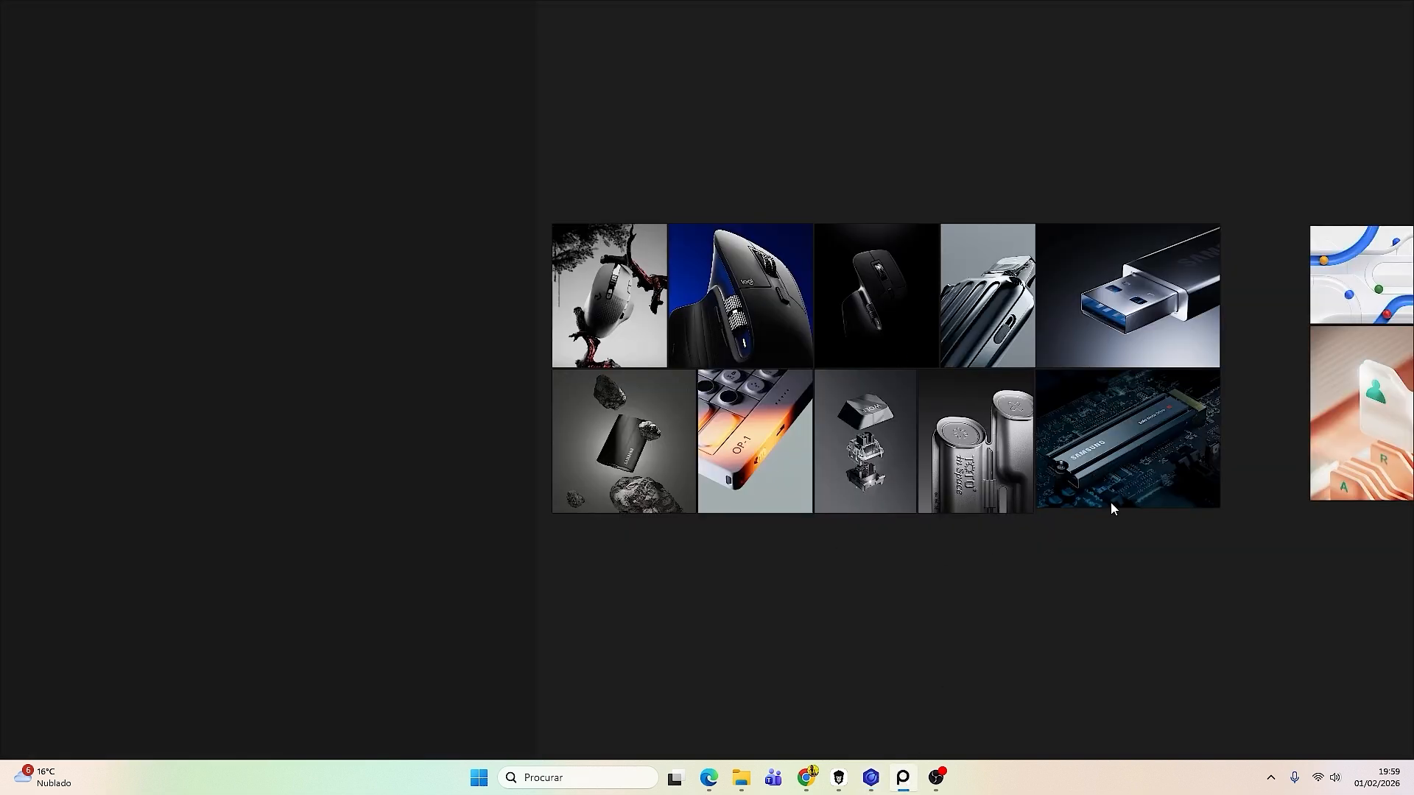
pyautogui.scroll(-2, 1083, 549)
pyautogui.moveTo(1090, 559); pyautogui.dragTo(782, 589, button='middle')
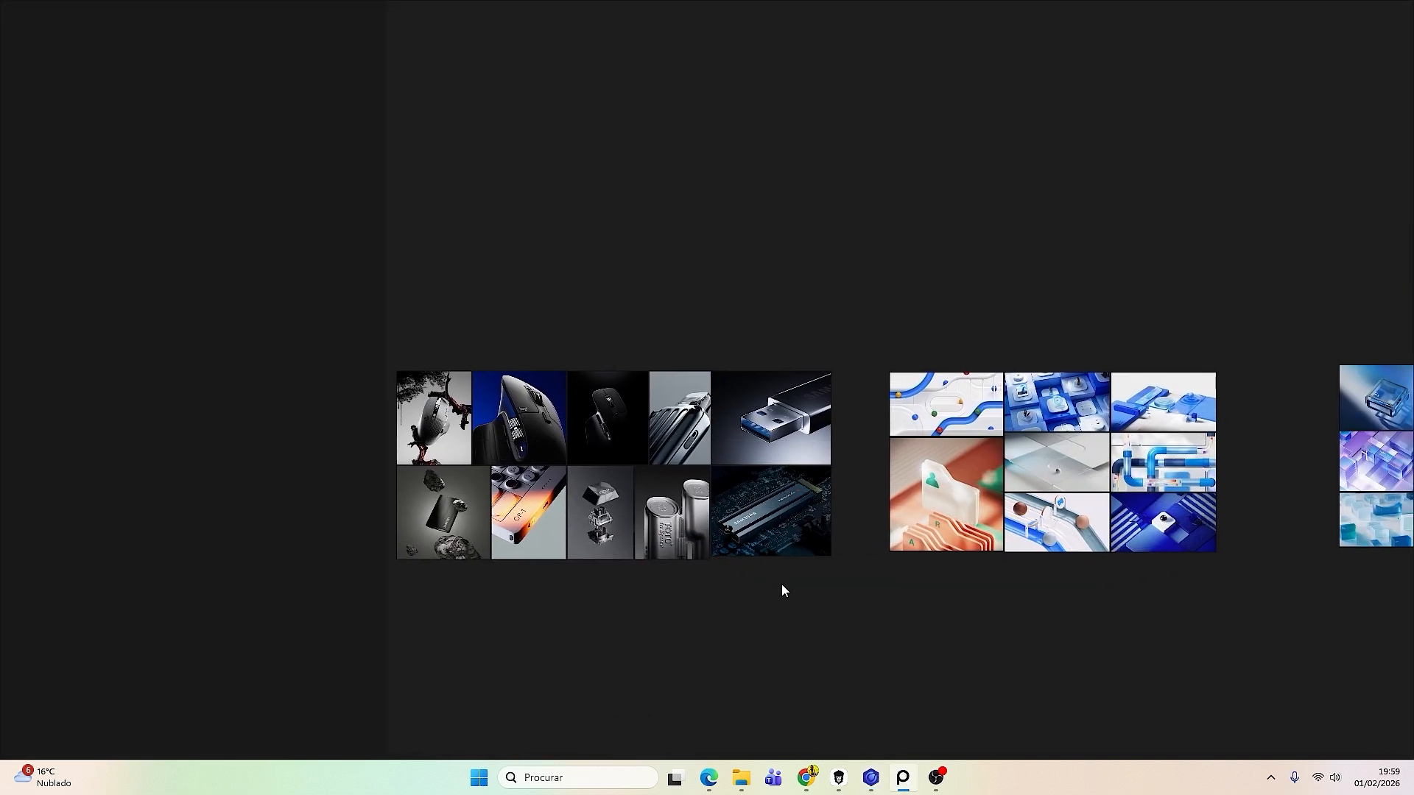
pyautogui.scroll(3, 708, 583)
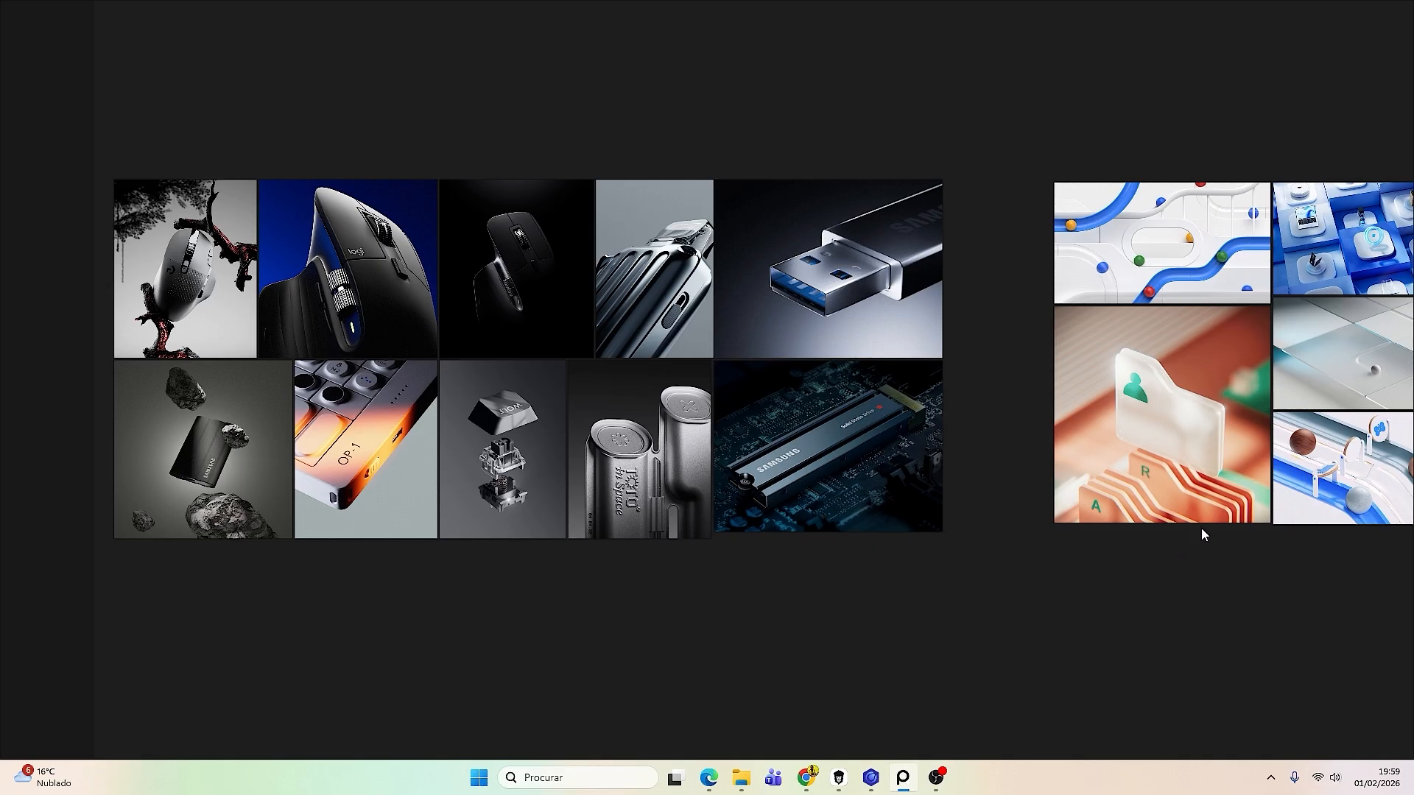
pyautogui.moveTo(1228, 527); pyautogui.dragTo(683, 602, button='middle')
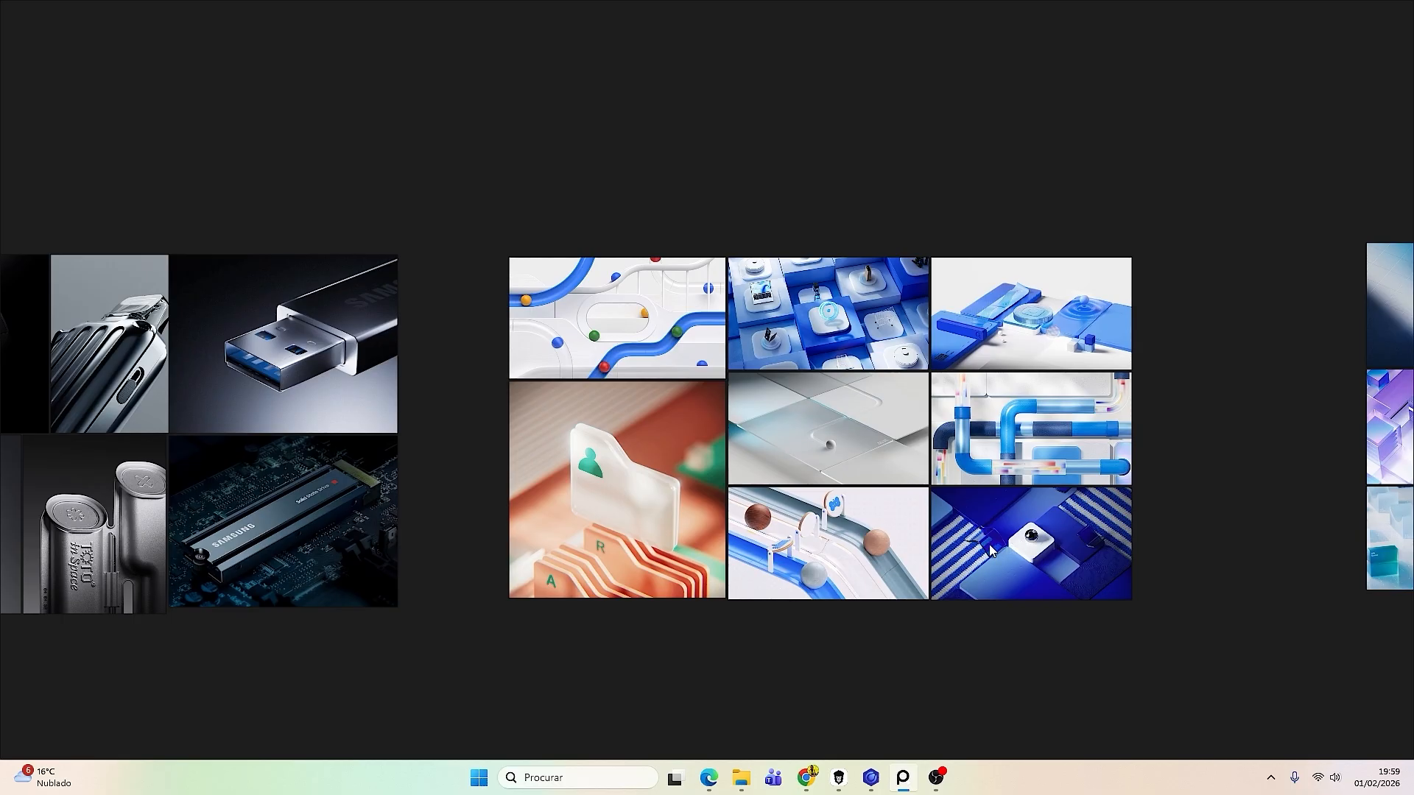
pyautogui.scroll(-3, 864, 575)
pyautogui.moveTo(710, 618); pyautogui.dragTo(942, 557, button='middle')
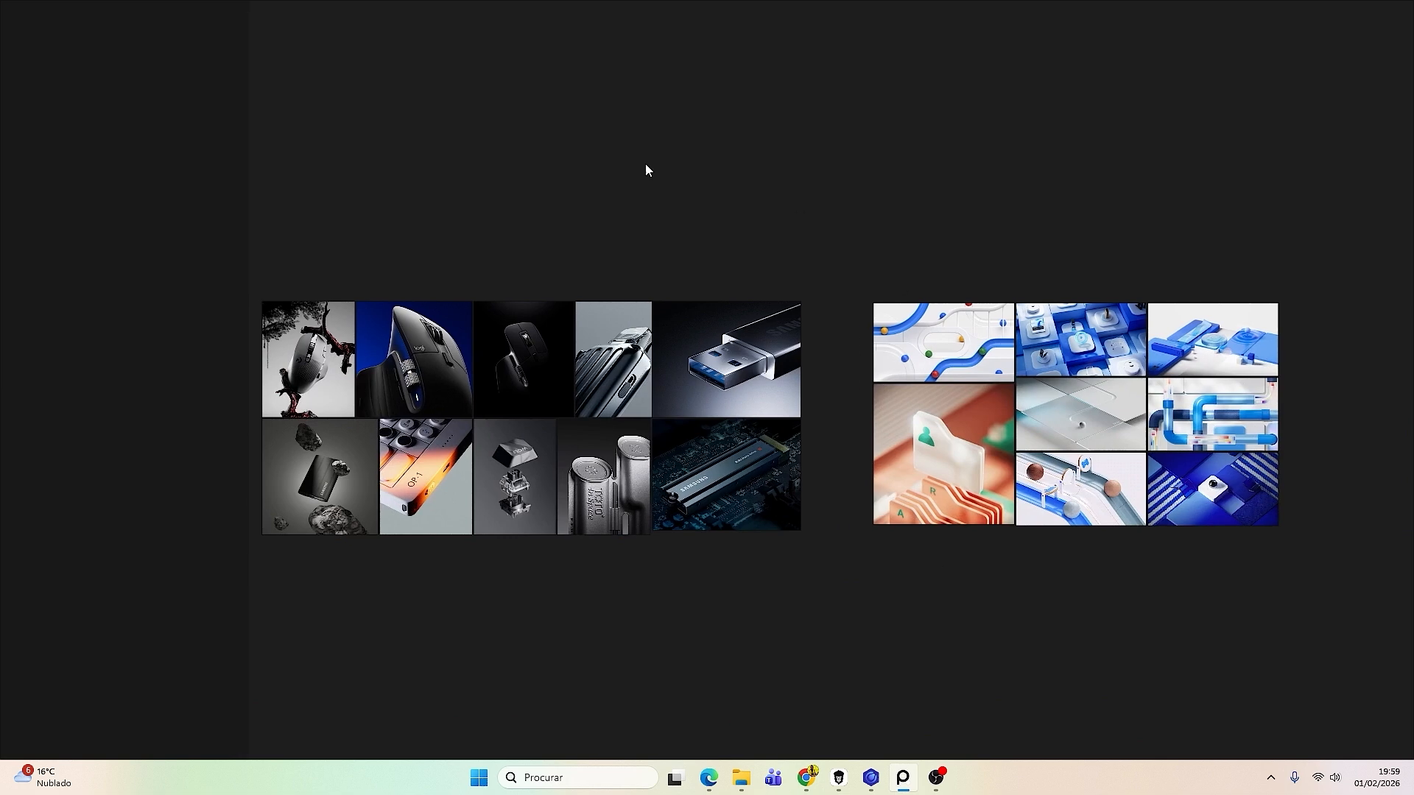
pyautogui.moveTo(1193, 431); pyautogui.dragTo(678, 430, button='middle')
pyautogui.moveTo(940, 430)
pyautogui.mouseDown(button='middle')
pyautogui.moveTo(816, 427)
pyautogui.moveTo(995, 380)
pyautogui.mouseUp(button='middle')
pyautogui.moveTo(797, 456); pyautogui.dragTo(999, 468, button='middle')
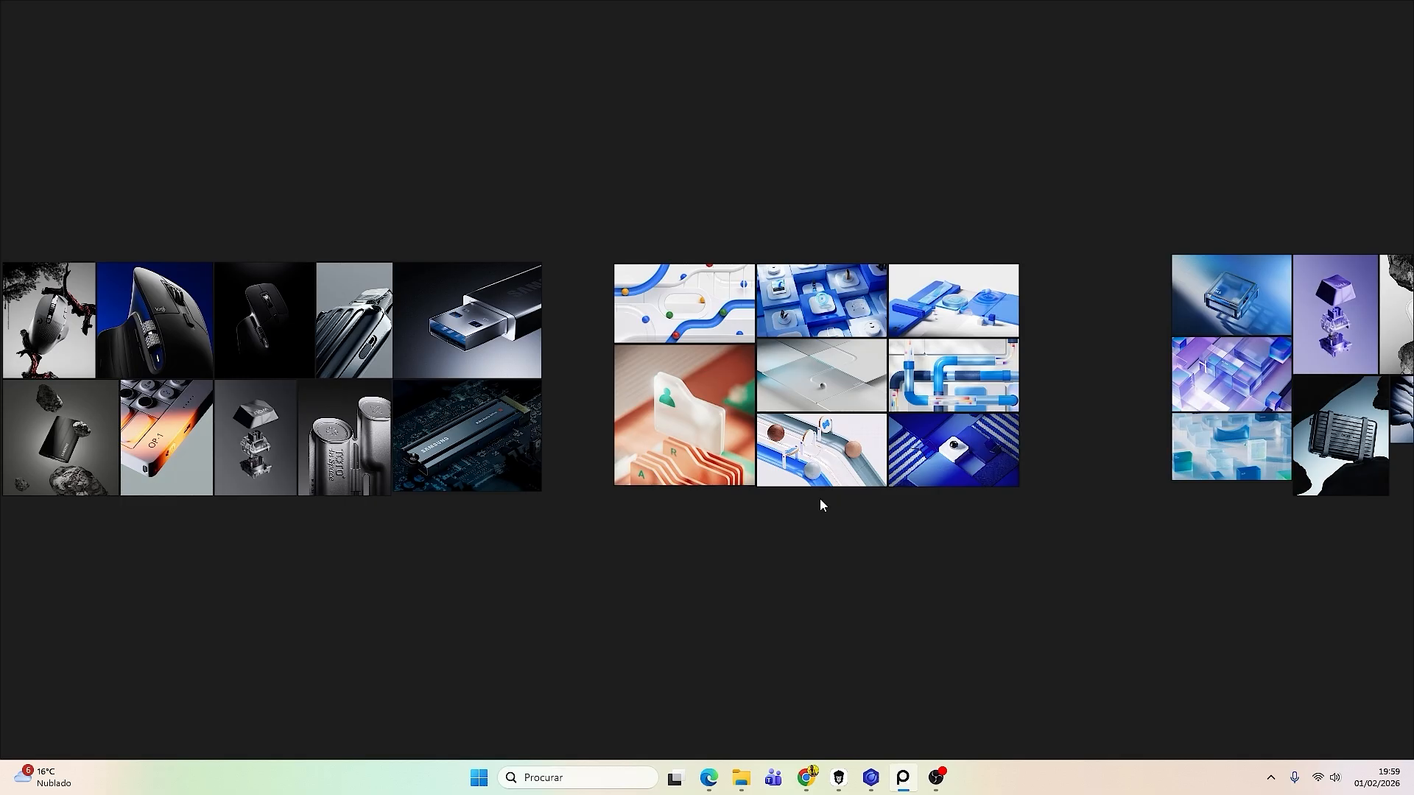
# Check the flash drive model in Cinema 4D again, and return to PureRef to survey all the reference groups.
pyautogui.click(871, 777)
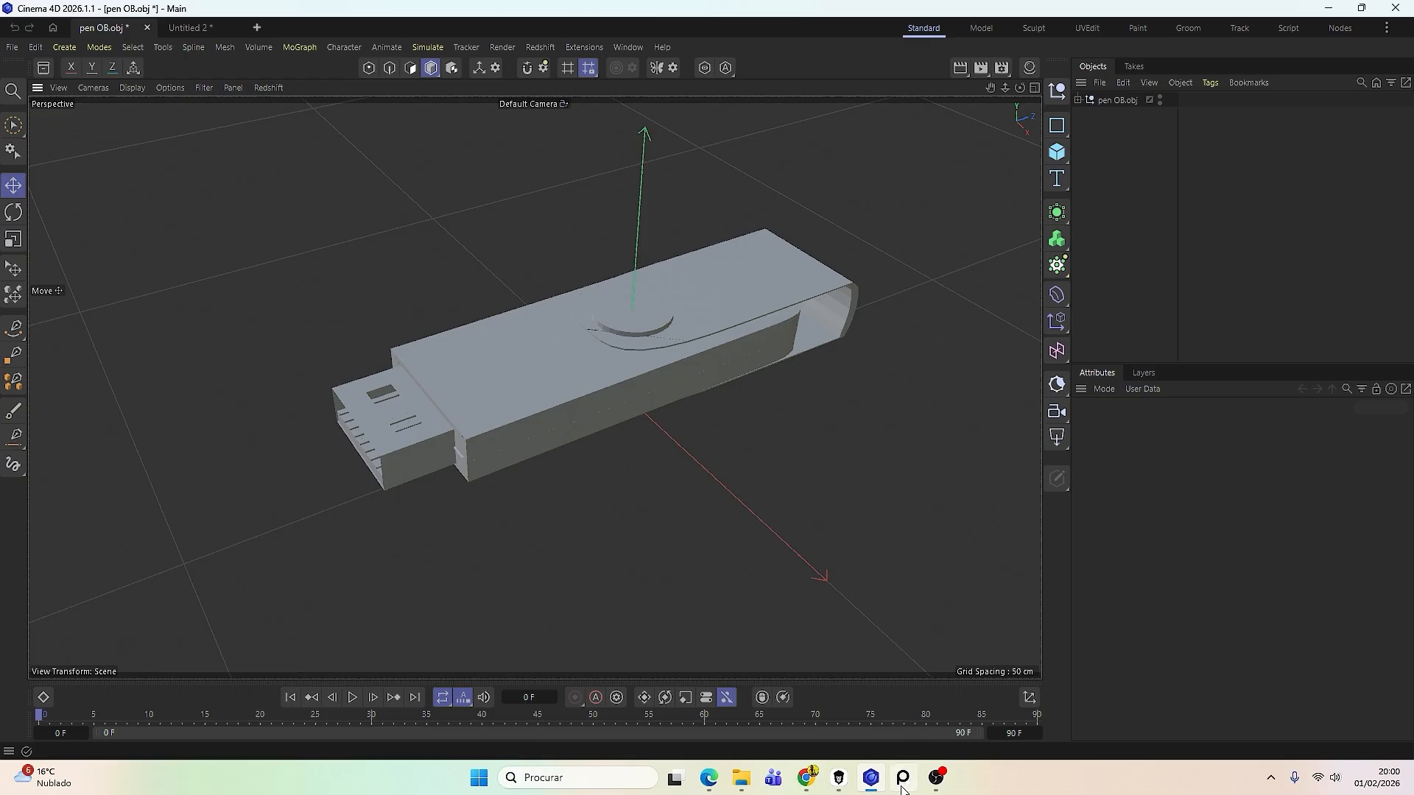
pyautogui.moveTo(915, 786)
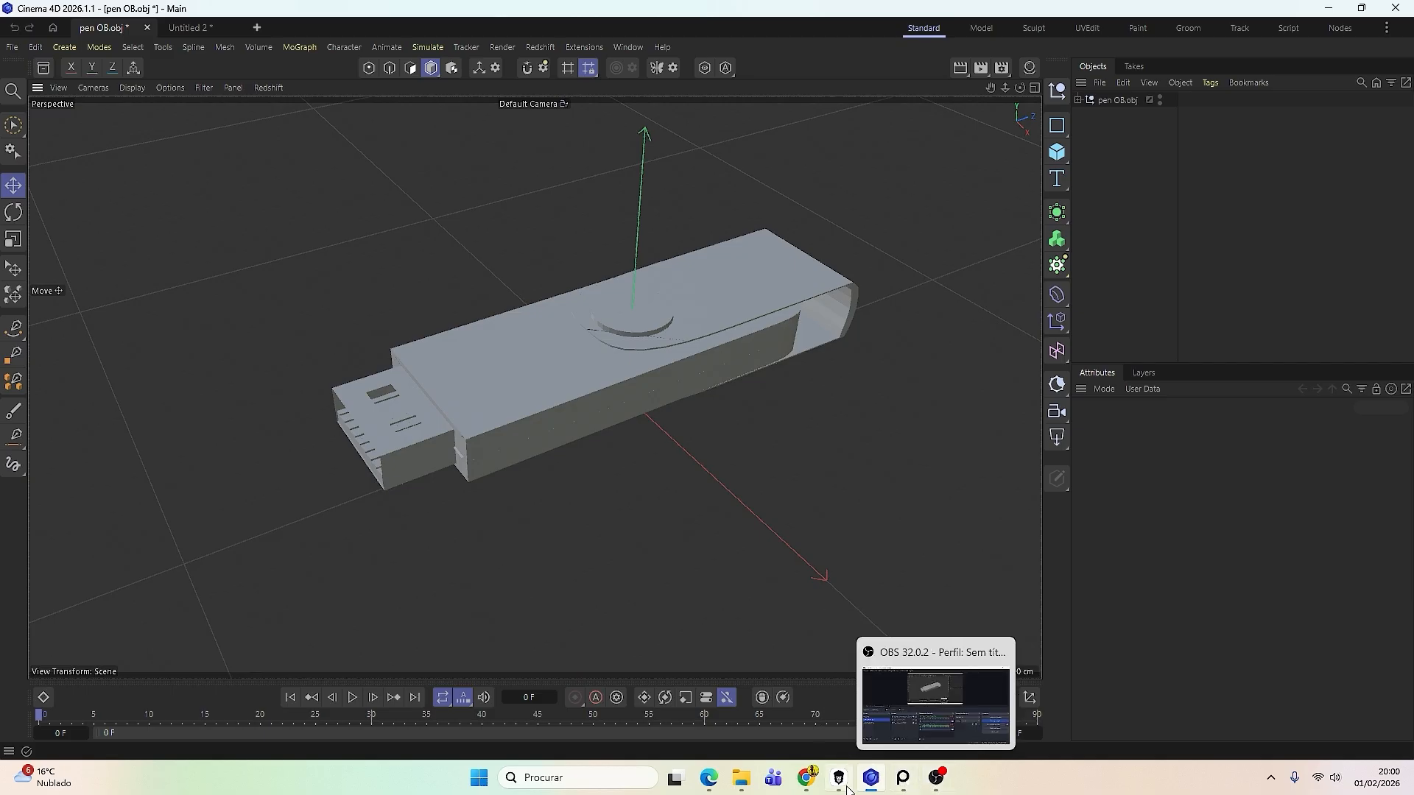
pyautogui.click(909, 779)
pyautogui.scroll(-4, 953, 491)
pyautogui.moveTo(1016, 522); pyautogui.dragTo(964, 484, button='middle')
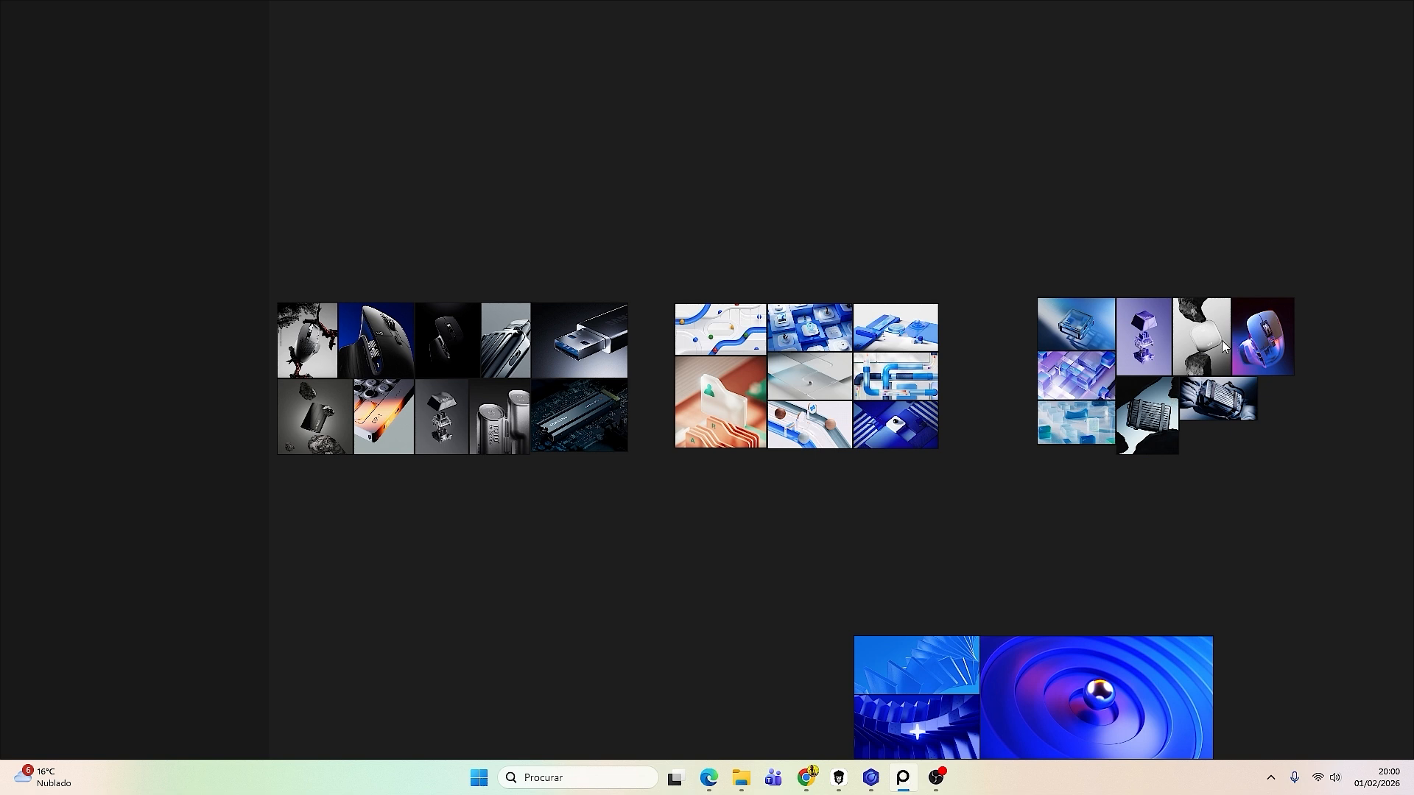
pyautogui.moveTo(470, 483); pyautogui.dragTo(571, 475, button='middle')
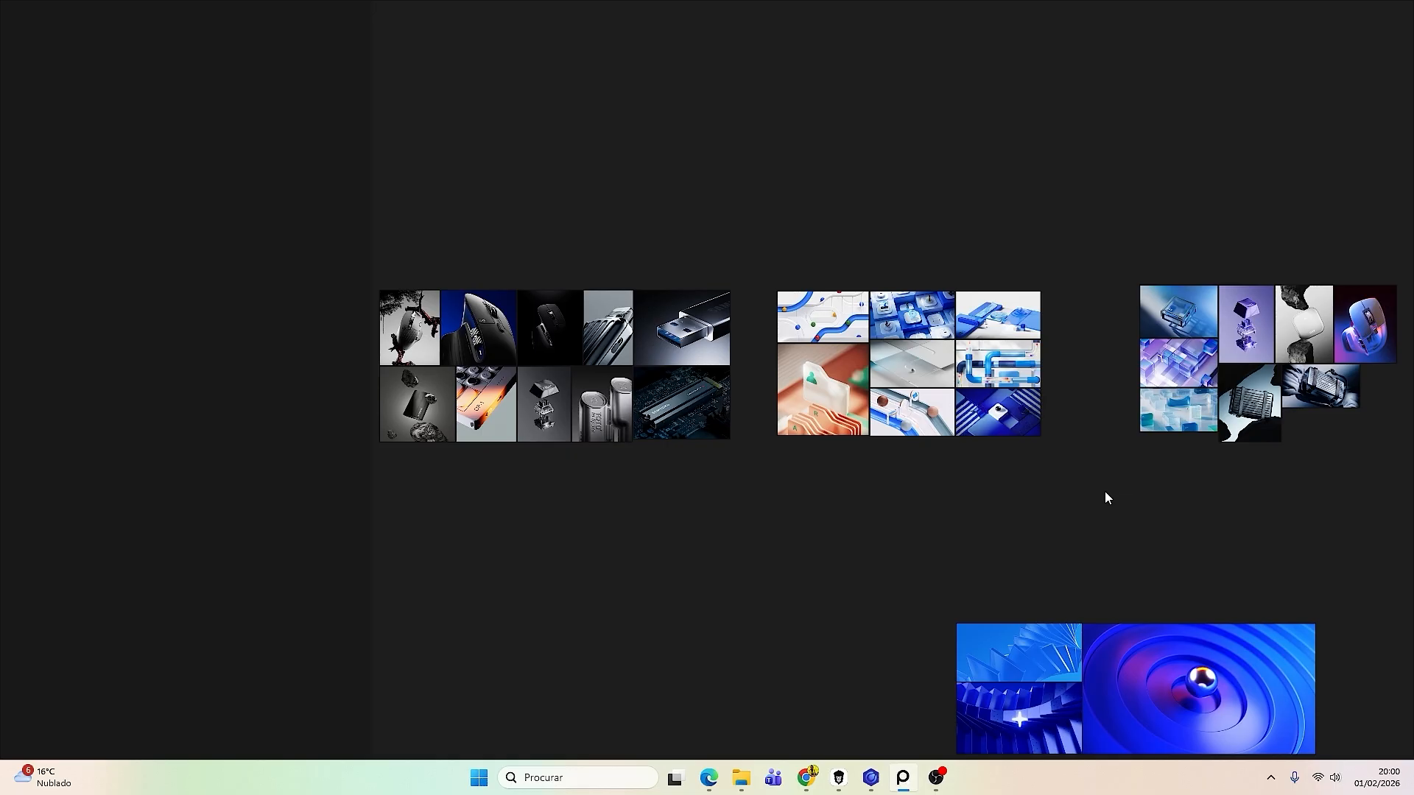
# Examine the dark product reference group, focusing on the lighting of the computer mouse images.
pyautogui.scroll(5, 405, 456)
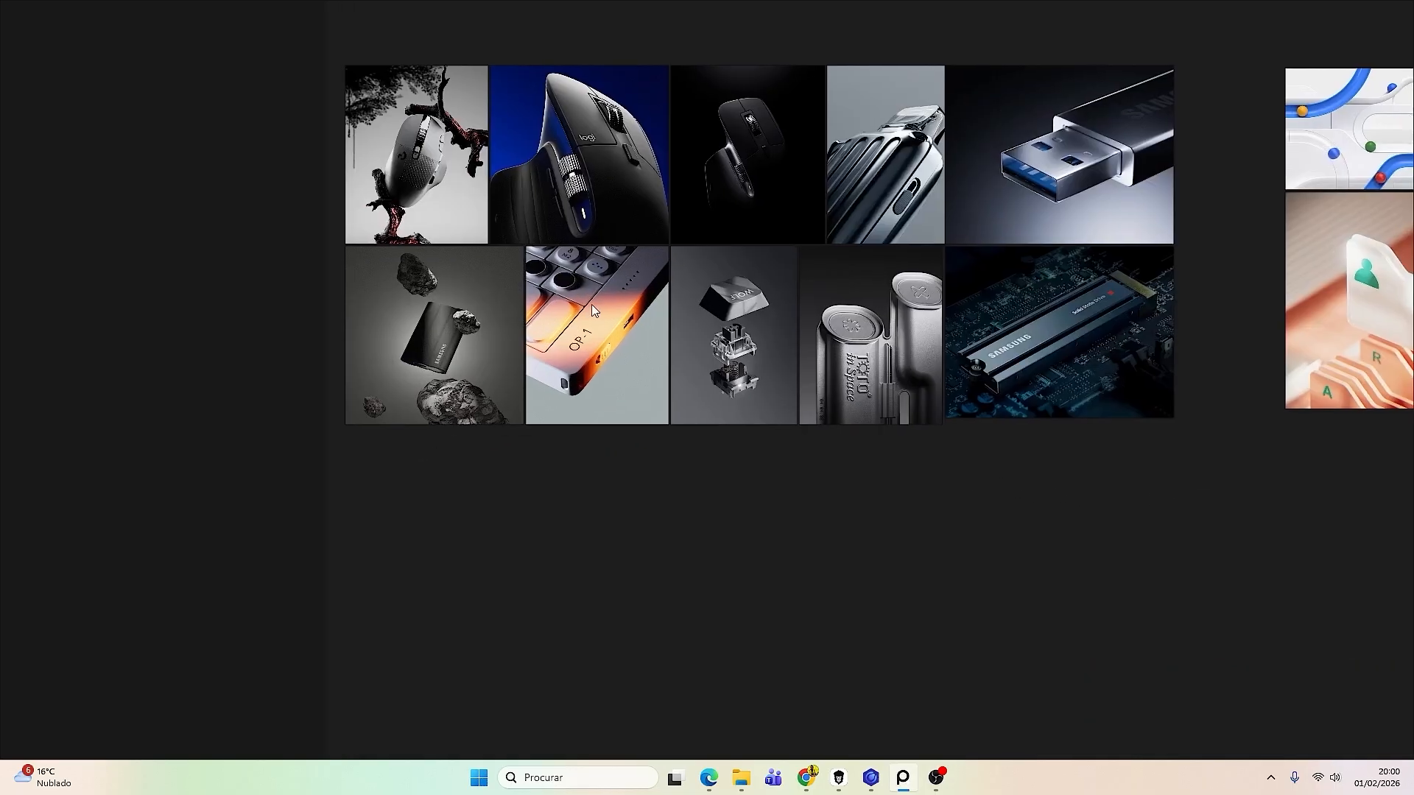
pyautogui.moveTo(590, 303); pyautogui.dragTo(511, 486, button='middle')
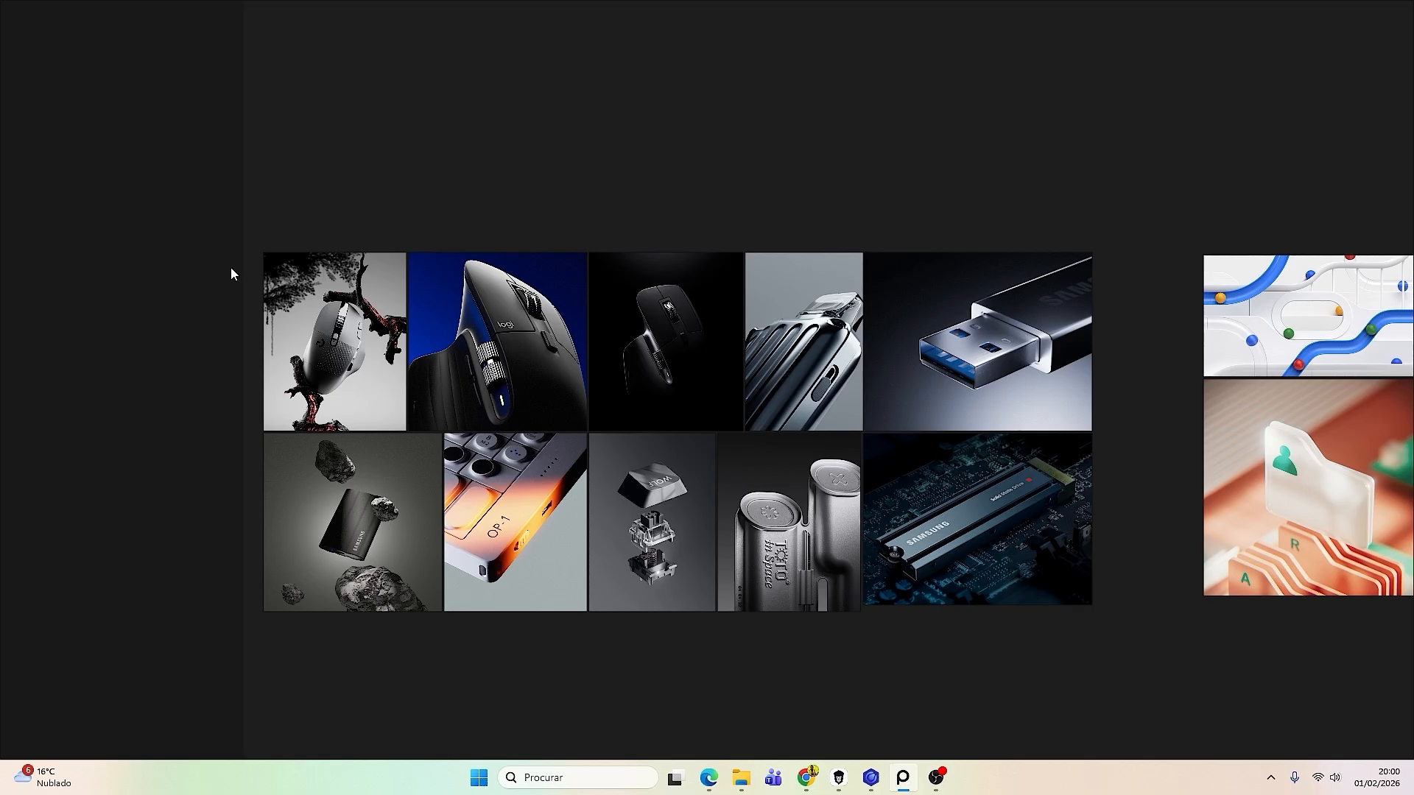
pyautogui.scroll(1, 454, 330)
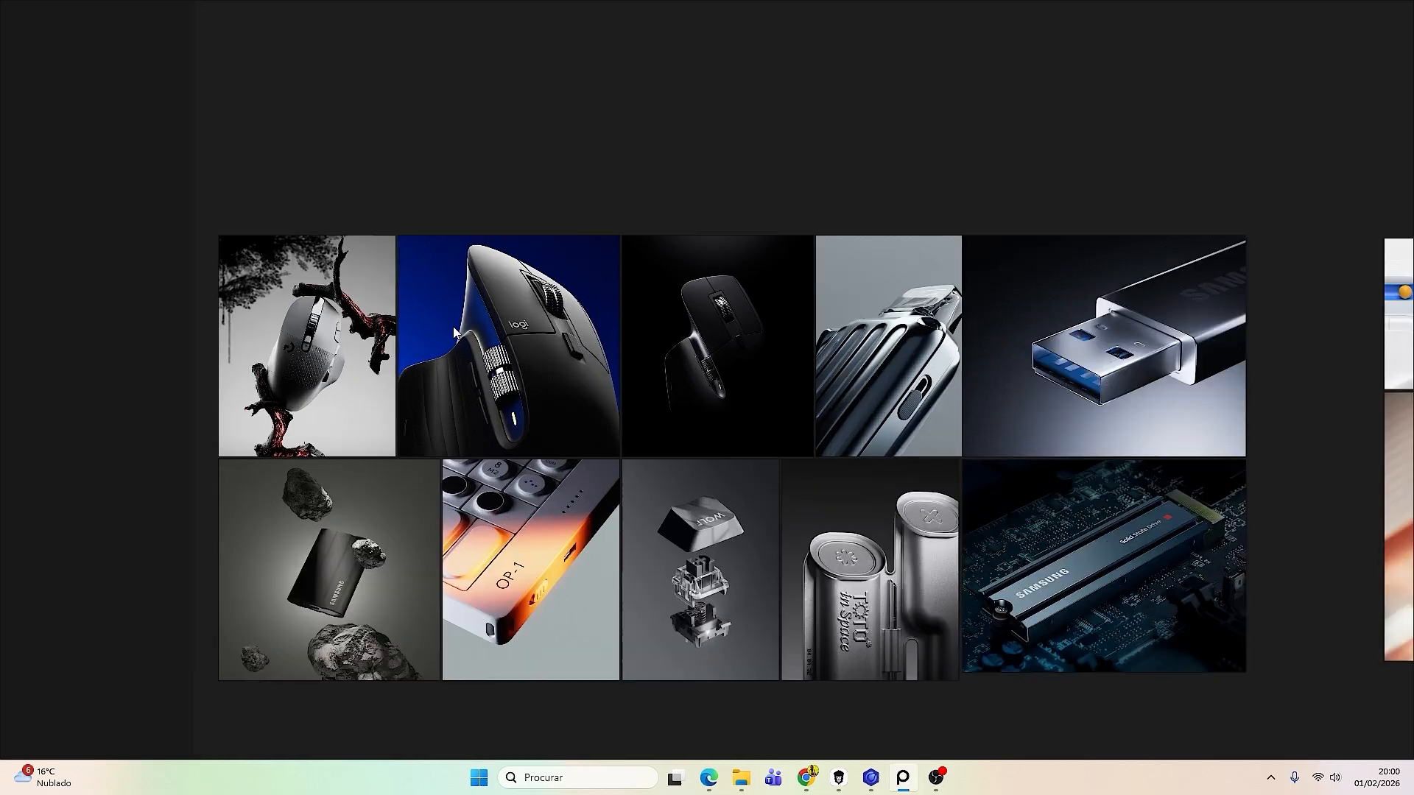
pyautogui.scroll(2, 456, 332)
pyautogui.scroll(-1, 642, 450)
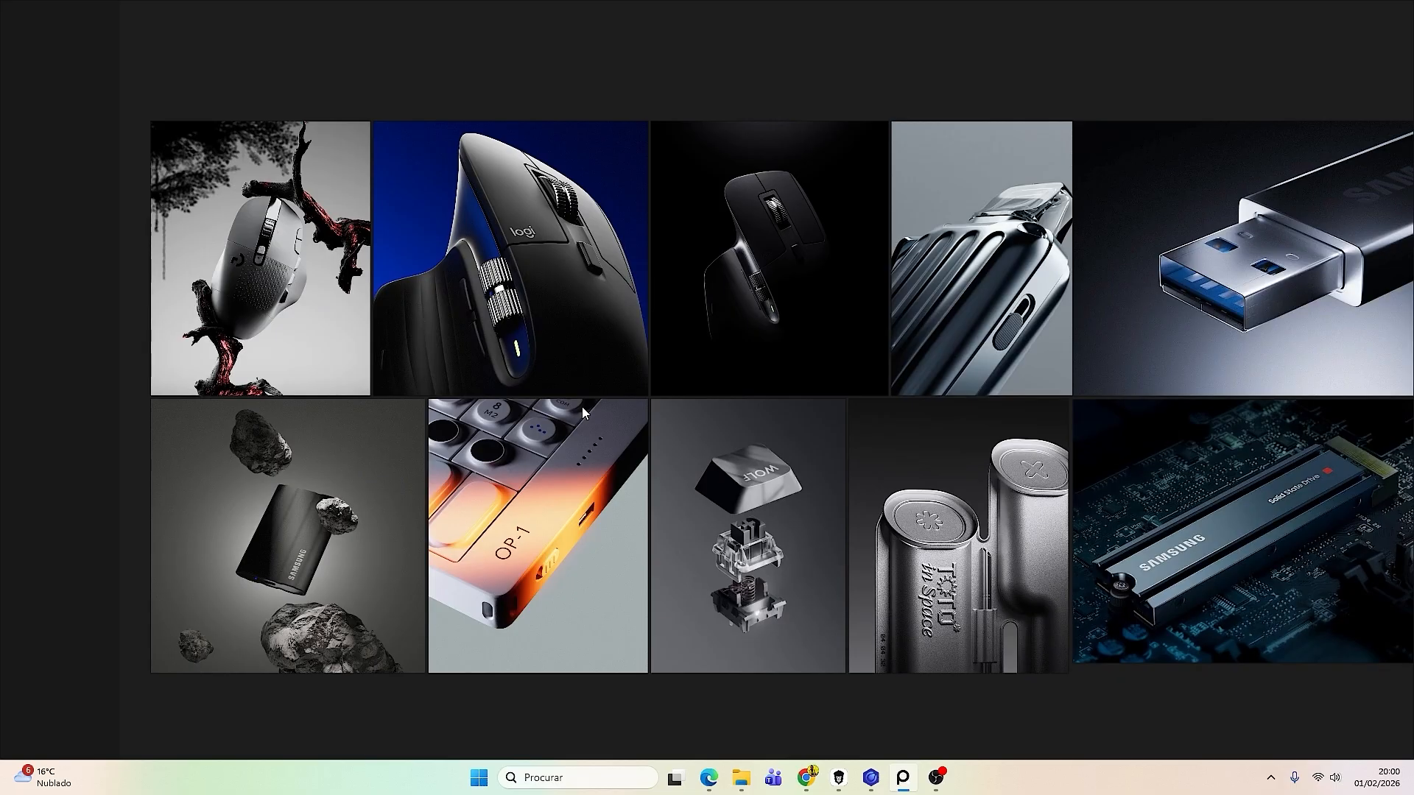
pyautogui.scroll(-1, 589, 416)
pyautogui.moveTo(752, 430); pyautogui.dragTo(667, 468, button='middle')
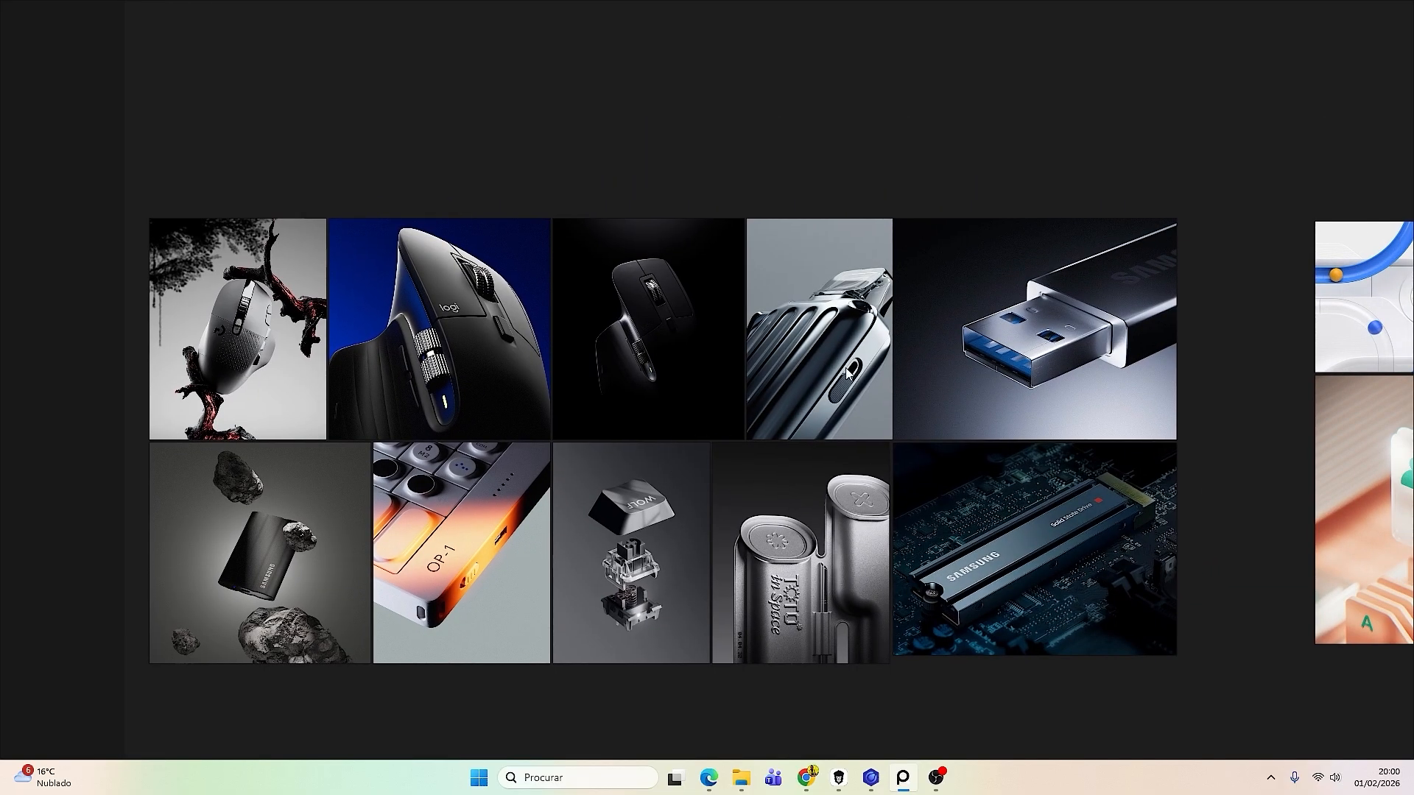
pyautogui.scroll(3, 396, 392)
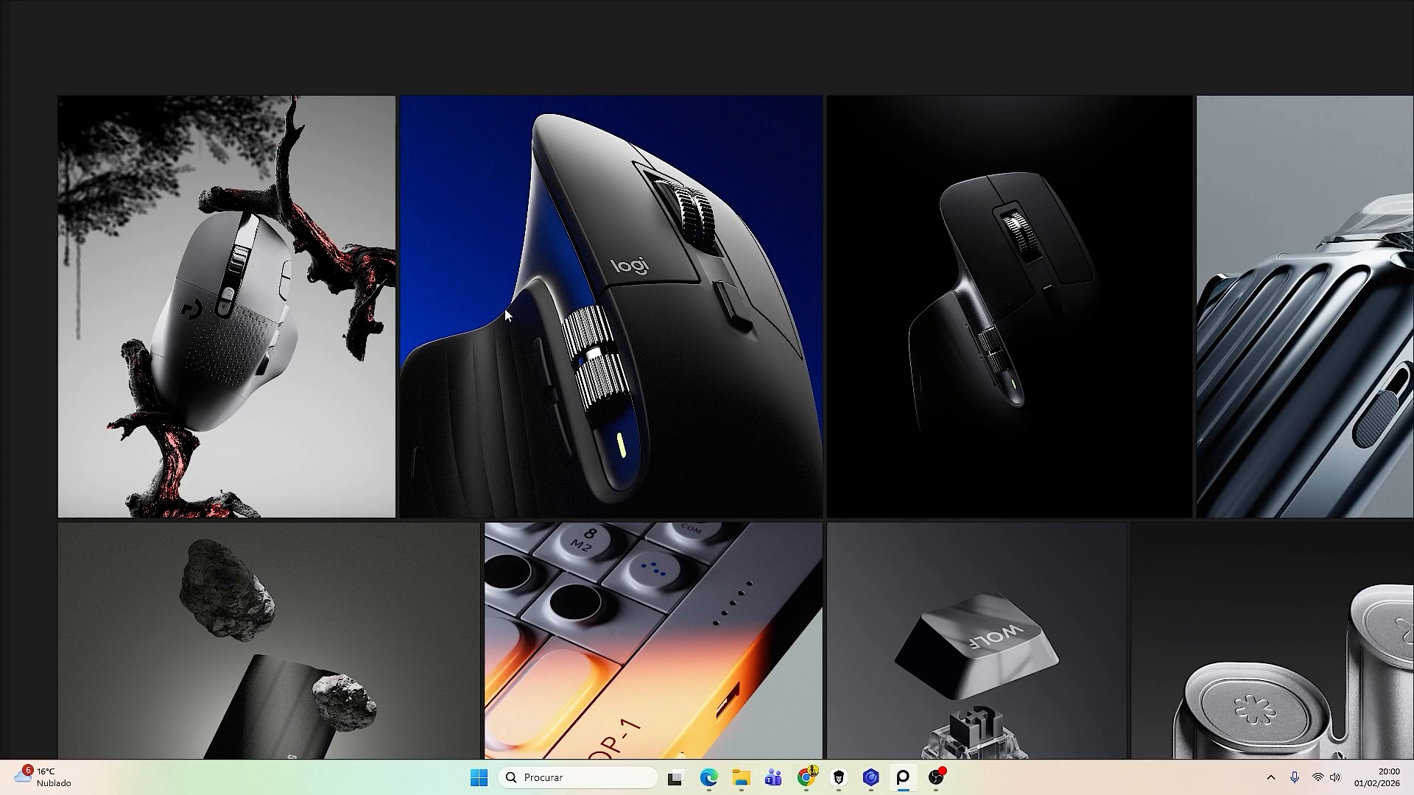
# Examine the Samsung drive, keyboard, keycap and USB connector references up close for their lighting and materials.
pyautogui.moveTo(925, 642); pyautogui.dragTo(740, 326)
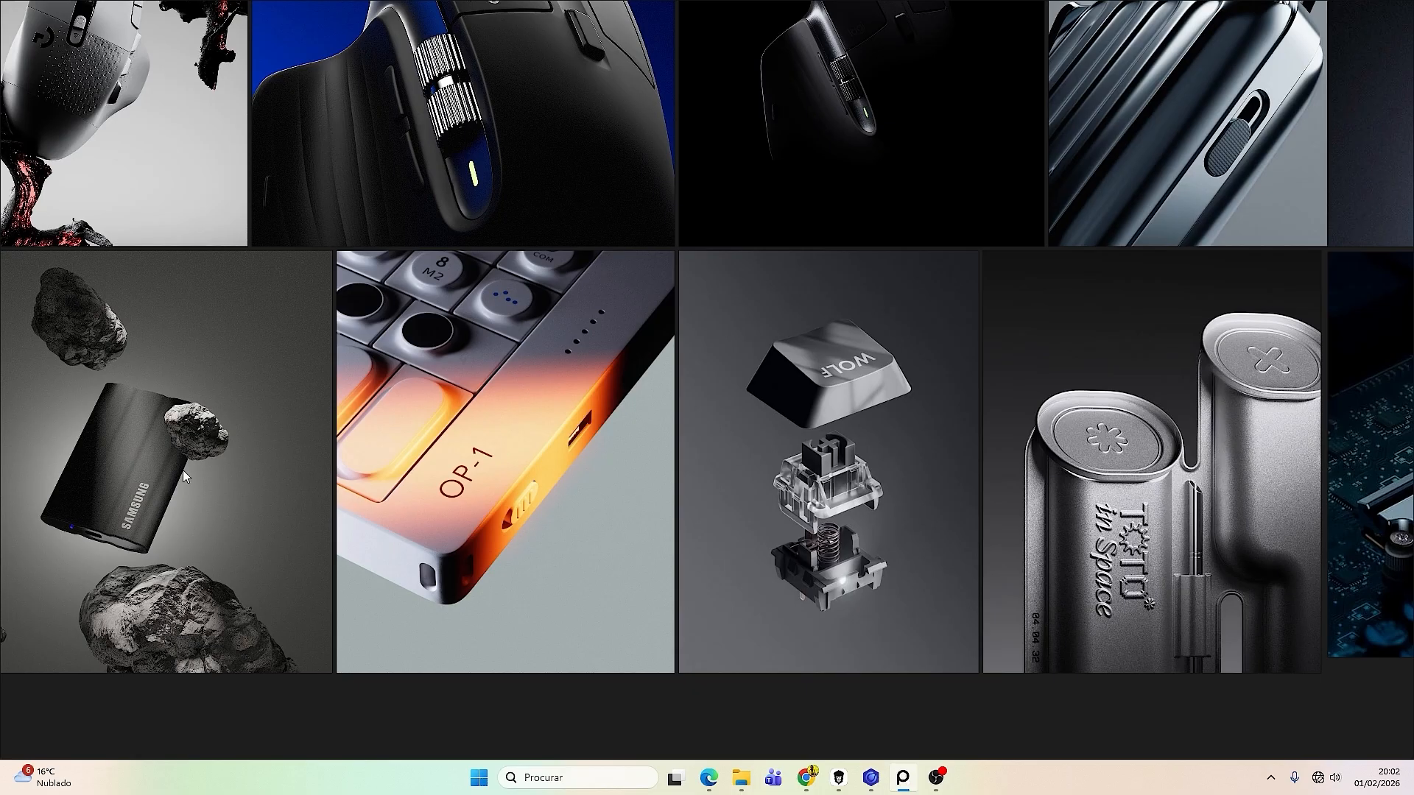
pyautogui.moveTo(198, 481); pyautogui.dragTo(354, 509, button='middle')
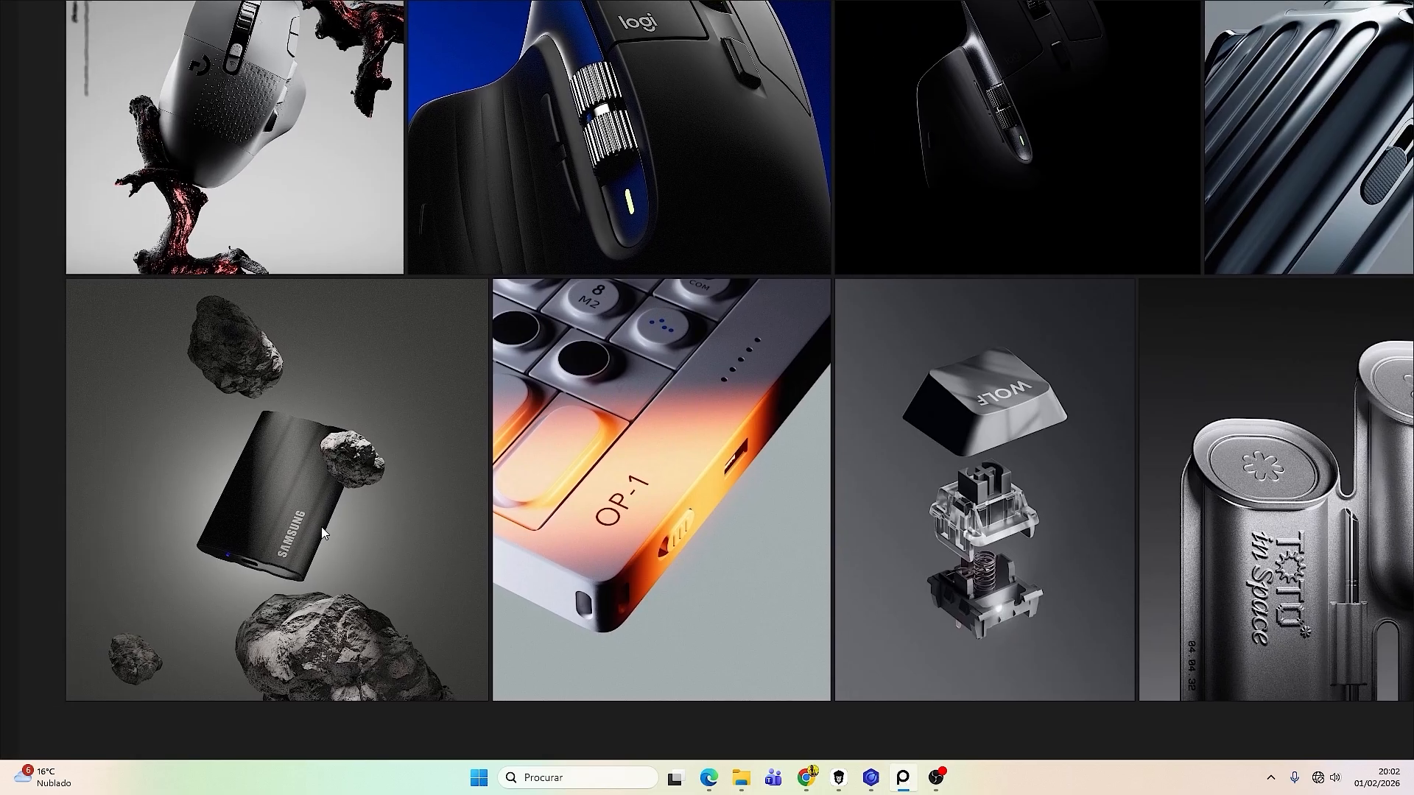
pyautogui.moveTo(846, 261); pyautogui.dragTo(531, 442, button='middle')
pyautogui.moveTo(907, 422); pyautogui.dragTo(690, 429, button='middle')
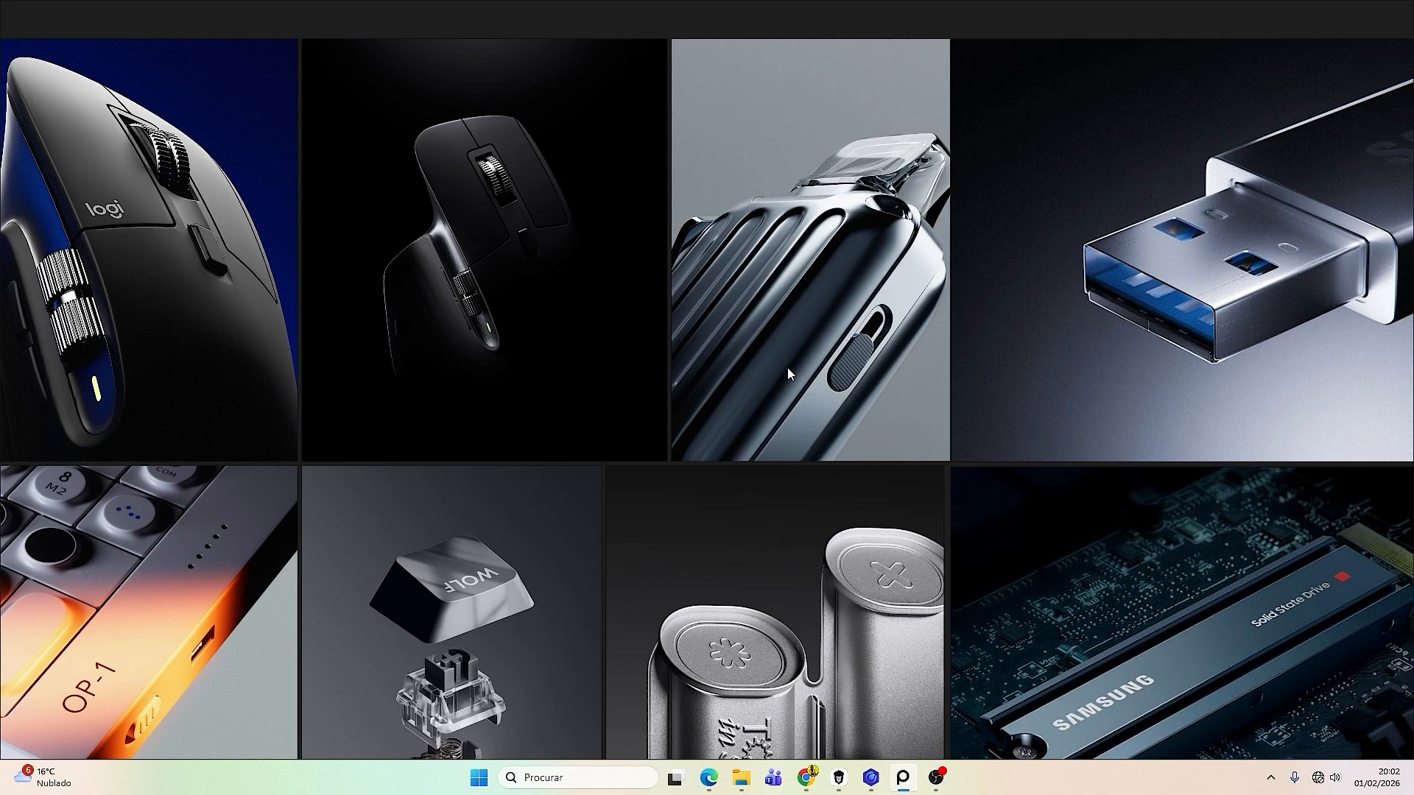
pyautogui.moveTo(1170, 292); pyautogui.dragTo(795, 319, button='middle')
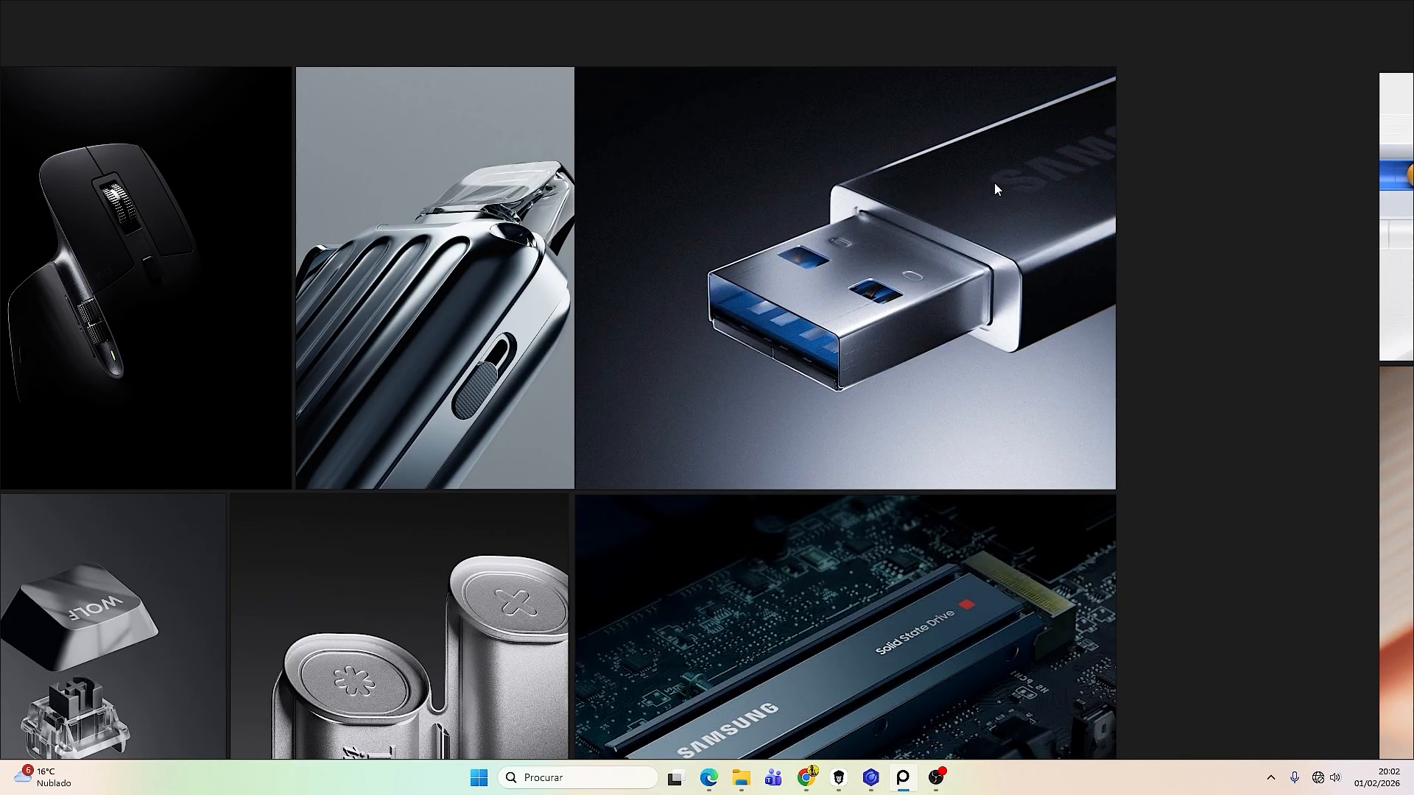
pyautogui.scroll(-4, 935, 354)
pyautogui.moveTo(653, 541); pyautogui.dragTo(734, 492, button='middle')
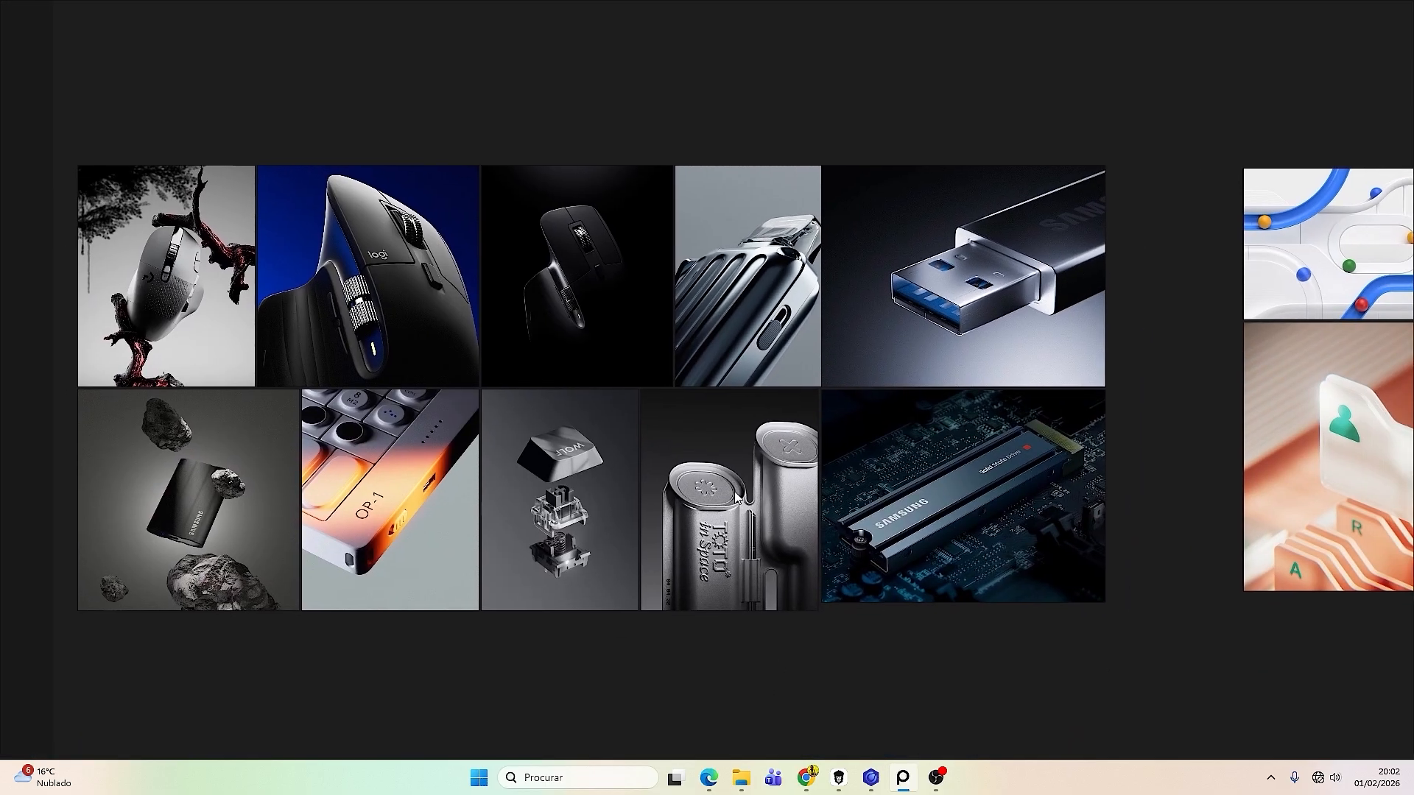
# Inspect the grey mouse on the glowing branches up close within the product reference group.
pyautogui.click(929, 780)
pyautogui.click(926, 784)
pyautogui.moveTo(524, 494); pyautogui.dragTo(631, 527, button='middle')
pyautogui.scroll(3, 630, 528)
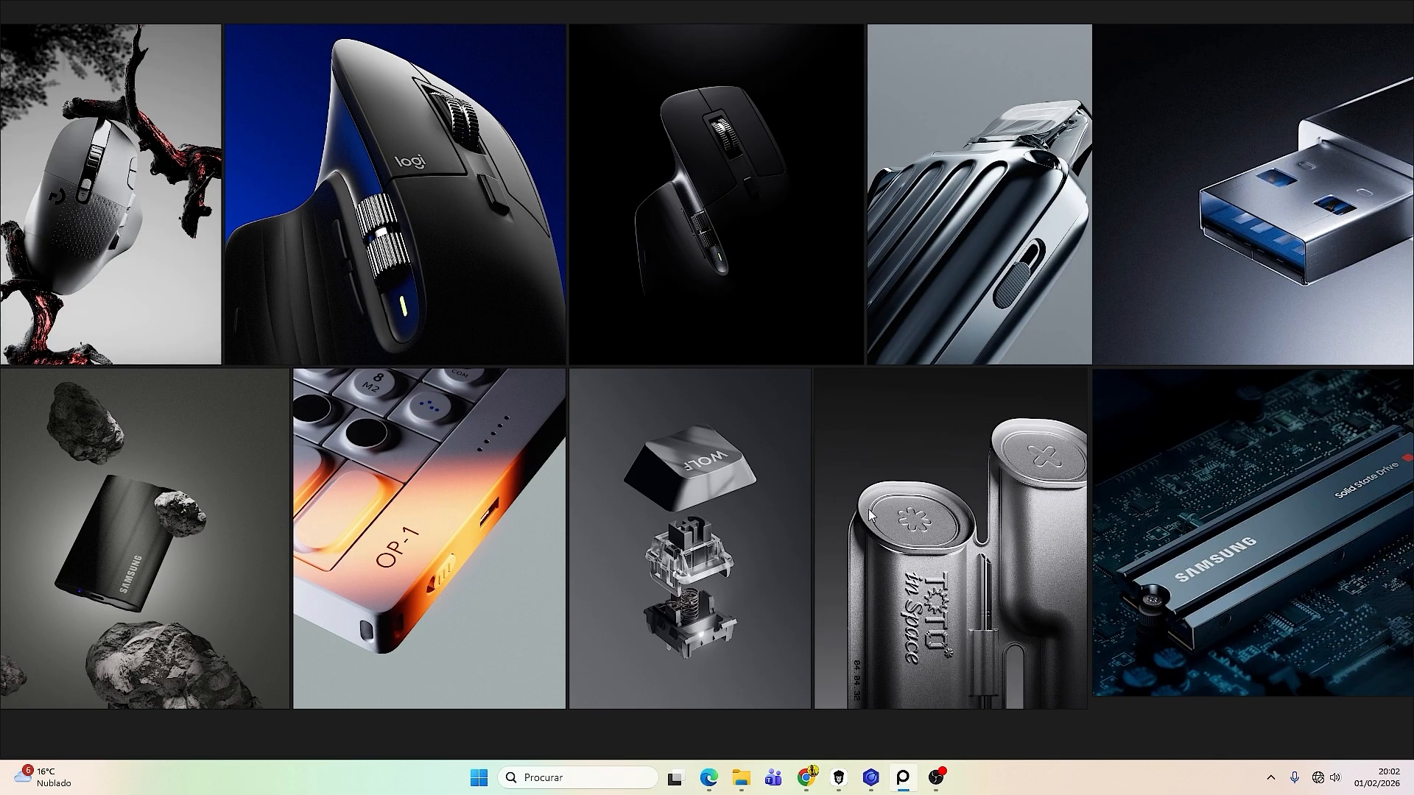
pyautogui.scroll(-2, 898, 567)
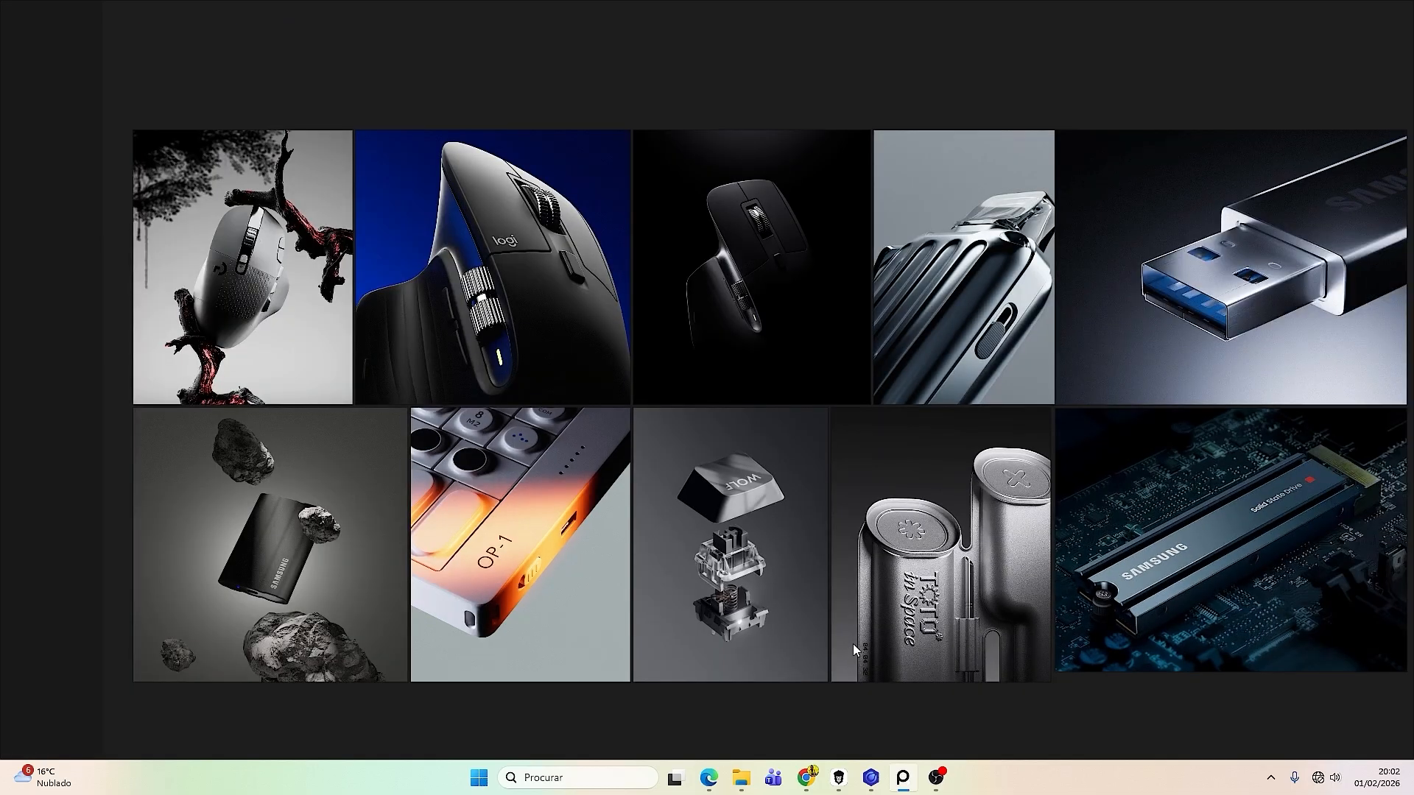
pyautogui.scroll(-2, 900, 674)
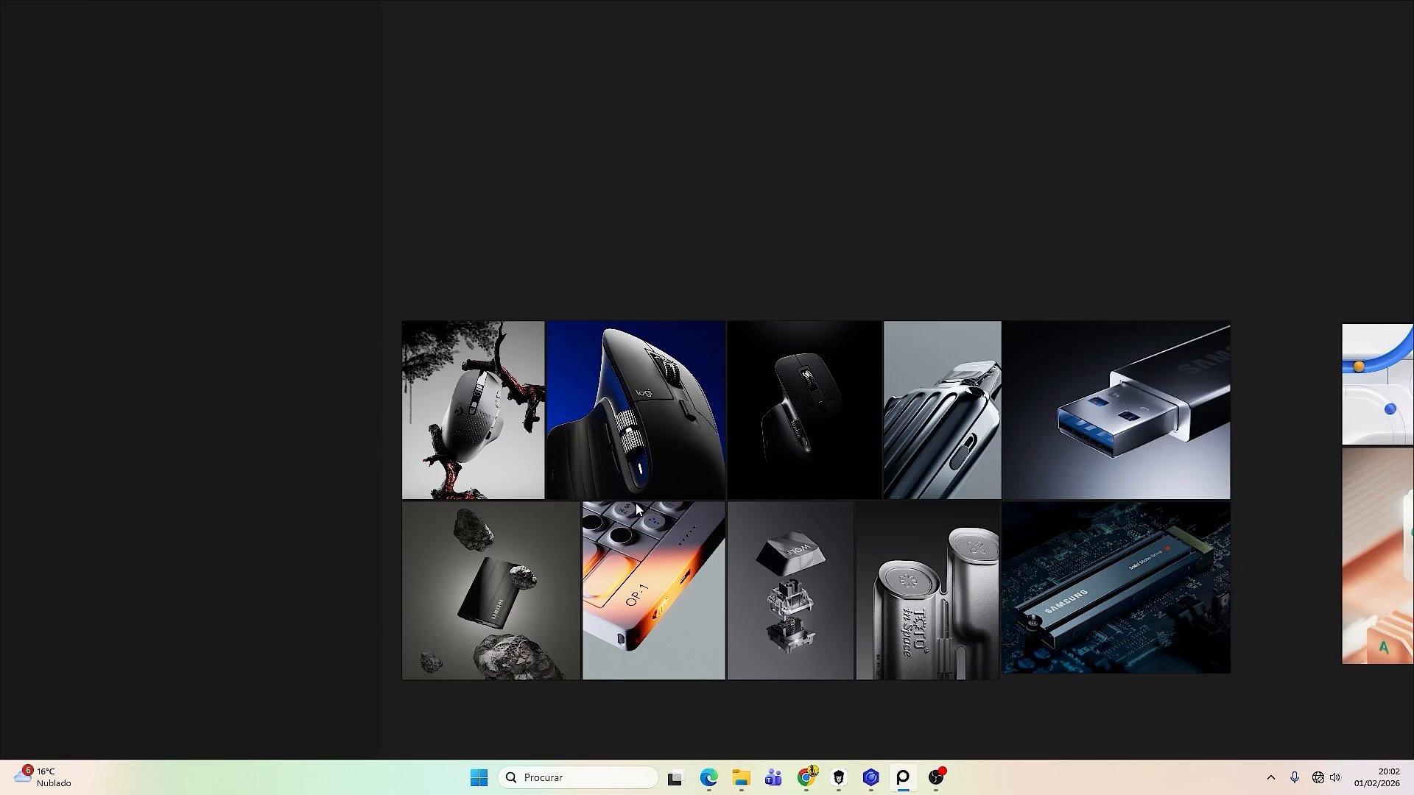
pyautogui.scroll(4, 430, 483)
pyautogui.scroll(4, 507, 466)
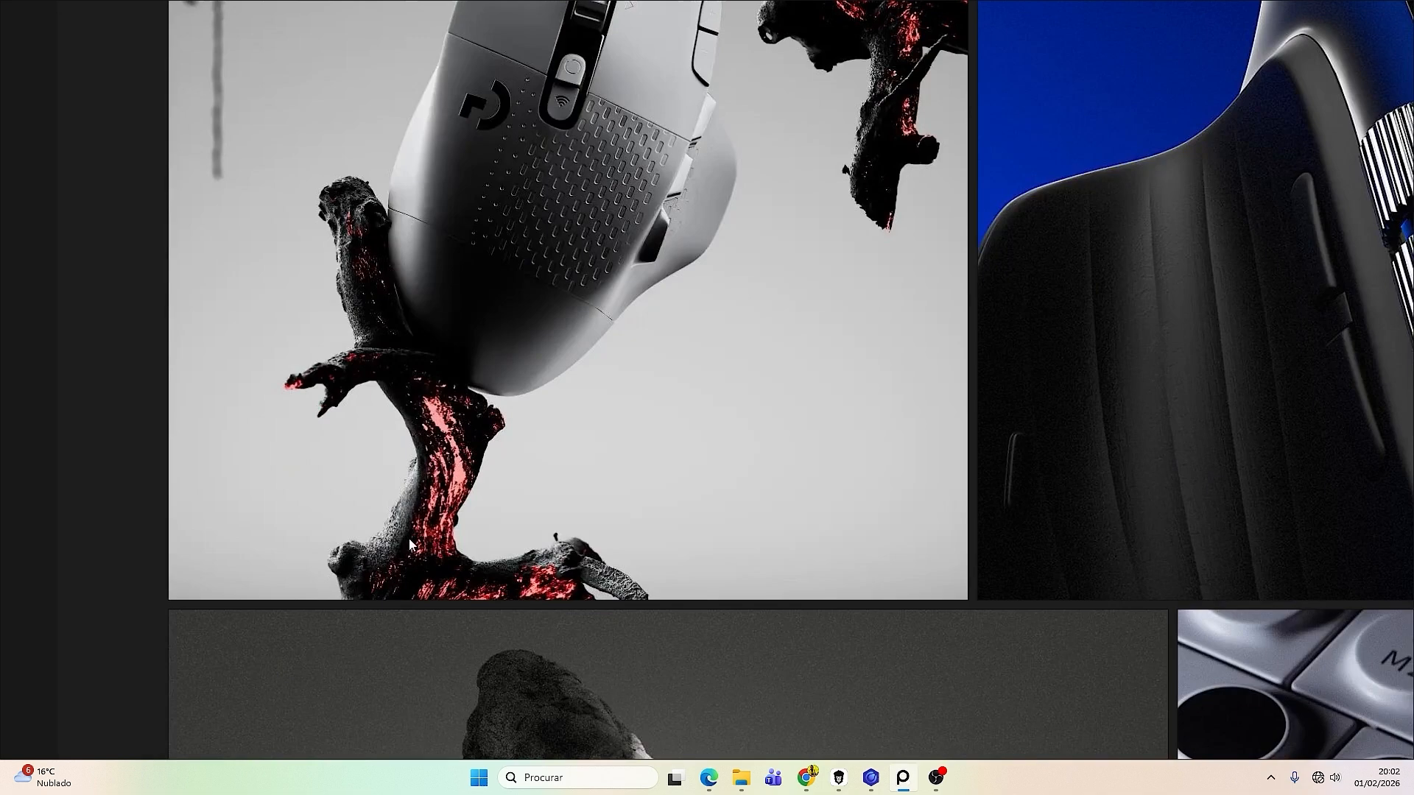
pyautogui.scroll(-7, 521, 566)
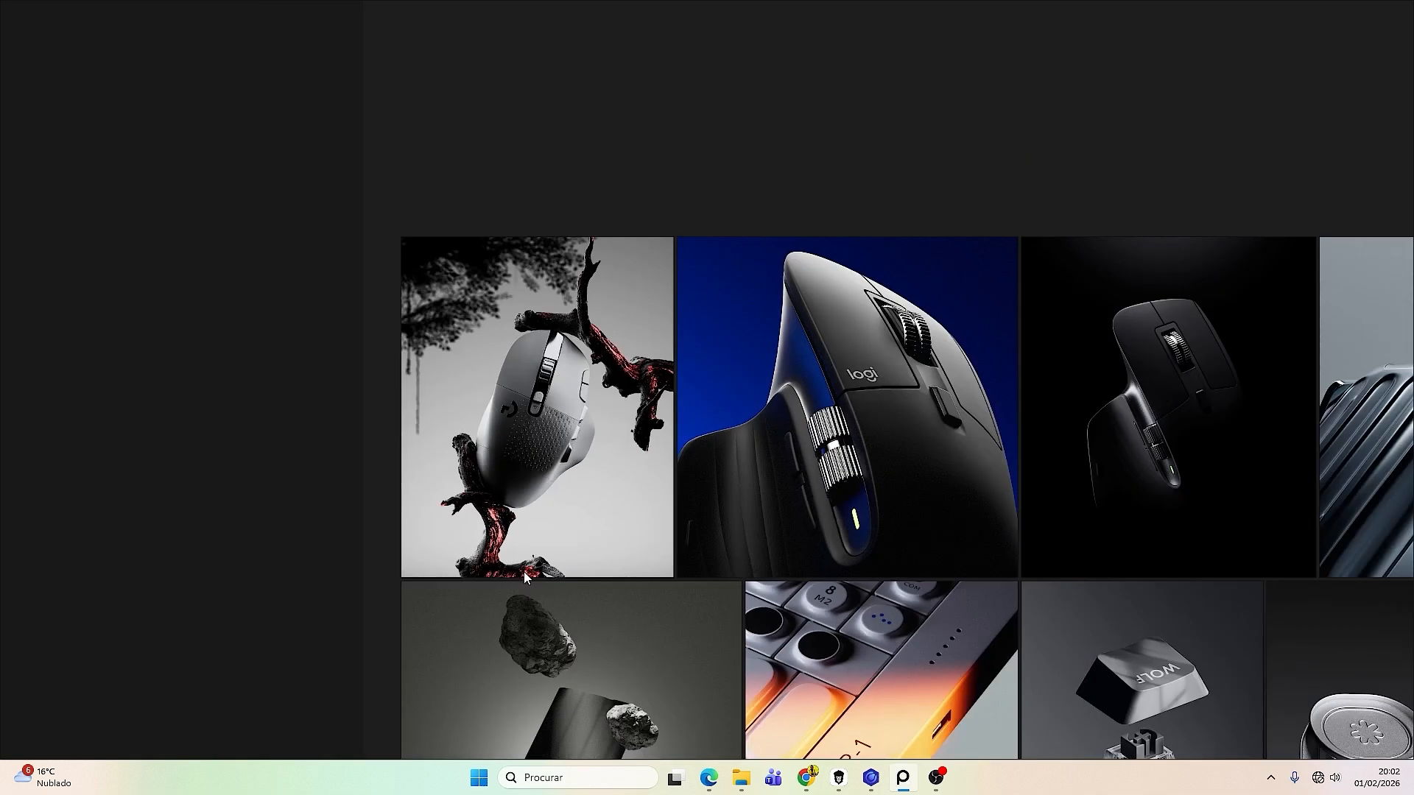
# Review the full product reference group once more beside the neighbouring colourful group.
pyautogui.moveTo(972, 563); pyautogui.dragTo(579, 420, button='middle')
pyautogui.scroll(-1, 579, 420)
pyautogui.moveTo(942, 510); pyautogui.dragTo(714, 542, button='middle')
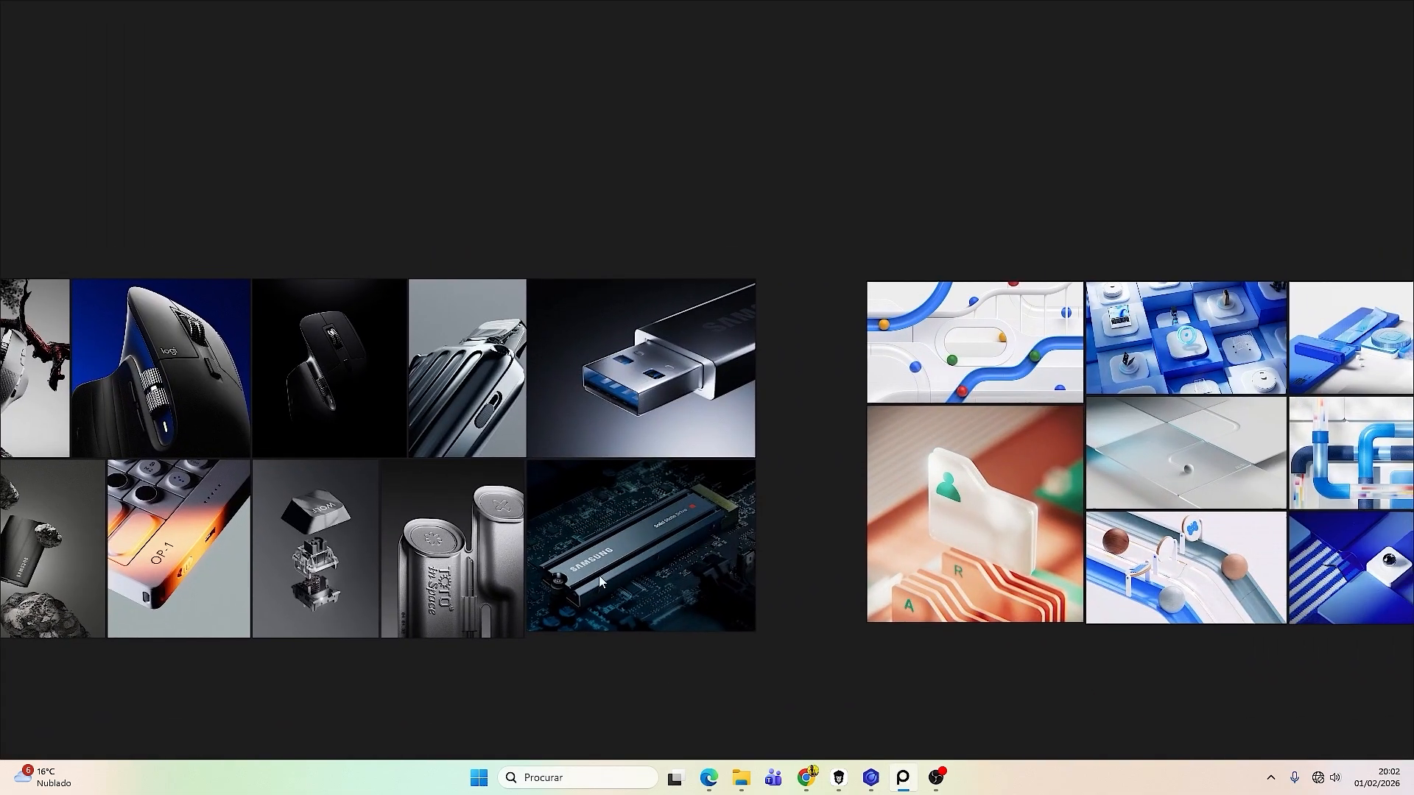
pyautogui.moveTo(514, 583); pyautogui.dragTo(953, 554, button='middle')
pyautogui.scroll(1, 965, 495)
pyautogui.scroll(1, 964, 495)
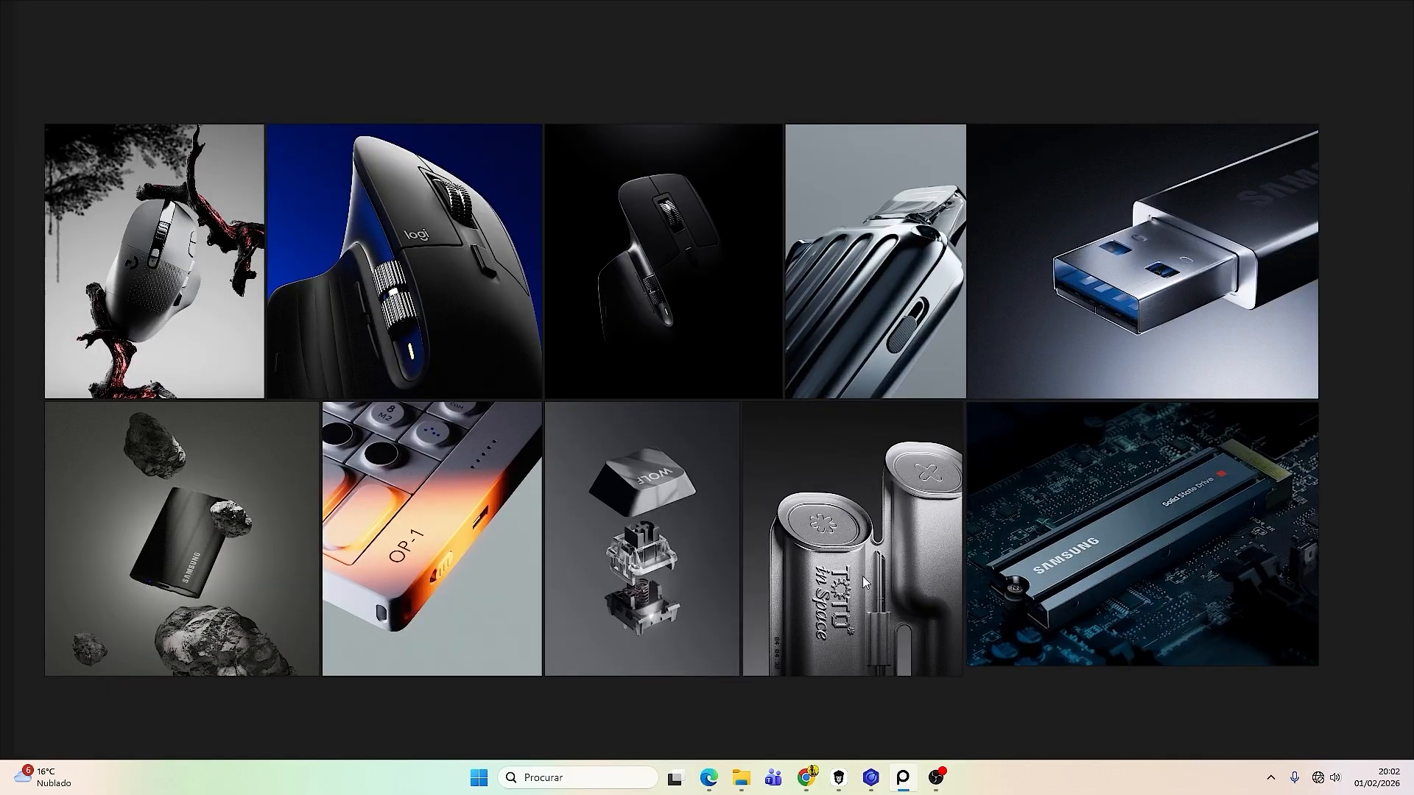
pyautogui.moveTo(863, 576); pyautogui.dragTo(964, 600, button='middle')
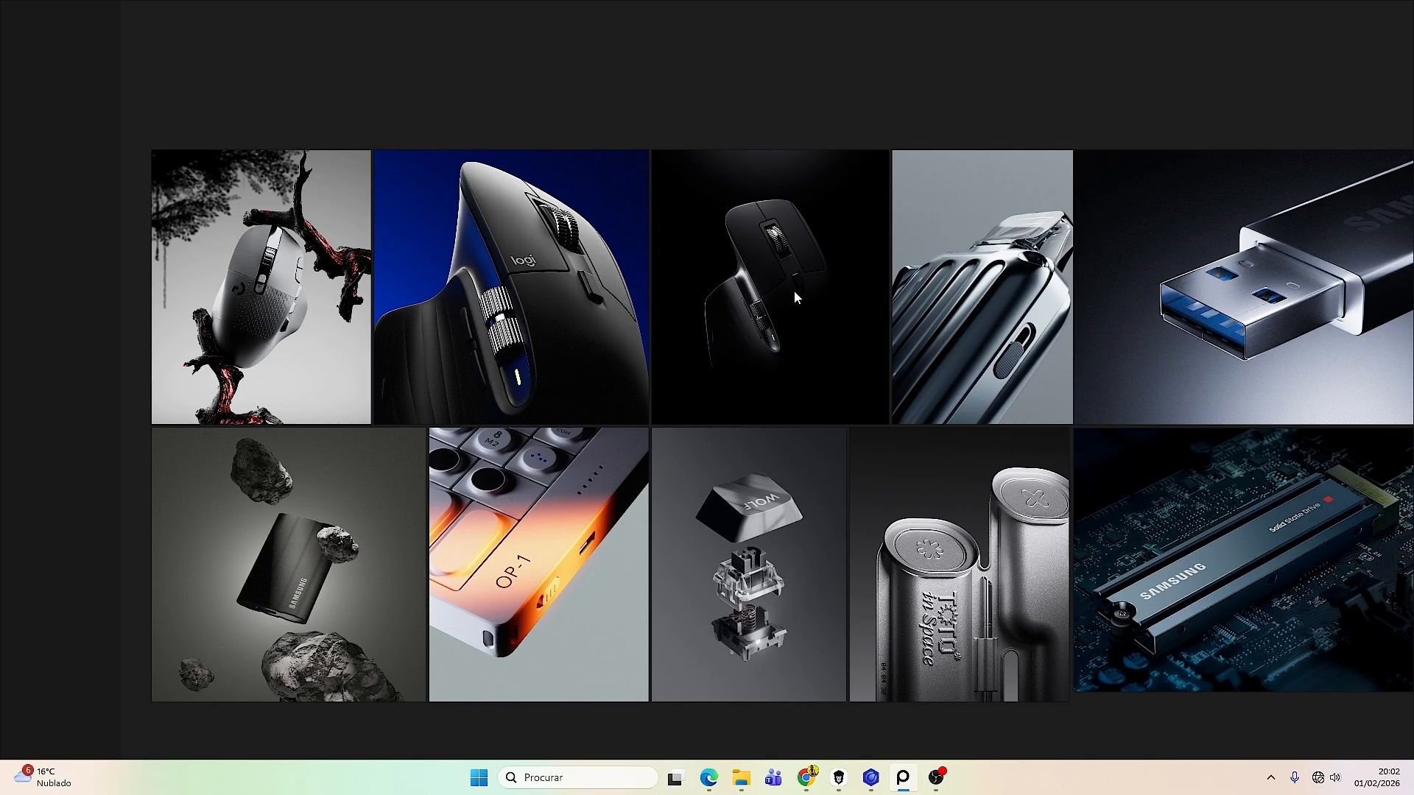
# Switch to Chrome and look over the Cinema 4D lookdev lighting lessons on the Cine Motion Angola YouTube channel.
pyautogui.click(806, 777)
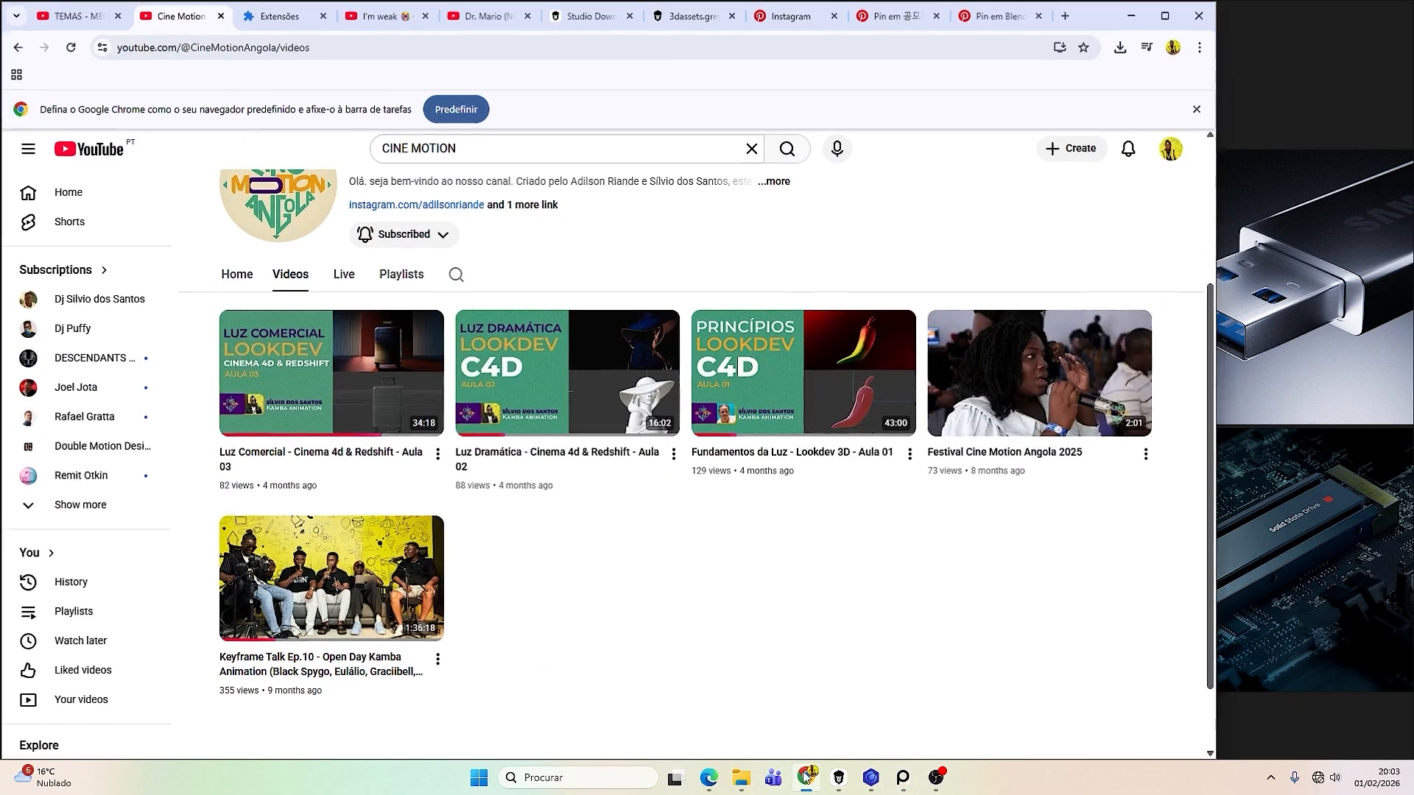
pyautogui.moveTo(729, 414)
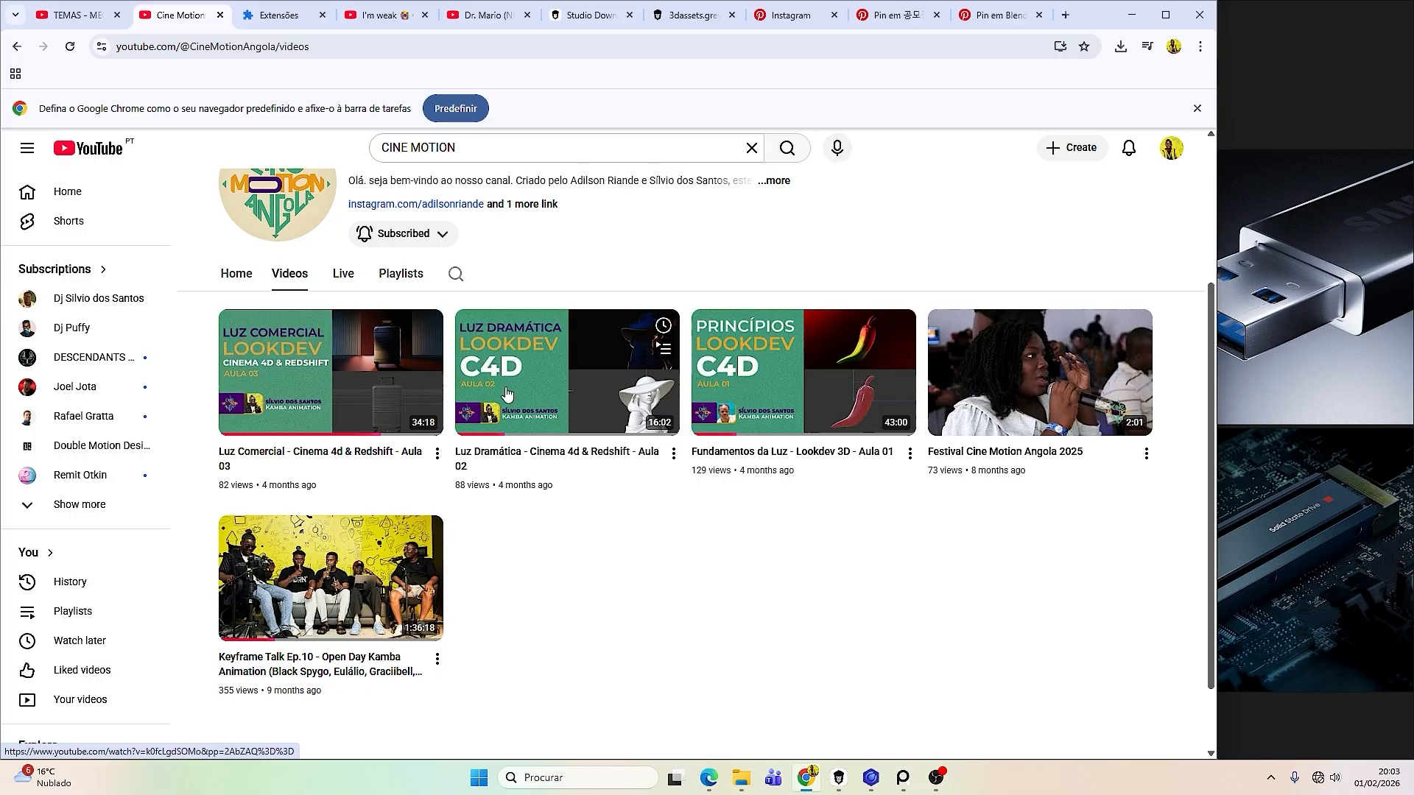
pyautogui.moveTo(746, 442)
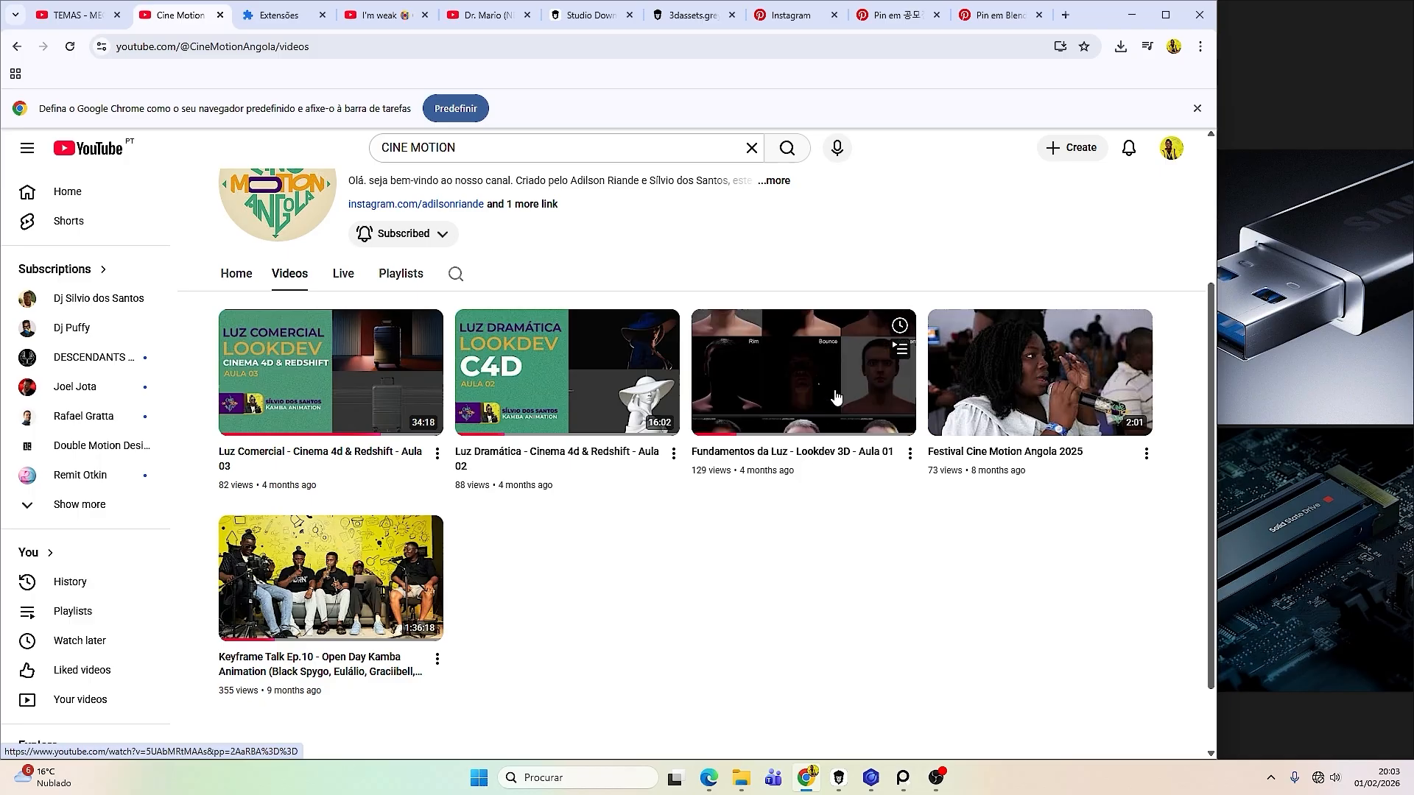
# Switch back to the PureRef board and look over the dark product reference group and its two black mouse images.
pyautogui.click(1134, 16)
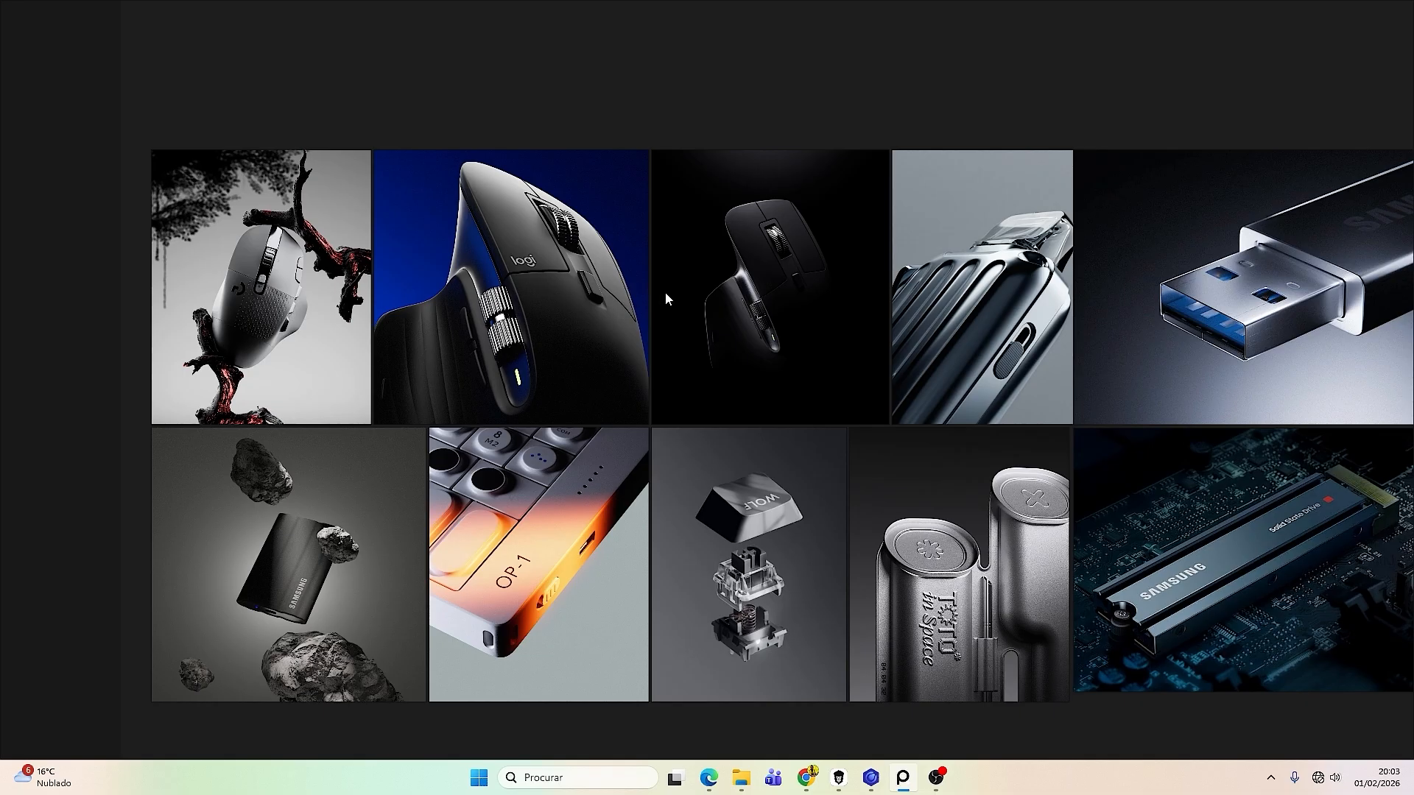
pyautogui.moveTo(484, 99); pyautogui.dragTo(687, 187)
pyautogui.scroll(-3, 1022, 412)
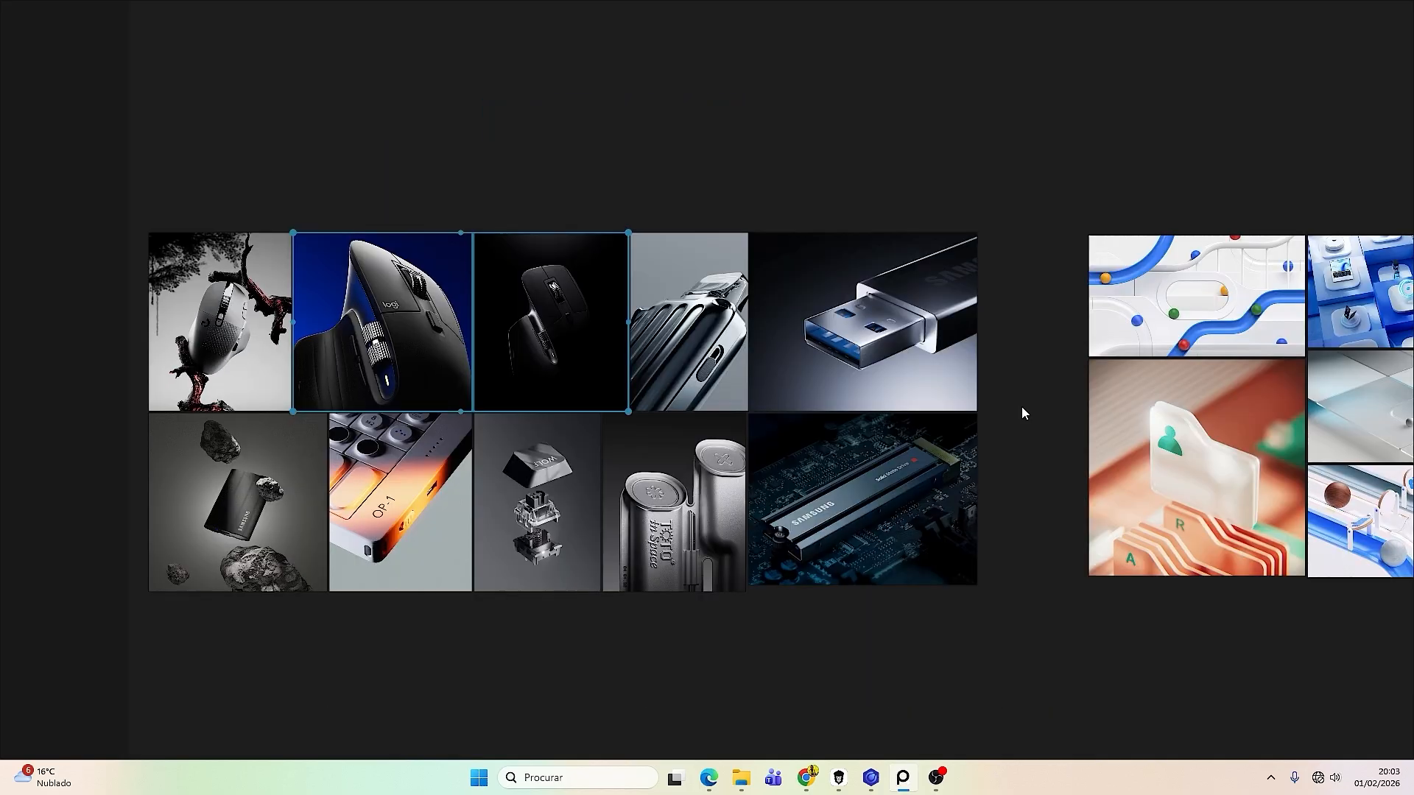
pyautogui.hscroll(5, 1133, 408)
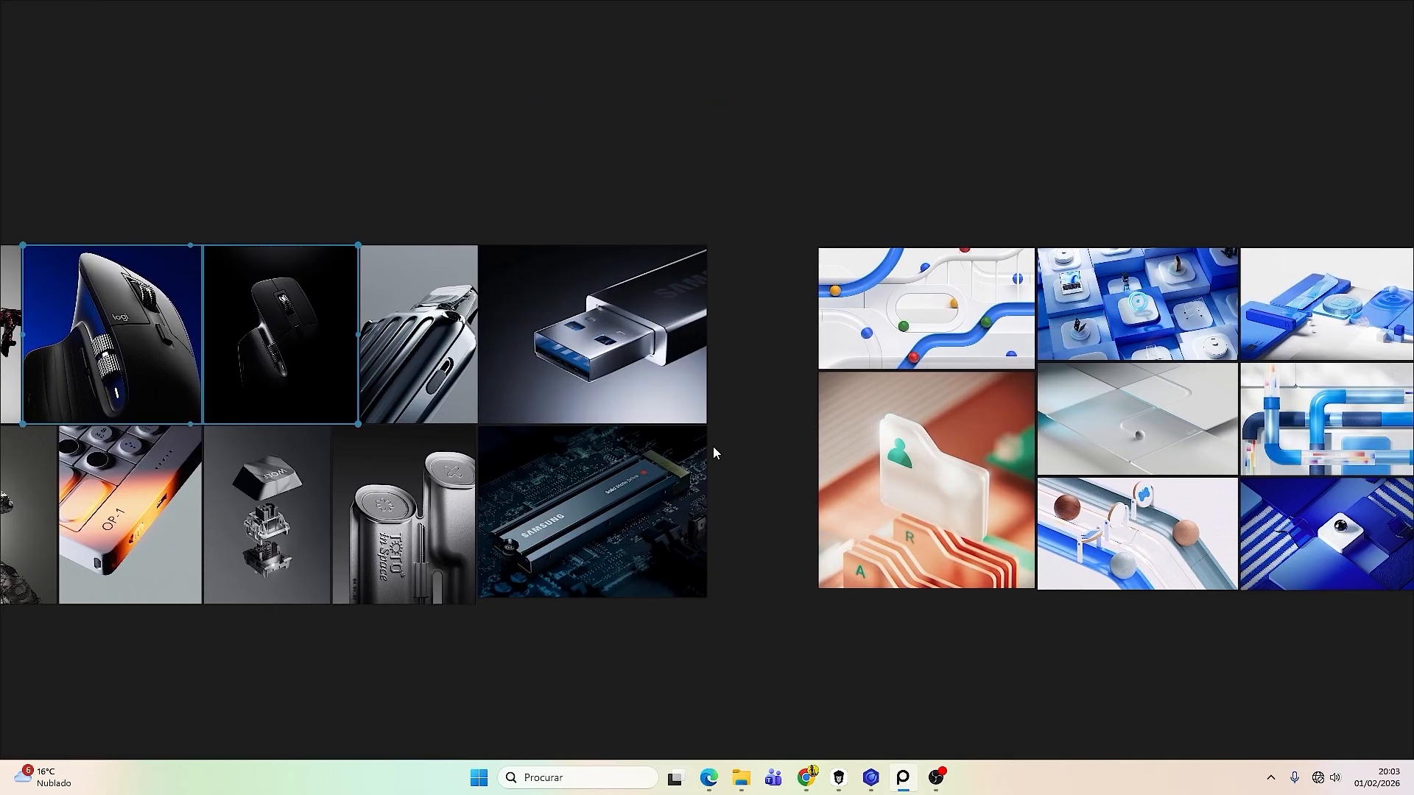
pyautogui.moveTo(644, 407); pyautogui.dragTo(1051, 377, button='middle')
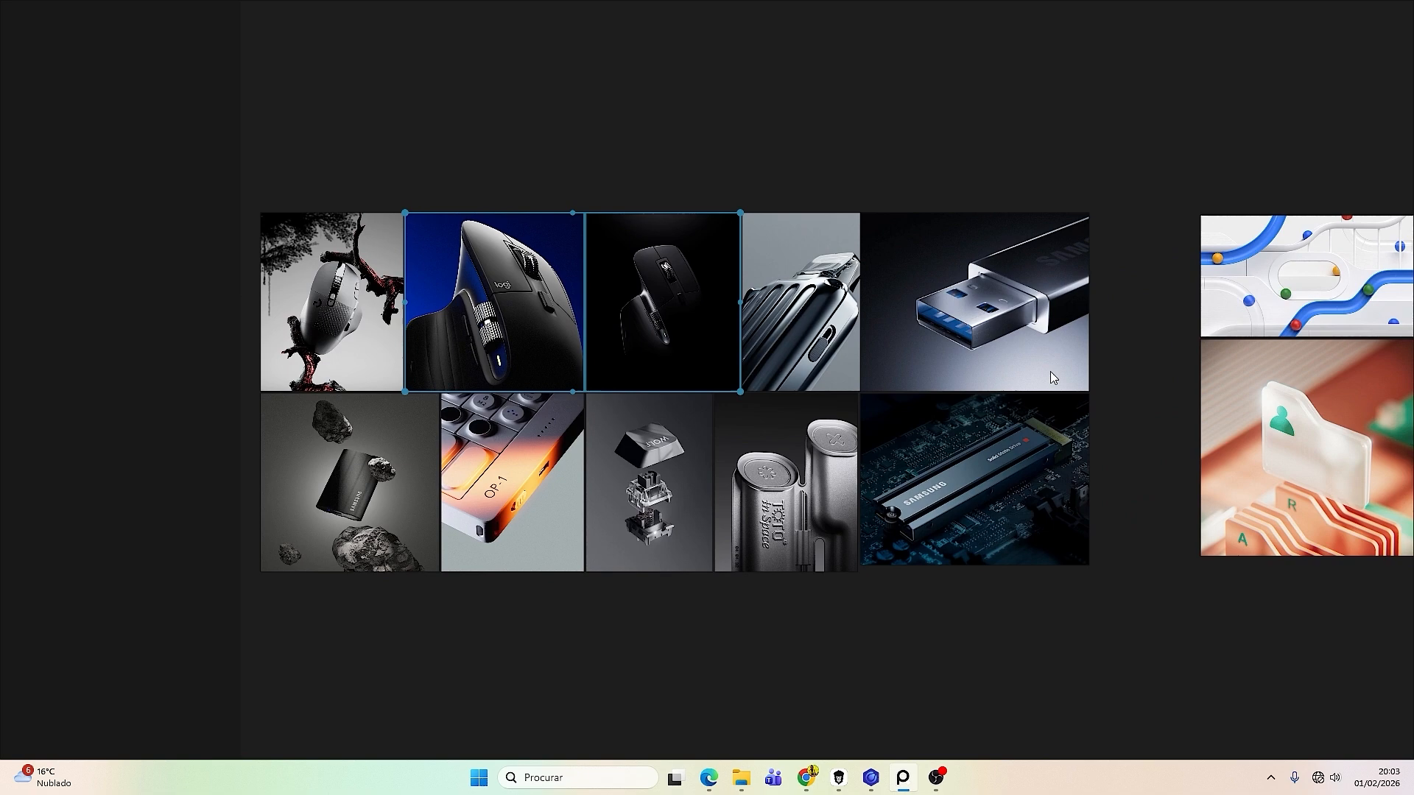
pyautogui.click(925, 97)
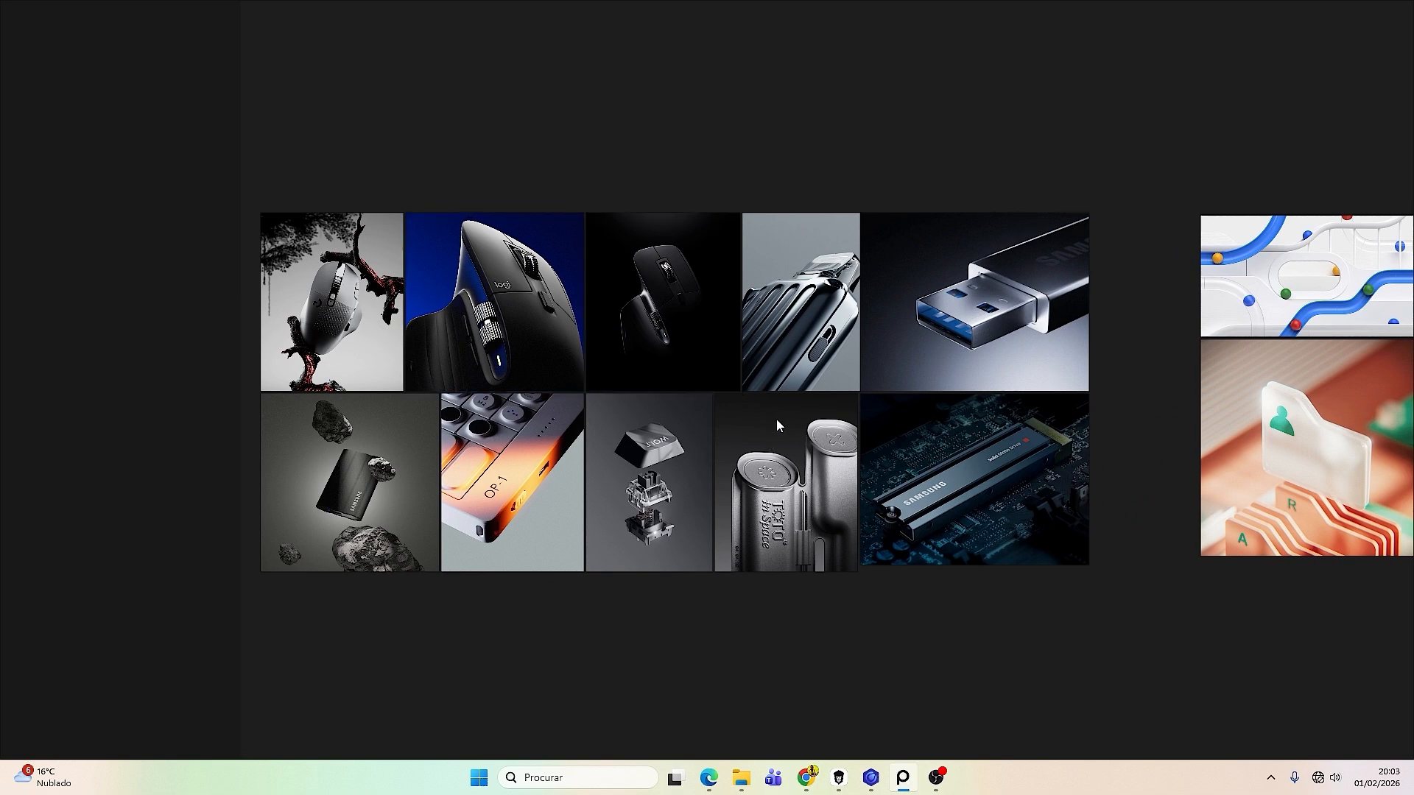
# Examine the colourful reference group with the blue tracks, orange folders and glass pipes beside the product group.
pyautogui.scroll(5, 963, 409)
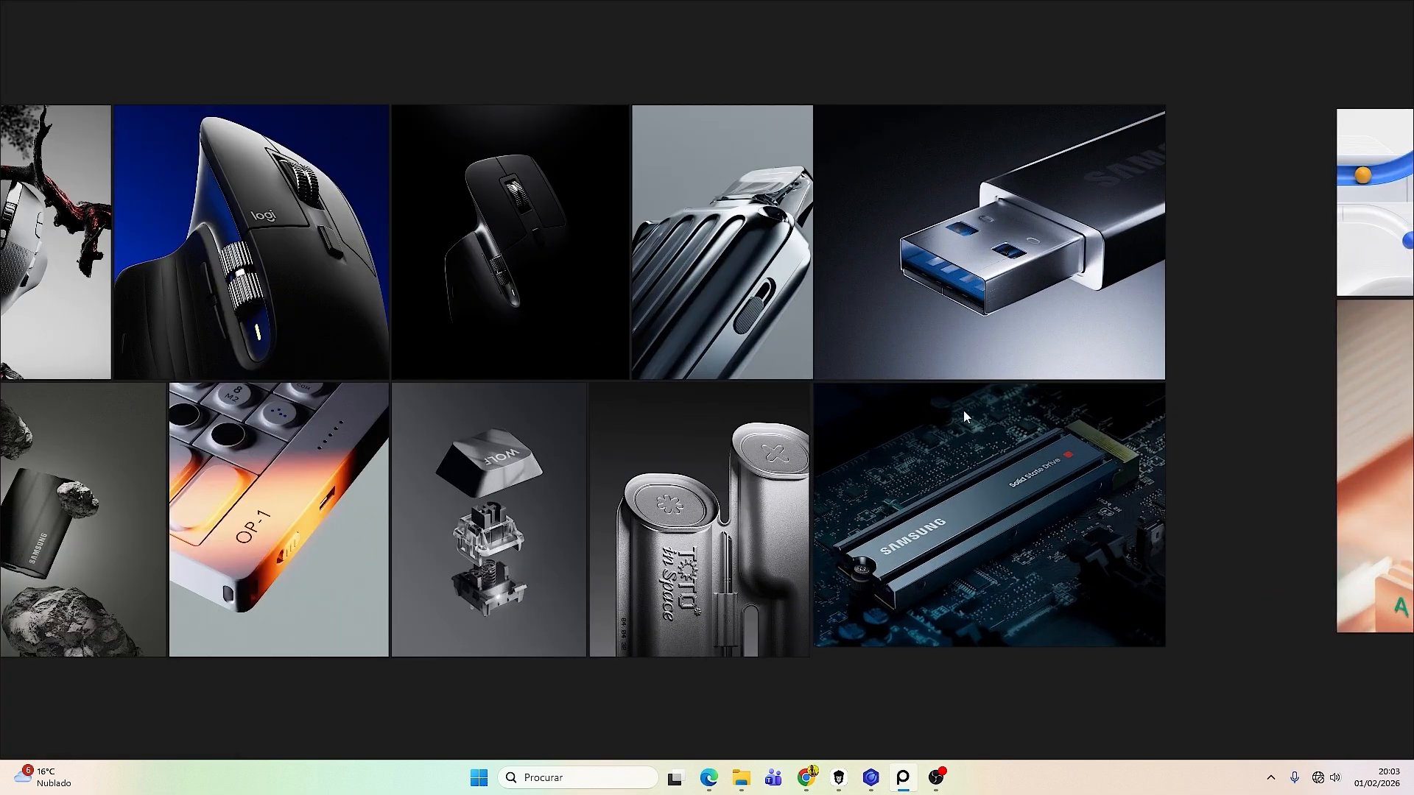
pyautogui.moveTo(1032, 399); pyautogui.dragTo(695, 440, button='middle')
pyautogui.scroll(-5, 1041, 427)
pyautogui.moveTo(1057, 427); pyautogui.dragTo(497, 425, button='middle')
pyautogui.scroll(4, 893, 414)
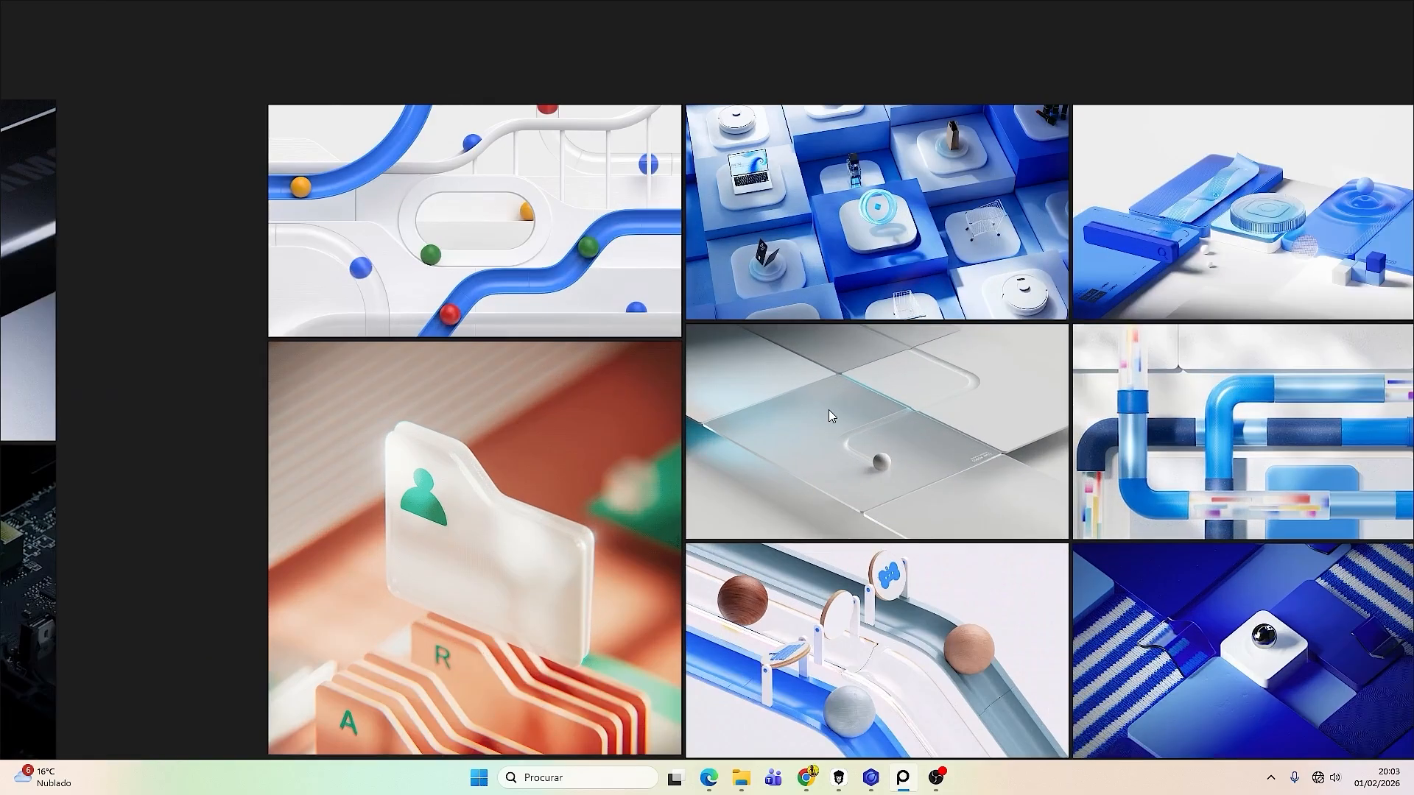
pyautogui.scroll(-1, 764, 399)
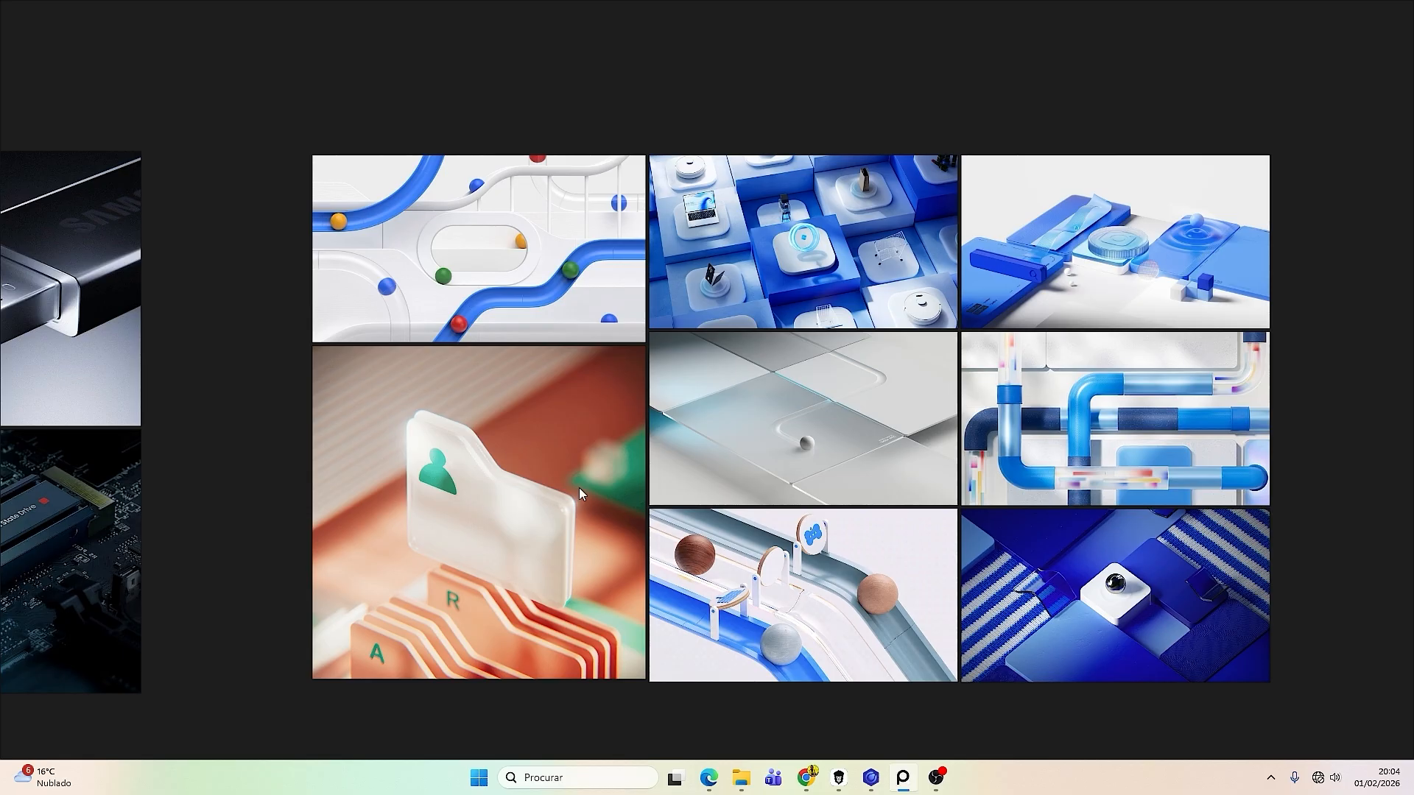
# Compare the lighting of the dark product group with that of the bright blue and orange group.
pyautogui.moveTo(255, 494); pyautogui.dragTo(1053, 396, button='middle')
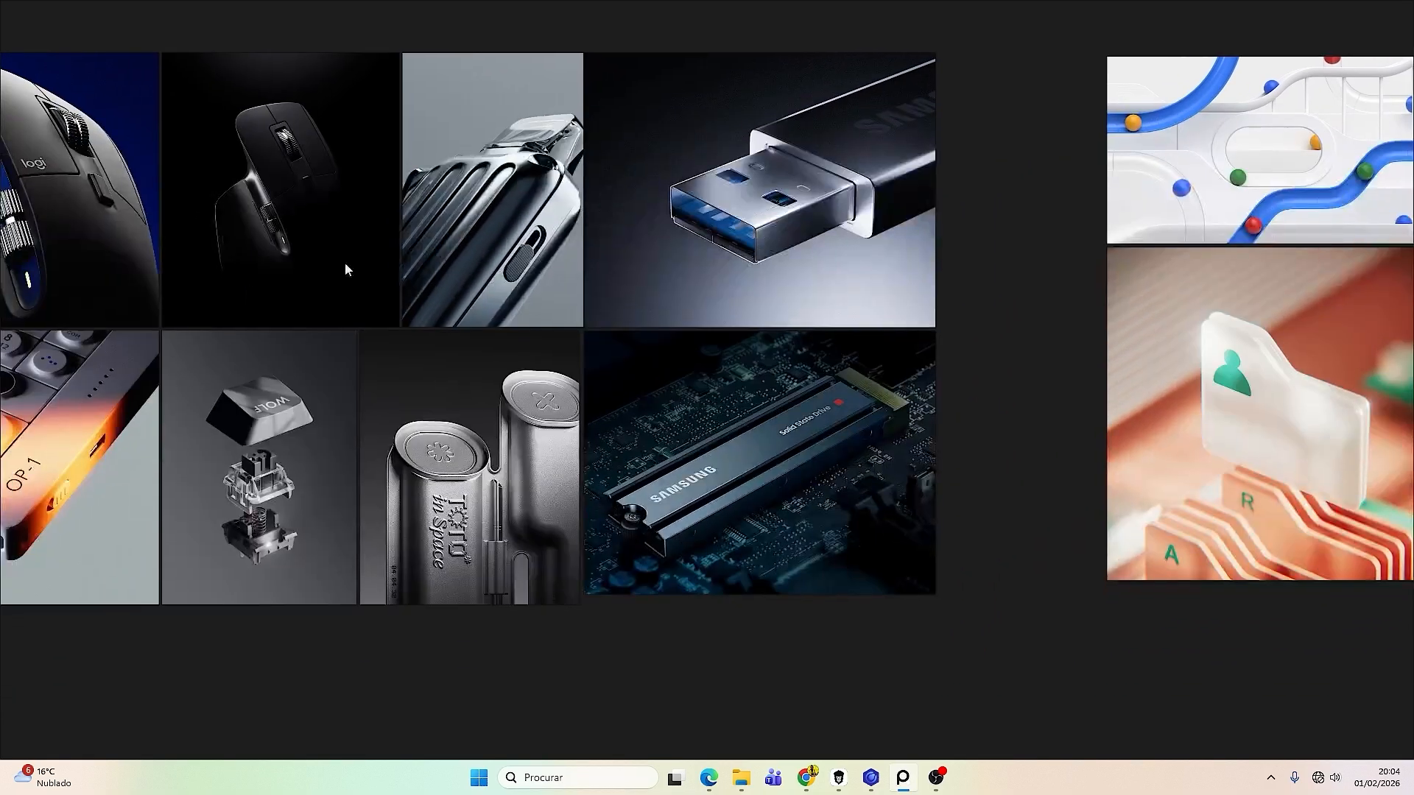
pyautogui.moveTo(231, 476); pyautogui.dragTo(774, 570, button='middle')
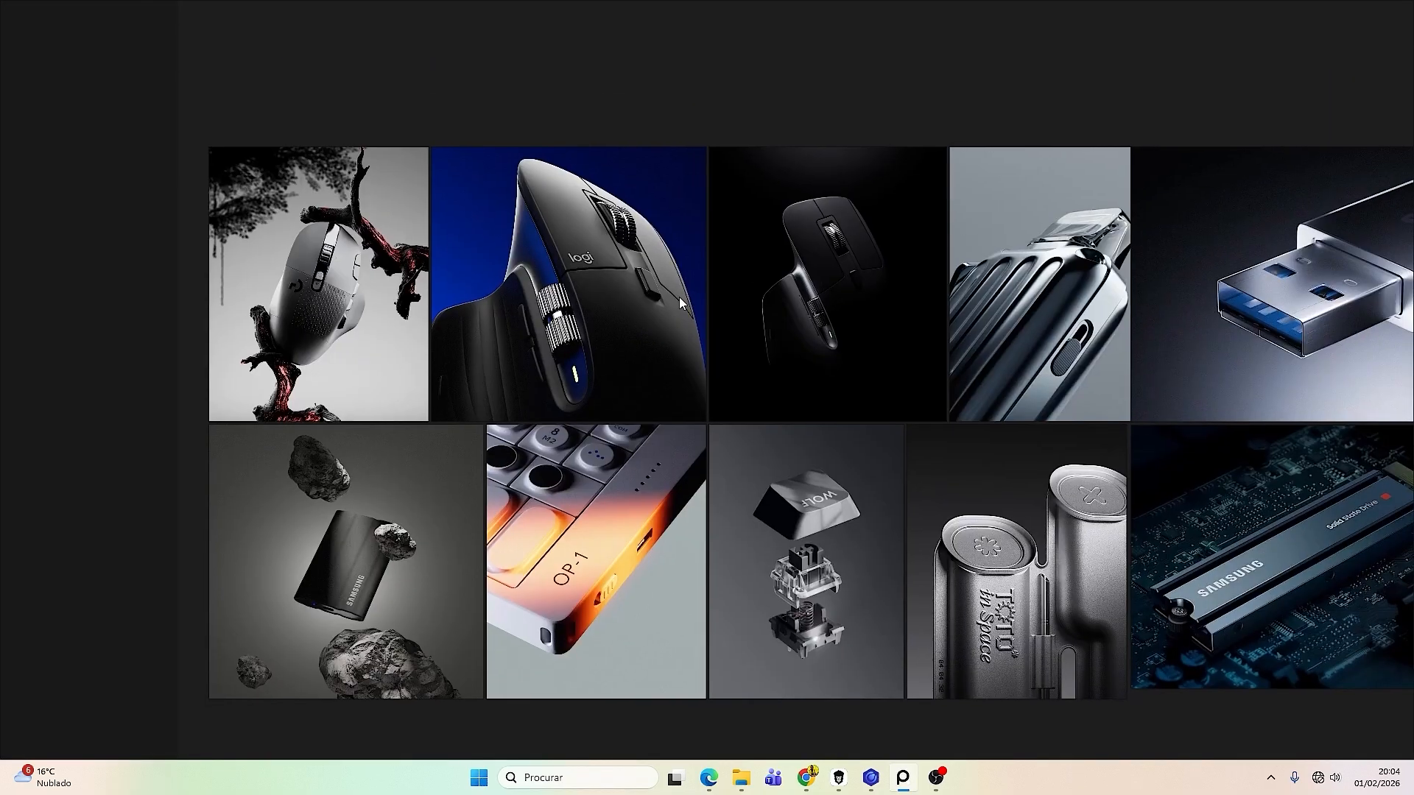
pyautogui.moveTo(1324, 346); pyautogui.dragTo(390, 380, button='middle')
pyautogui.moveTo(645, 373); pyautogui.dragTo(802, 293, button='middle')
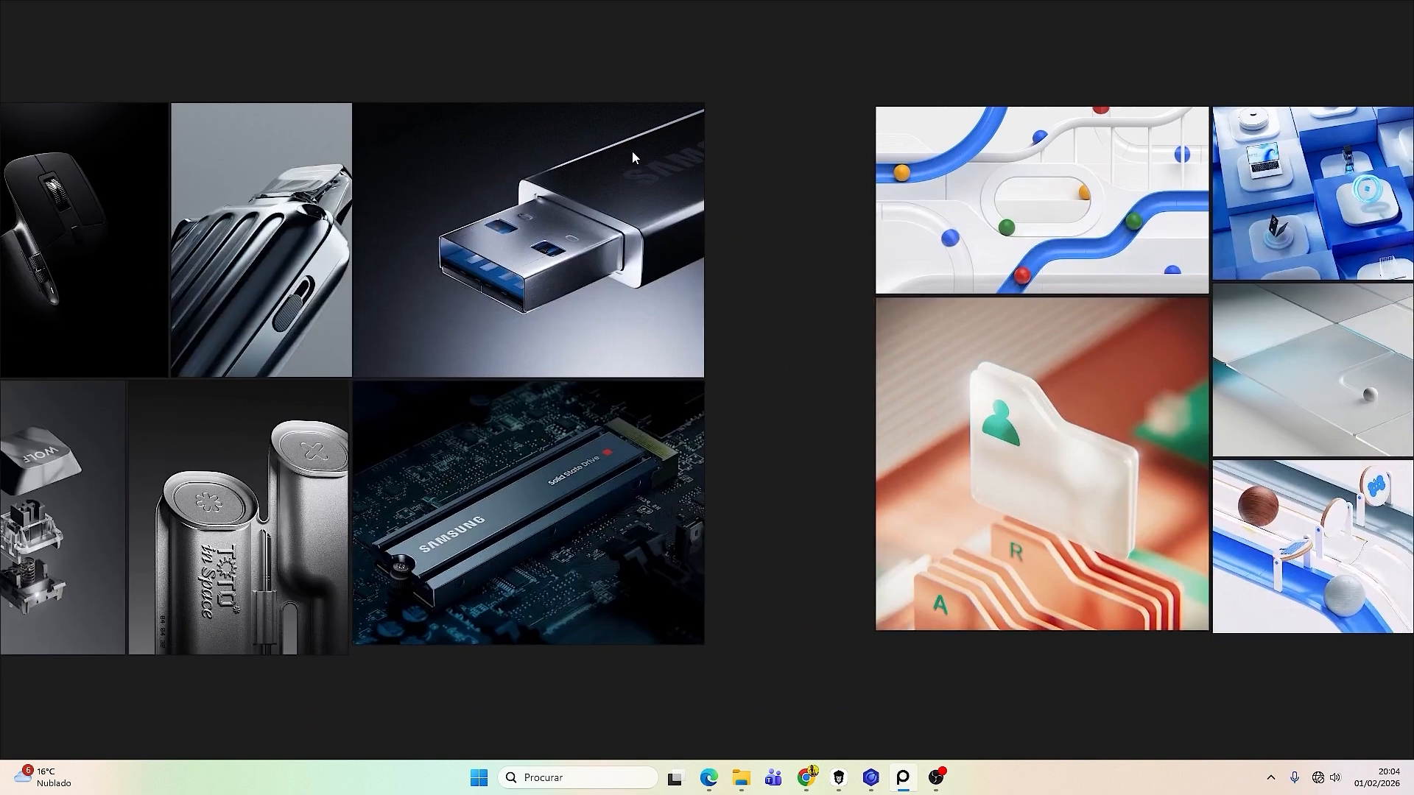
pyautogui.moveTo(205, 461); pyautogui.dragTo(402, 396, button='middle')
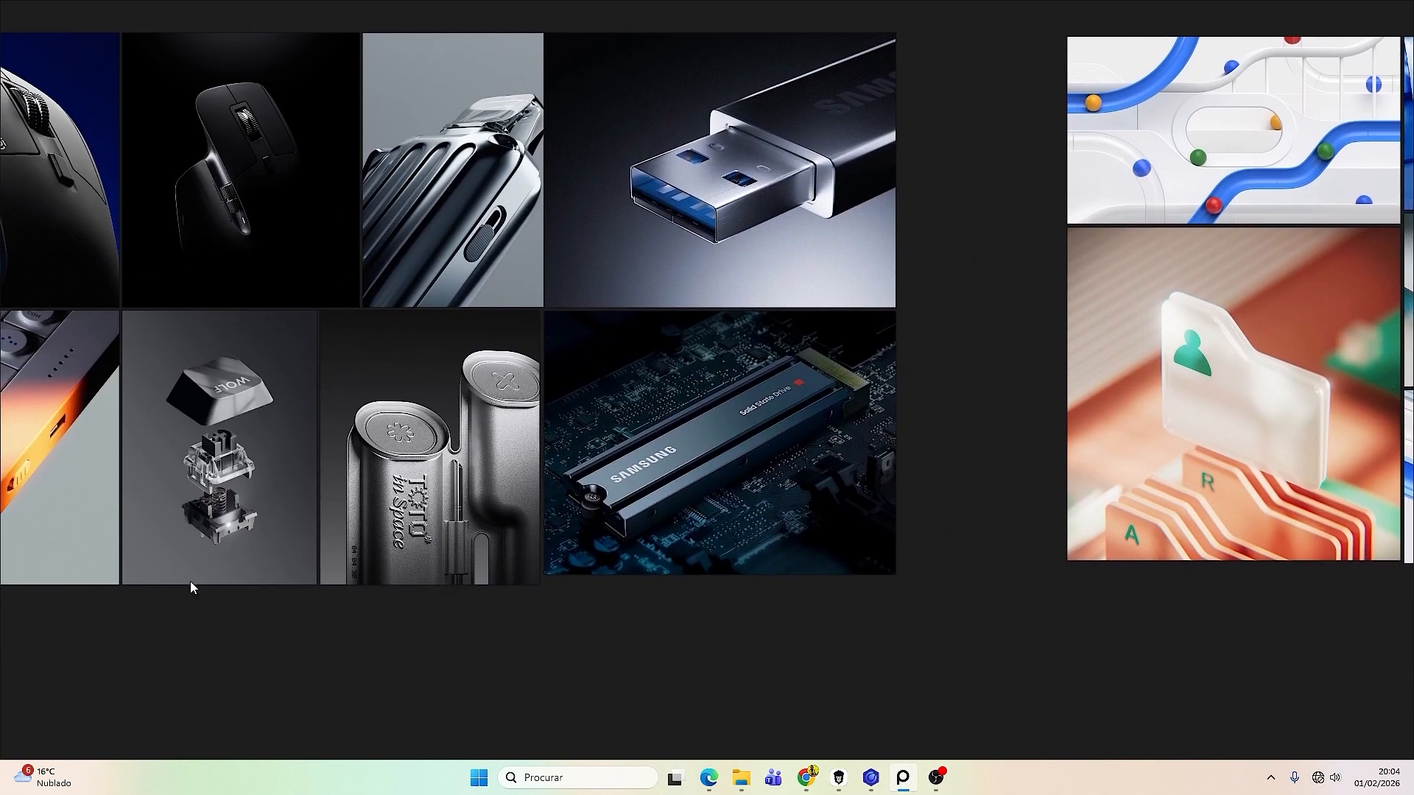
pyautogui.moveTo(919, 393); pyautogui.dragTo(554, 466, button='middle')
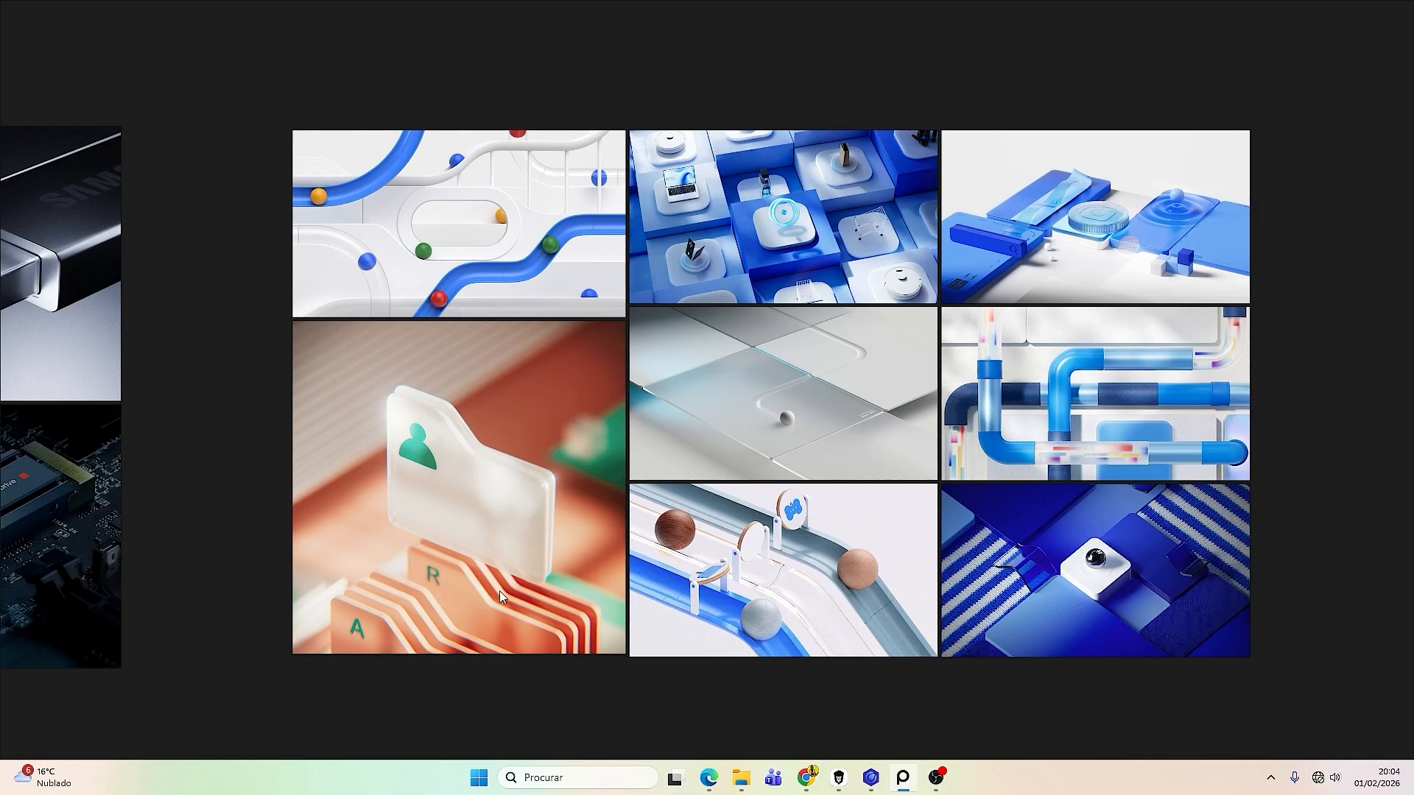
pyautogui.moveTo(785, 381); pyautogui.dragTo(740, 450, button='middle')
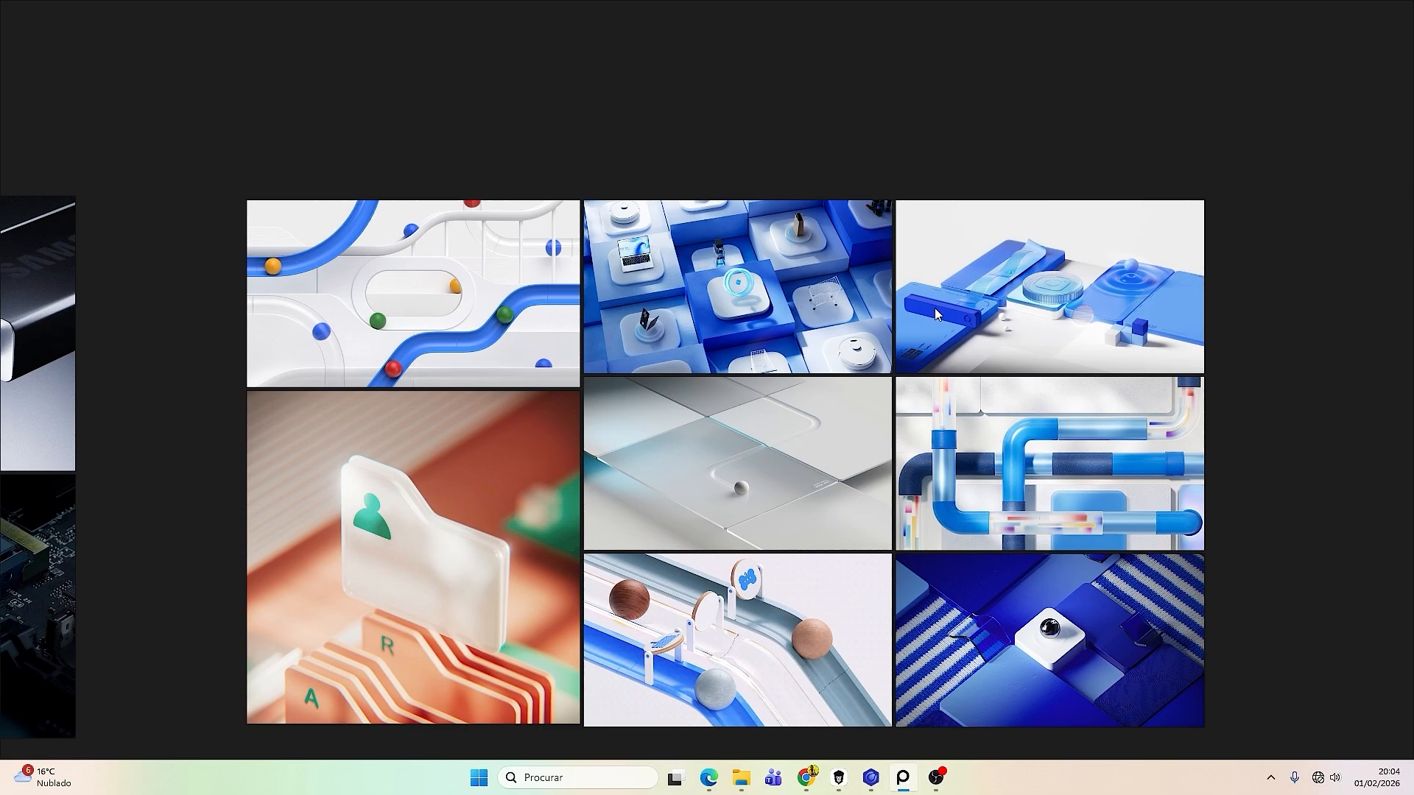
# Inspect the blue image with the chrome ball and striped fabric up close for its materials.
pyautogui.scroll(-3, 1057, 552)
pyautogui.scroll(3, 1044, 610)
pyautogui.moveTo(1126, 565); pyautogui.dragTo(767, 461, button='middle')
pyautogui.scroll(6, 708, 563)
pyautogui.scroll(2, 692, 571)
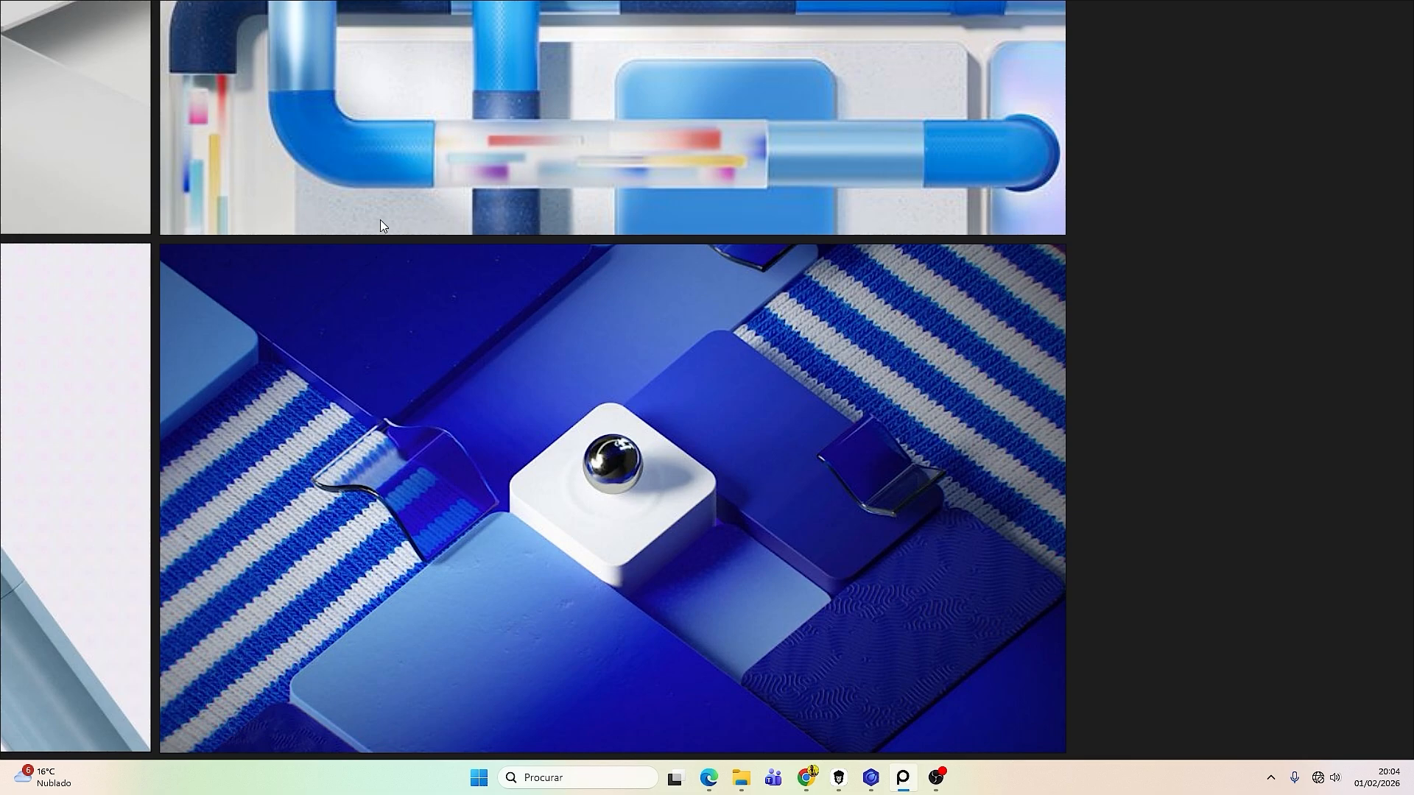
pyautogui.scroll(-7, 707, 520)
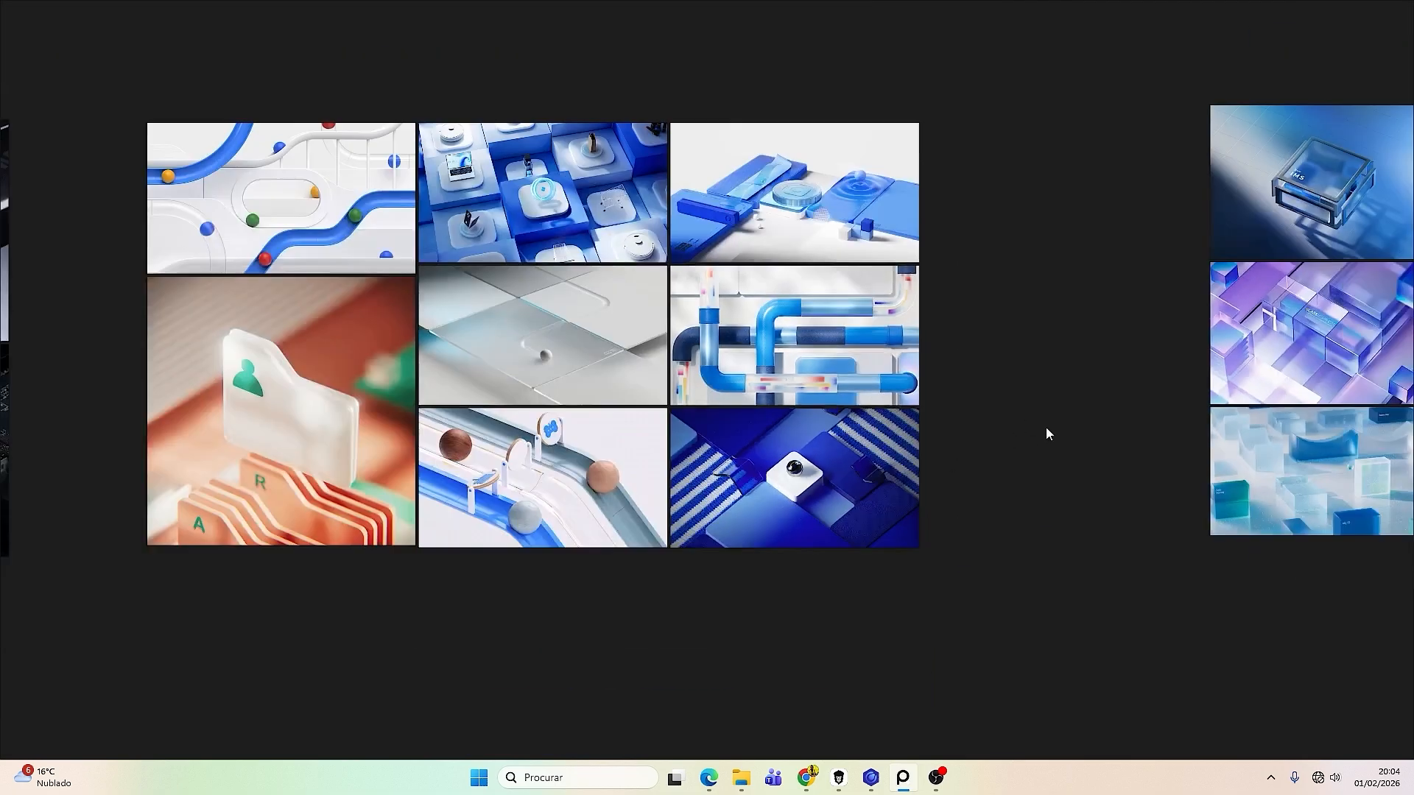
# Look over the reference group with the glass cubes, purple keycap, RAY device, Logi mouse and Dior cases.
pyautogui.moveTo(1051, 398); pyautogui.dragTo(420, 476, button='middle')
pyautogui.moveTo(783, 433); pyautogui.dragTo(613, 409, button='middle')
pyautogui.scroll(2, 638, 401)
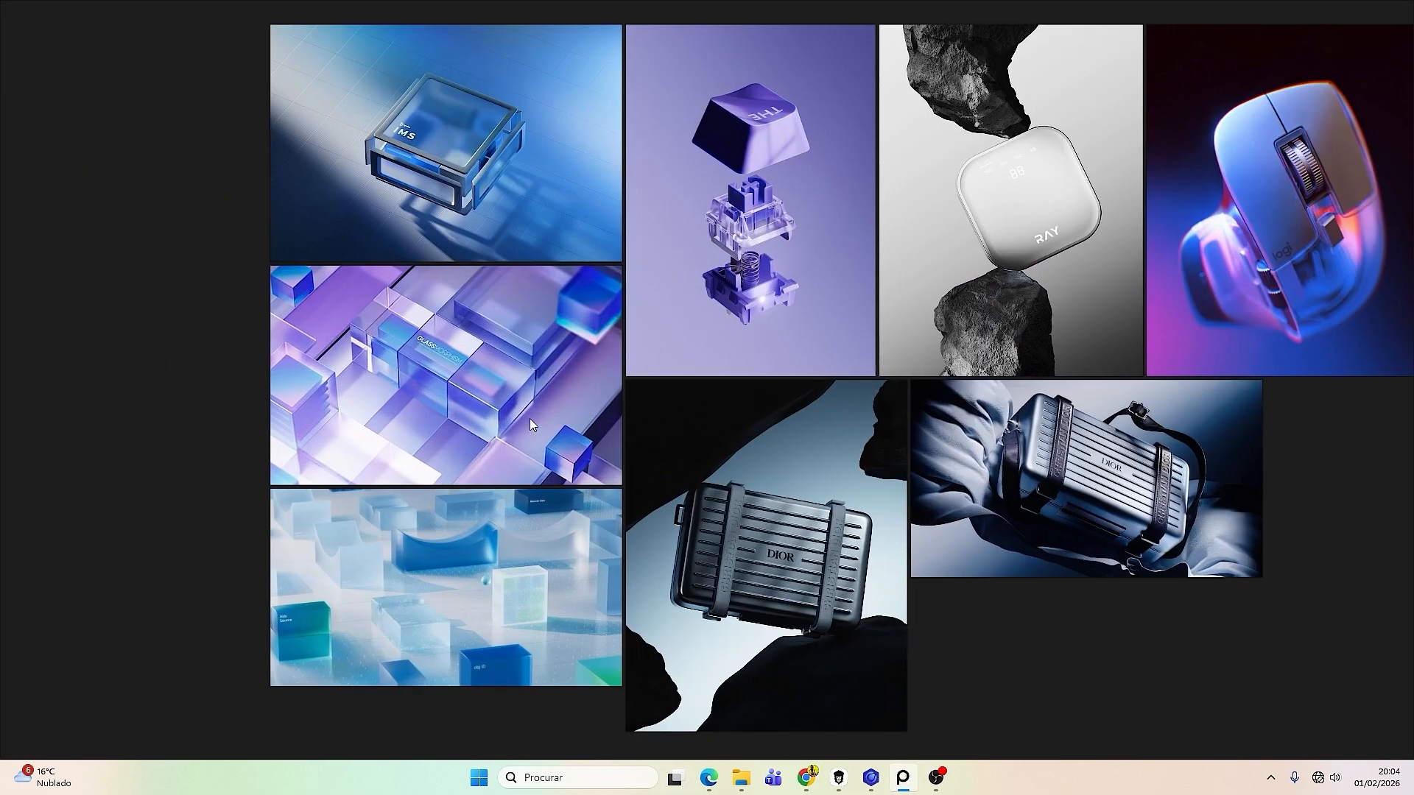
pyautogui.moveTo(529, 418); pyautogui.dragTo(626, 444, button='middle')
pyautogui.scroll(-5, 763, 312)
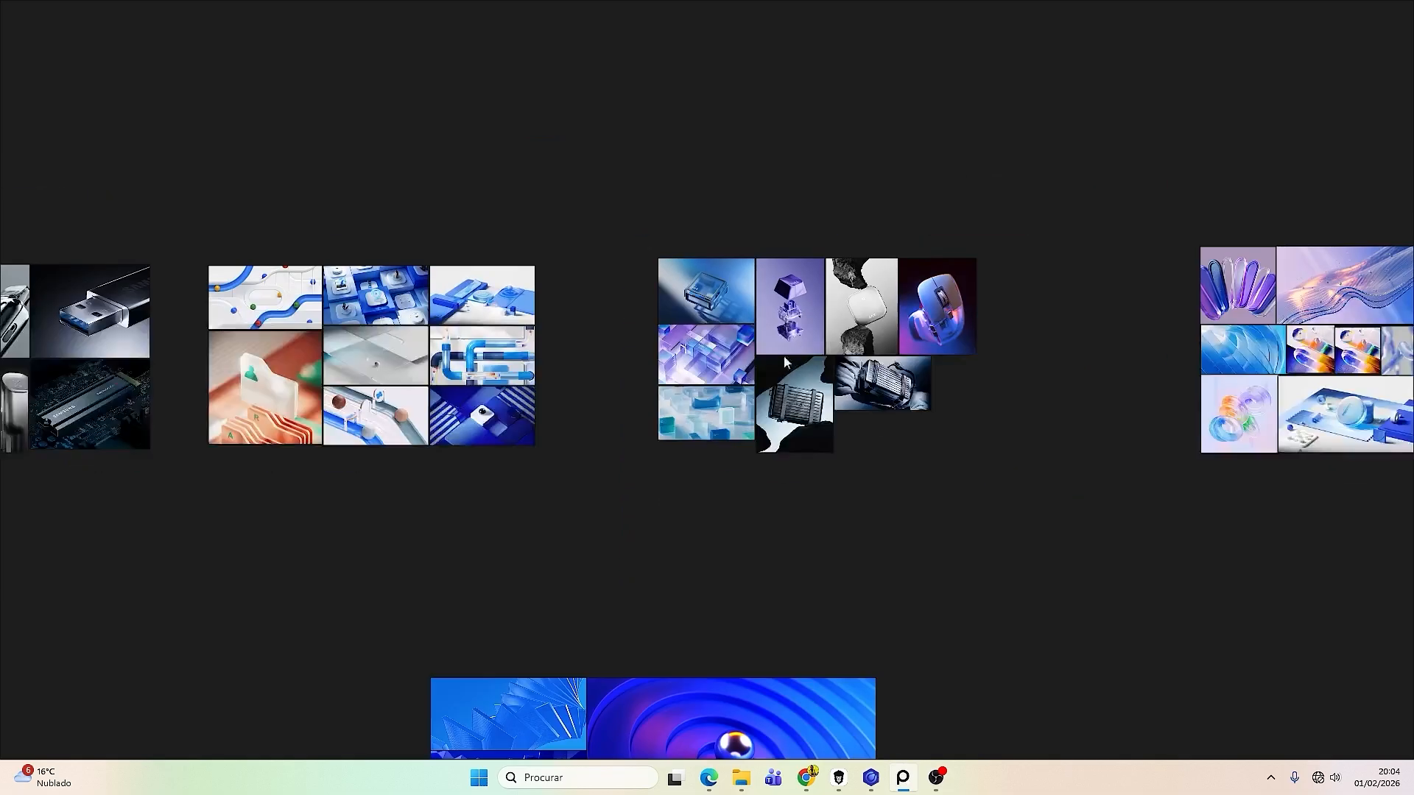
pyautogui.scroll(3, 727, 333)
pyautogui.scroll(4, 832, 284)
pyautogui.scroll(-2, 845, 315)
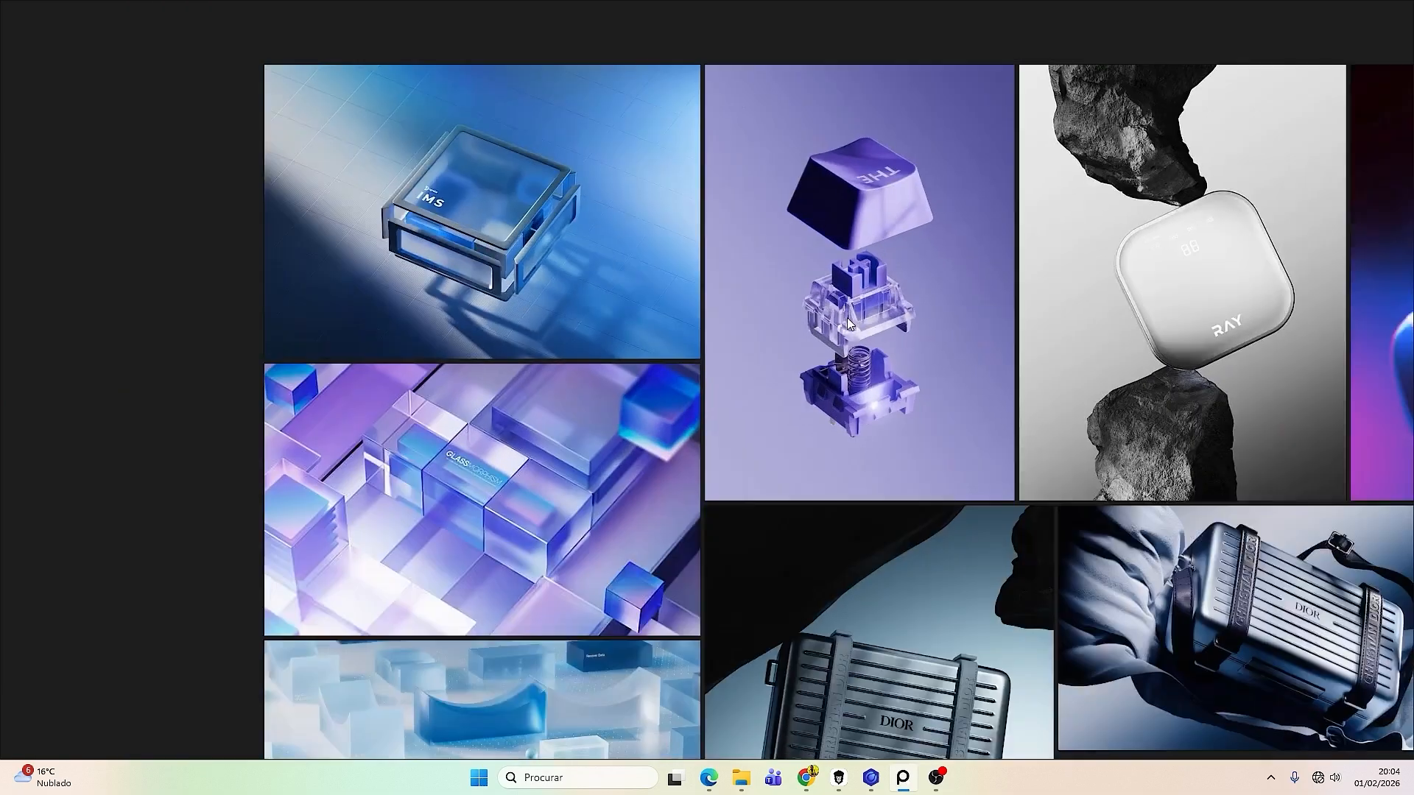
pyautogui.moveTo(888, 308); pyautogui.dragTo(812, 265, button='middle')
pyautogui.moveTo(788, 322); pyautogui.dragTo(742, 326, button='middle')
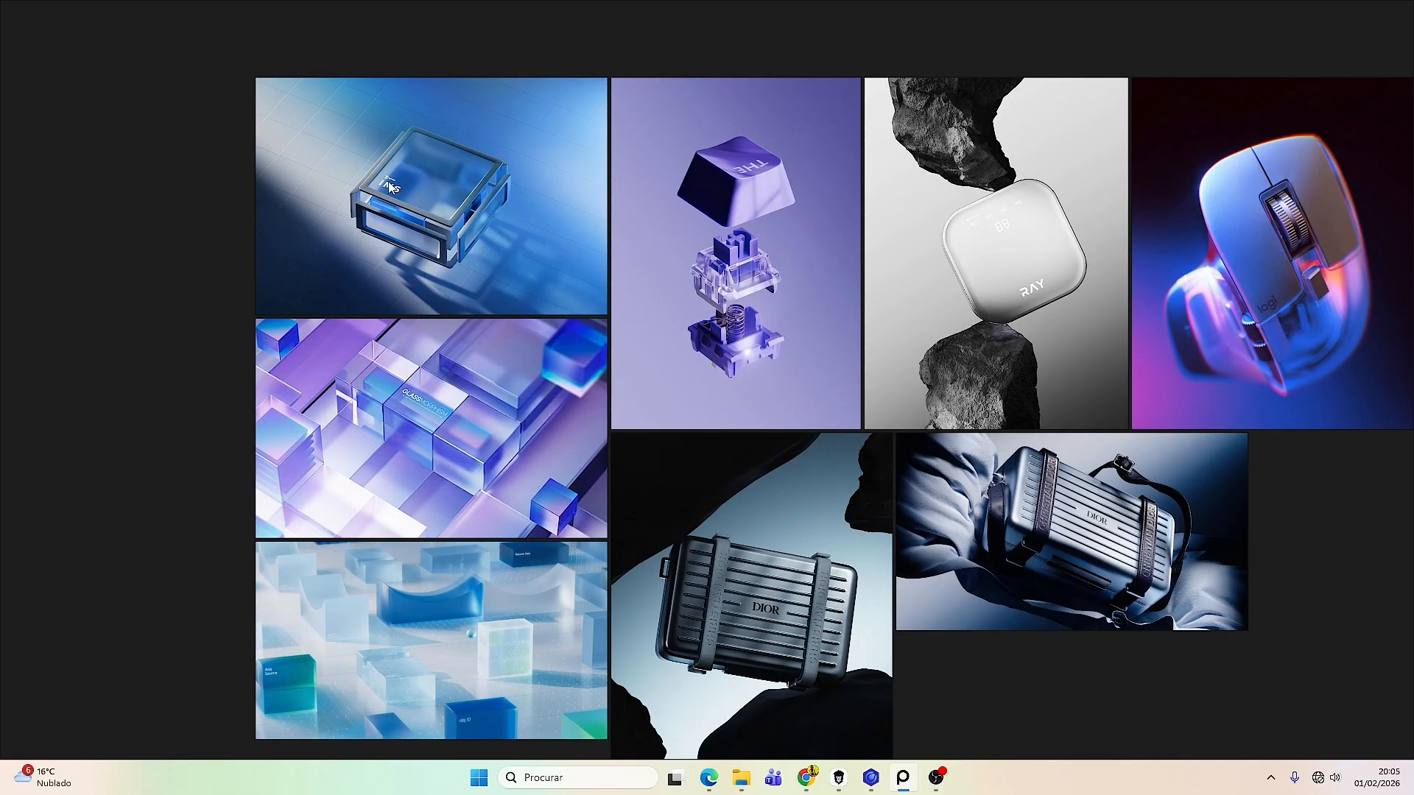
# Inspect the blue IMS glass box image up close for its light gradient and cast shadows.
pyautogui.moveTo(204, 124); pyautogui.dragTo(433, 222)
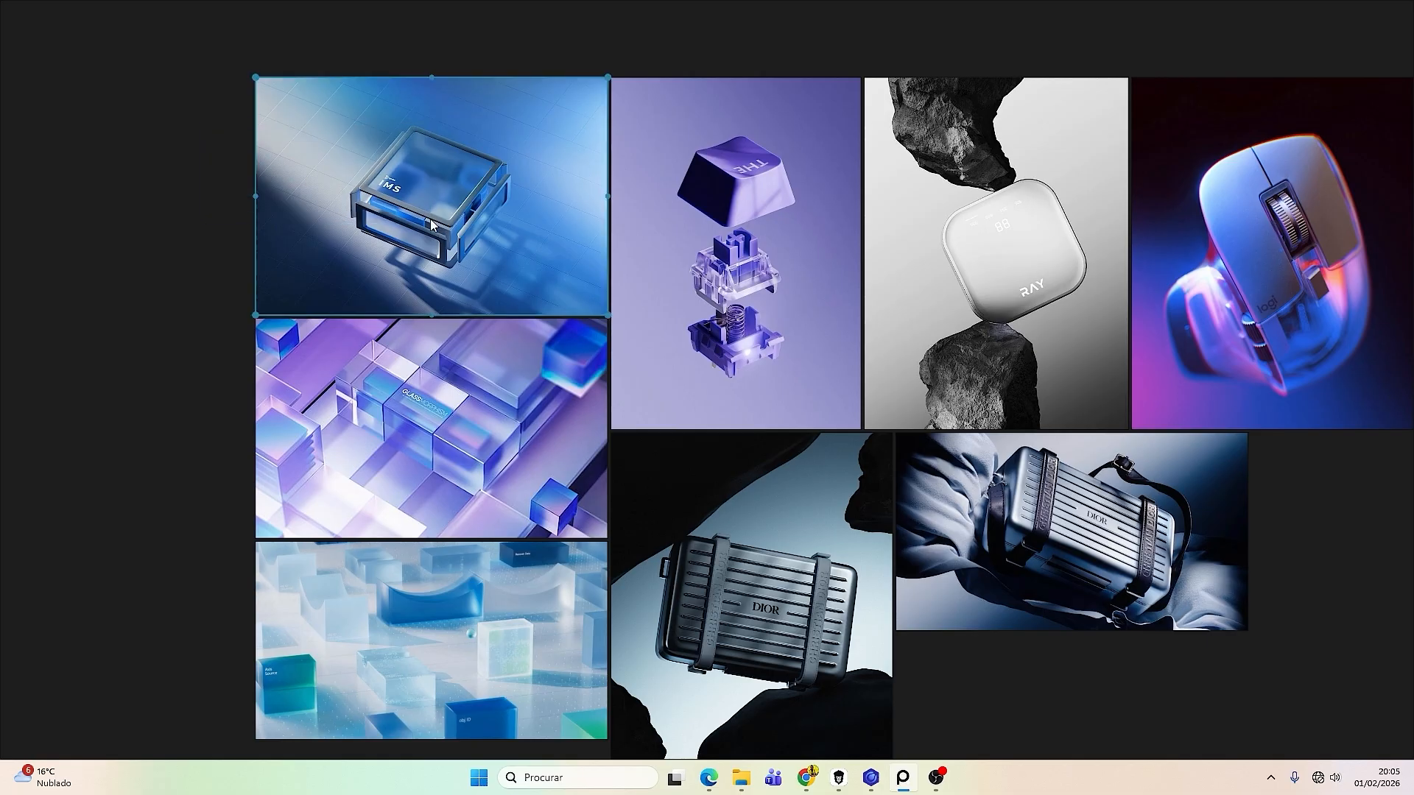
pyautogui.moveTo(430, 214); pyautogui.dragTo(607, 309, button='middle')
pyautogui.scroll(3, 607, 309)
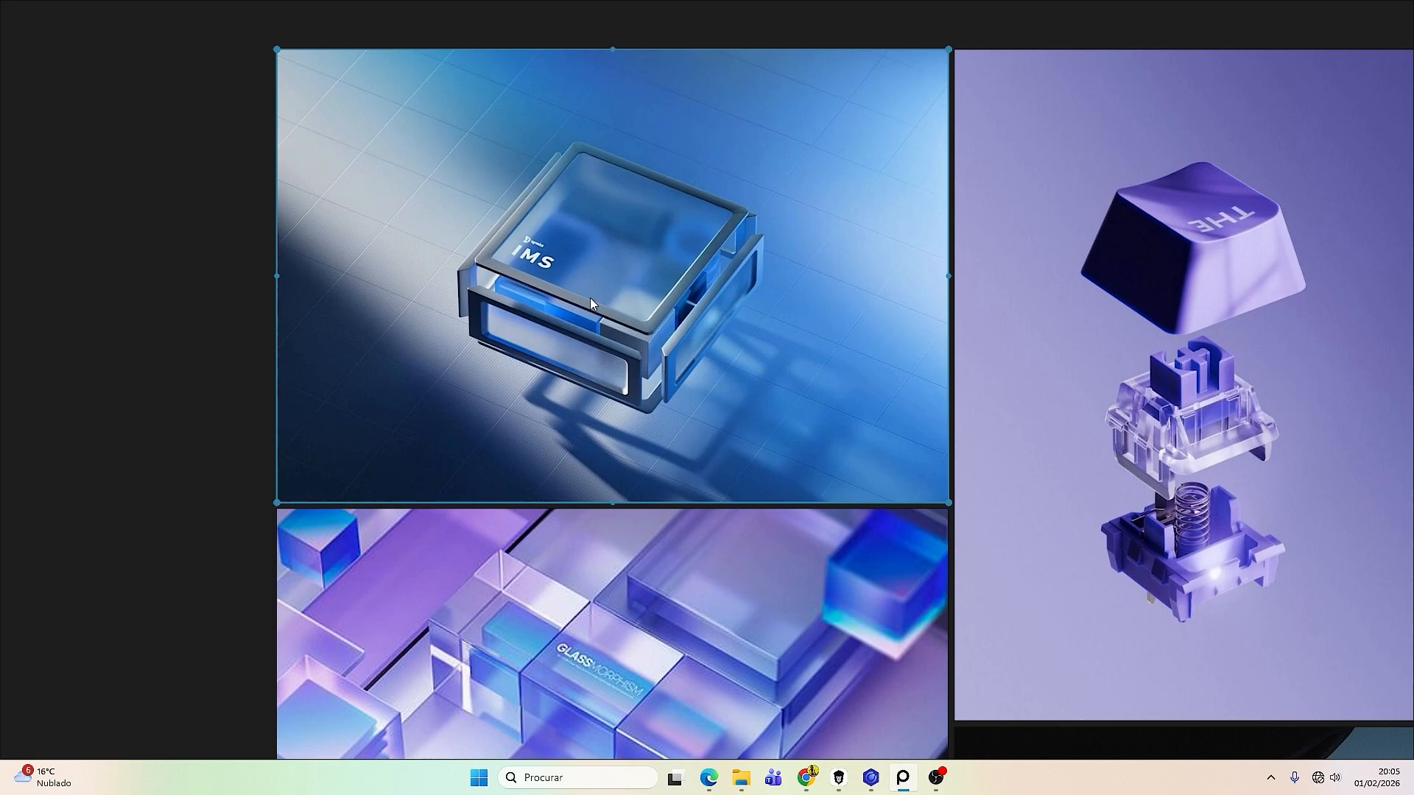
pyautogui.scroll(-1, 654, 335)
pyautogui.moveTo(277, 103); pyautogui.dragTo(777, 292)
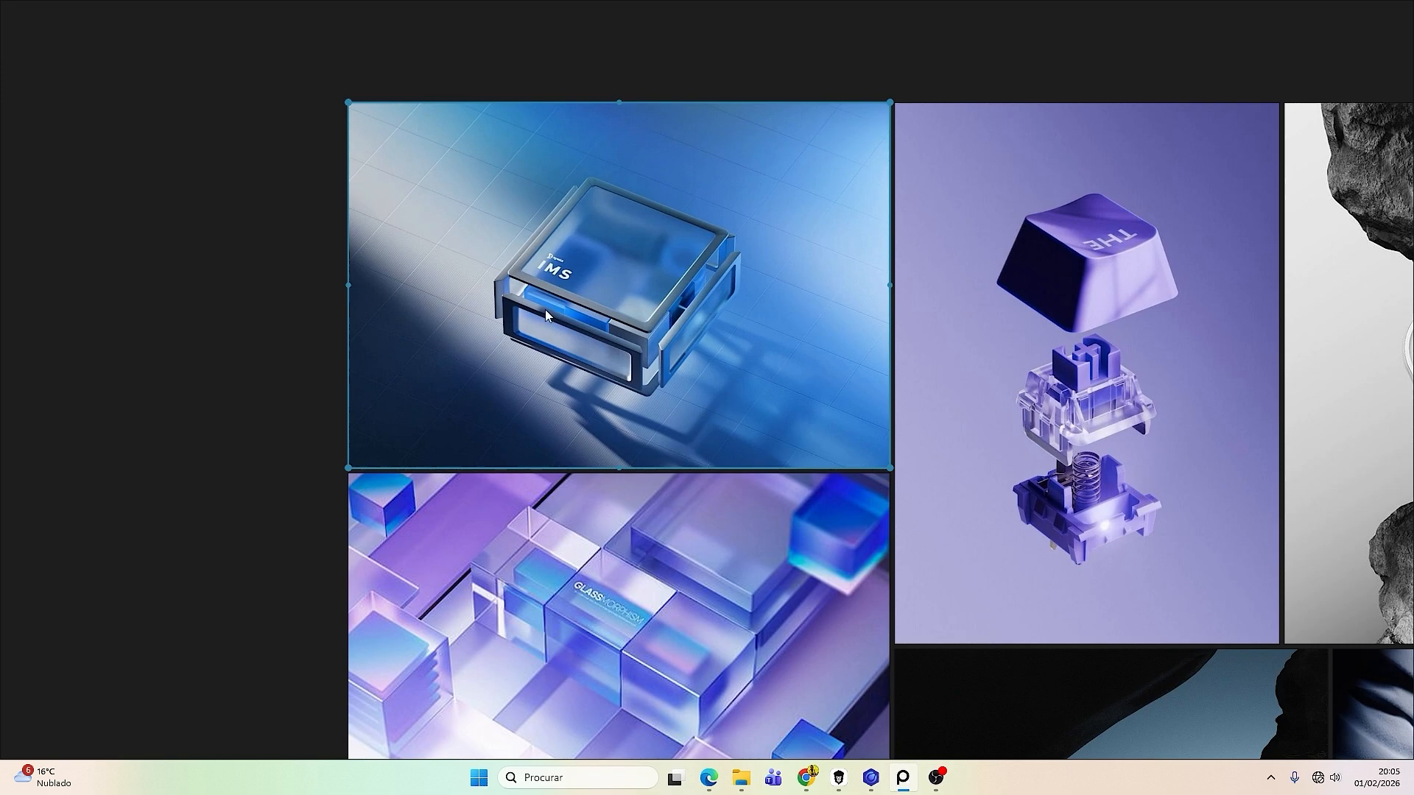
pyautogui.scroll(-1, 602, 394)
pyautogui.scroll(1, 603, 393)
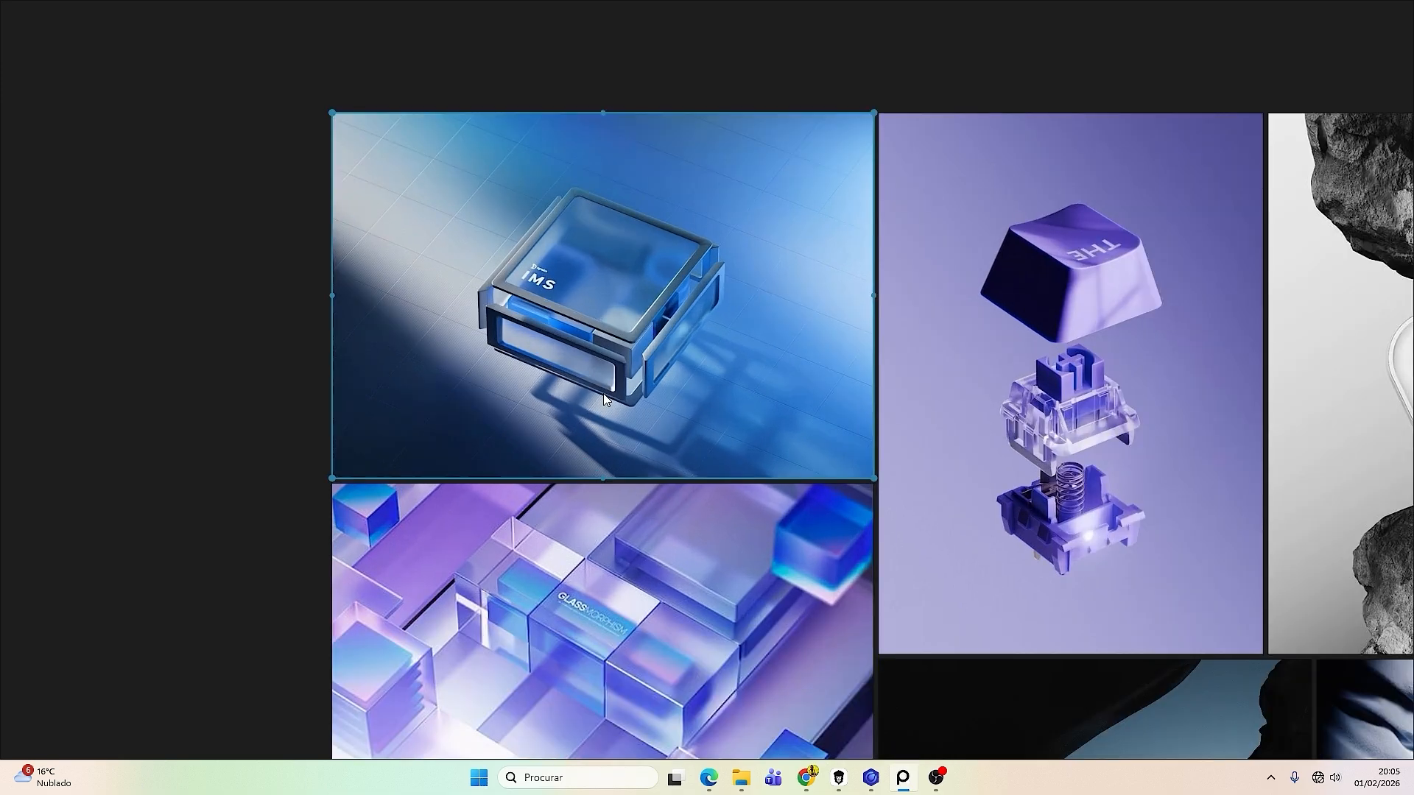
pyautogui.scroll(1, 585, 397)
pyautogui.scroll(-2, 597, 368)
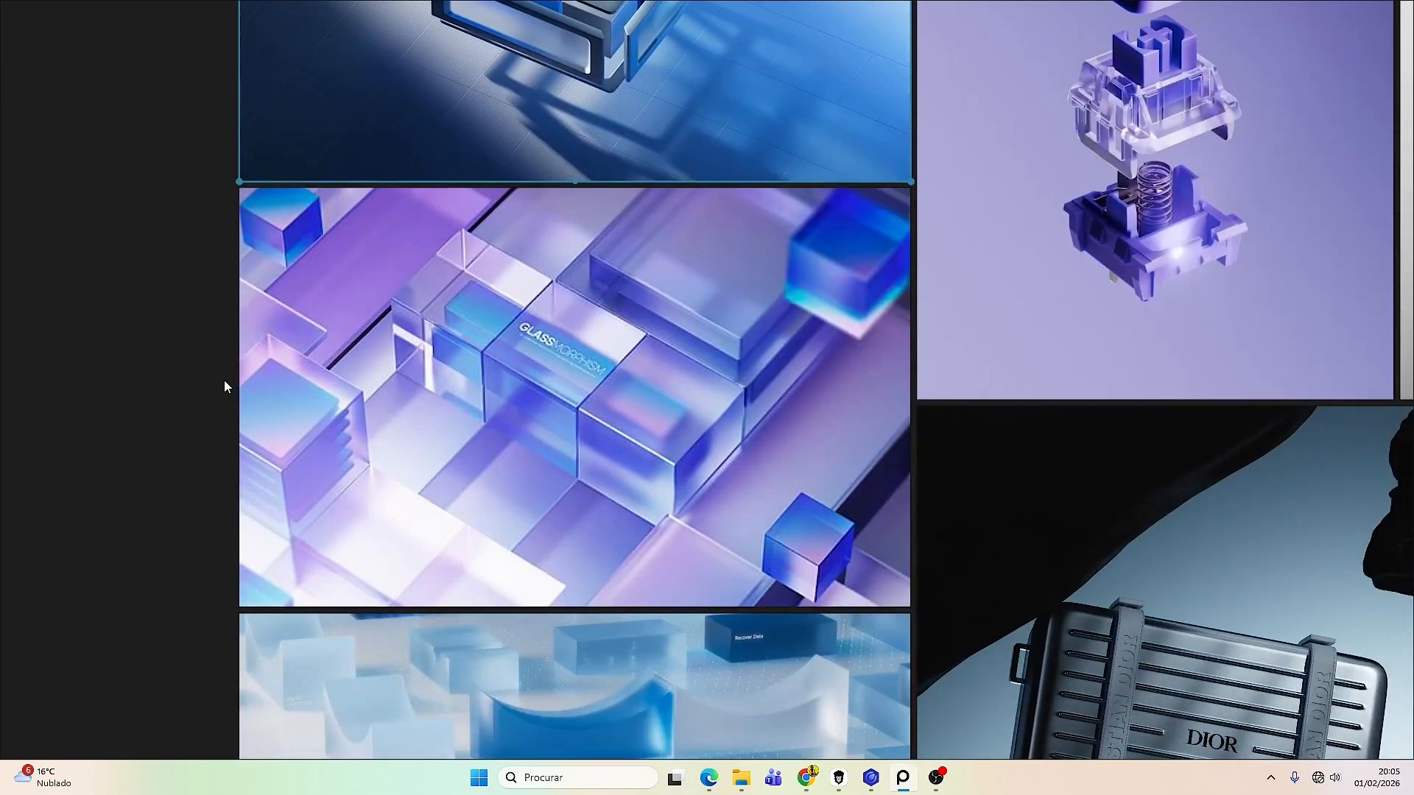
# Examine the purple Glassmorphism image up close, along with the rest of its reference group.
pyautogui.click(187, 362)
pyautogui.click(693, 414)
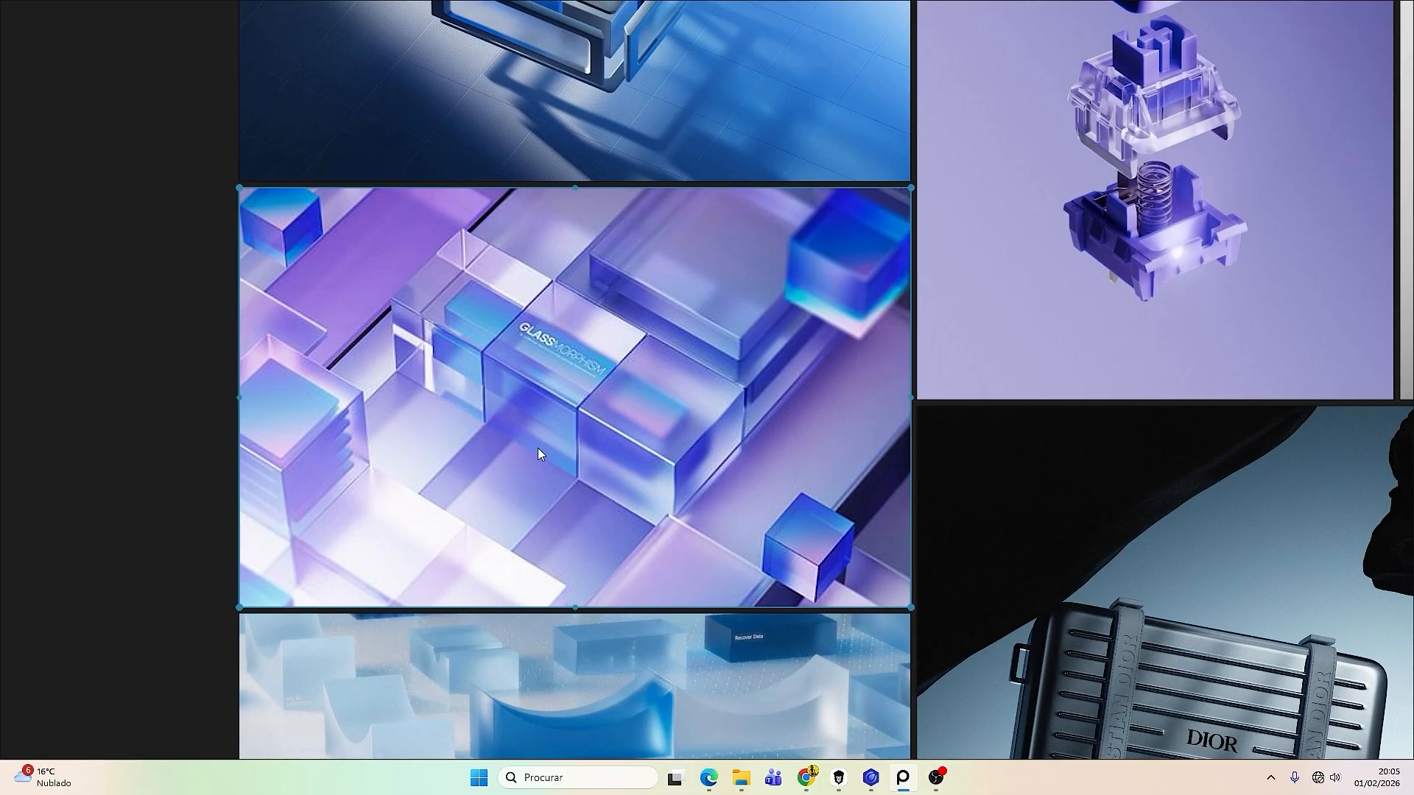
pyautogui.scroll(-5, 536, 453)
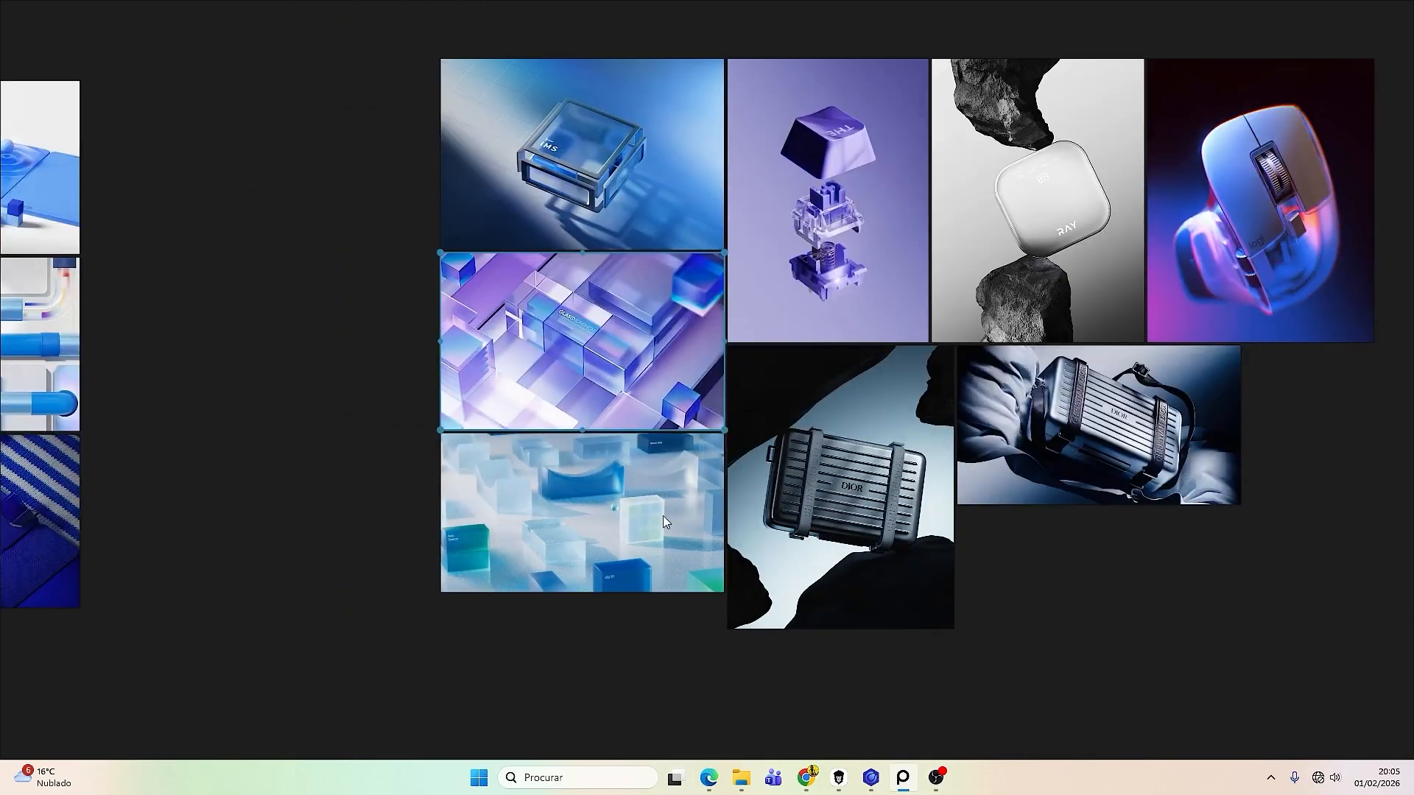
pyautogui.moveTo(663, 515); pyautogui.dragTo(330, 684, button='middle')
pyautogui.moveTo(877, 483); pyautogui.dragTo(965, 346, button='middle')
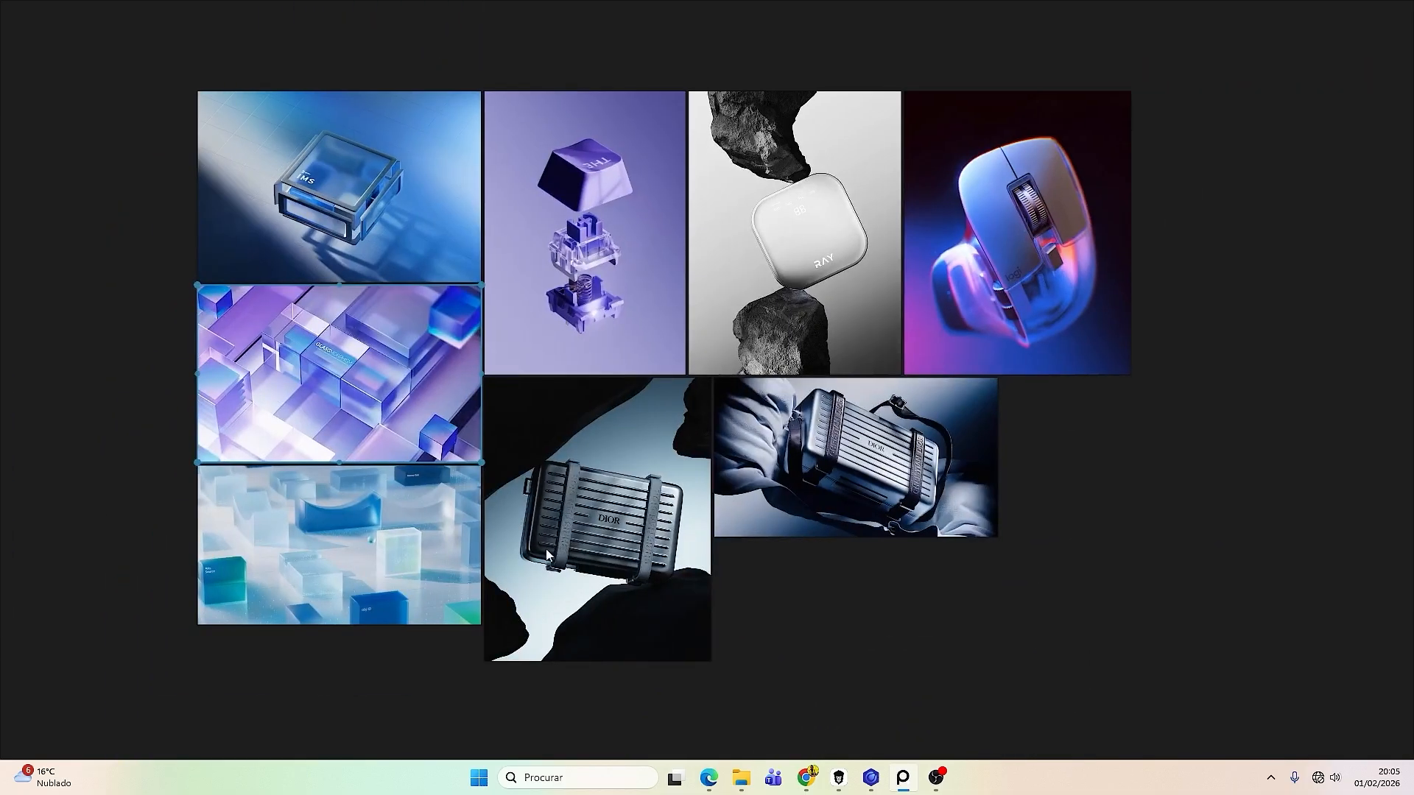
# Examine the Dior cases, the RAY device between rocks and the translucent Logi mouse up close.
pyautogui.scroll(4, 545, 550)
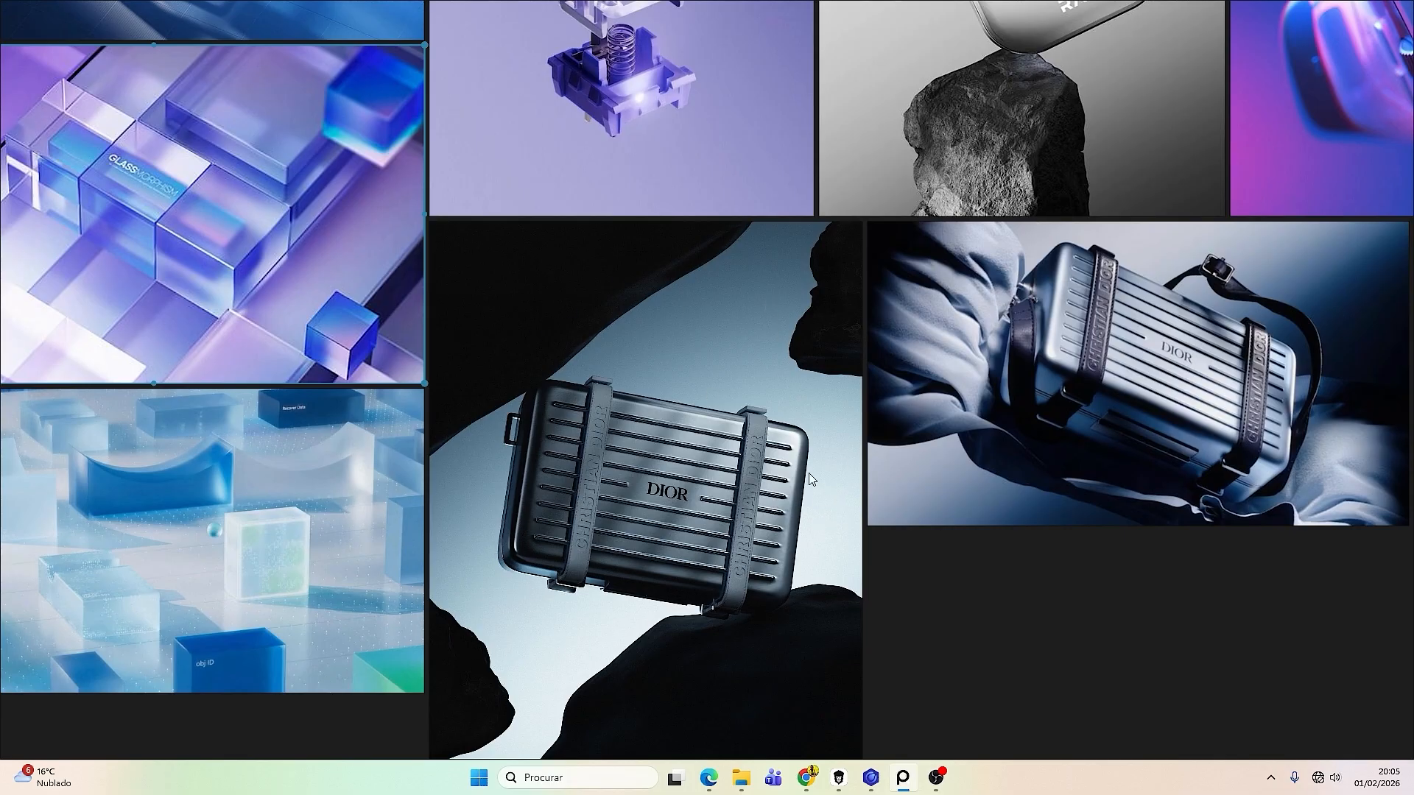
pyautogui.scroll(-2, 1102, 405)
pyautogui.moveTo(1399, 180); pyautogui.dragTo(978, 415, button='middle')
pyautogui.scroll(1, 903, 334)
pyautogui.scroll(3, 903, 334)
pyautogui.scroll(-2, 898, 484)
pyautogui.moveTo(890, 485); pyautogui.dragTo(881, 464, button='middle')
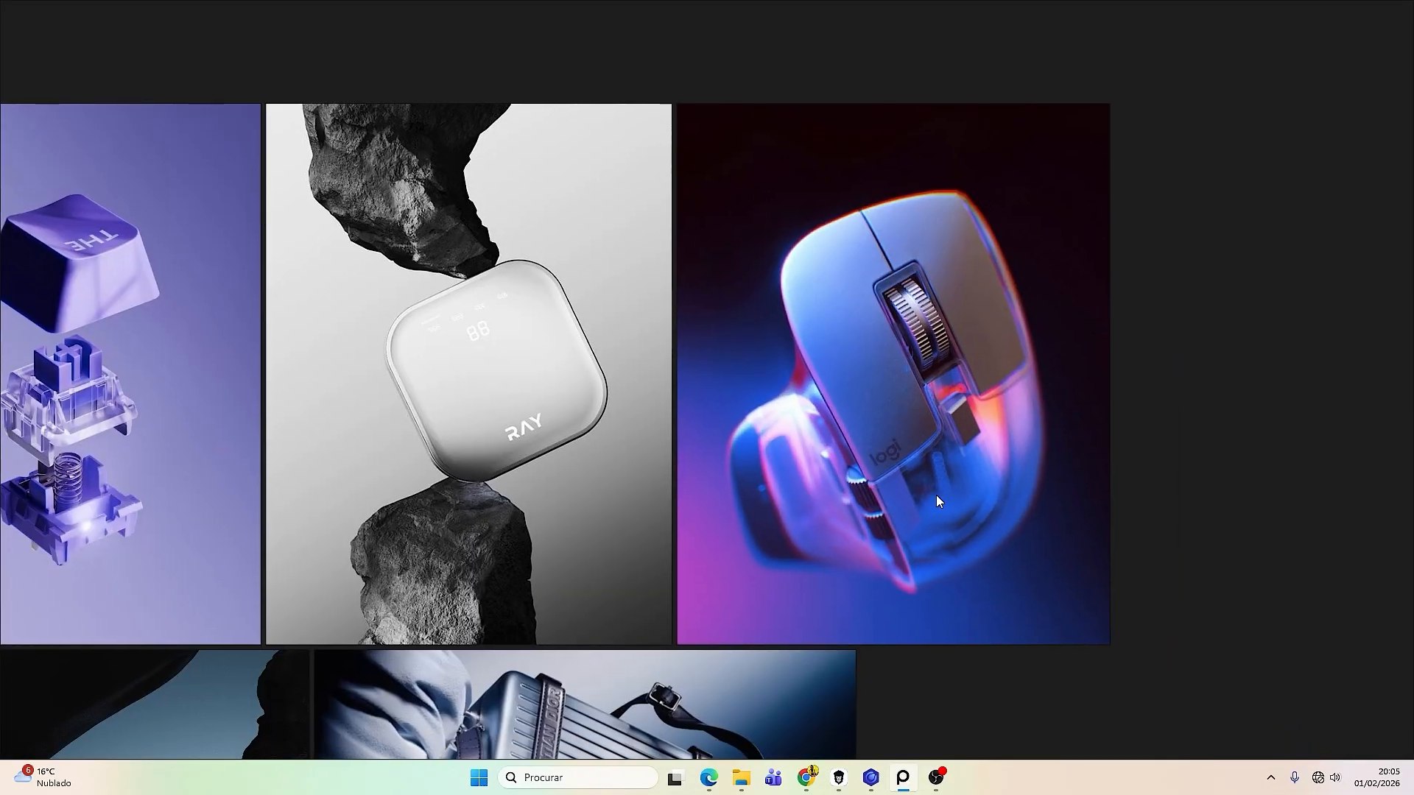
pyautogui.scroll(-2, 890, 484)
pyautogui.scroll(-3, 933, 410)
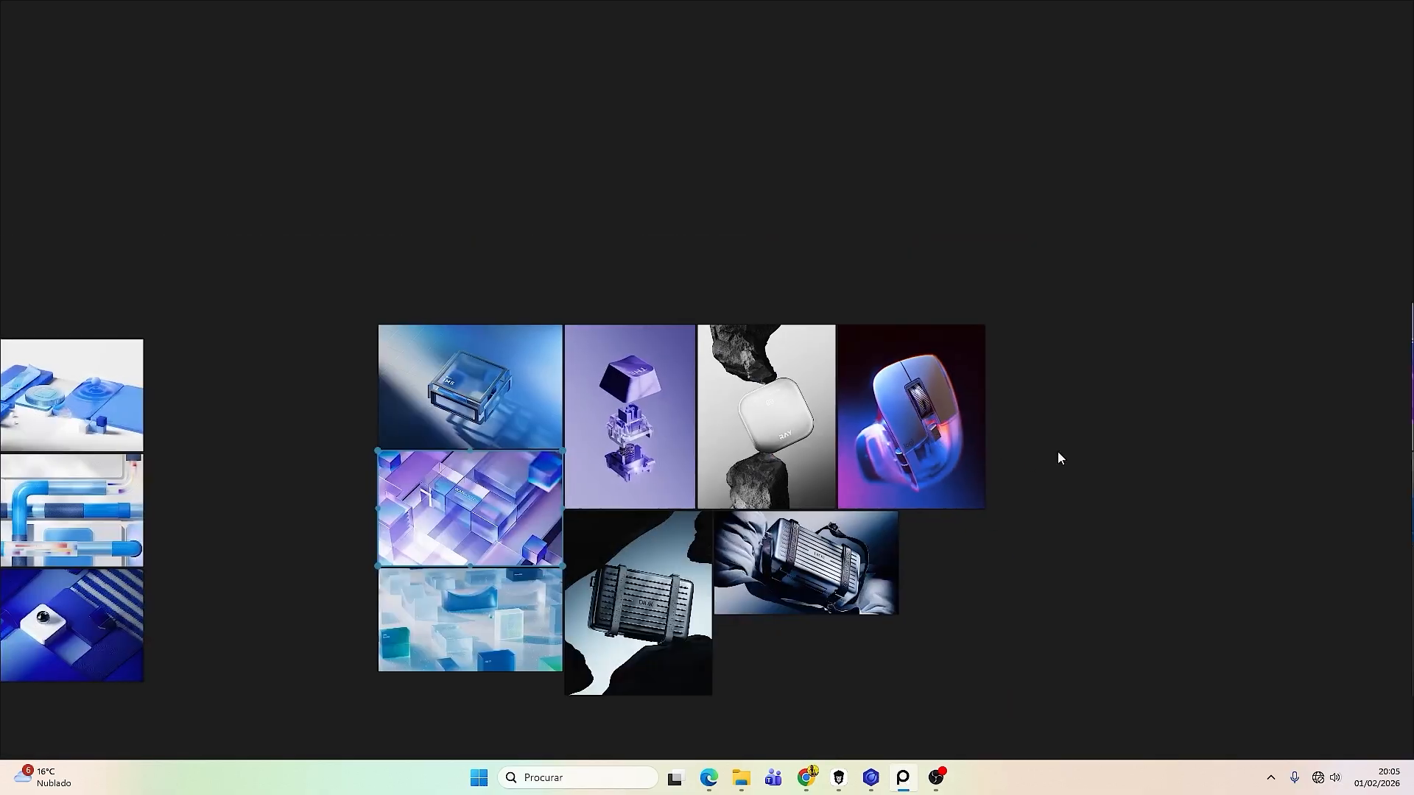
# Examine the abstract glass reference group, including the flowing ribbon and the fanned purple capsules up close.
pyautogui.moveTo(1331, 436); pyautogui.dragTo(551, 411, button='middle')
pyautogui.scroll(-1, 551, 410)
pyautogui.scroll(2, 842, 417)
pyautogui.scroll(2, 600, 441)
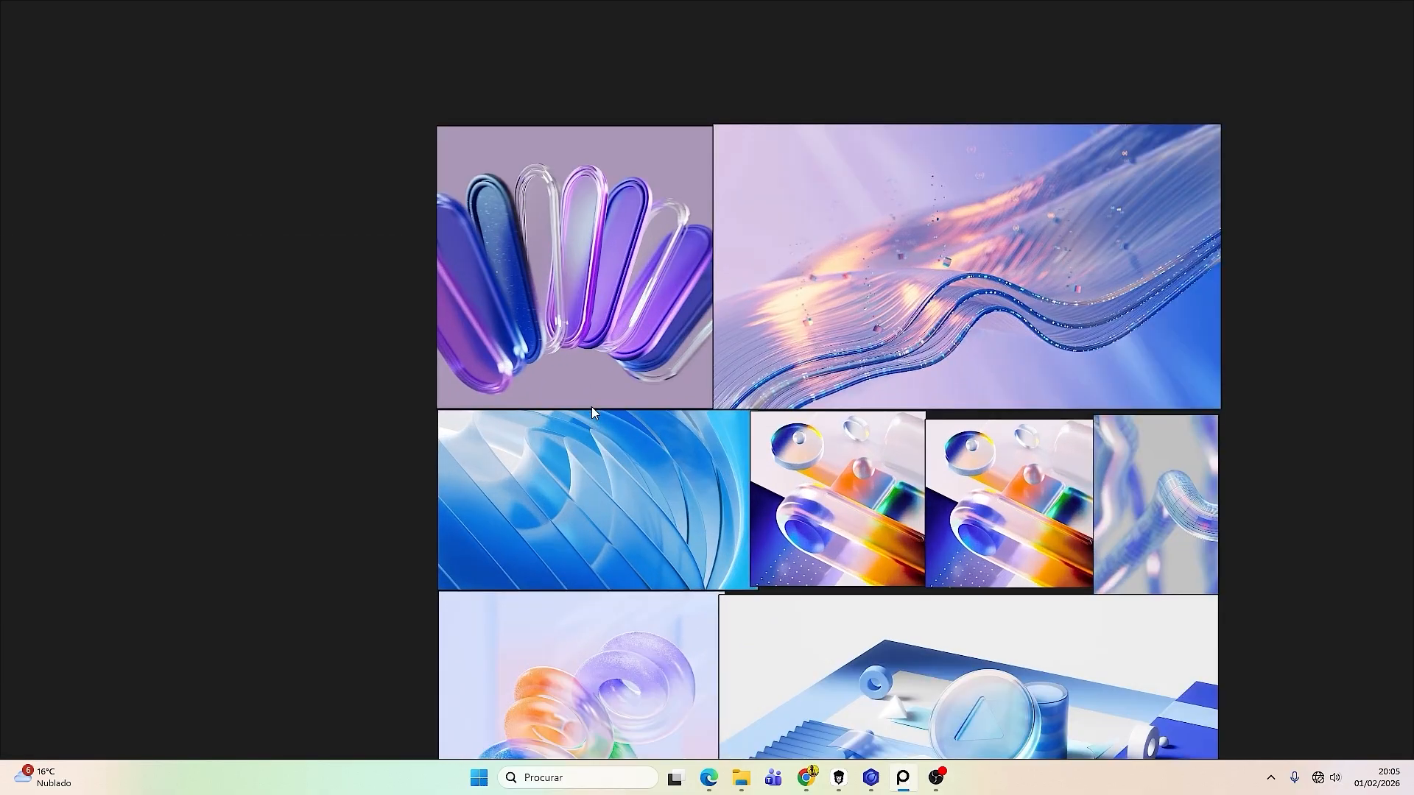
pyautogui.moveTo(767, 416); pyautogui.dragTo(718, 379, button='middle')
pyautogui.scroll(-2, 712, 414)
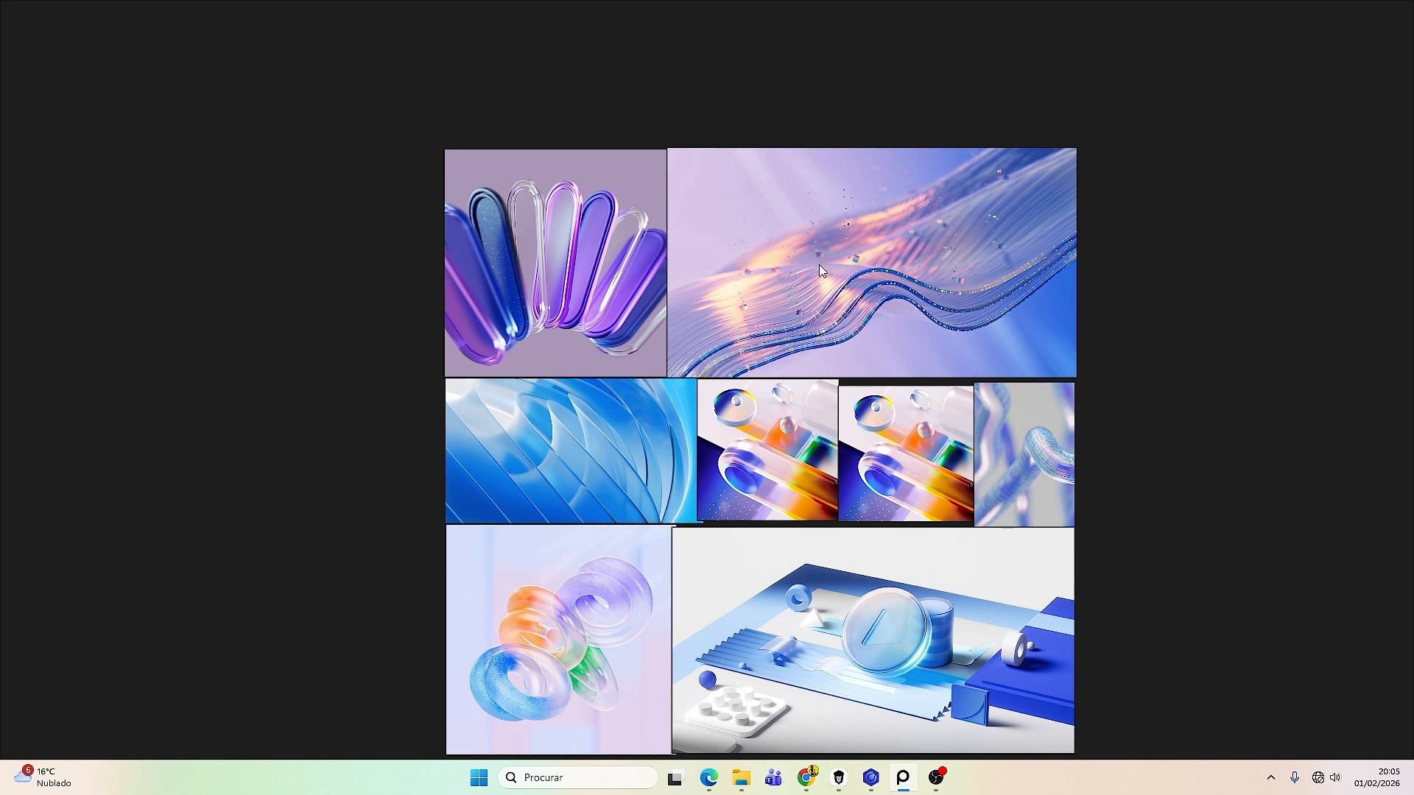
pyautogui.scroll(2, 899, 269)
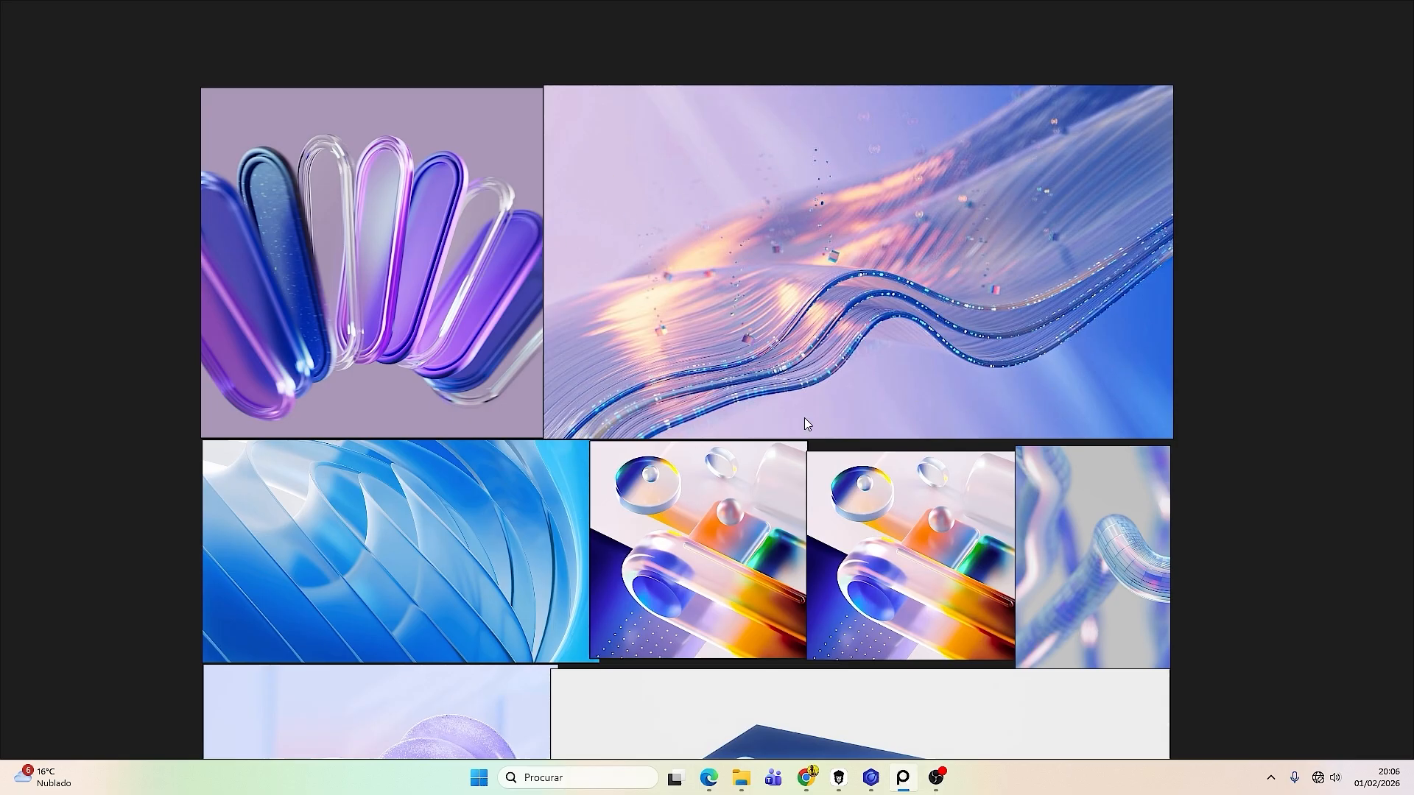
pyautogui.scroll(3, 287, 307)
pyautogui.moveTo(293, 312); pyautogui.dragTo(548, 388, button='middle')
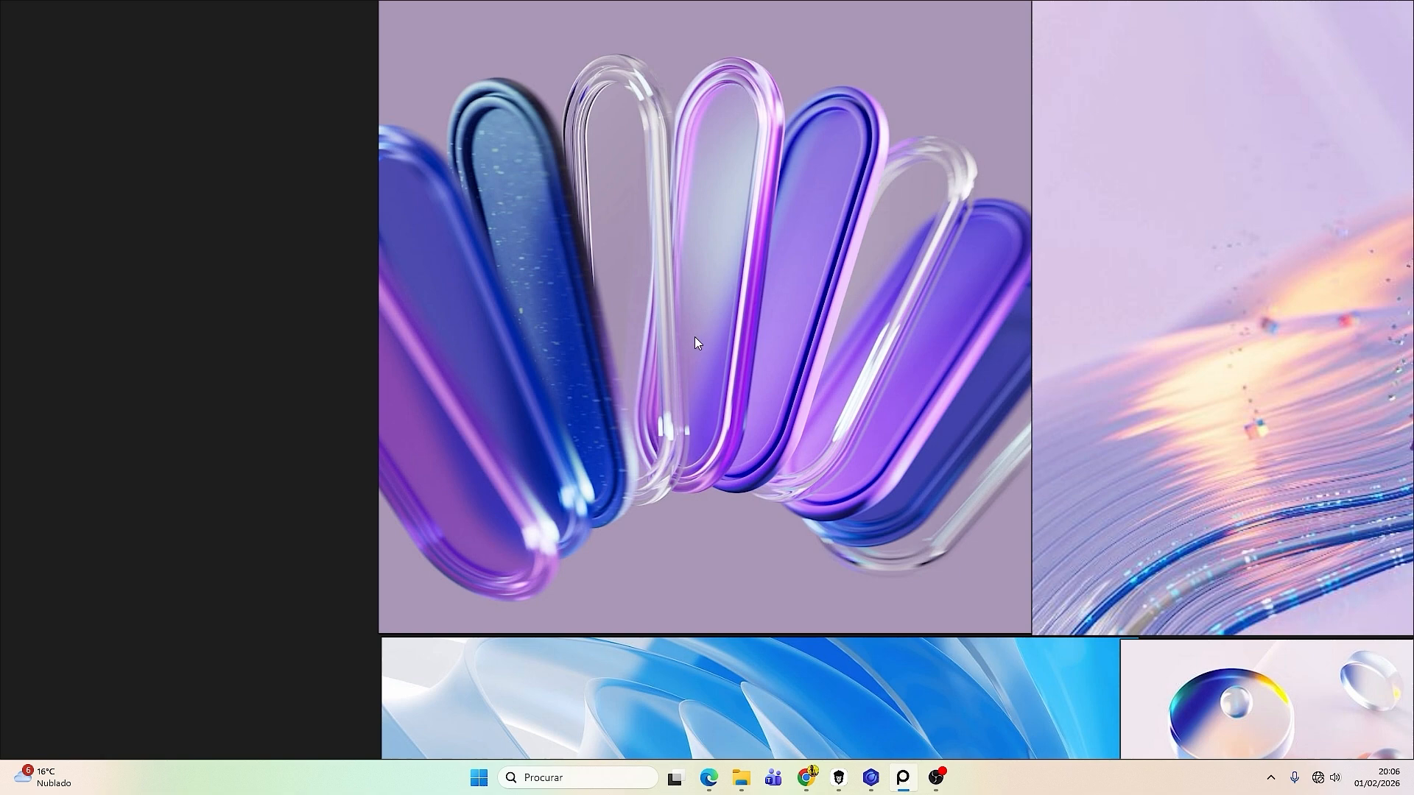
# Examine the blue overlapping glass blades image up close in the abstract reference group.
pyautogui.scroll(-6, 698, 340)
pyautogui.moveTo(740, 363); pyautogui.dragTo(708, 225, button='middle')
pyautogui.scroll(5, 553, 430)
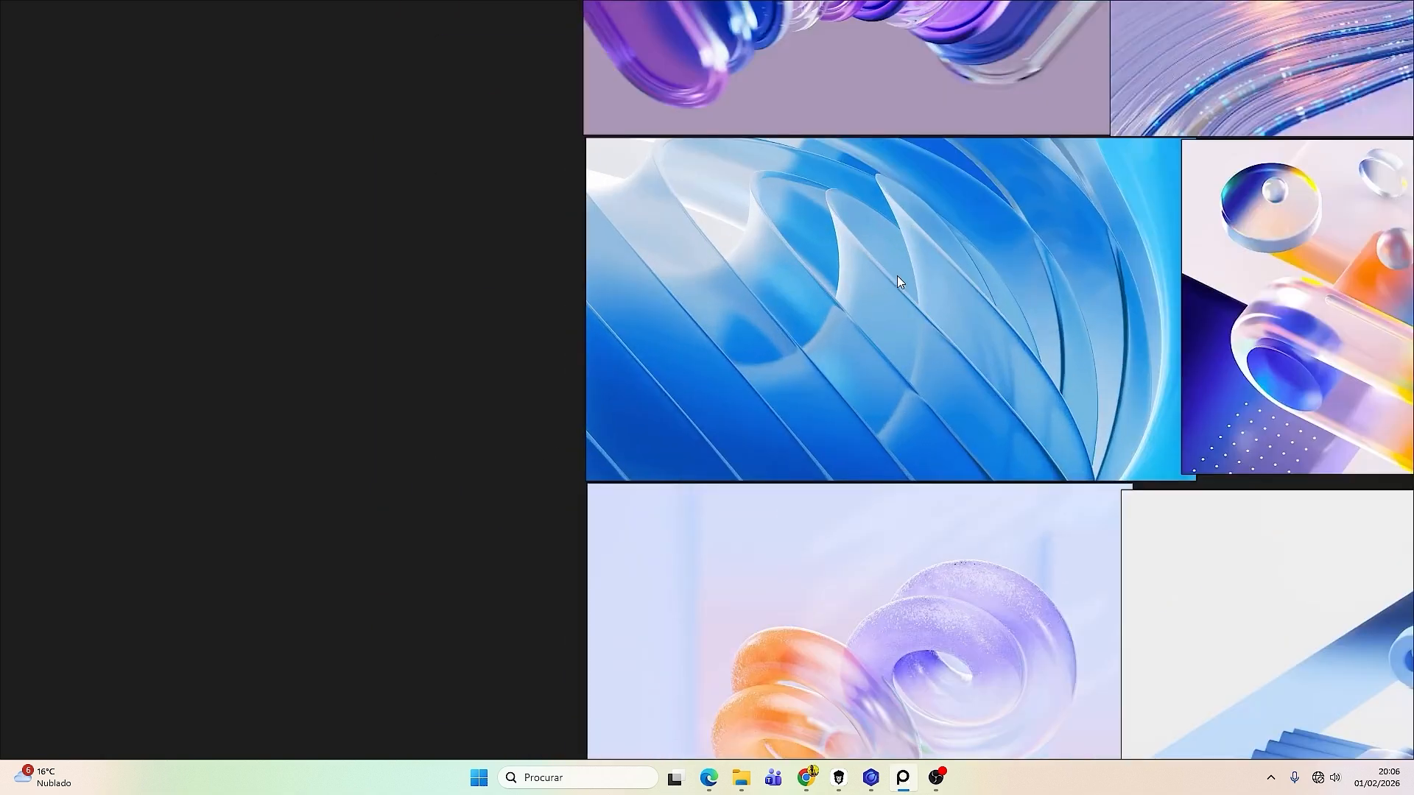
pyautogui.scroll(2, 898, 277)
pyautogui.moveTo(907, 288); pyautogui.dragTo(665, 399, button='middle')
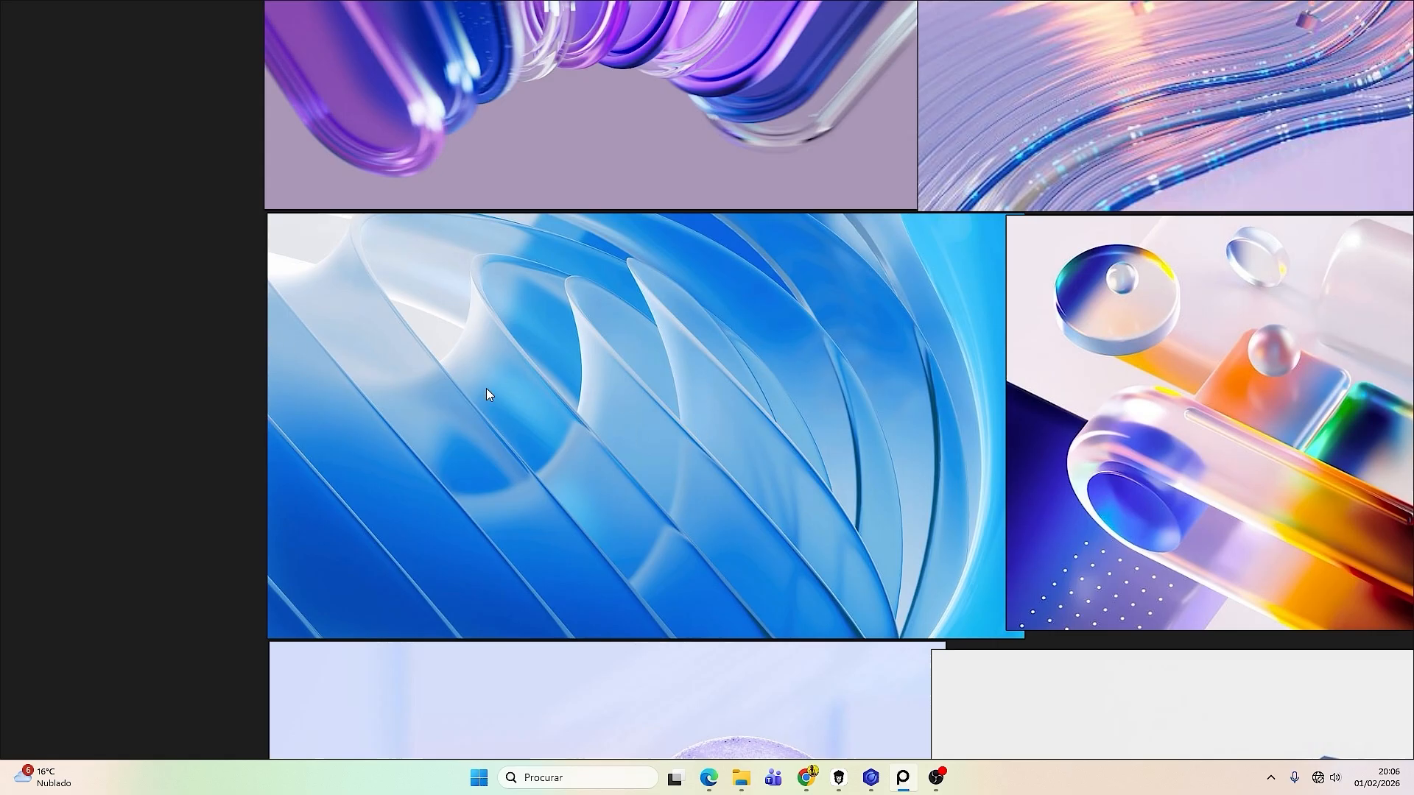
pyautogui.scroll(-4, 988, 424)
pyautogui.moveTo(1050, 444); pyautogui.dragTo(826, 437, button='middle')
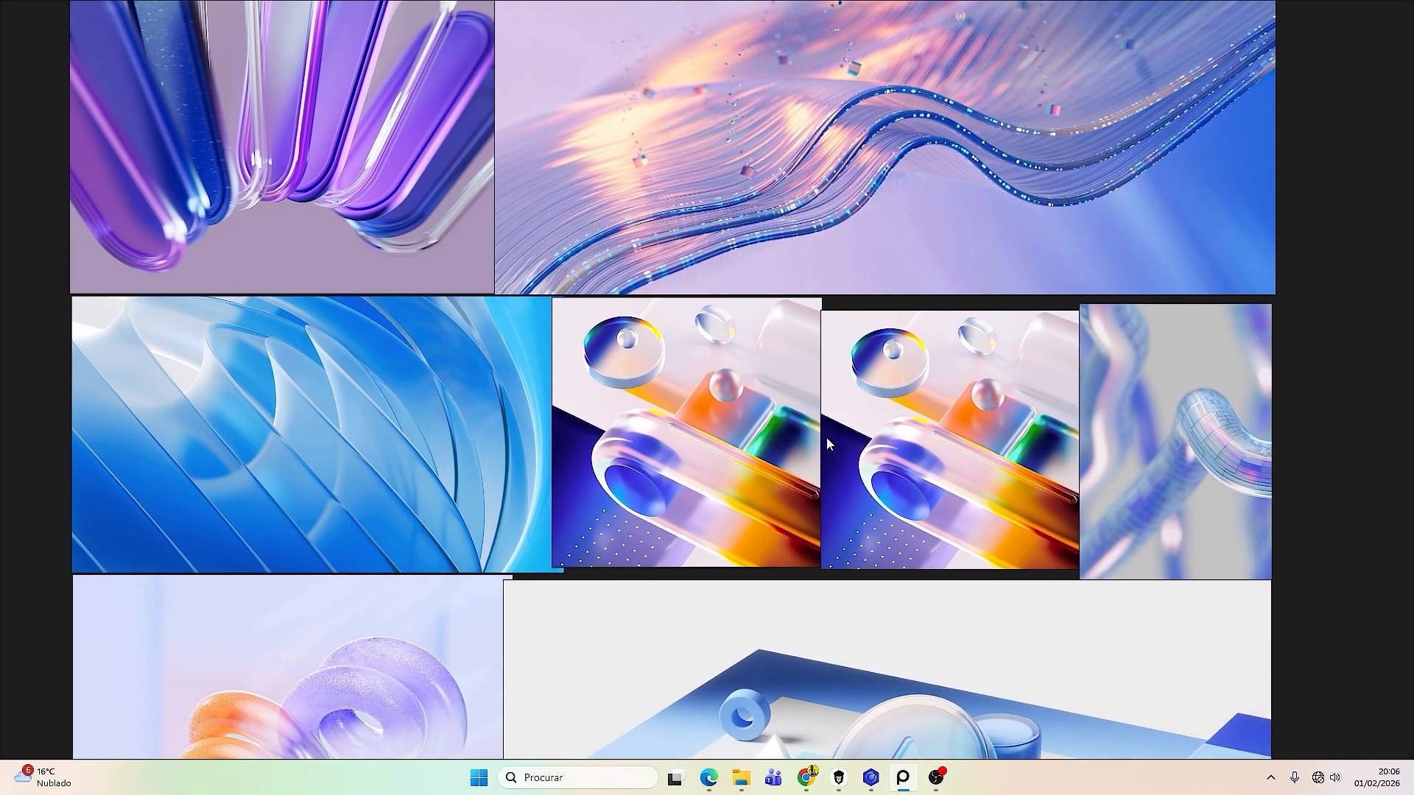
# Examine the colourful glass shapes, the translucent play-symbol disc scene and the frosted rings in the abstract group.
pyautogui.scroll(4, 957, 442)
pyautogui.moveTo(654, 471); pyautogui.dragTo(784, 338, button='middle')
pyautogui.scroll(-3, 678, 442)
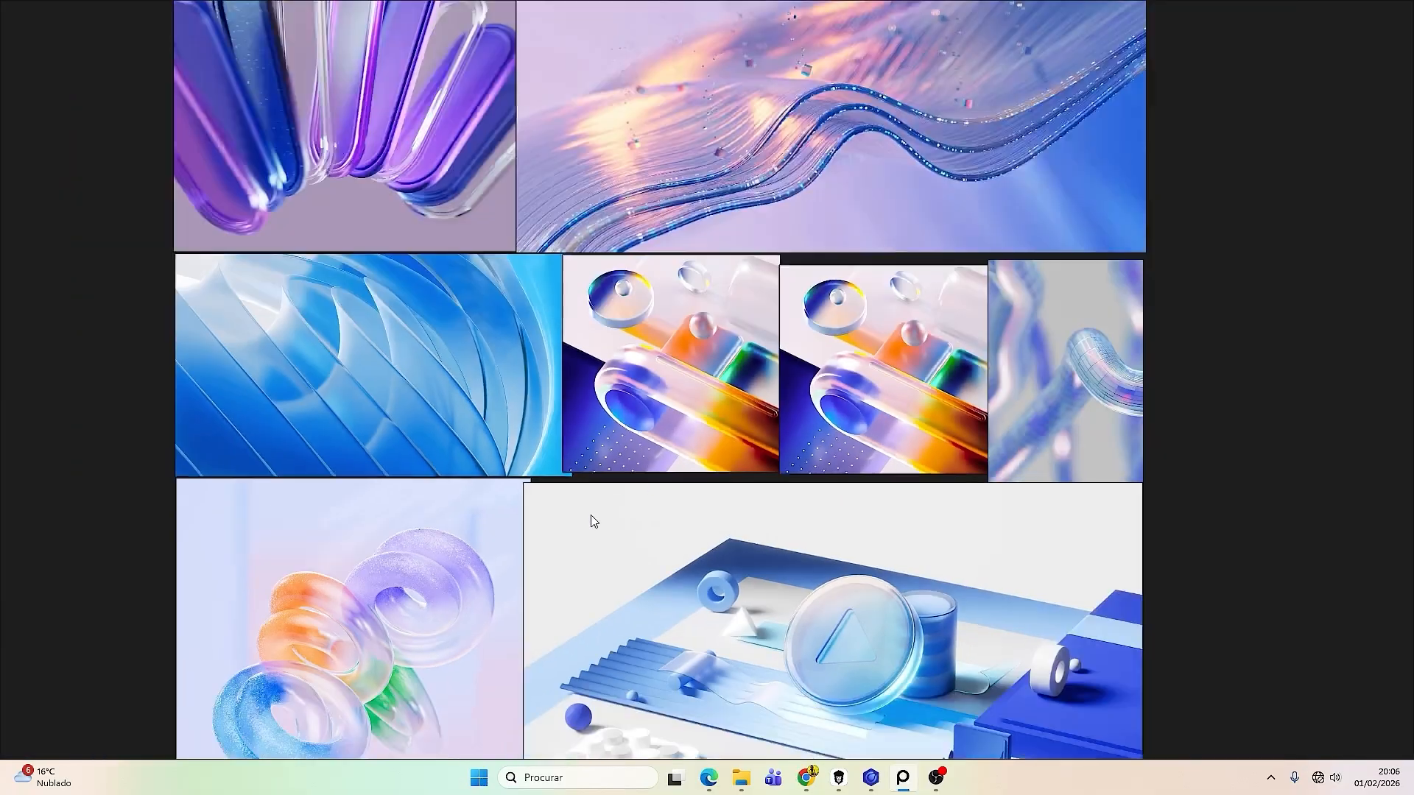
pyautogui.moveTo(590, 521); pyautogui.dragTo(869, 237, button='middle')
pyautogui.scroll(4, 1093, 366)
pyautogui.moveTo(1093, 365); pyautogui.dragTo(972, 374, button='middle')
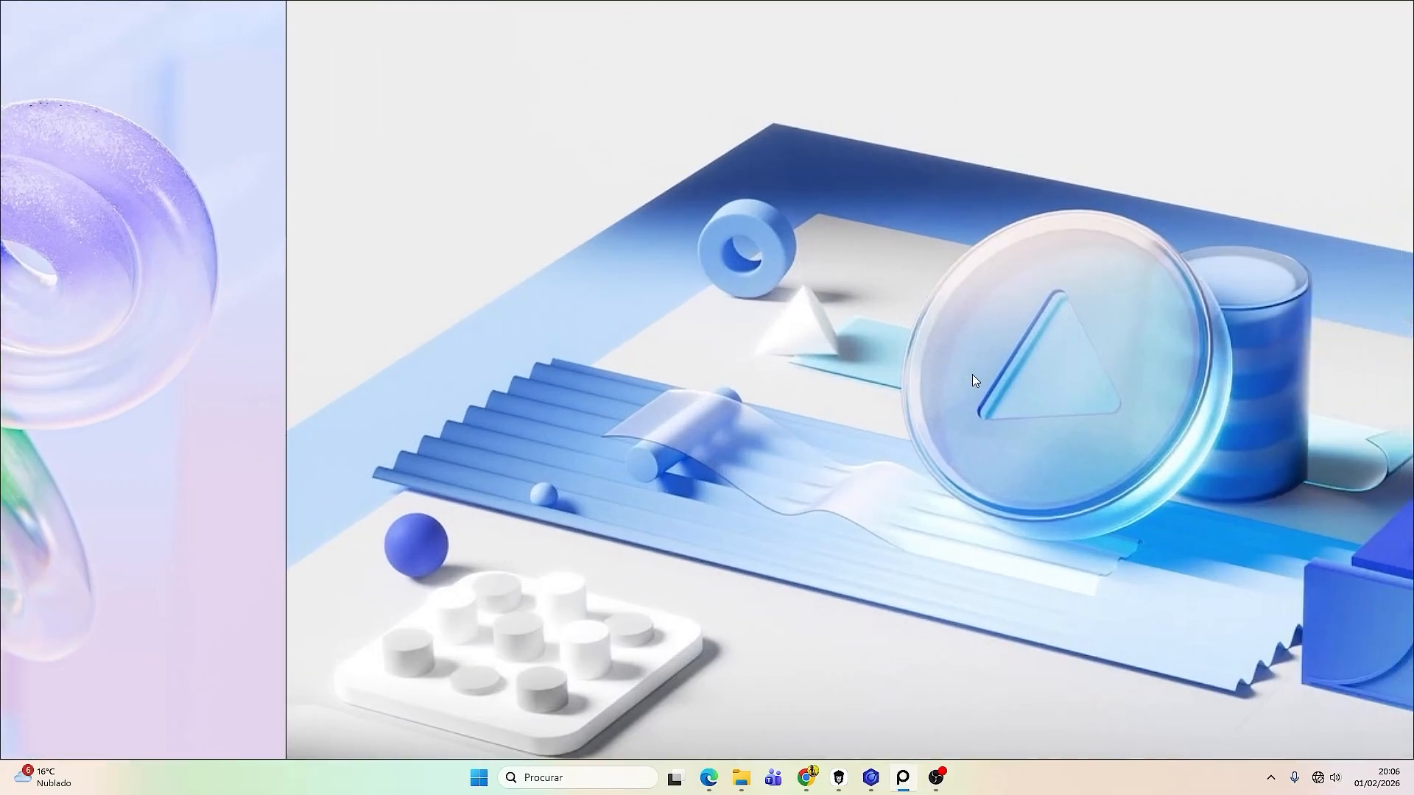
pyautogui.scroll(-4, 972, 374)
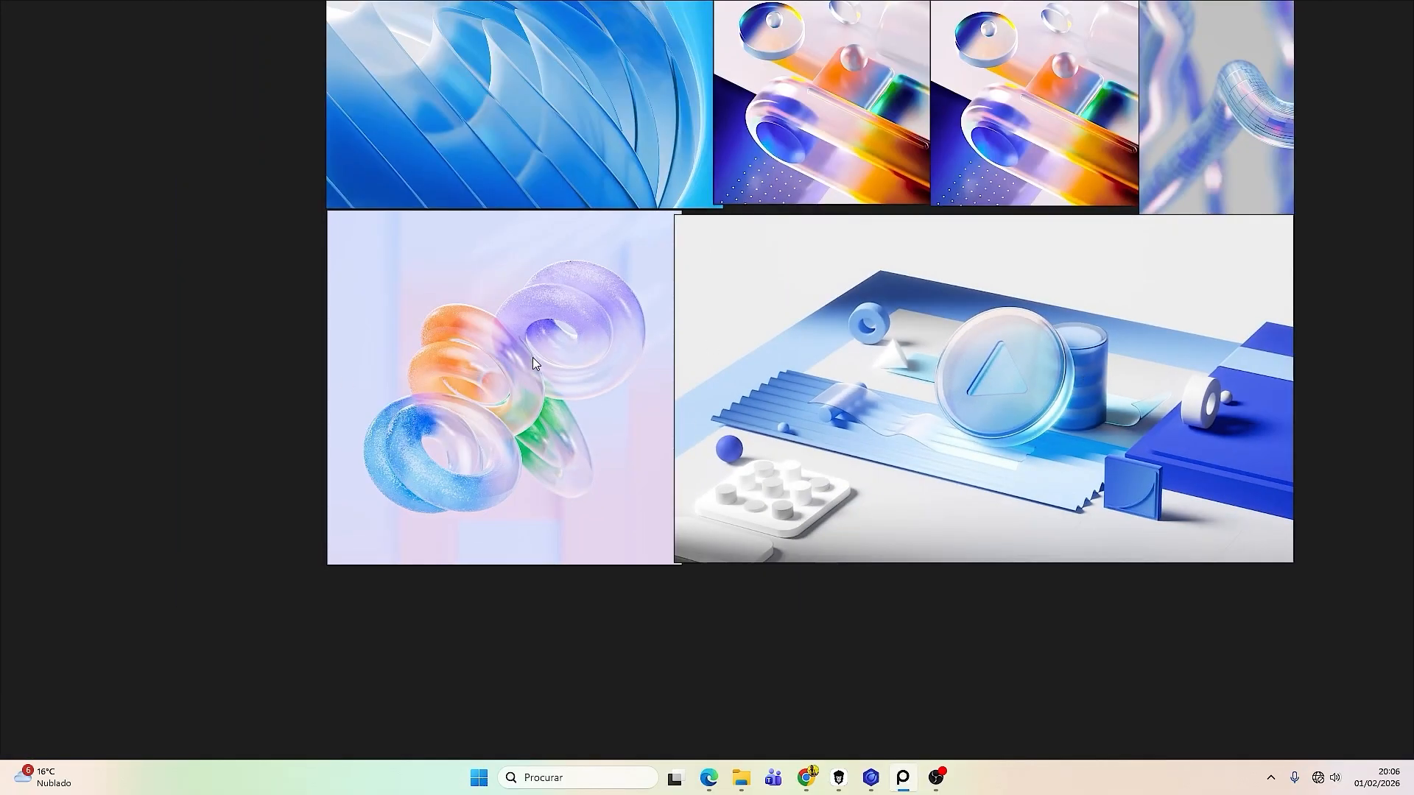
# Survey the whole reference board, from the abstract glass images across the blue-and-white scenes to the dark product shots.
pyautogui.scroll(-3, 975, 405)
pyautogui.moveTo(639, 256); pyautogui.dragTo(888, 508, button='middle')
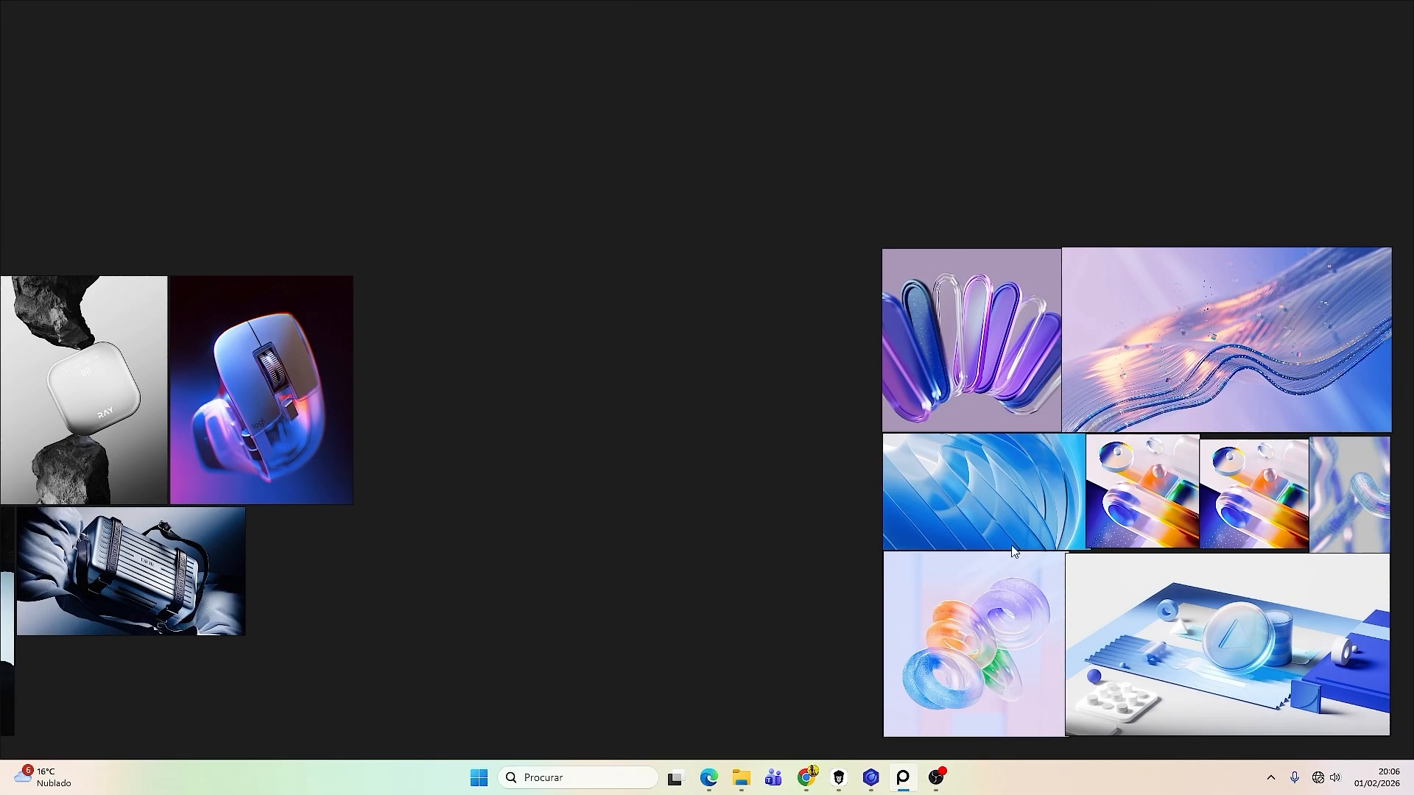
pyautogui.scroll(-3, 888, 508)
pyautogui.moveTo(747, 525); pyautogui.dragTo(1178, 508, button='middle')
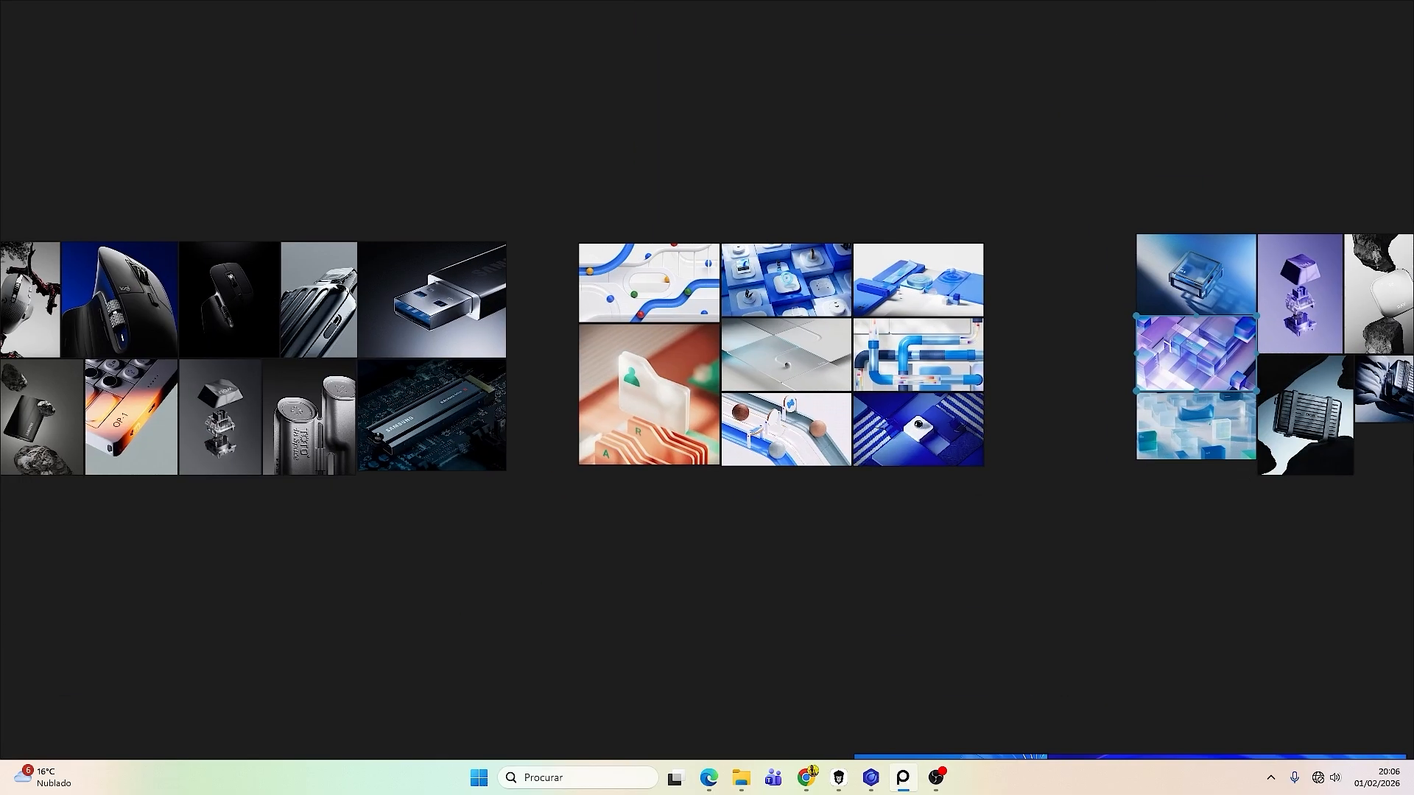
pyautogui.moveTo(773, 480); pyautogui.dragTo(857, 479, button='middle')
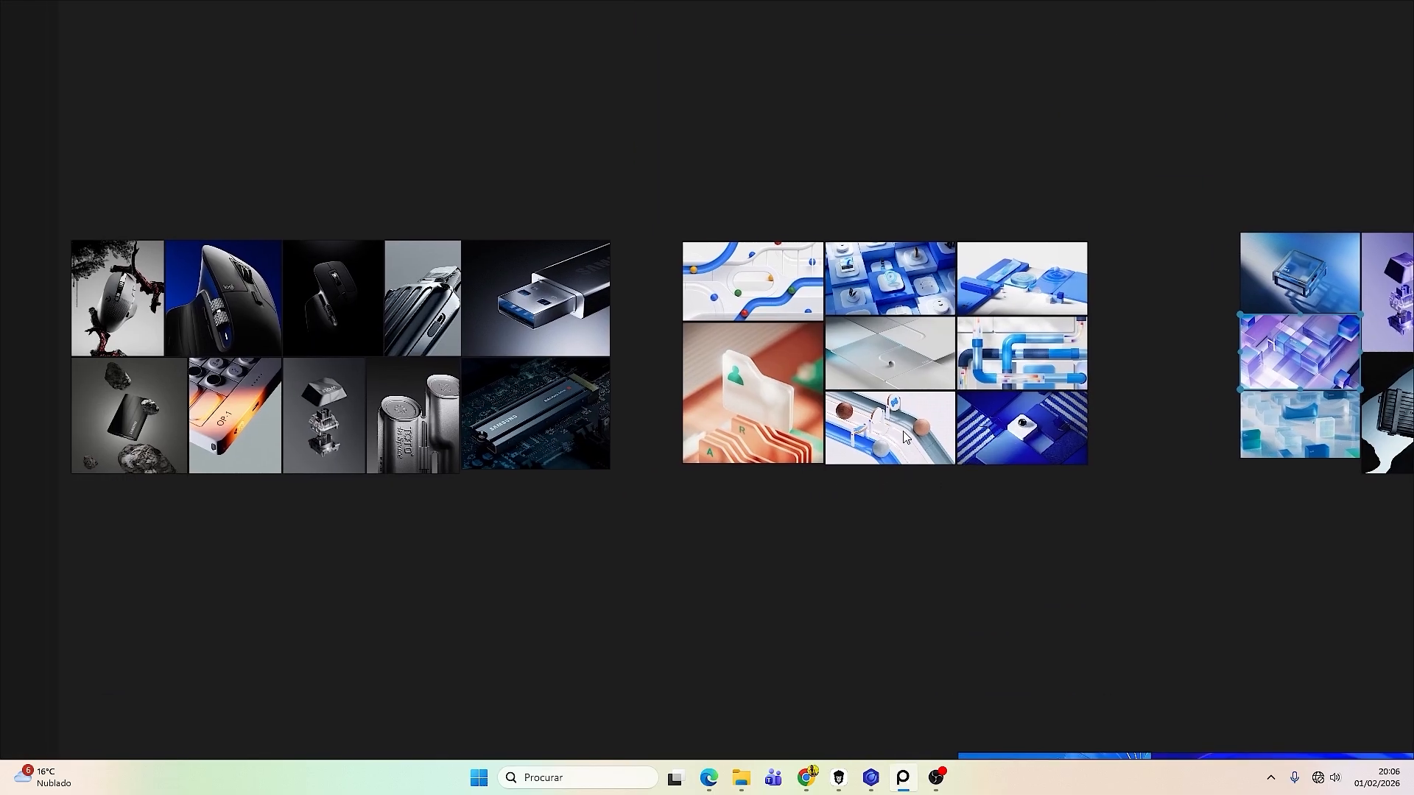
pyautogui.scroll(4, 808, 454)
pyautogui.moveTo(886, 402); pyautogui.dragTo(877, 571, button='middle')
pyautogui.moveTo(668, 528); pyautogui.dragTo(1318, 513, button='middle')
pyautogui.scroll(1, 1289, 515)
pyautogui.scroll(-2, 965, 513)
pyautogui.scroll(-3, 876, 514)
pyautogui.moveTo(710, 519); pyautogui.dragTo(733, 511, button='middle')
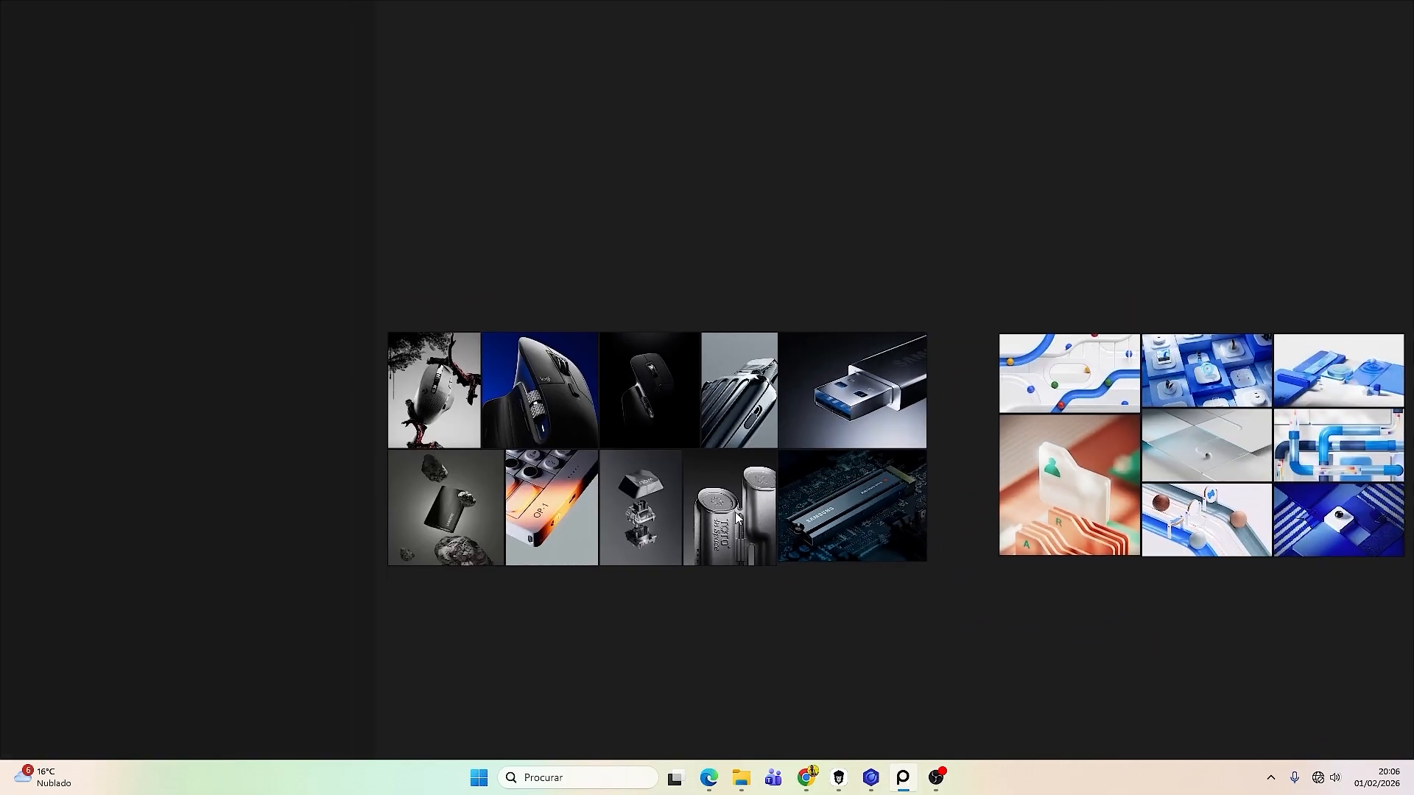
# Examine the blue reference group with the chrome sphere on concentric rings and the folded blades.
pyautogui.moveTo(1348, 487); pyautogui.dragTo(998, 150, button='middle')
pyautogui.moveTo(834, 468); pyautogui.dragTo(689, 367, button='middle')
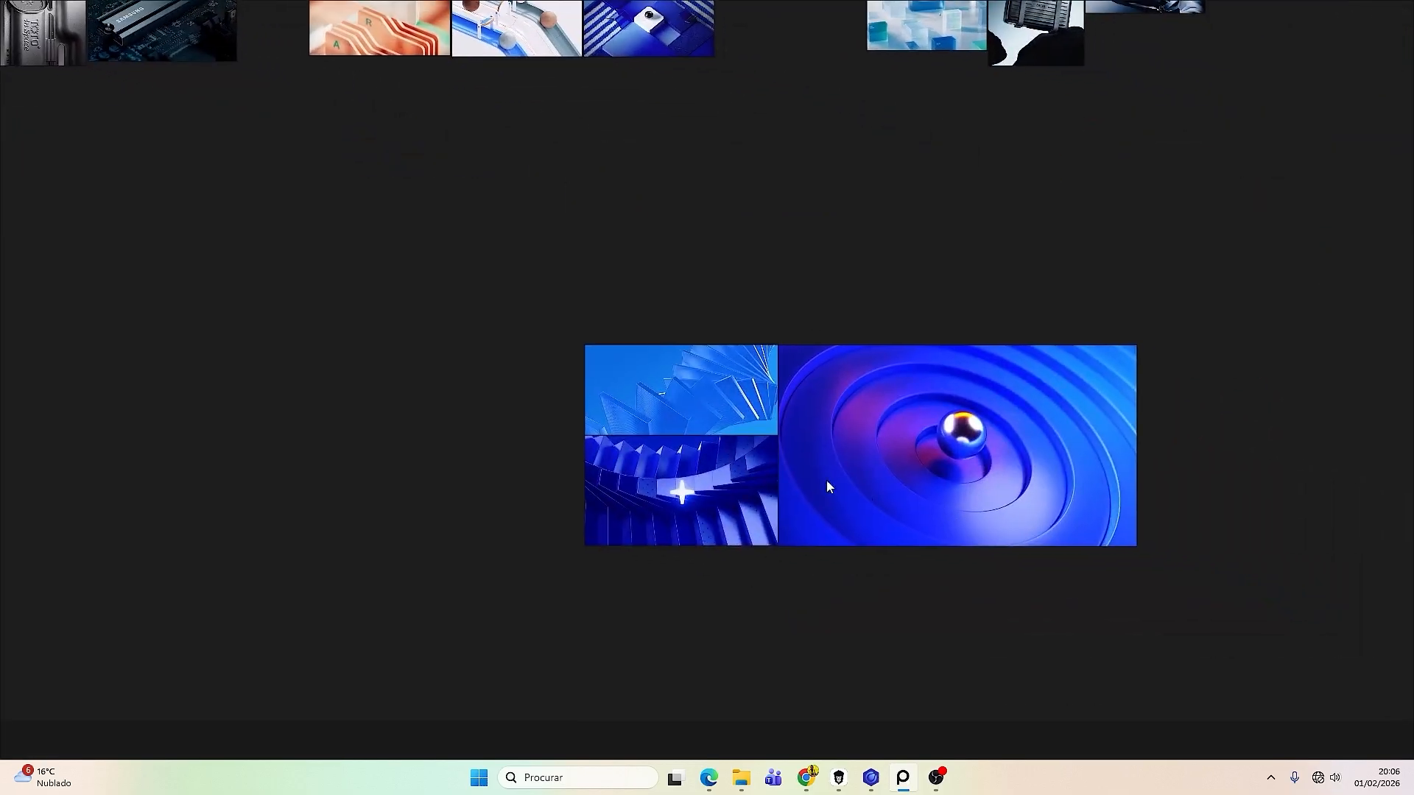
pyautogui.scroll(3, 823, 483)
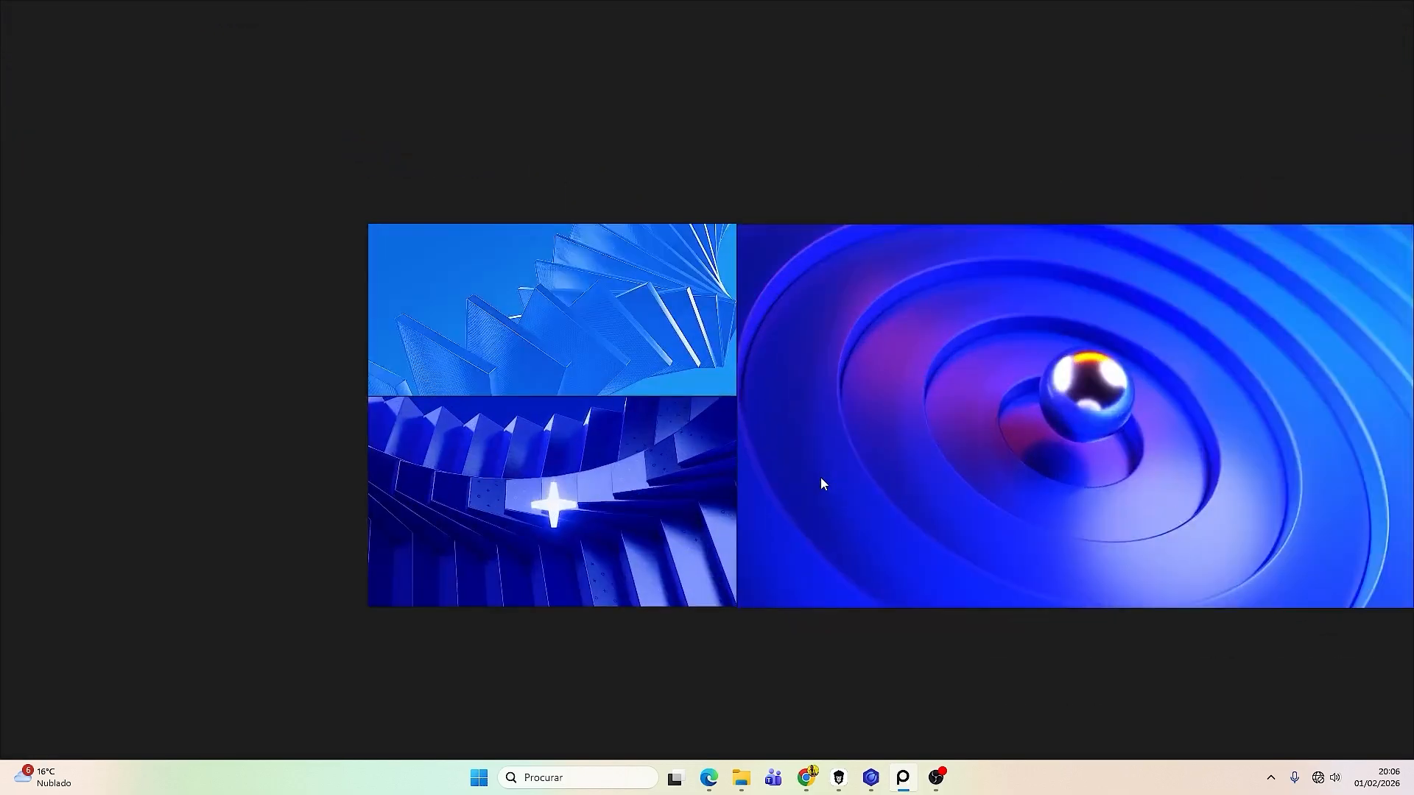
# Switch to Cinema 4D, open the Untitled 2 scene and view the jacks object, podium and curved backdrop from the front.
pyautogui.click(869, 774)
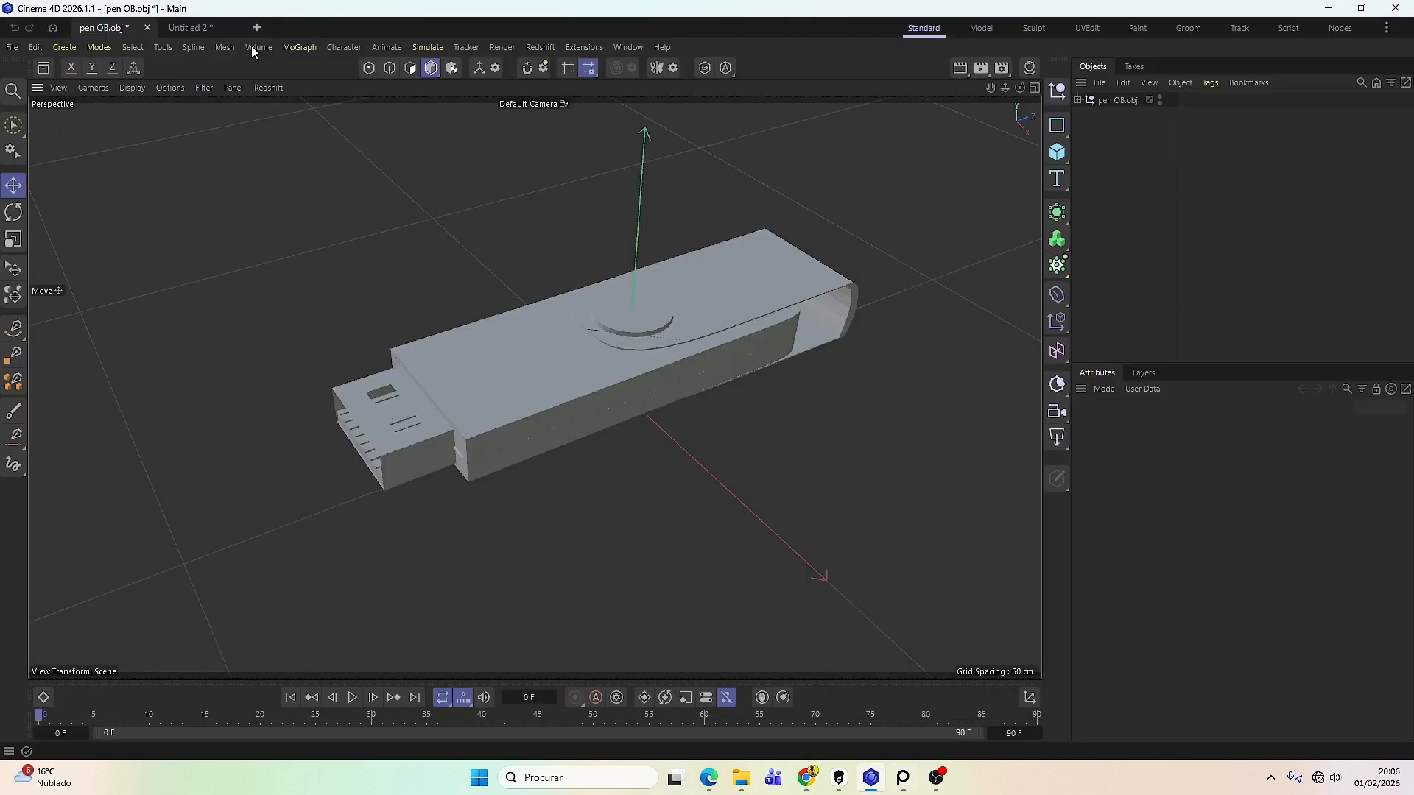
pyautogui.click(203, 28)
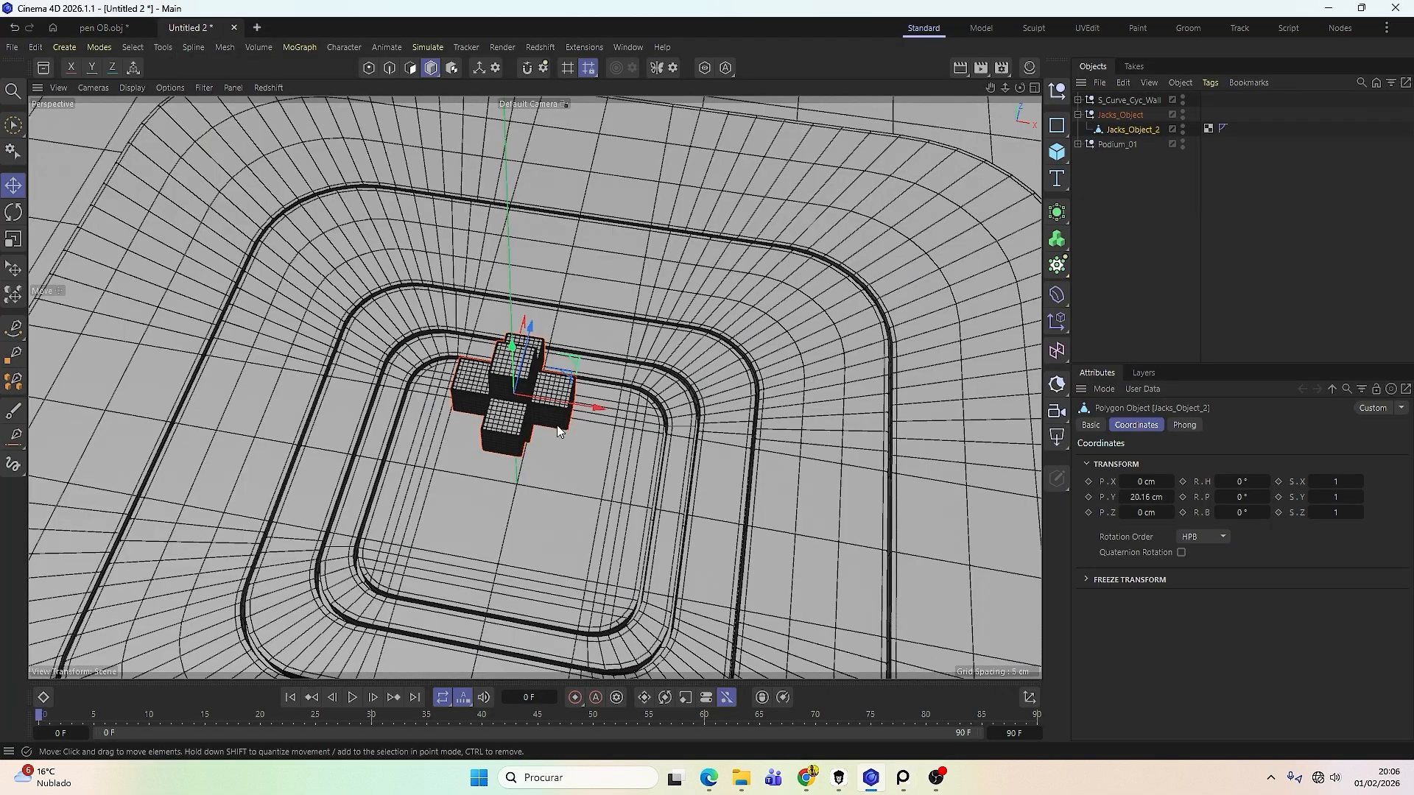
pyautogui.keyDown('alt'); pyautogui.moveTo(551, 450); pyautogui.dragTo(584, 292); pyautogui.keyUp('alt')
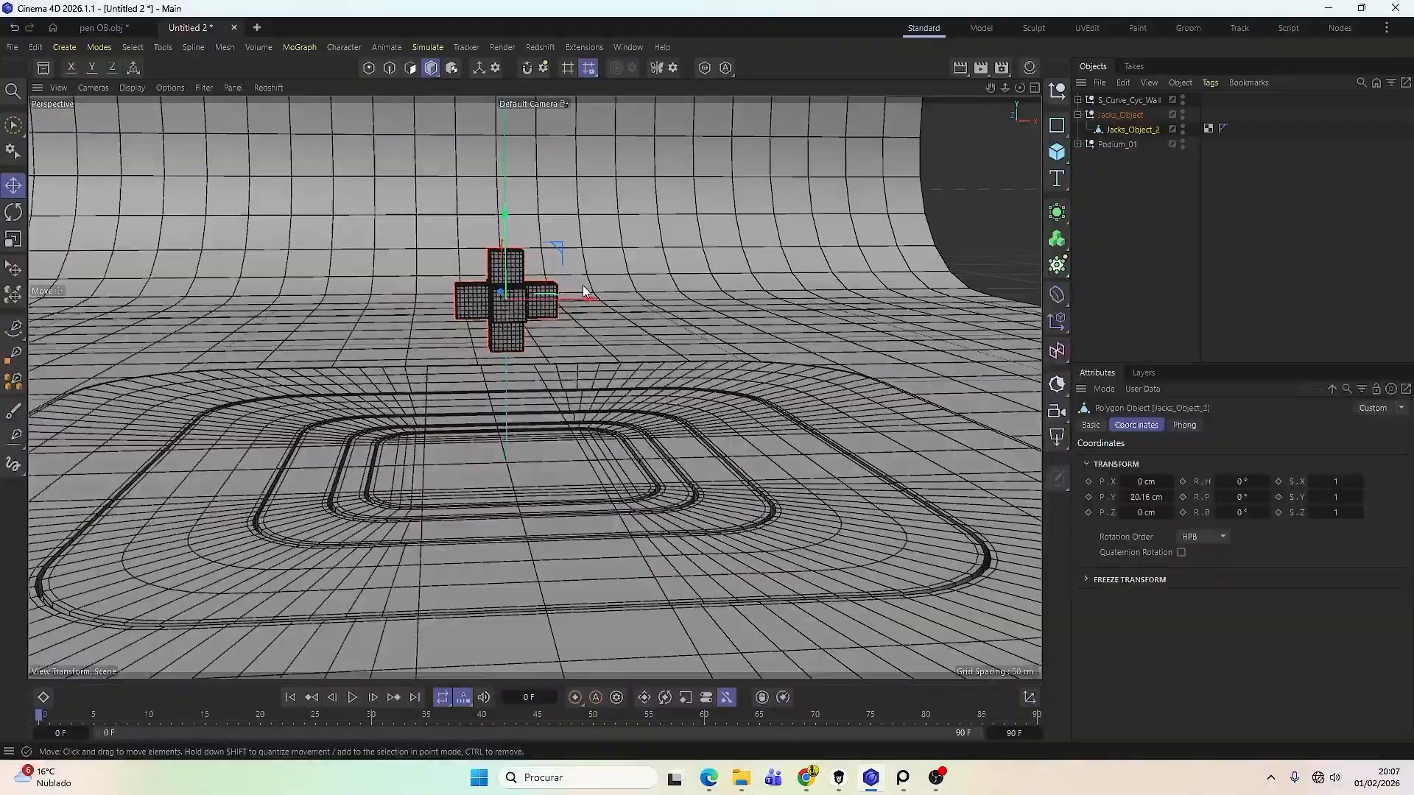
# Try raising the podium's innermost tier to about 4.9 cm, and undo the move.
pyautogui.click(527, 475)
pyautogui.moveTo(506, 410); pyautogui.dragTo(510, 381)
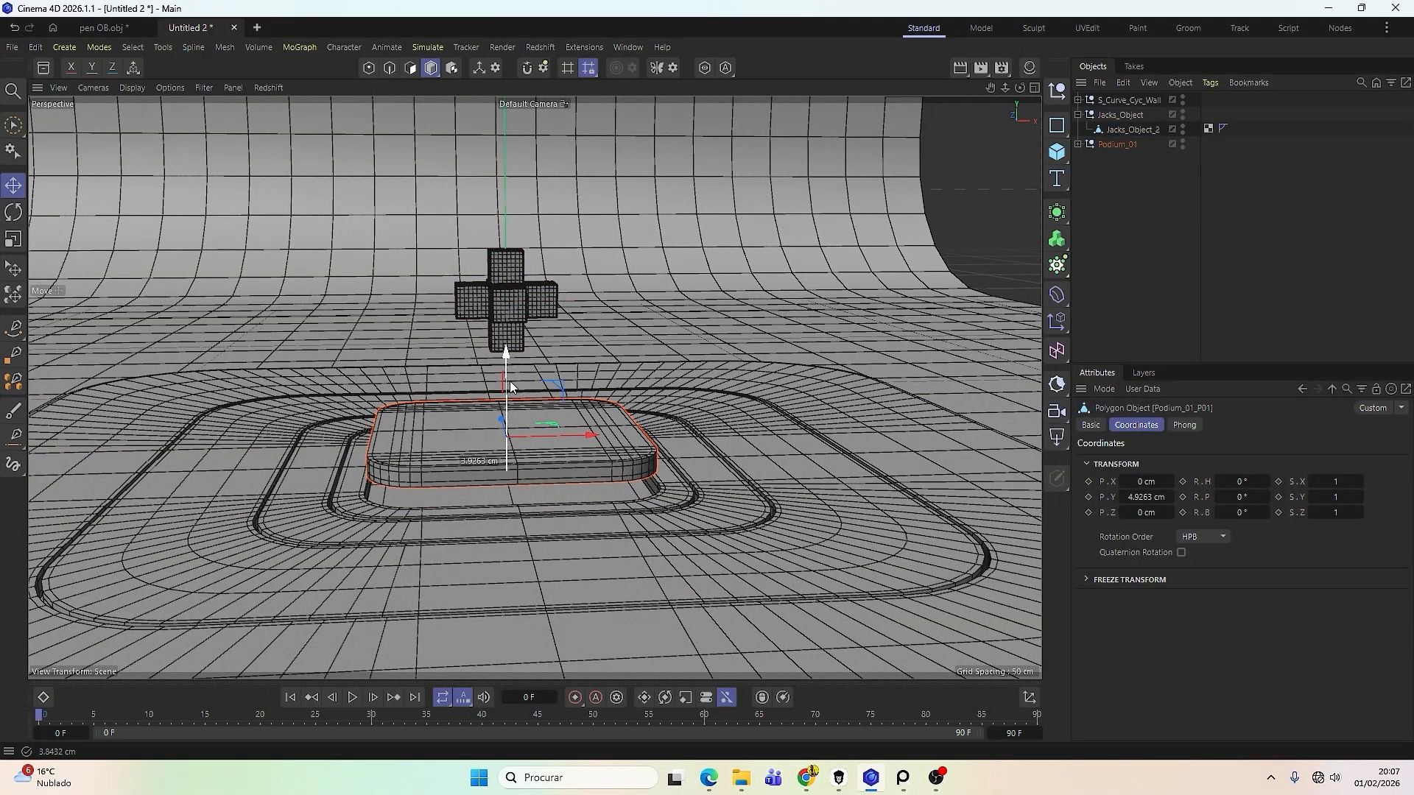
pyautogui.press('r')
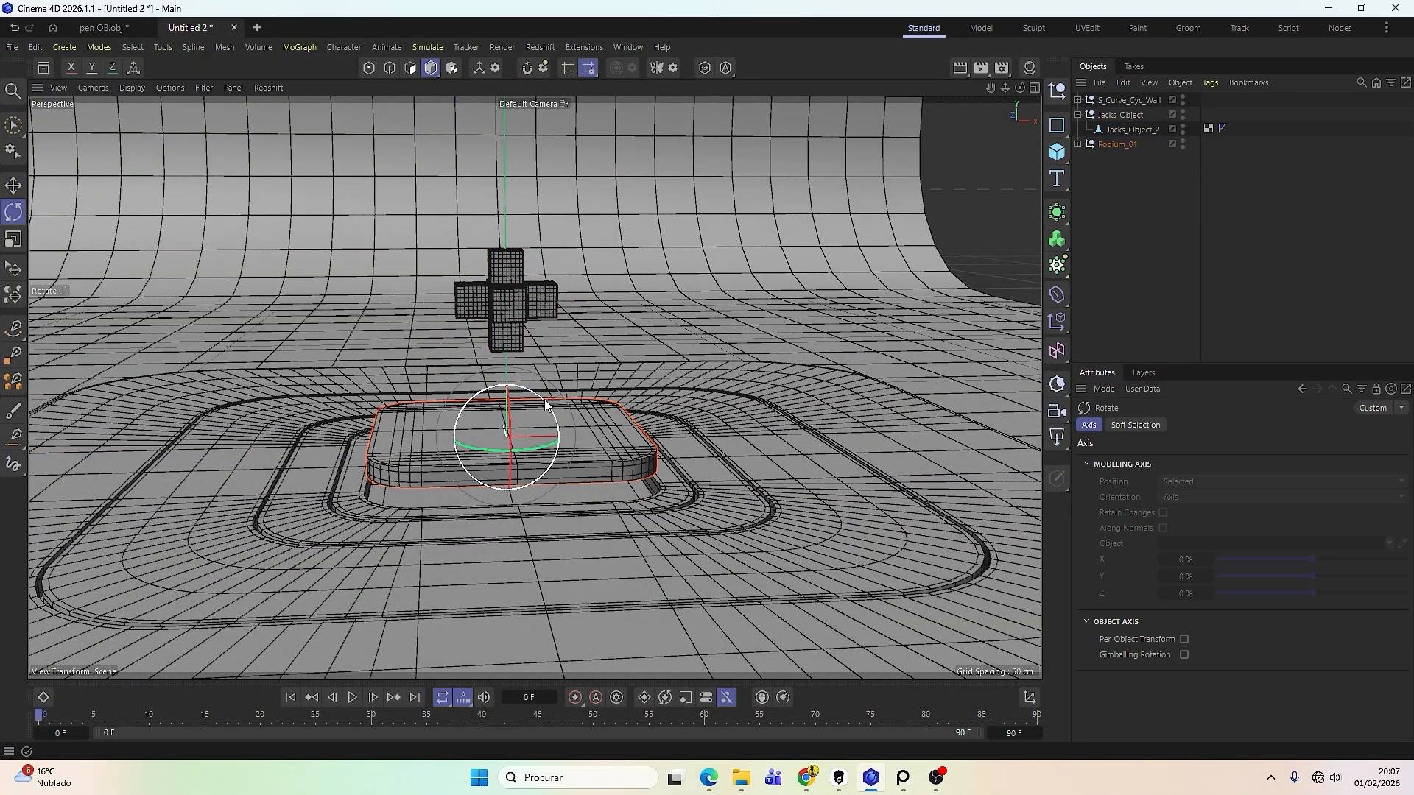
pyautogui.hotkey('ctrl', 'z')
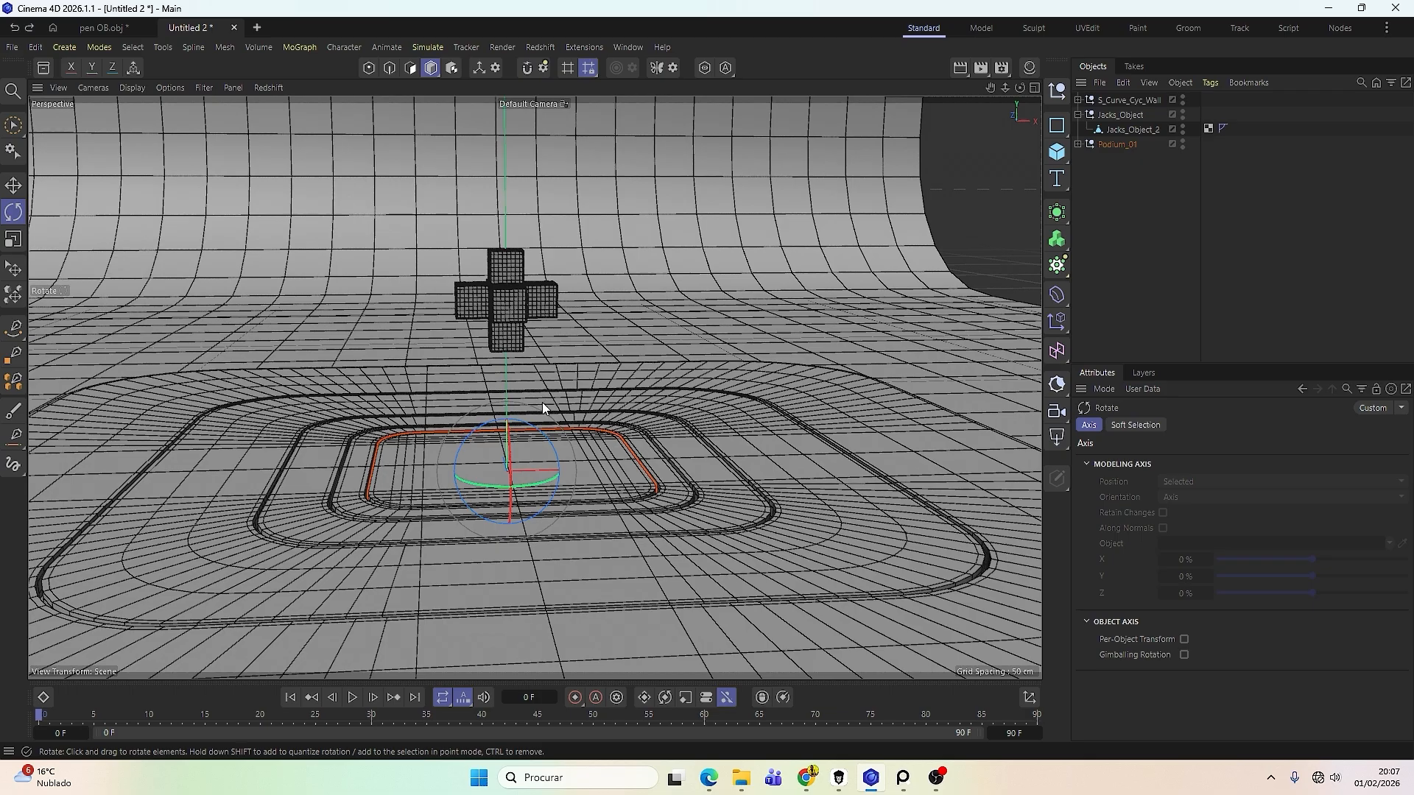
pyautogui.keyDown('alt'); pyautogui.moveTo(511, 417); pyautogui.dragTo(529, 538); pyautogui.keyUp('alt')
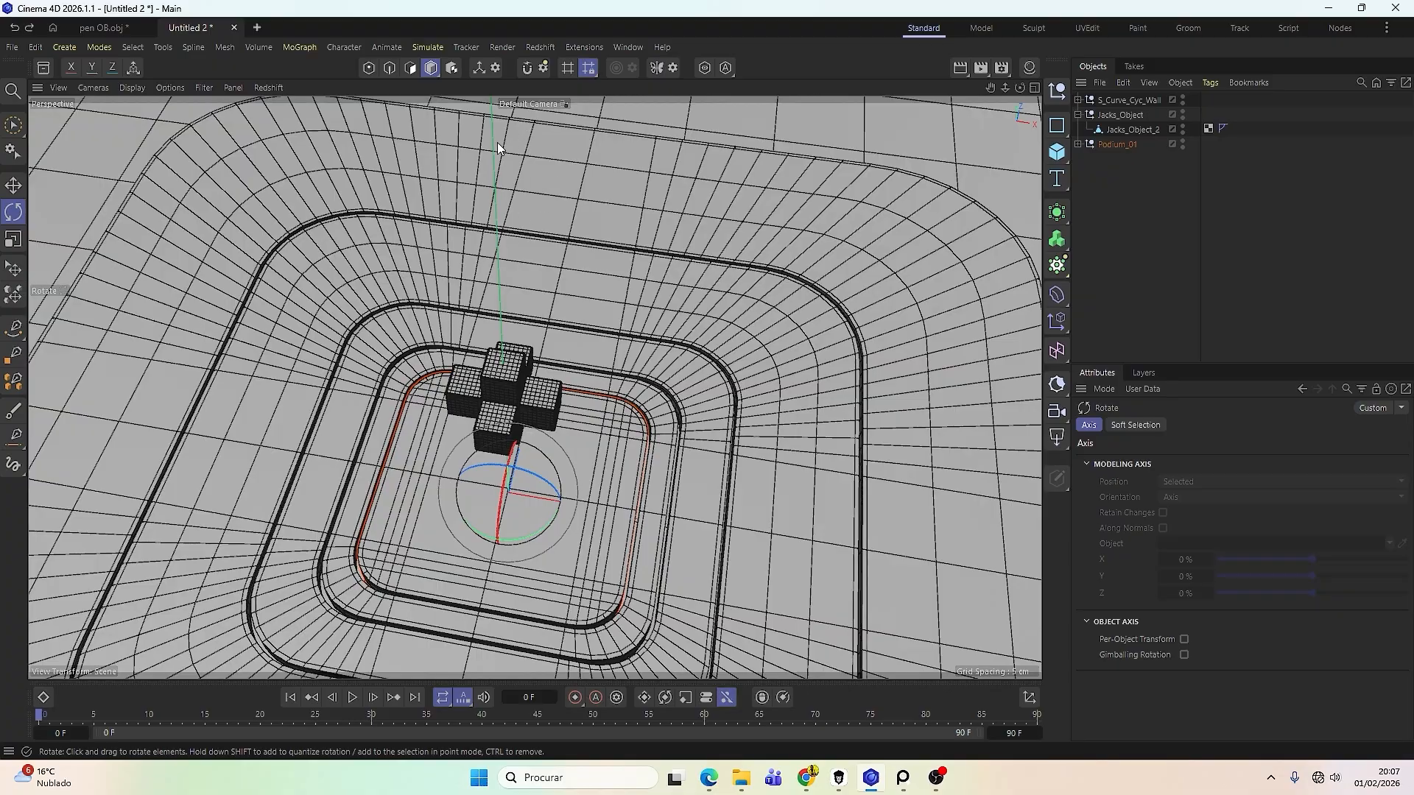
pyautogui.click(541, 49)
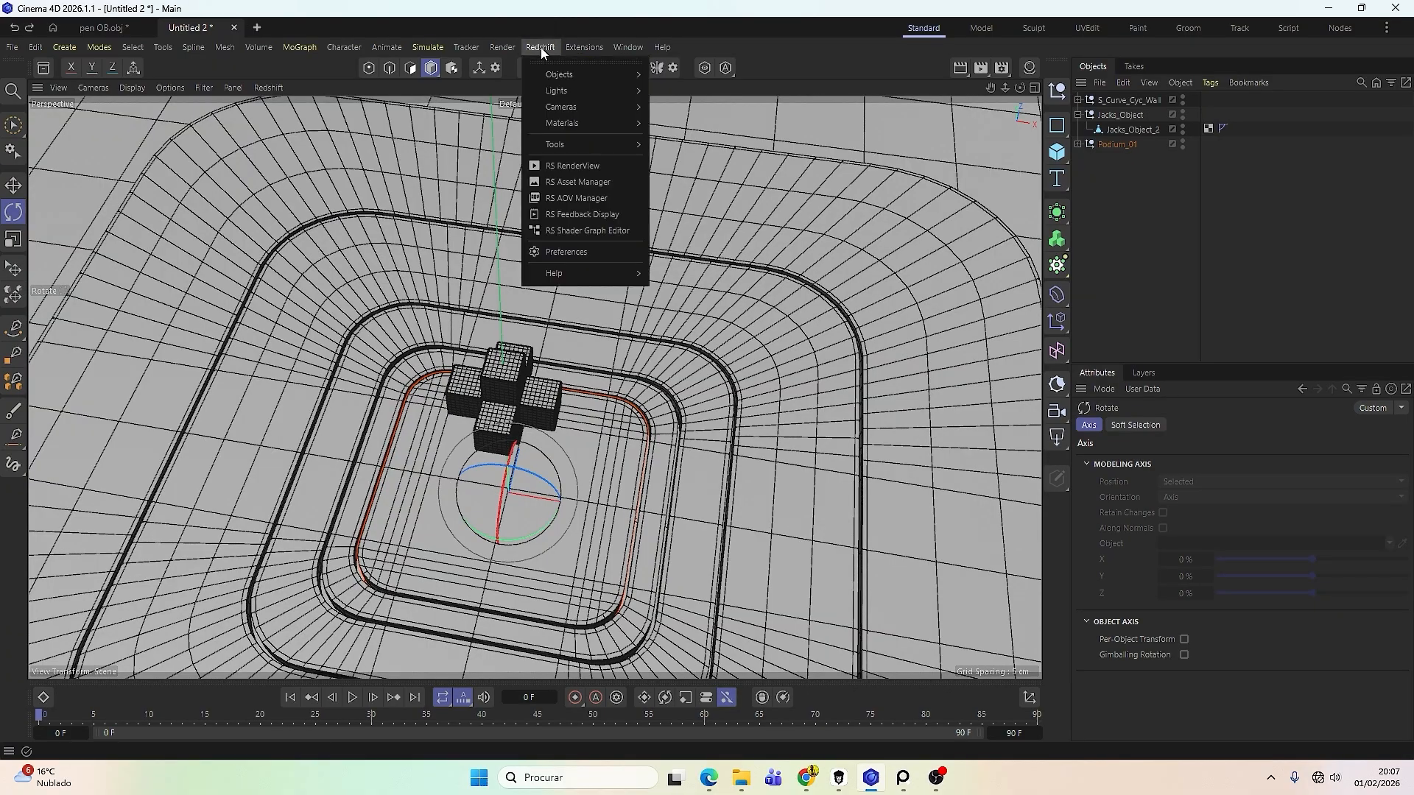
pyautogui.click(778, 60)
pyautogui.moveTo(487, 475); pyautogui.dragTo(522, 418, button='middle')
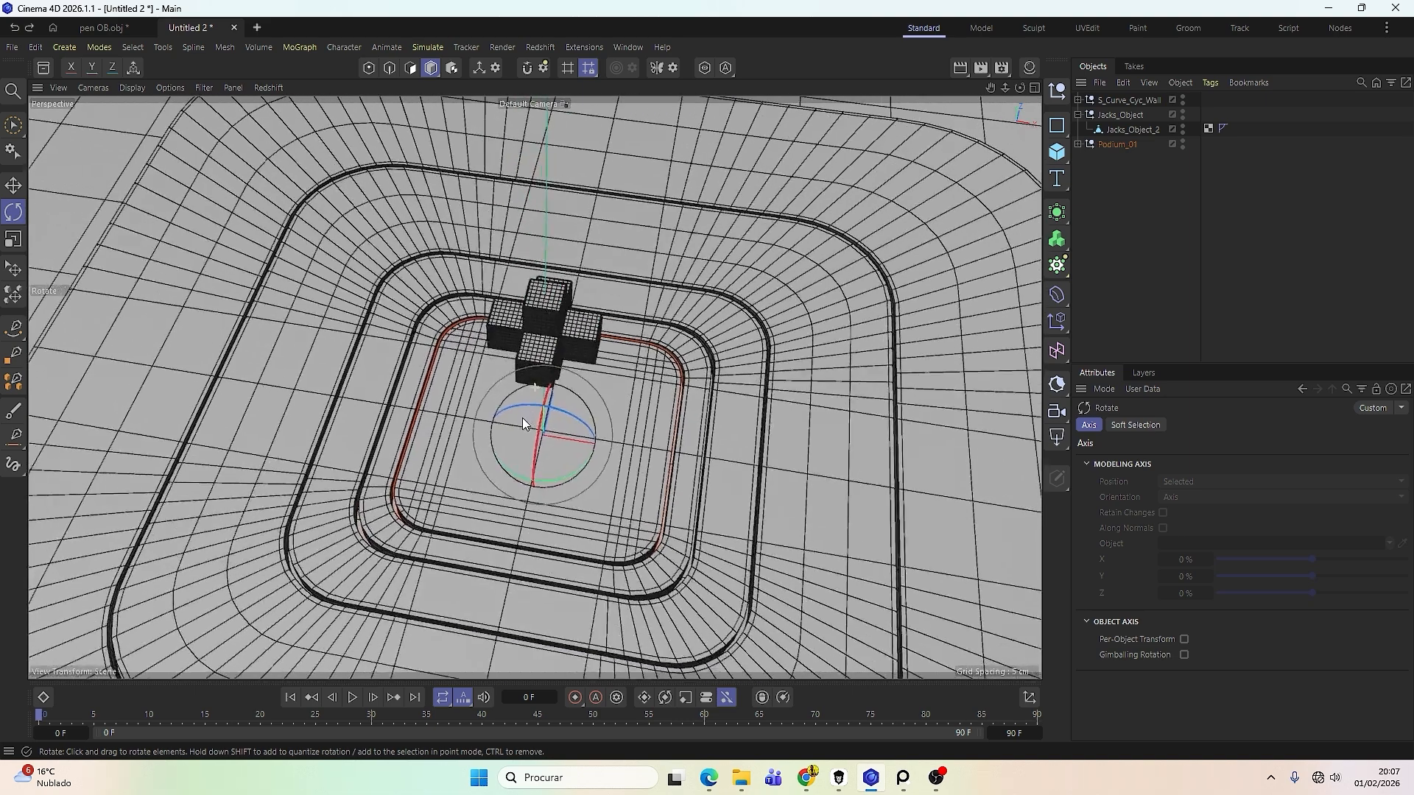
pyautogui.keyDown('alt'); pyautogui.moveTo(550, 422); pyautogui.dragTo(542, 471); pyautogui.keyUp('alt')
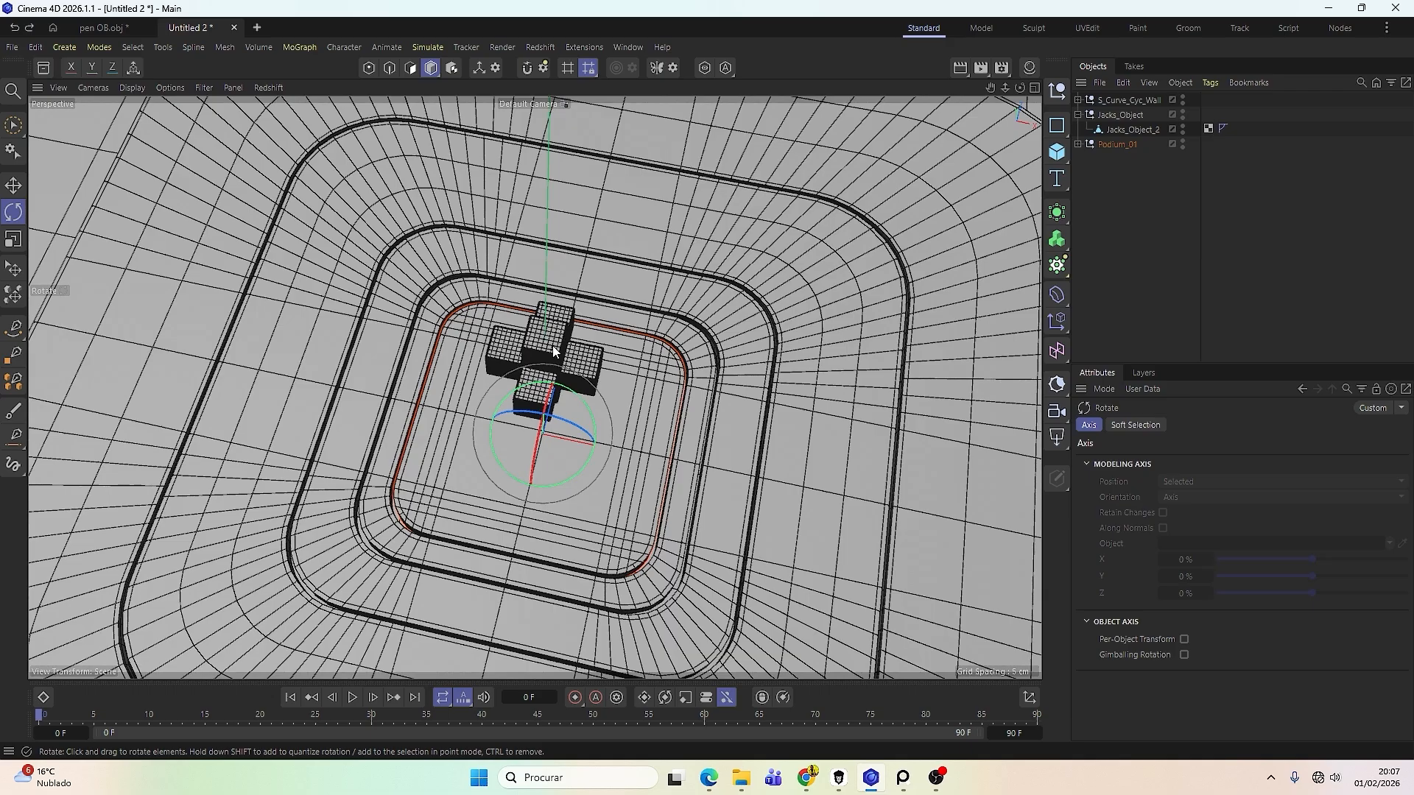
# Switch to PureRef and review the dark product reference group with the Samsung USB drive, mice and OP-1.
pyautogui.click(904, 786)
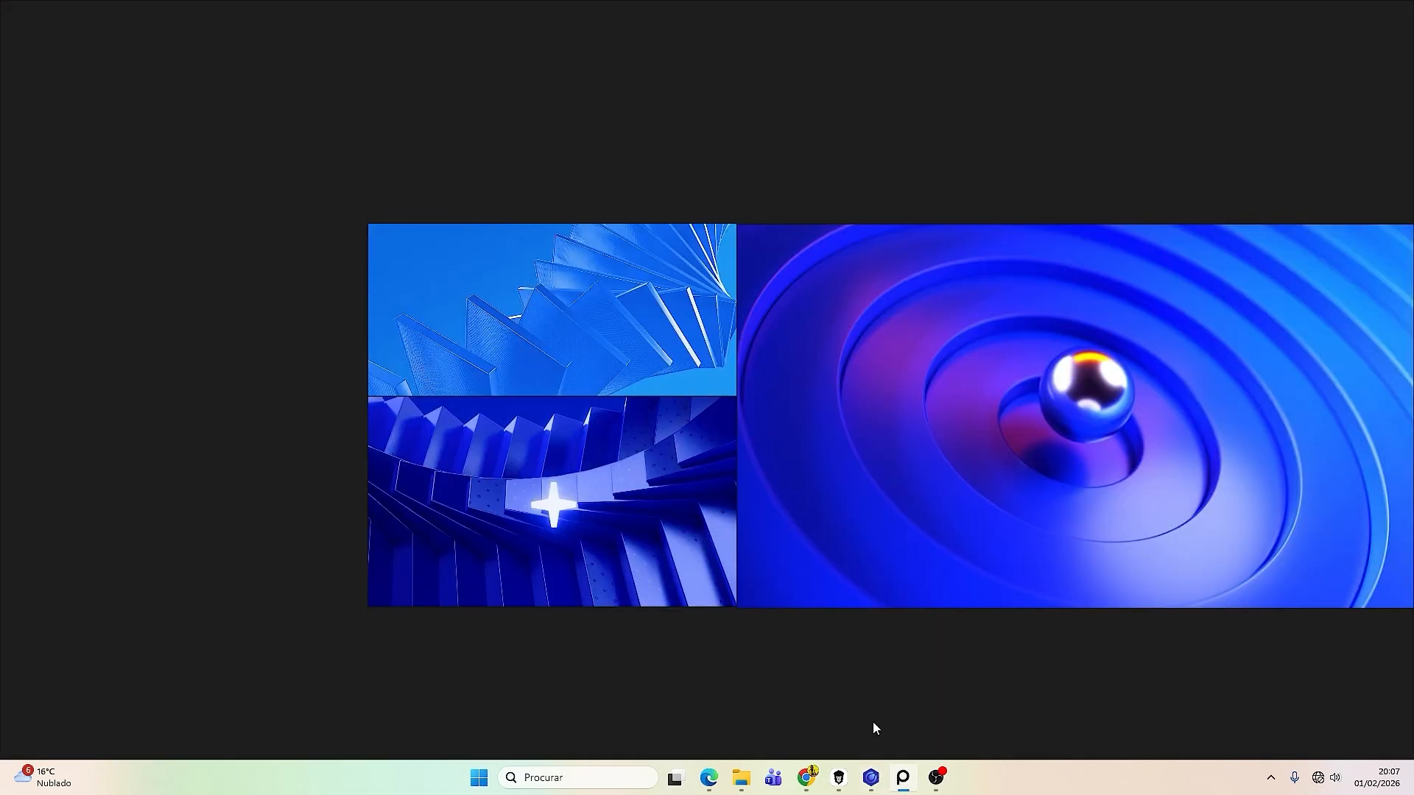
pyautogui.scroll(-5, 703, 410)
pyautogui.moveTo(502, 192); pyautogui.dragTo(851, 563, button='middle')
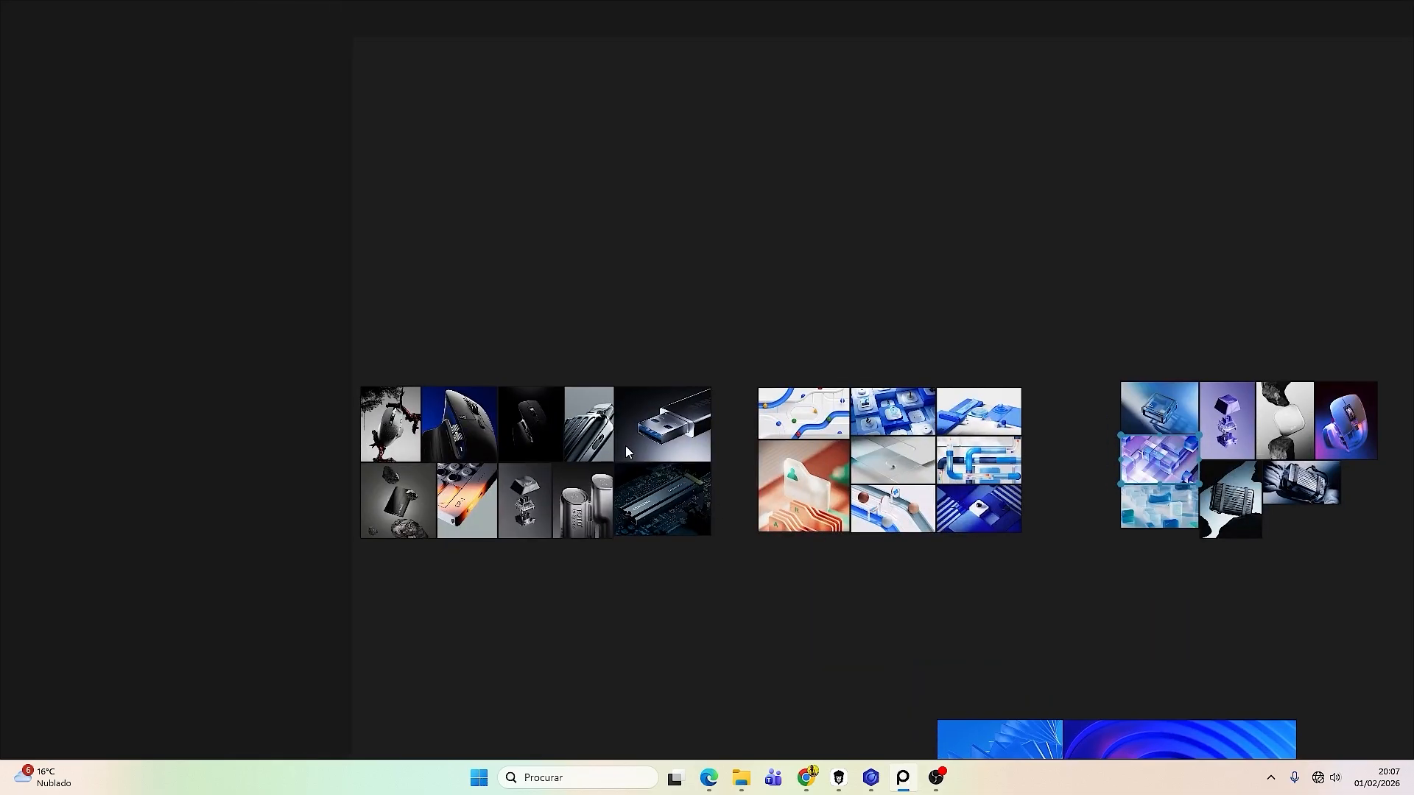
pyautogui.scroll(2, 884, 394)
pyautogui.scroll(3, 1021, 481)
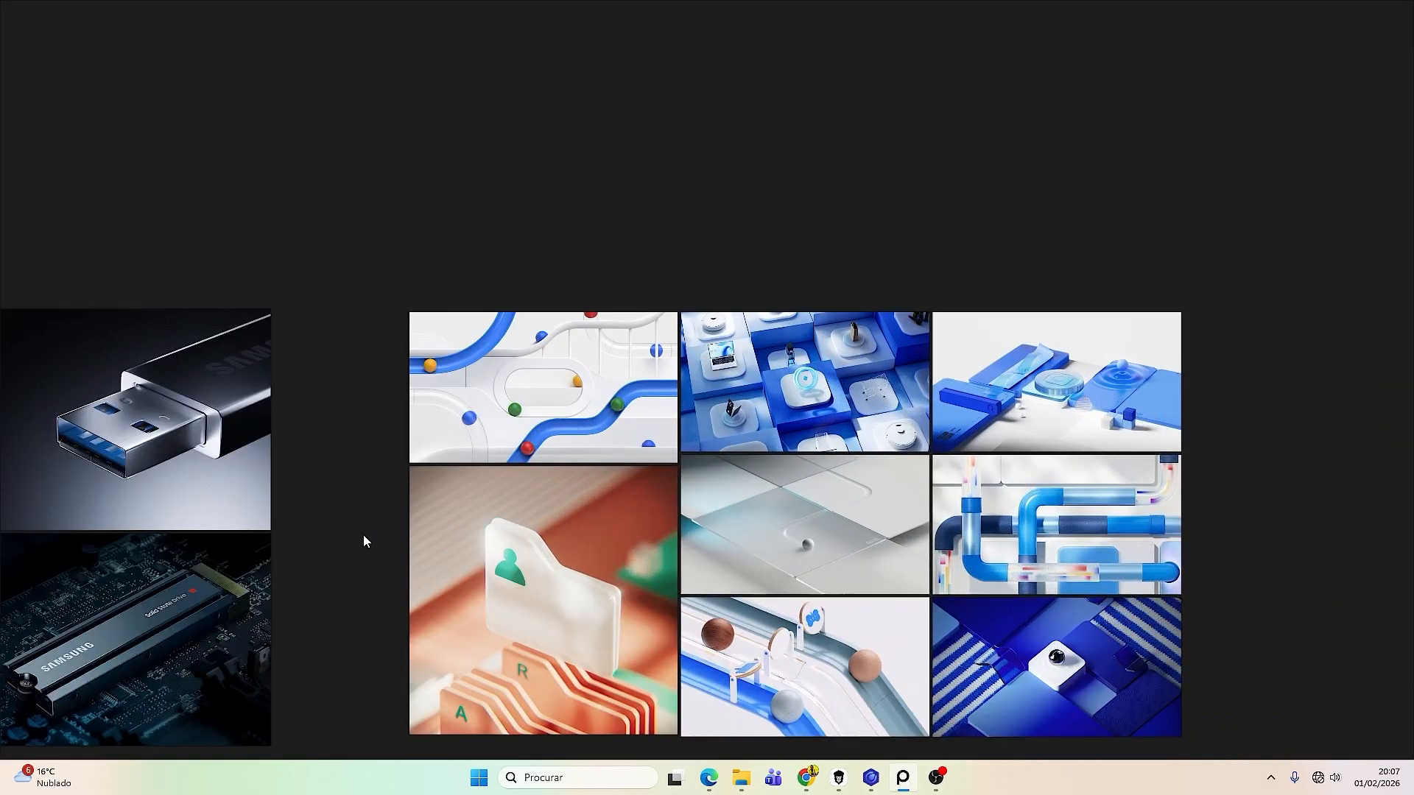
pyautogui.moveTo(364, 542); pyautogui.dragTo(819, 497, button='middle')
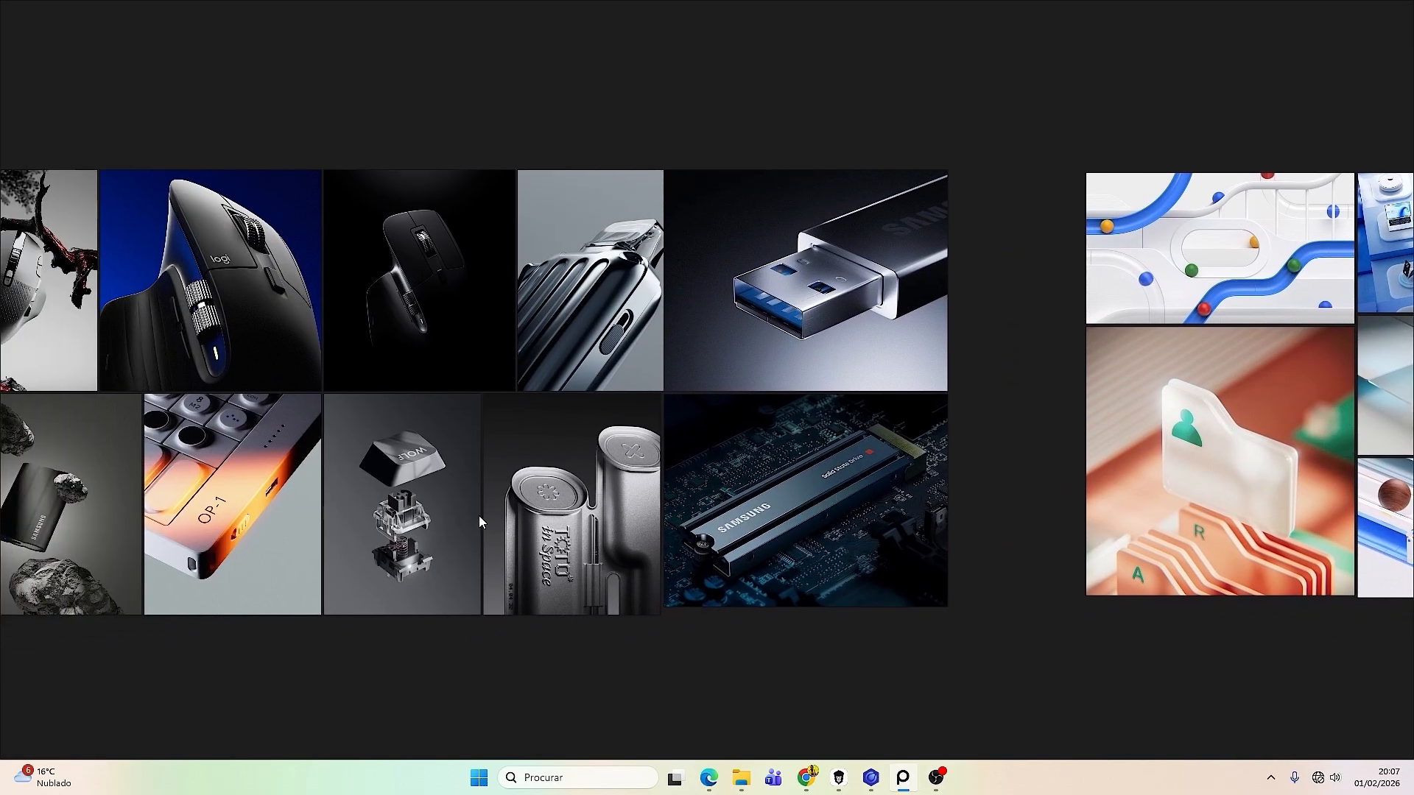
pyautogui.moveTo(480, 522); pyautogui.dragTo(680, 509, button='middle')
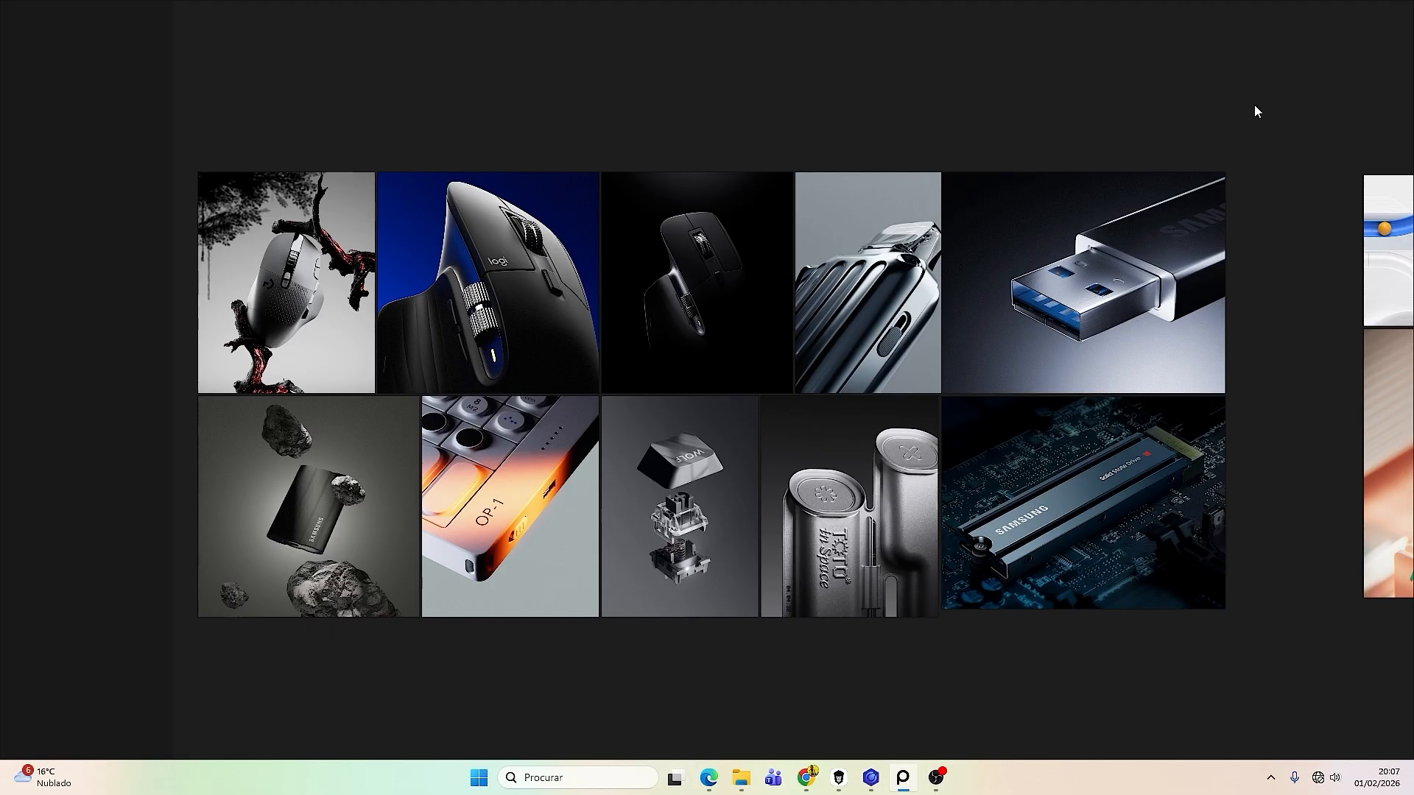
# Browse across the reference groups from the dark product shots through the purple and Dior images to the abstract glass group.
pyautogui.moveTo(1272, 295); pyautogui.dragTo(755, 358, button='middle')
pyautogui.moveTo(1251, 332); pyautogui.dragTo(822, 337, button='middle')
pyautogui.scroll(2, 1164, 322)
pyautogui.moveTo(1399, 324); pyautogui.dragTo(712, 328, button='middle')
pyautogui.moveTo(1218, 307); pyautogui.dragTo(757, 307, button='middle')
pyautogui.moveTo(1276, 309); pyautogui.dragTo(781, 361, button='middle')
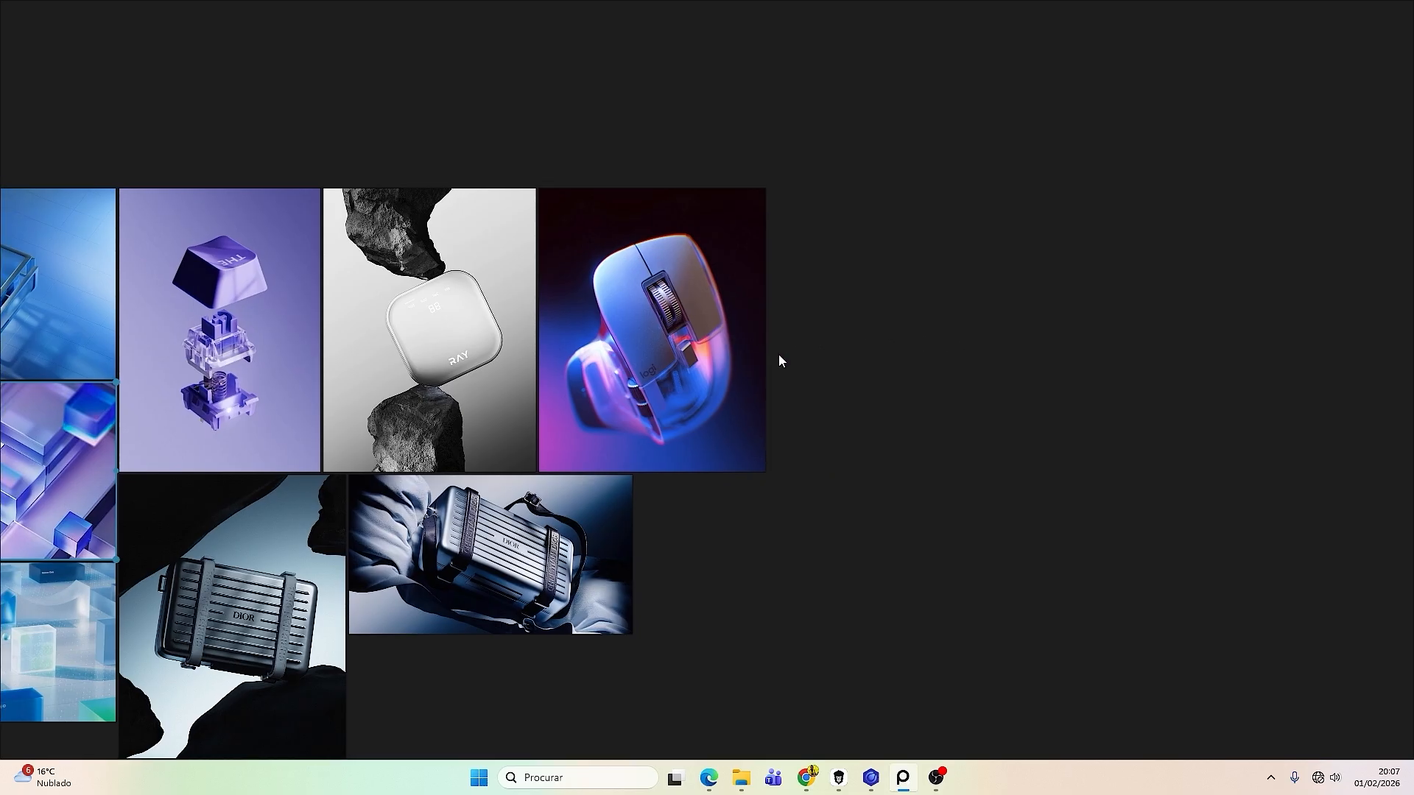
pyautogui.moveTo(1170, 335); pyautogui.dragTo(820, 323, button='middle')
pyautogui.moveTo(1115, 302); pyautogui.dragTo(816, 301, button='middle')
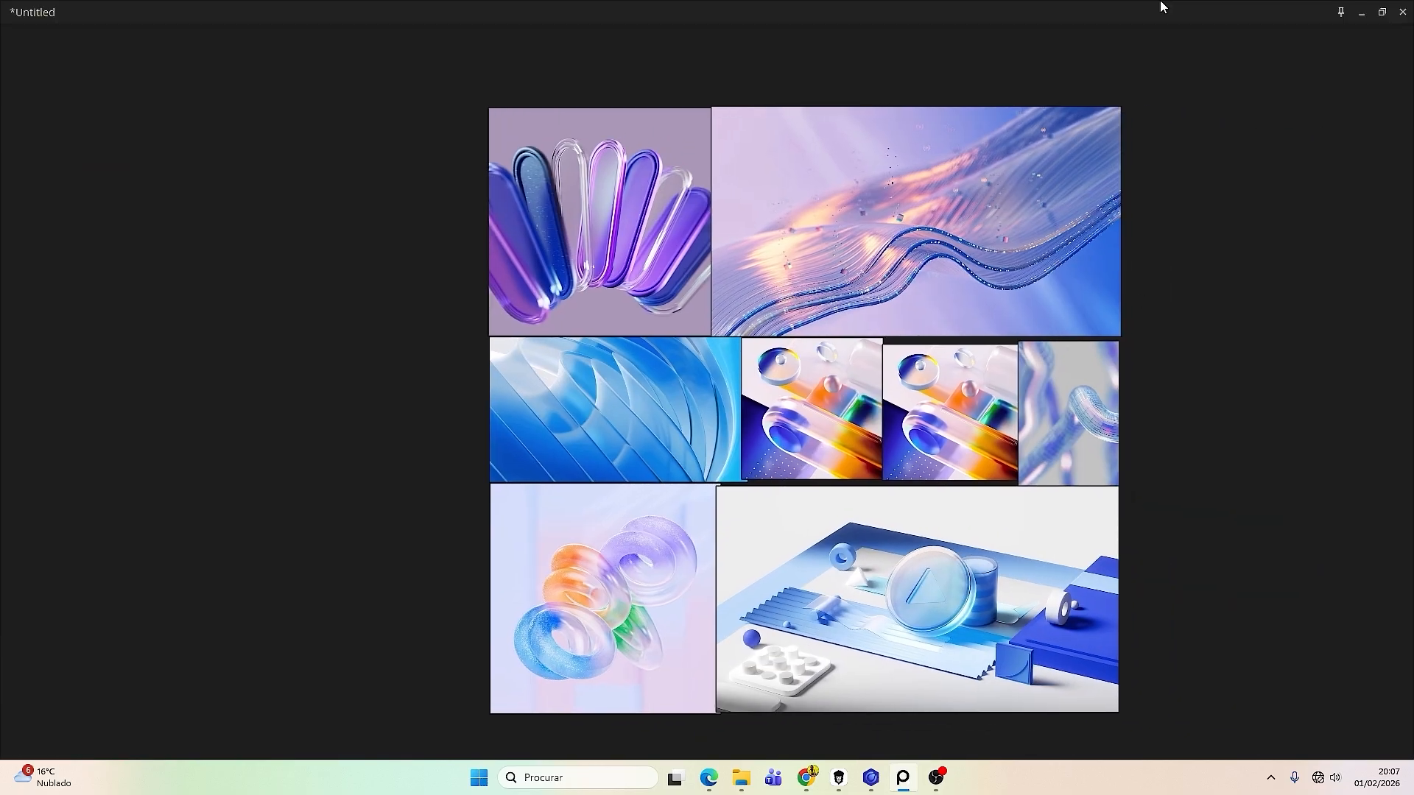
# Switch back to Cinema 4D, add a Redshift camera at a raised front view of the podium, name it HERO and activate it.
pyautogui.moveTo(1160, 6); pyautogui.dragTo(1014, 287)
pyautogui.click(994, 287)
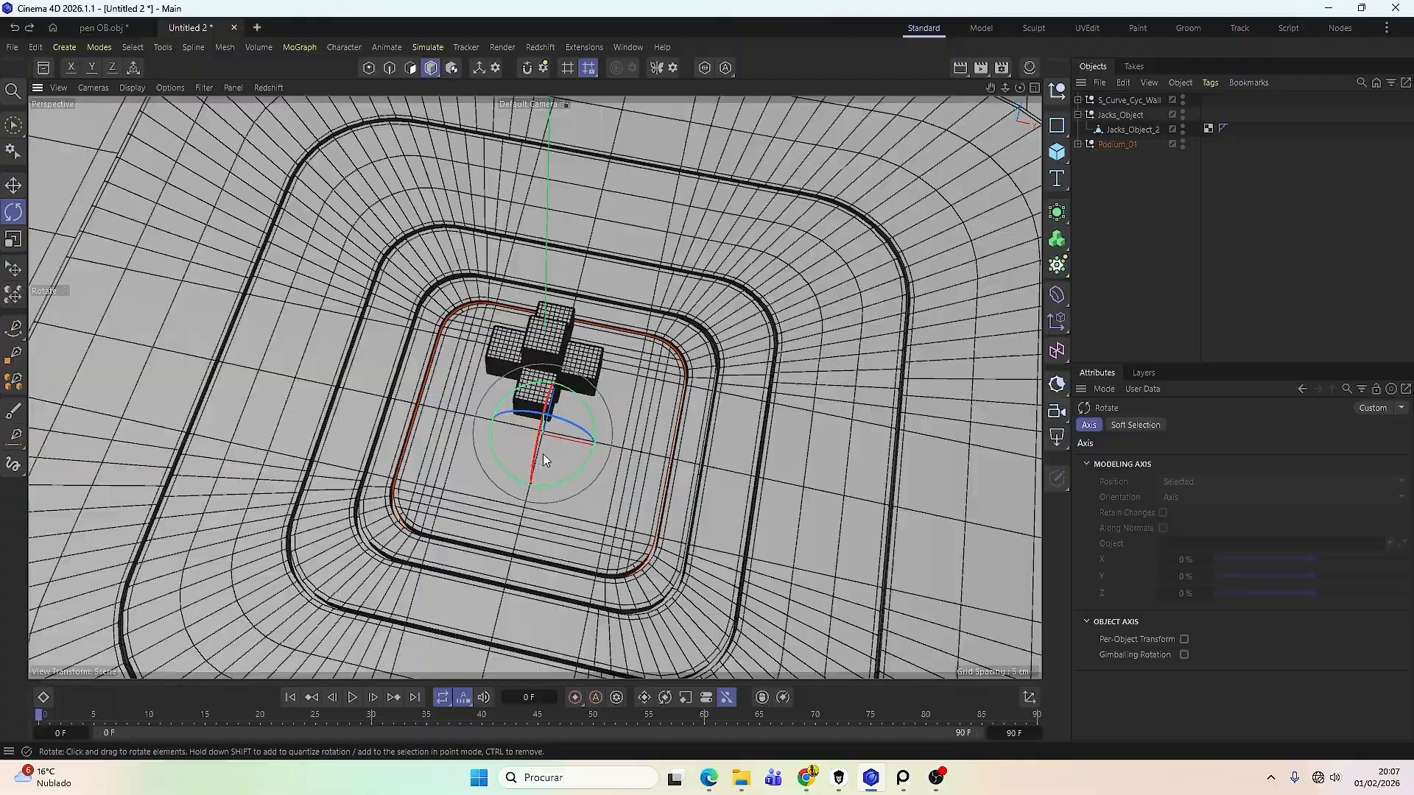
pyautogui.keyDown('alt'); pyautogui.moveTo(543, 454); pyautogui.dragTo(465, 413); pyautogui.keyUp('alt')
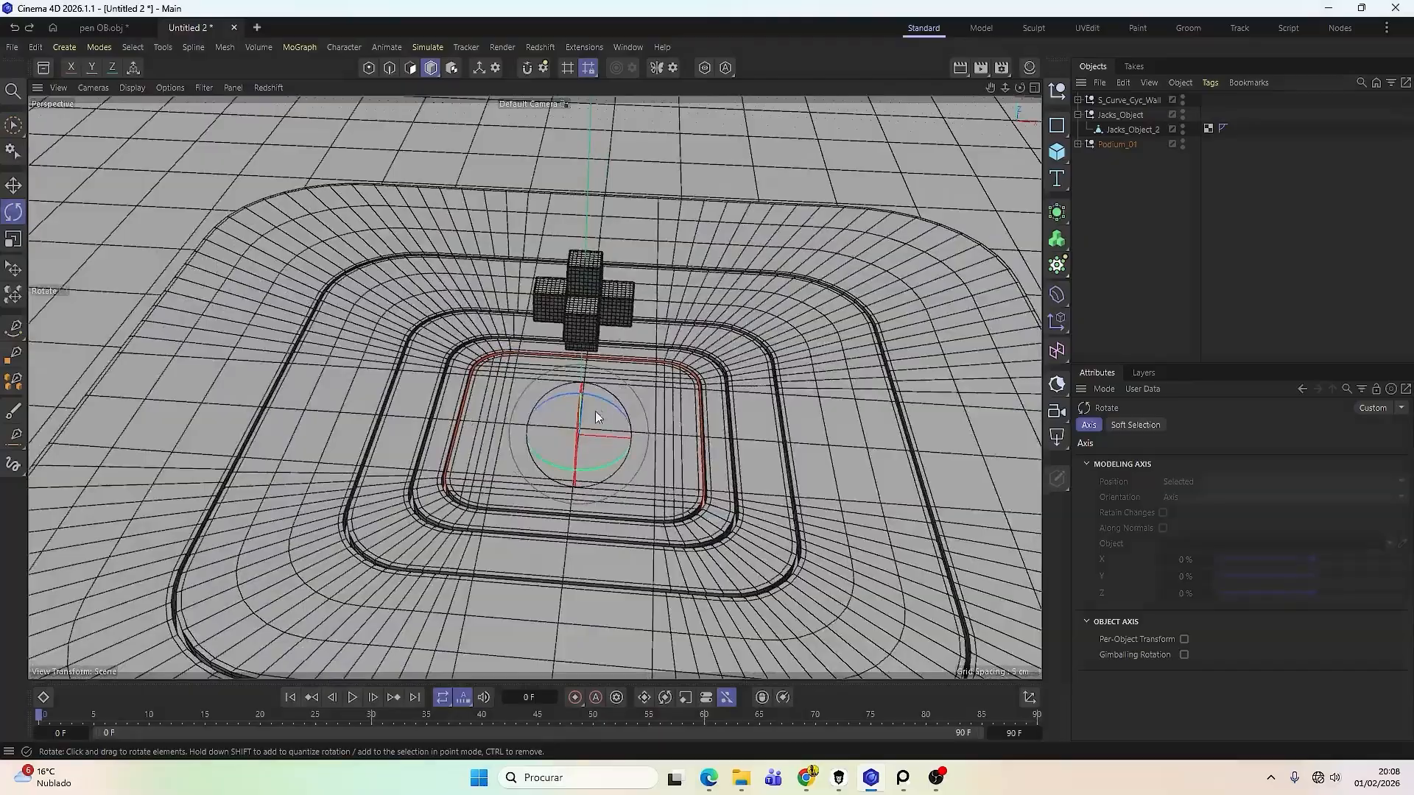
pyautogui.keyDown('alt'); pyautogui.moveTo(551, 485); pyautogui.dragTo(528, 526); pyautogui.keyUp('alt')
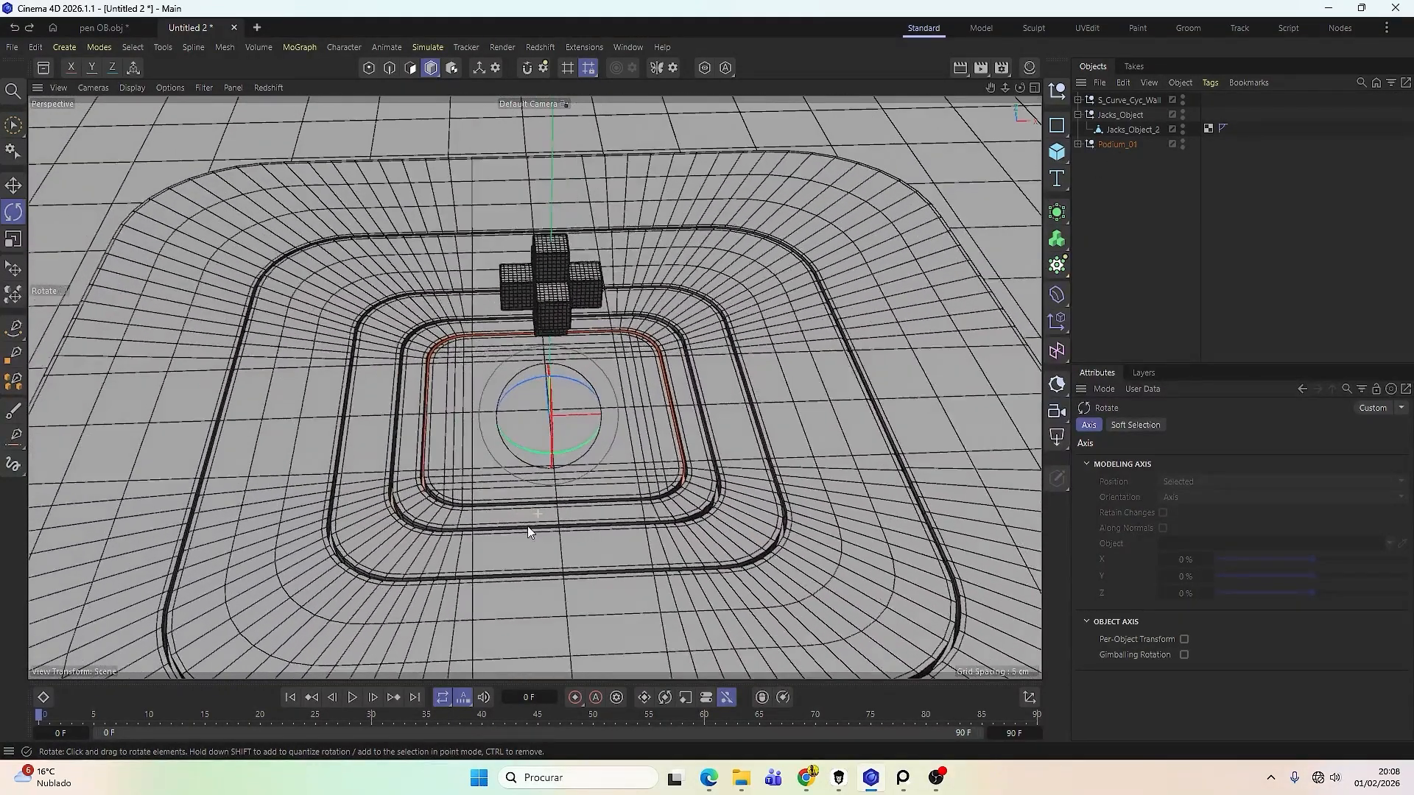
pyautogui.click(1131, 284)
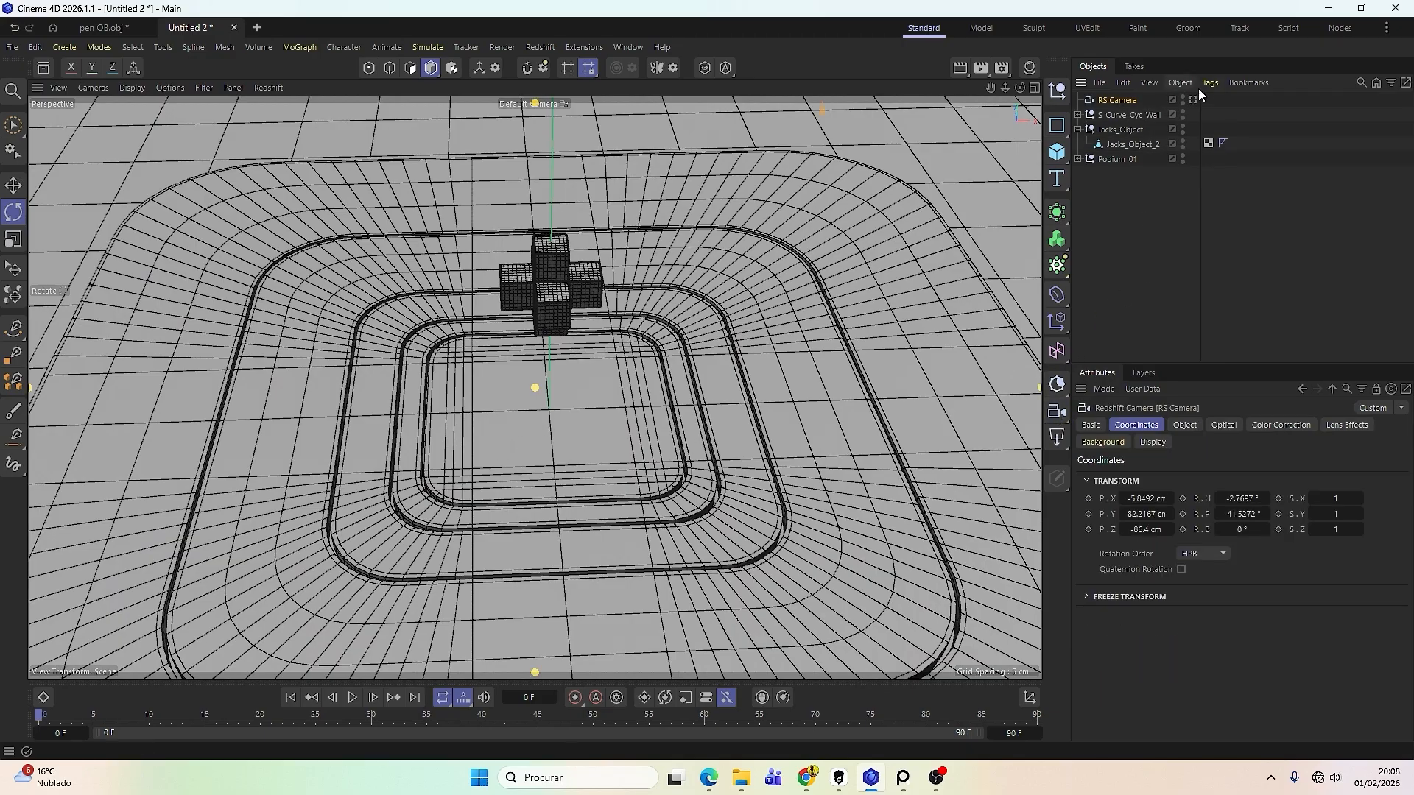
pyautogui.doubleClick(1125, 100)
pyautogui.write('HERO')
pyautogui.press('Return')
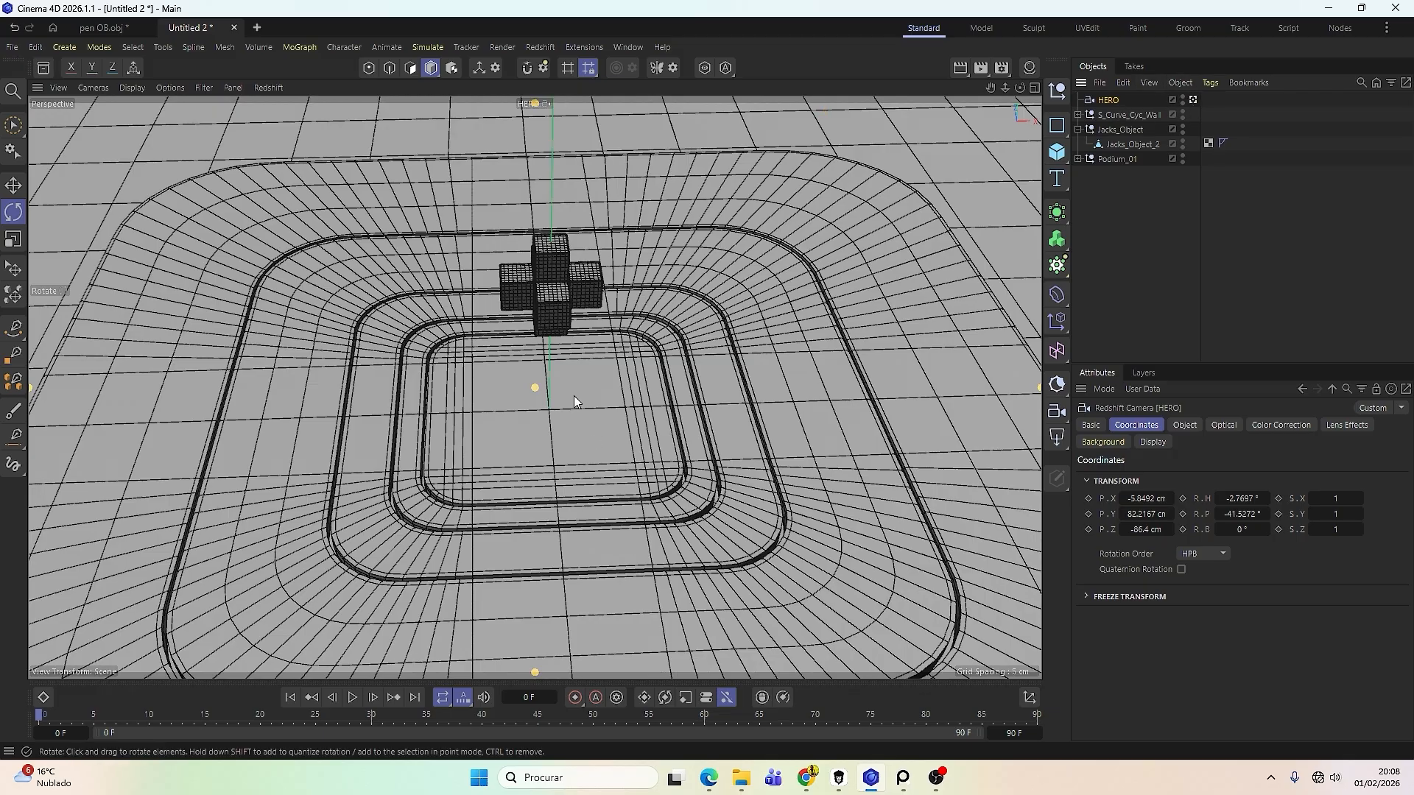
# Try a 200 mm focal length on the HERO camera and reframe the podium from a raised diagonal angle.
pyautogui.click(1183, 425)
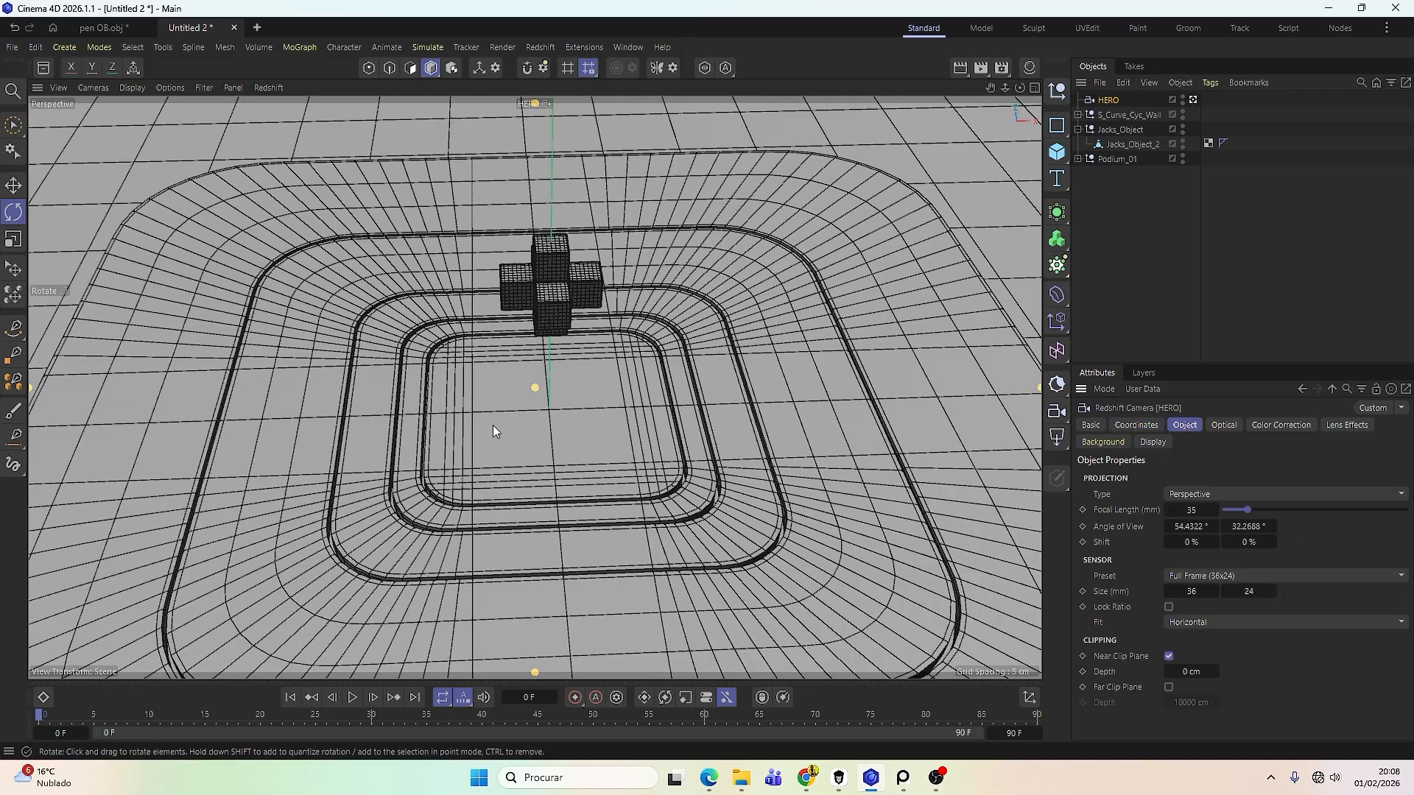
pyautogui.keyDown('alt'); pyautogui.moveTo(551, 353); pyautogui.dragTo(567, 400); pyautogui.keyUp('alt')
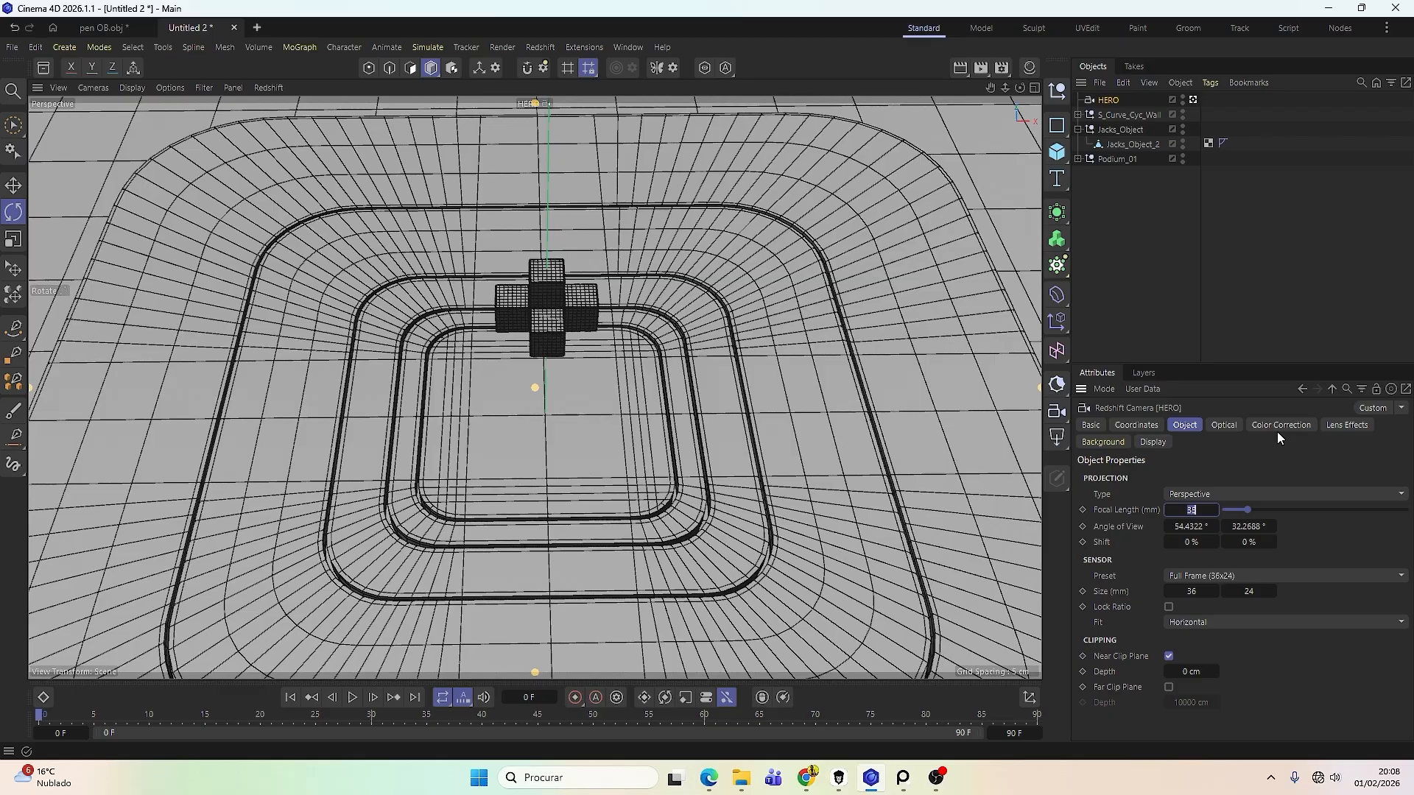
pyautogui.write('200')
pyautogui.press('Return')
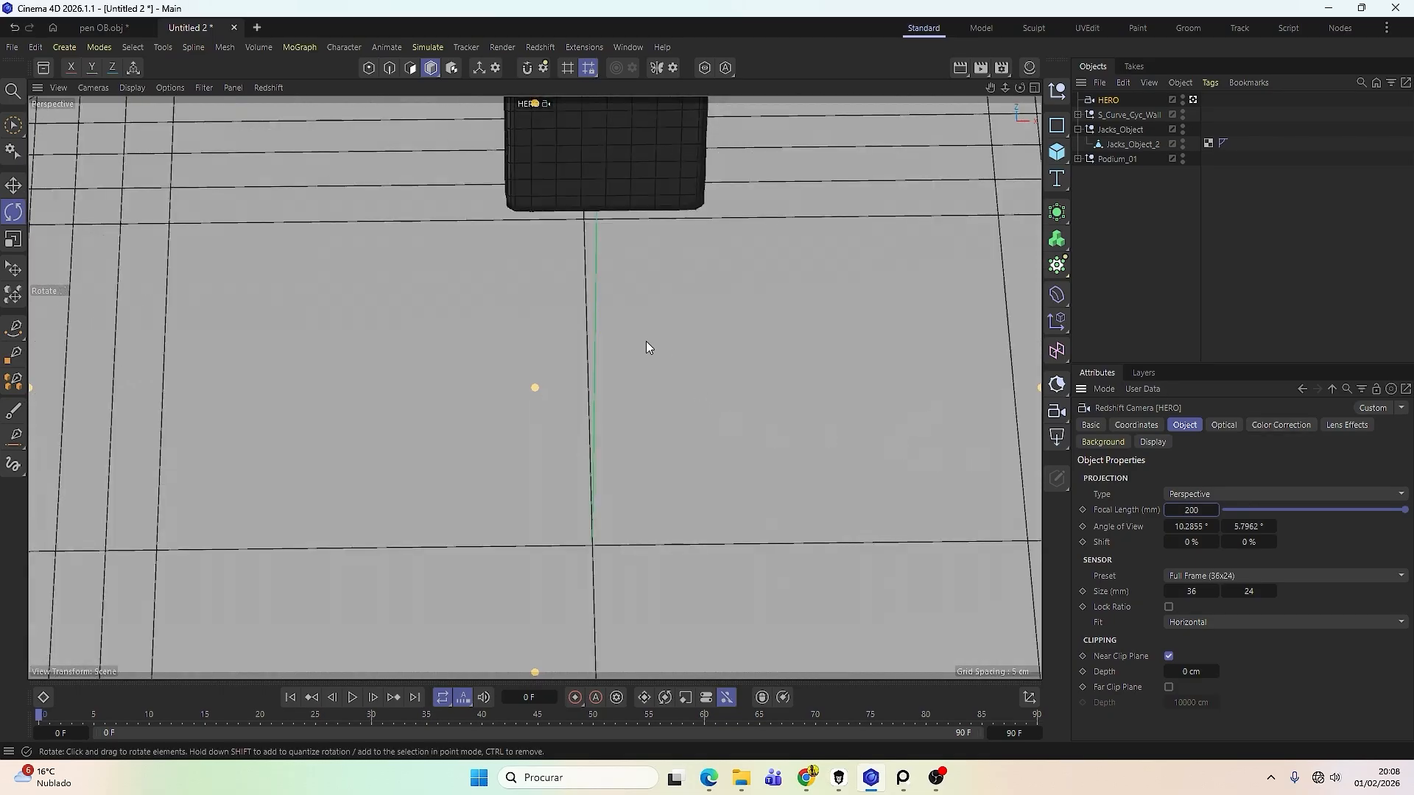
pyautogui.keyDown('alt'); pyautogui.moveTo(647, 341); pyautogui.dragTo(287, 648, button='right'); pyautogui.keyUp('alt')
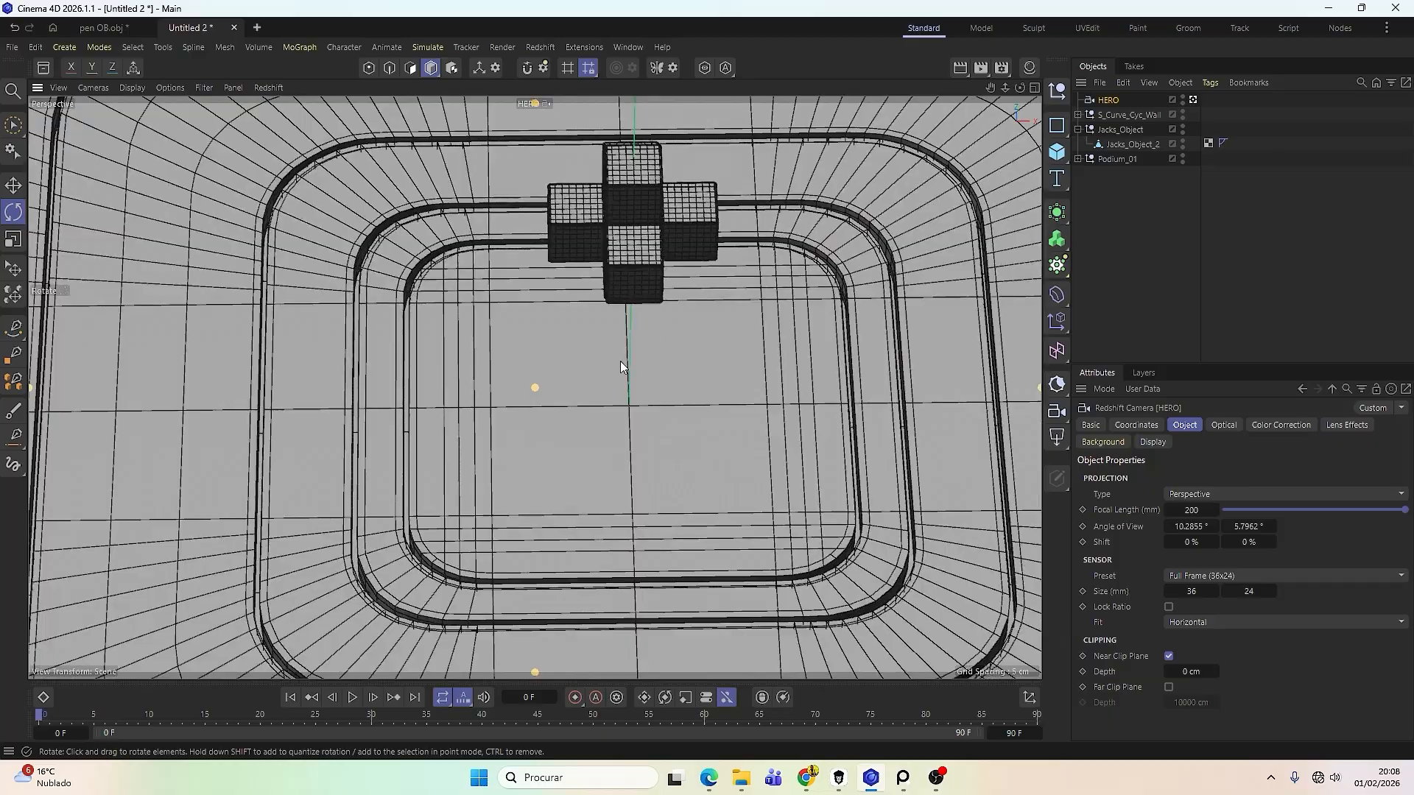
pyautogui.keyDown('alt'); pyautogui.moveTo(620, 360); pyautogui.dragTo(606, 449); pyautogui.keyUp('alt')
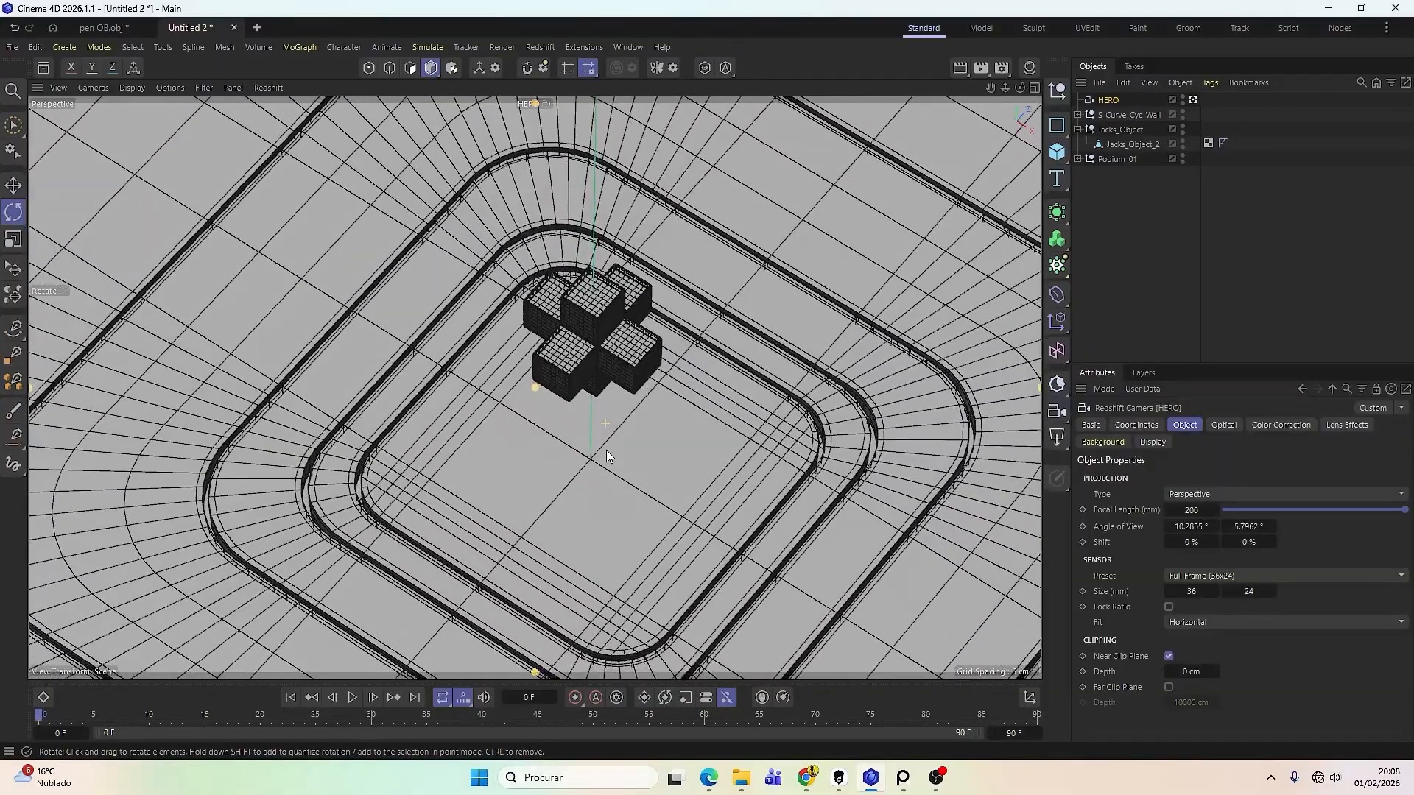
# Enable the Grid composition overlay in the HERO camera's display settings.
pyautogui.click(1115, 443)
pyautogui.click(1155, 443)
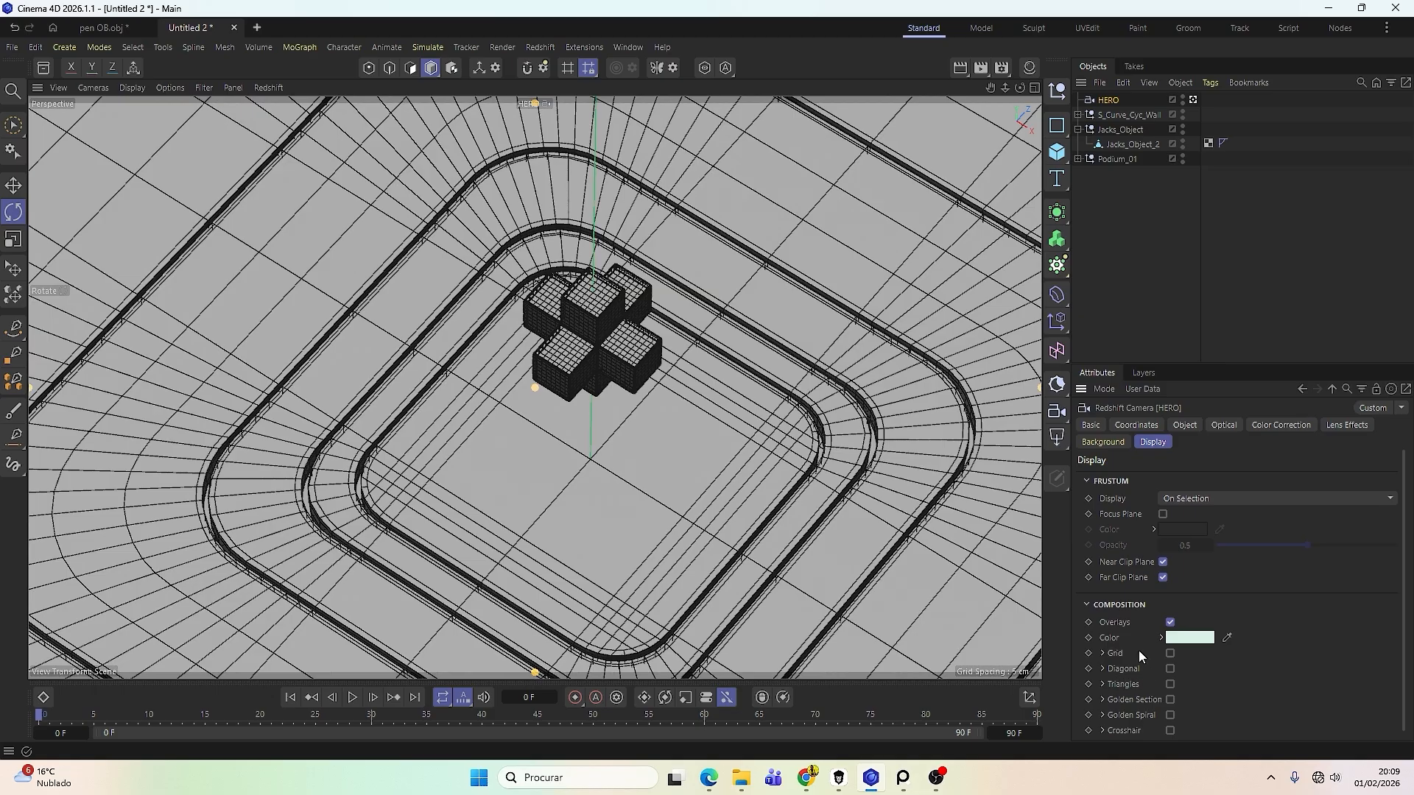
pyautogui.click(1221, 427)
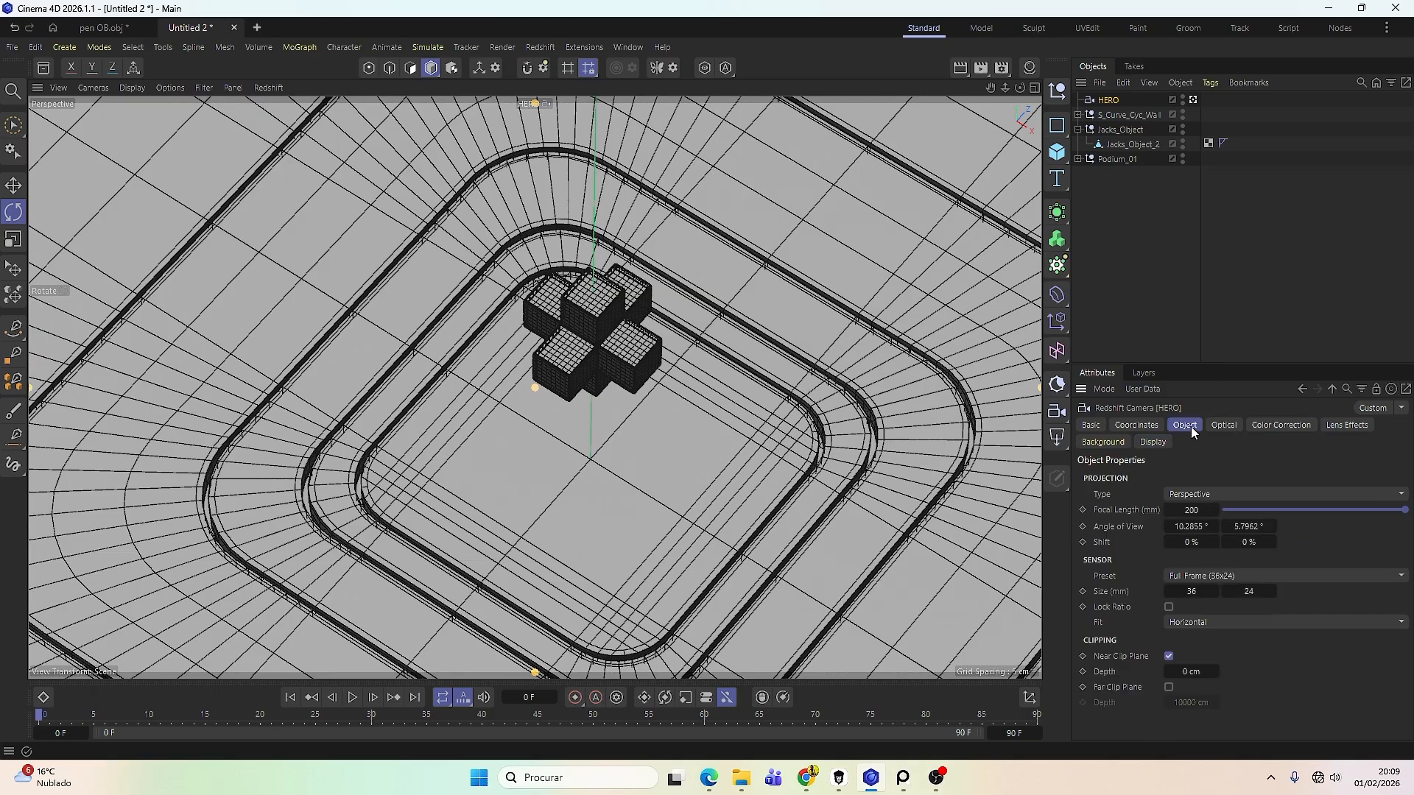
pyautogui.click(1153, 443)
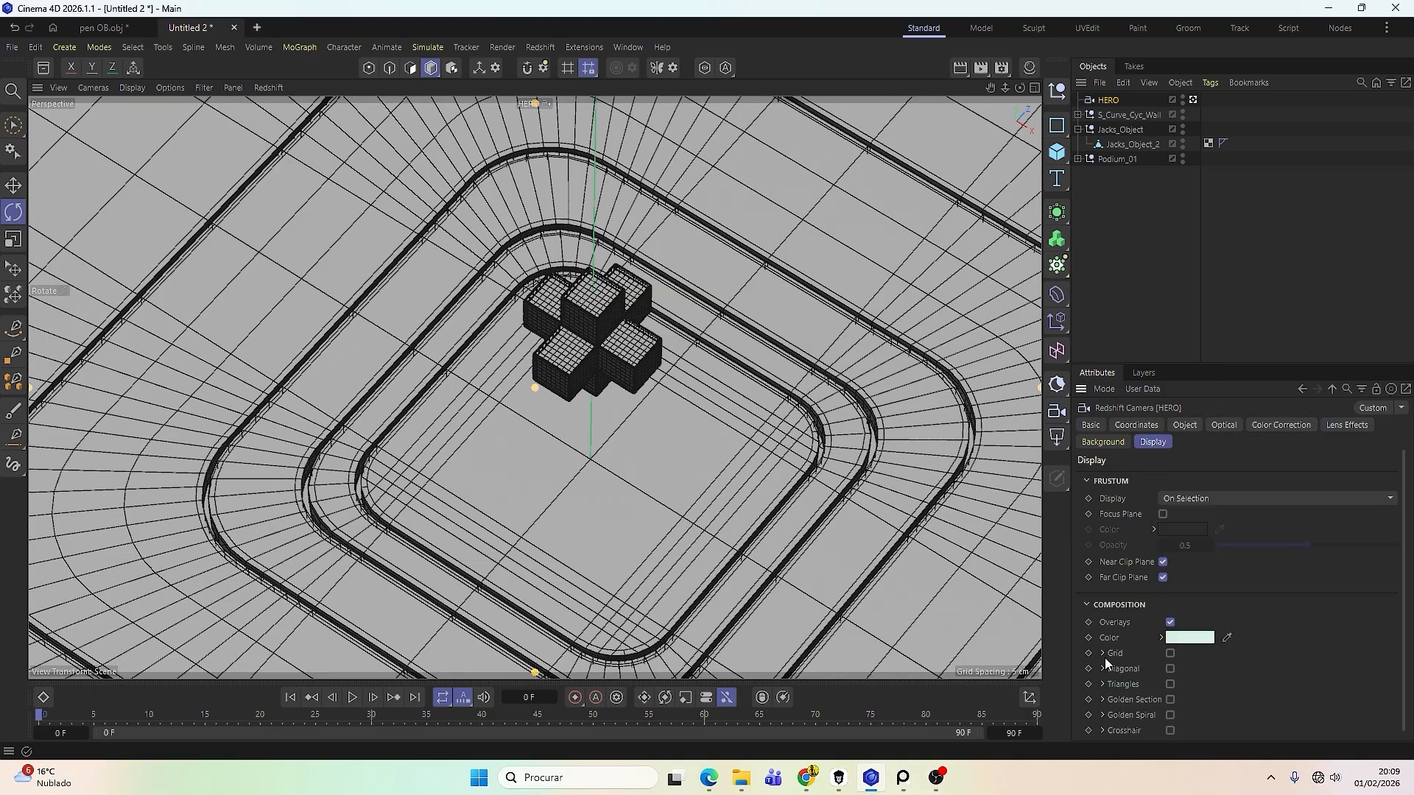
pyautogui.click(1170, 654)
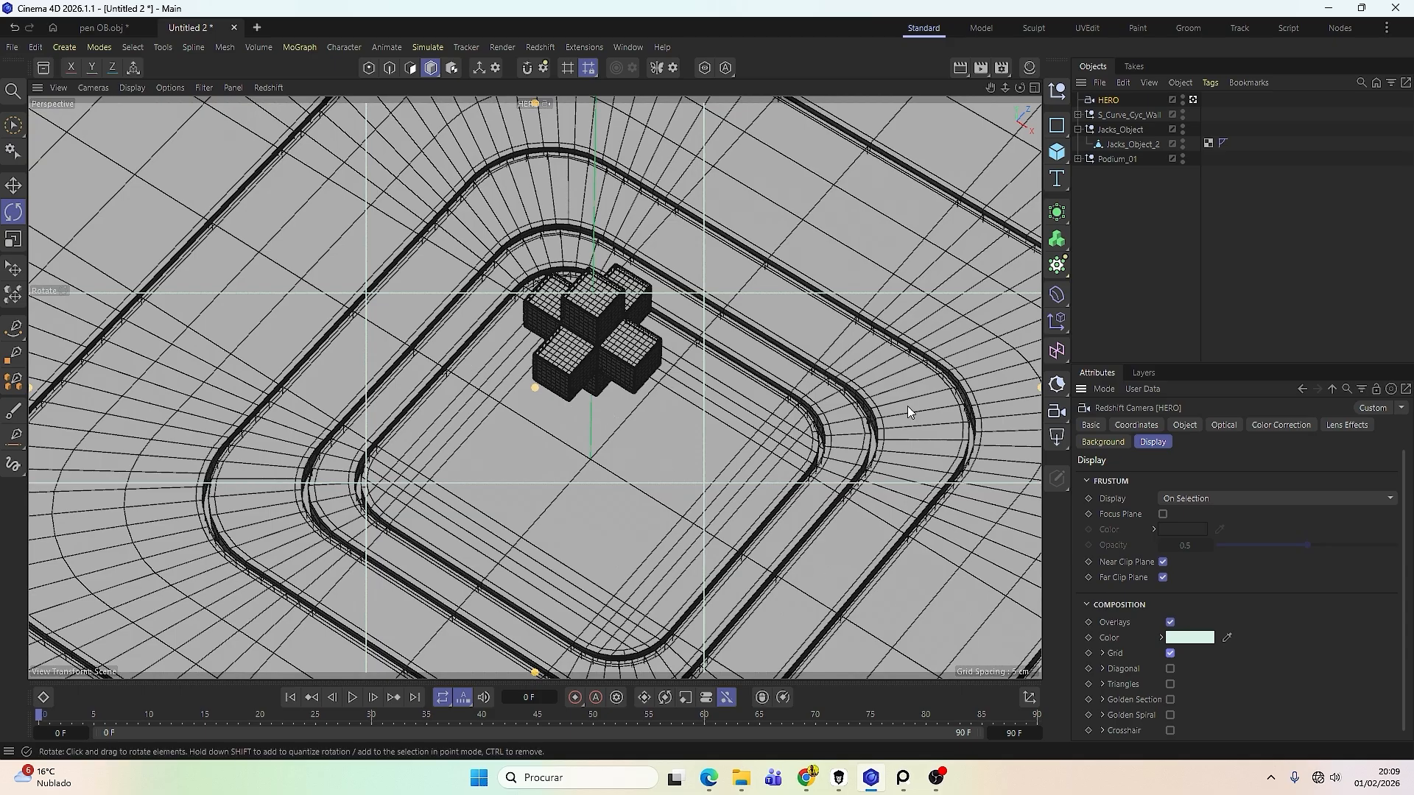
# Try the Triangles and Golden Spiral composition overlays, turn them off again, and enable the Diagonal overlay.
pyautogui.click(1170, 685)
pyautogui.click(1170, 687)
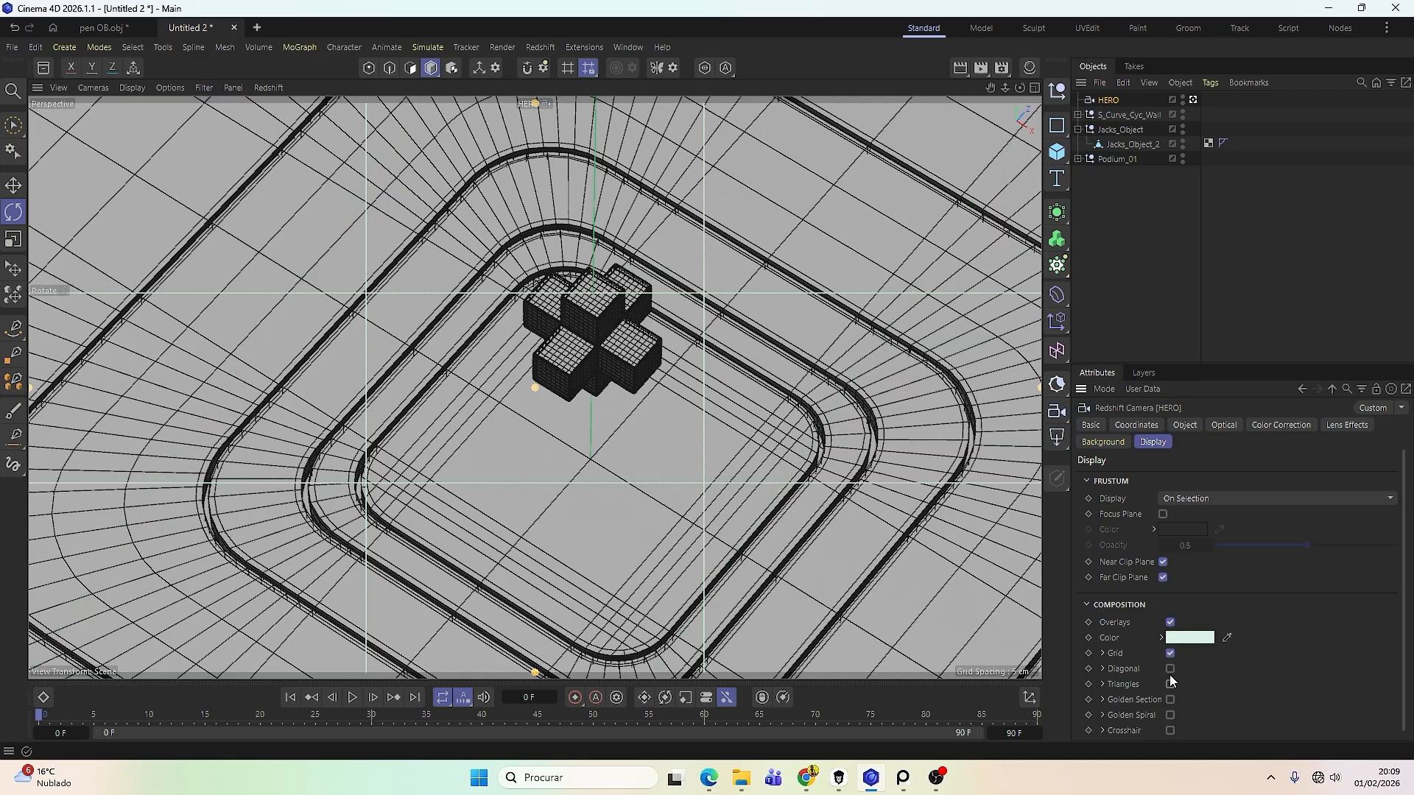
pyautogui.click(1170, 715)
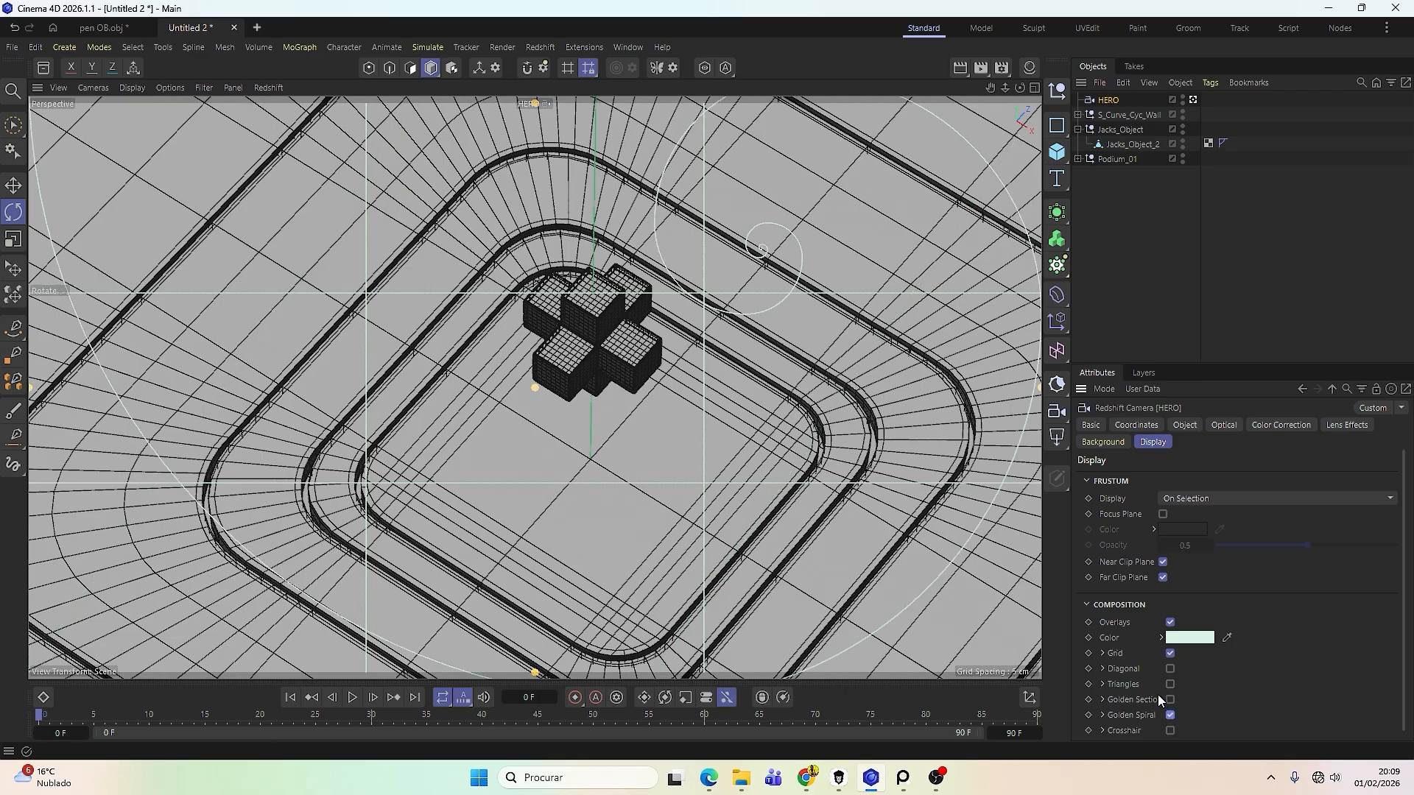
pyautogui.click(1170, 684)
pyautogui.click(1171, 686)
pyautogui.click(1170, 669)
pyautogui.click(1170, 717)
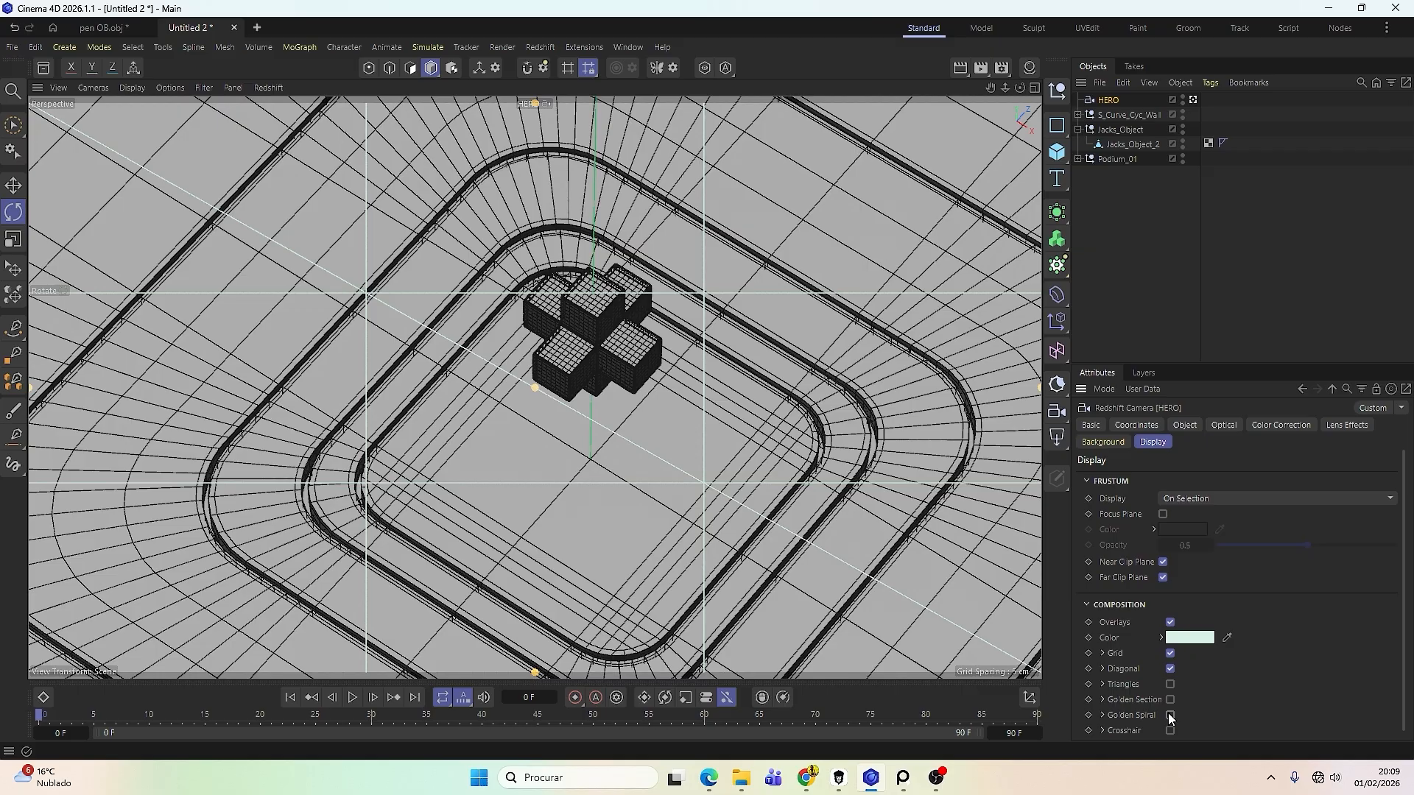
# Swing the HERO camera back toward the podium's front and set its focal length to 80 mm.
pyautogui.keyDown('alt'); pyautogui.moveTo(597, 429); pyautogui.dragTo(544, 474, button='middle'); pyautogui.keyUp('alt')
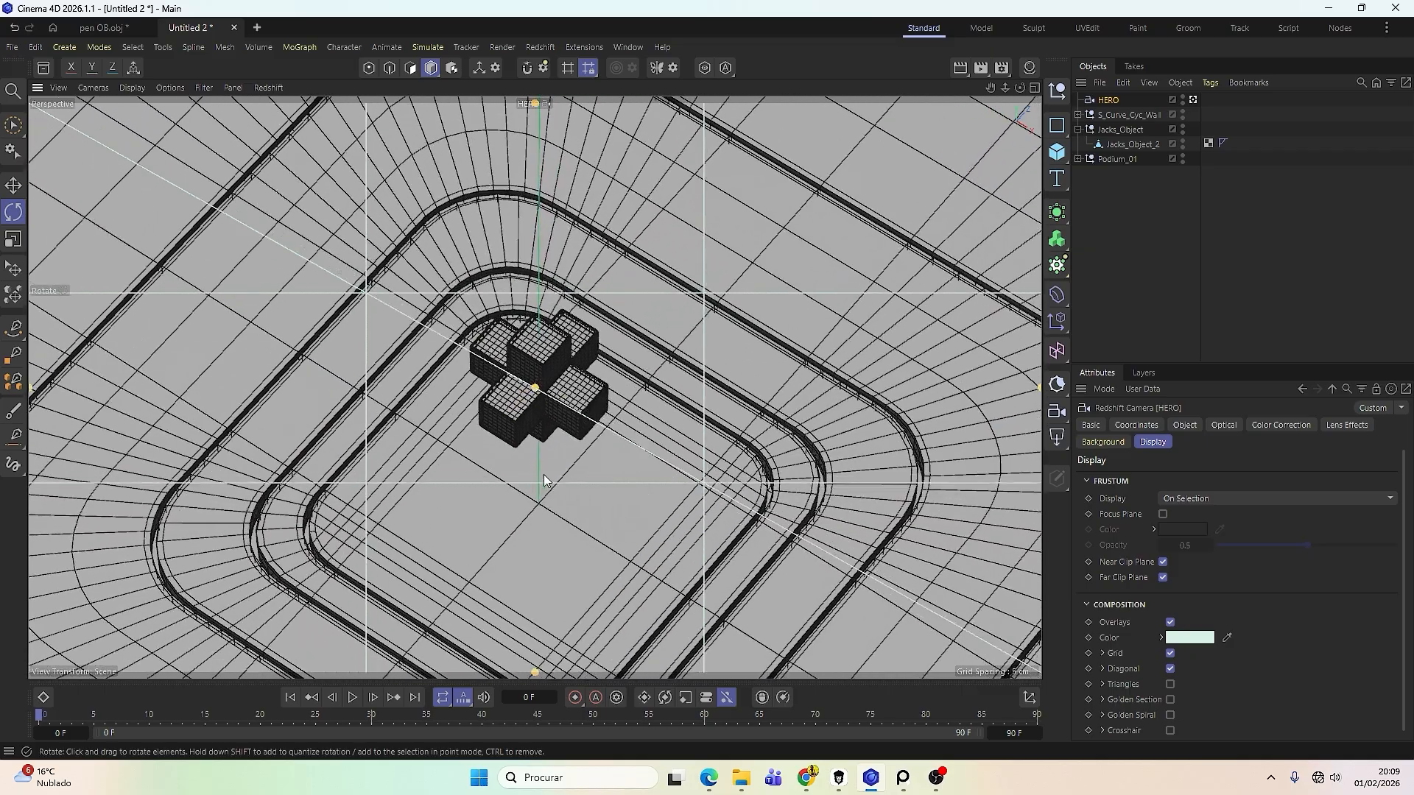
pyautogui.keyDown('alt'); pyautogui.moveTo(530, 491); pyautogui.dragTo(627, 488); pyautogui.keyUp('alt')
pyautogui.keyDown('alt'); pyautogui.moveTo(614, 492); pyautogui.dragTo(575, 508); pyautogui.keyUp('alt')
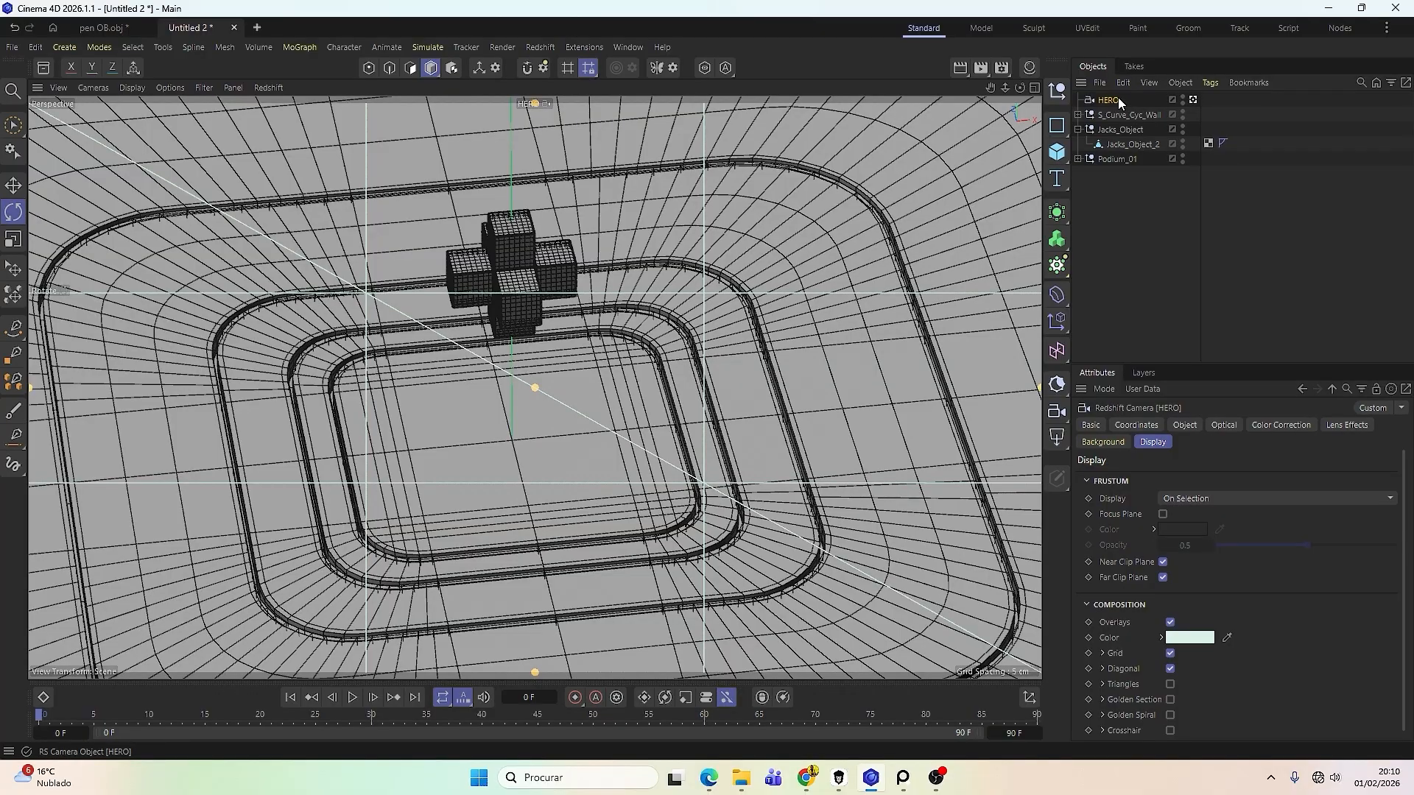
pyautogui.click(1185, 426)
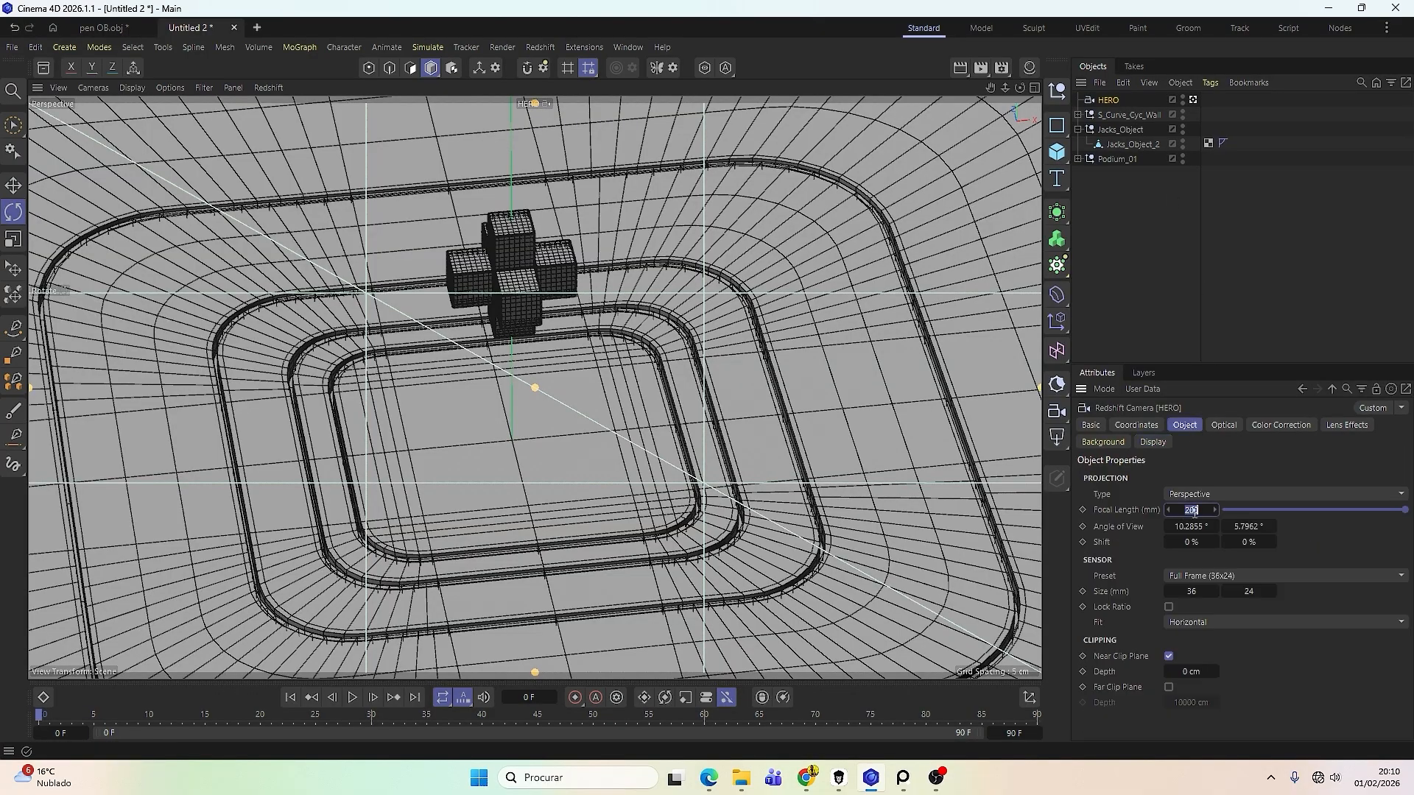
pyautogui.write('80')
pyautogui.press('Return')
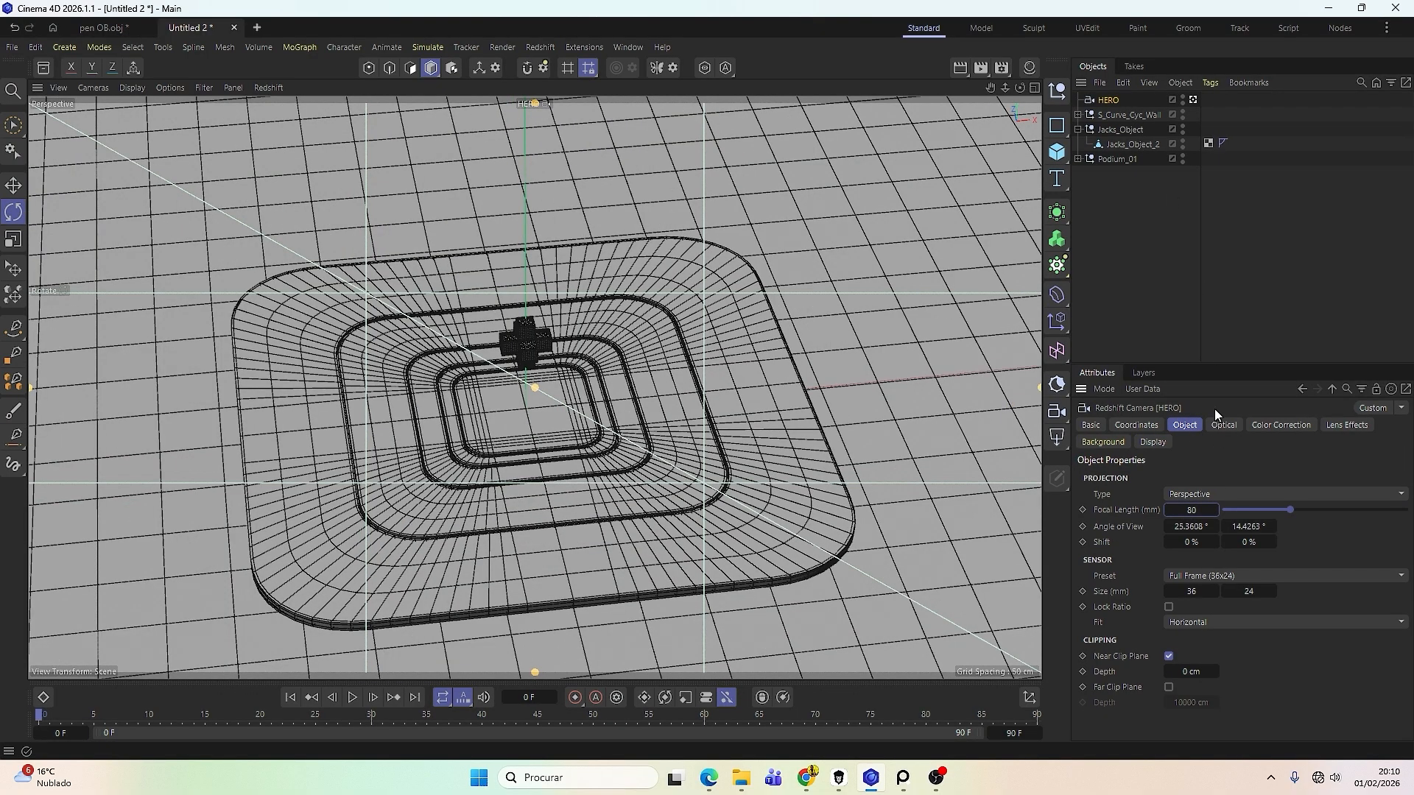
# Reframe the HERO camera closer in a steep, rotated overhead view with the cross-shaped object centred in the composition grid.
pyautogui.scroll(10, 516, 404)
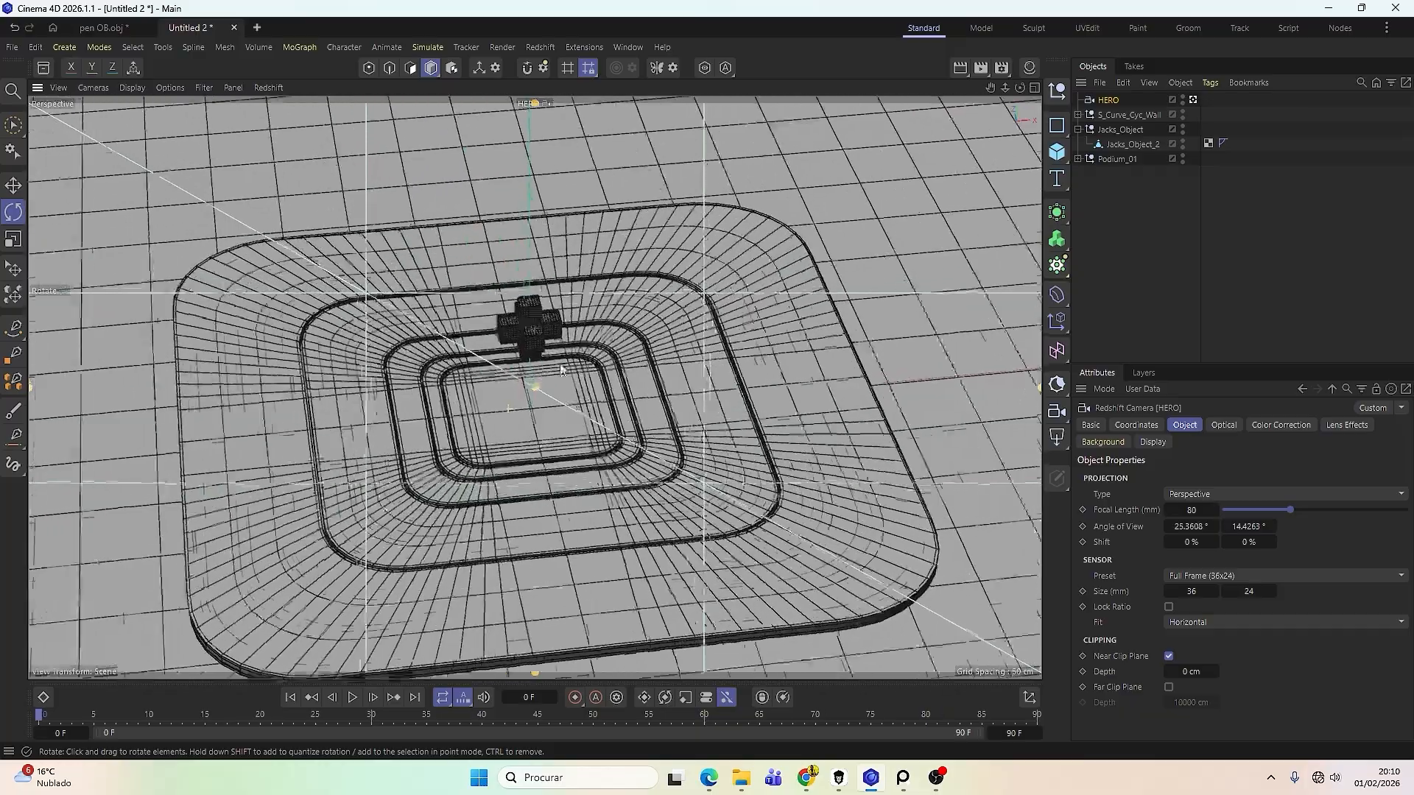
pyautogui.moveTo(663, 297)
pyautogui.keyDown('alt'); pyautogui.mouseDown(button='right')
pyautogui.moveTo(744, 273)
pyautogui.moveTo(666, 309)
pyautogui.mouseUp(button='right'); pyautogui.keyUp('alt')
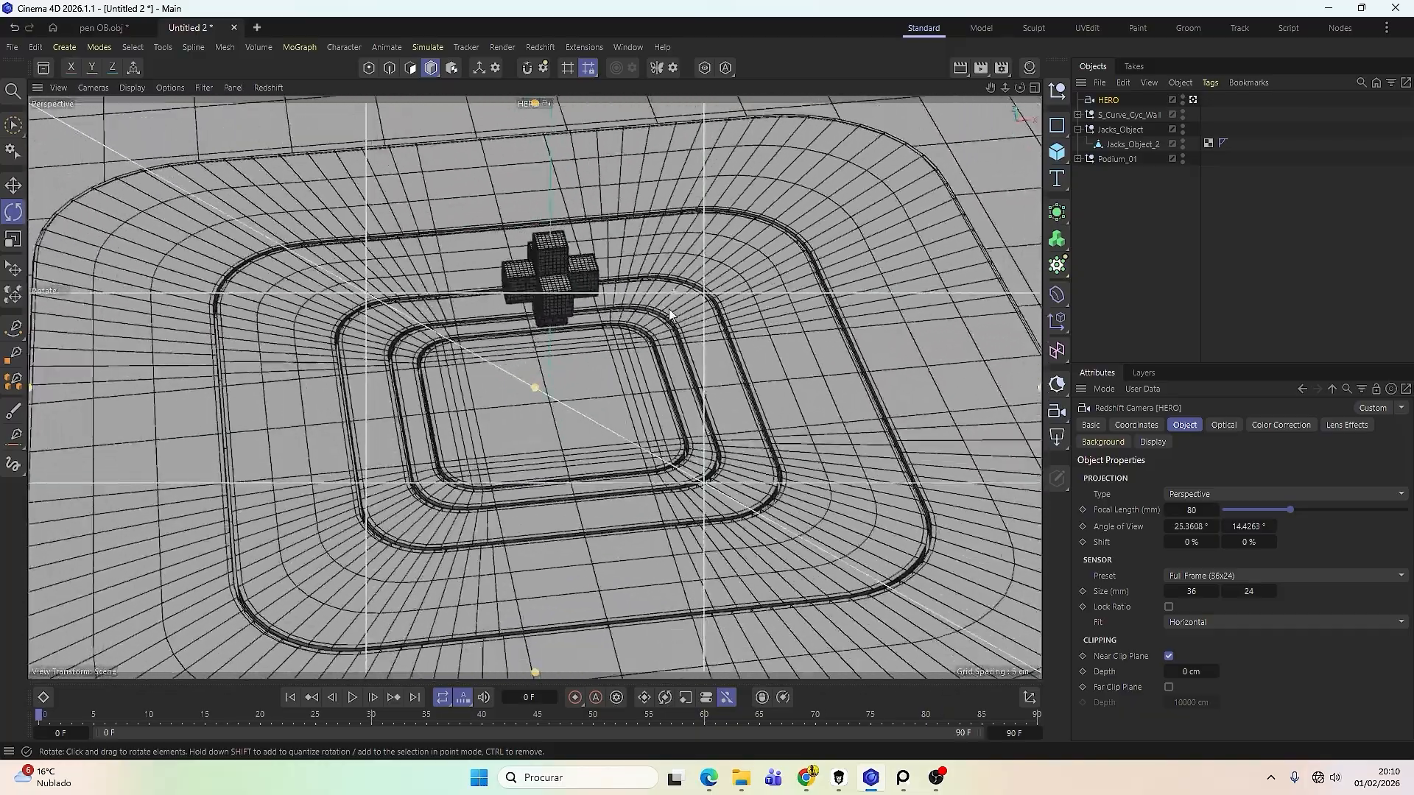
pyautogui.keyDown('alt'); pyautogui.moveTo(541, 411); pyautogui.dragTo(611, 500, button='middle'); pyautogui.keyUp('alt')
pyautogui.keyDown('alt'); pyautogui.moveTo(612, 502); pyautogui.dragTo(603, 470); pyautogui.keyUp('alt')
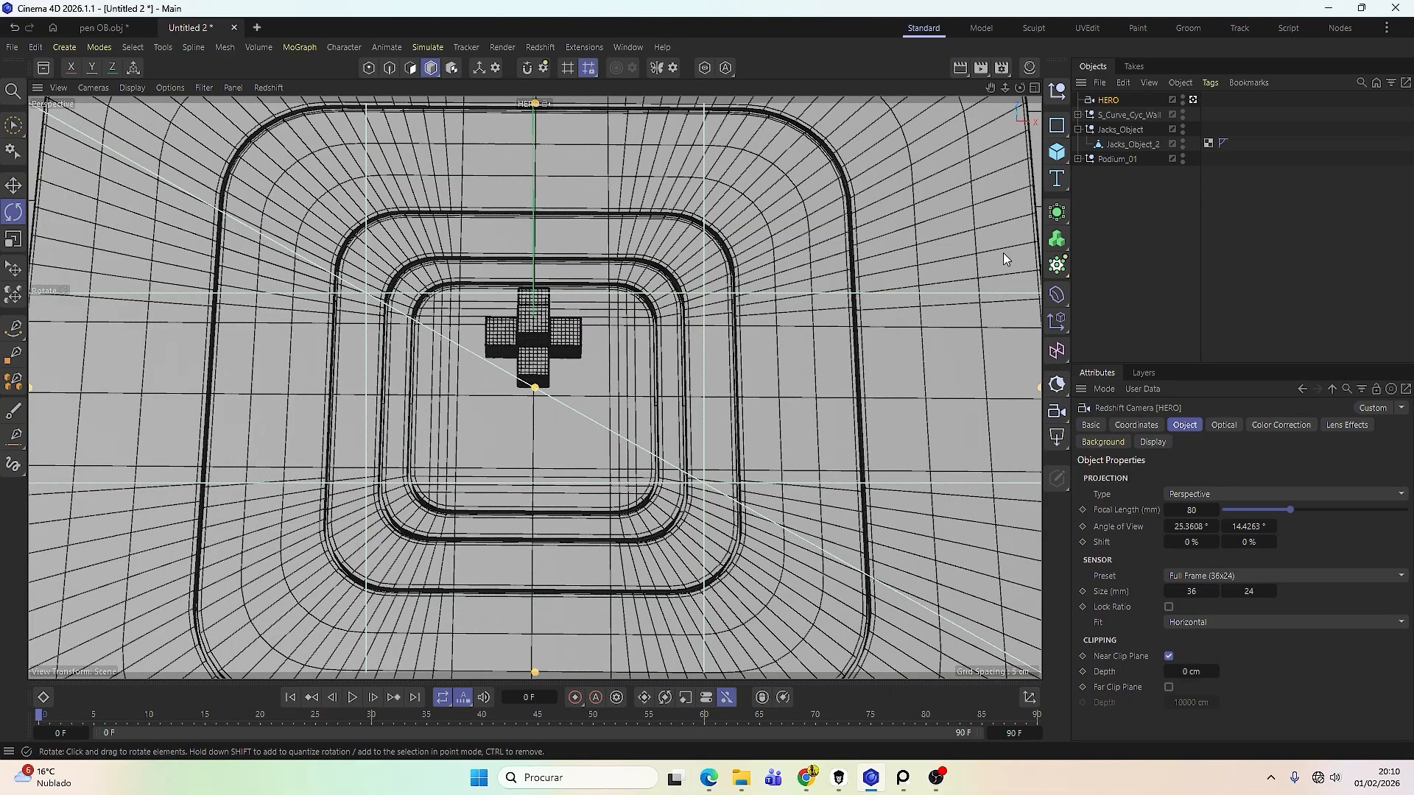
pyautogui.click(1029, 68)
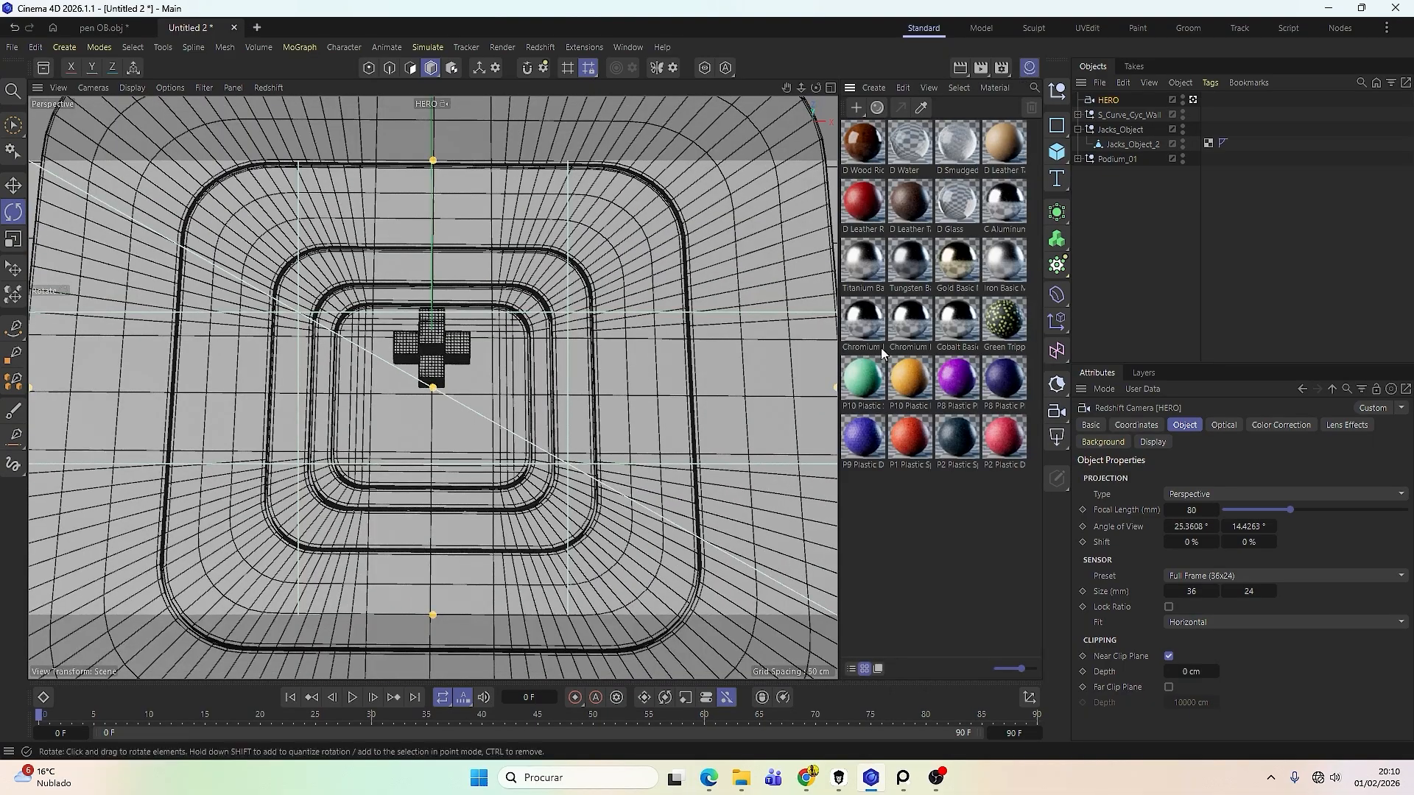
pyautogui.click(1031, 68)
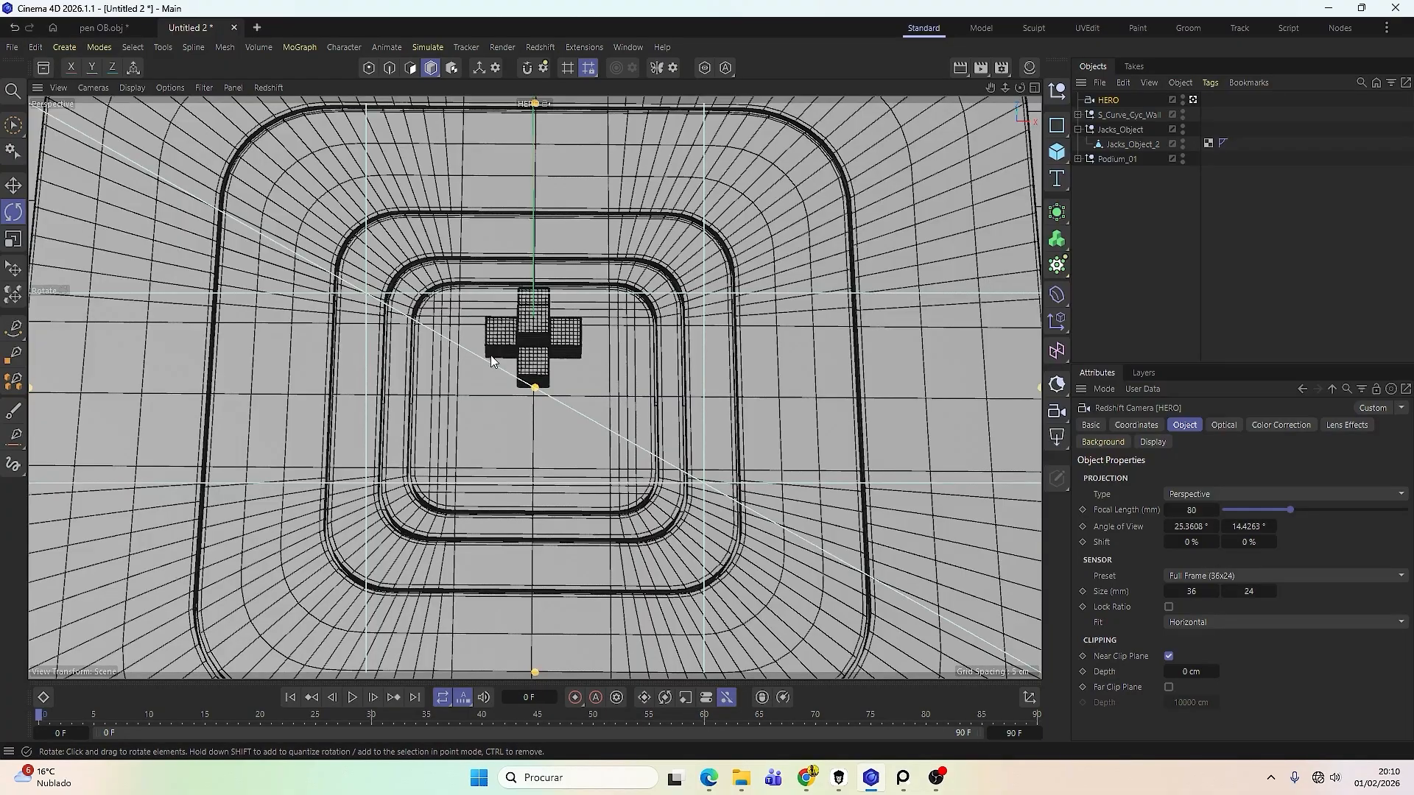
pyautogui.keyDown('alt'); pyautogui.moveTo(568, 425); pyautogui.dragTo(499, 539); pyautogui.keyUp('alt')
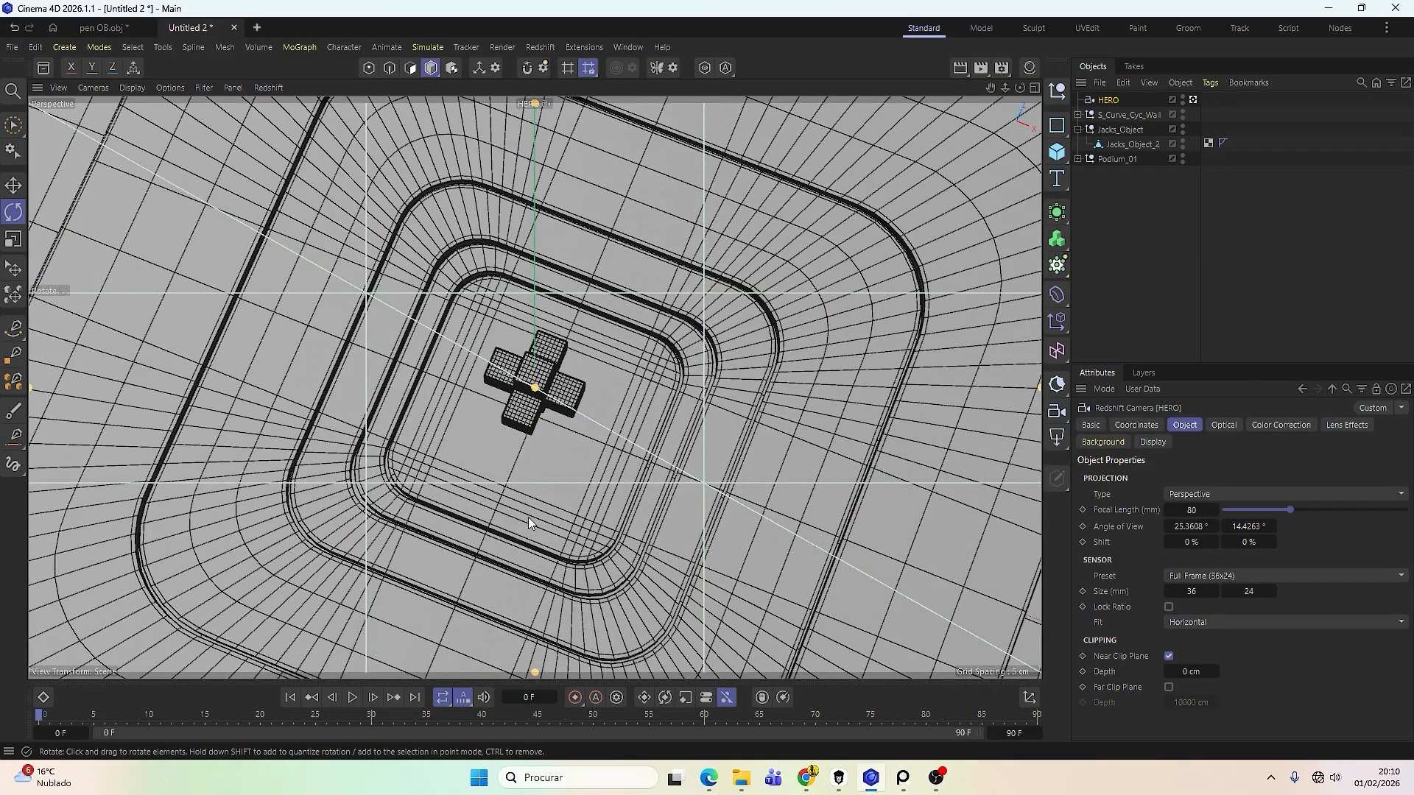
# Apply the Tungsten Basic Metal material to the cross-shaped Jacks object and set its projection to Cubic.
pyautogui.click(1030, 66)
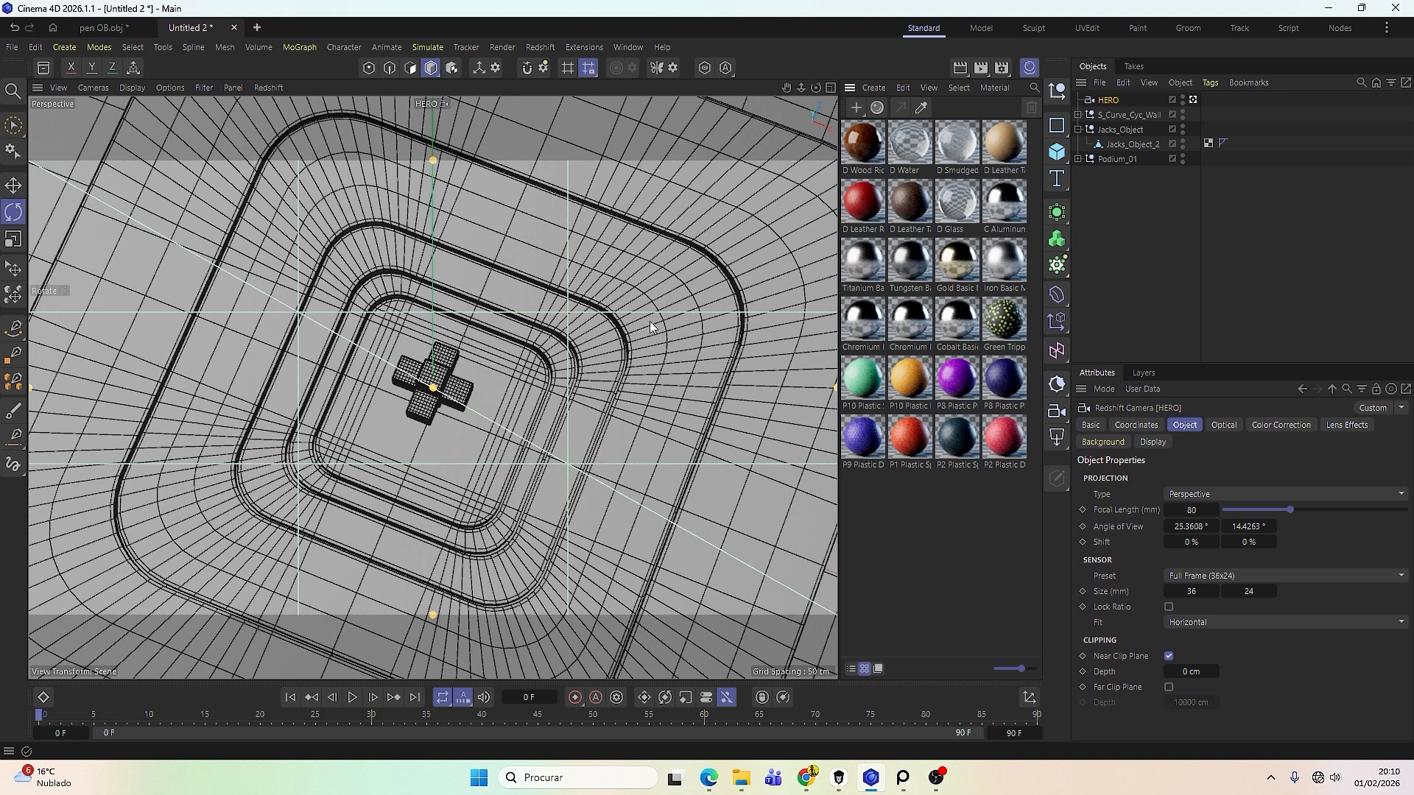
pyautogui.click(913, 266)
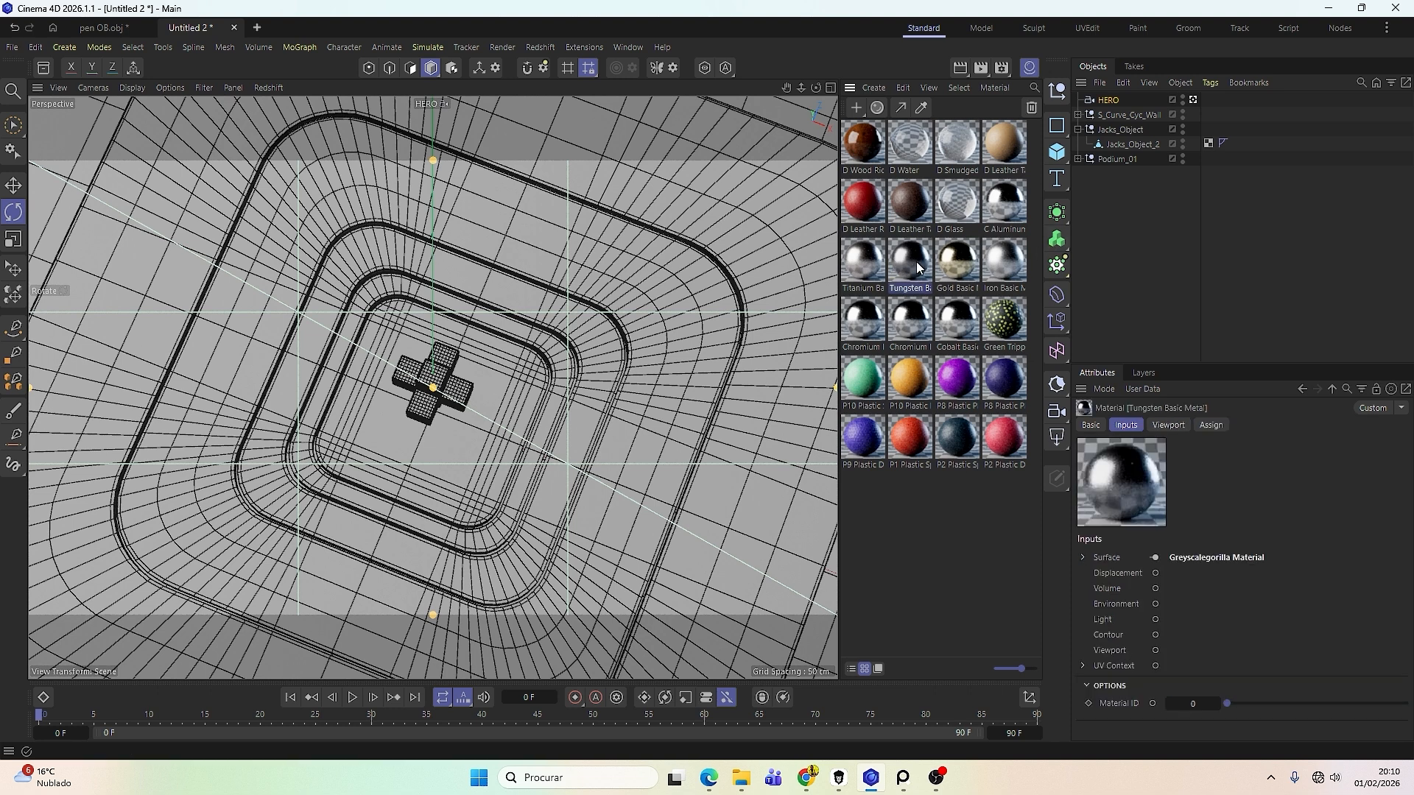
pyautogui.moveTo(916, 268); pyautogui.dragTo(429, 383)
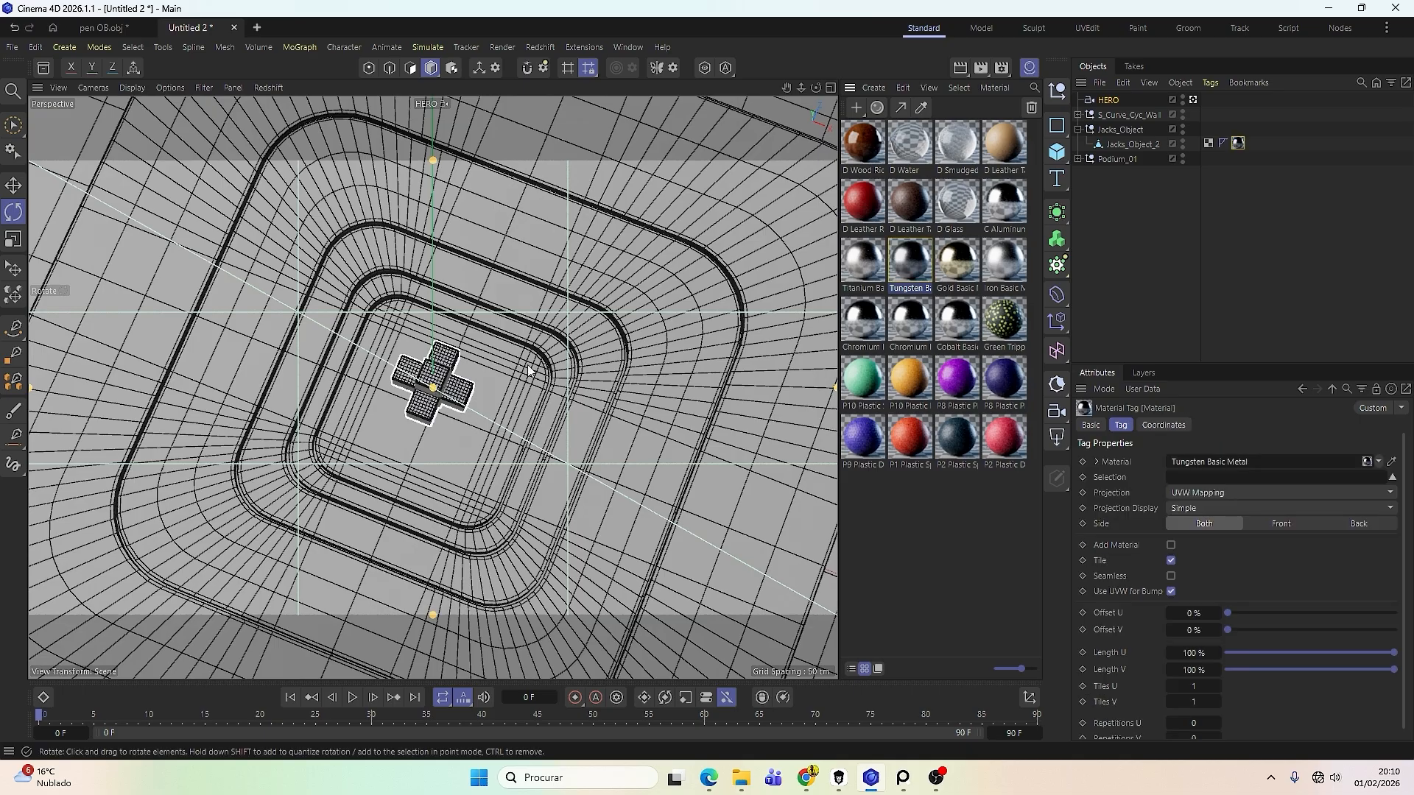
pyautogui.click(1216, 492)
pyautogui.click(1196, 552)
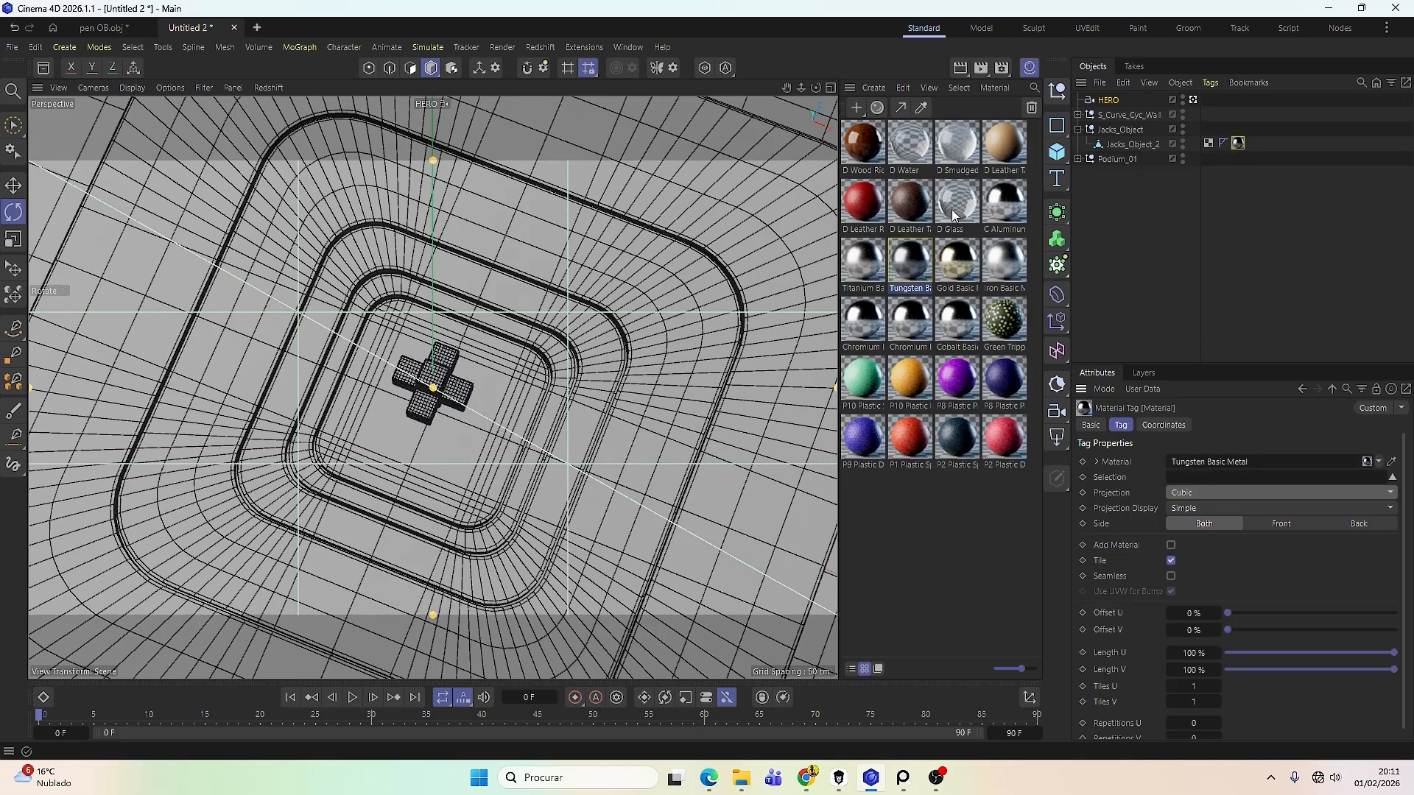
# Switch to PureRef, recheck the dark product reference group, and return to Cinema 4D.
pyautogui.click(903, 778)
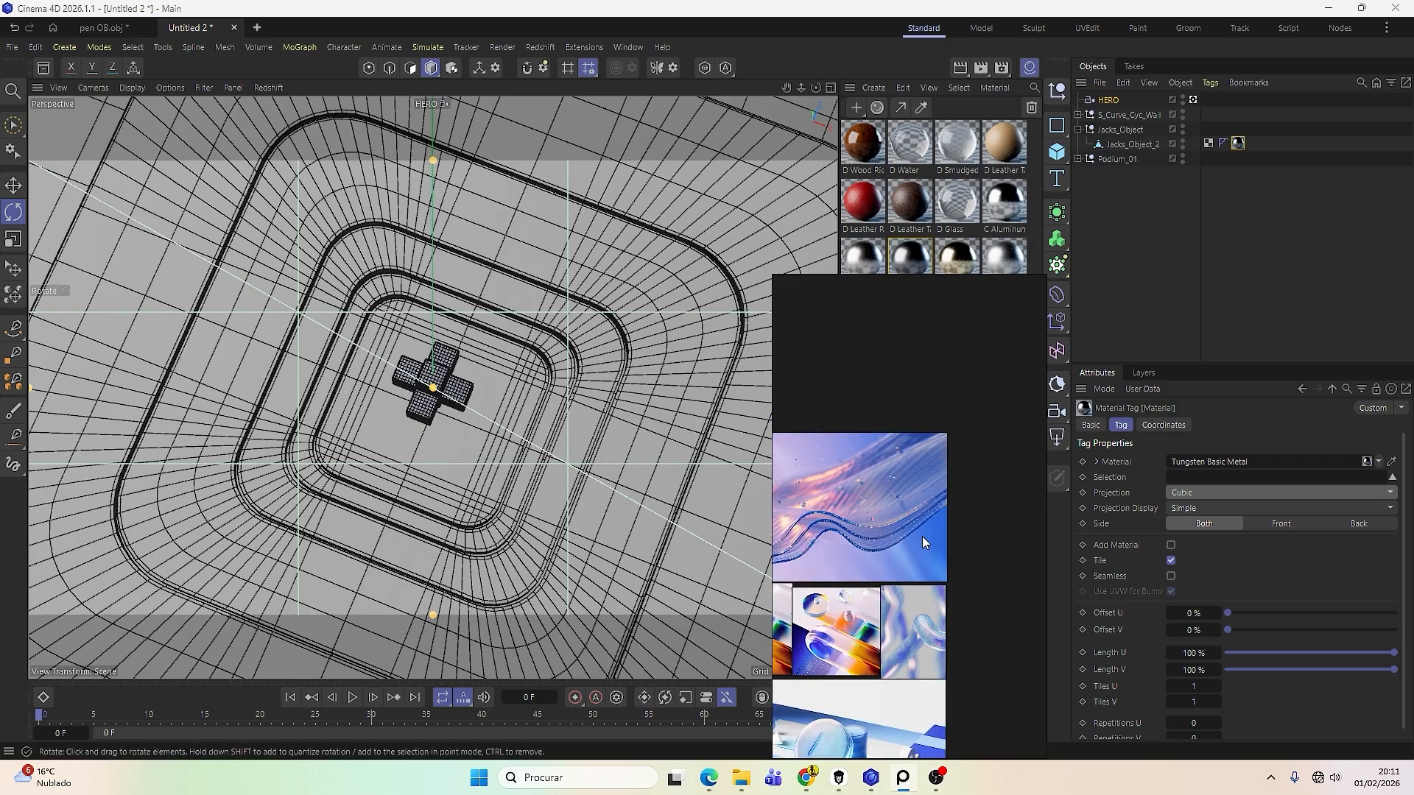
pyautogui.moveTo(804, 591); pyautogui.dragTo(918, 562, button='middle')
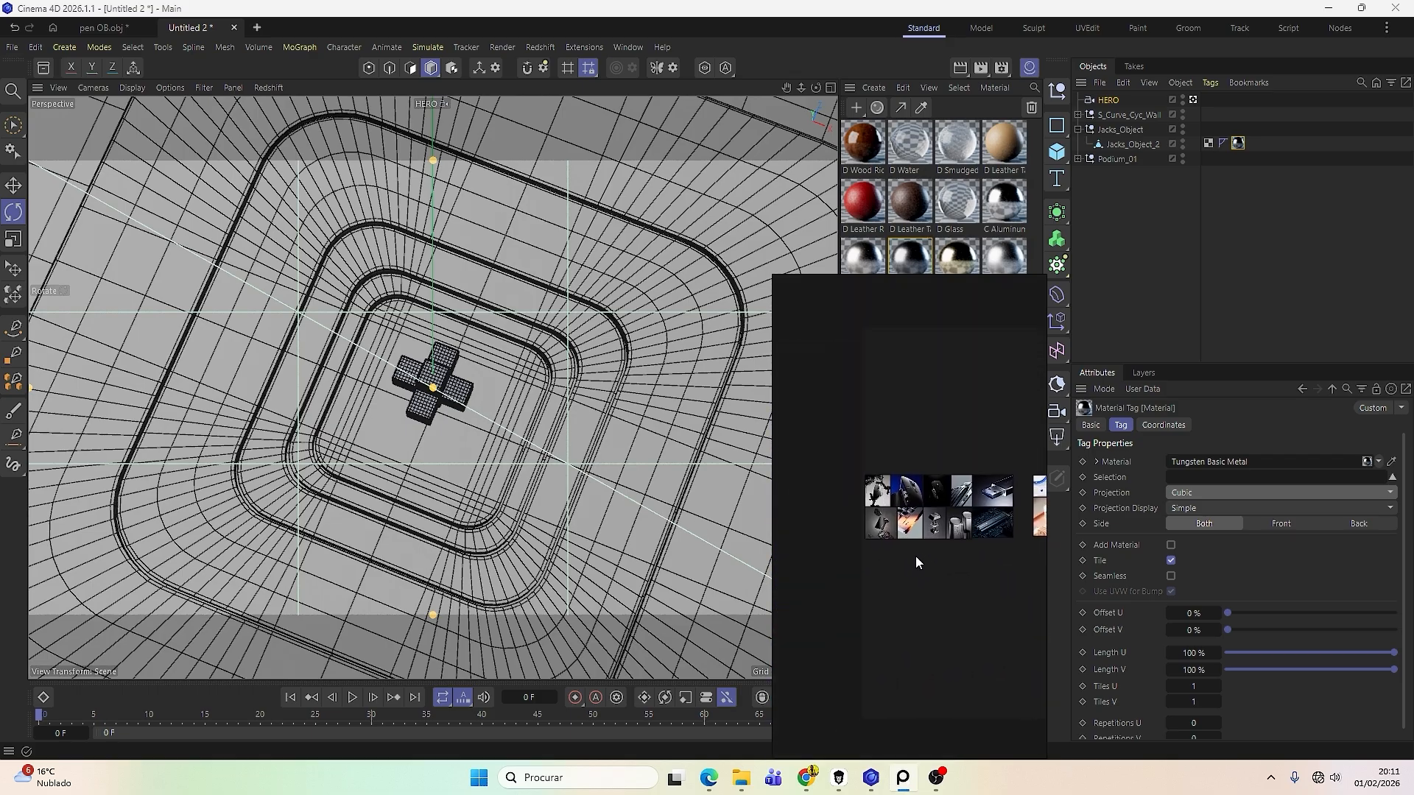
pyautogui.scroll(2, 916, 480)
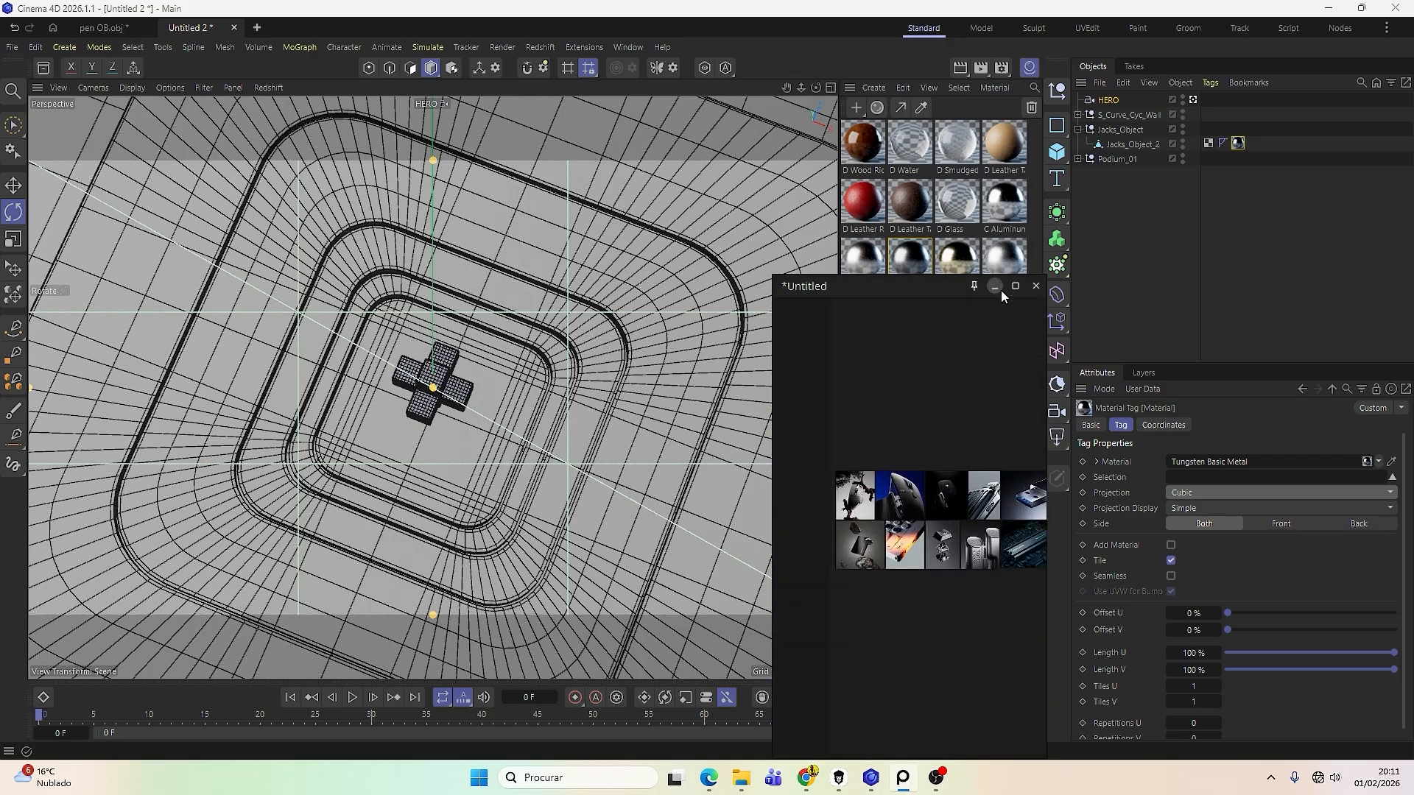
pyautogui.click(1000, 290)
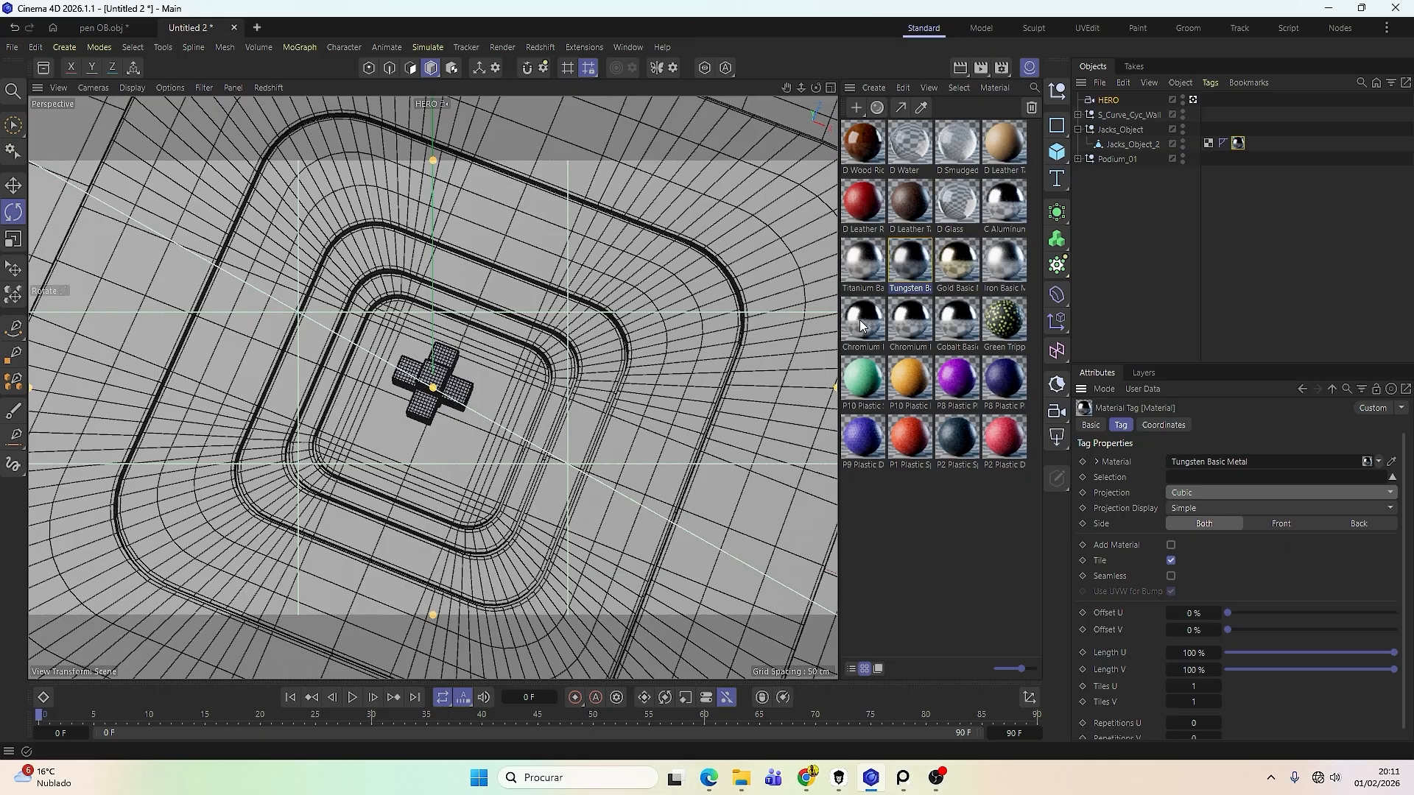
# Apply Iron Basic Metal to the whole Podium_01 group and Cobalt Basic Metal to the podium's innermost tier.
pyautogui.moveTo(864, 324); pyautogui.dragTo(525, 384)
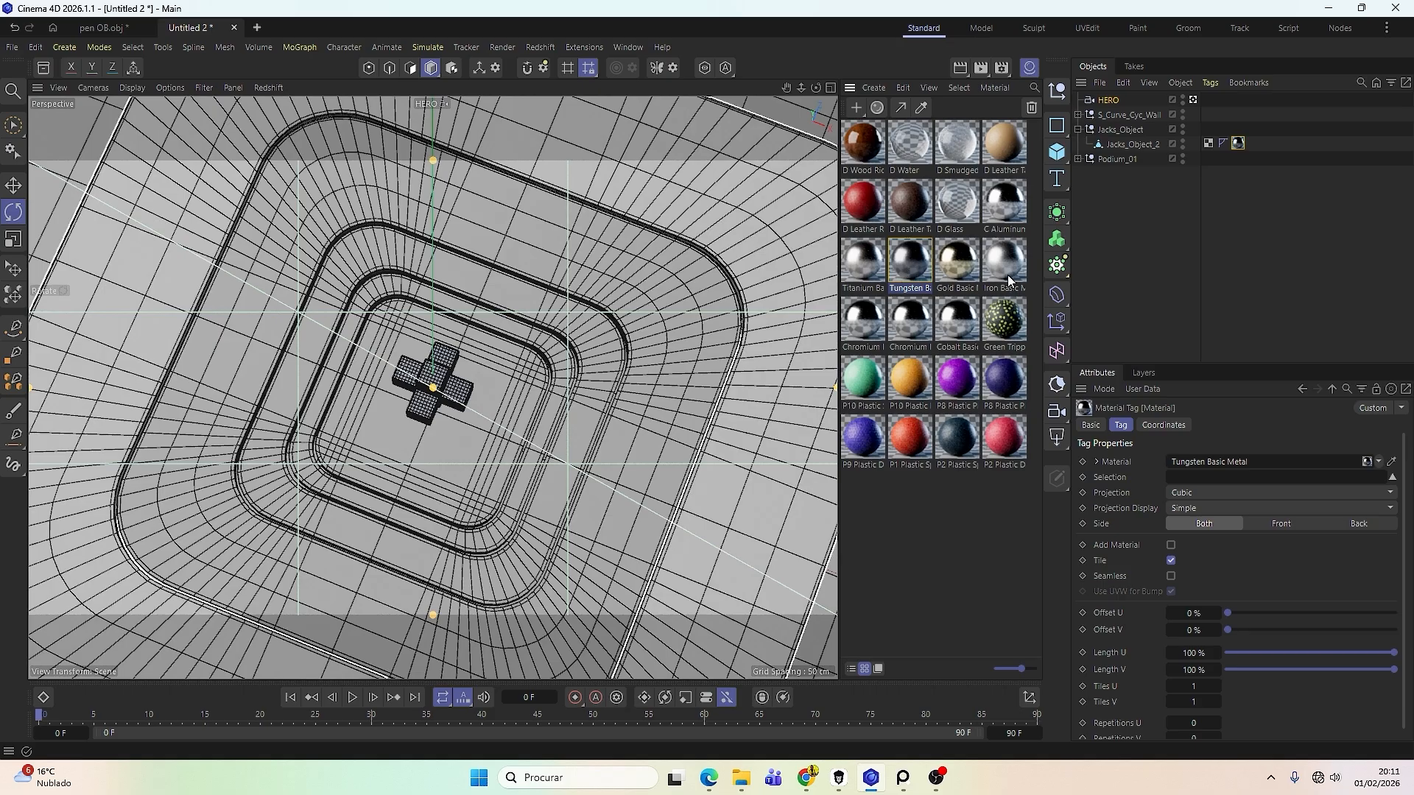
pyautogui.moveTo(1120, 164); pyautogui.dragTo(1121, 160)
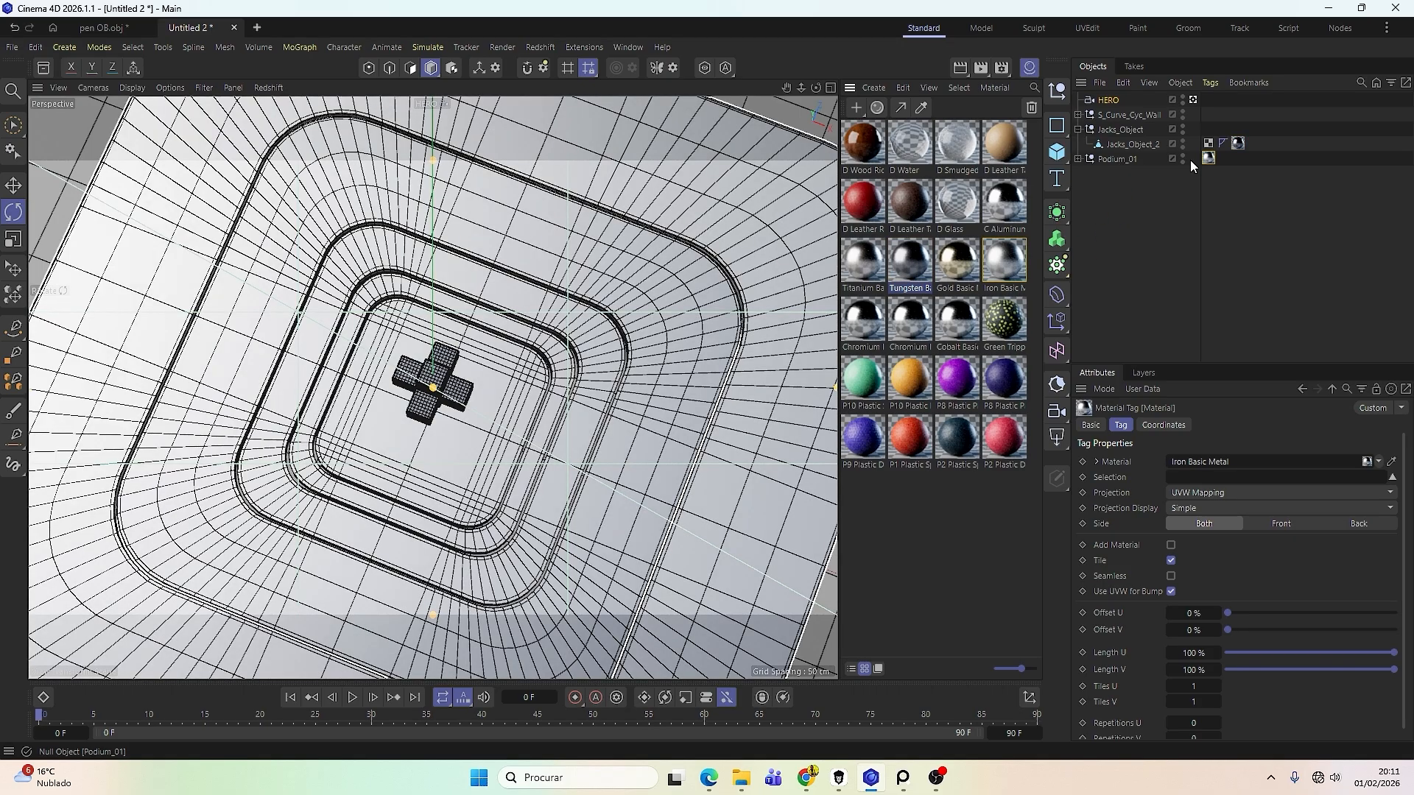
pyautogui.click(912, 324)
pyautogui.moveTo(779, 387); pyautogui.dragTo(441, 427)
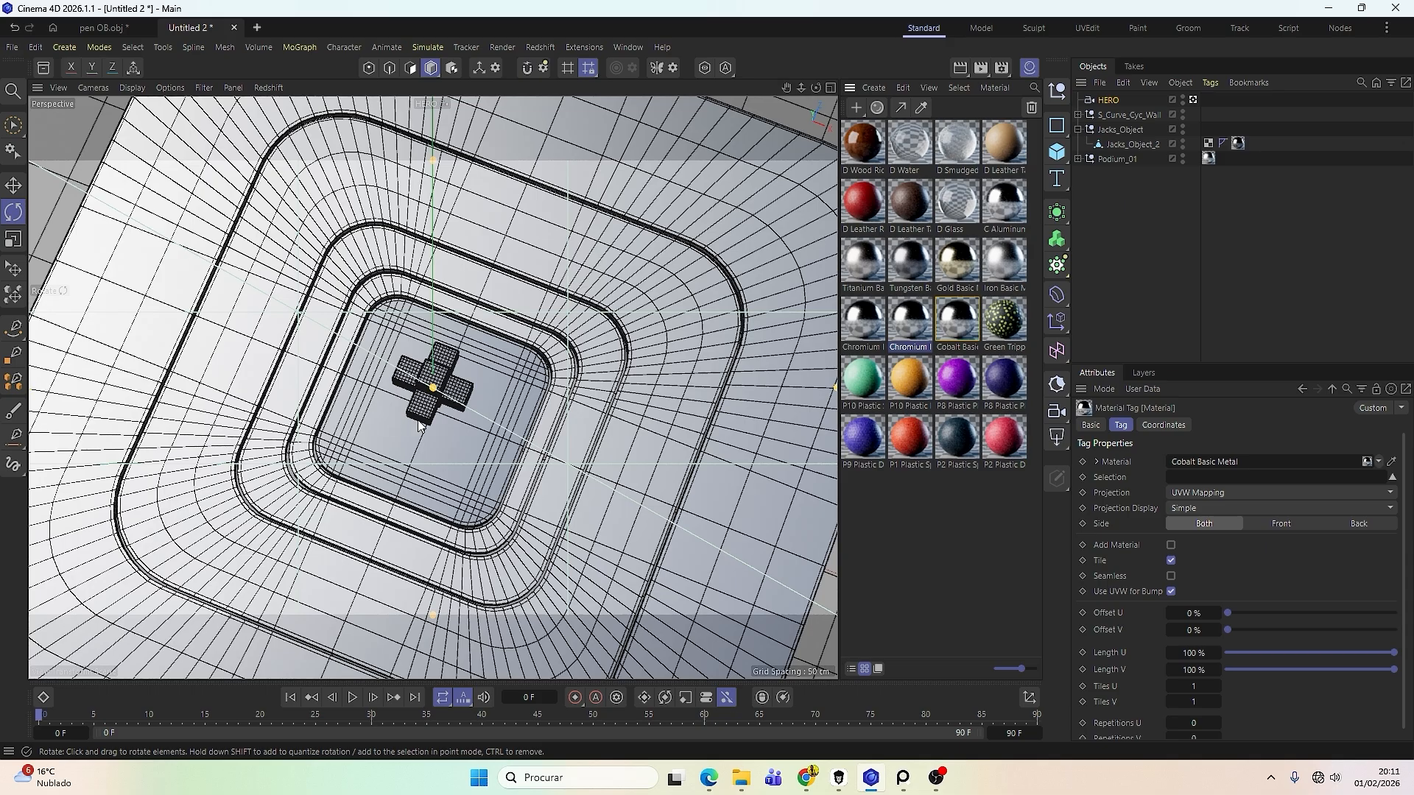
# Hide the material library and open the Redshift RenderView to render the HERO camera's view.
pyautogui.click(1030, 67)
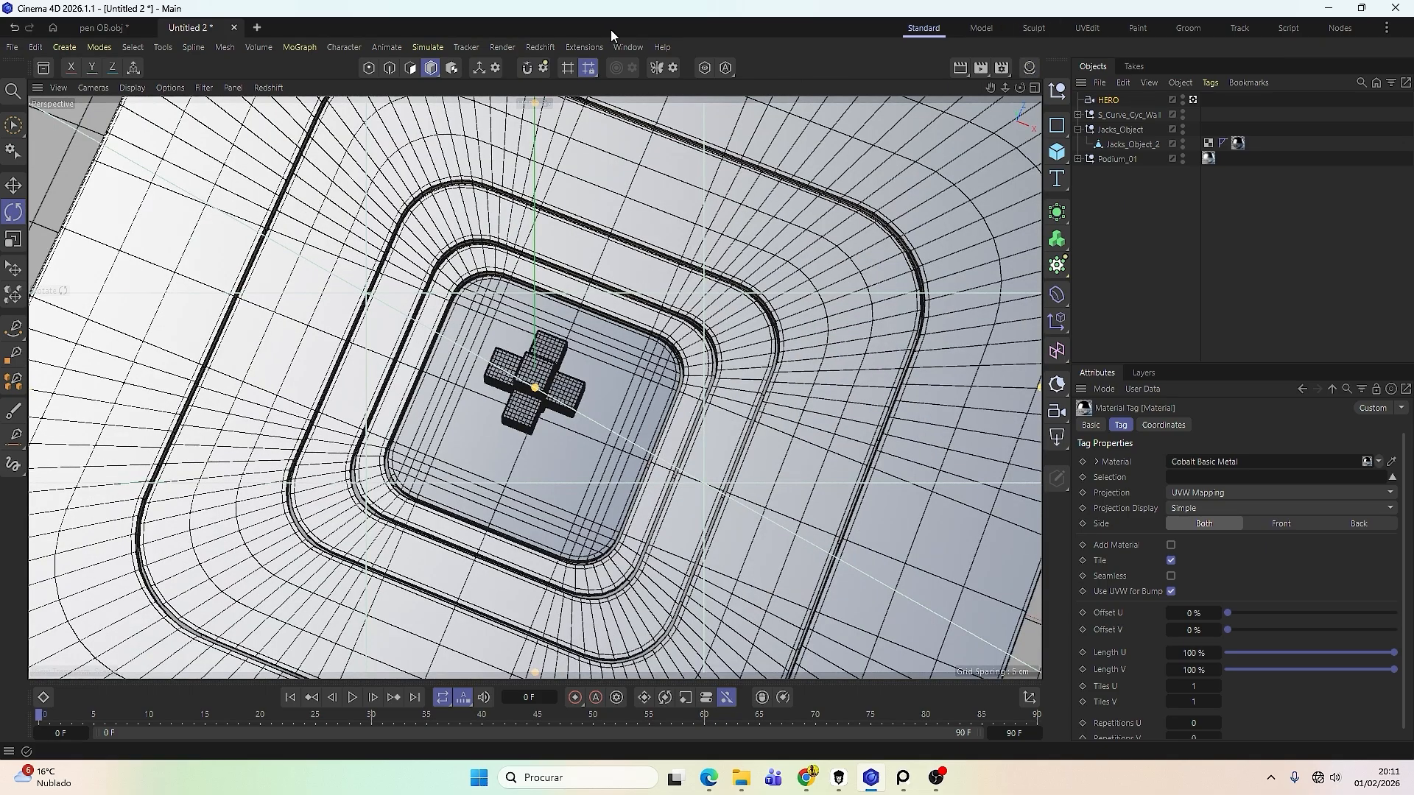
pyautogui.click(540, 48)
pyautogui.click(585, 168)
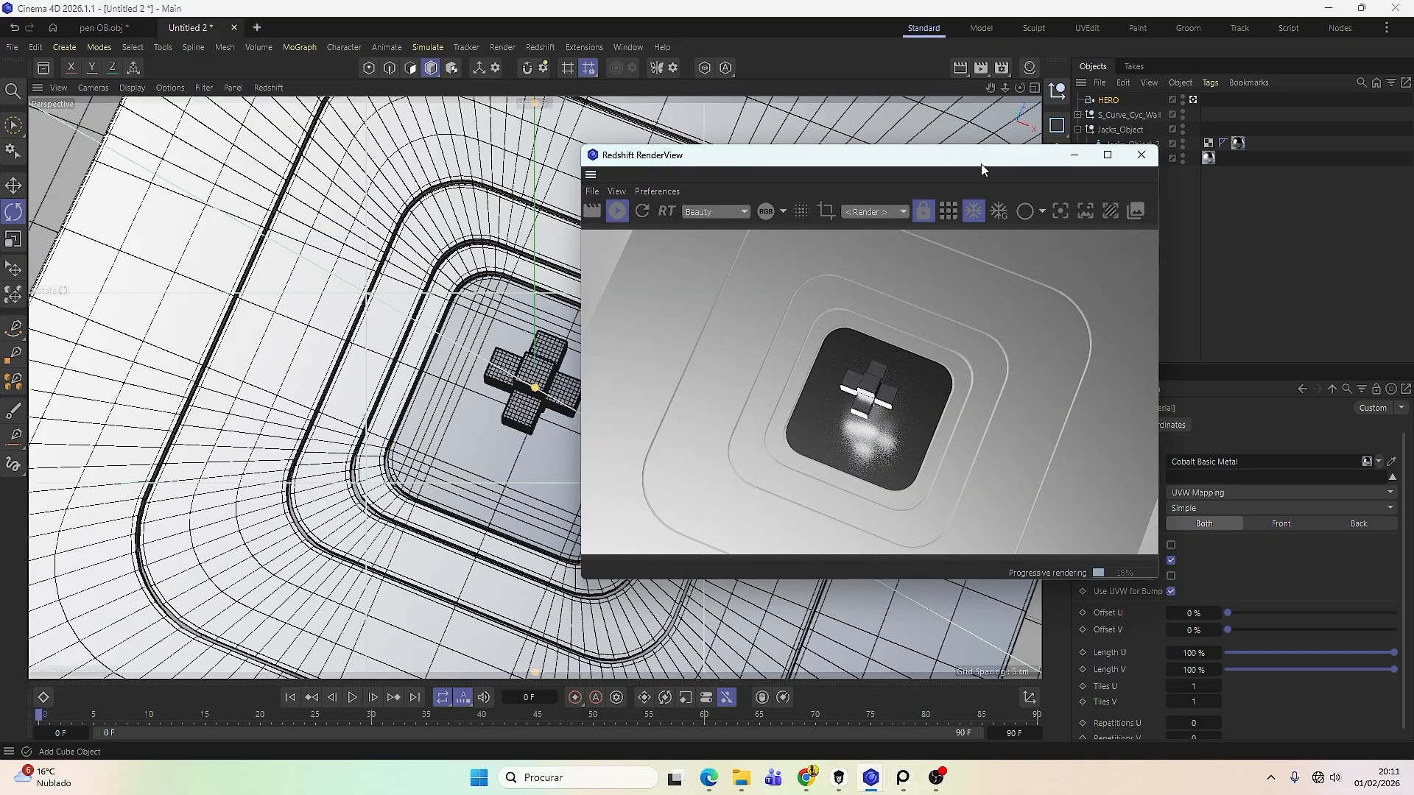
# Place the Redshift RenderView beside the main window and rebalance the layout to give the viewport more width.
pyautogui.moveTo(981, 170); pyautogui.dragTo(4, 274)
pyautogui.click(900, 196)
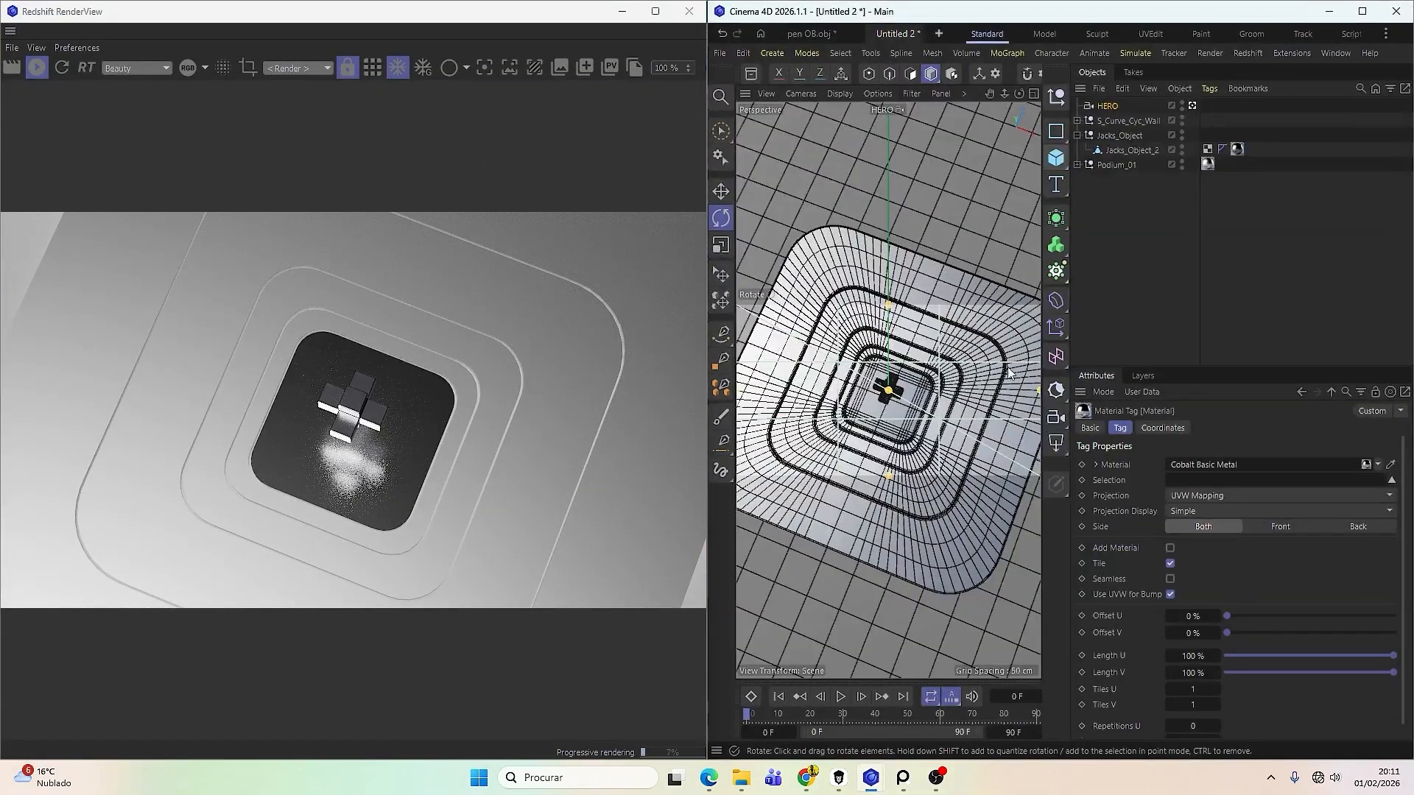
pyautogui.moveTo(1069, 320); pyautogui.dragTo(1214, 321)
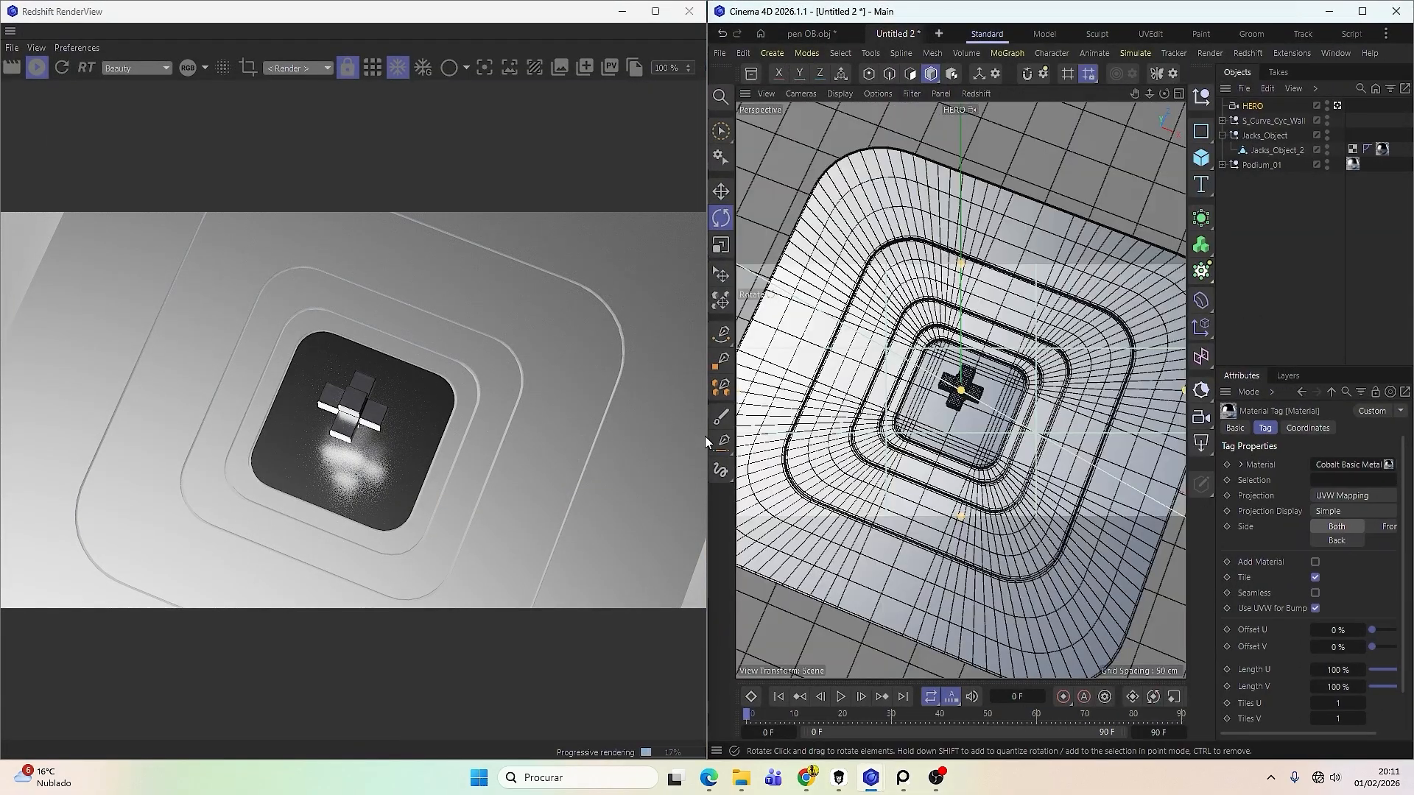
pyautogui.moveTo(704, 436); pyautogui.dragTo(530, 469)
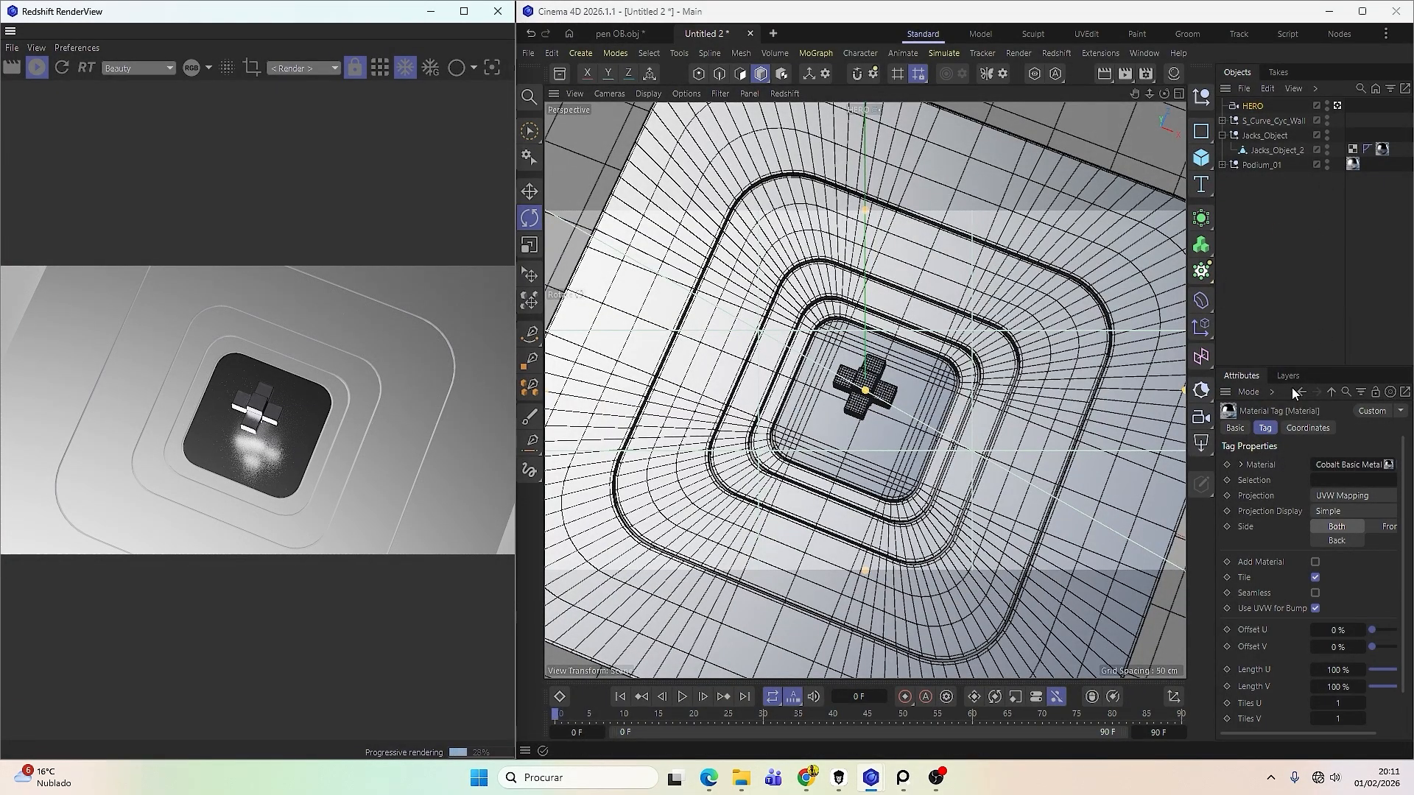
# Reframe the HERO camera into a close, corner-on view of the cross-shaped Jacks object.
pyautogui.scroll(6, 997, 352)
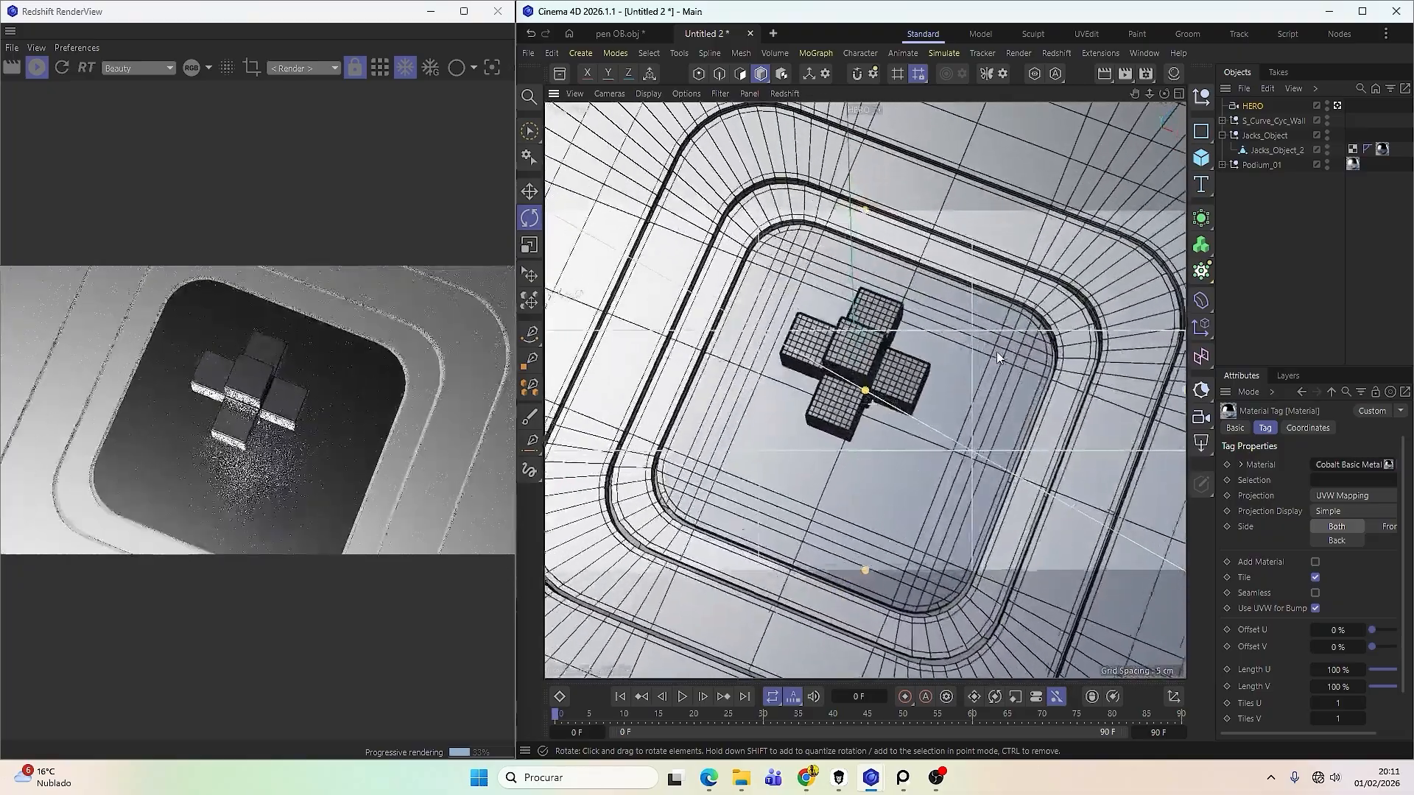
pyautogui.scroll(2, 997, 355)
pyautogui.moveTo(865, 436)
pyautogui.keyDown('alt'); pyautogui.mouseDown()
pyautogui.moveTo(873, 384)
pyautogui.moveTo(838, 493)
pyautogui.moveTo(811, 442)
pyautogui.moveTo(827, 478)
pyautogui.moveTo(826, 447)
pyautogui.moveTo(857, 436)
pyautogui.moveTo(862, 466)
pyautogui.moveTo(904, 421)
pyautogui.moveTo(873, 453)
pyautogui.moveTo(870, 395)
pyautogui.moveTo(868, 559)
pyautogui.moveTo(877, 471)
pyautogui.moveTo(836, 539)
pyautogui.moveTo(838, 507)
pyautogui.moveTo(855, 511)
pyautogui.moveTo(877, 488)
pyautogui.mouseUp(); pyautogui.keyUp('alt')
pyautogui.keyDown('alt'); pyautogui.moveTo(878, 483); pyautogui.dragTo(890, 475, button='right'); pyautogui.keyUp('alt')
pyautogui.moveTo(891, 480)
pyautogui.keyDown('alt'); pyautogui.mouseDown()
pyautogui.moveTo(905, 479)
pyautogui.moveTo(897, 508)
pyautogui.moveTo(894, 458)
pyautogui.mouseUp(); pyautogui.keyUp('alt')
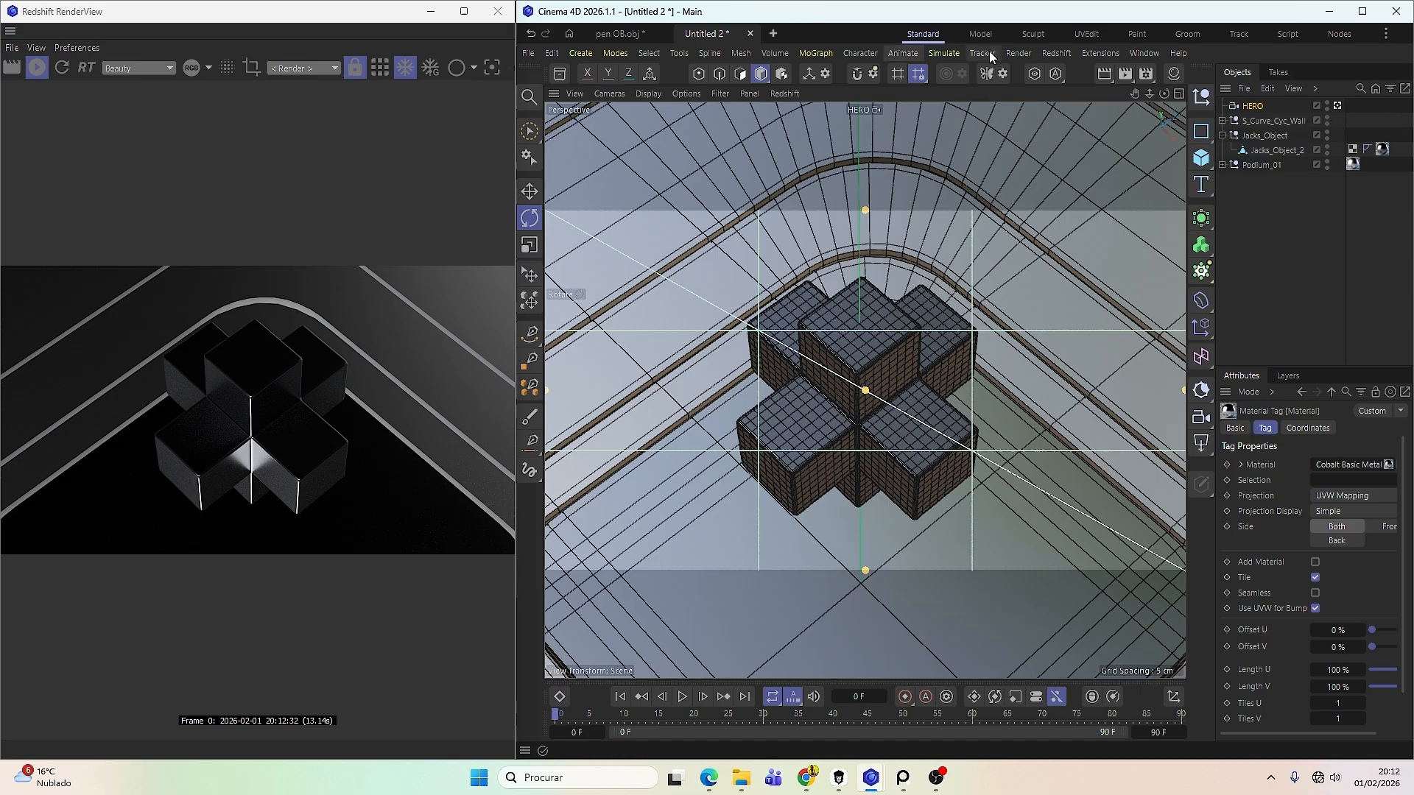
# Add a Redshift Area Light to the scene.
pyautogui.click(1046, 53)
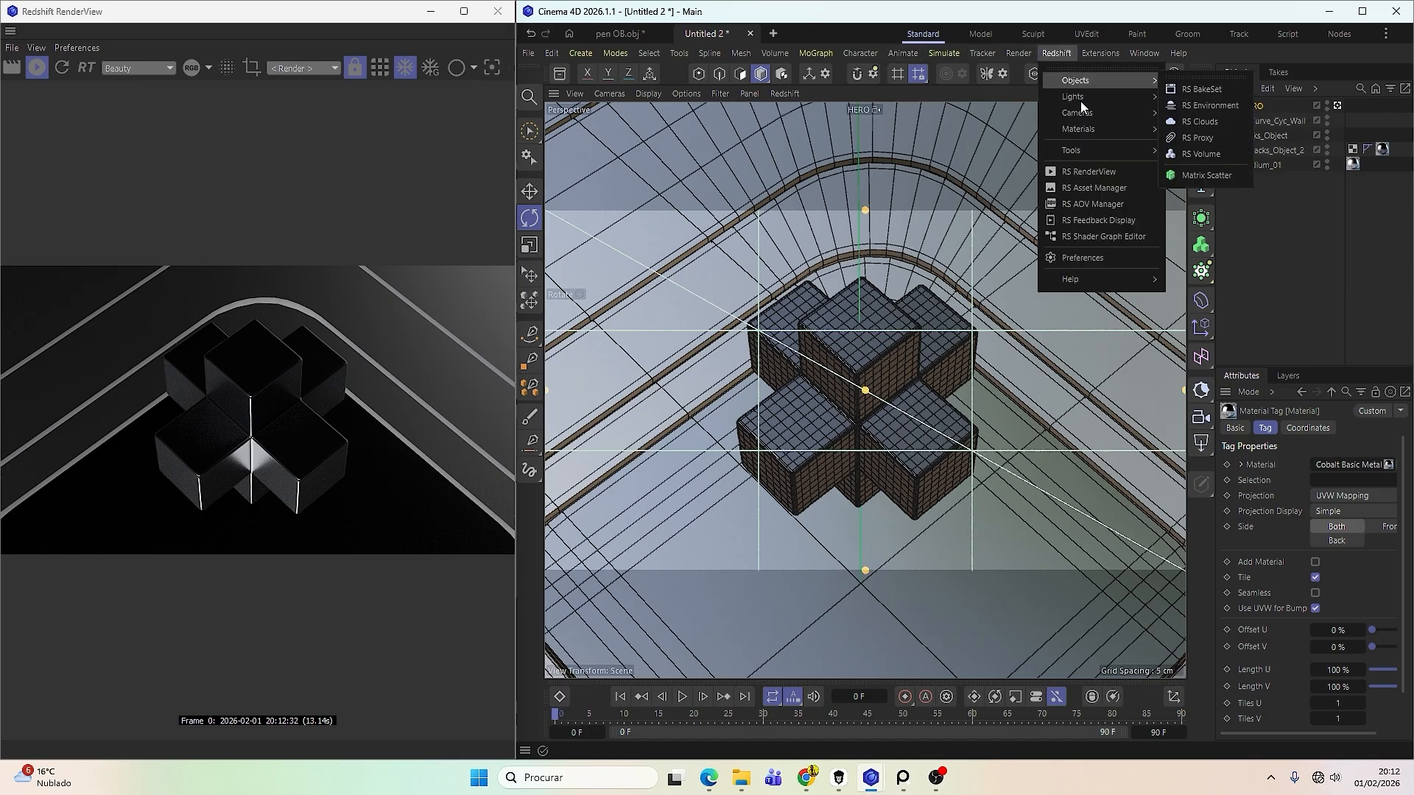
pyautogui.moveTo(1087, 95)
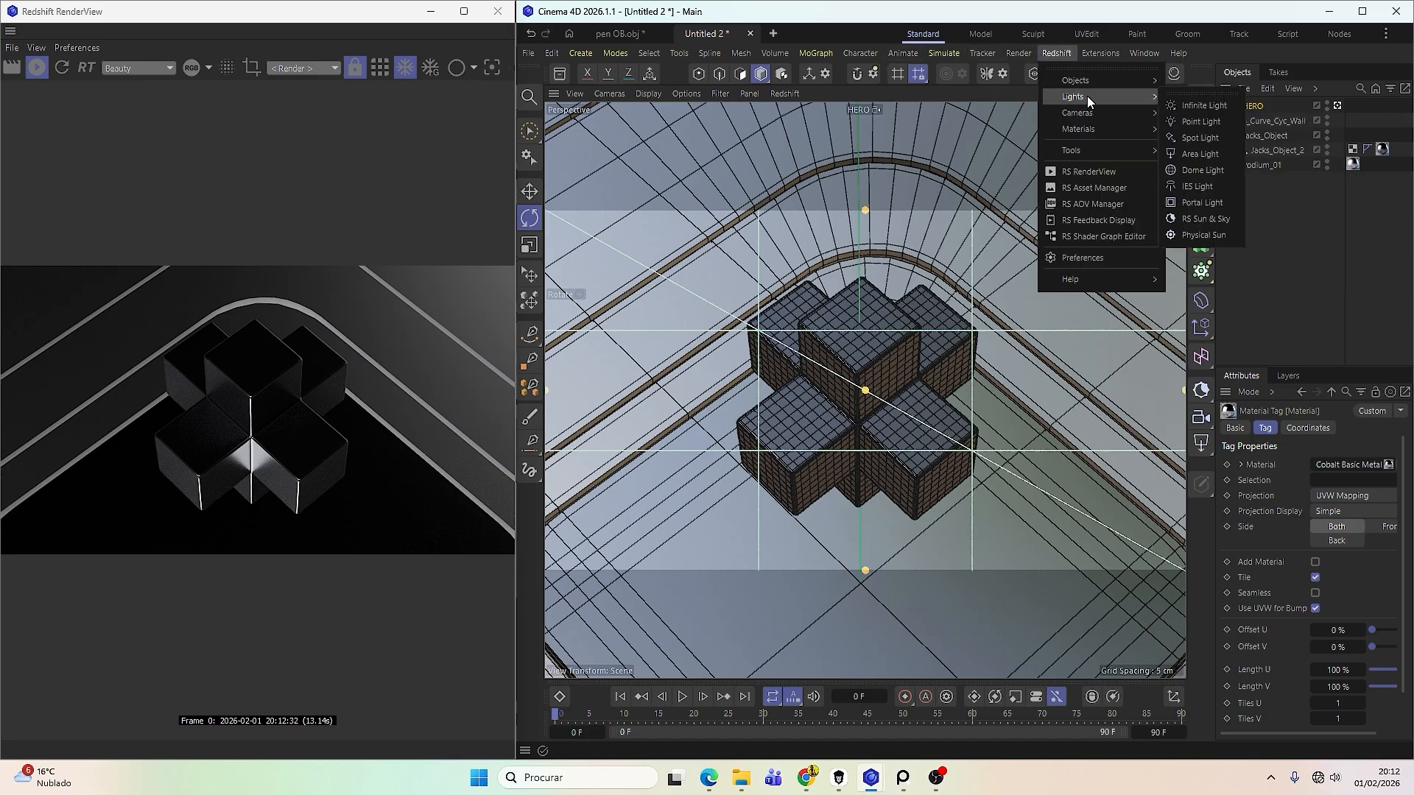
pyautogui.click(1200, 153)
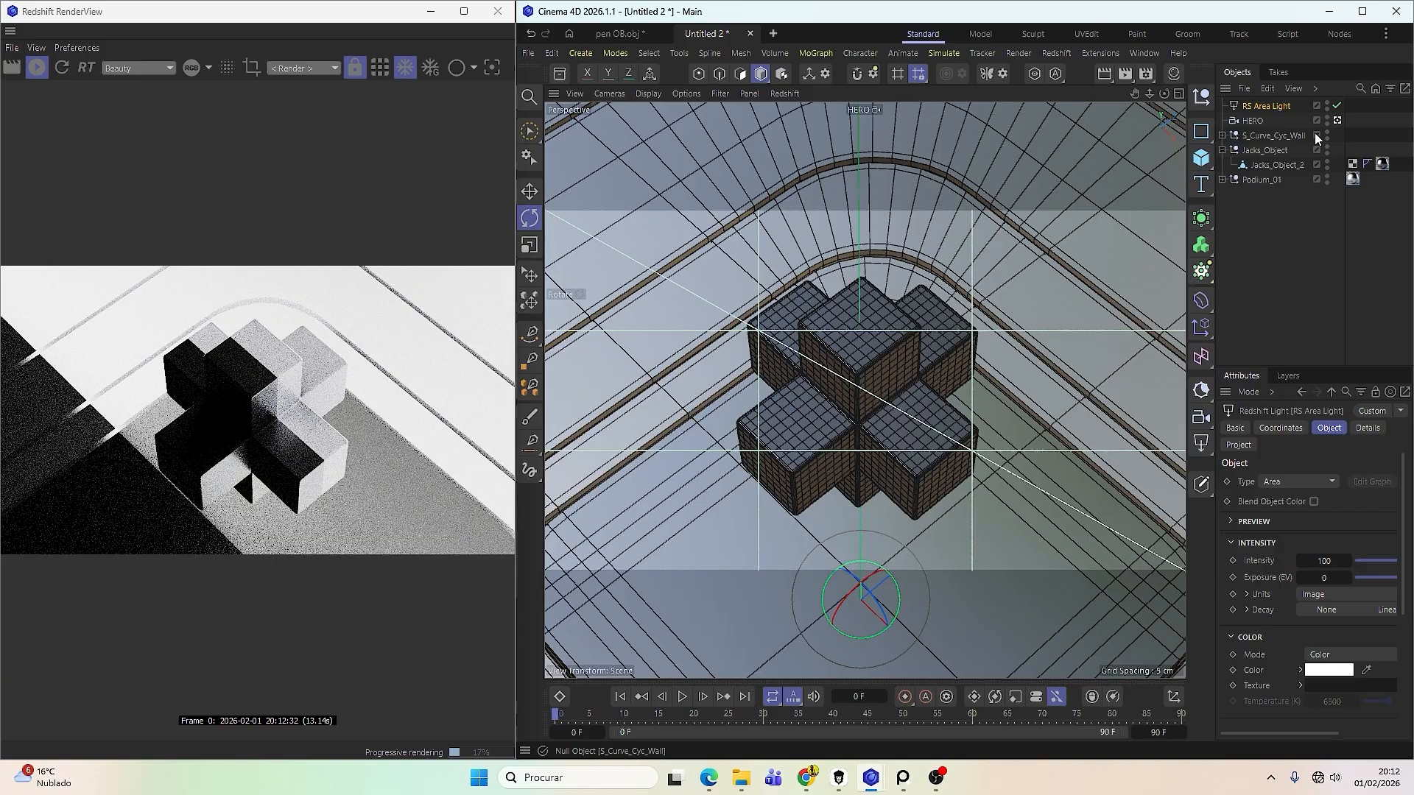
# Set the render preview to the HERO camera and view the podium and backdrop from outside through the default camera.
pyautogui.click(299, 69)
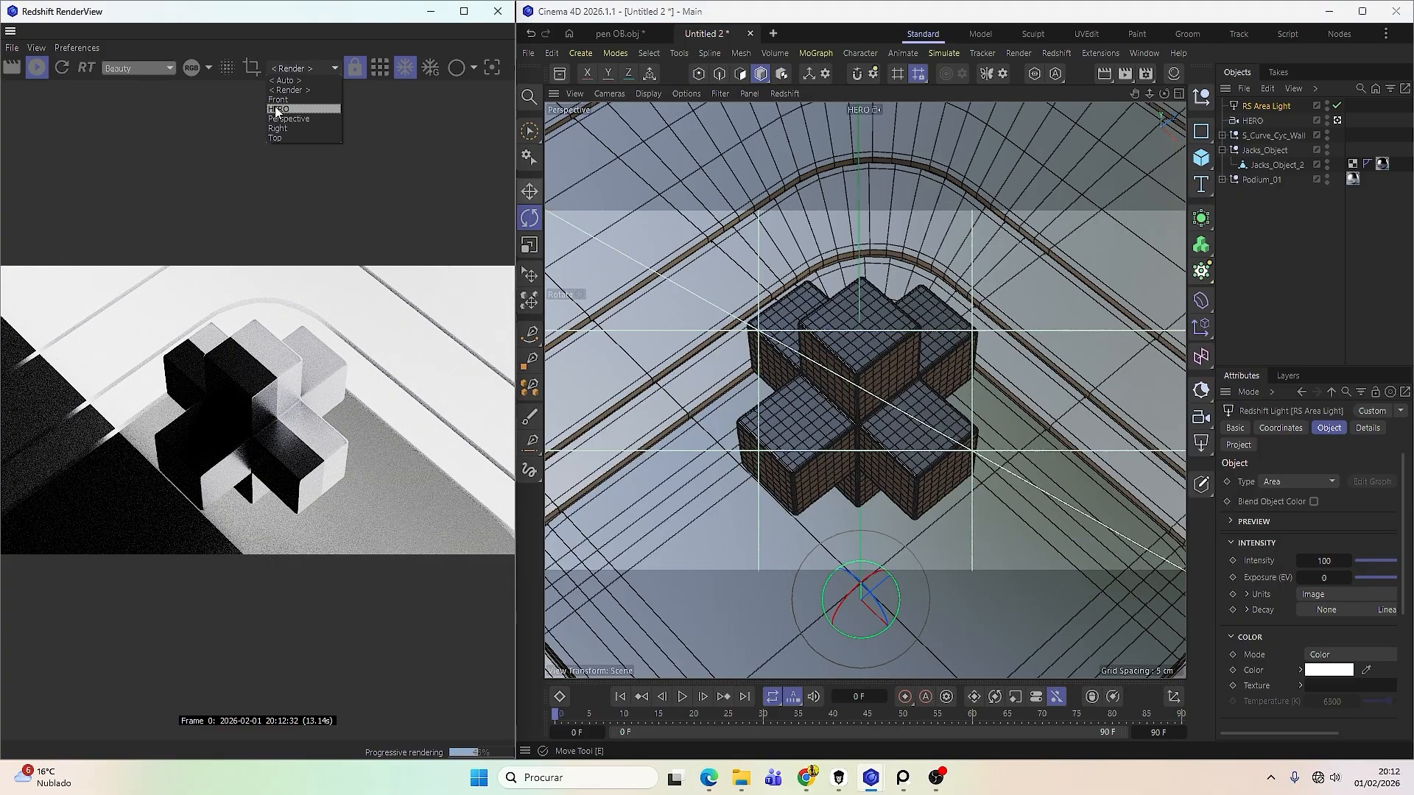
pyautogui.click(281, 109)
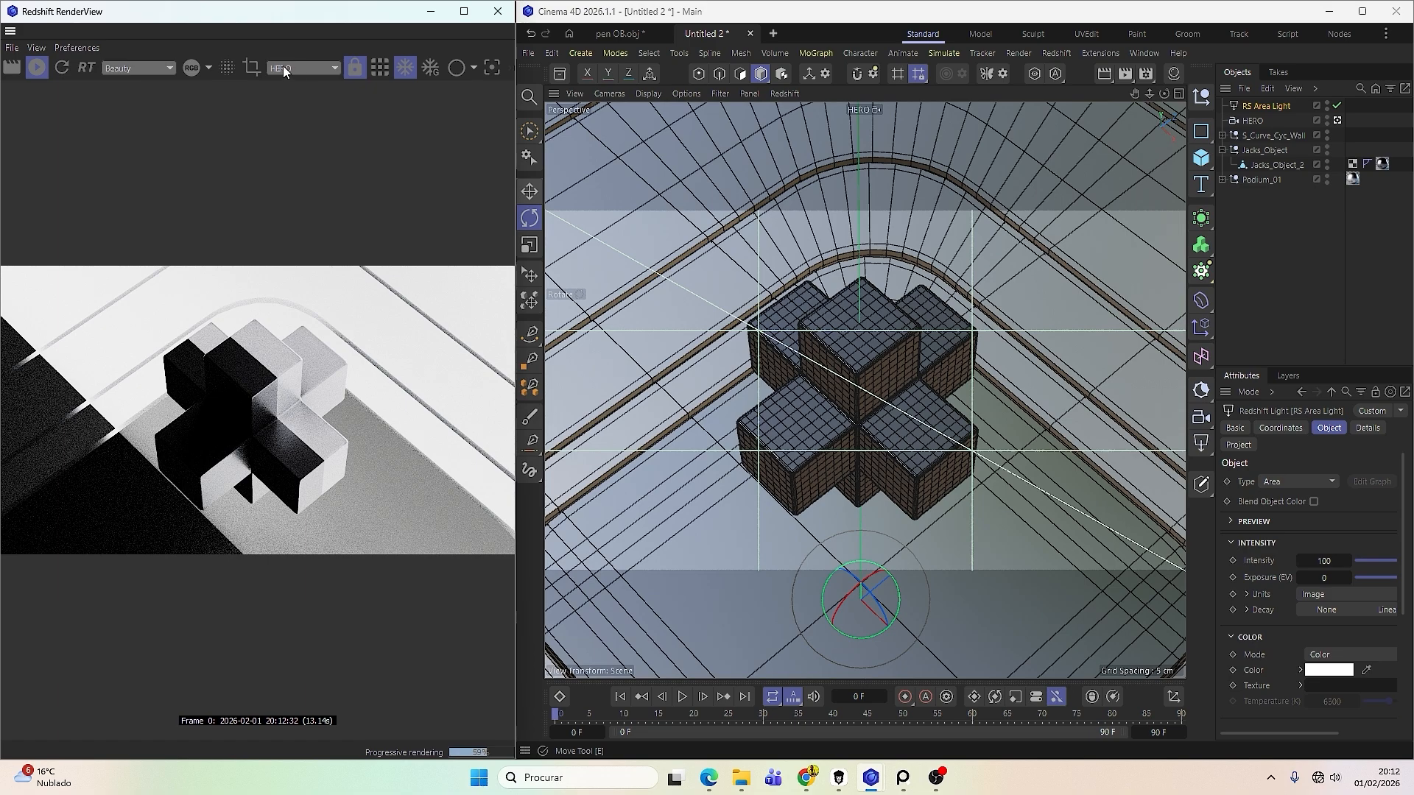
pyautogui.click(1338, 121)
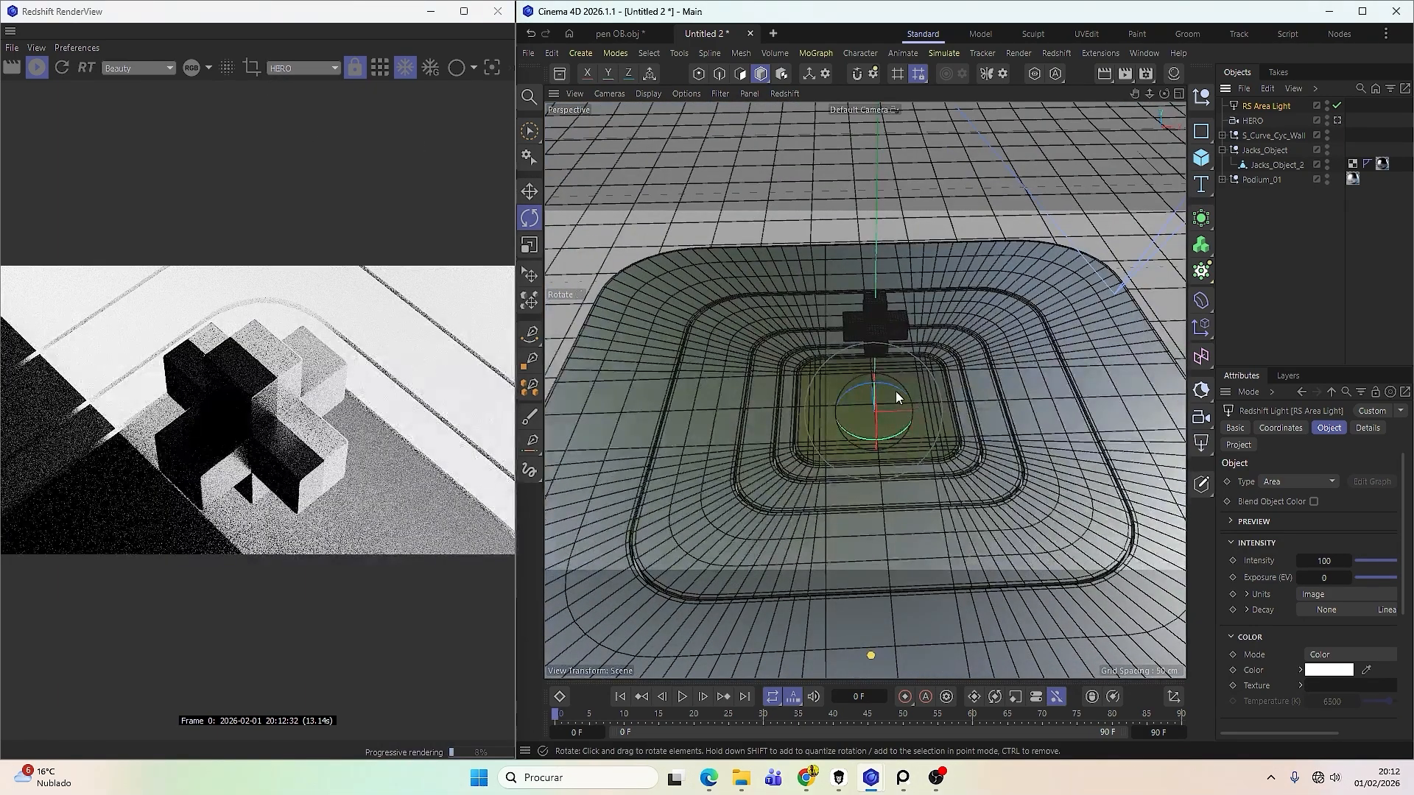
pyautogui.press('9')
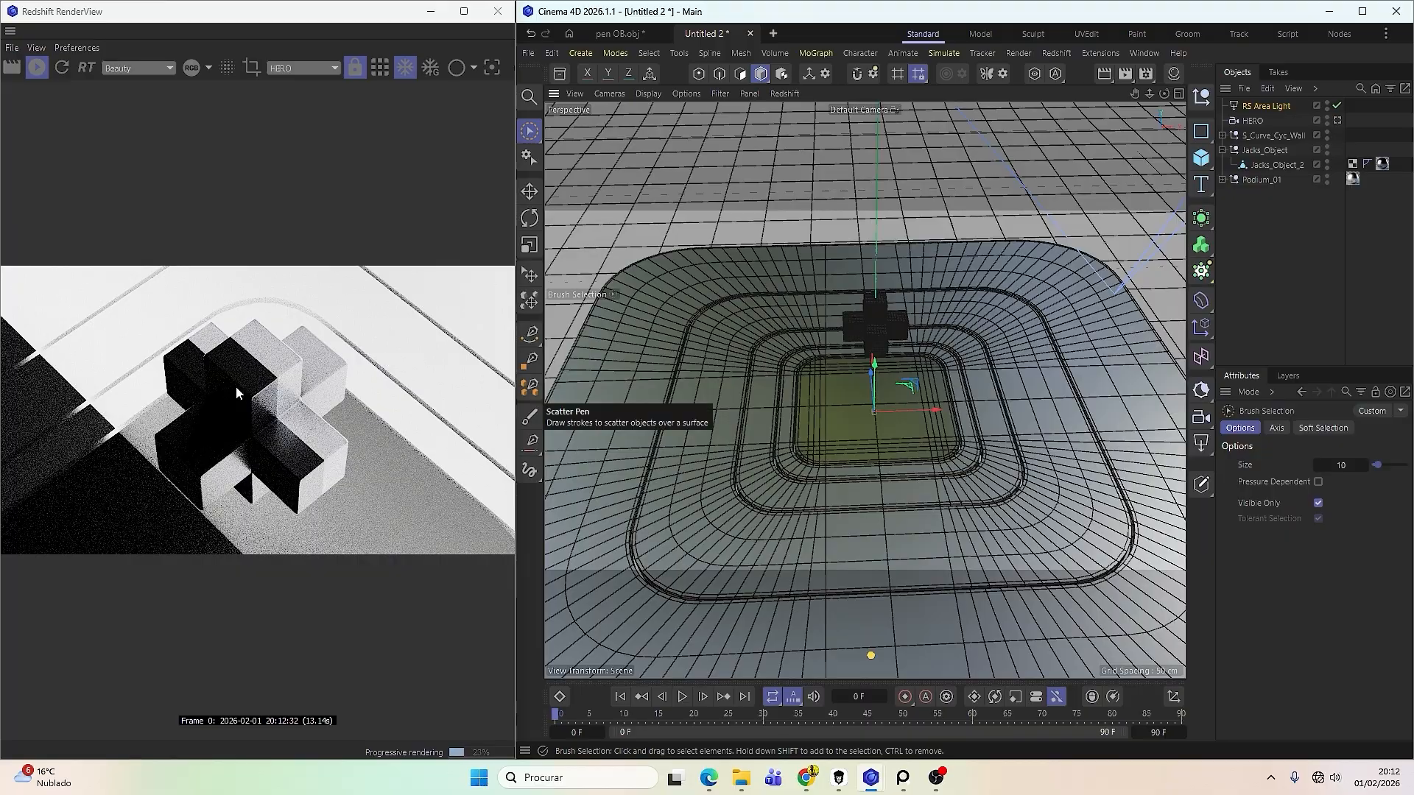
pyautogui.keyDown('alt'); pyautogui.moveTo(862, 423); pyautogui.dragTo(755, 404); pyautogui.keyUp('alt')
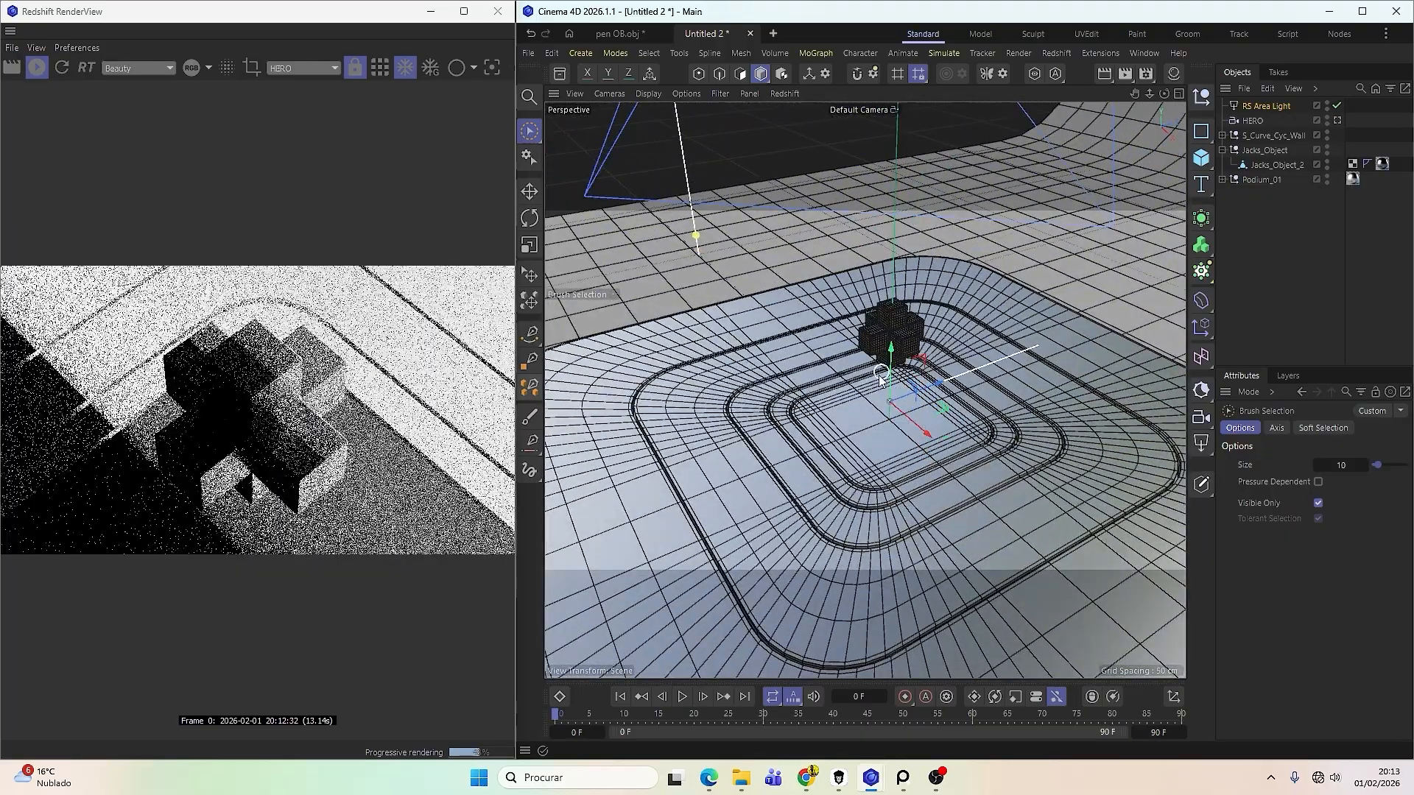
pyautogui.keyDown('alt'); pyautogui.moveTo(890, 383); pyautogui.dragTo(848, 407); pyautogui.keyUp('alt')
pyautogui.keyDown('alt'); pyautogui.moveTo(846, 403); pyautogui.dragTo(742, 479, button='right'); pyautogui.keyUp('alt')
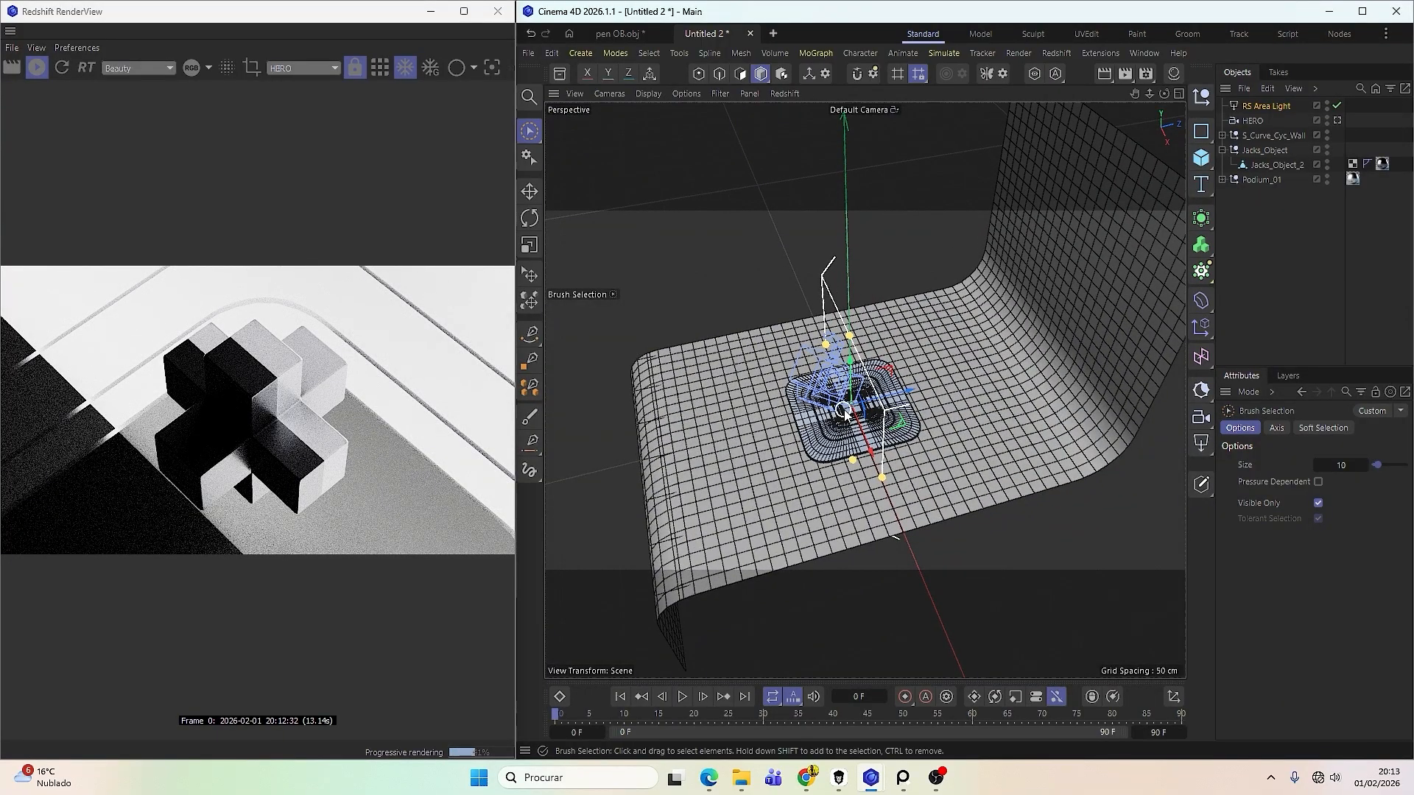
pyautogui.keyDown('alt'); pyautogui.moveTo(844, 412); pyautogui.dragTo(825, 442, button='right'); pyautogui.keyUp('alt')
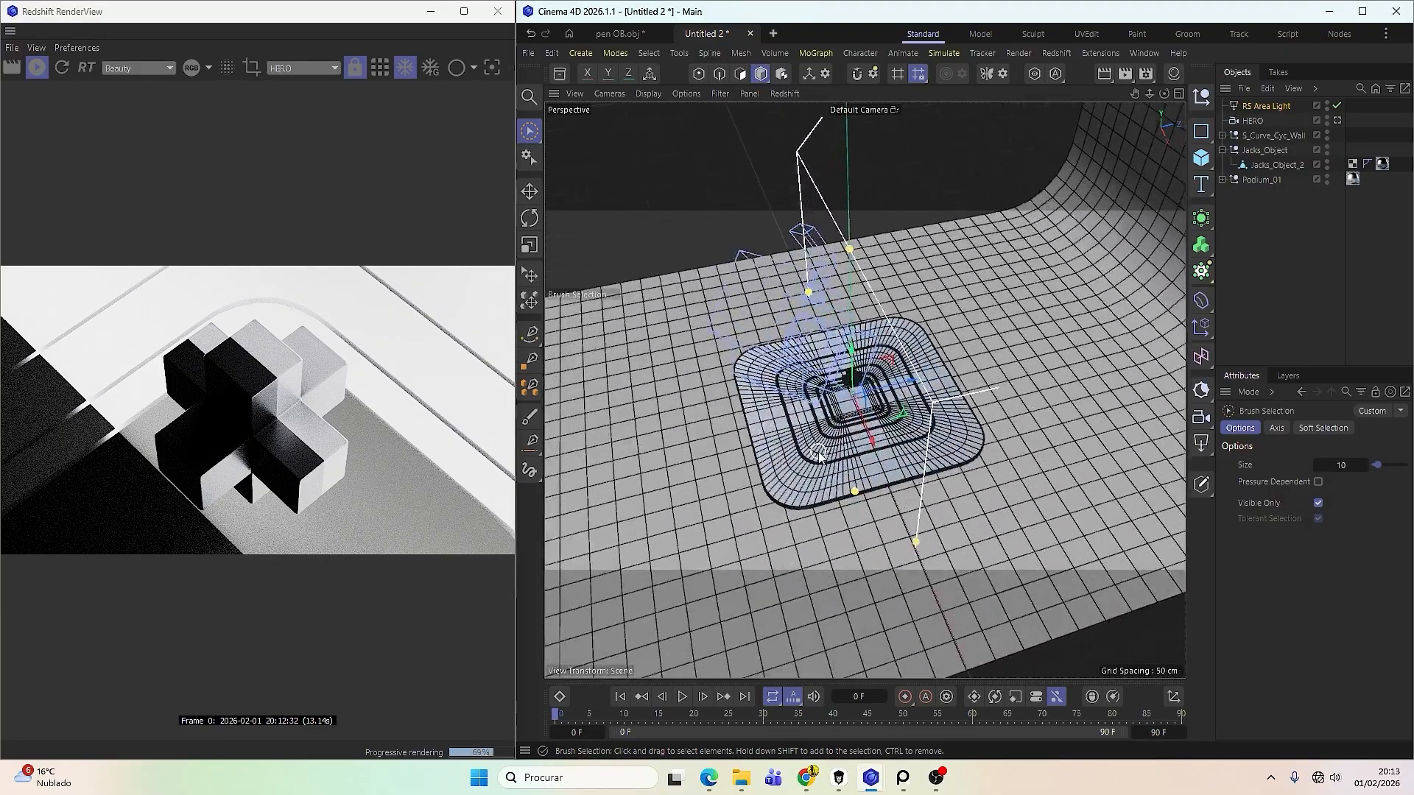
pyautogui.keyDown('alt'); pyautogui.moveTo(825, 443); pyautogui.dragTo(869, 405); pyautogui.keyUp('alt')
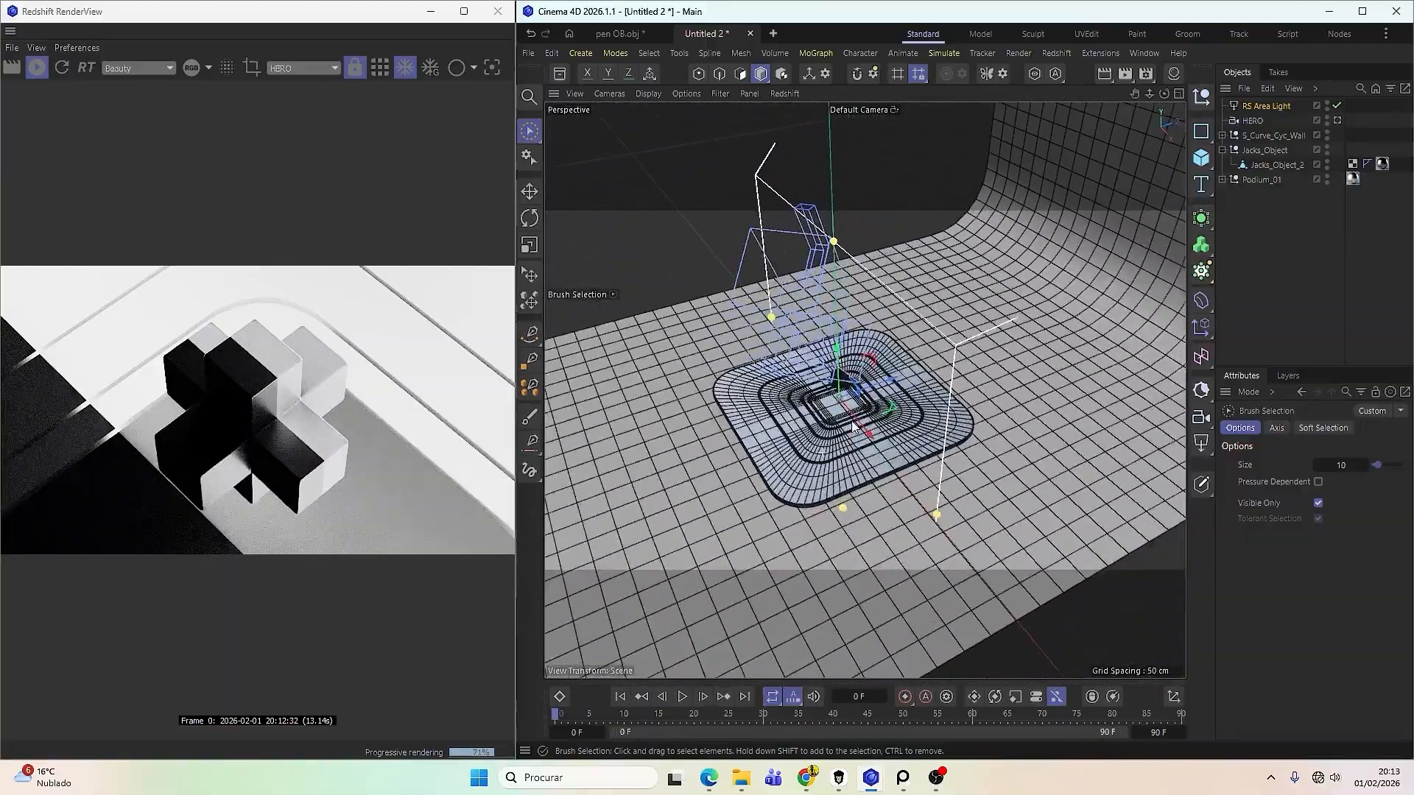
# Add a default 200 cm cube as a size reference and frame it together with the scene.
pyautogui.click(1200, 157)
pyautogui.press('h')
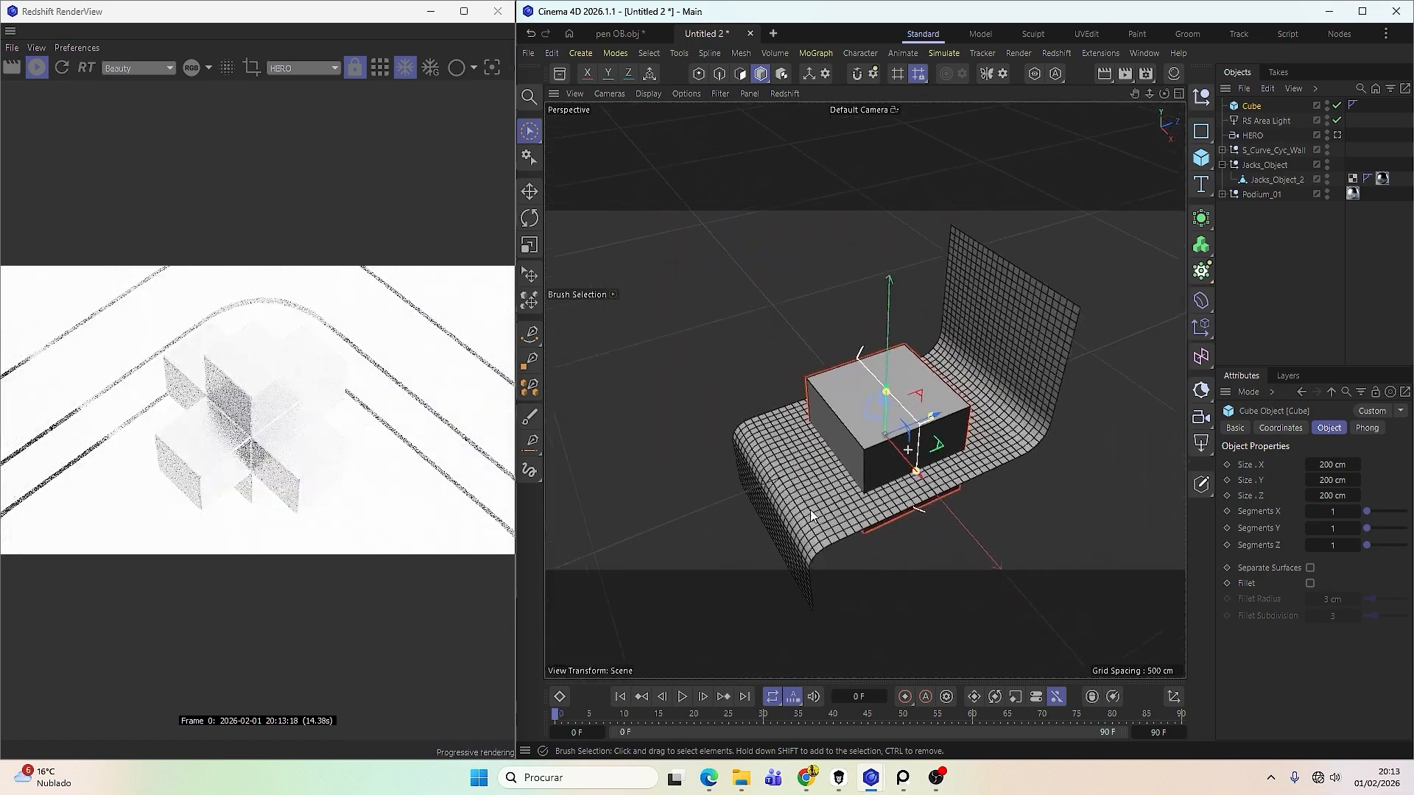
pyautogui.keyDown('alt'); pyautogui.moveTo(810, 516); pyautogui.dragTo(973, 386); pyautogui.keyUp('alt')
pyautogui.keyDown('alt'); pyautogui.moveTo(856, 361); pyautogui.dragTo(806, 388); pyautogui.keyUp('alt')
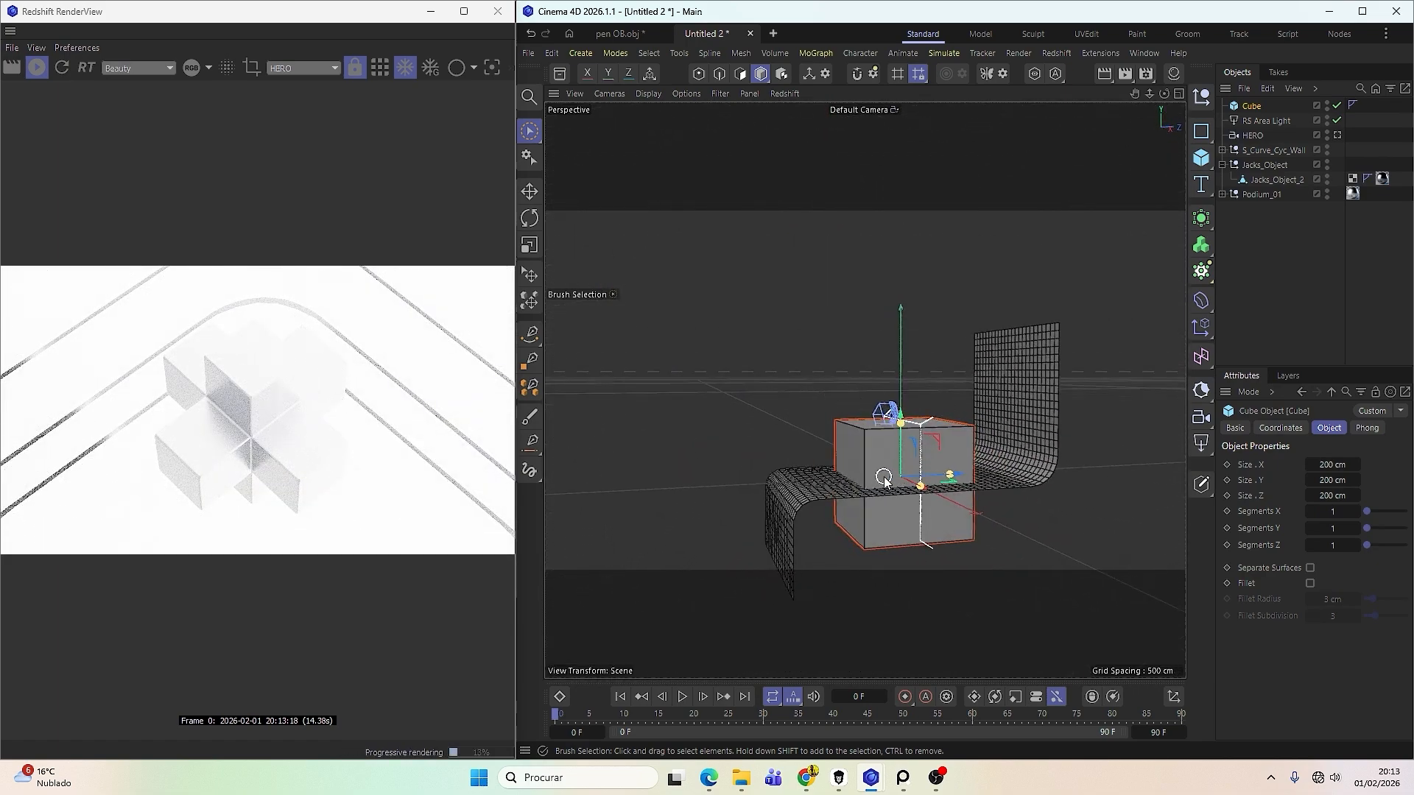
pyautogui.keyDown('alt'); pyautogui.moveTo(904, 474); pyautogui.dragTo(944, 407); pyautogui.keyUp('alt')
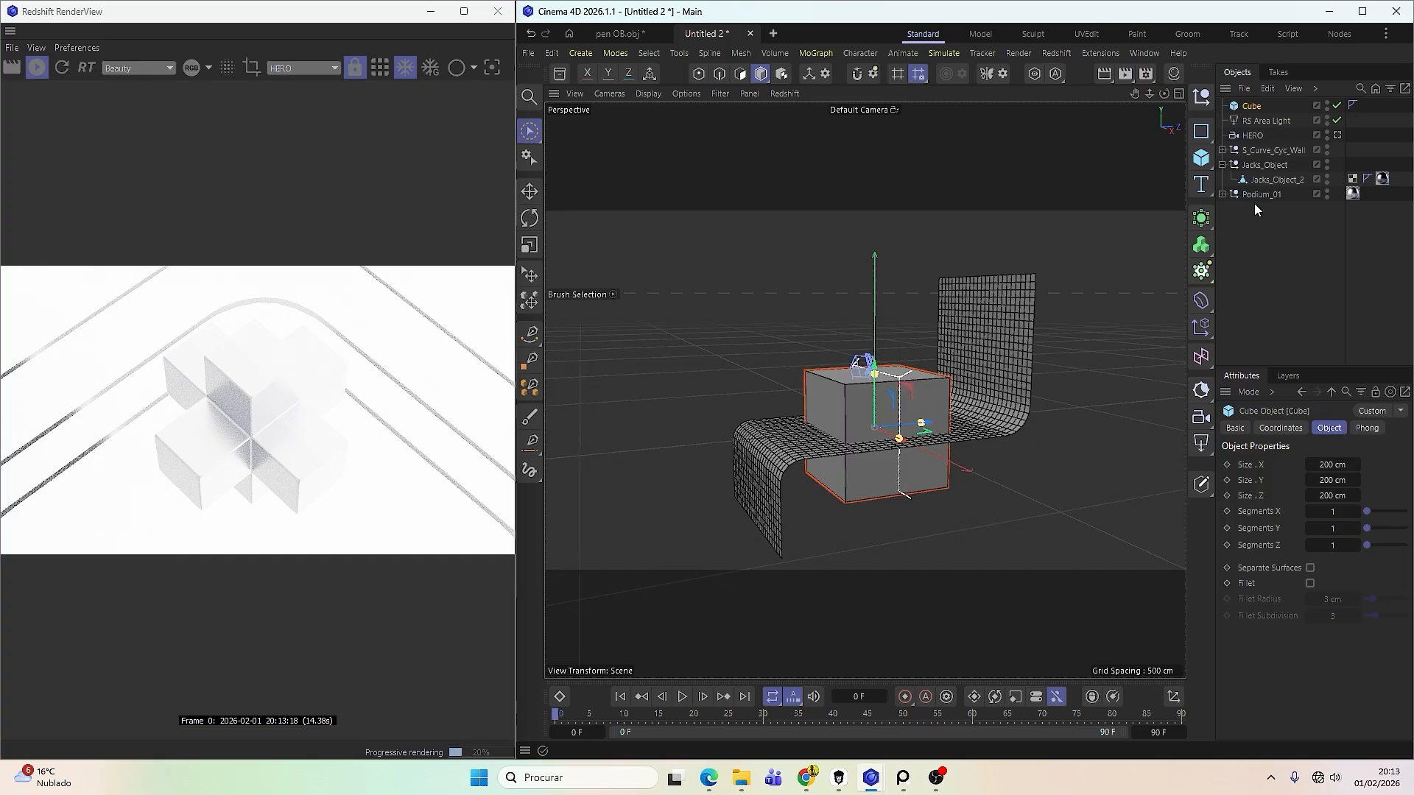
# Group S_Curve_Cyc_Wall, Jacks_Object and Podium_01 under one null and name it CENÁRIO.
pyautogui.click(1223, 165)
pyautogui.moveTo(1282, 228); pyautogui.dragTo(1233, 142)
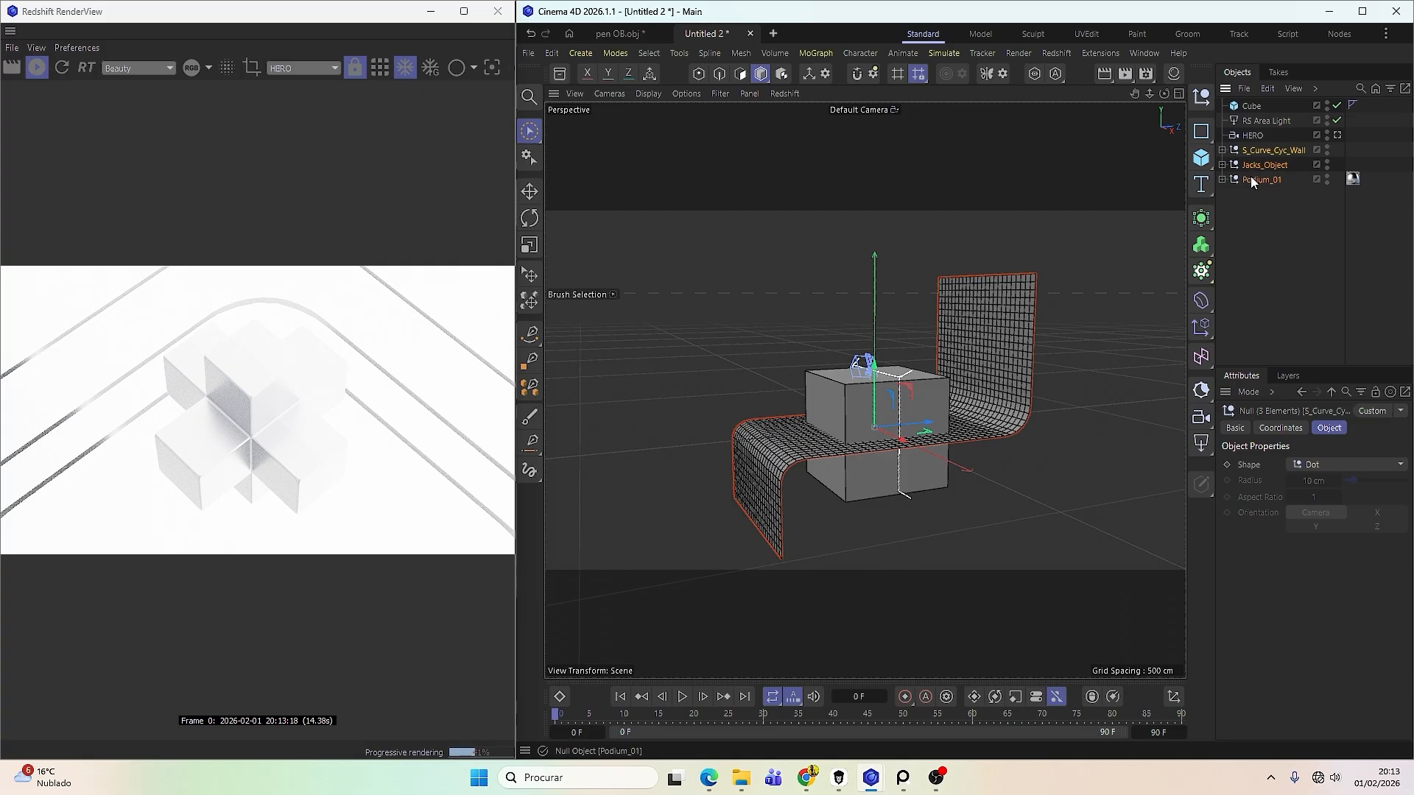
pyautogui.hotkey('alt', 'g')
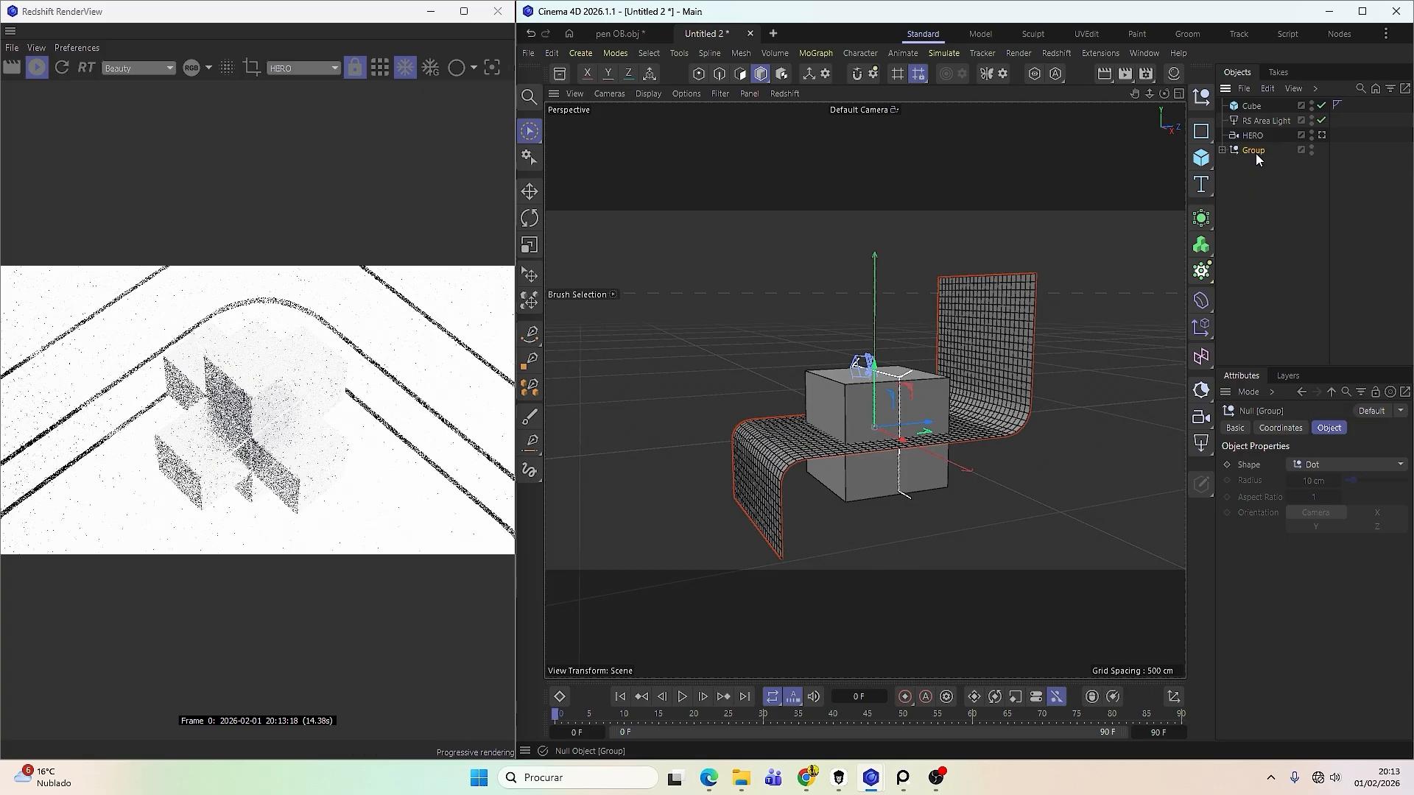
pyautogui.doubleClick(1256, 150)
pyautogui.write('CE')
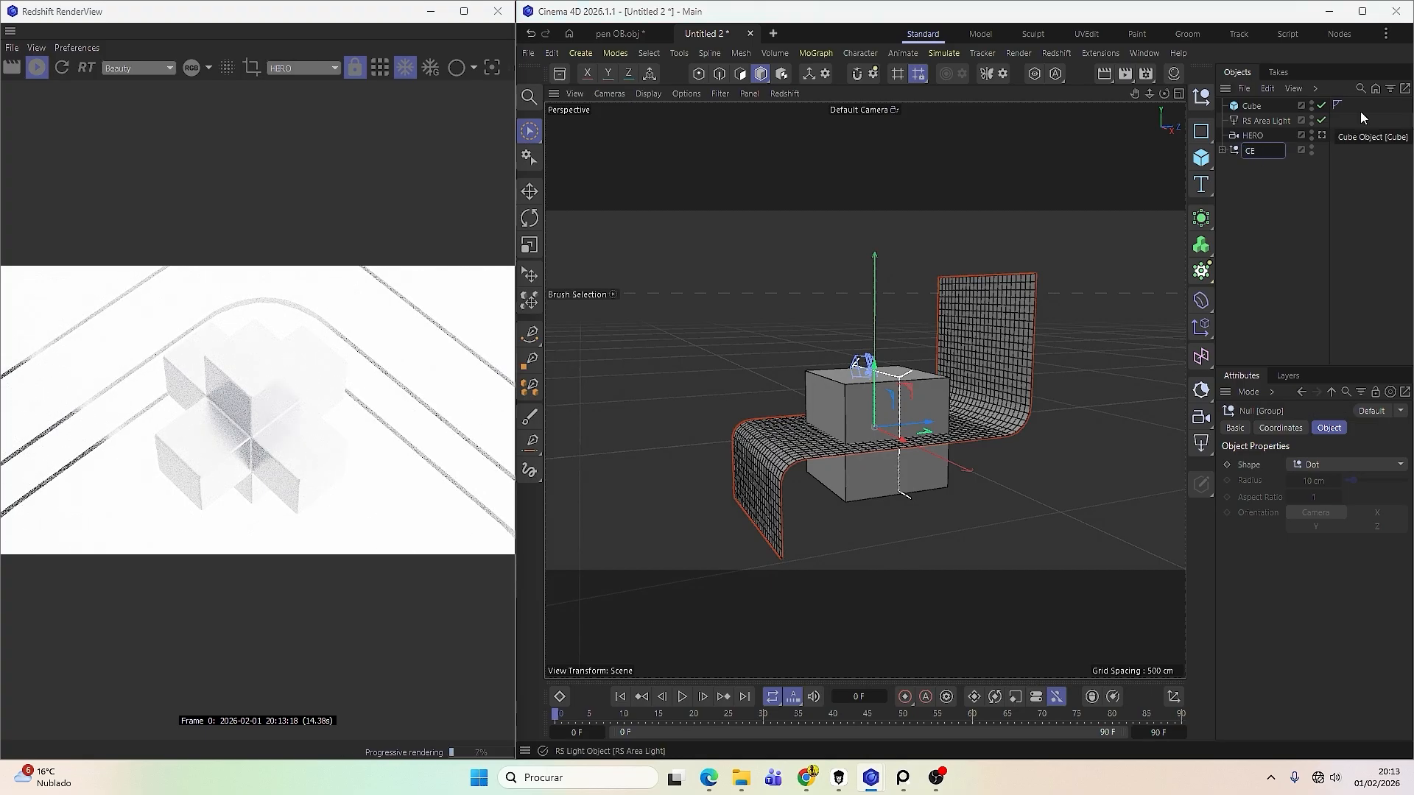
pyautogui.write('NÁRIO')
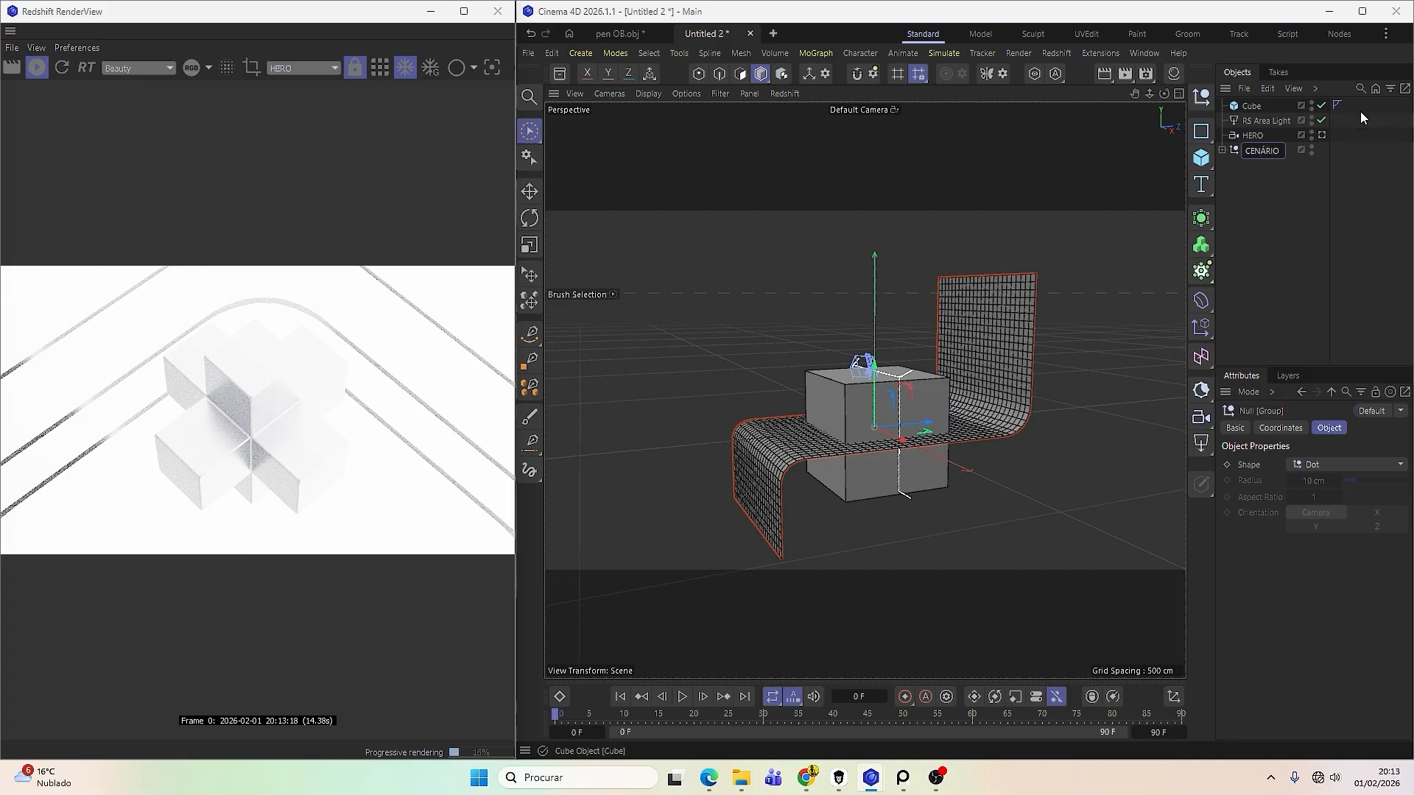
pyautogui.press('Return')
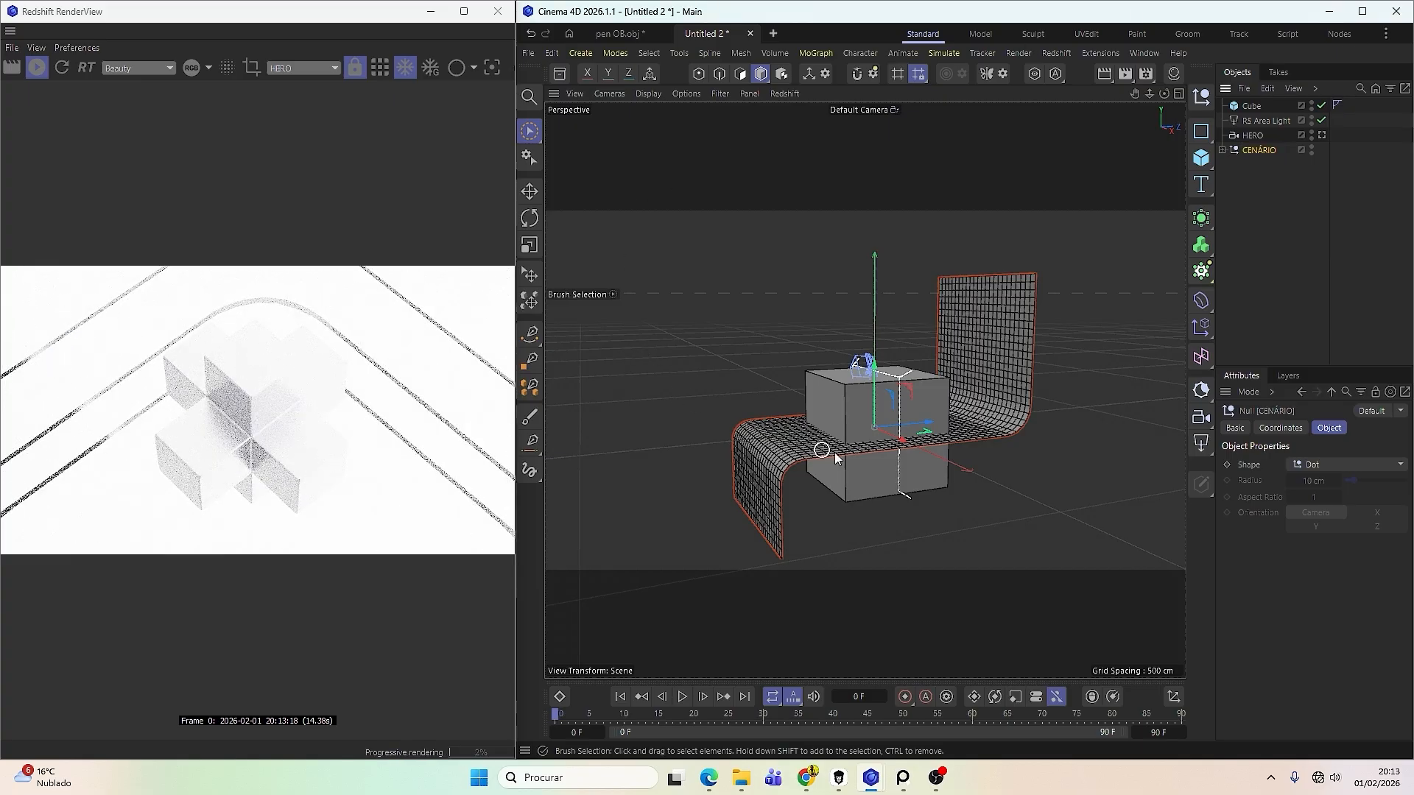
# Scale the CENÁRIO group up uniformly relative to the reference cube and delete the cube.
pyautogui.press('t')
pyautogui.moveTo(821, 441); pyautogui.dragTo(1094, 296)
pyautogui.press('space')
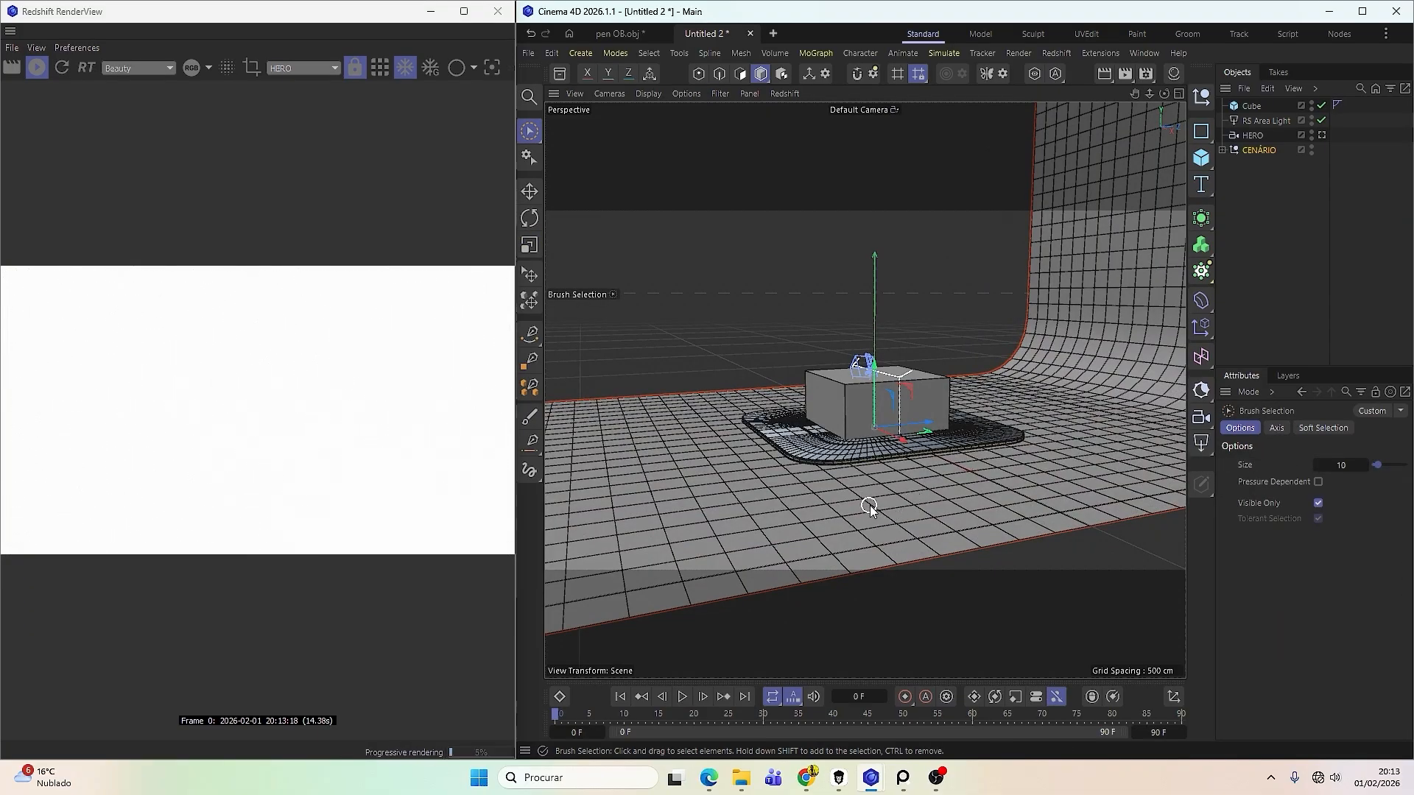
pyautogui.keyDown('alt'); pyautogui.moveTo(871, 499); pyautogui.dragTo(939, 526); pyautogui.keyUp('alt')
pyautogui.keyDown('alt'); pyautogui.moveTo(795, 468); pyautogui.dragTo(884, 442, button='right'); pyautogui.keyUp('alt')
pyautogui.click(1253, 105)
pyautogui.press('Delete')
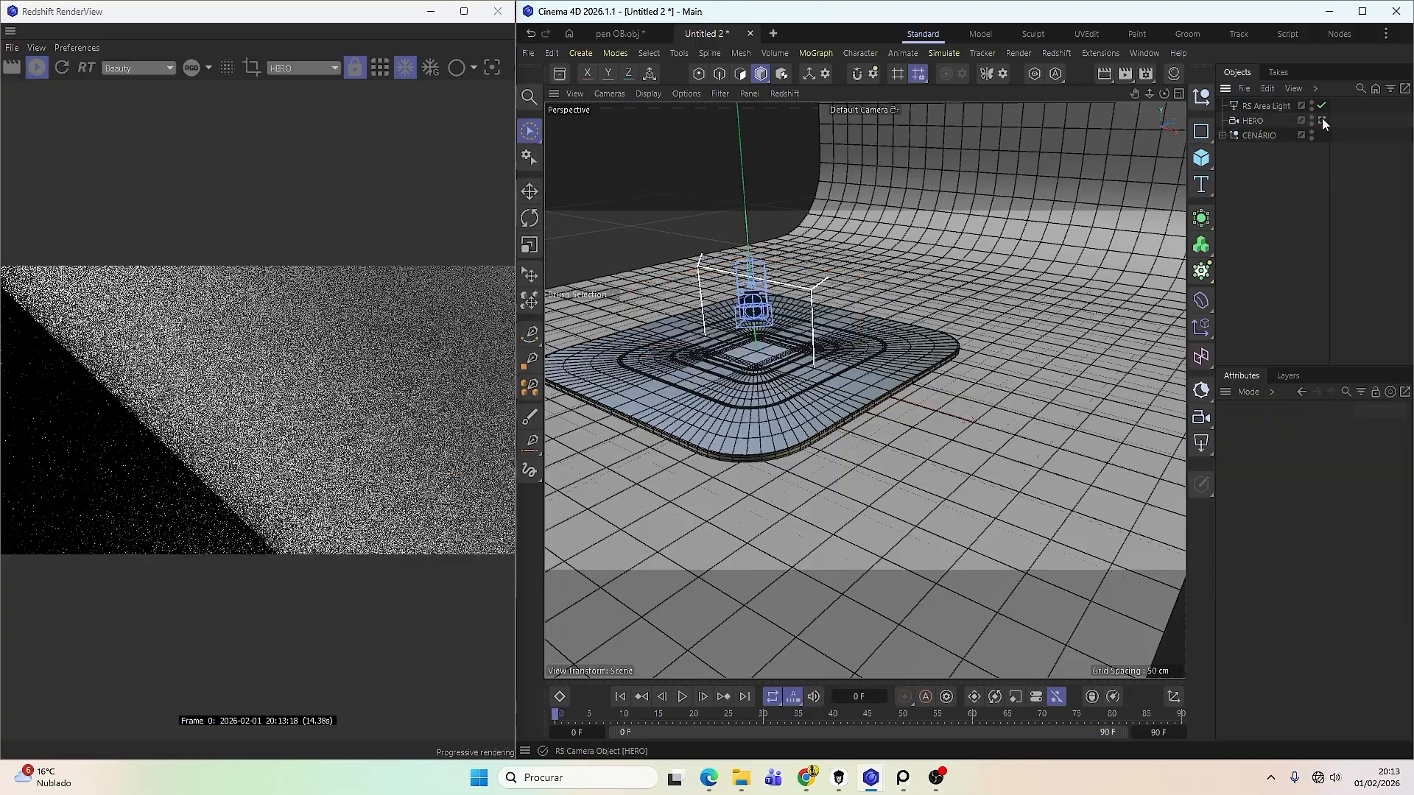
# Look through the HERO camera and reframe it on the Jacks object in the enlarged scene.
pyautogui.click(1322, 120)
pyautogui.keyDown('alt'); pyautogui.moveTo(860, 342); pyautogui.dragTo(807, 477, button='right'); pyautogui.keyUp('alt')
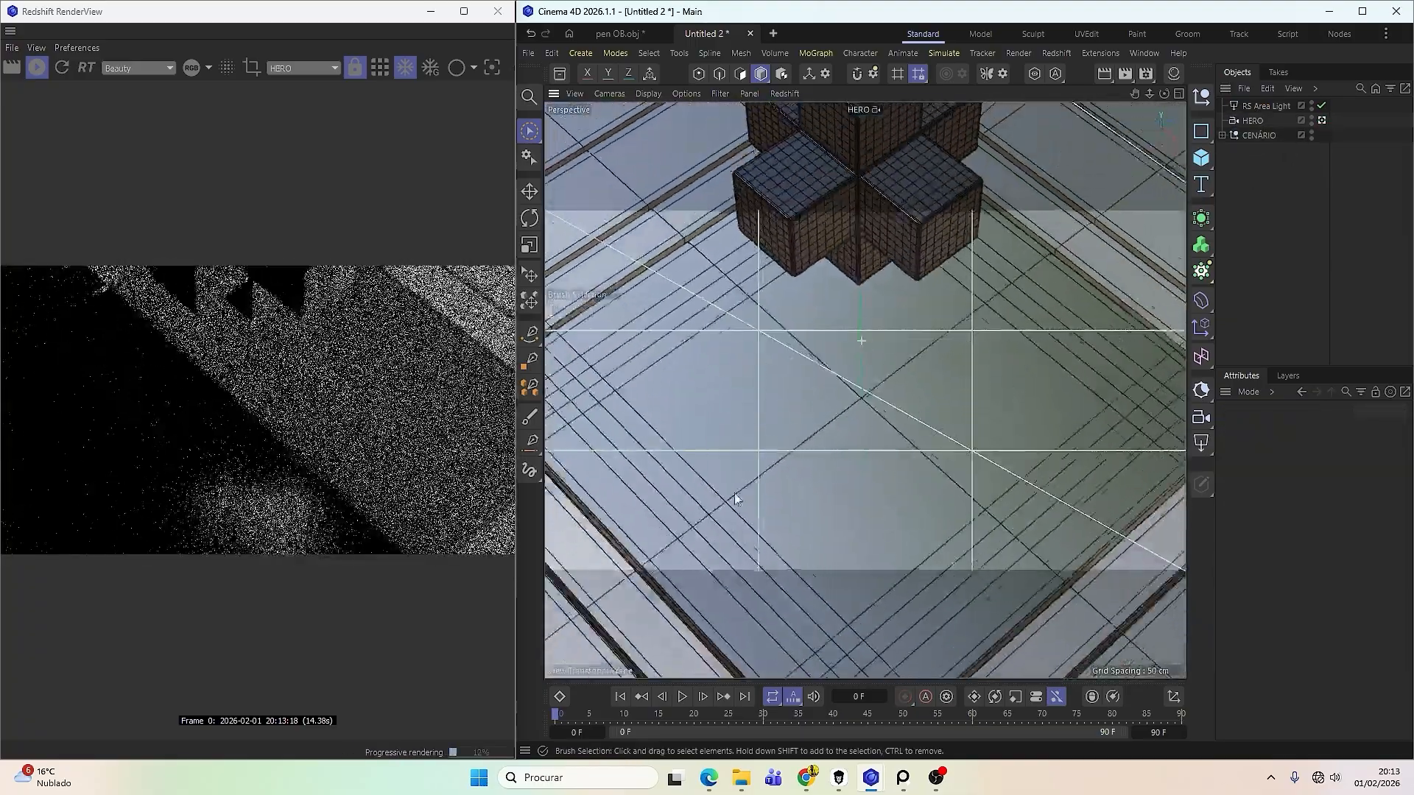
pyautogui.keyDown('alt'); pyautogui.moveTo(806, 477); pyautogui.dragTo(871, 412); pyautogui.keyUp('alt')
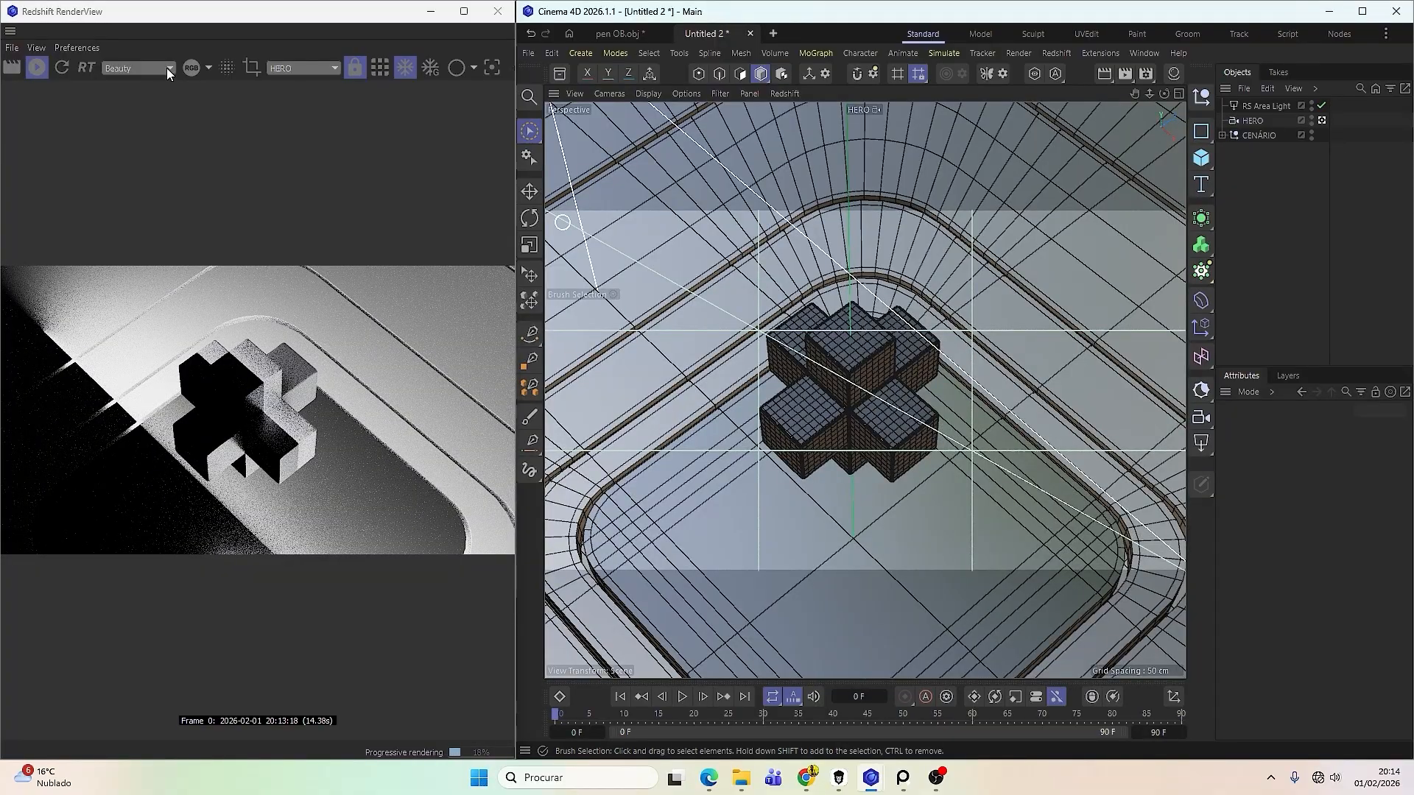
pyautogui.click(280, 69)
pyautogui.click(278, 92)
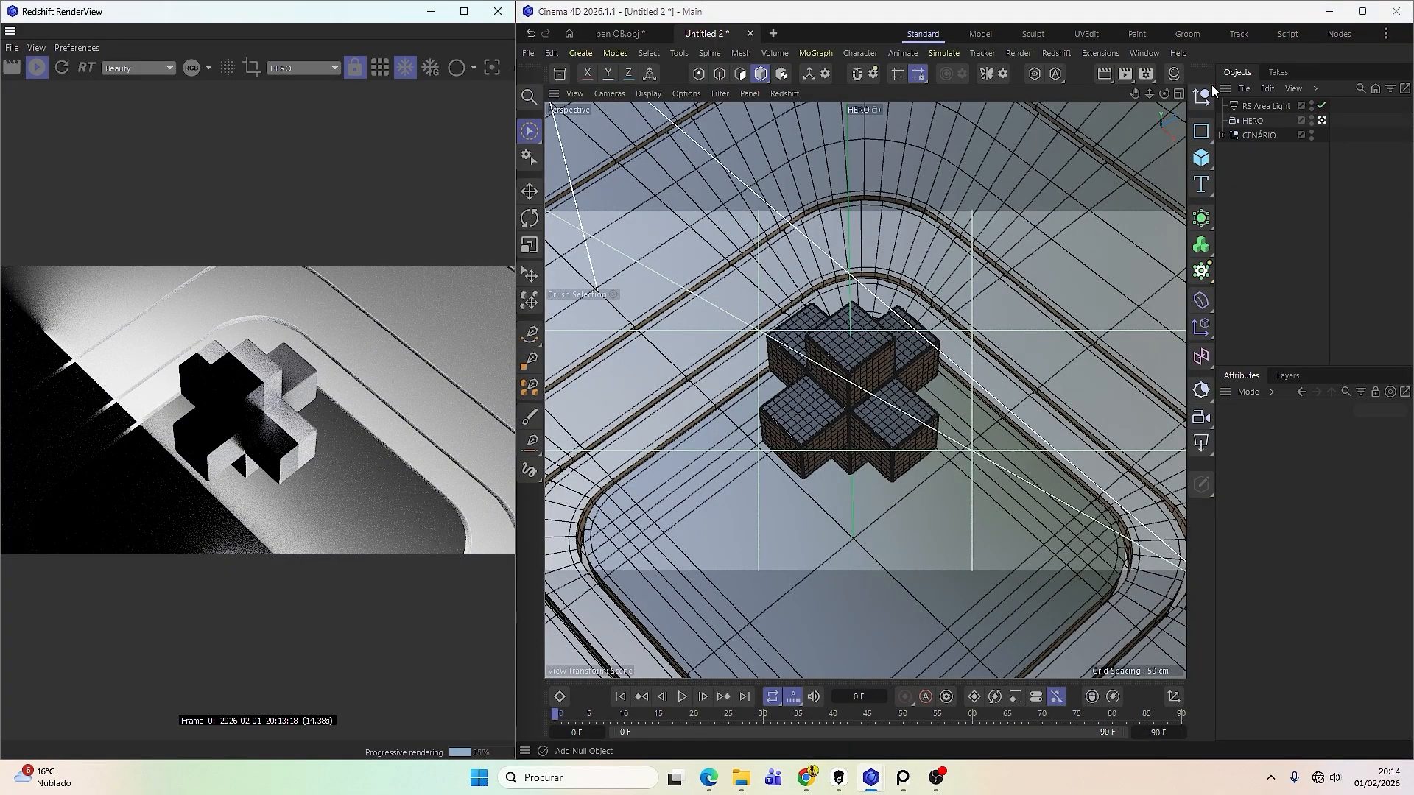
# Return to the default camera, move the RS Area Light away from the Jacks object to the podium's side, and raise it.
pyautogui.click(1321, 121)
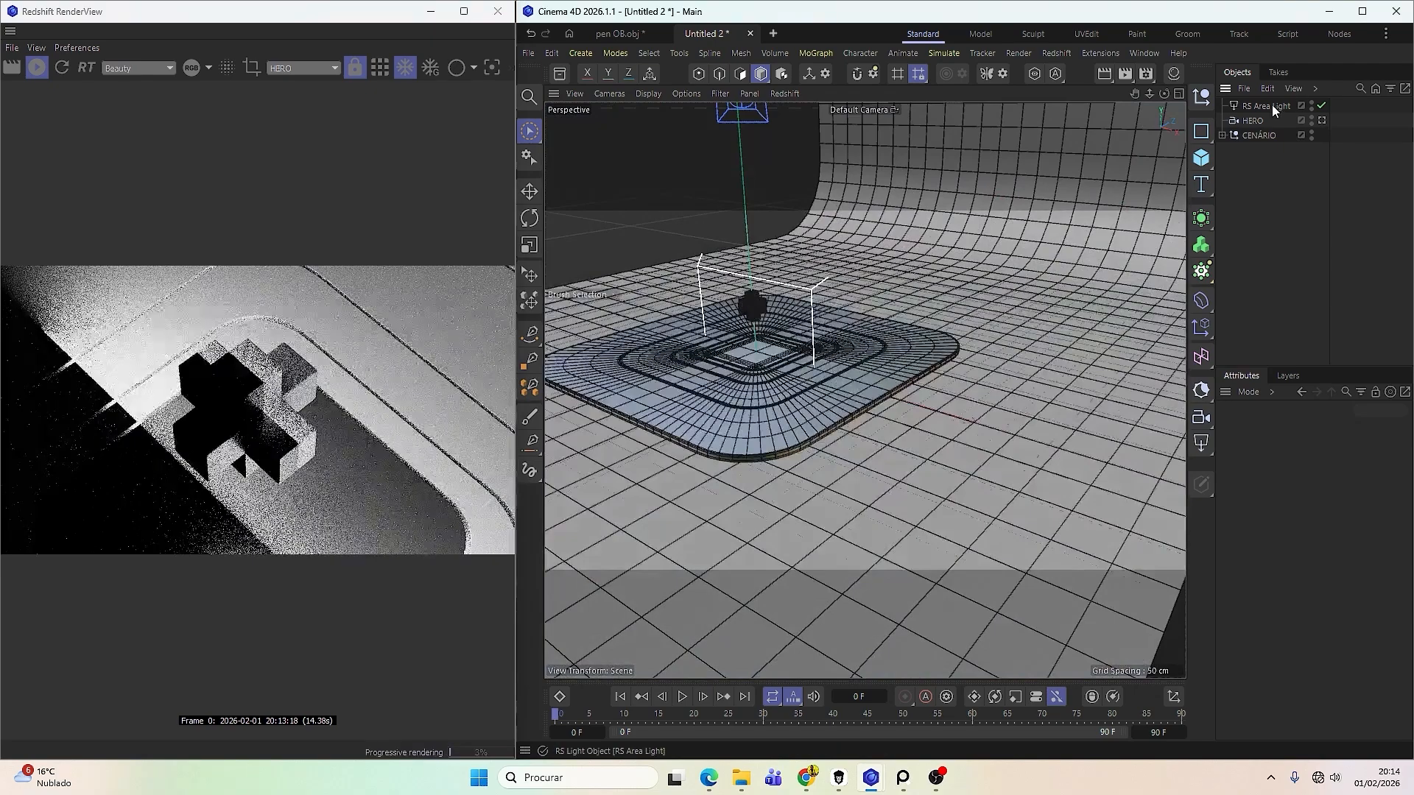
pyautogui.click(1260, 108)
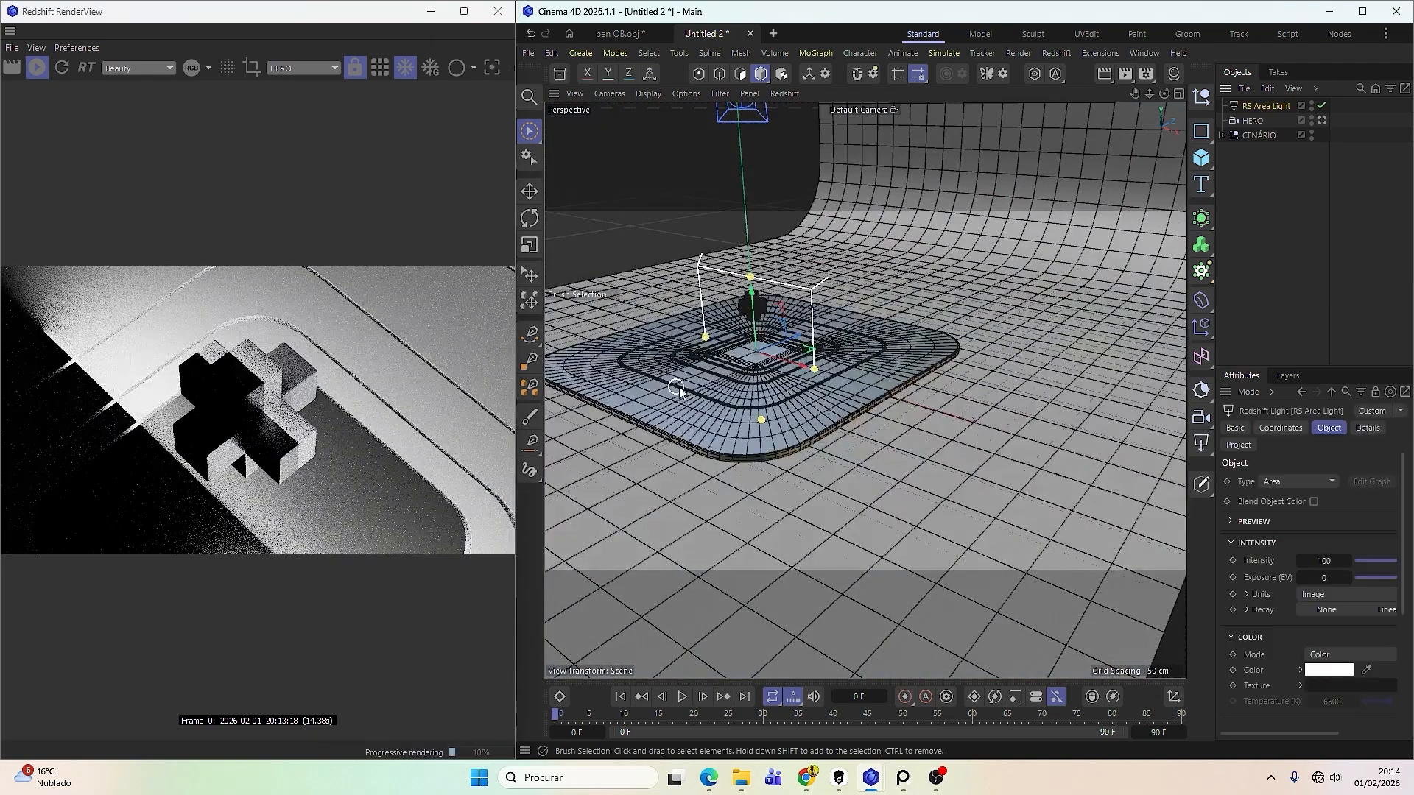
pyautogui.click(781, 346)
pyautogui.moveTo(785, 341); pyautogui.dragTo(637, 320)
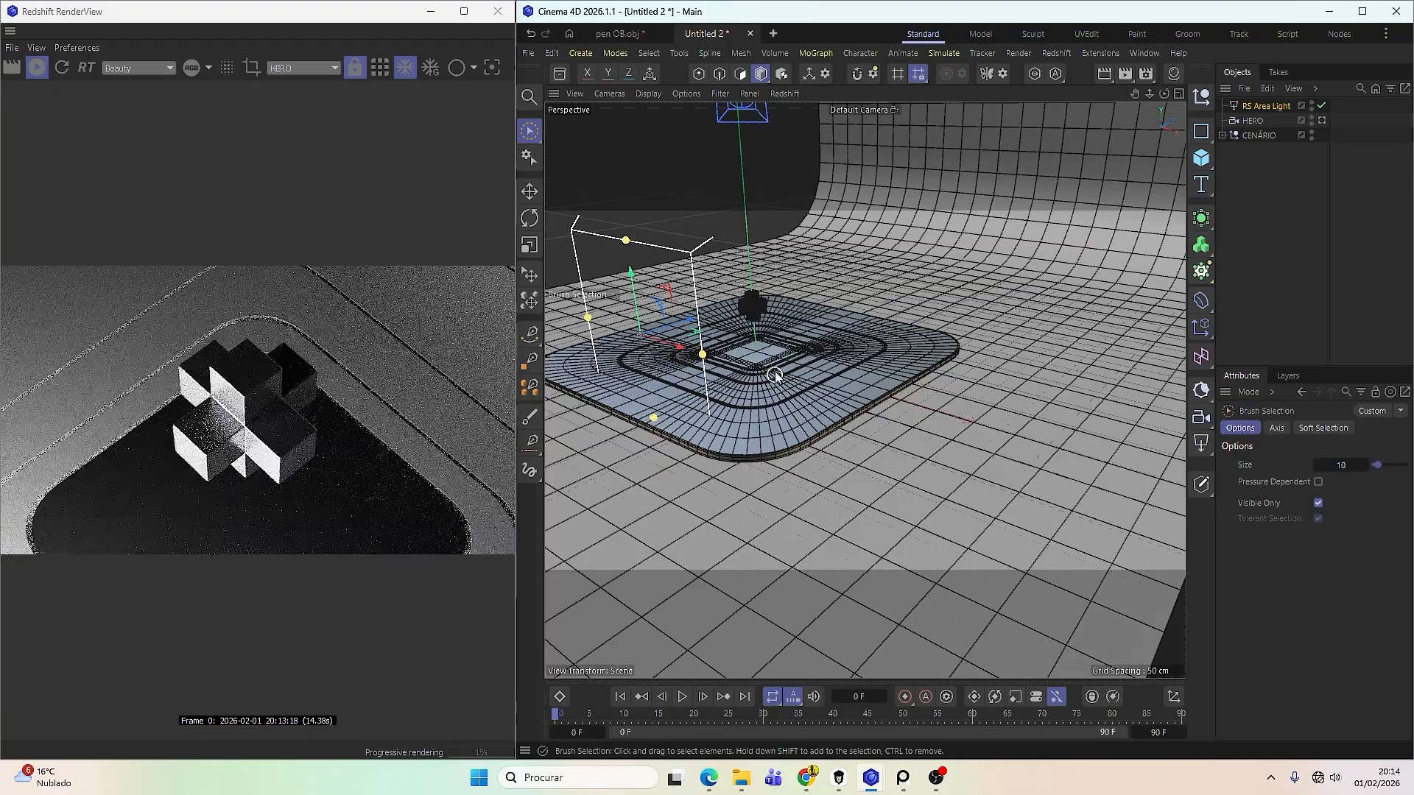
pyautogui.keyDown('alt'); pyautogui.moveTo(772, 371); pyautogui.dragTo(884, 383); pyautogui.keyUp('alt')
pyautogui.keyDown('alt'); pyautogui.moveTo(762, 412); pyautogui.dragTo(952, 432); pyautogui.keyUp('alt')
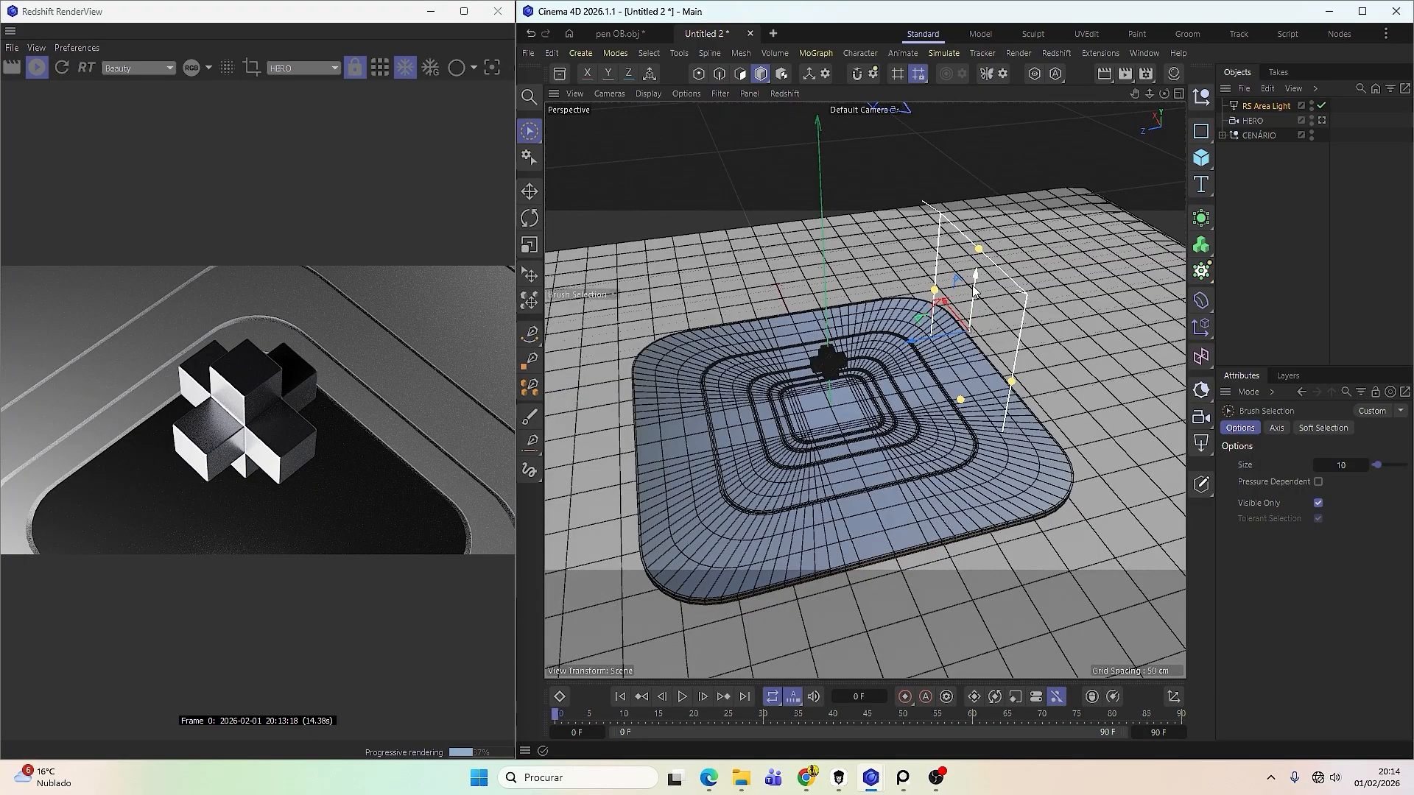
pyautogui.moveTo(973, 290); pyautogui.dragTo(981, 220)
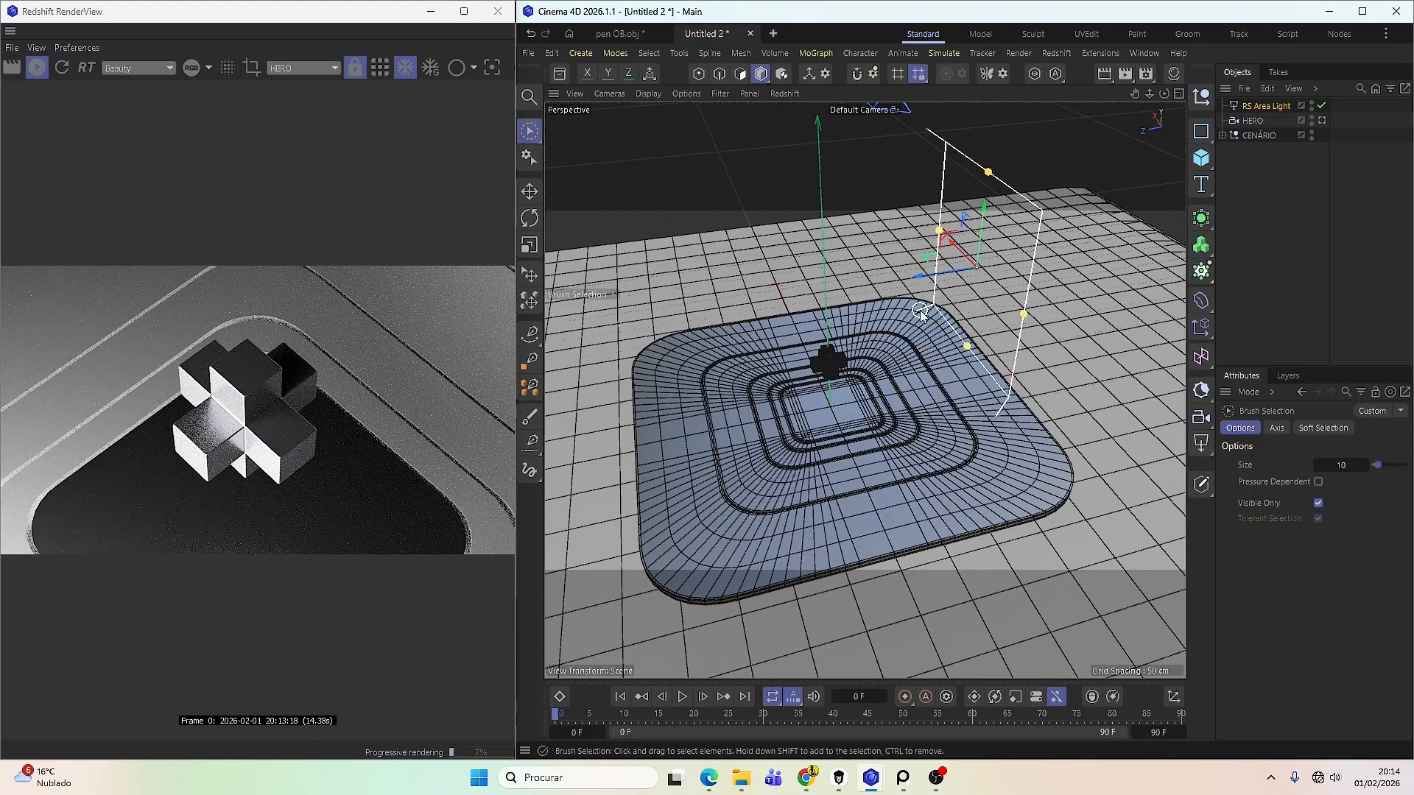
# Bring the RS Area Light in close to the Jacks object and scale it down.
pyautogui.moveTo(933, 277)
pyautogui.mouseDown()
pyautogui.moveTo(945, 418)
pyautogui.moveTo(964, 298)
pyautogui.moveTo(957, 340)
pyautogui.moveTo(807, 384)
pyautogui.moveTo(827, 381)
pyautogui.mouseUp()
pyautogui.press('t')
pyautogui.press('space')
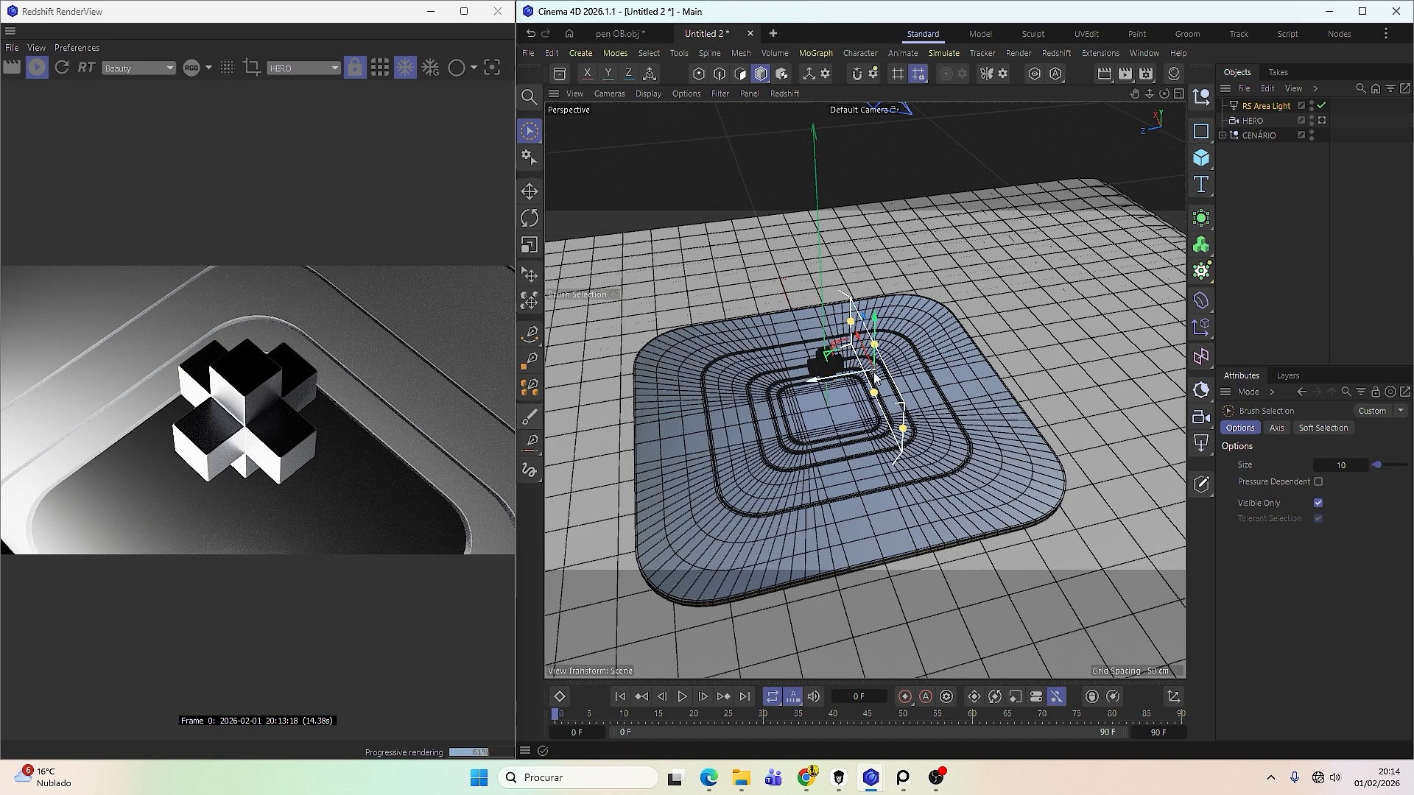
# Raise the RS Area Light, shift it beside the Jacks object, and shrink it to about 46 by 68 cm at product height.
pyautogui.moveTo(875, 318); pyautogui.dragTo(879, 278)
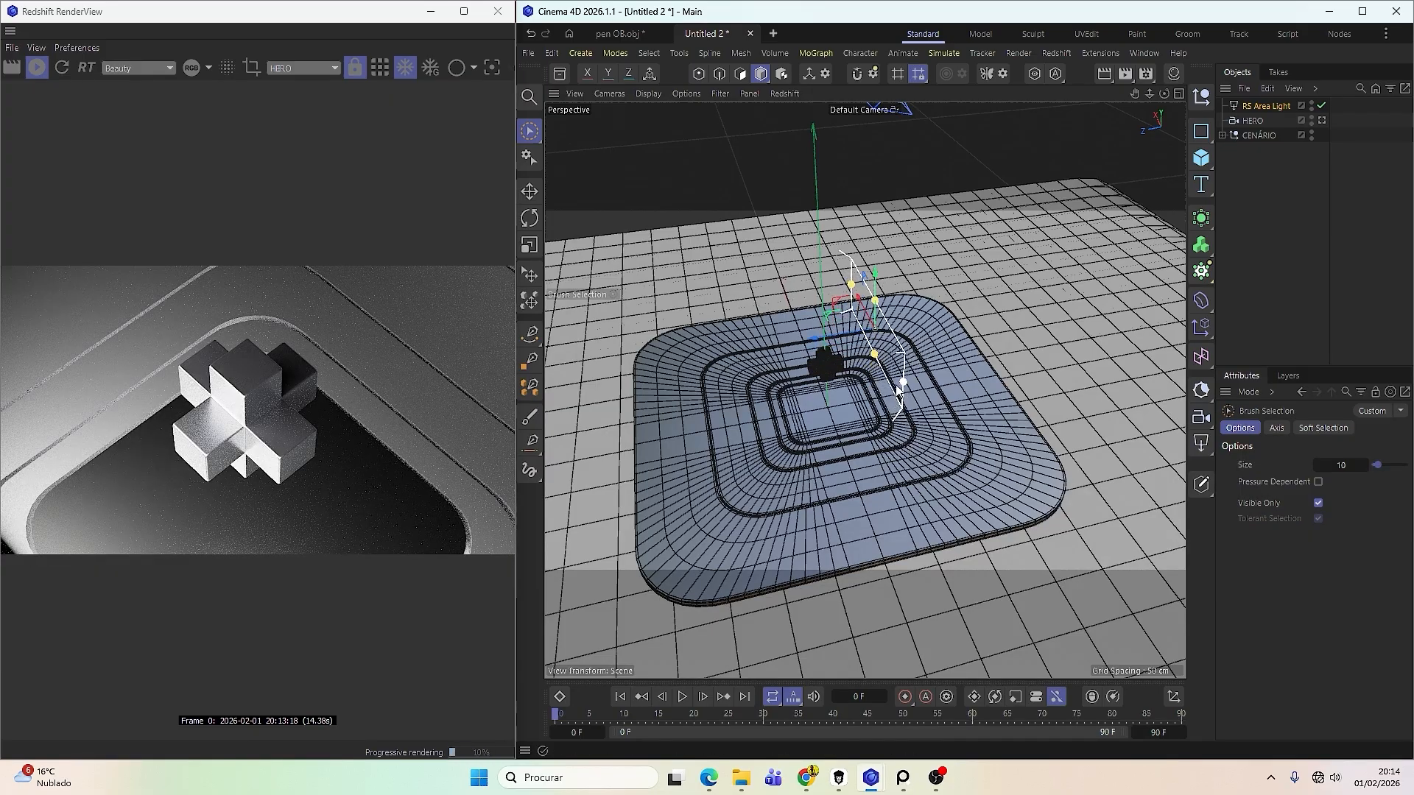
pyautogui.moveTo(900, 385)
pyautogui.mouseDown()
pyautogui.moveTo(876, 369)
pyautogui.moveTo(580, 412)
pyautogui.moveTo(897, 386)
pyautogui.mouseUp()
pyautogui.keyDown('alt'); pyautogui.moveTo(865, 382); pyautogui.dragTo(924, 336, button='right'); pyautogui.keyUp('alt')
pyautogui.keyDown('alt'); pyautogui.moveTo(886, 364); pyautogui.dragTo(912, 432, button='middle'); pyautogui.keyUp('alt')
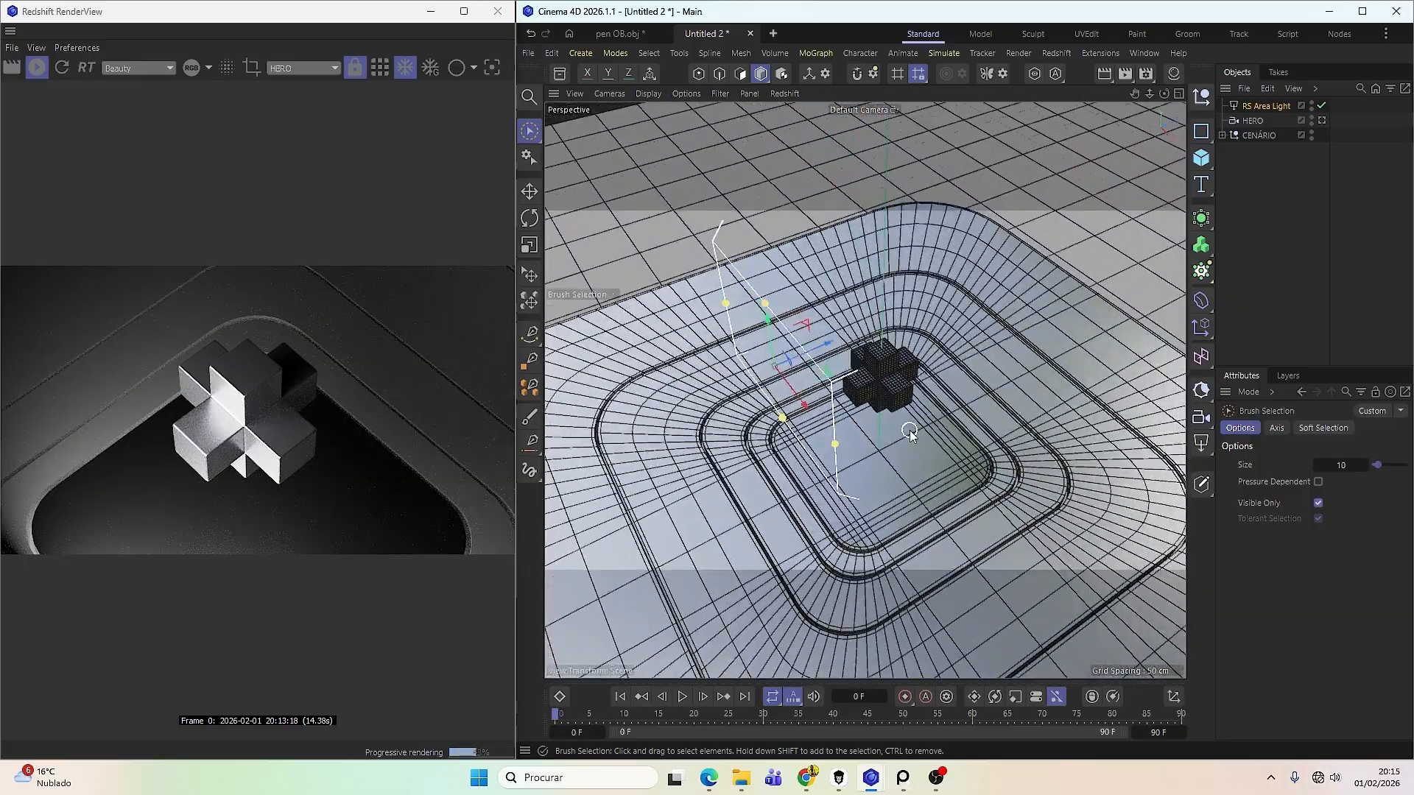
pyautogui.keyDown('alt'); pyautogui.moveTo(900, 428); pyautogui.dragTo(767, 313); pyautogui.keyUp('alt')
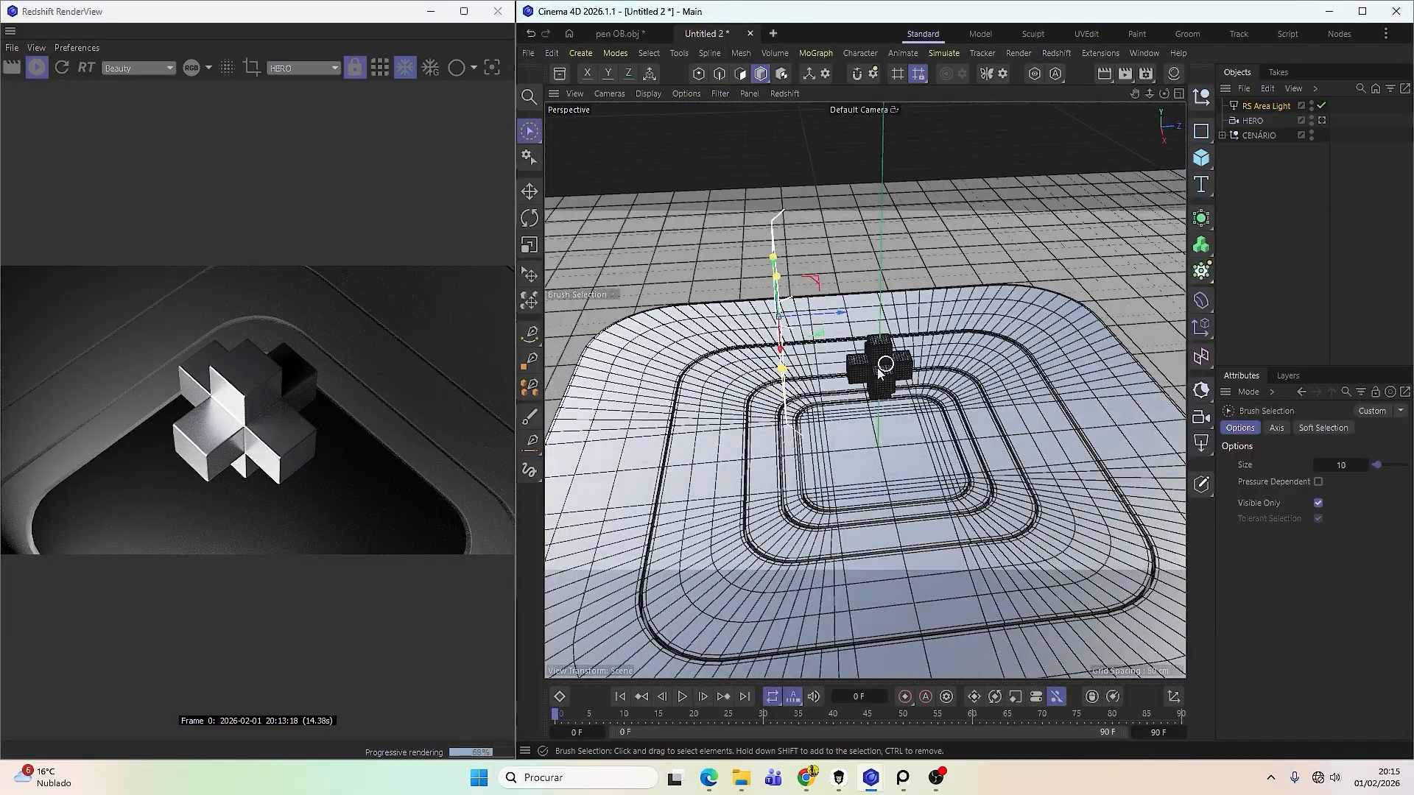
pyautogui.keyDown('alt'); pyautogui.moveTo(880, 372); pyautogui.dragTo(935, 356); pyautogui.keyUp('alt')
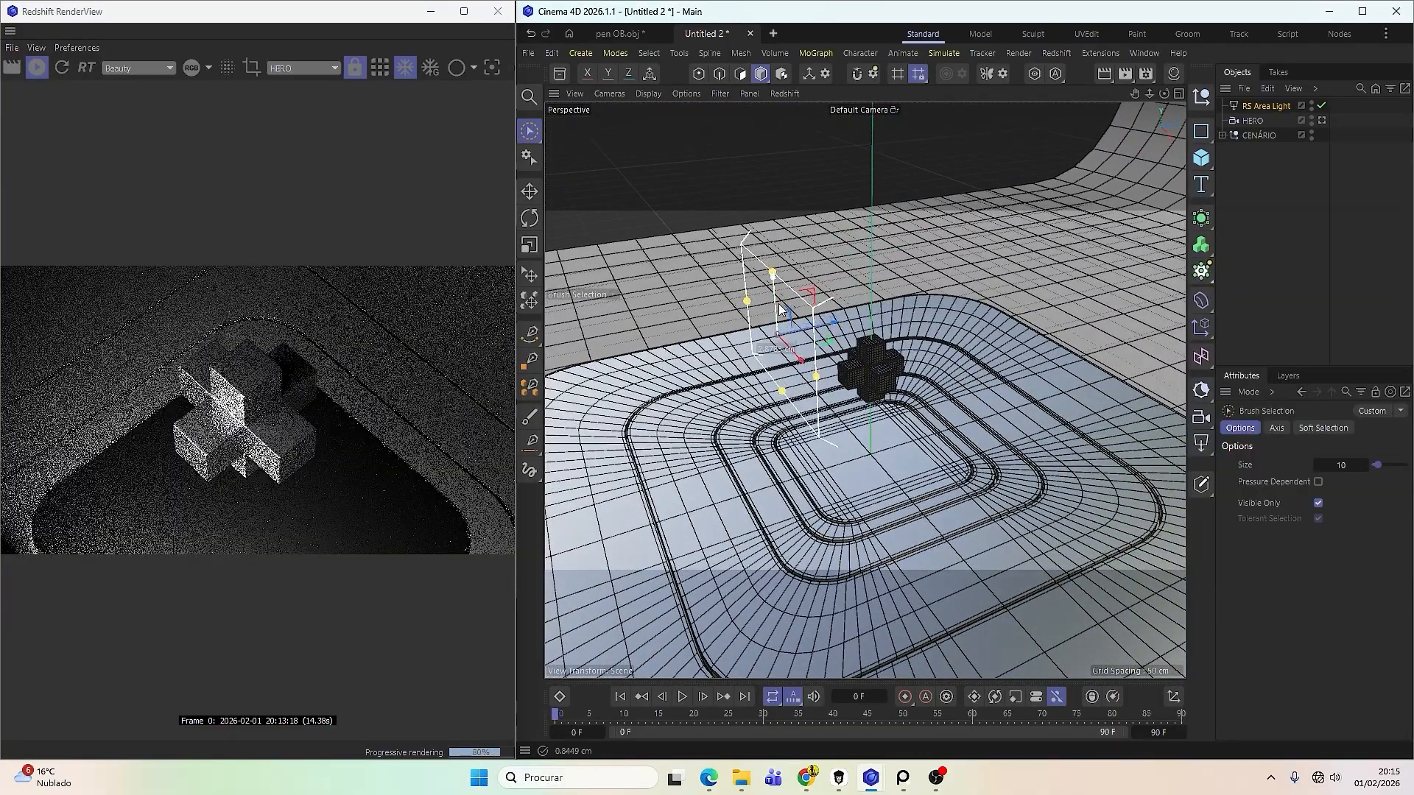
pyautogui.moveTo(779, 309); pyautogui.dragTo(783, 422)
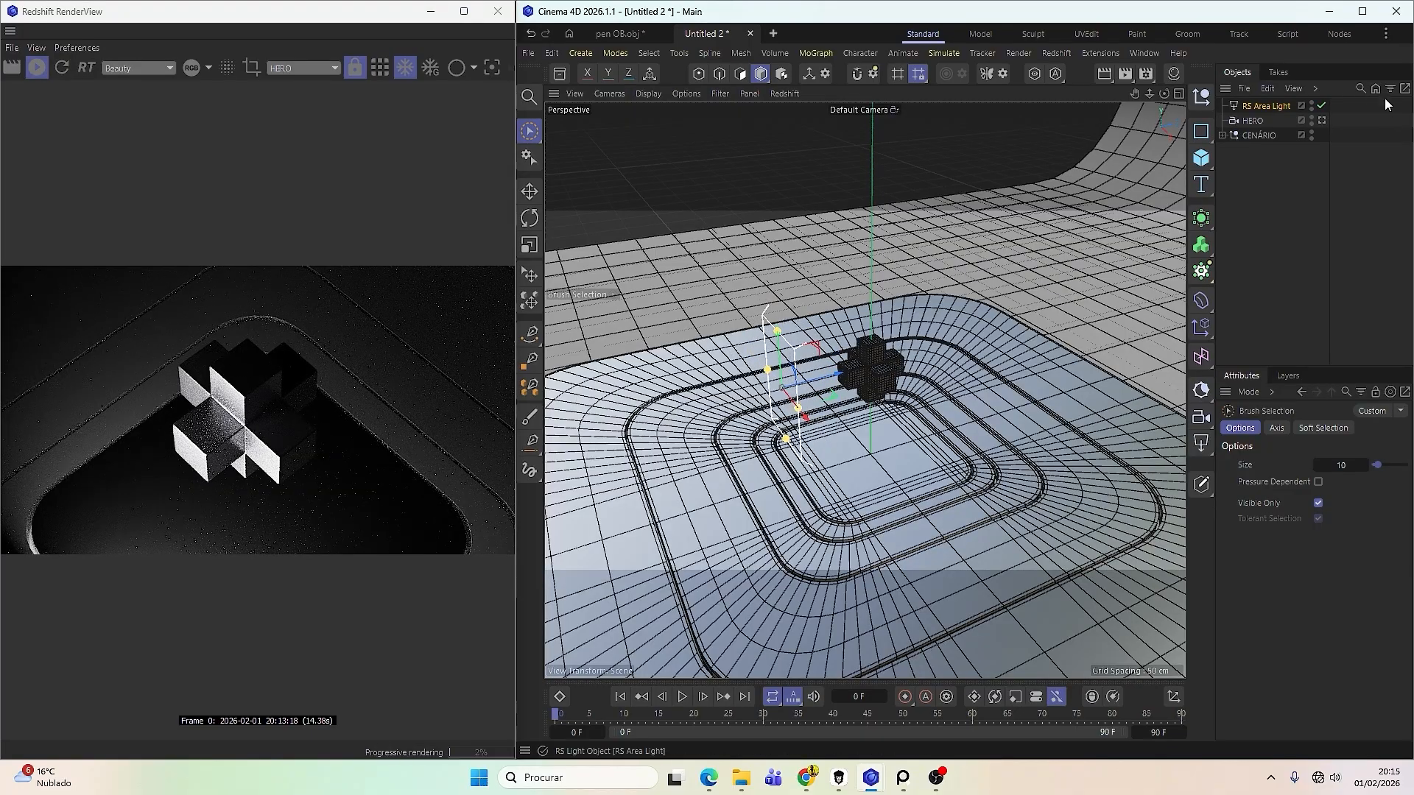
# Rename the RS Area Light to KEY LIGHT and move it farther from the Jacks object.
pyautogui.doubleClick(1265, 106)
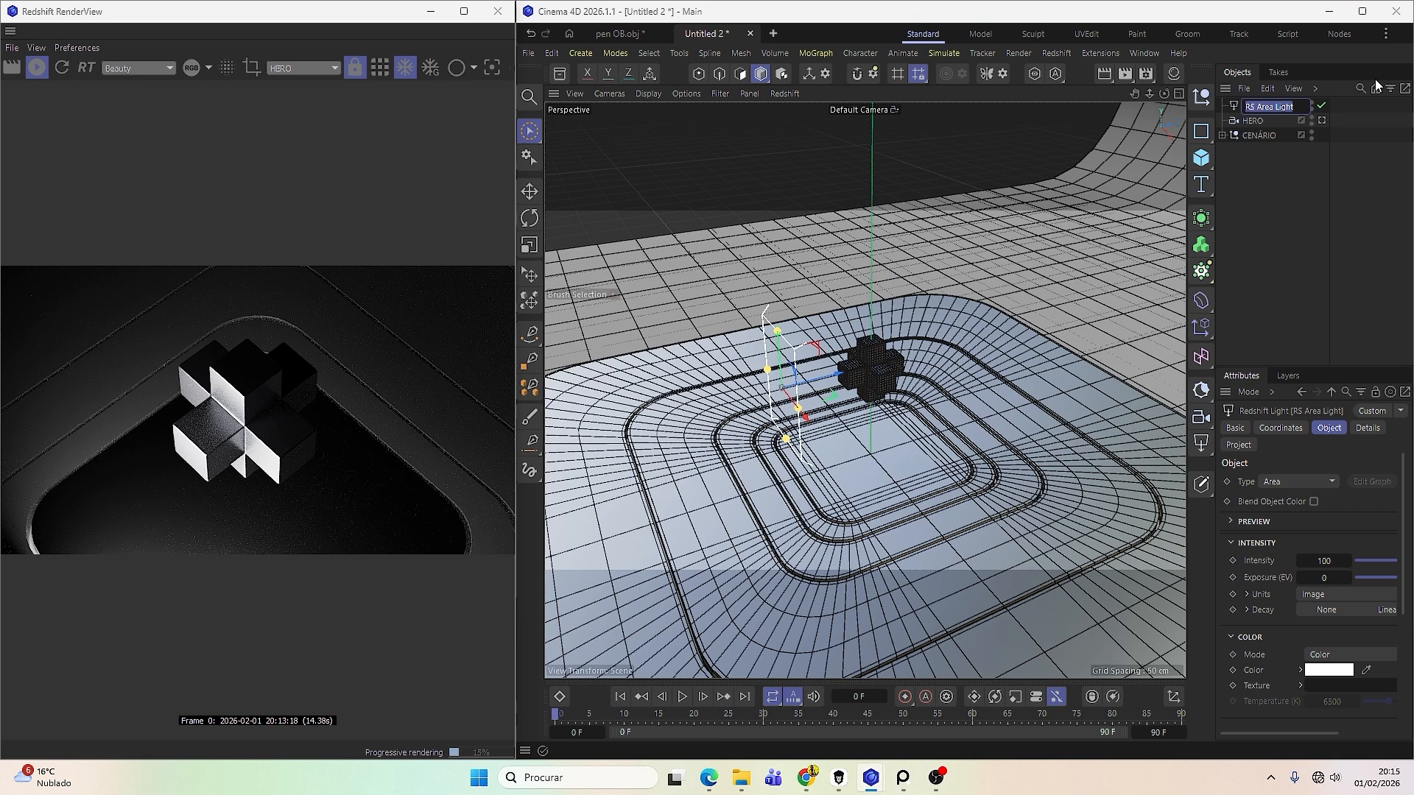
pyautogui.write('KEY LIGHT')
pyautogui.press('Return')
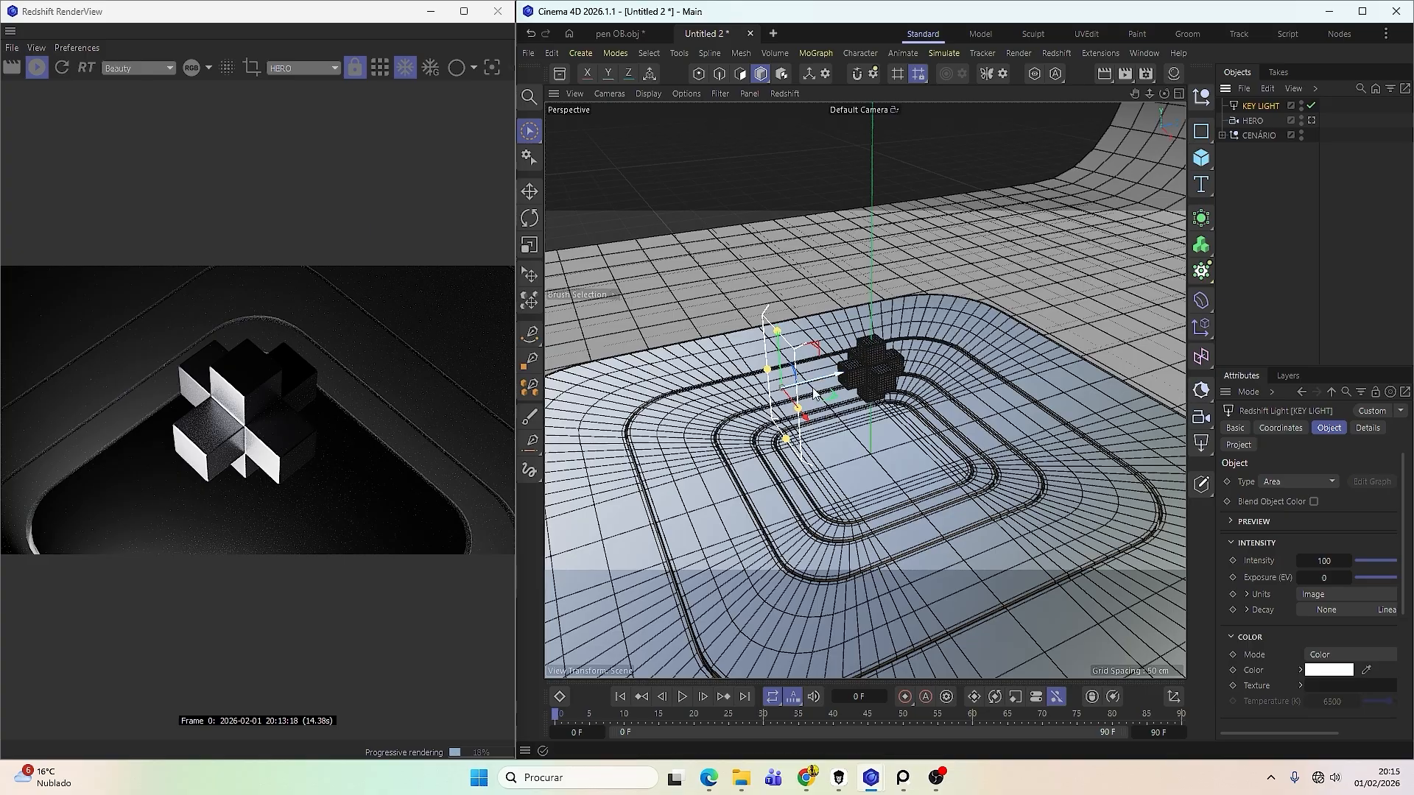
pyautogui.moveTo(779, 396)
pyautogui.mouseDown()
pyautogui.moveTo(805, 377)
pyautogui.moveTo(751, 402)
pyautogui.moveTo(753, 418)
pyautogui.moveTo(742, 383)
pyautogui.moveTo(691, 400)
pyautogui.mouseUp()
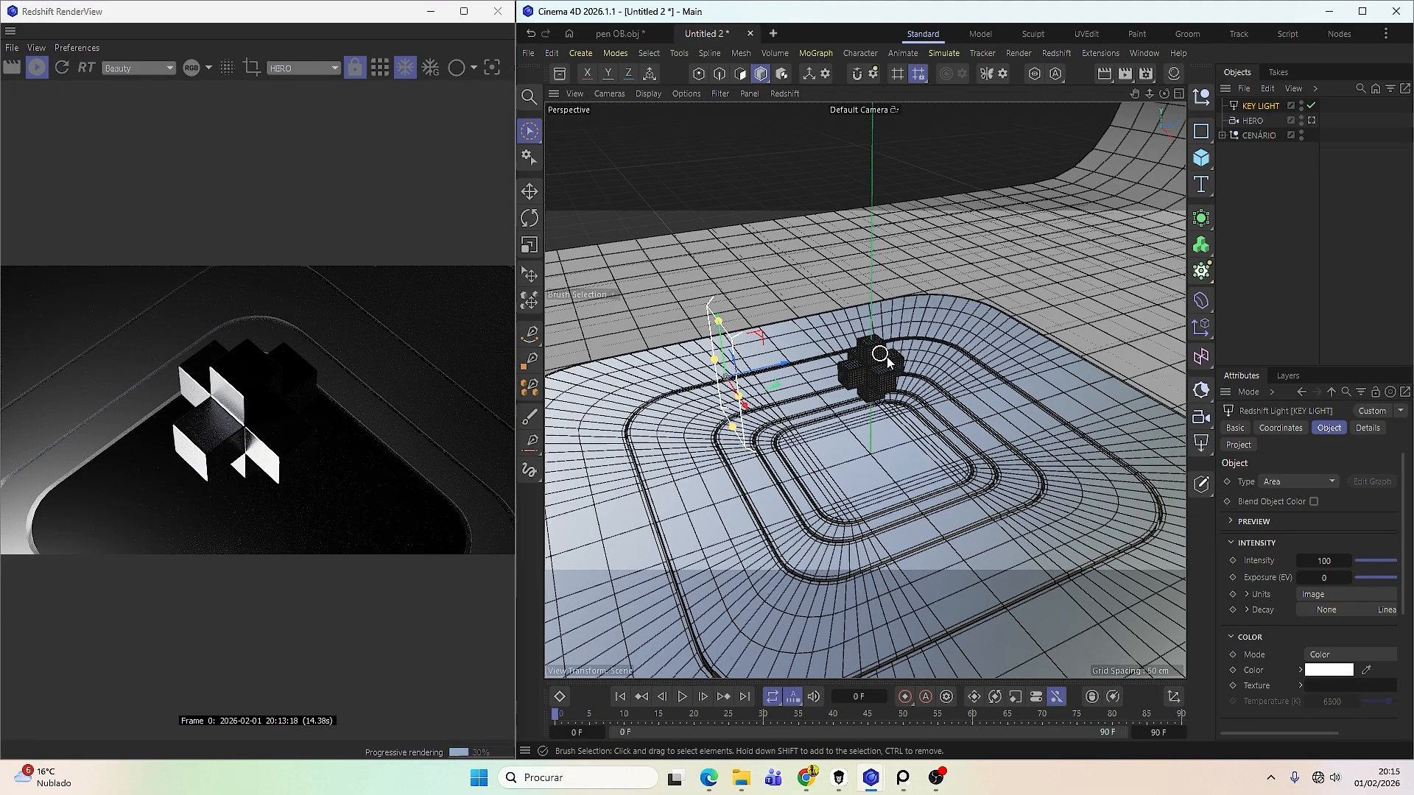
pyautogui.scroll(2, 878, 384)
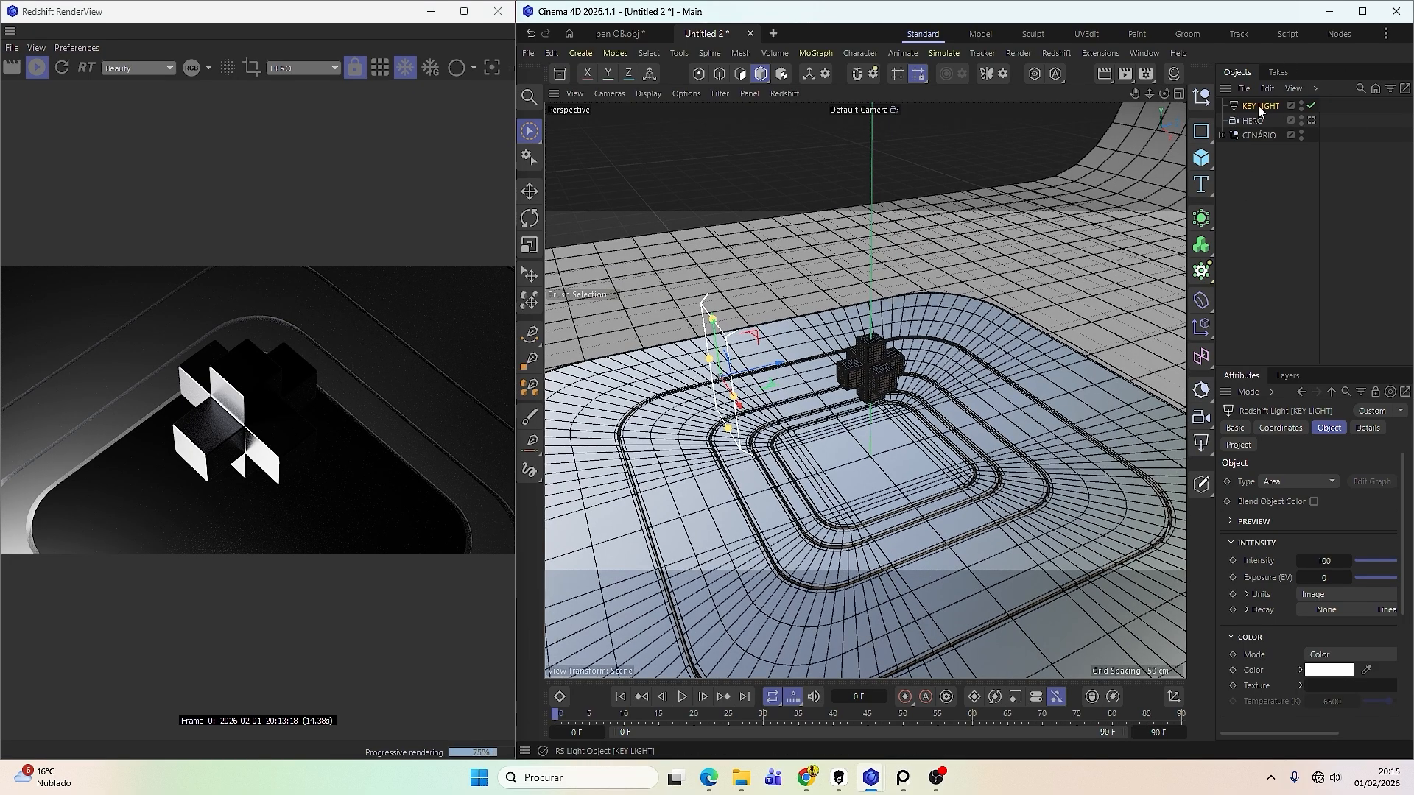
# Duplicate the KEY LIGHT area light and reselect the original.
pyautogui.hotkey('ctrl', 'c')
pyautogui.hotkey('ctrl', 'v')
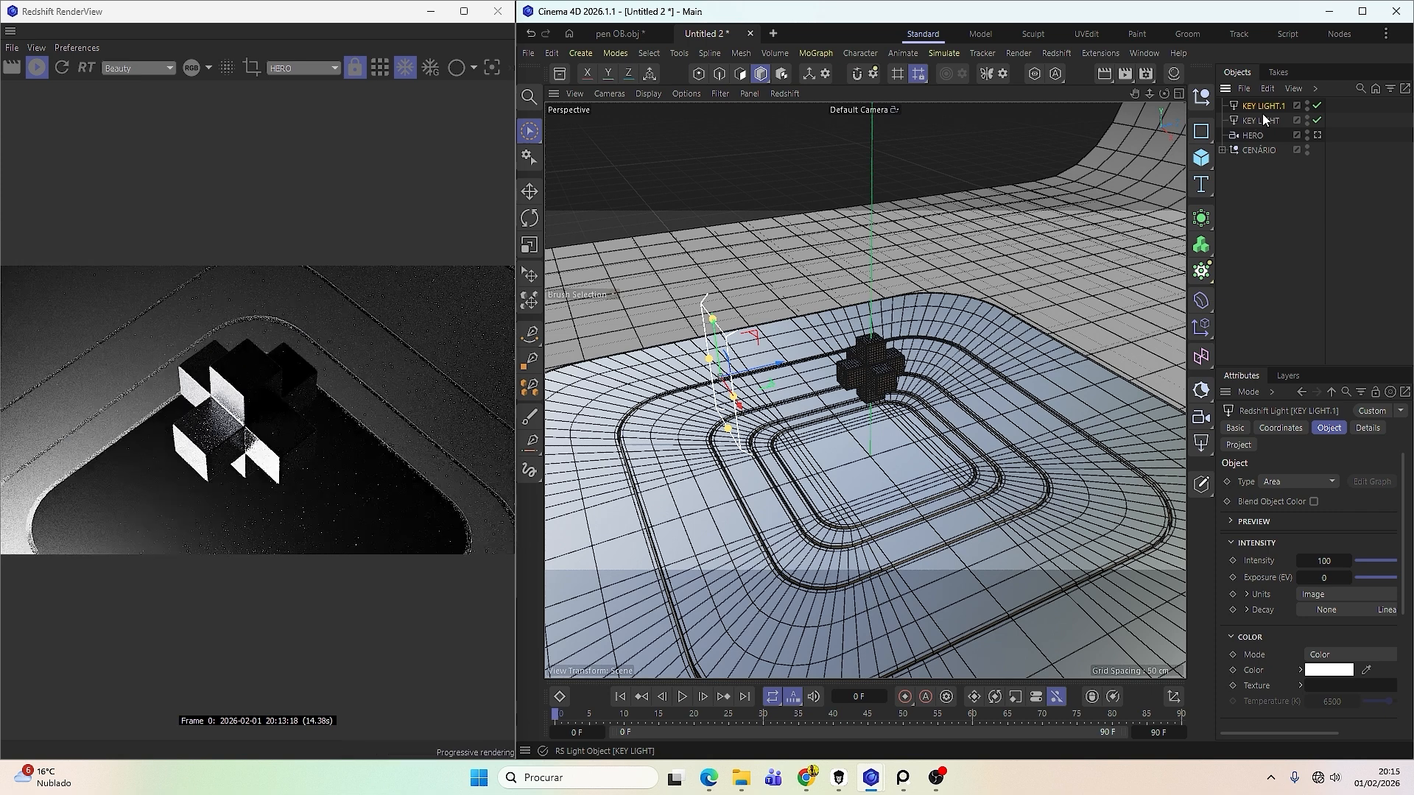
pyautogui.click(1262, 122)
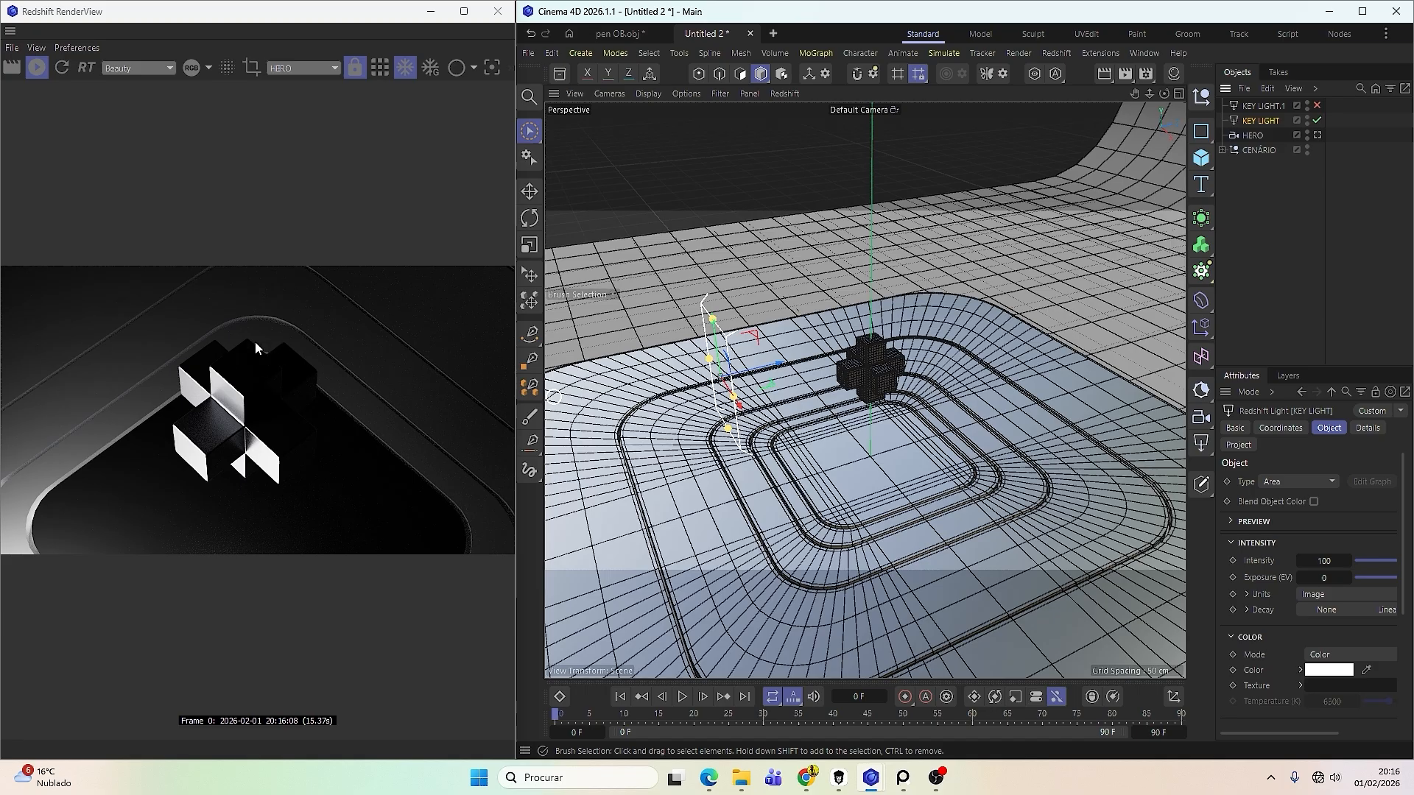
# Move the original KEY LIGHT to the opposite side of the Jacks object and rotate it to face the product.
pyautogui.moveTo(752, 362); pyautogui.dragTo(895, 333)
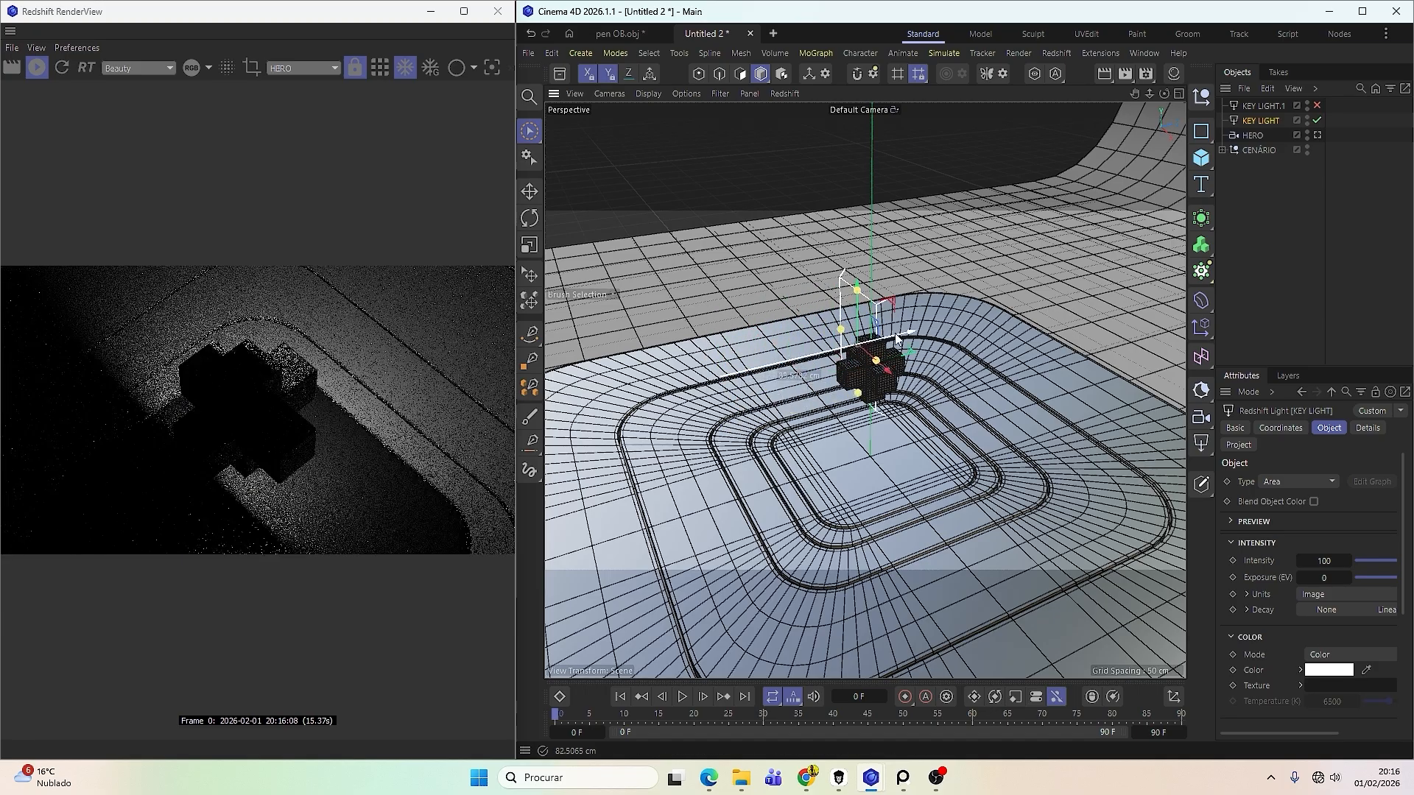
pyautogui.hotkey('ctrl', 'z')
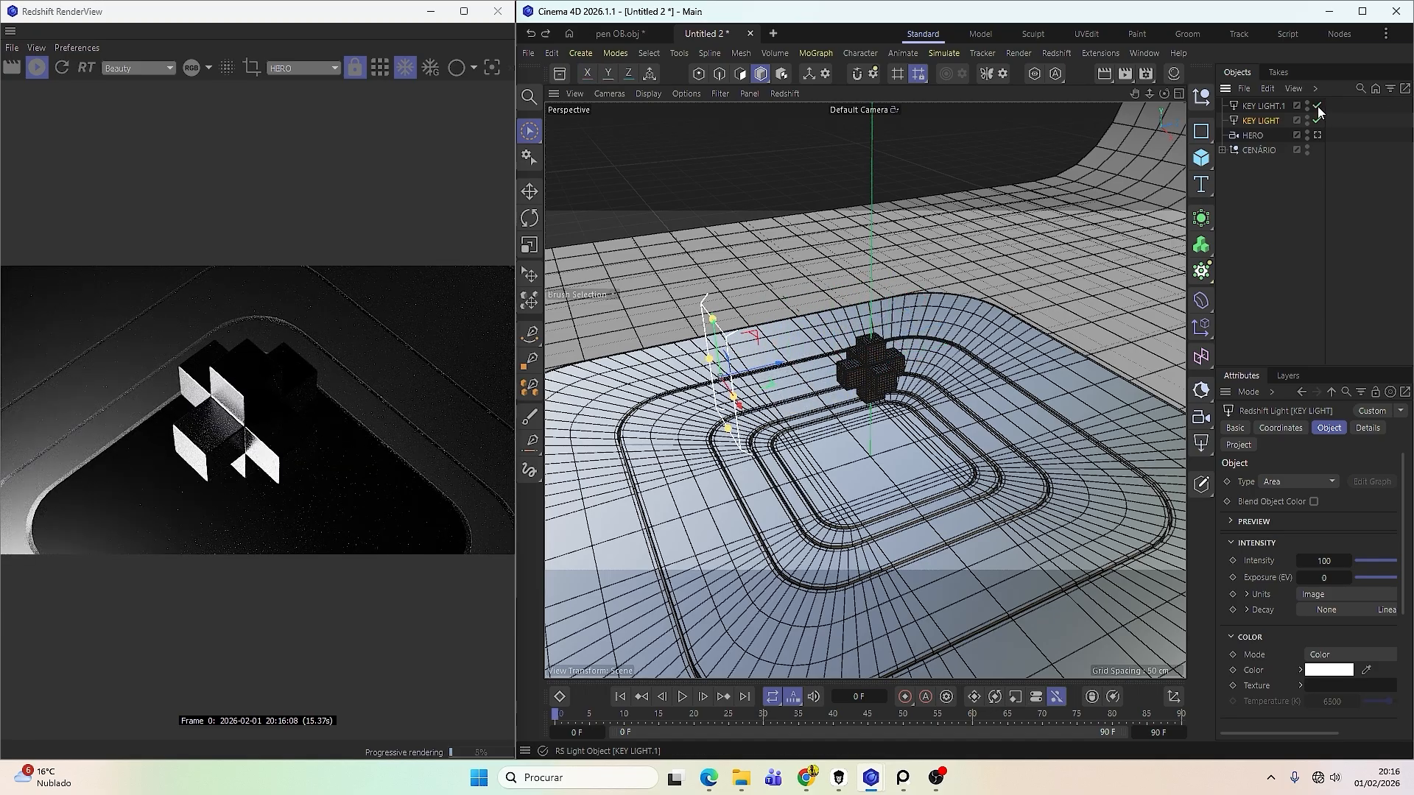
pyautogui.moveTo(747, 368); pyautogui.dragTo(927, 218)
pyautogui.press('r')
pyautogui.press('space')
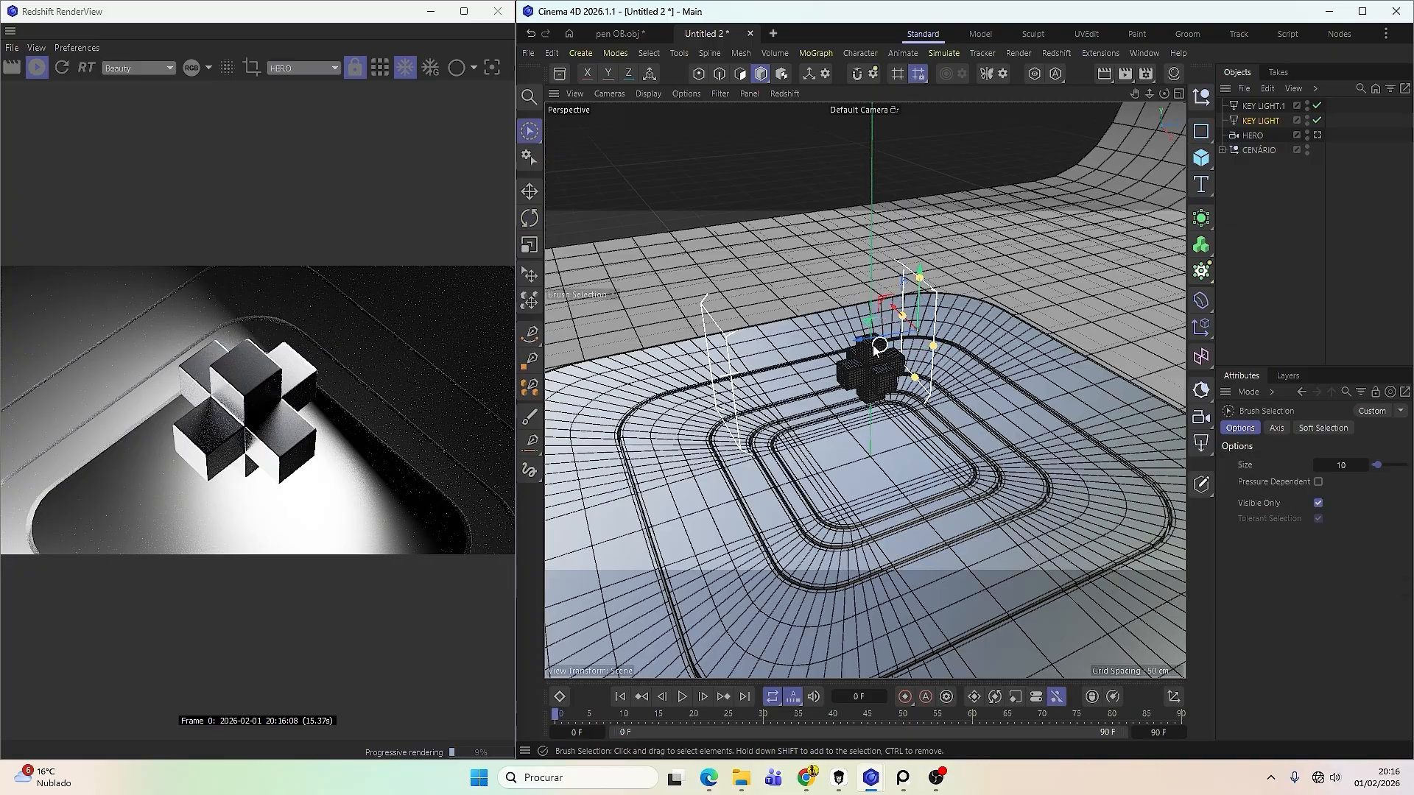
pyautogui.moveTo(870, 343); pyautogui.dragTo(1004, 318)
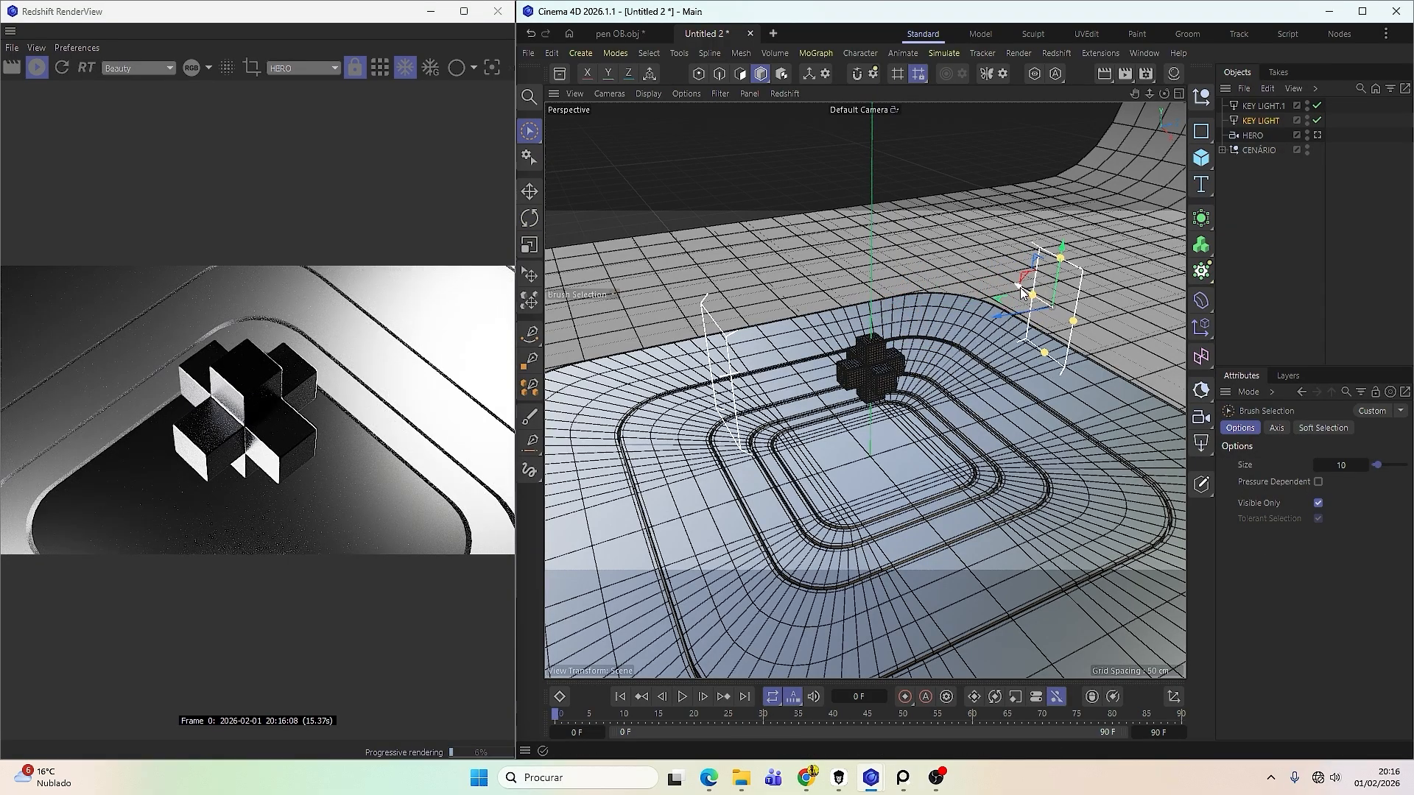
# Shrink KEY LIGHT to about 15 by 31 cm and bring it closer to the Jacks object.
pyautogui.moveTo(1067, 318)
pyautogui.mouseDown()
pyautogui.moveTo(1046, 341)
pyautogui.moveTo(1052, 323)
pyautogui.mouseUp()
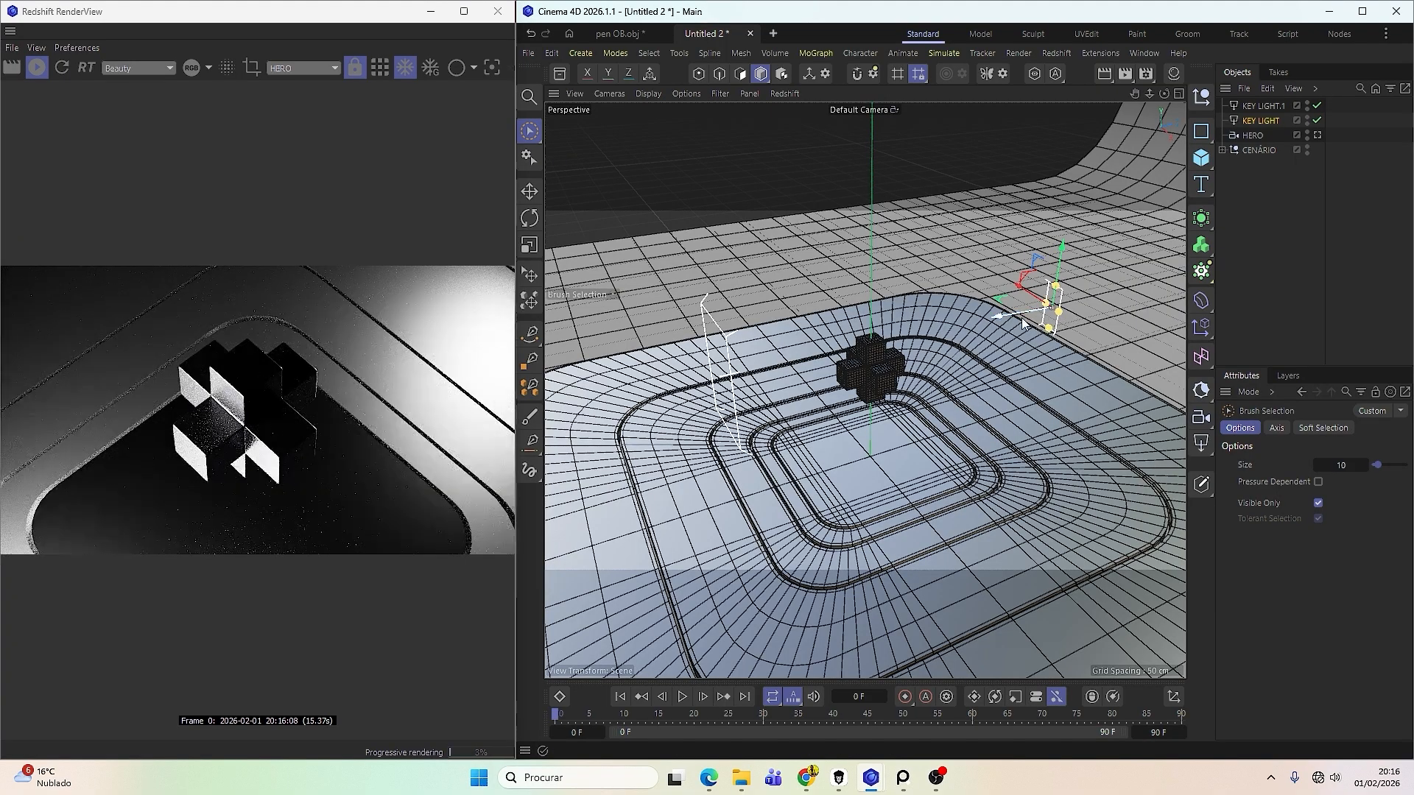
pyautogui.moveTo(1053, 324); pyautogui.dragTo(946, 302)
pyautogui.moveTo(947, 302); pyautogui.dragTo(941, 297)
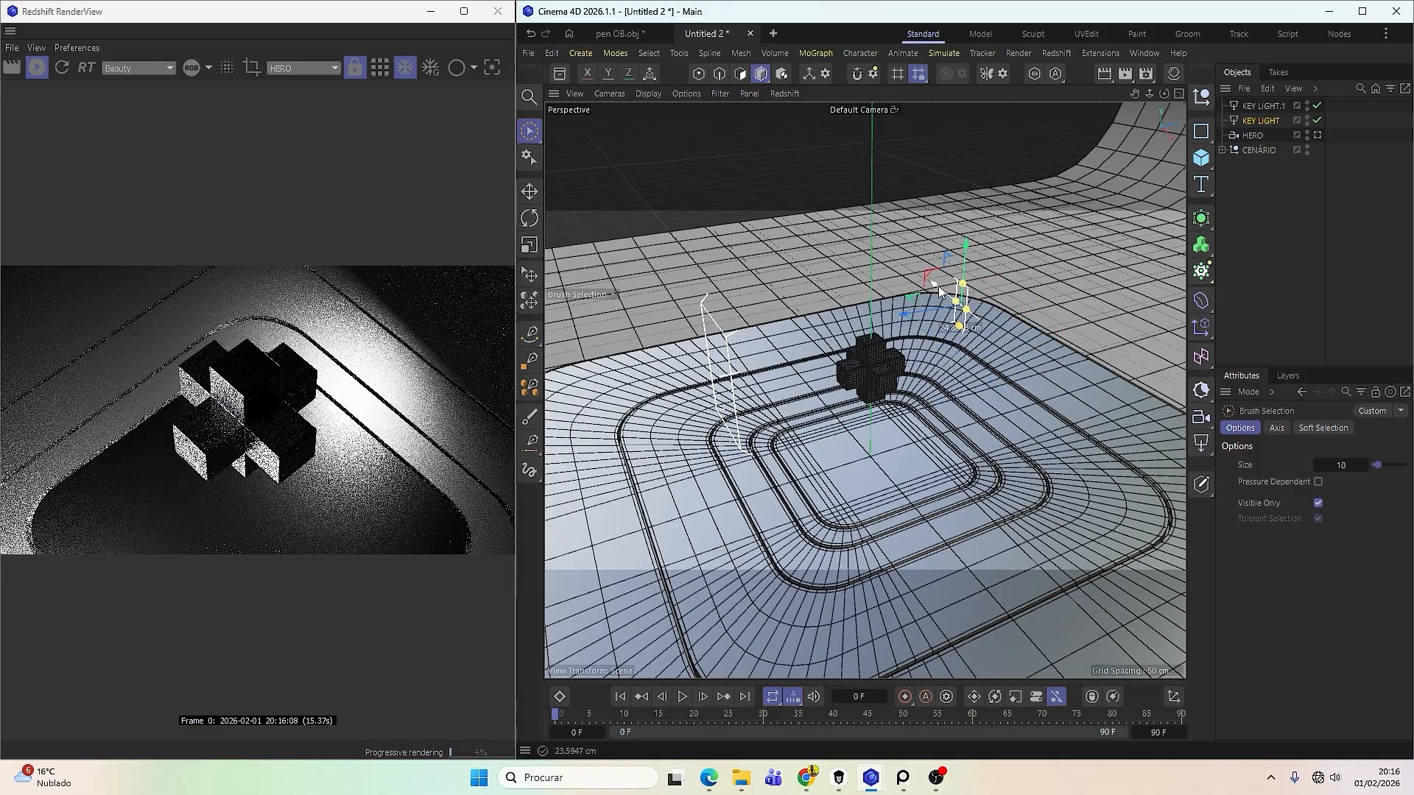
# Shift KEY LIGHT sideways past the Jacks object, raise it slightly, and tilt it.
pyautogui.keyDown('alt'); pyautogui.moveTo(913, 368); pyautogui.dragTo(678, 404); pyautogui.keyUp('alt')
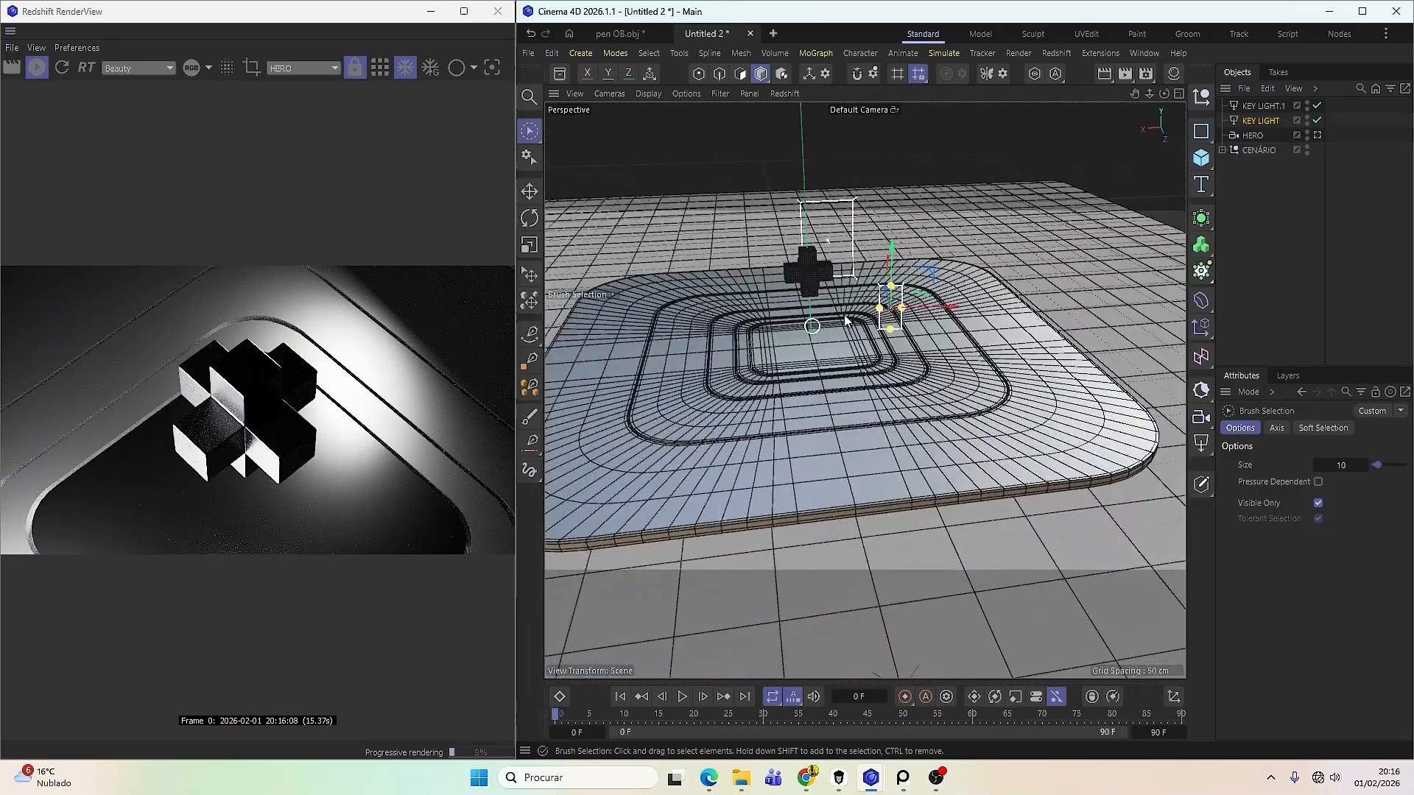
pyautogui.moveTo(954, 310); pyautogui.dragTo(882, 320)
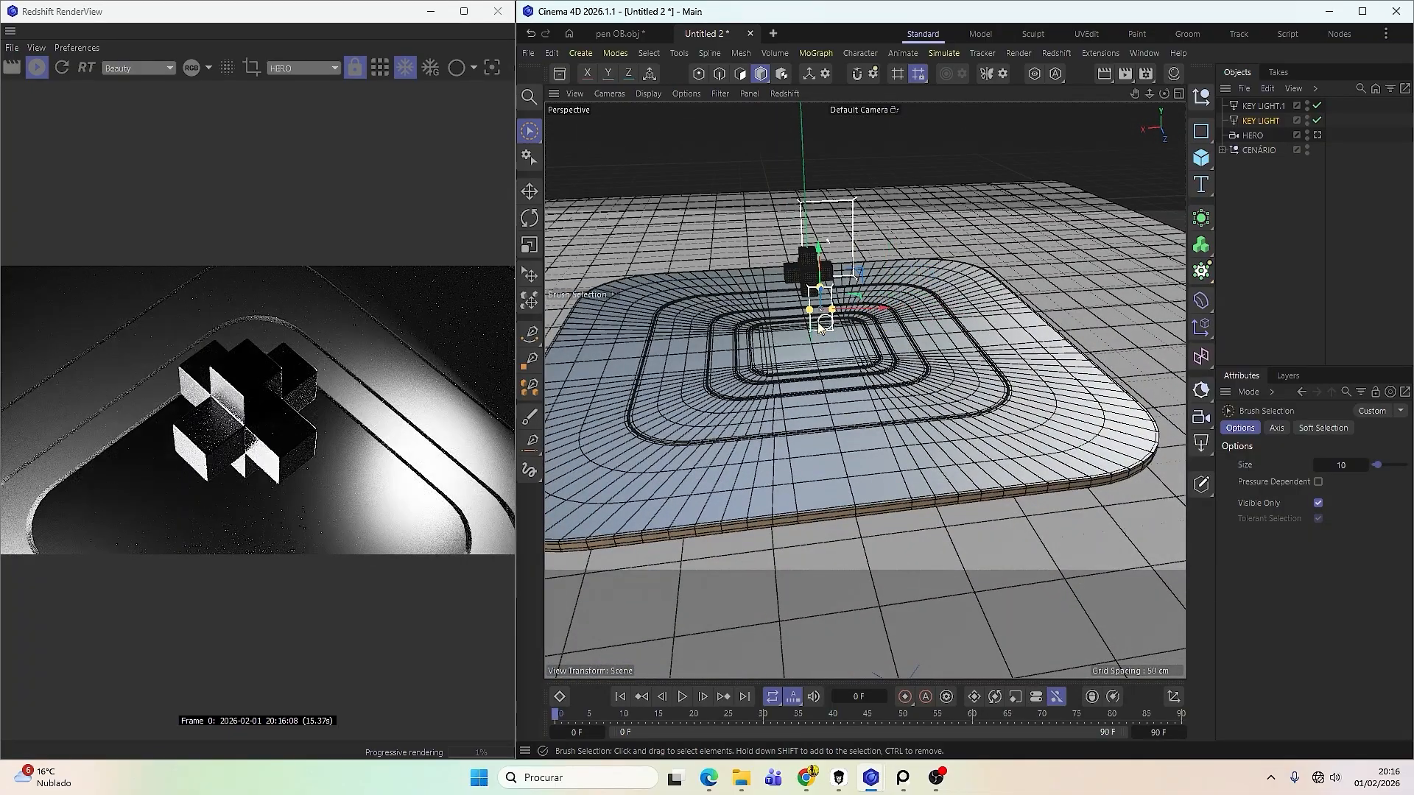
pyautogui.scroll(5, 810, 324)
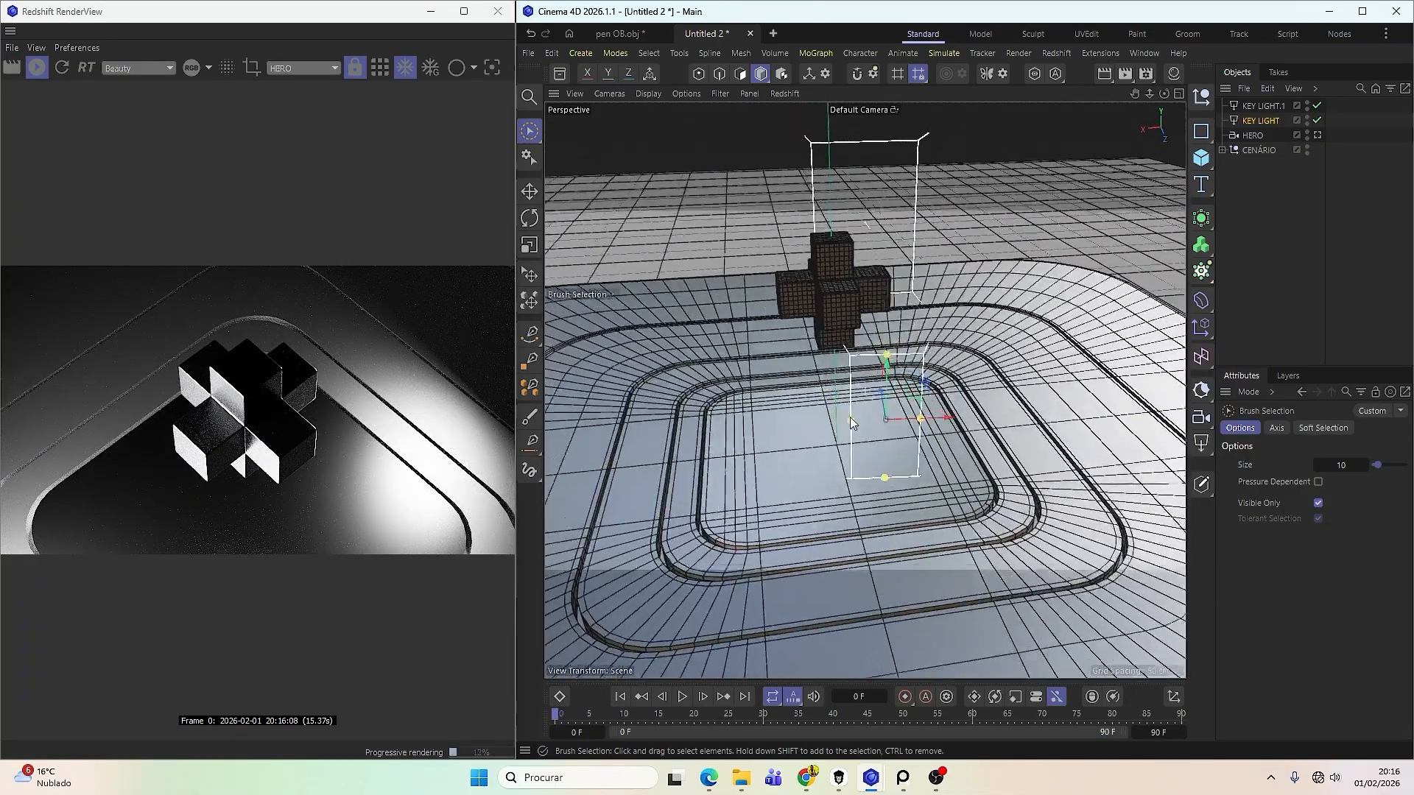
pyautogui.moveTo(899, 380)
pyautogui.mouseDown()
pyautogui.moveTo(901, 305)
pyautogui.moveTo(905, 377)
pyautogui.mouseUp()
pyautogui.press('r')
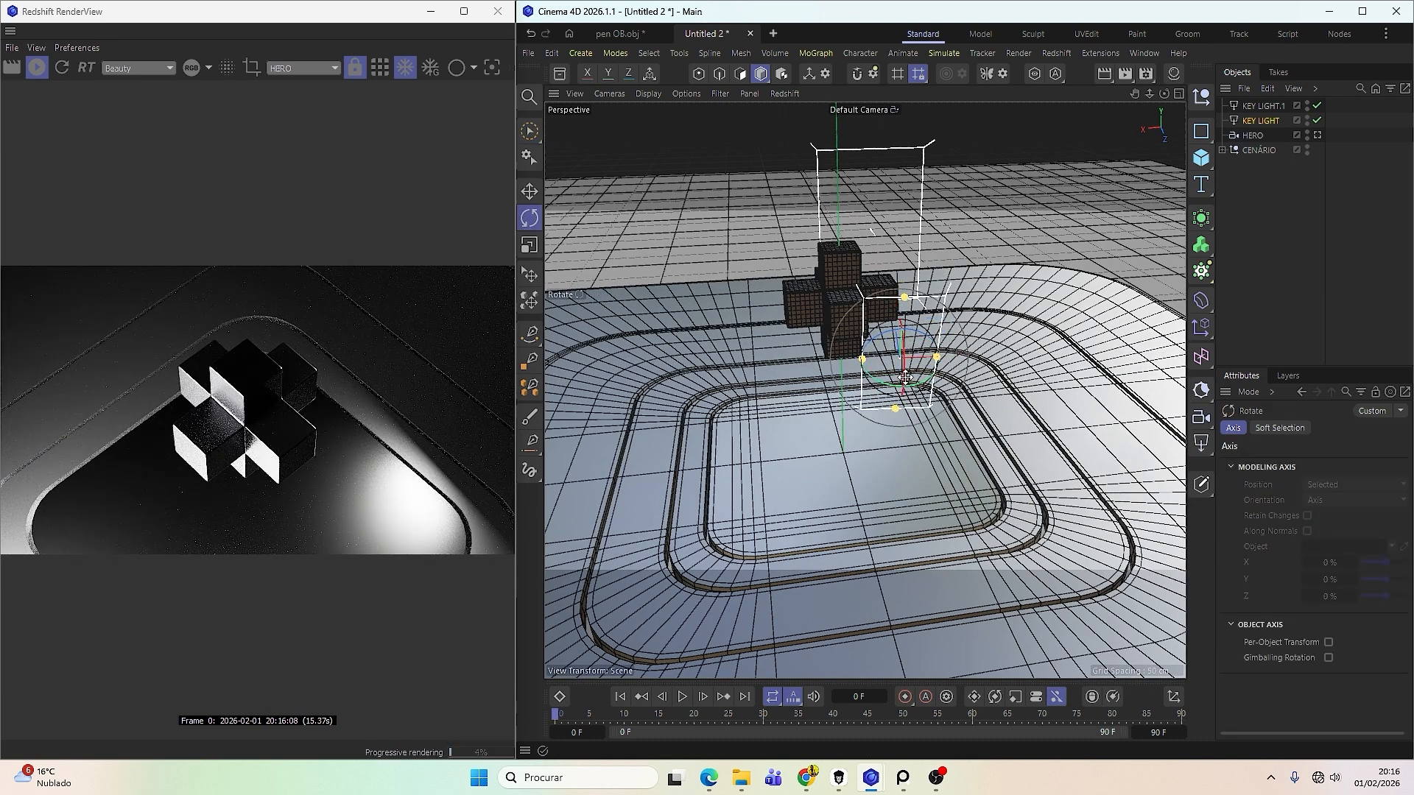
pyautogui.press('space')
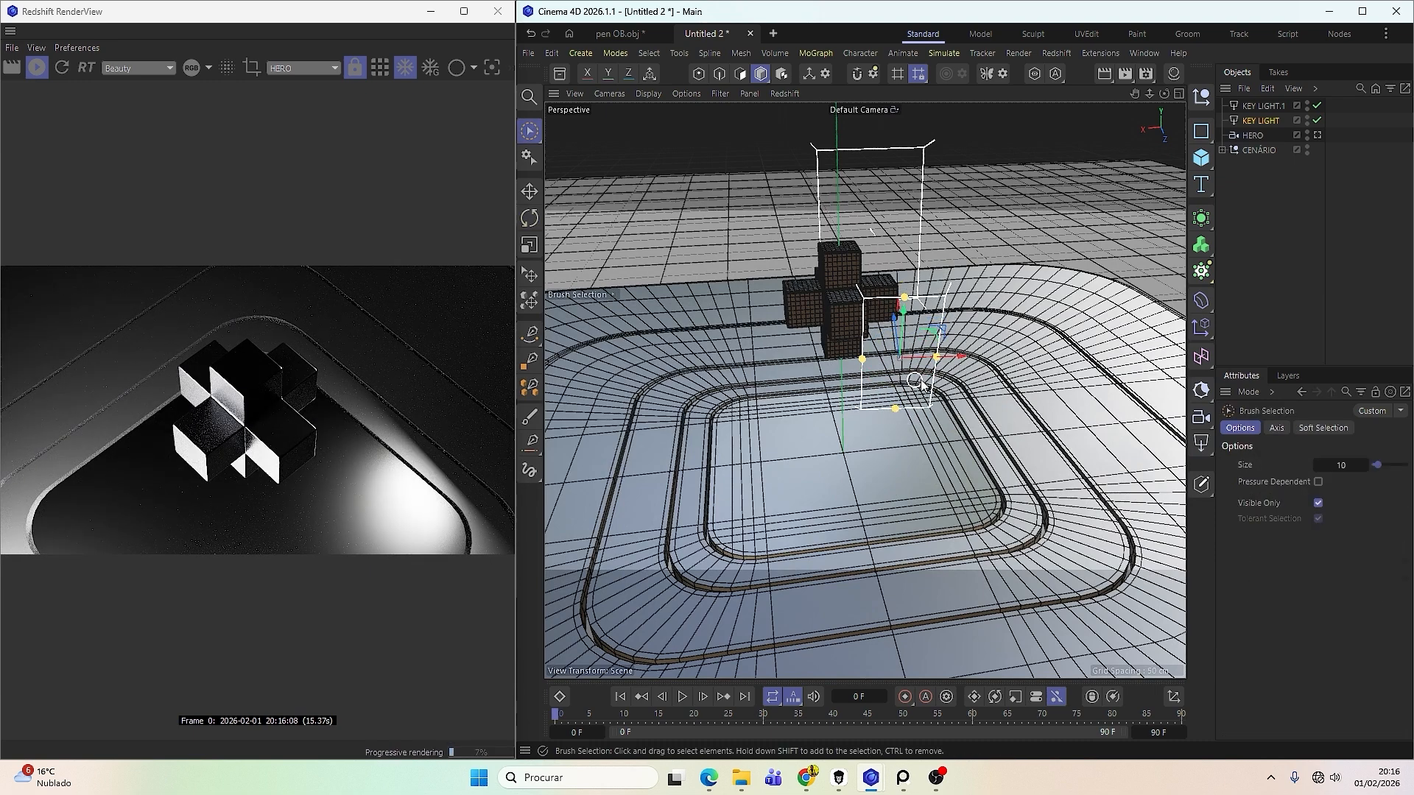
# Reduce the KEY LIGHT's Spread to 0.592, widening the attribute area for editing.
pyautogui.click(1260, 121)
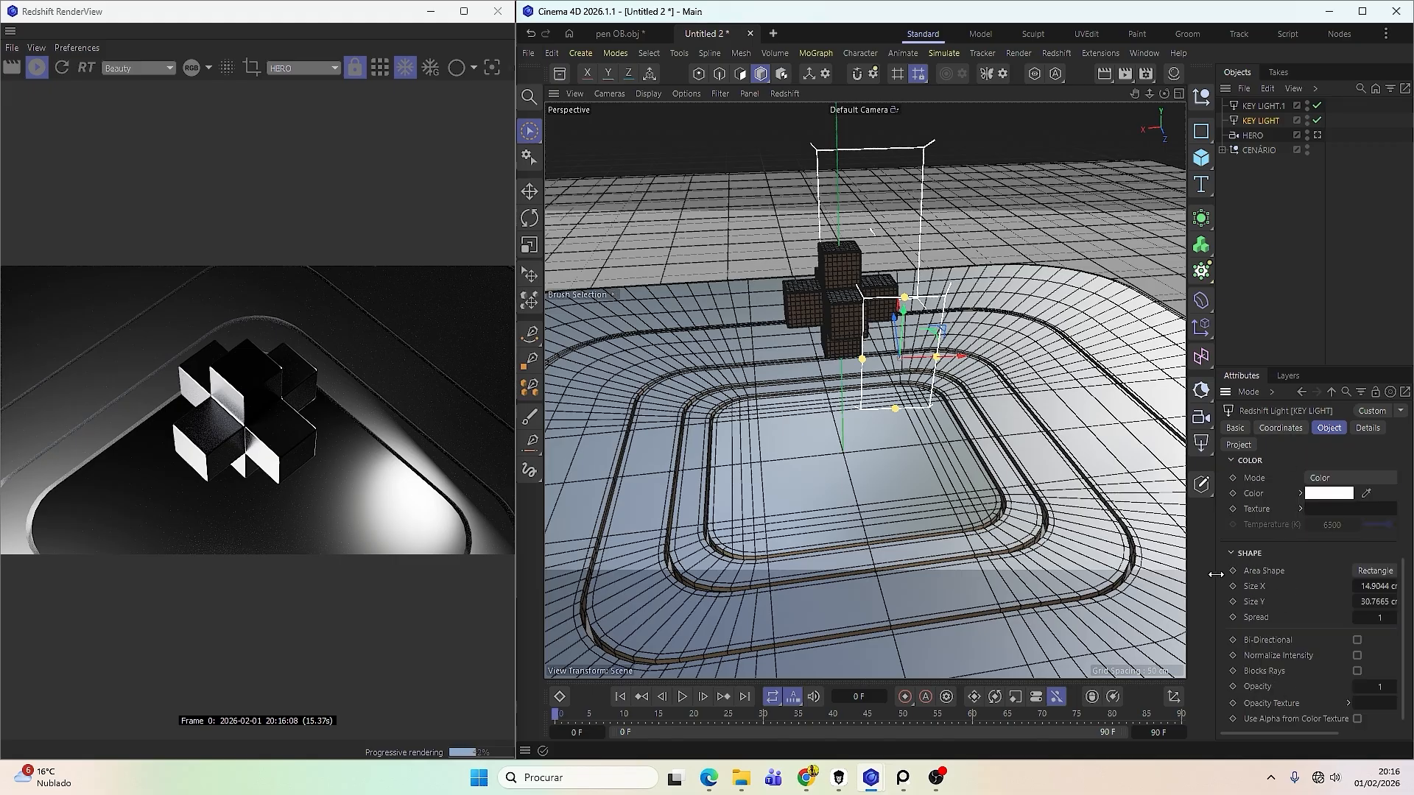
pyautogui.moveTo(1204, 576); pyautogui.dragTo(1070, 597)
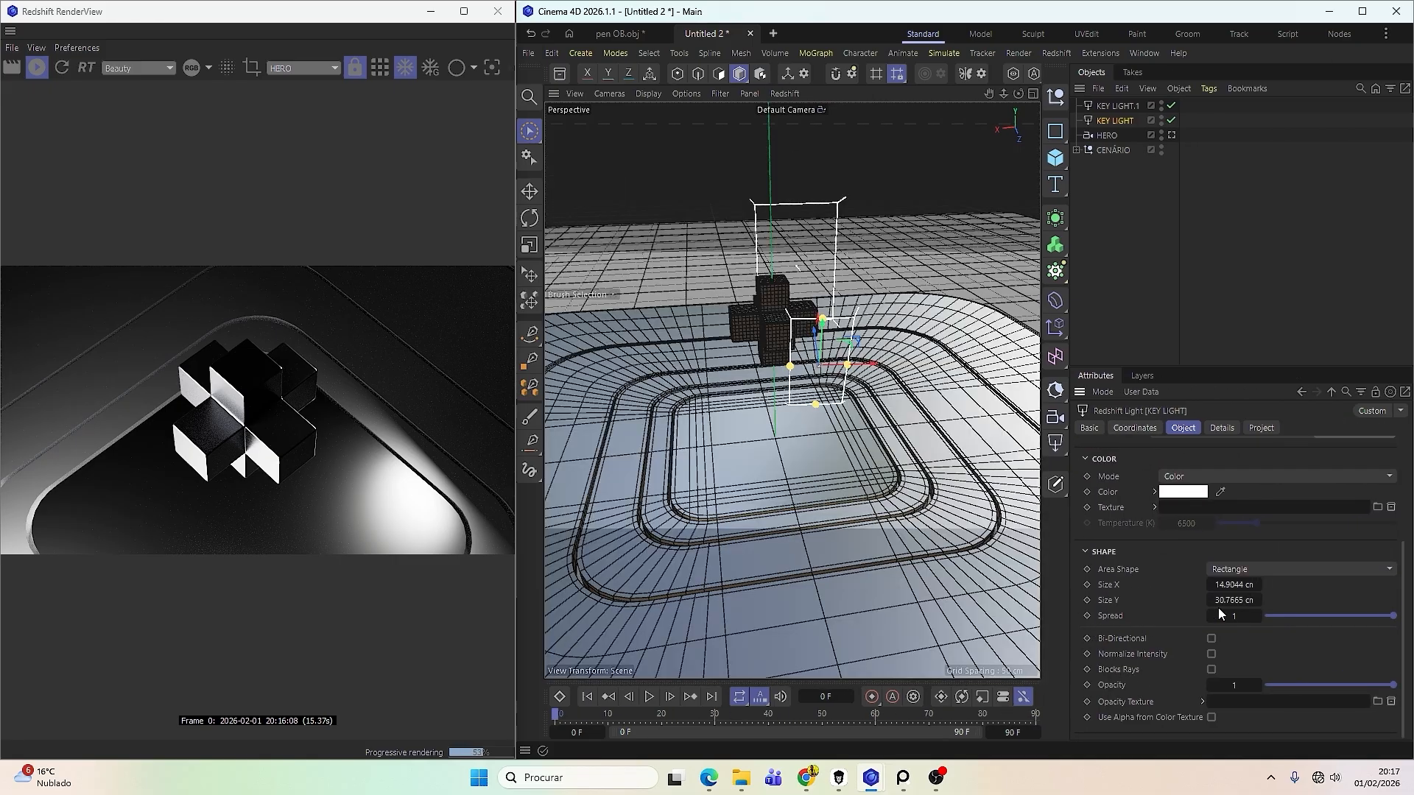
pyautogui.moveTo(1383, 615); pyautogui.dragTo(1341, 625)
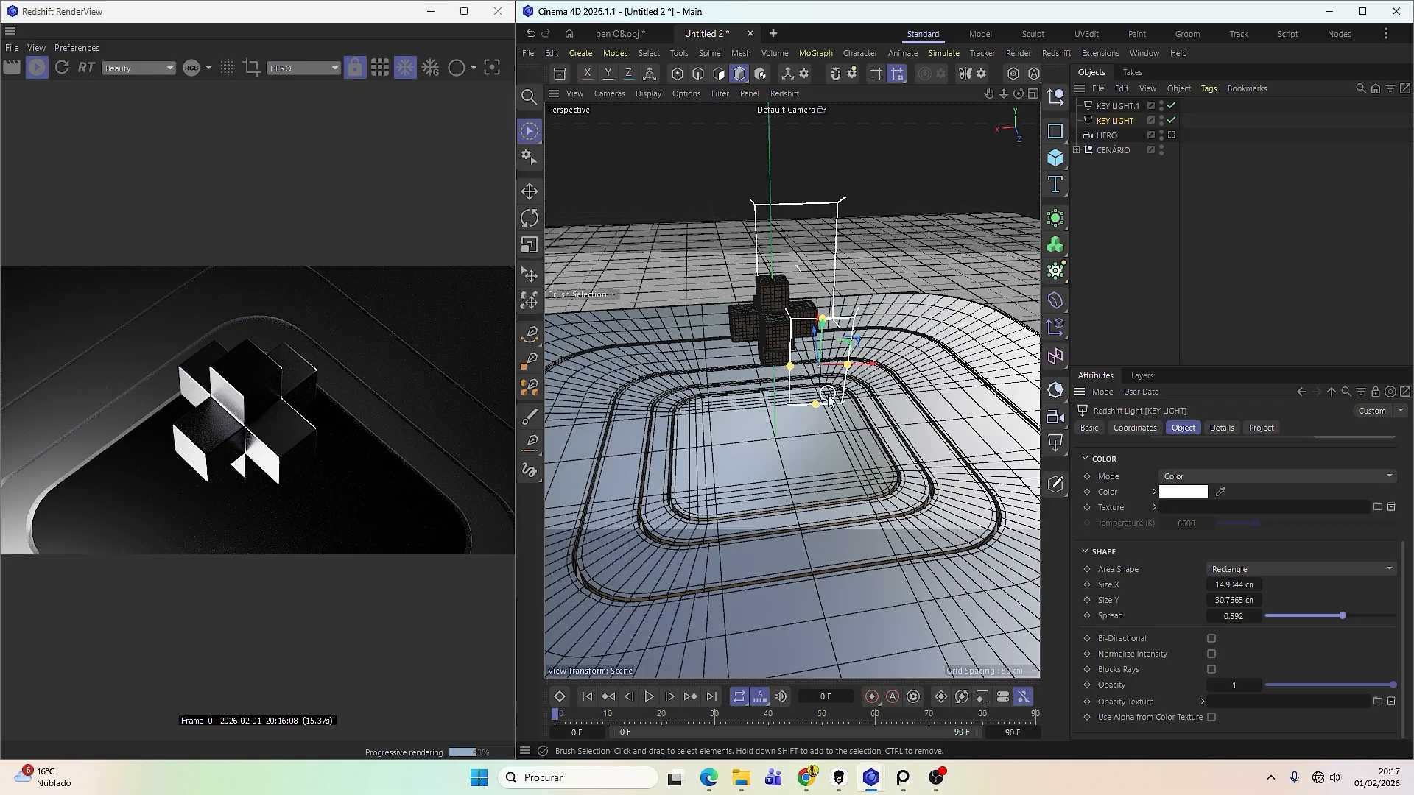
# Rename the duplicate light KEY LIGHT.1 to FILL.
pyautogui.keyDown('alt'); pyautogui.moveTo(819, 404); pyautogui.dragTo(890, 383); pyautogui.keyUp('alt')
pyautogui.doubleClick(1122, 106)
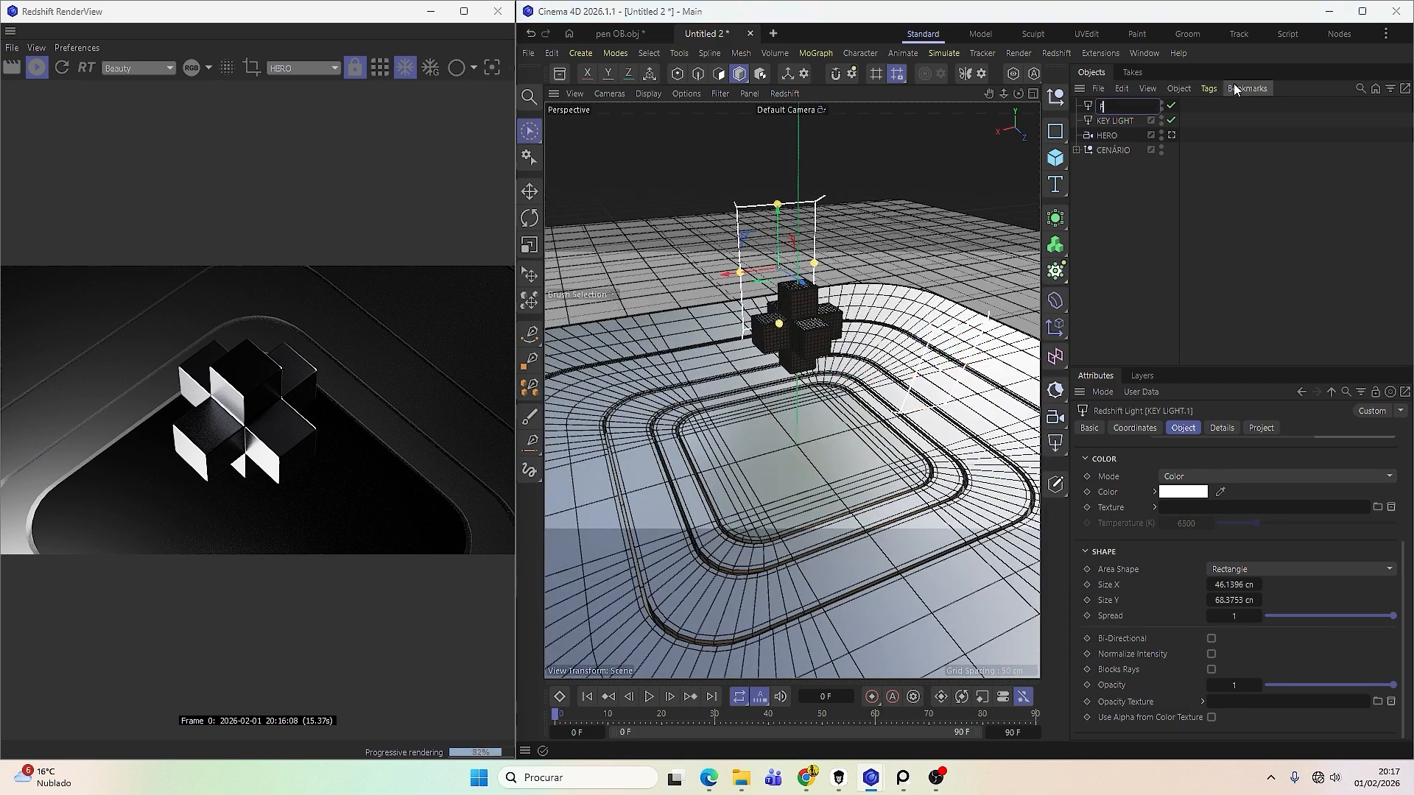
pyautogui.press('Return')
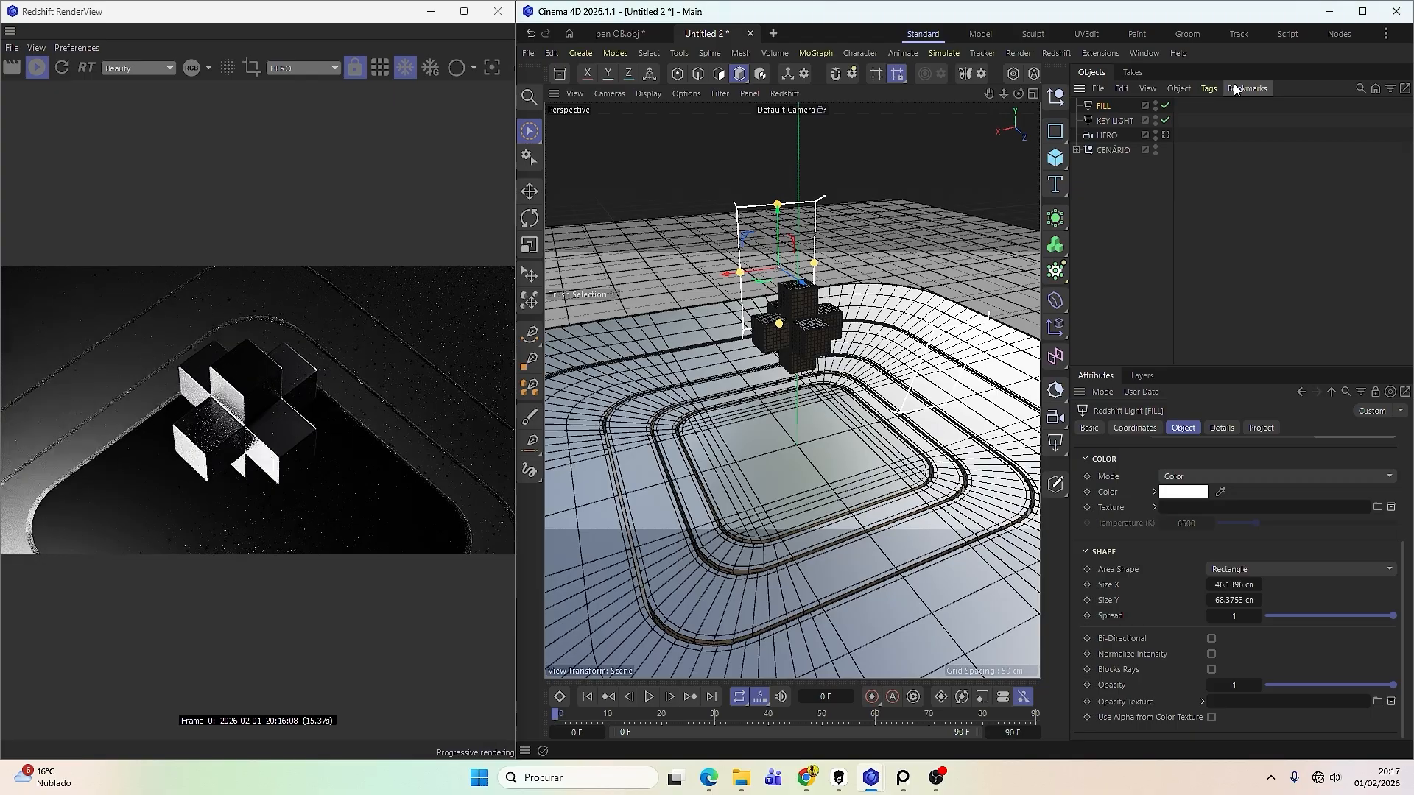
# Duplicate the FILL light and name the copy TOP.
pyautogui.scroll(-5, 804, 413)
pyautogui.keyDown('alt'); pyautogui.moveTo(805, 414); pyautogui.dragTo(1005, 434); pyautogui.keyUp('alt')
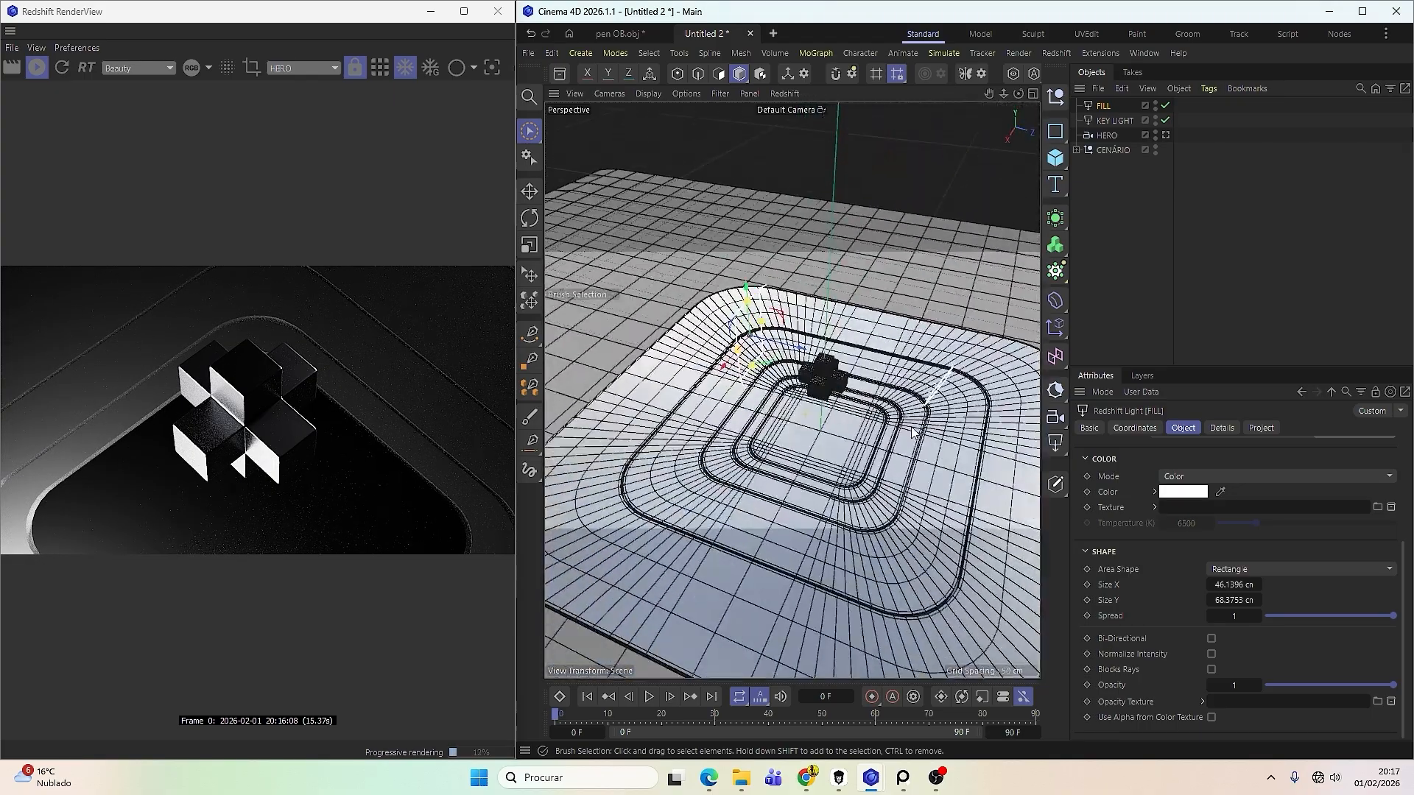
pyautogui.hotkey('ctrl', 'c')
pyautogui.hotkey('ctrl', 'v')
pyautogui.doubleClick(1108, 106)
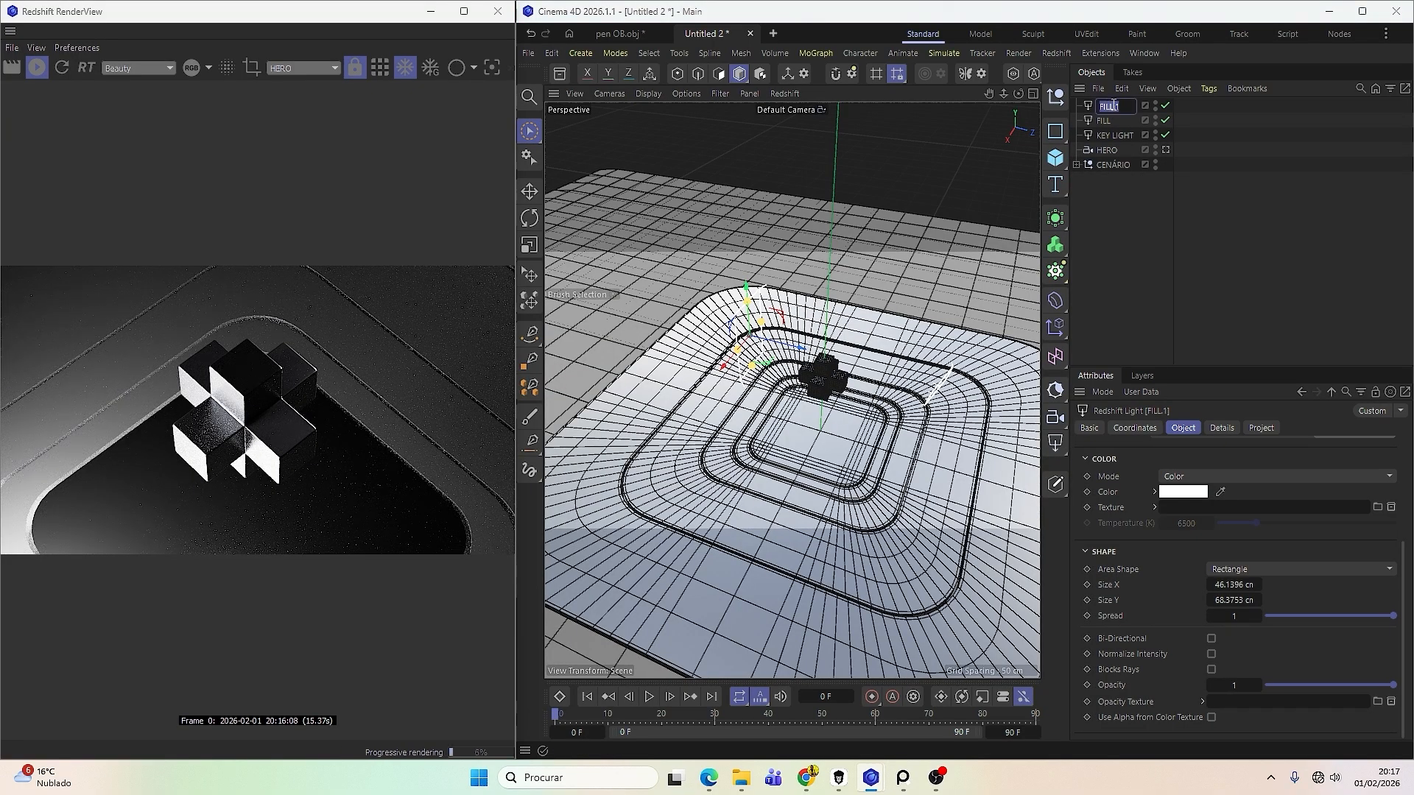
pyautogui.press('Return')
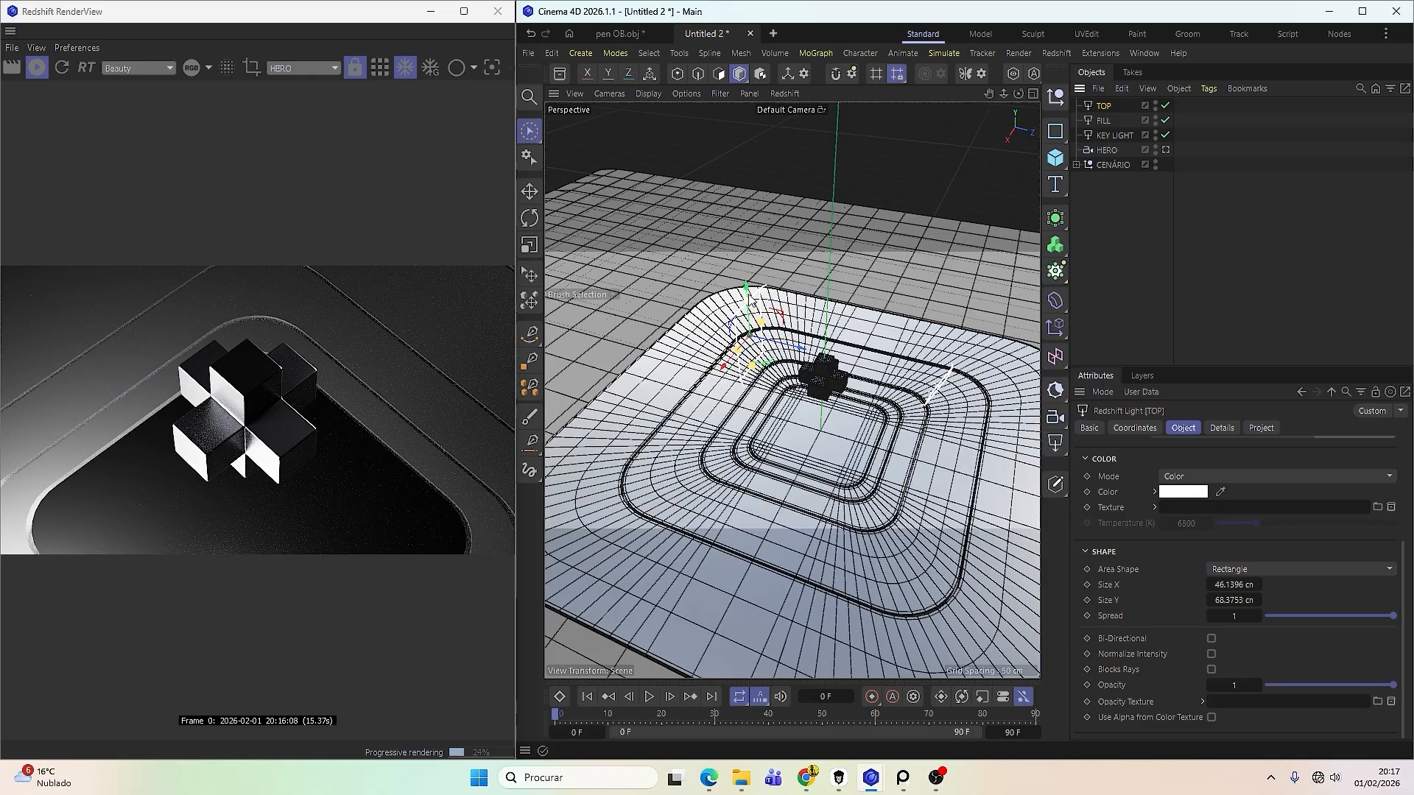
# Move the TOP light above the Jacks object and rotate it to face straight down onto the product.
pyautogui.moveTo(746, 291); pyautogui.dragTo(868, 267)
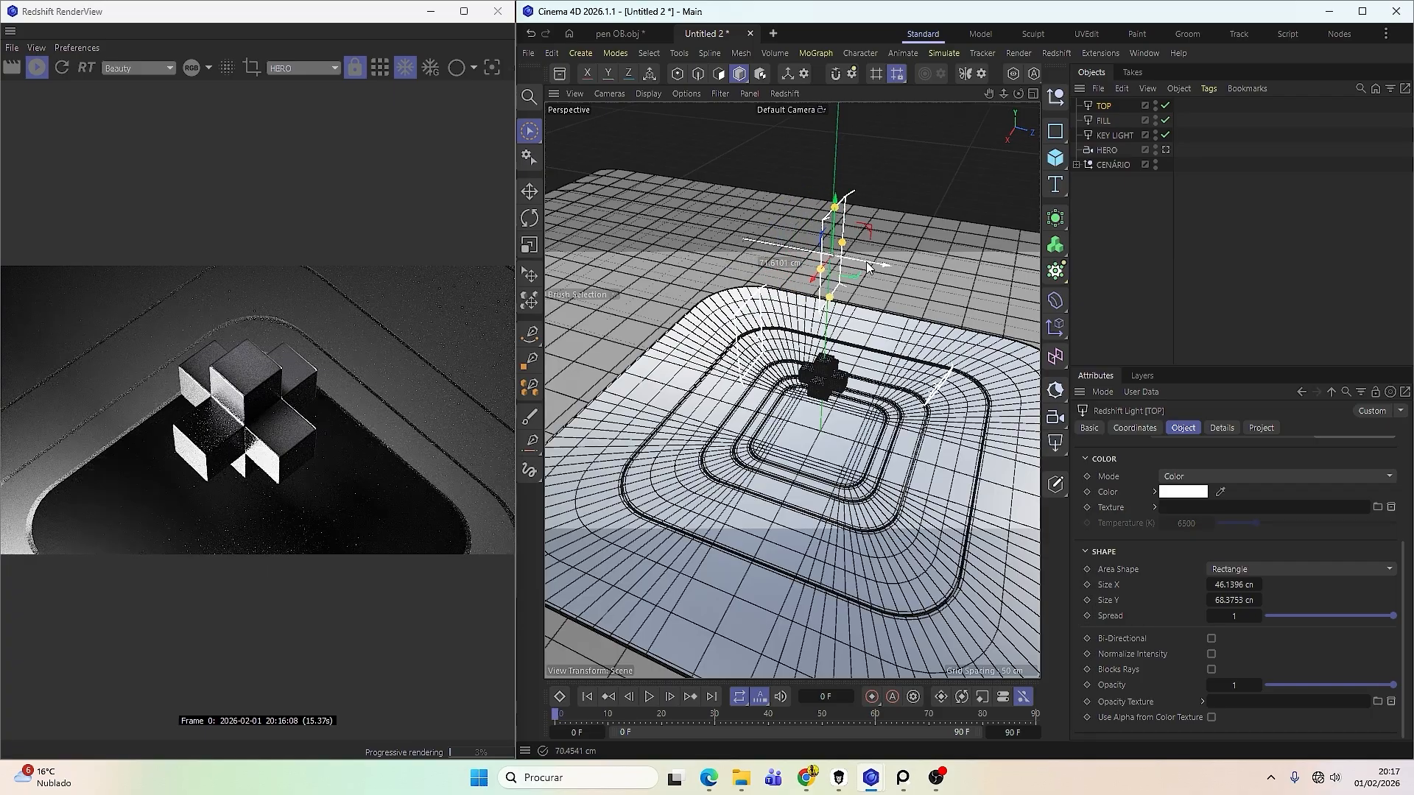
pyautogui.press('r')
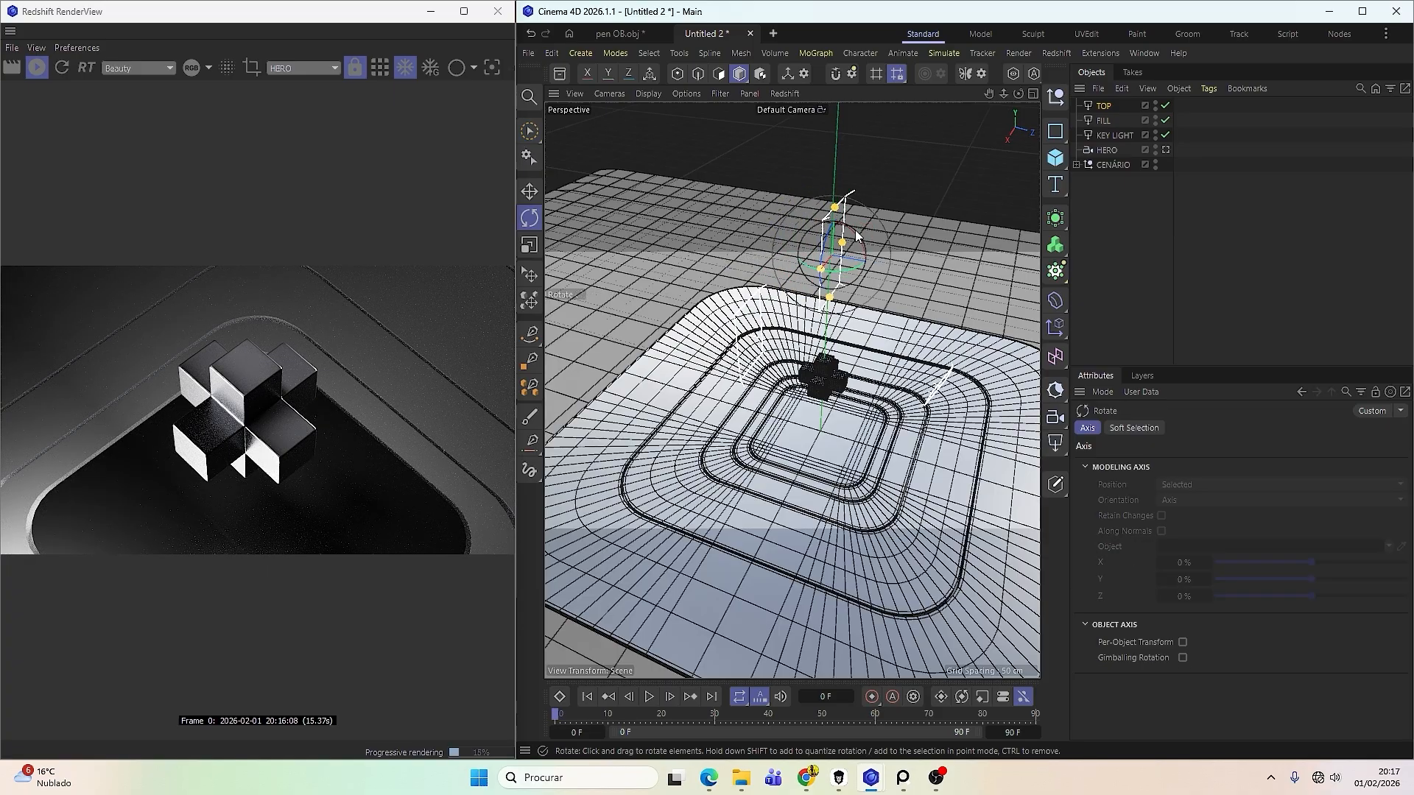
pyautogui.moveTo(856, 235); pyautogui.dragTo(875, 307)
pyautogui.press('9')
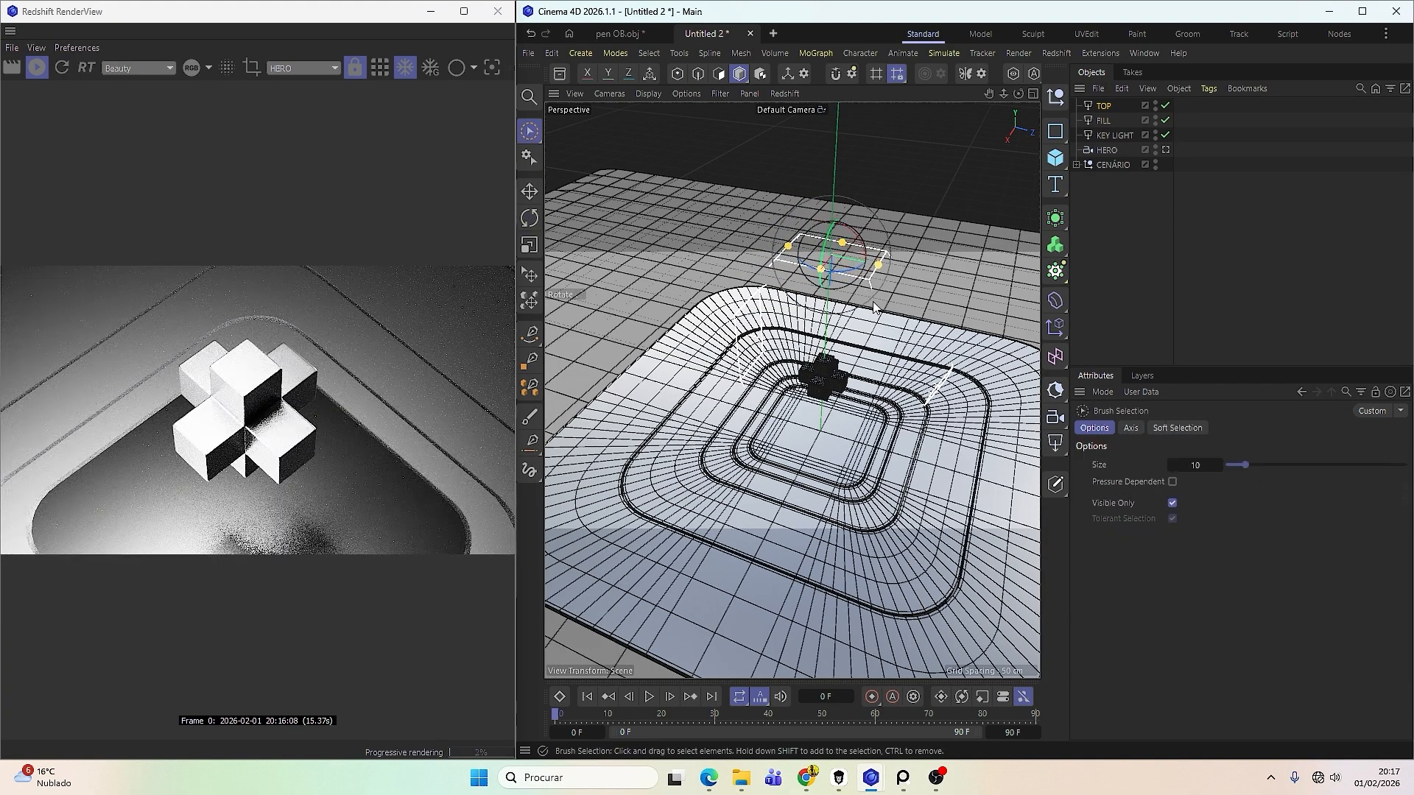
# Set the TOP light's color mode to Color and Temperature.
pyautogui.click(1105, 107)
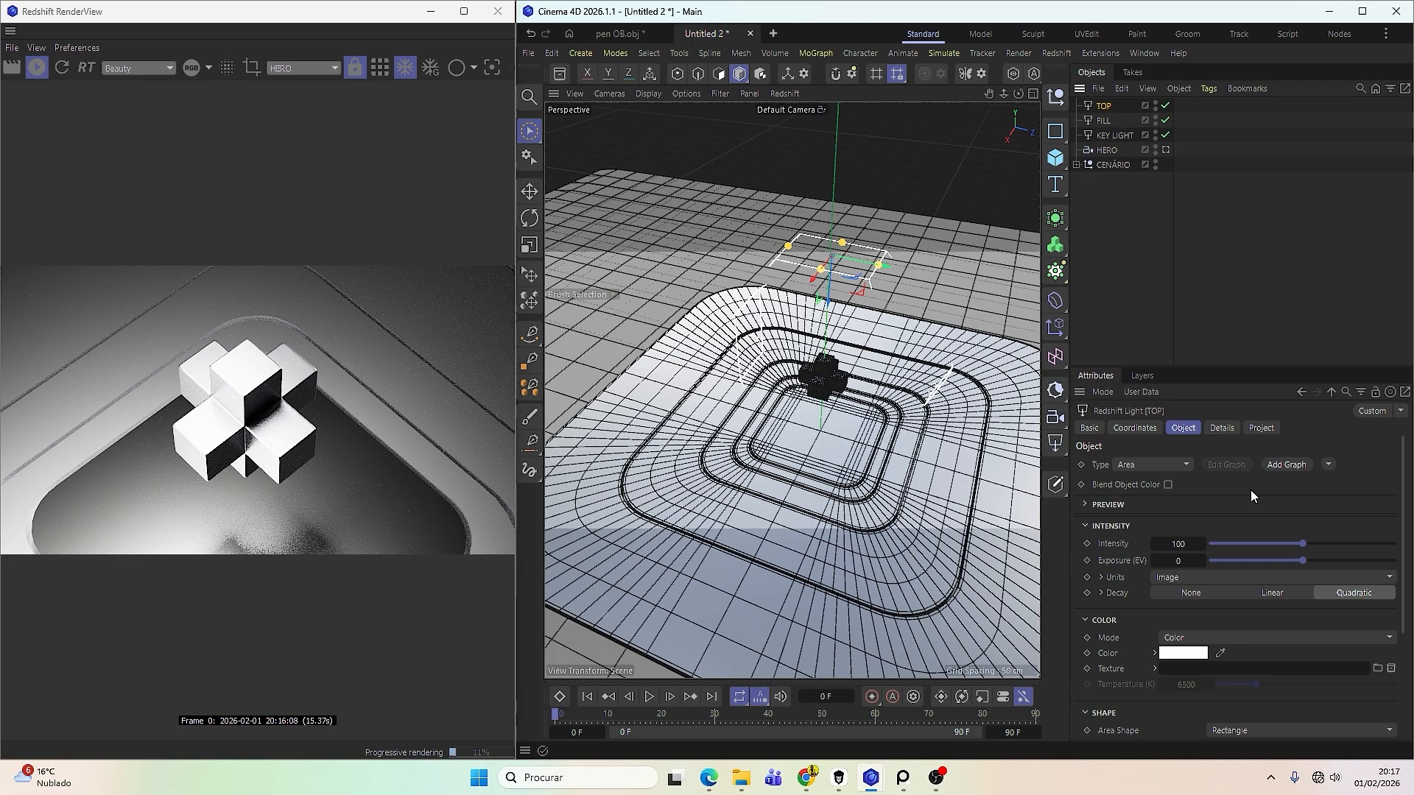
pyautogui.click(1198, 639)
pyautogui.click(1201, 692)
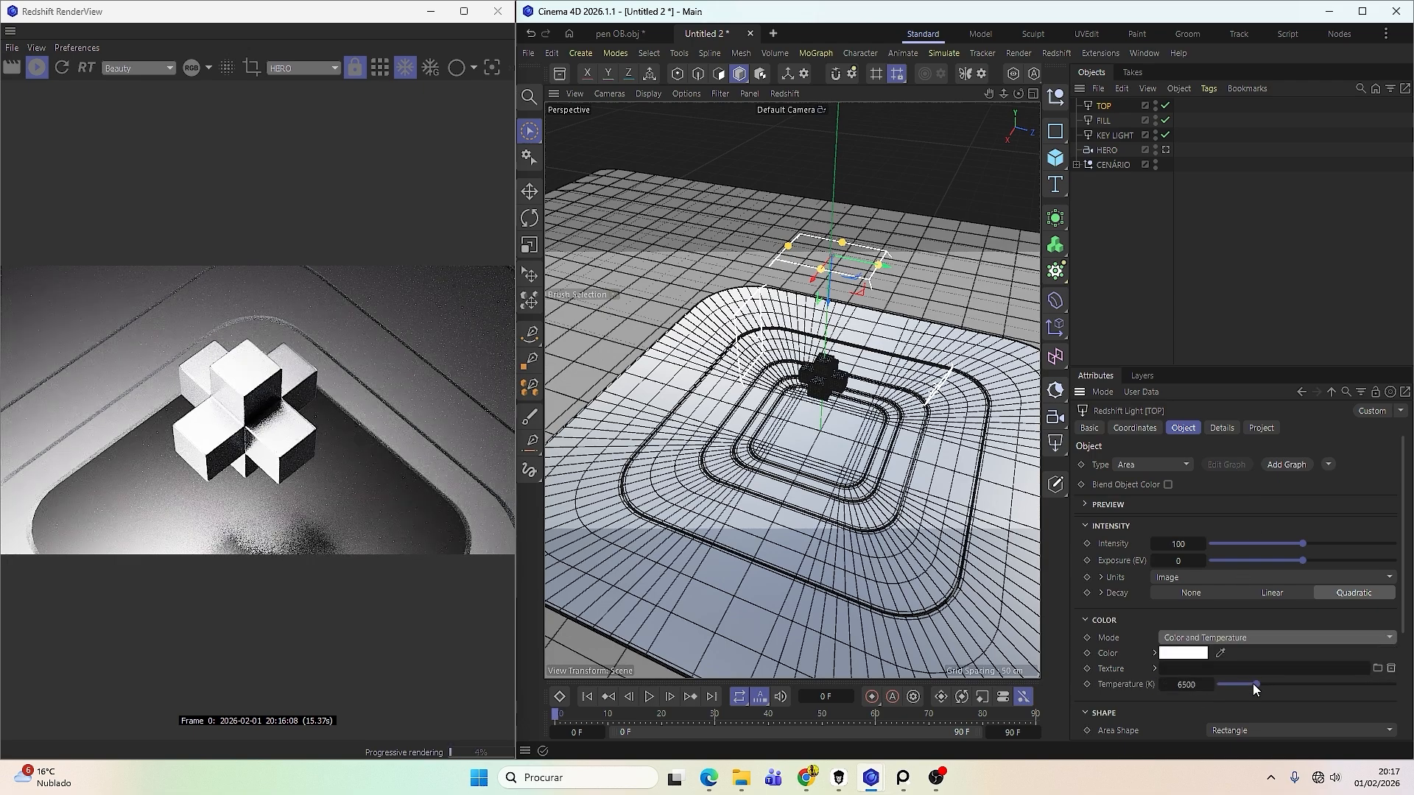
# Set the TOP light's temperature to about 4559 K and its color to a red of RGB 255, 72, 72.
pyautogui.moveTo(1254, 688)
pyautogui.mouseDown()
pyautogui.moveTo(1230, 695)
pyautogui.moveTo(1285, 688)
pyautogui.moveTo(1261, 682)
pyautogui.mouseUp()
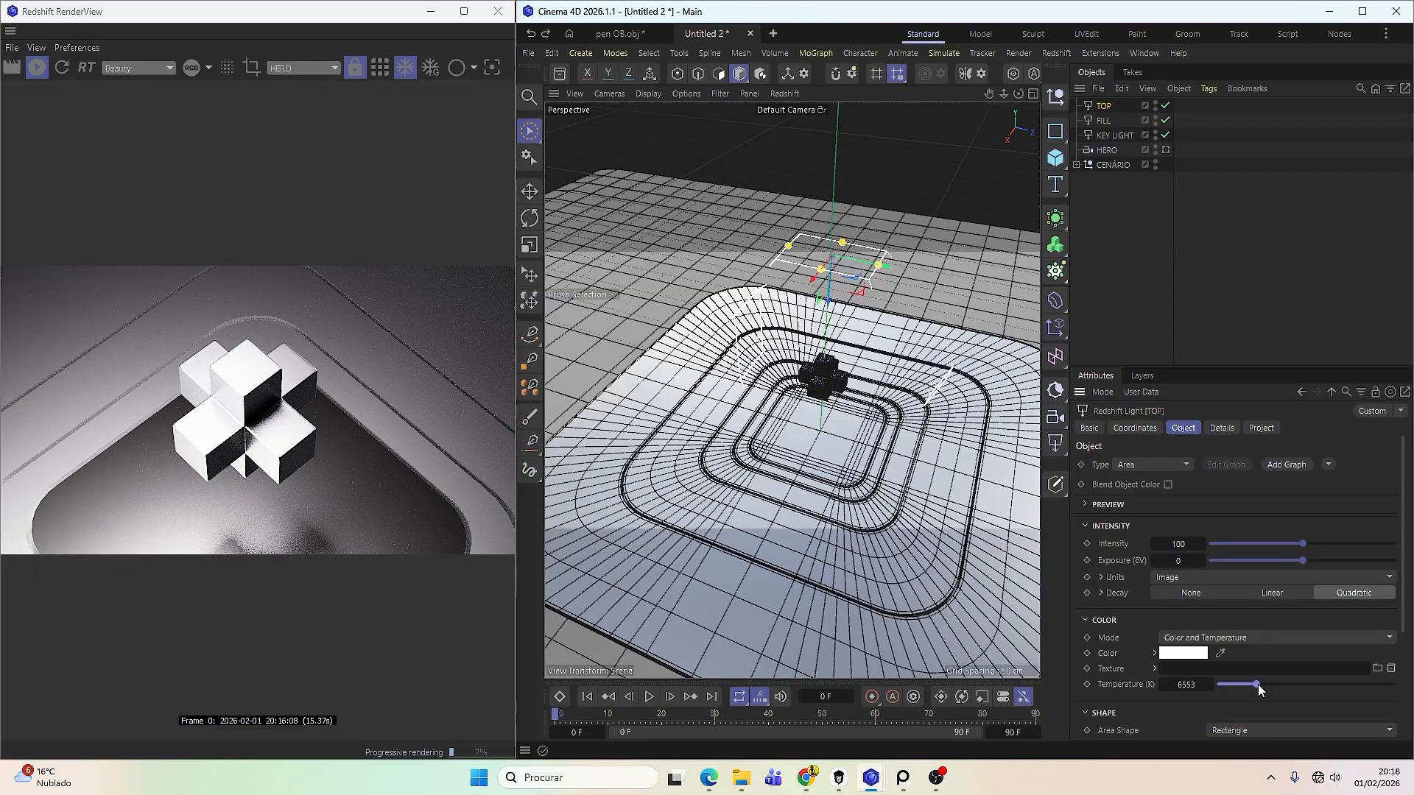
pyautogui.moveTo(1258, 683); pyautogui.dragTo(1246, 692)
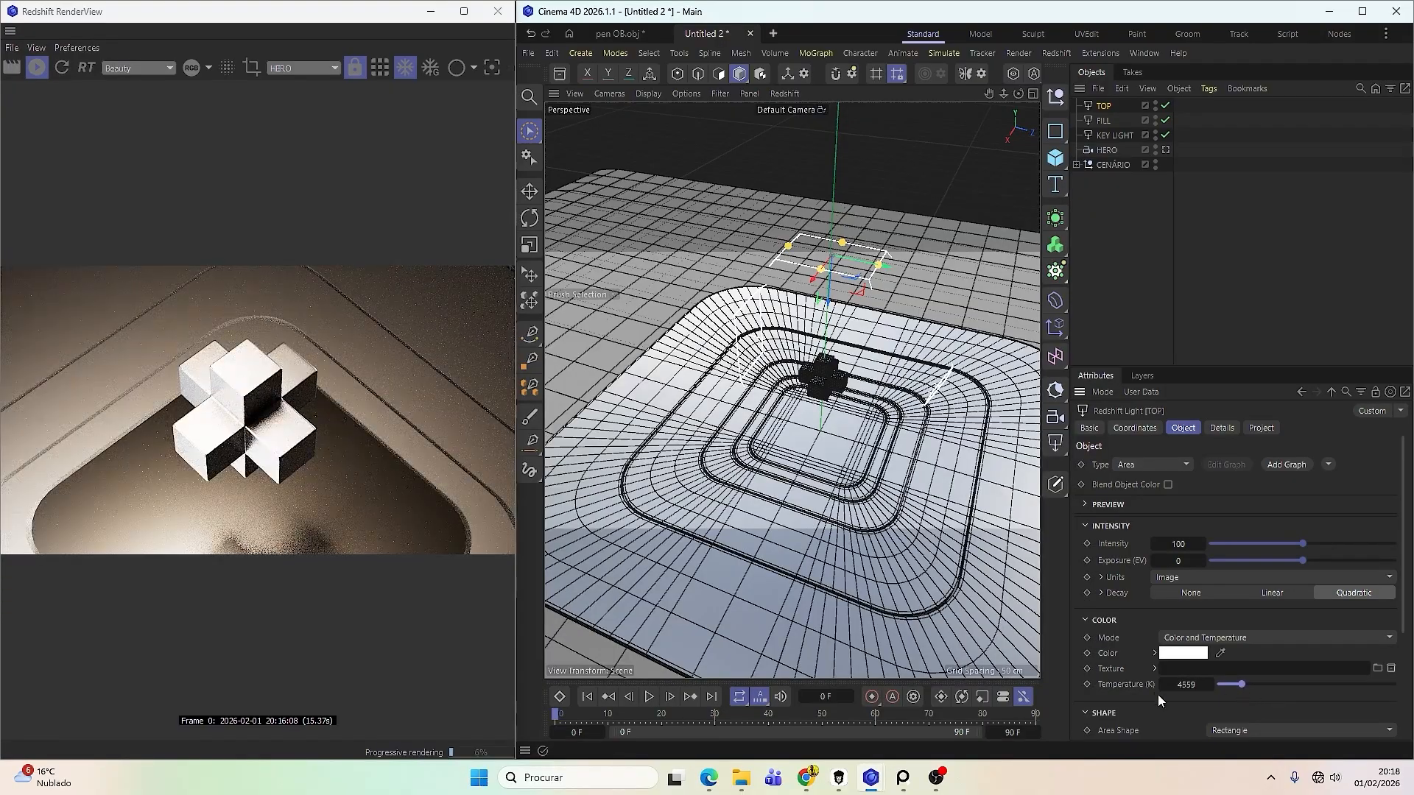
pyautogui.click(1180, 654)
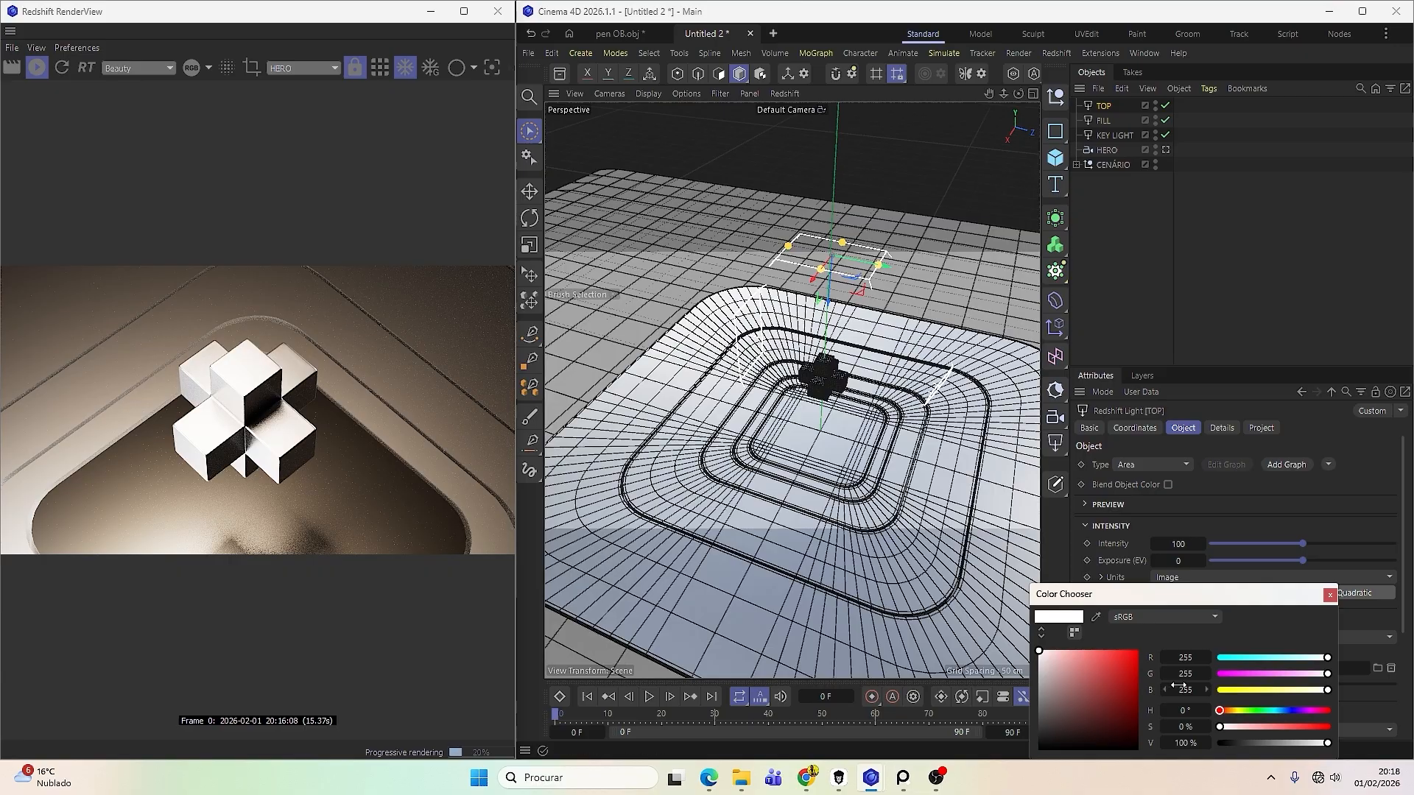
pyautogui.moveTo(1226, 711); pyautogui.dragTo(1229, 711)
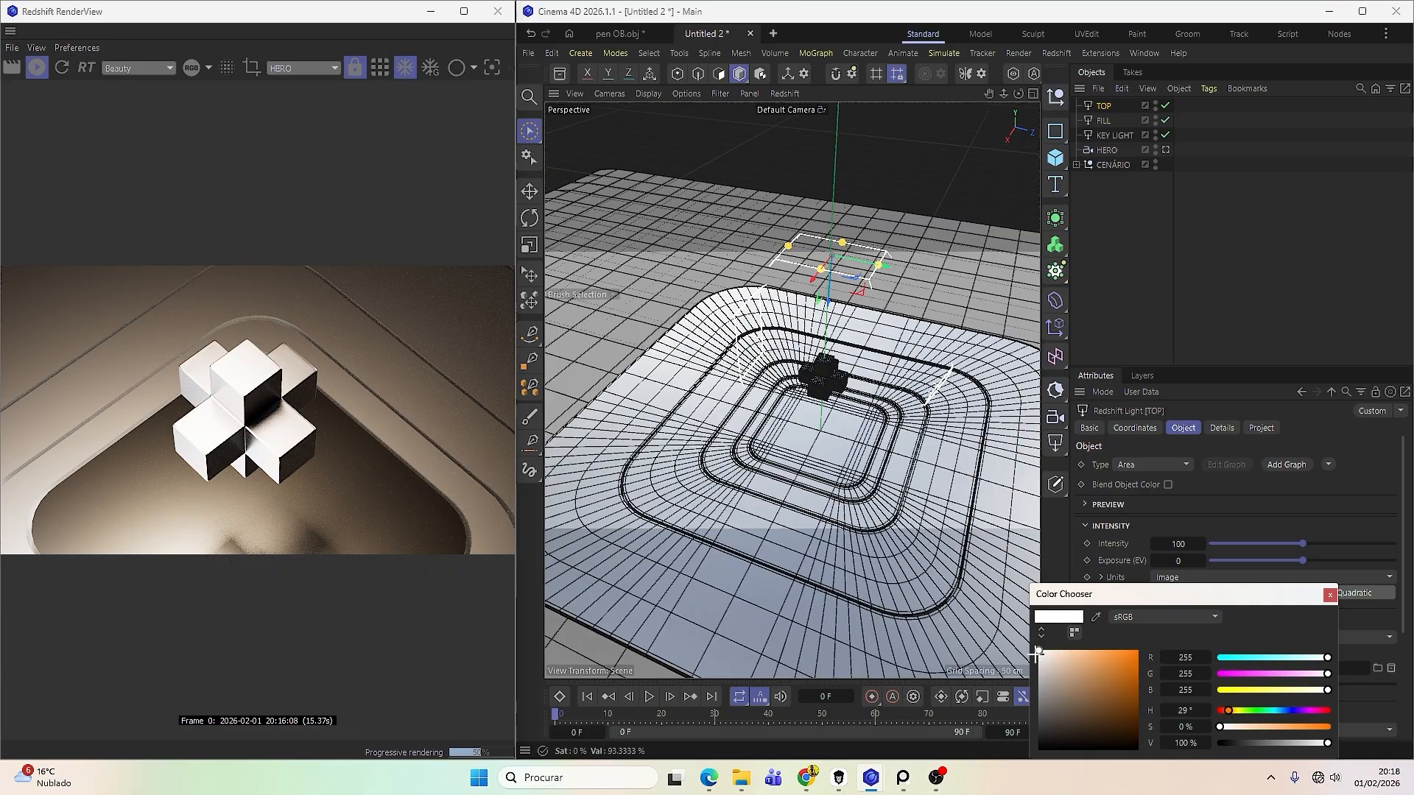
pyautogui.moveTo(1036, 652); pyautogui.dragTo(1061, 650)
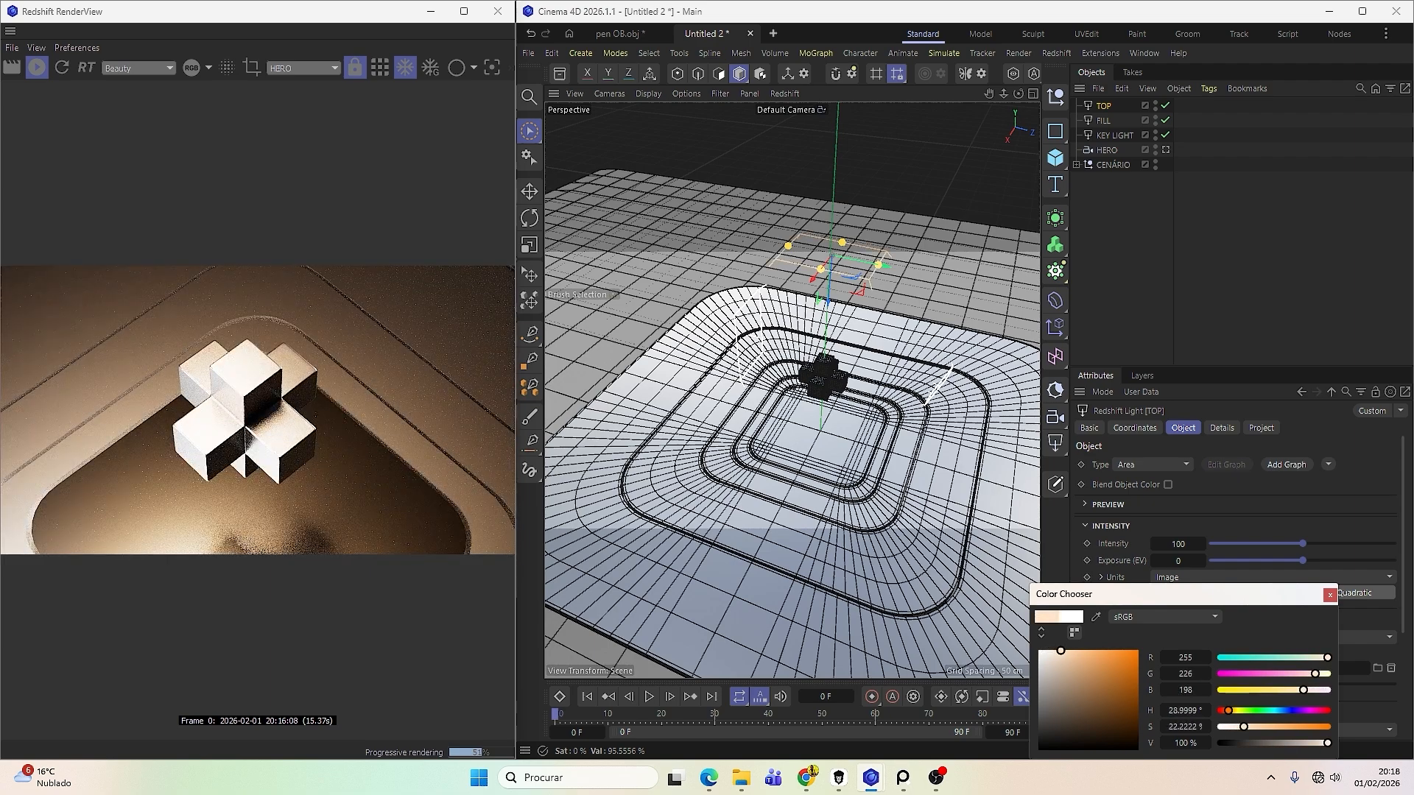
pyautogui.moveTo(1235, 712); pyautogui.dragTo(1219, 711)
pyautogui.click(1131, 651)
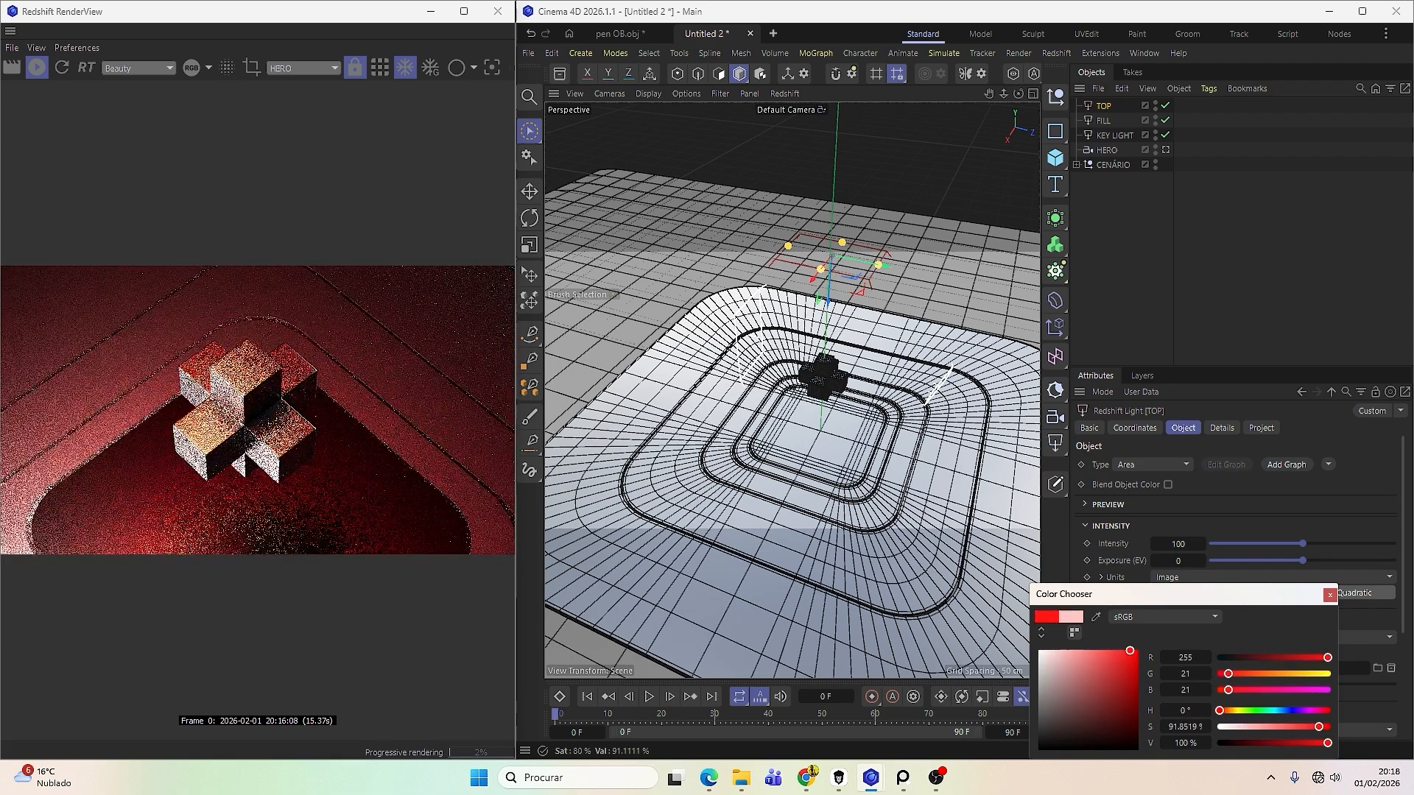
pyautogui.moveTo(1097, 652); pyautogui.dragTo(1110, 650)
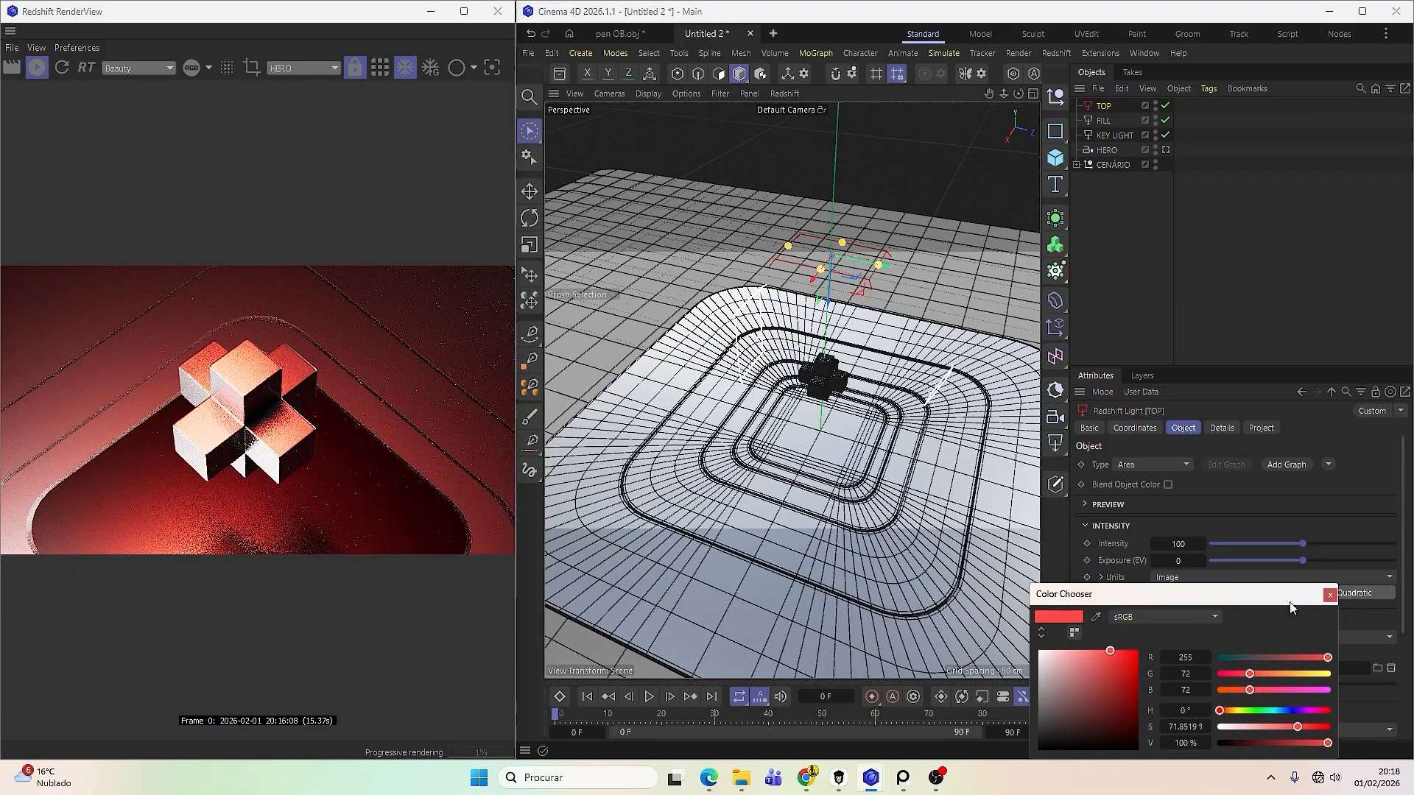
pyautogui.click(1330, 594)
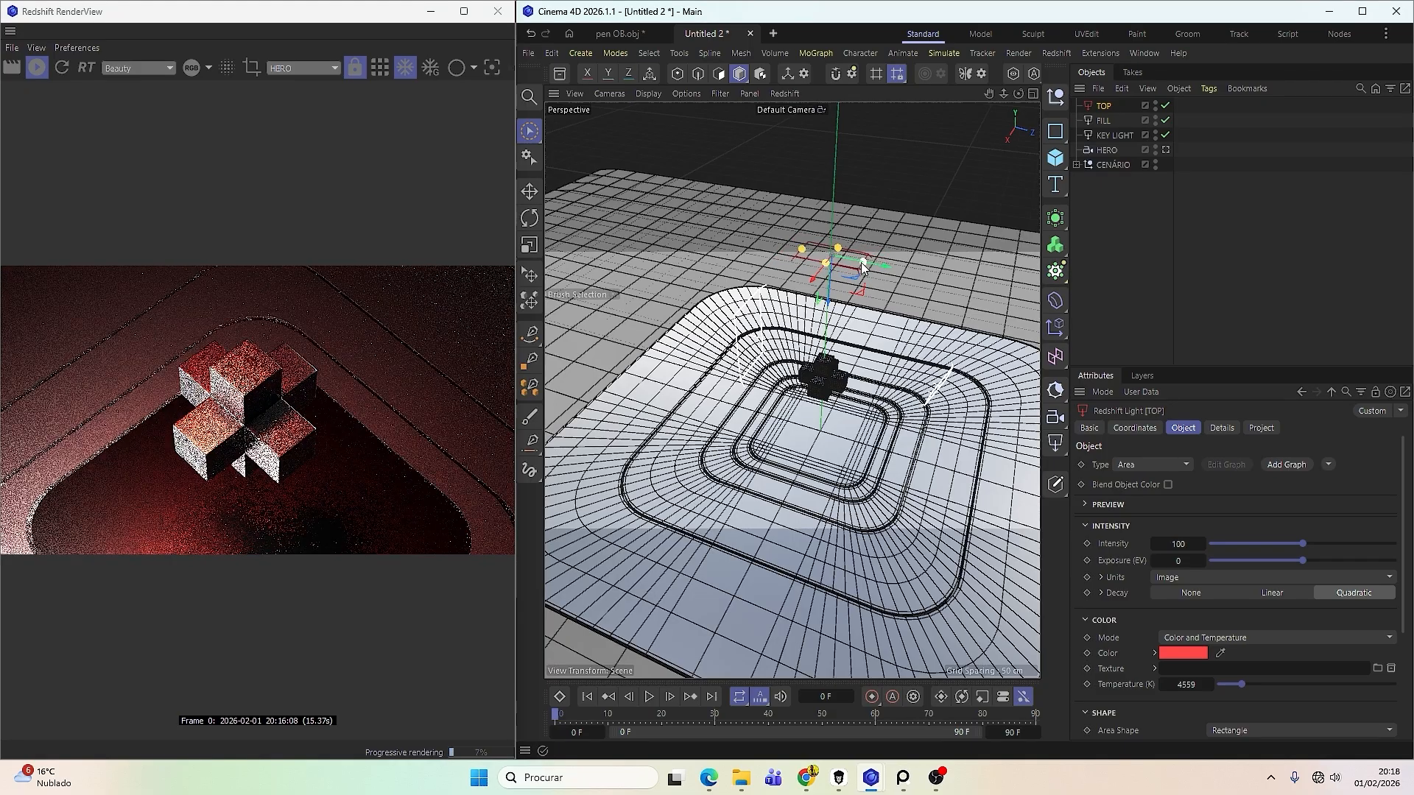
# Shrink the TOP area light to about 26 by 31 cm and raise it slightly above the Jacks object.
pyautogui.moveTo(878, 262); pyautogui.dragTo(856, 266)
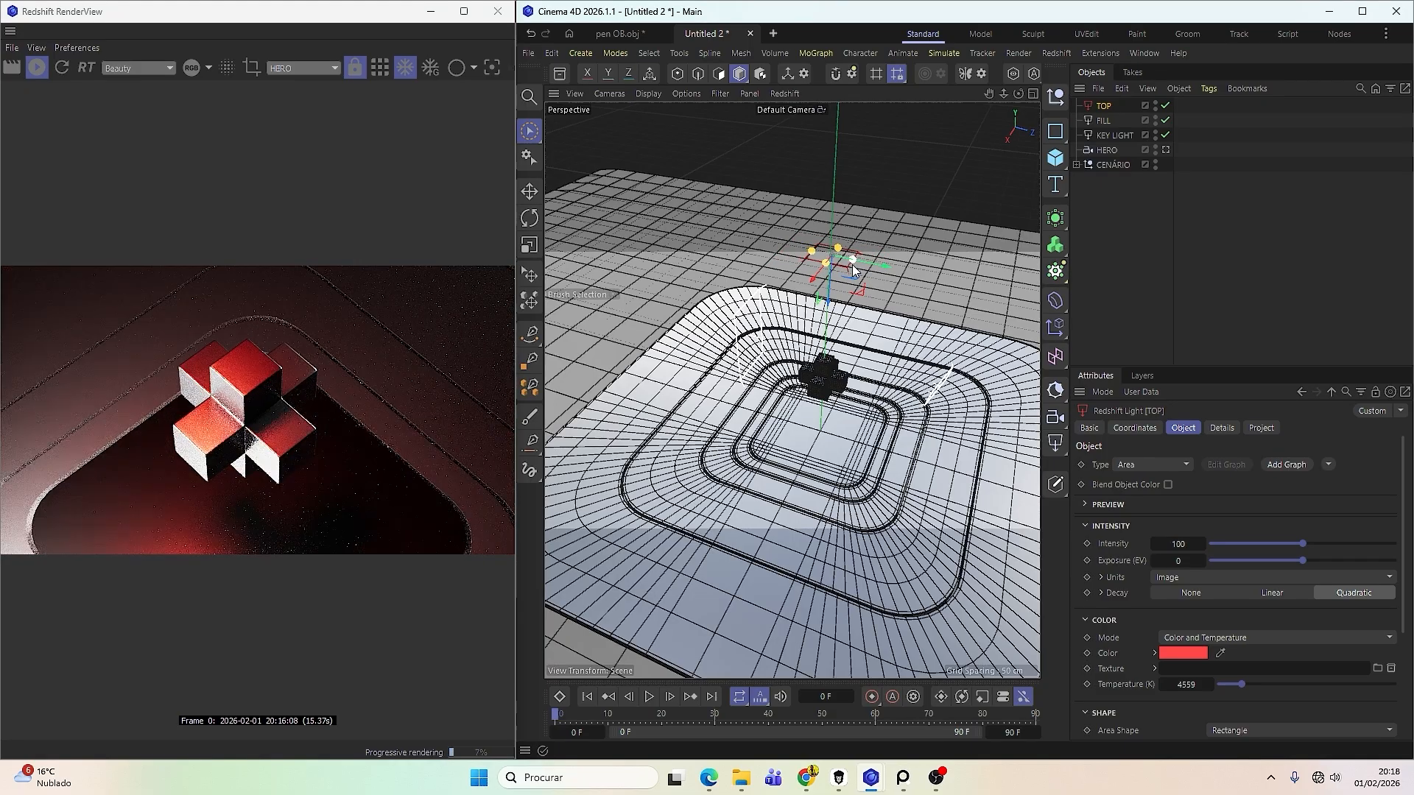
pyautogui.scroll(6, 841, 376)
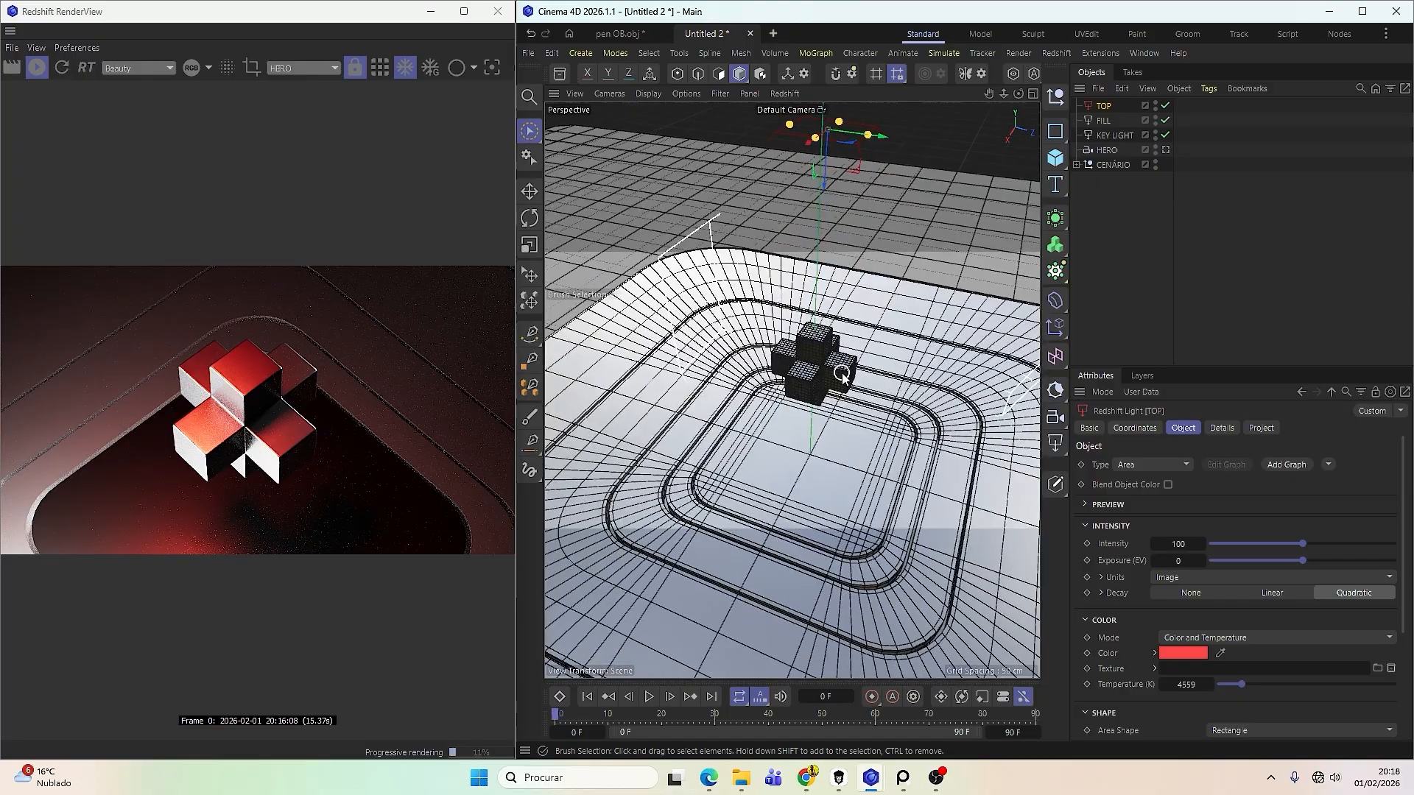
pyautogui.keyDown('alt'); pyautogui.moveTo(841, 376); pyautogui.dragTo(775, 448); pyautogui.keyUp('alt')
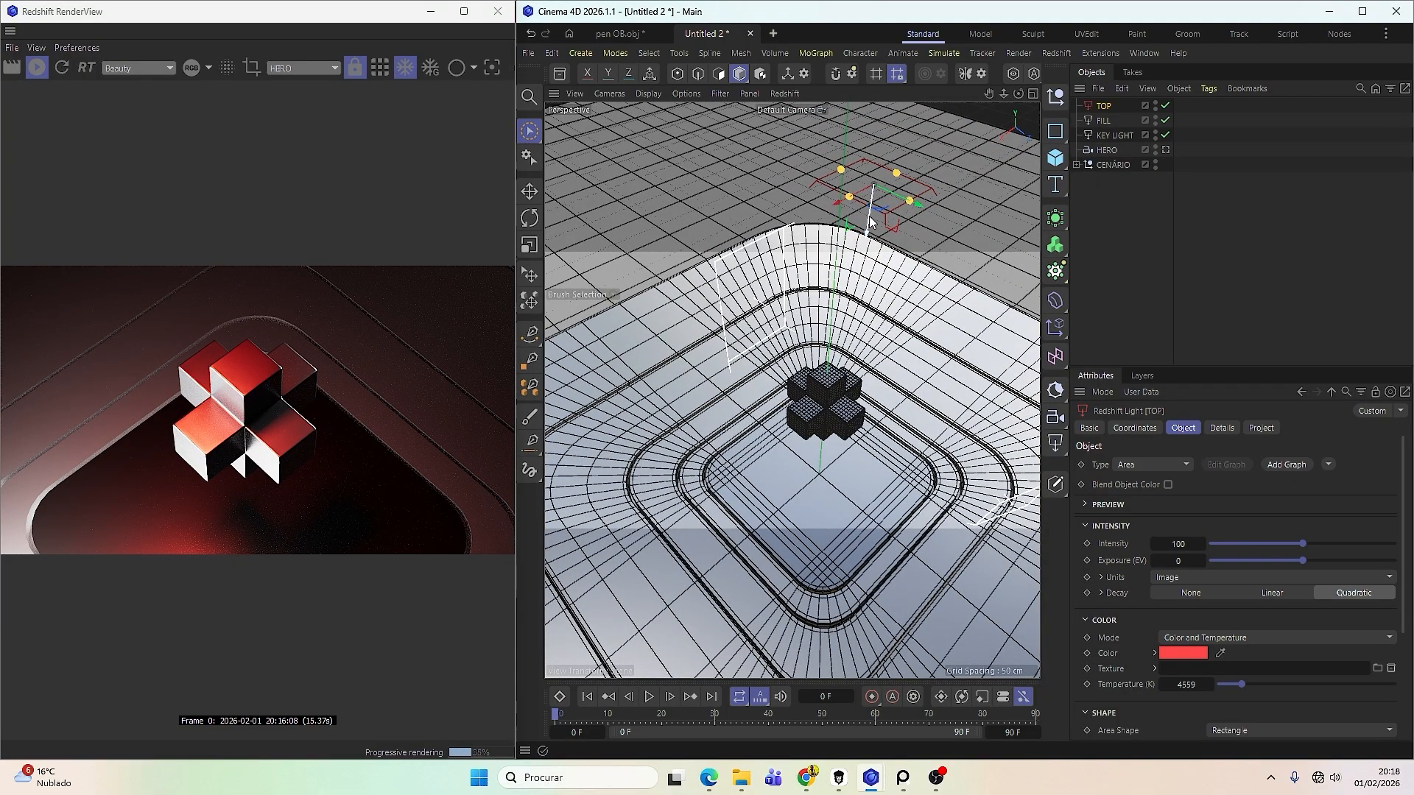
pyautogui.moveTo(870, 220); pyautogui.dragTo(872, 197)
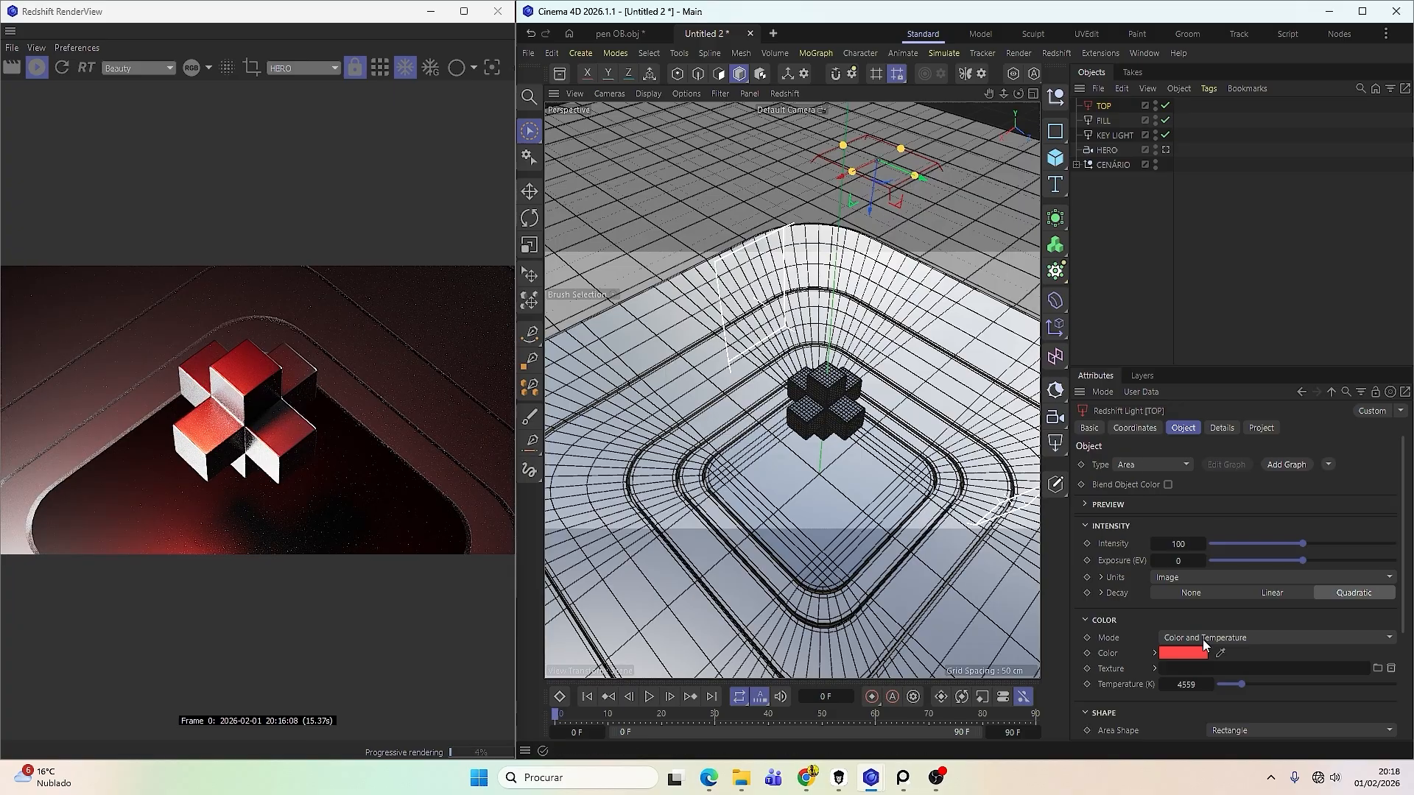
# Reduce the TOP light's spread to about 0.059 and lower the light closer to the Jacks object.
pyautogui.scroll(-4, 1170, 652)
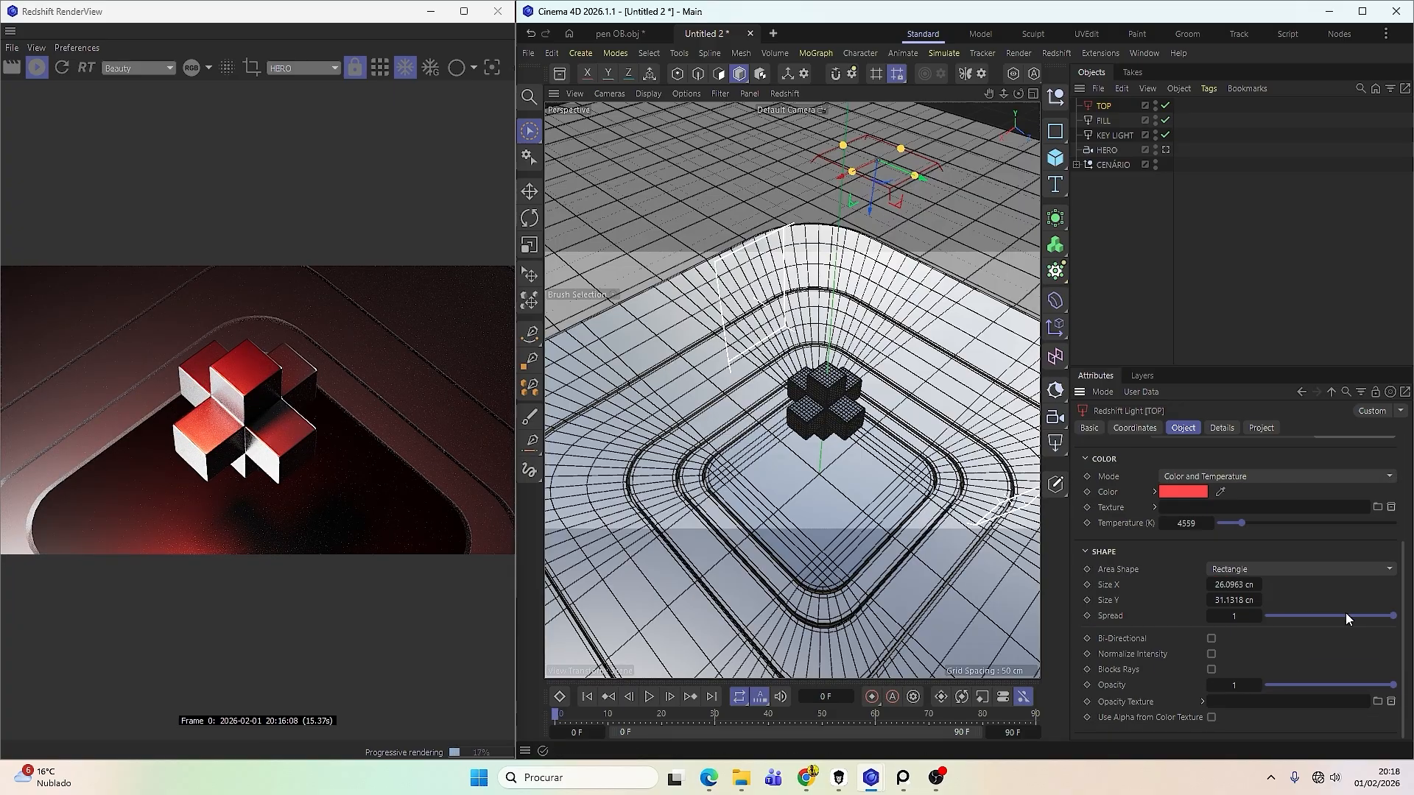
pyautogui.moveTo(1345, 613); pyautogui.dragTo(1275, 629)
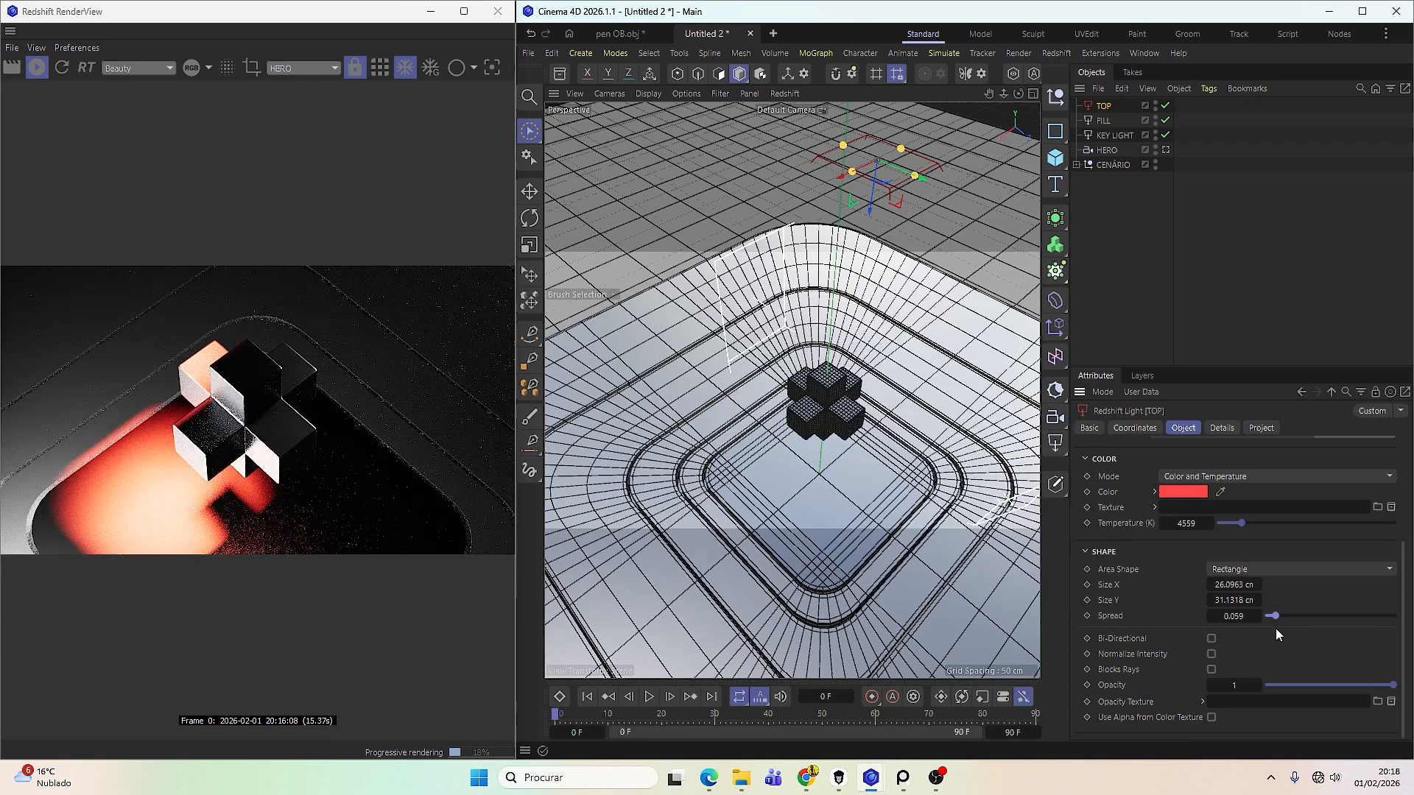
pyautogui.moveTo(921, 197); pyautogui.dragTo(873, 335)
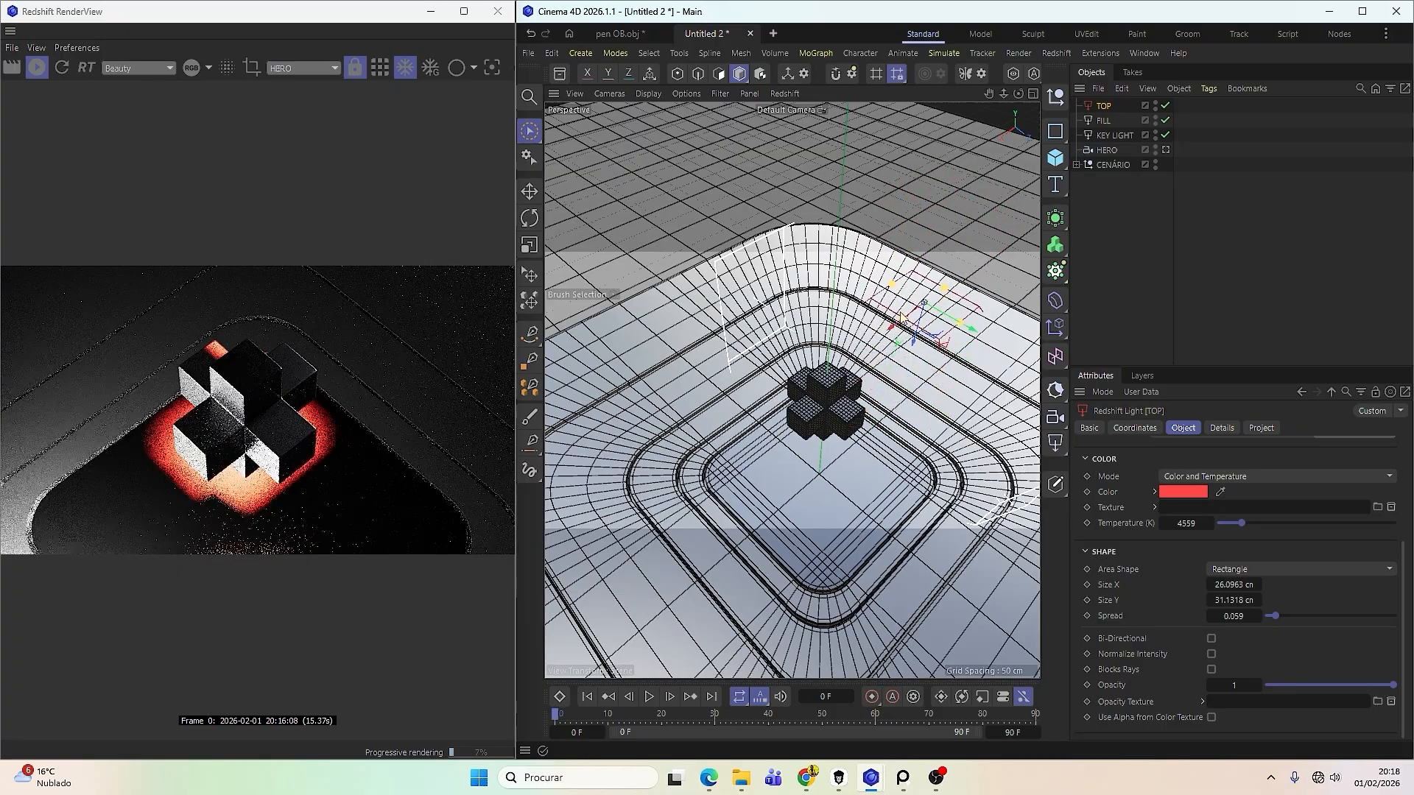
pyautogui.moveTo(860, 385)
pyautogui.keyDown('alt'); pyautogui.mouseDown(button='right')
pyautogui.moveTo(837, 398)
pyautogui.moveTo(849, 394)
pyautogui.mouseUp(button='right'); pyautogui.keyUp('alt')
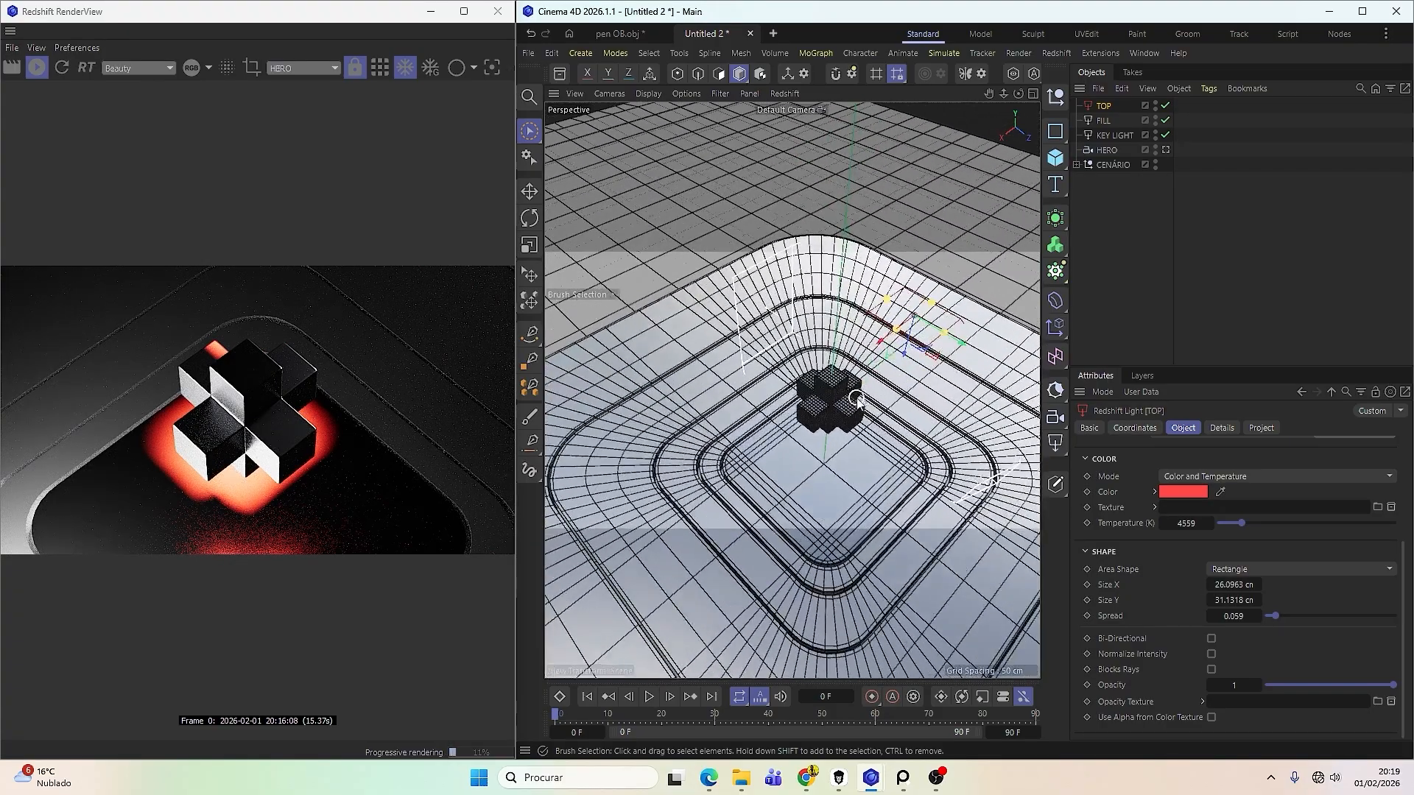
pyautogui.keyDown('alt'); pyautogui.moveTo(850, 394); pyautogui.dragTo(803, 420); pyautogui.keyUp('alt')
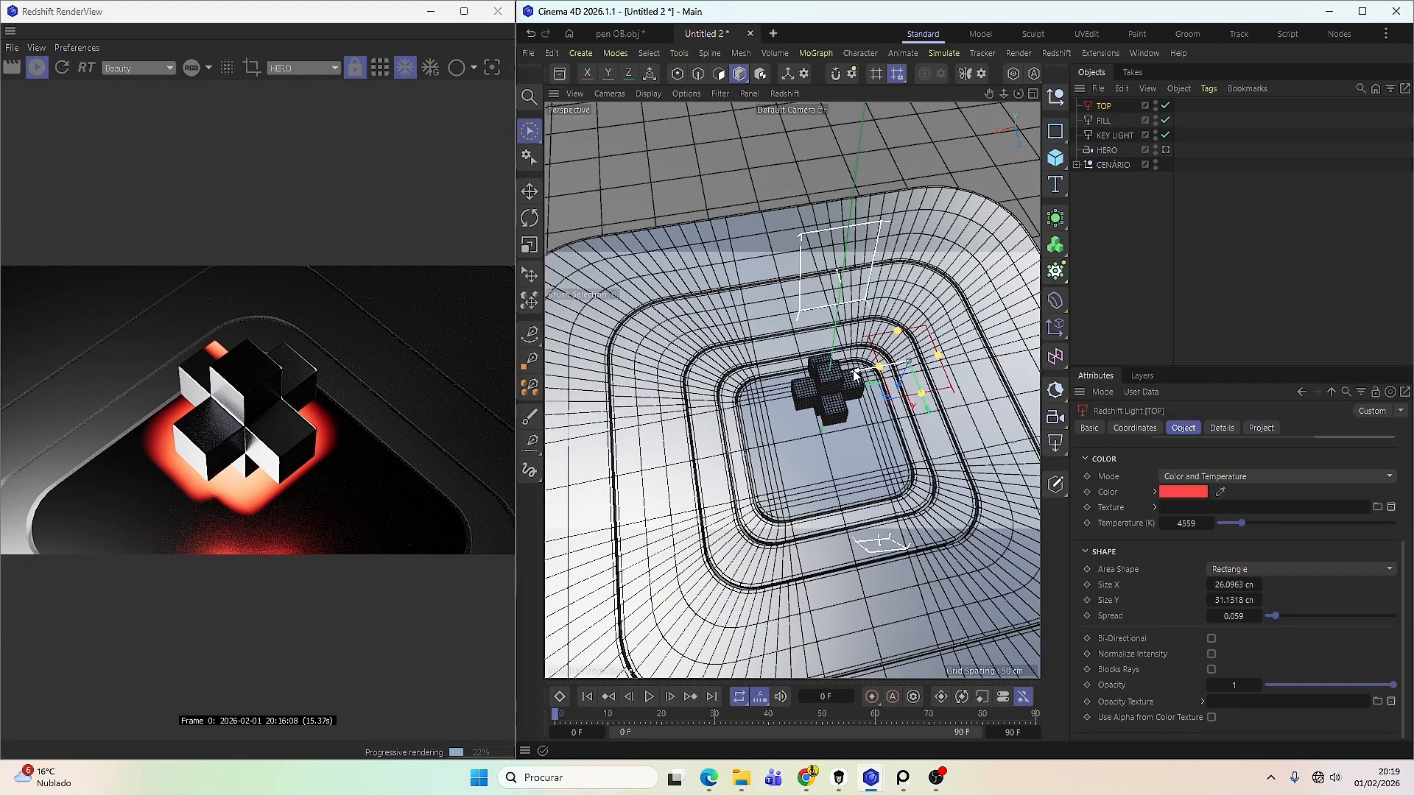
# Move the TOP light over the cube cluster and narrow its Size X to about 7.06 cm.
pyautogui.moveTo(854, 375); pyautogui.dragTo(790, 390)
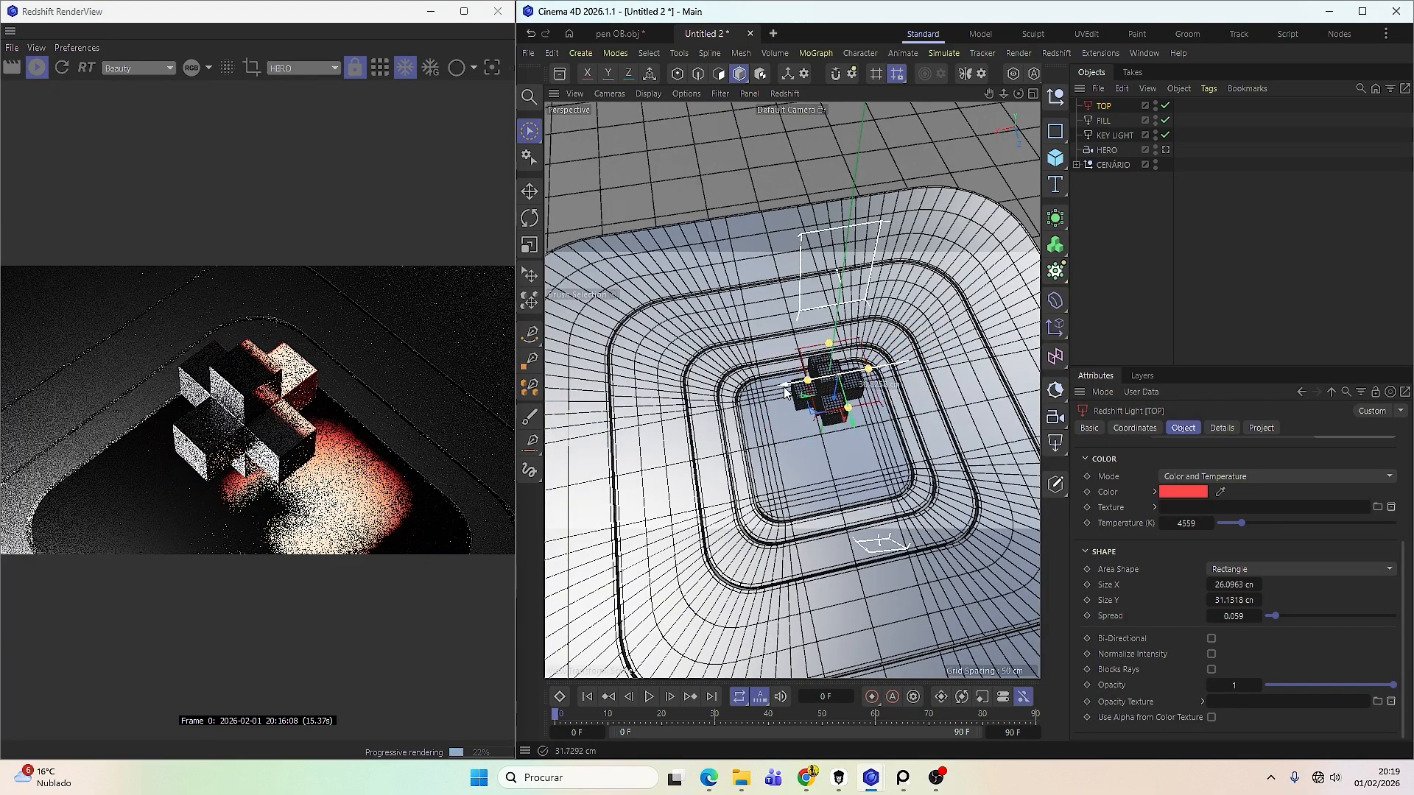
pyautogui.moveTo(869, 369); pyautogui.dragTo(819, 373)
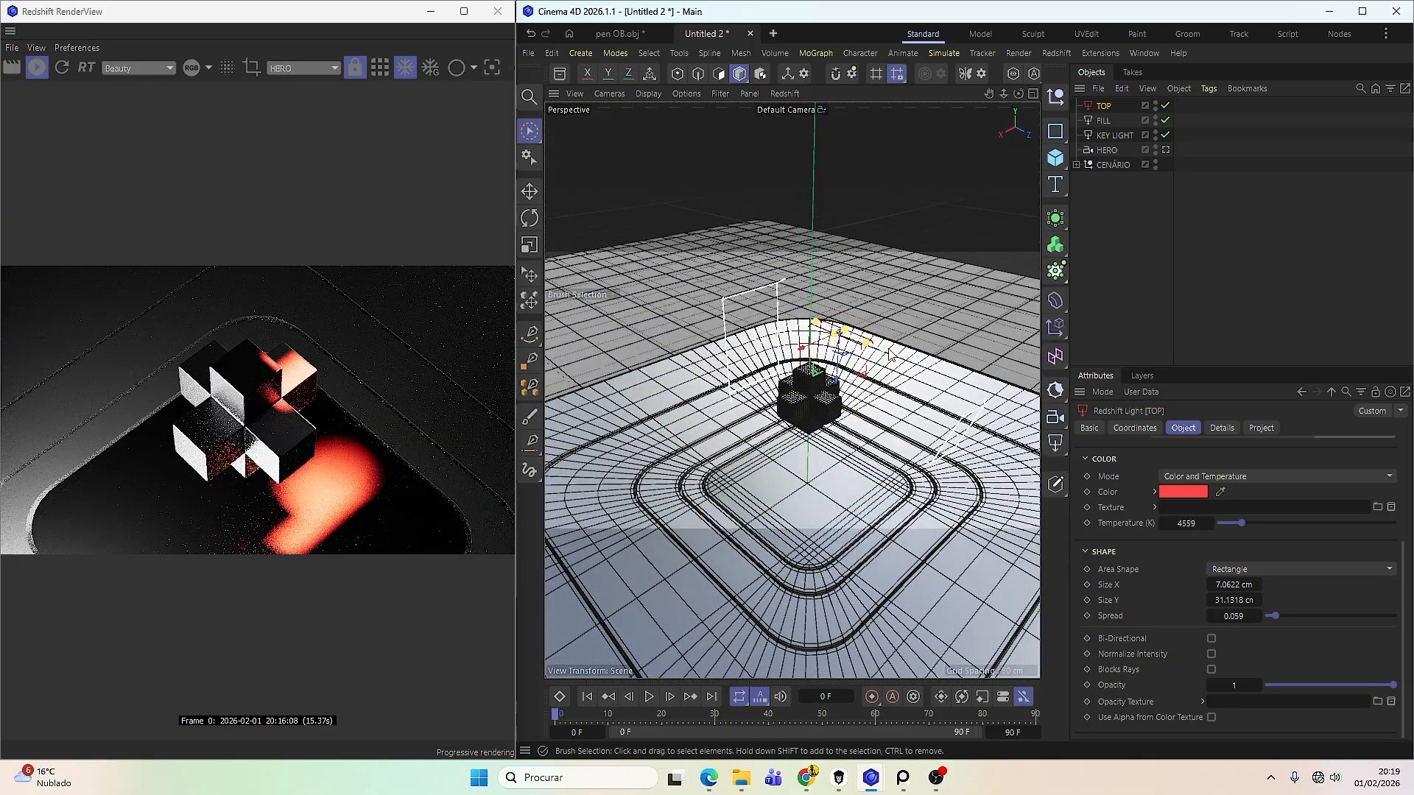
pyautogui.moveTo(885, 351); pyautogui.dragTo(813, 370)
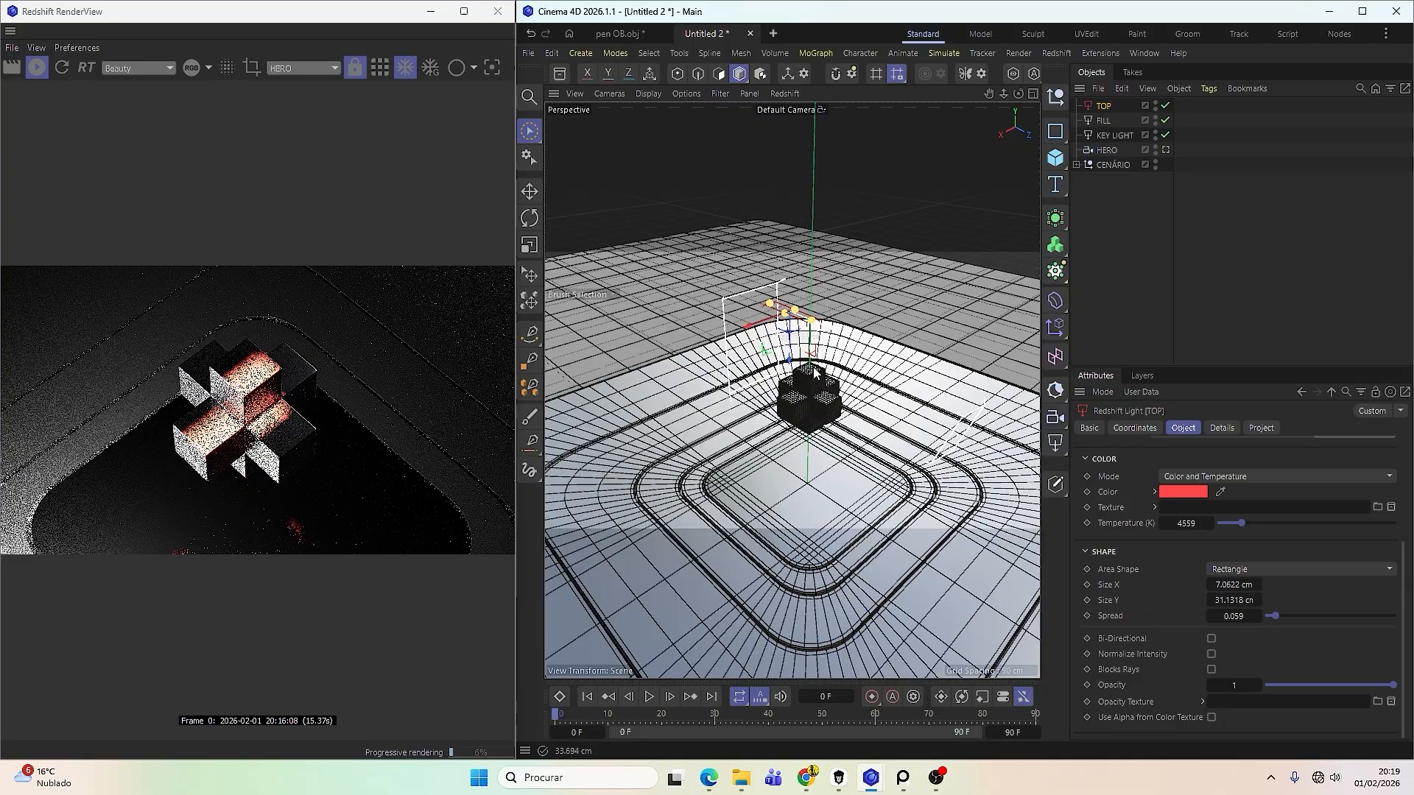
# Fine-tune the TOP light's position above the cubes and set its spread to about 0.071.
pyautogui.scroll(5, 852, 392)
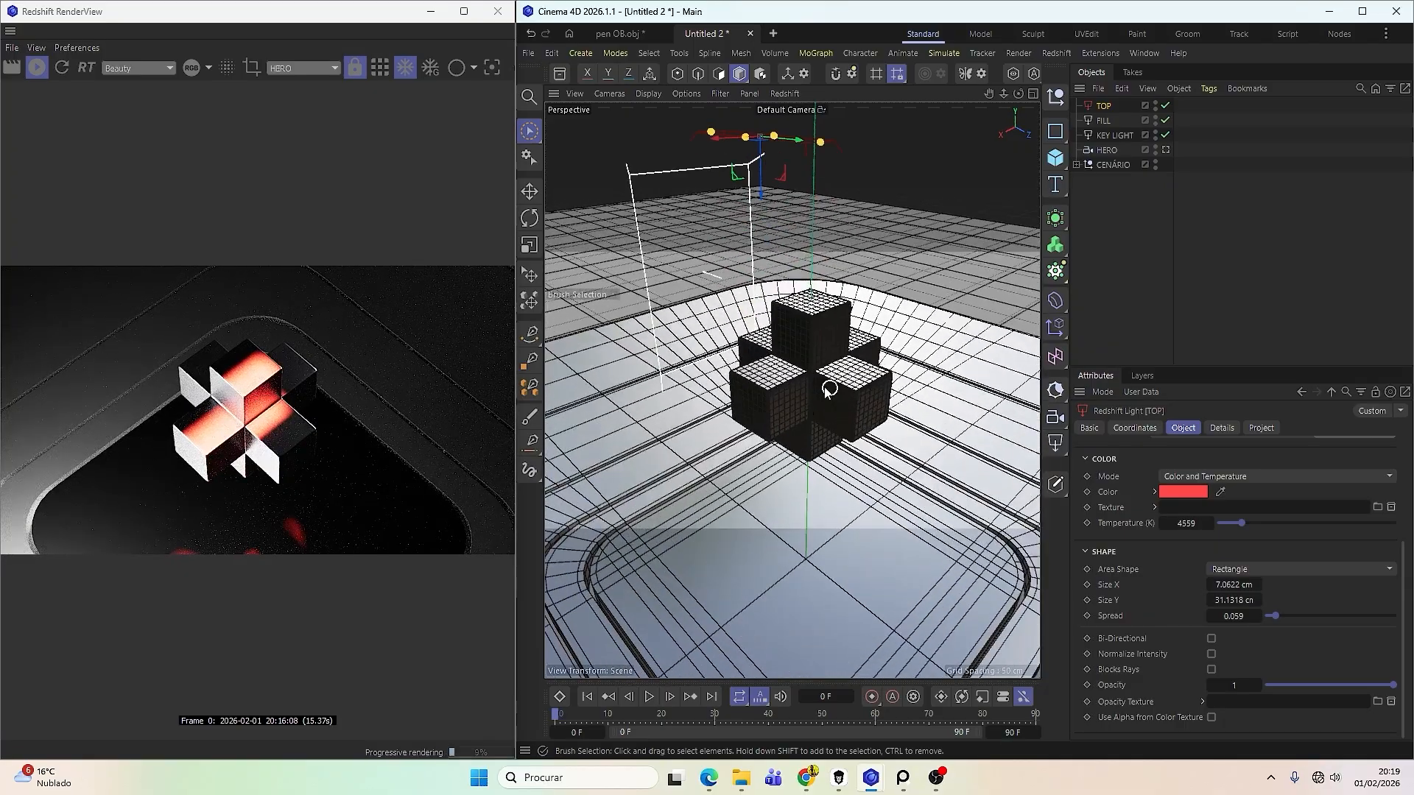
pyautogui.scroll(-8, 828, 390)
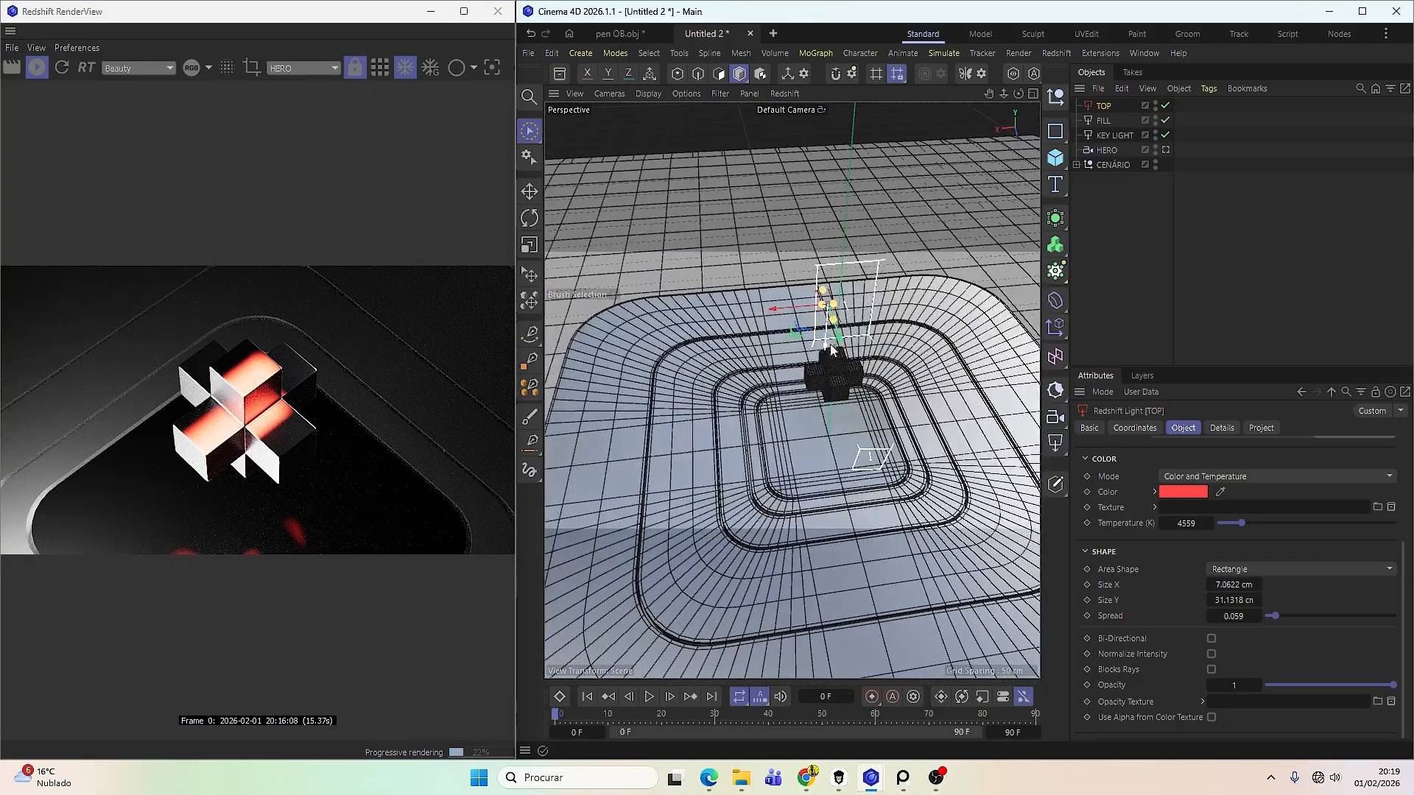
pyautogui.moveTo(828, 345)
pyautogui.mouseDown()
pyautogui.moveTo(825, 390)
pyautogui.moveTo(835, 355)
pyautogui.mouseUp()
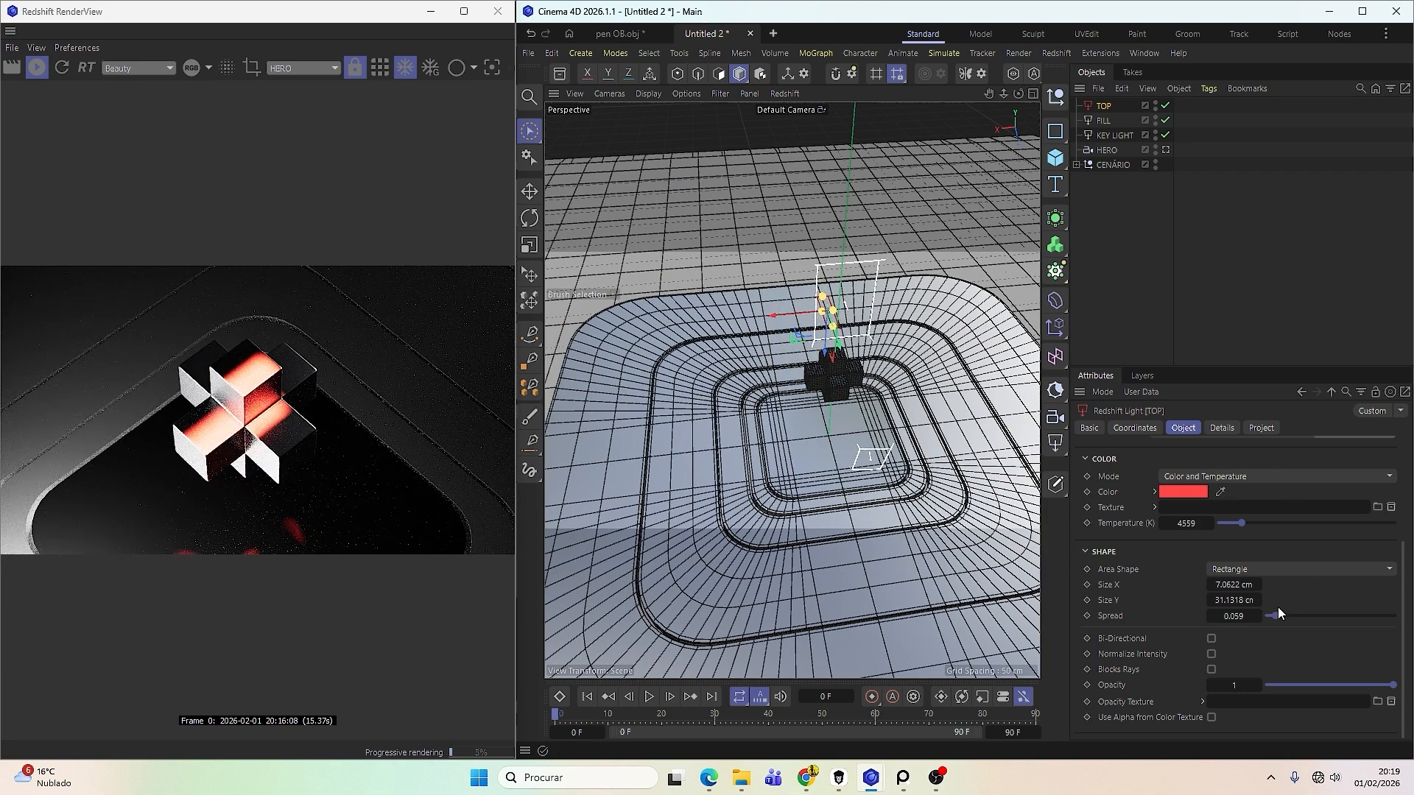
pyautogui.moveTo(1273, 617)
pyautogui.mouseDown()
pyautogui.moveTo(1306, 611)
pyautogui.moveTo(1275, 619)
pyautogui.mouseUp()
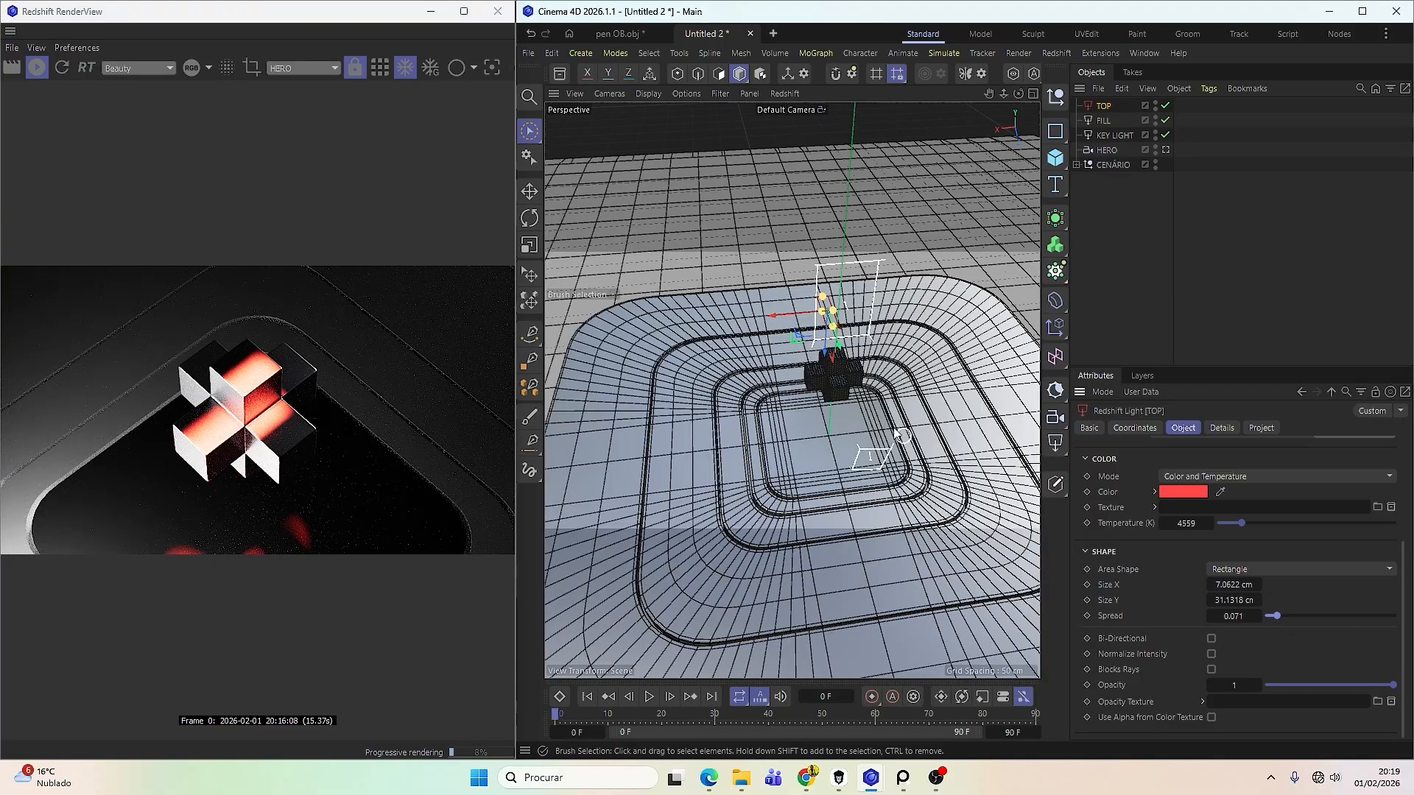
# Try moving the TOP light closer to the cubes, and undo that move.
pyautogui.keyDown('alt'); pyautogui.moveTo(763, 407); pyautogui.dragTo(788, 363); pyautogui.keyUp('alt')
pyautogui.keyDown('alt'); pyautogui.moveTo(787, 363); pyautogui.dragTo(824, 337, button='right'); pyautogui.keyUp('alt')
pyautogui.scroll(-8, 920, 398)
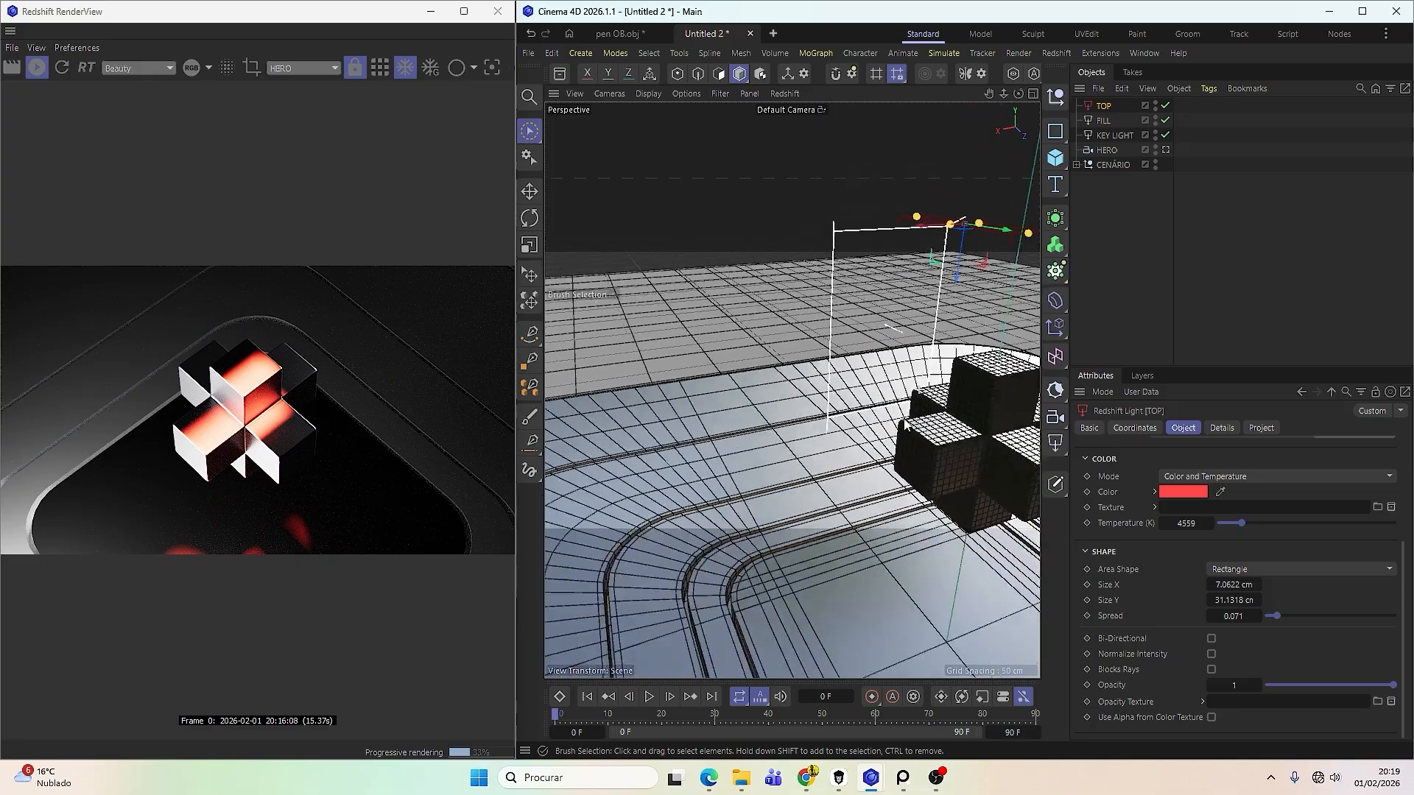
pyautogui.keyDown('alt'); pyautogui.moveTo(932, 381); pyautogui.dragTo(880, 418); pyautogui.keyUp('alt')
pyautogui.moveTo(882, 289); pyautogui.dragTo(930, 380)
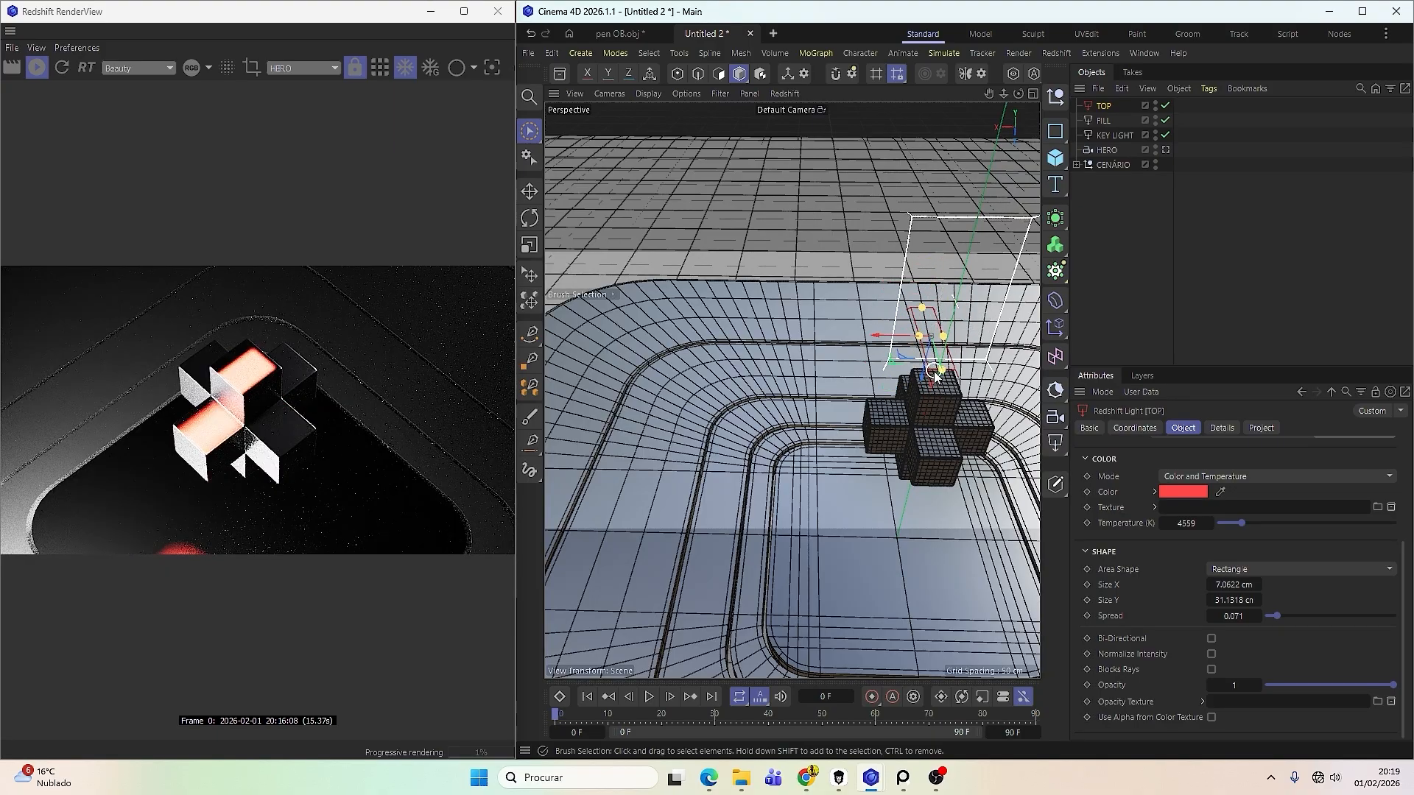
pyautogui.hotkey('ctrl', 'z')
# Rotate the TOP light above the cubes and look through the HERO camera to check the lighting.
pyautogui.press('r')
pyautogui.moveTo(956, 274); pyautogui.dragTo(952, 271)
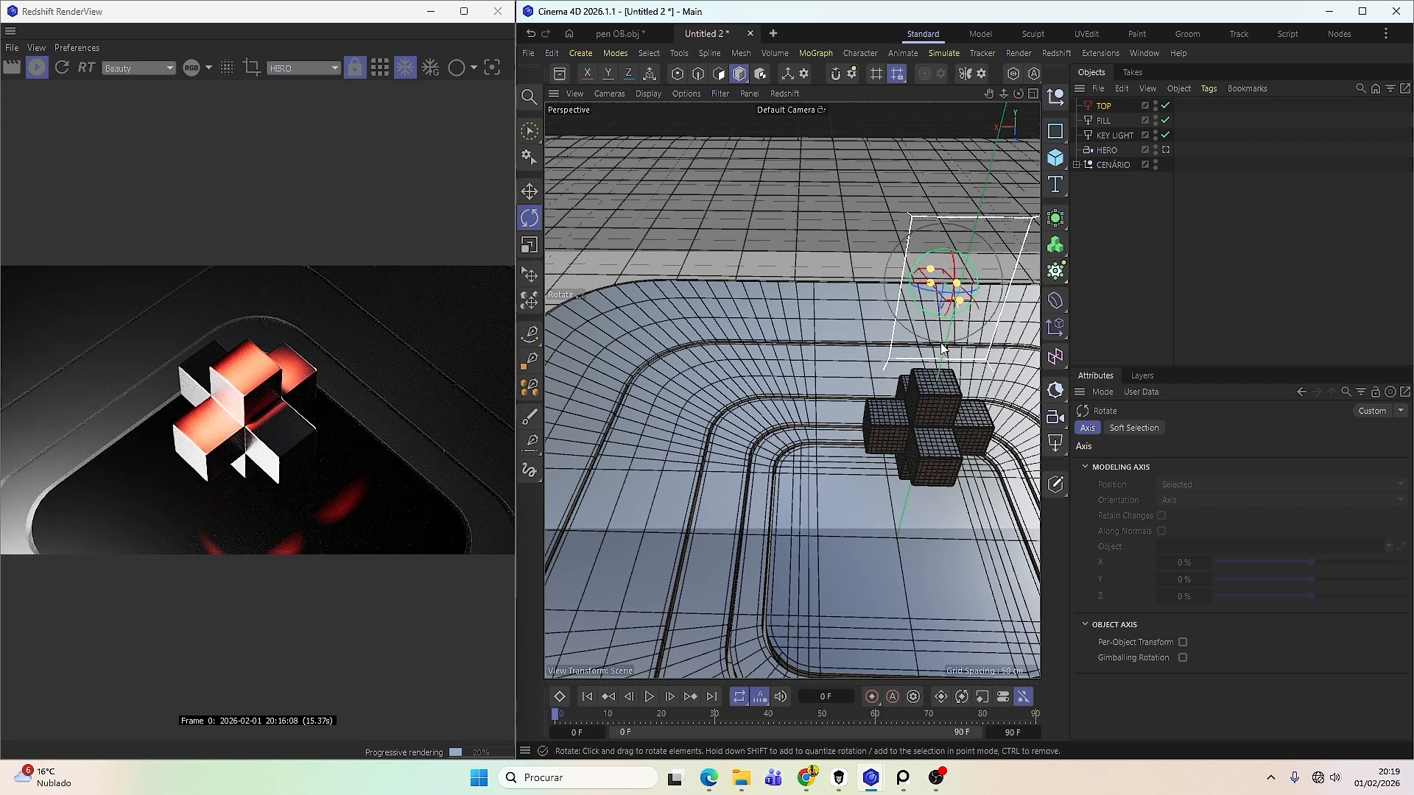
pyautogui.keyDown('alt'); pyautogui.moveTo(935, 361); pyautogui.dragTo(881, 366, button='middle'); pyautogui.keyUp('alt')
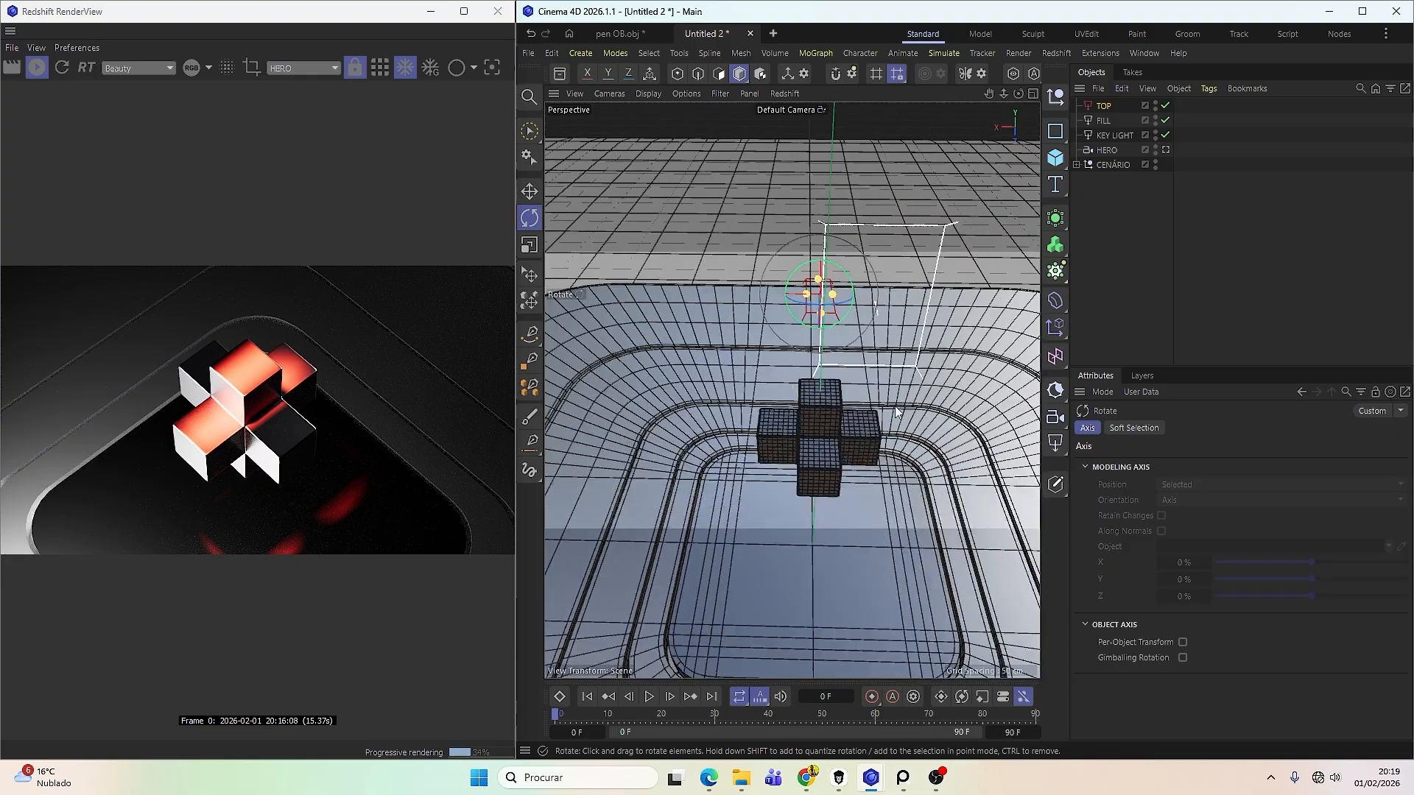
pyautogui.click(1167, 149)
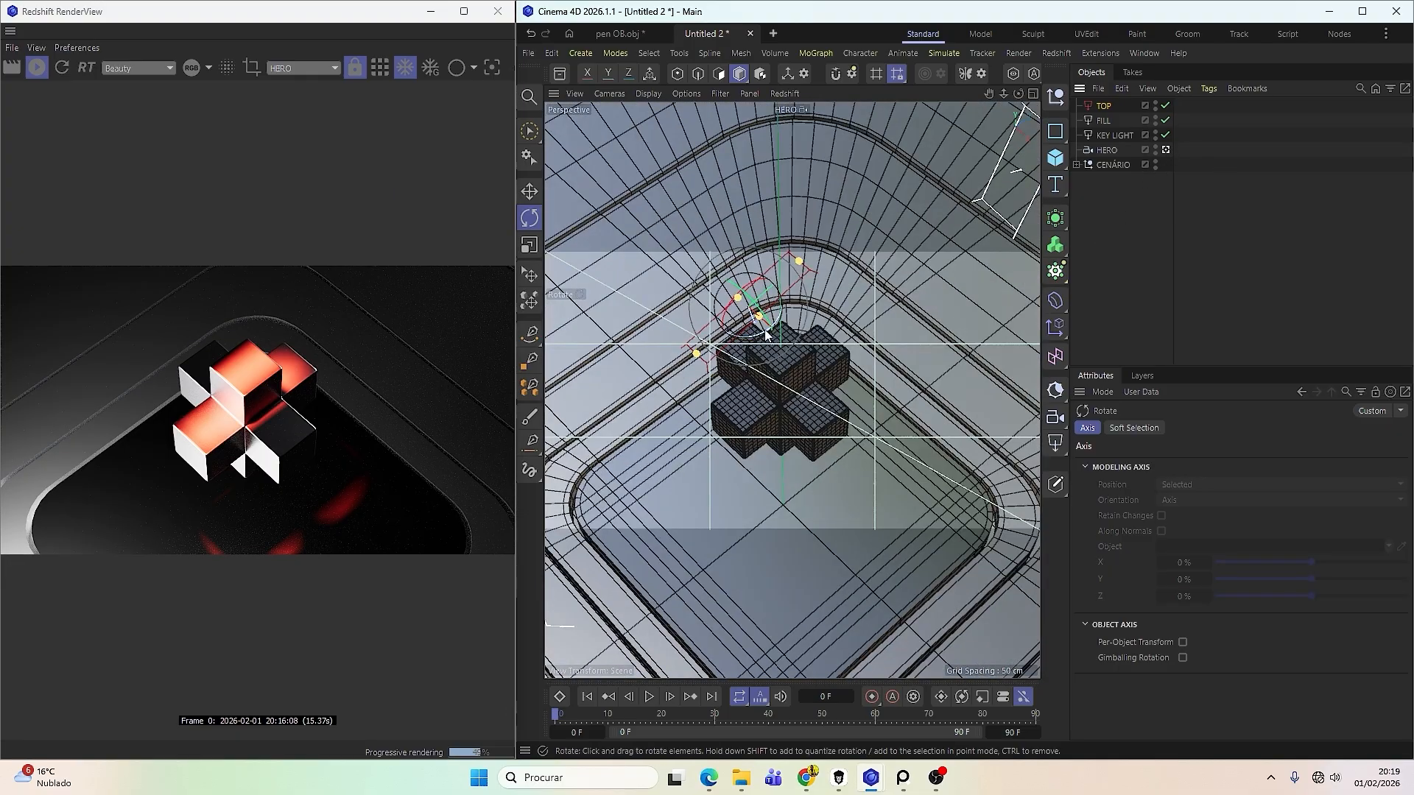
pyautogui.keyDown('alt'); pyautogui.moveTo(781, 416); pyautogui.dragTo(718, 489, button='right'); pyautogui.keyUp('alt')
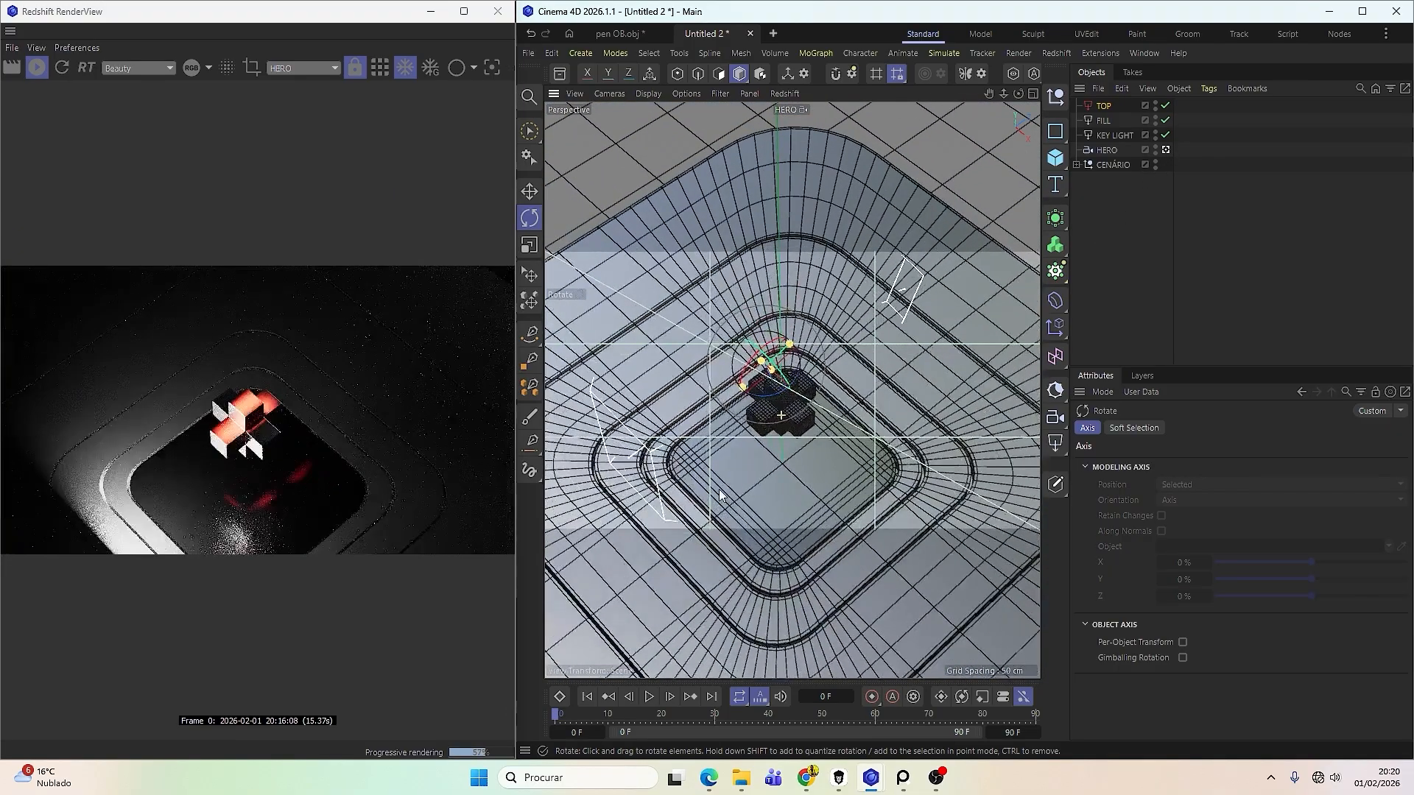
pyautogui.scroll(3, 773, 435)
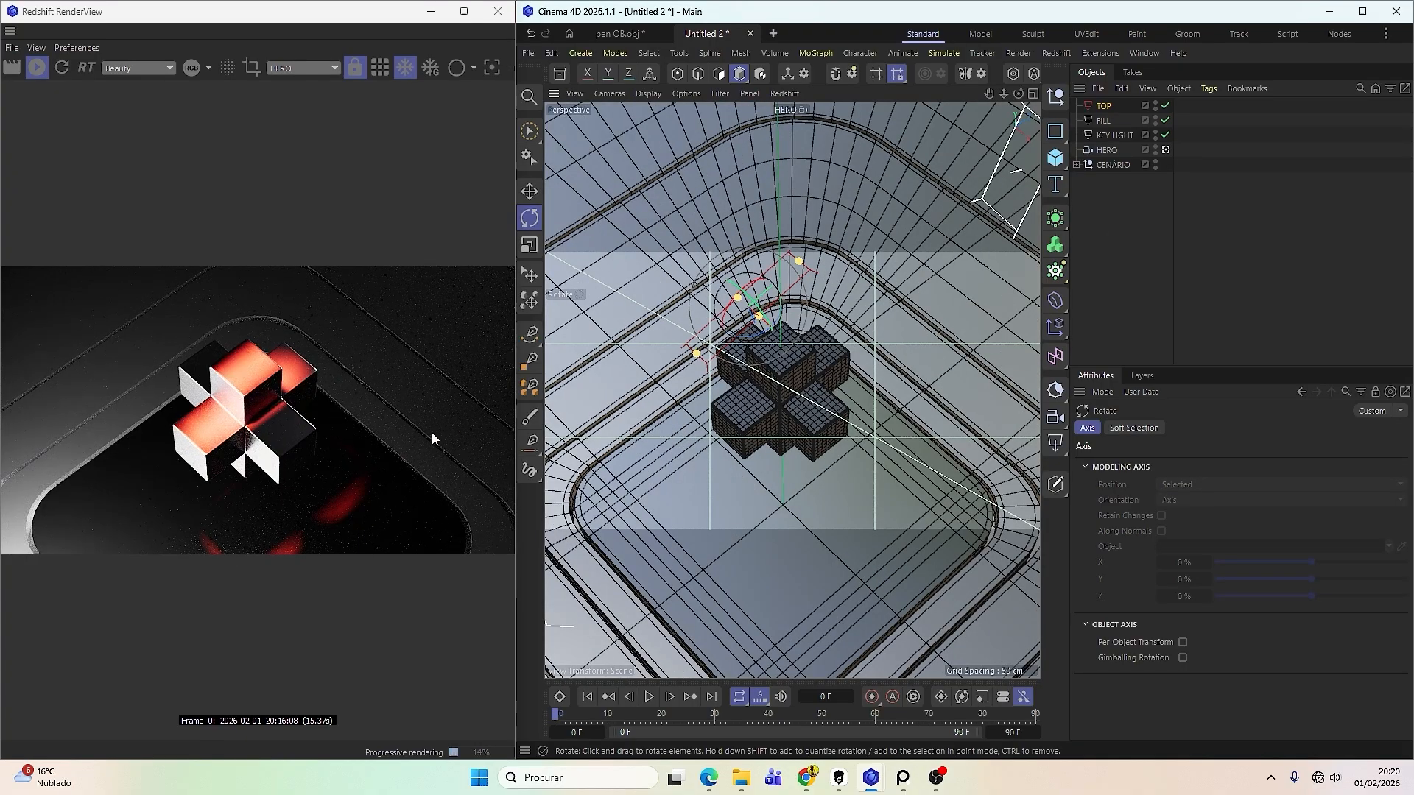
# Try a lower intensity for the KEY LIGHT, first 80 and then about 59.
pyautogui.click(1099, 135)
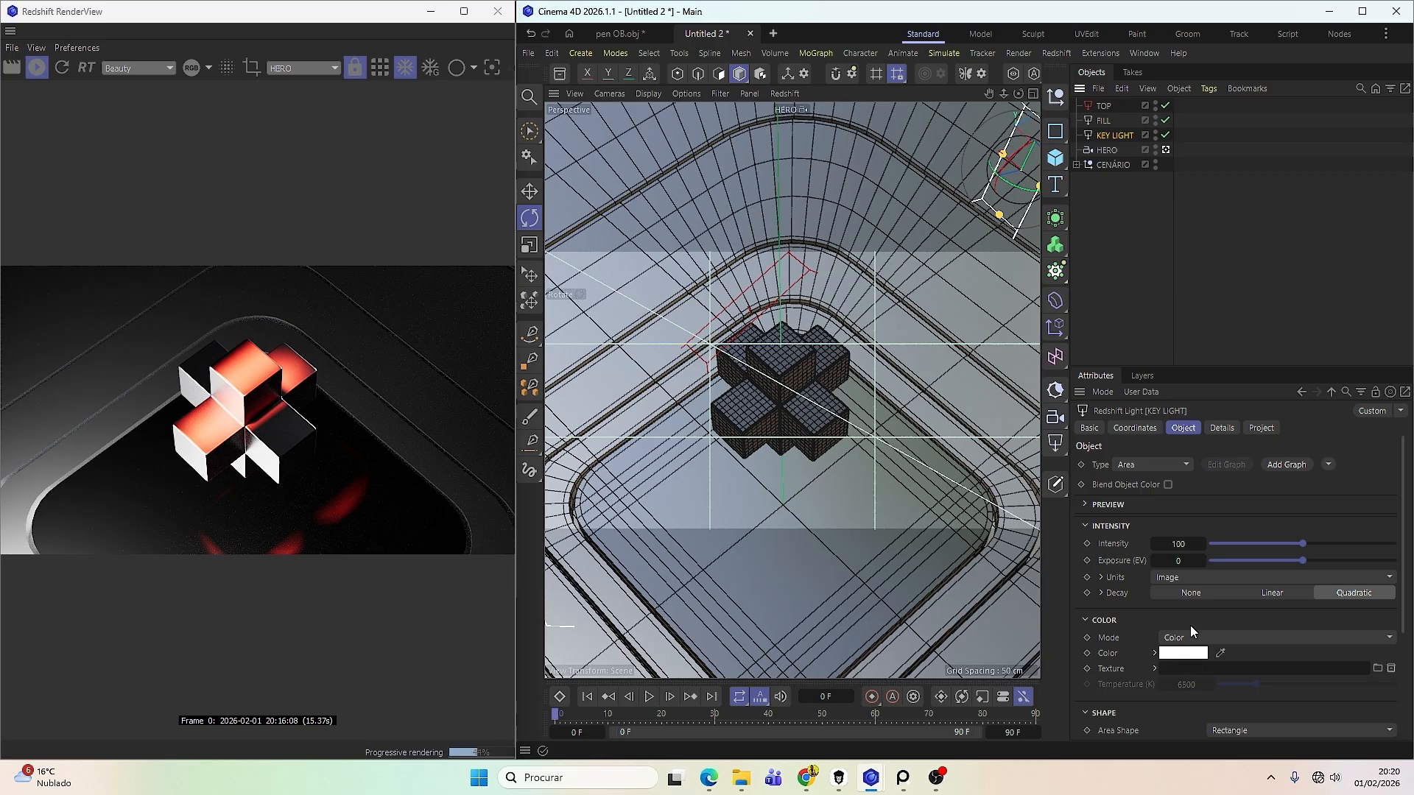
pyautogui.click(1180, 544)
pyautogui.write('80')
pyautogui.press('Return')
pyautogui.moveTo(1279, 545); pyautogui.dragTo(1265, 545)
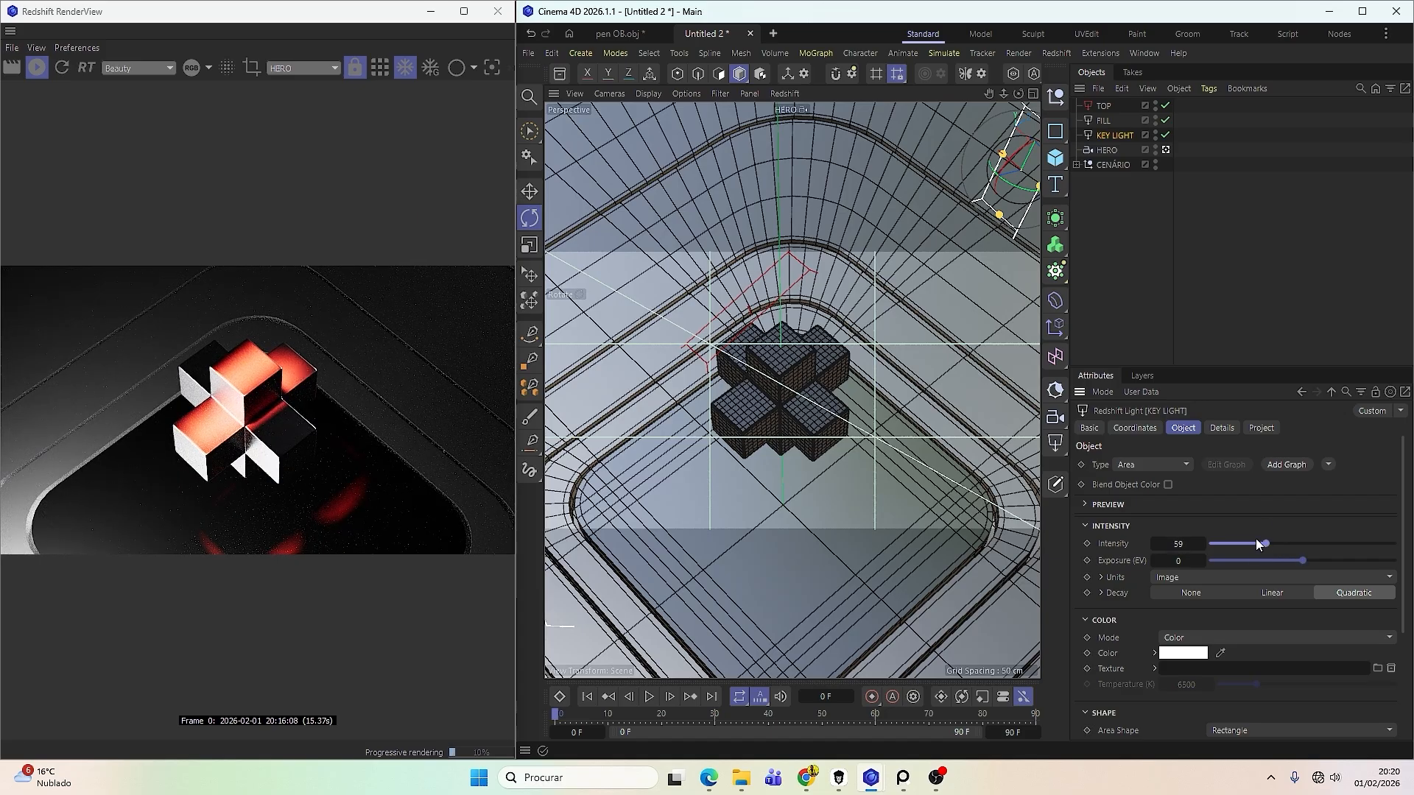
# Isolate the KEY LIGHT by disabling the FILL and TOP lights, and set its intensity to 100.
pyautogui.click(1166, 120)
pyautogui.click(1165, 105)
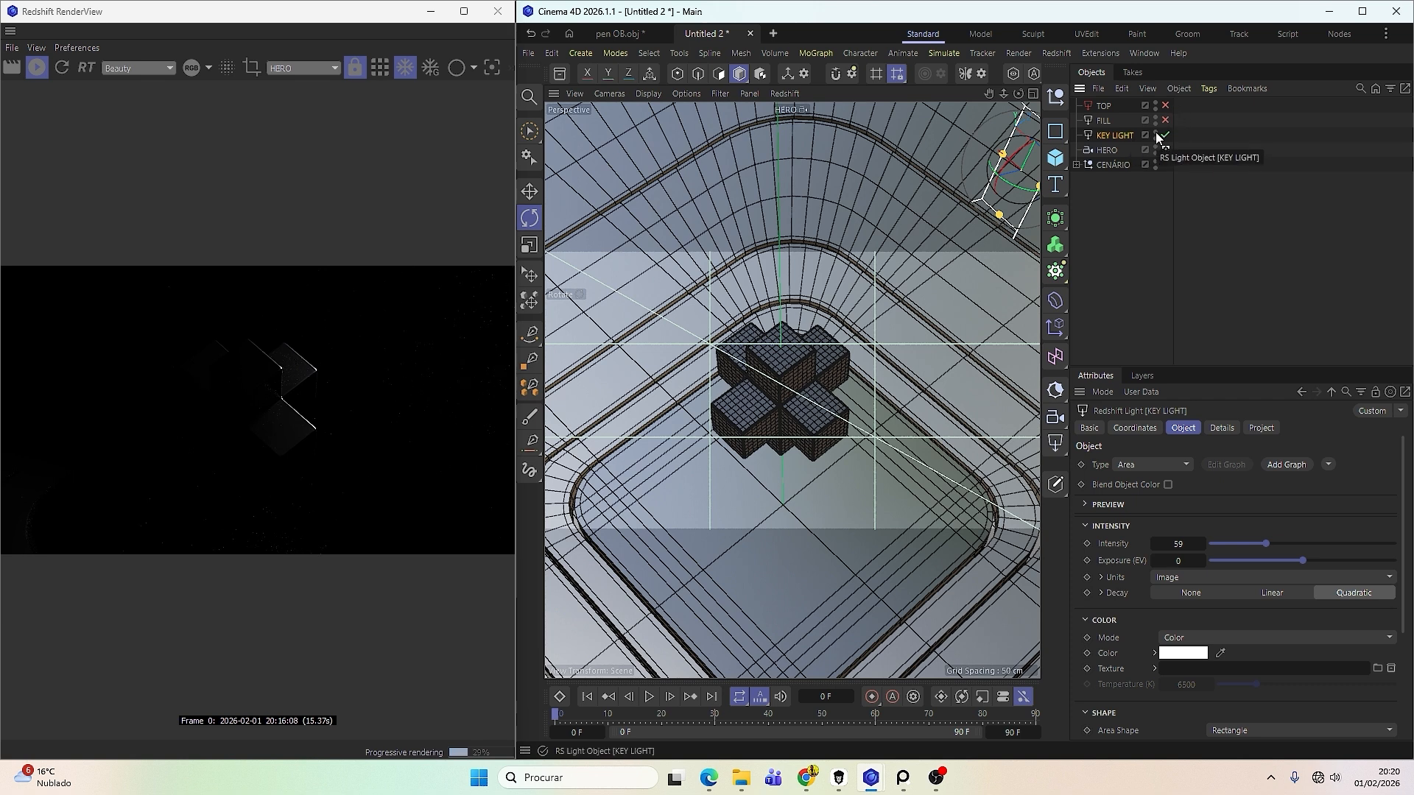
pyautogui.click(1189, 543)
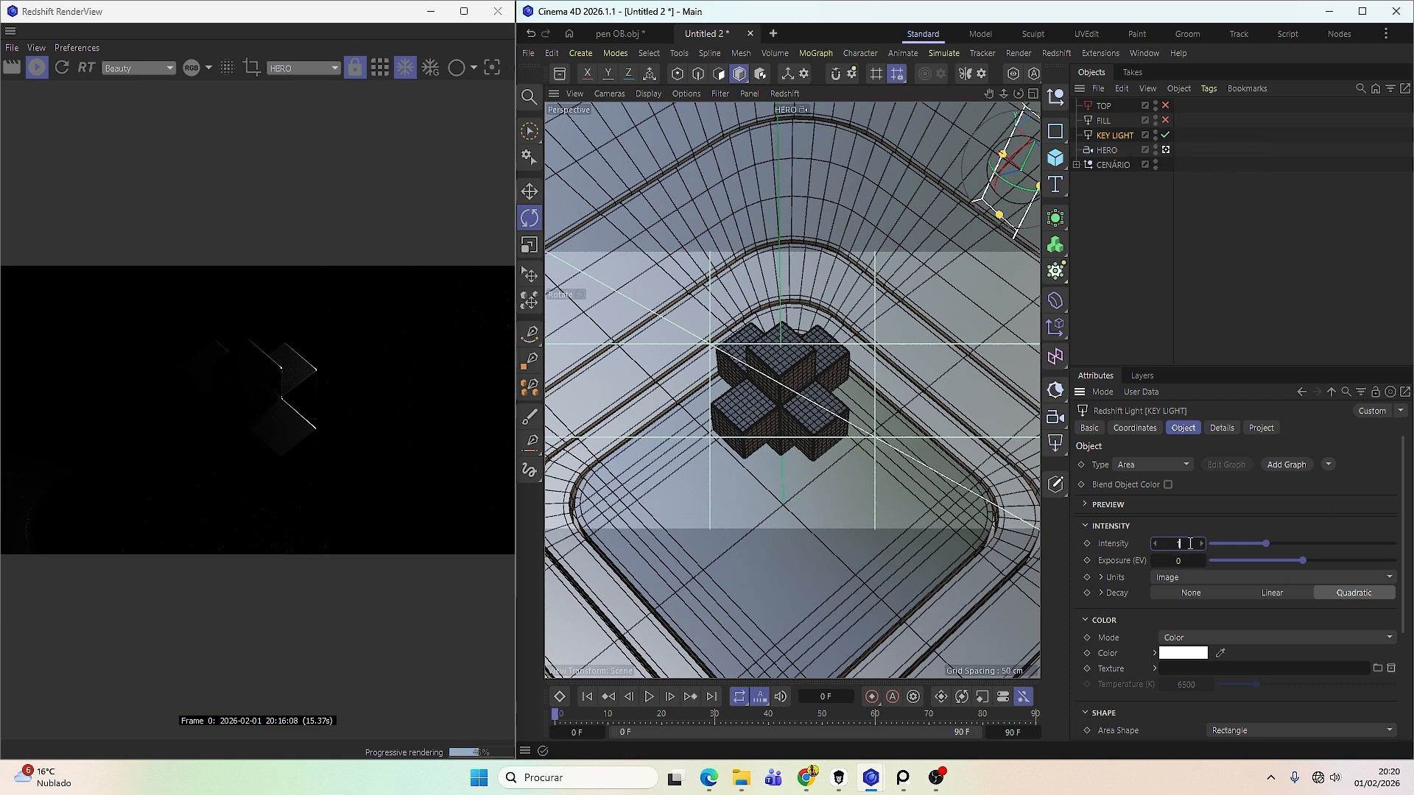
pyautogui.write('100')
pyautogui.press('Return')
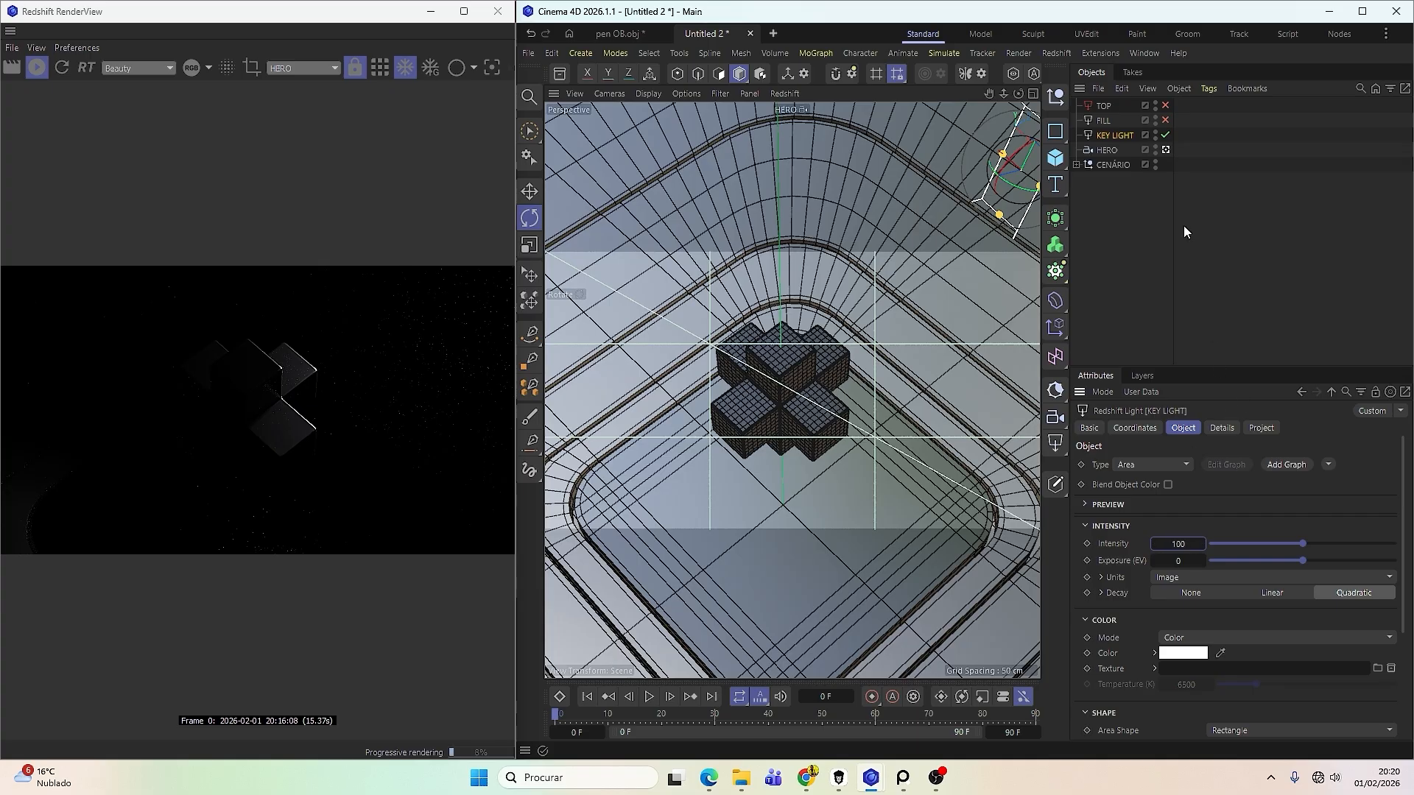
# Swap the light names by renaming KEY LIGHT to FILL and the original FILL light to KEY.
pyautogui.doubleClick(1113, 135)
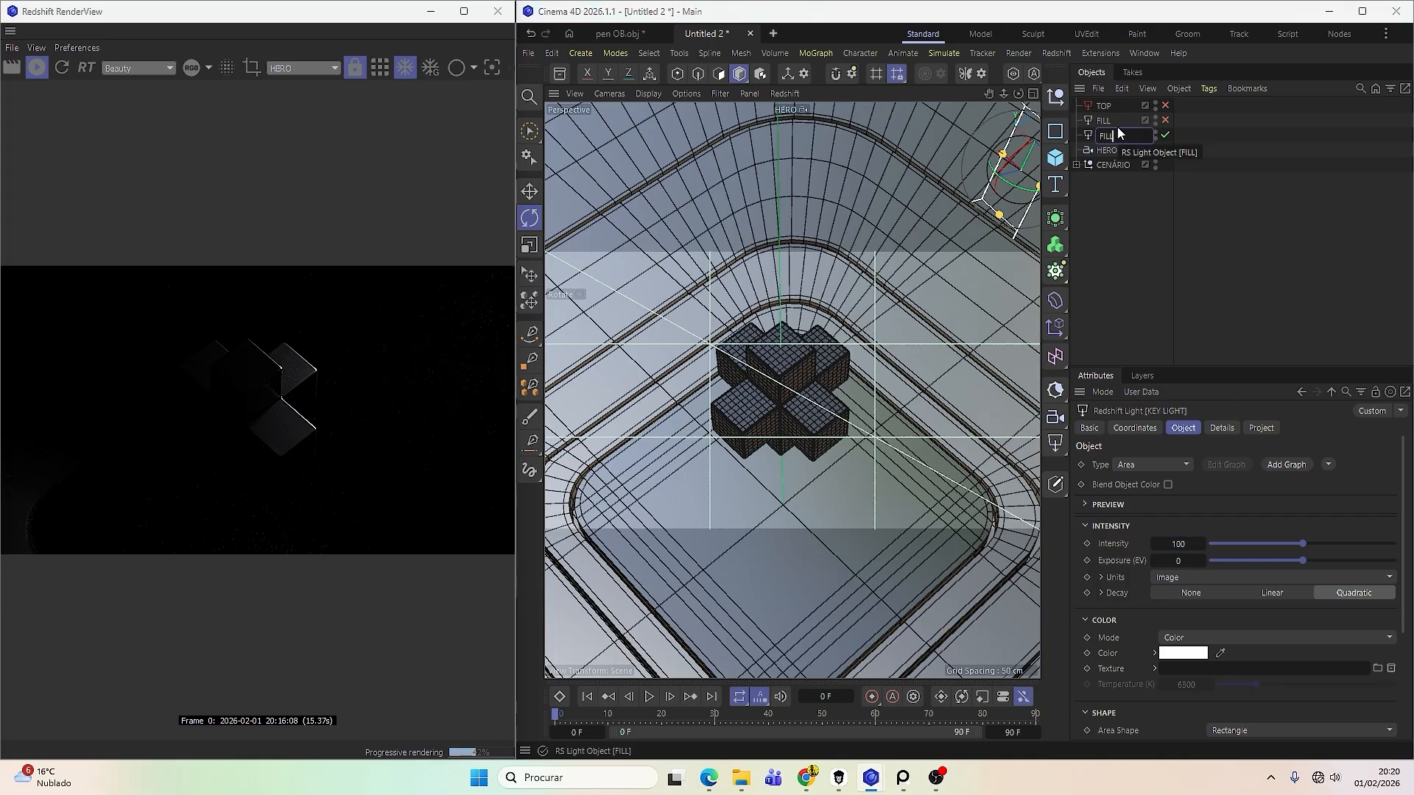
pyautogui.press('Return')
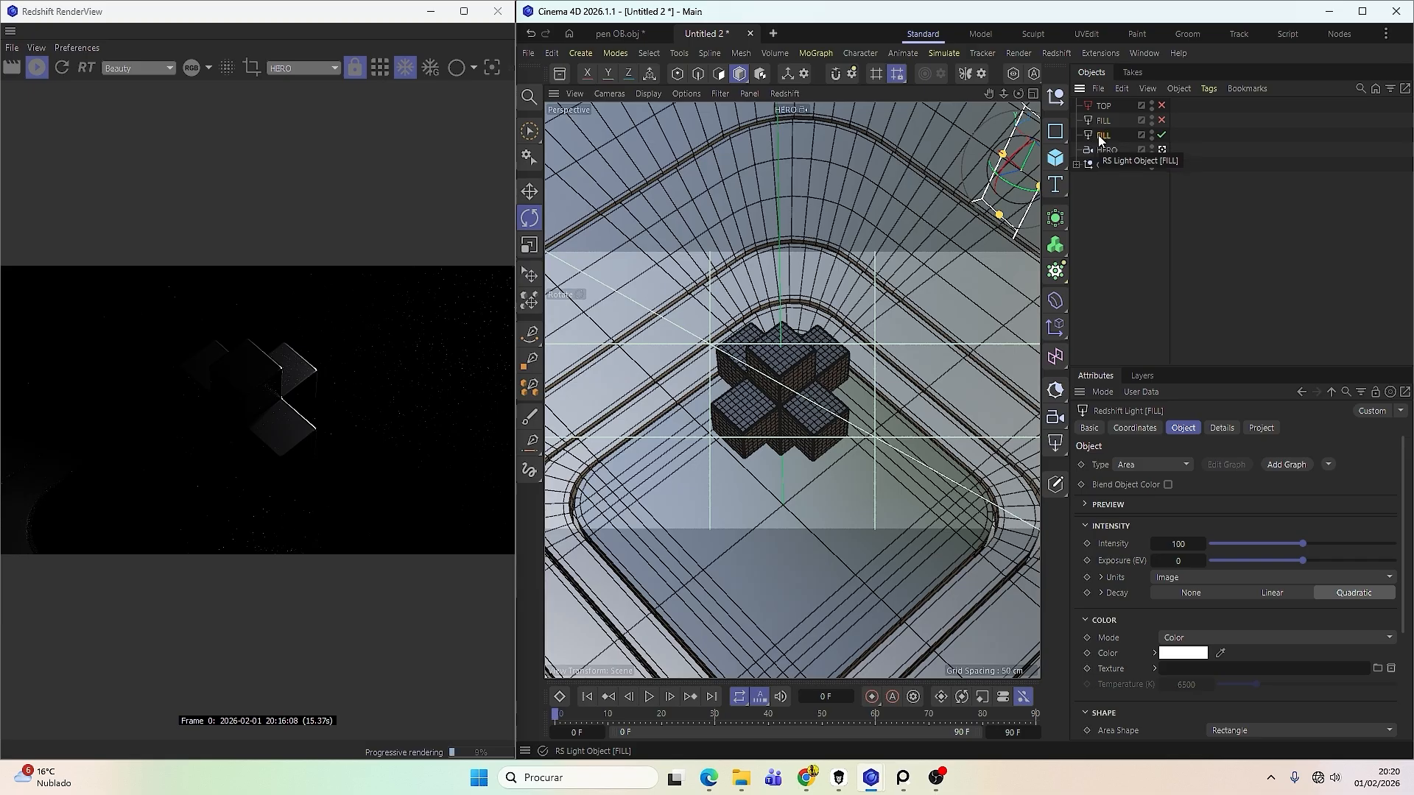
pyautogui.doubleClick(1103, 120)
pyautogui.write('KEY')
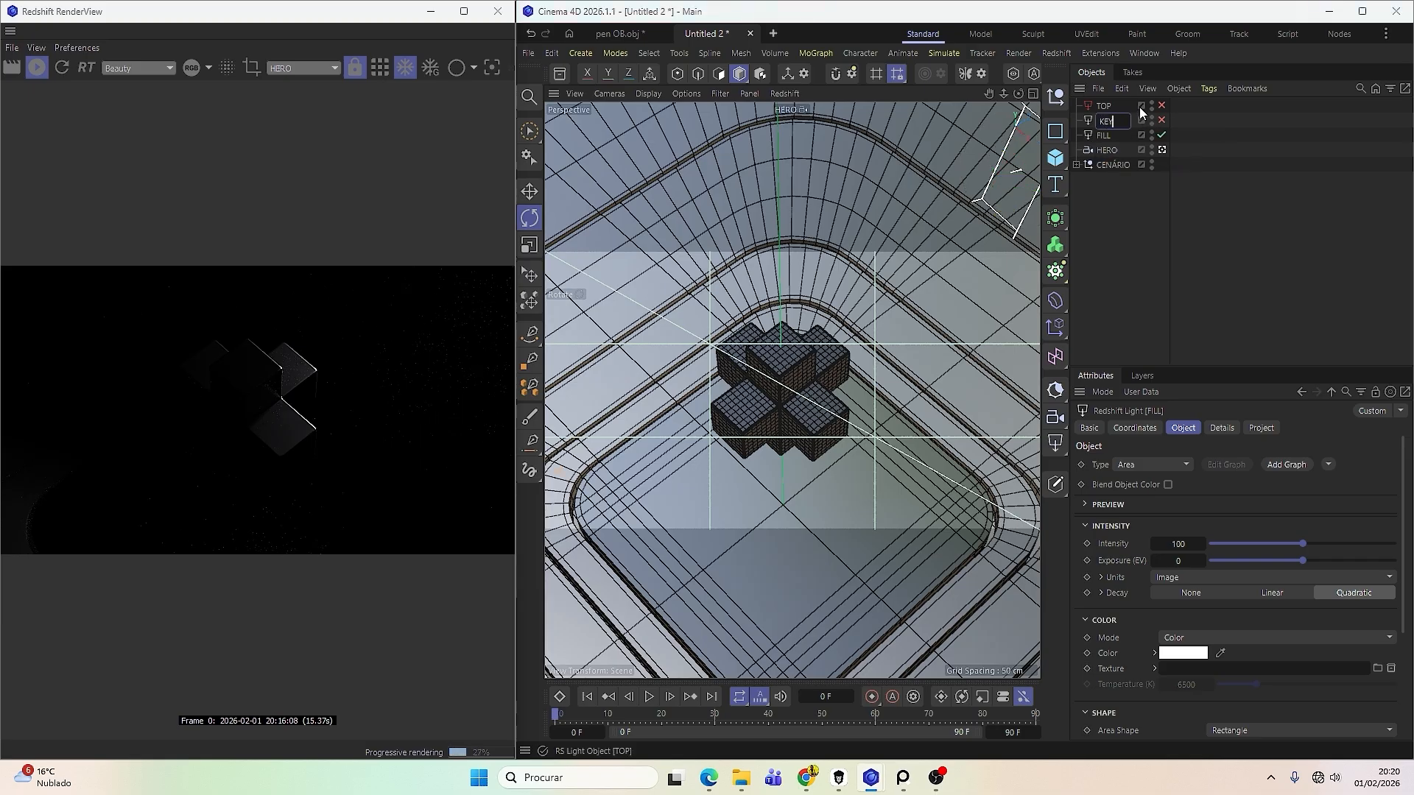
pyautogui.press('Return')
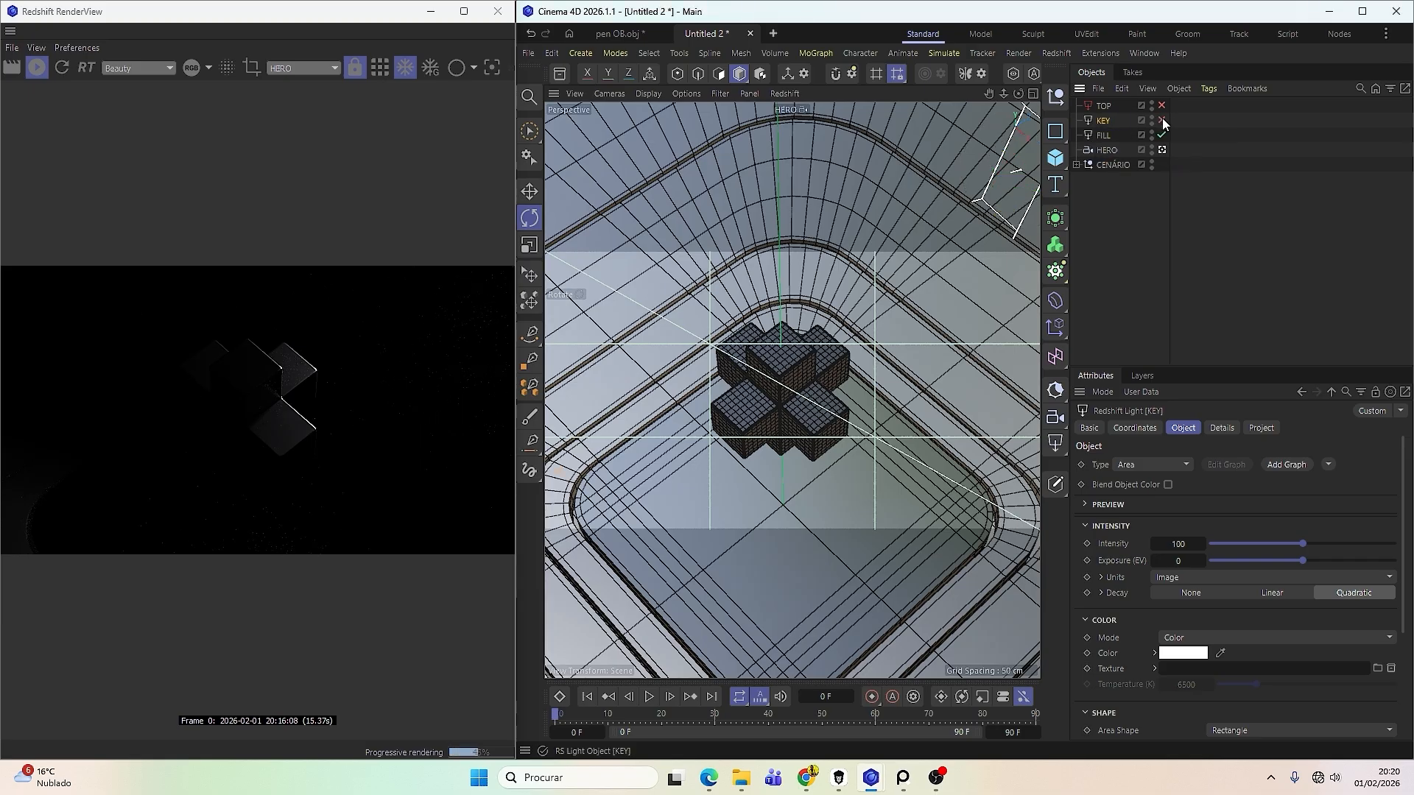
# Re-enable the KEY and TOP lights.
pyautogui.click(1161, 120)
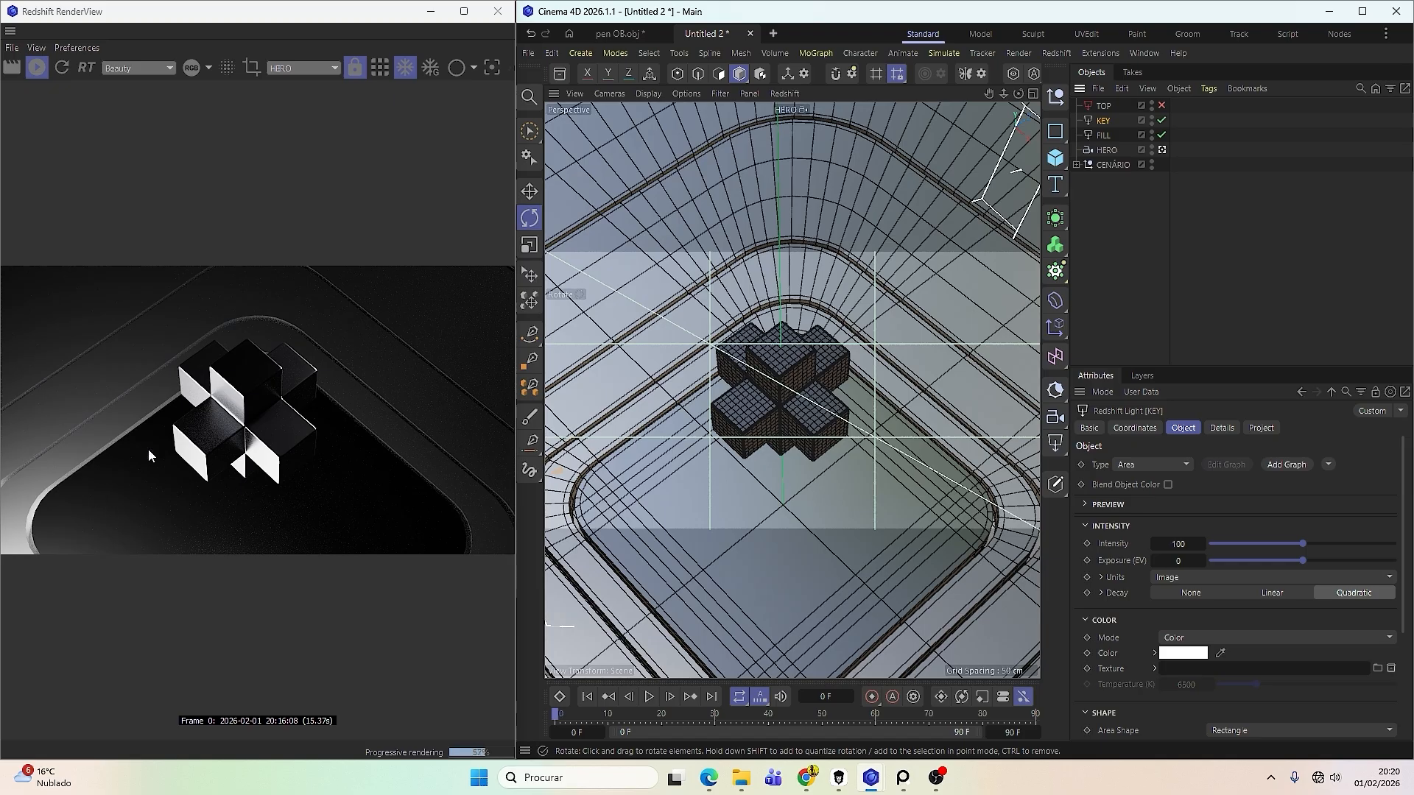
pyautogui.click(1161, 106)
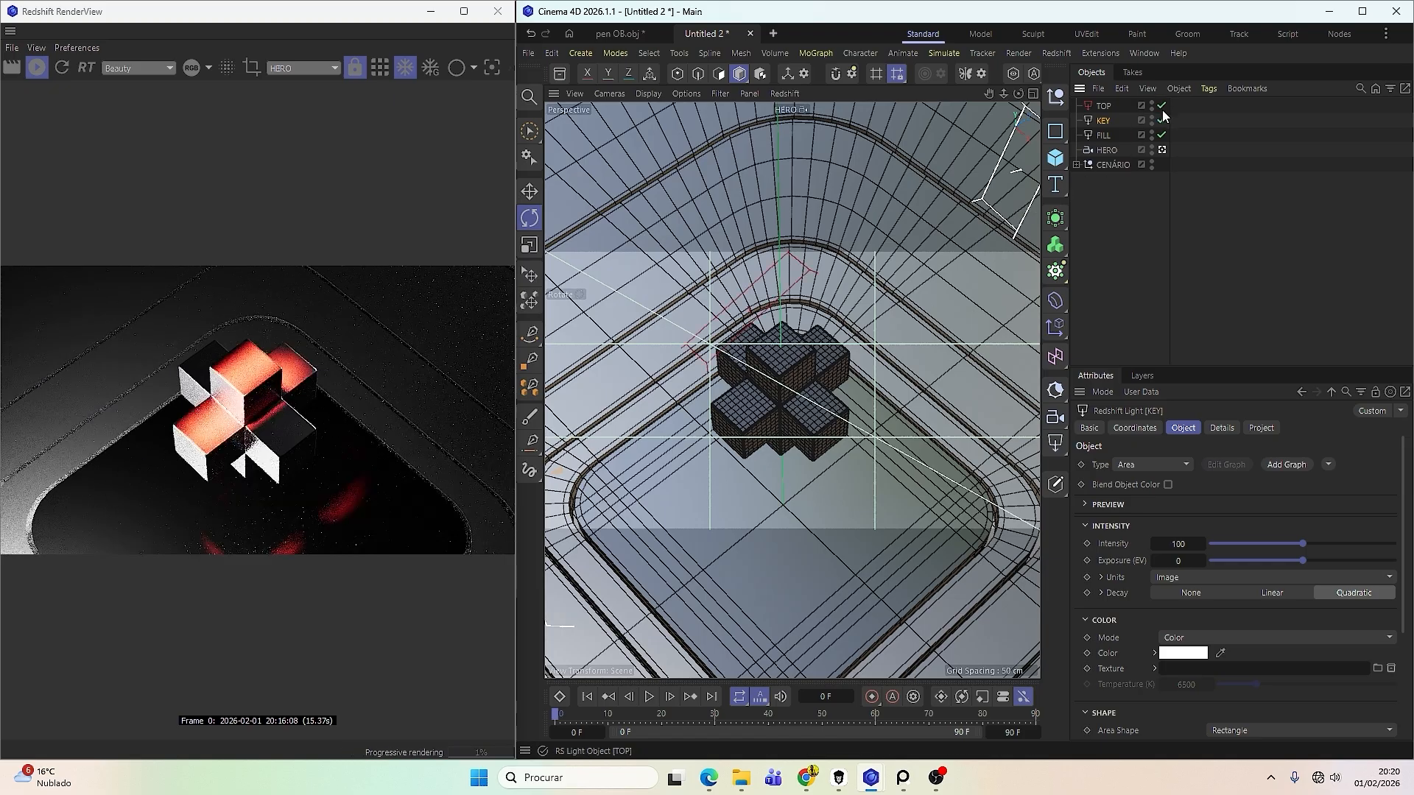
# Duplicate the TOP light and rename the copy BACK.
pyautogui.click(1111, 108)
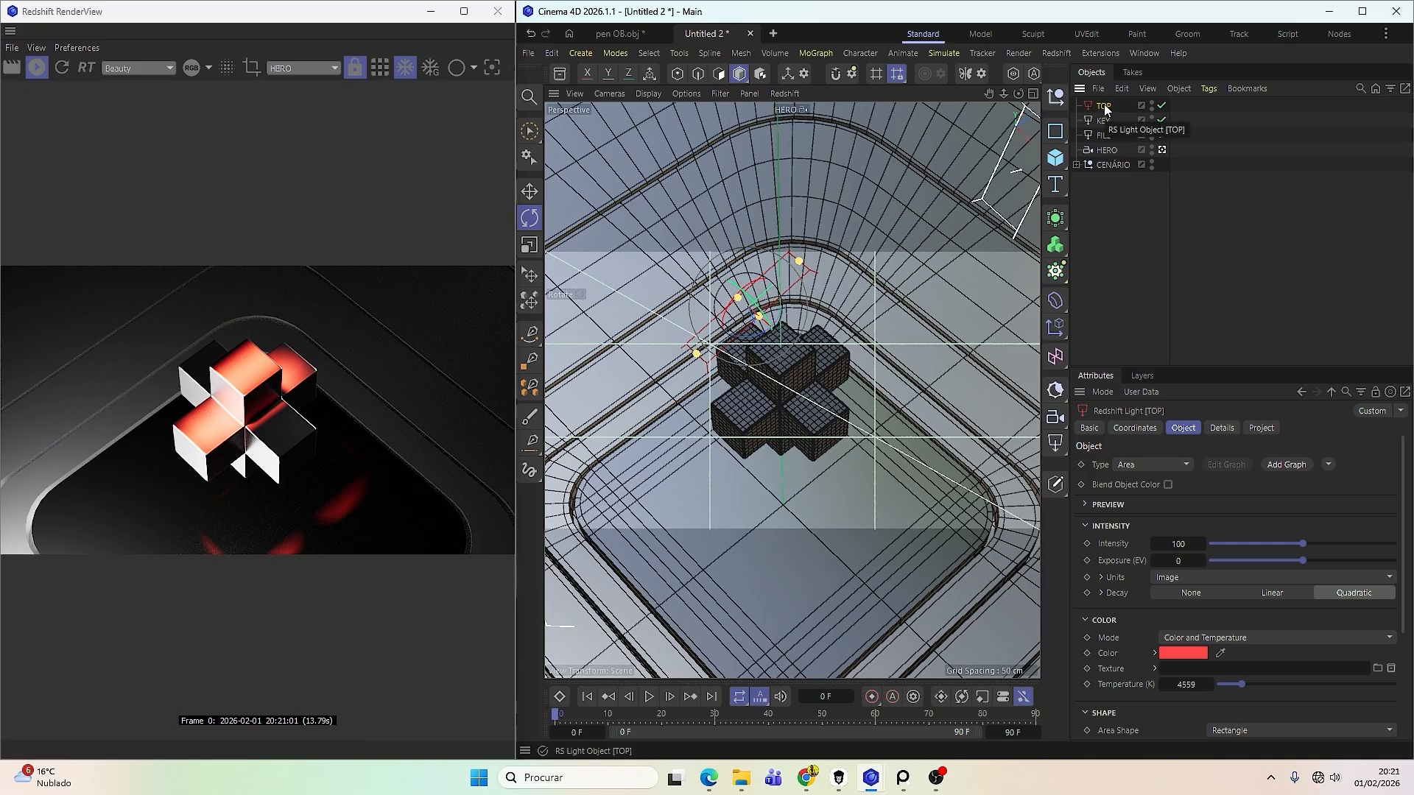
pyautogui.keyDown('ctrl'); pyautogui.moveTo(1103, 98); pyautogui.dragTo(1104, 102); pyautogui.keyUp('ctrl')
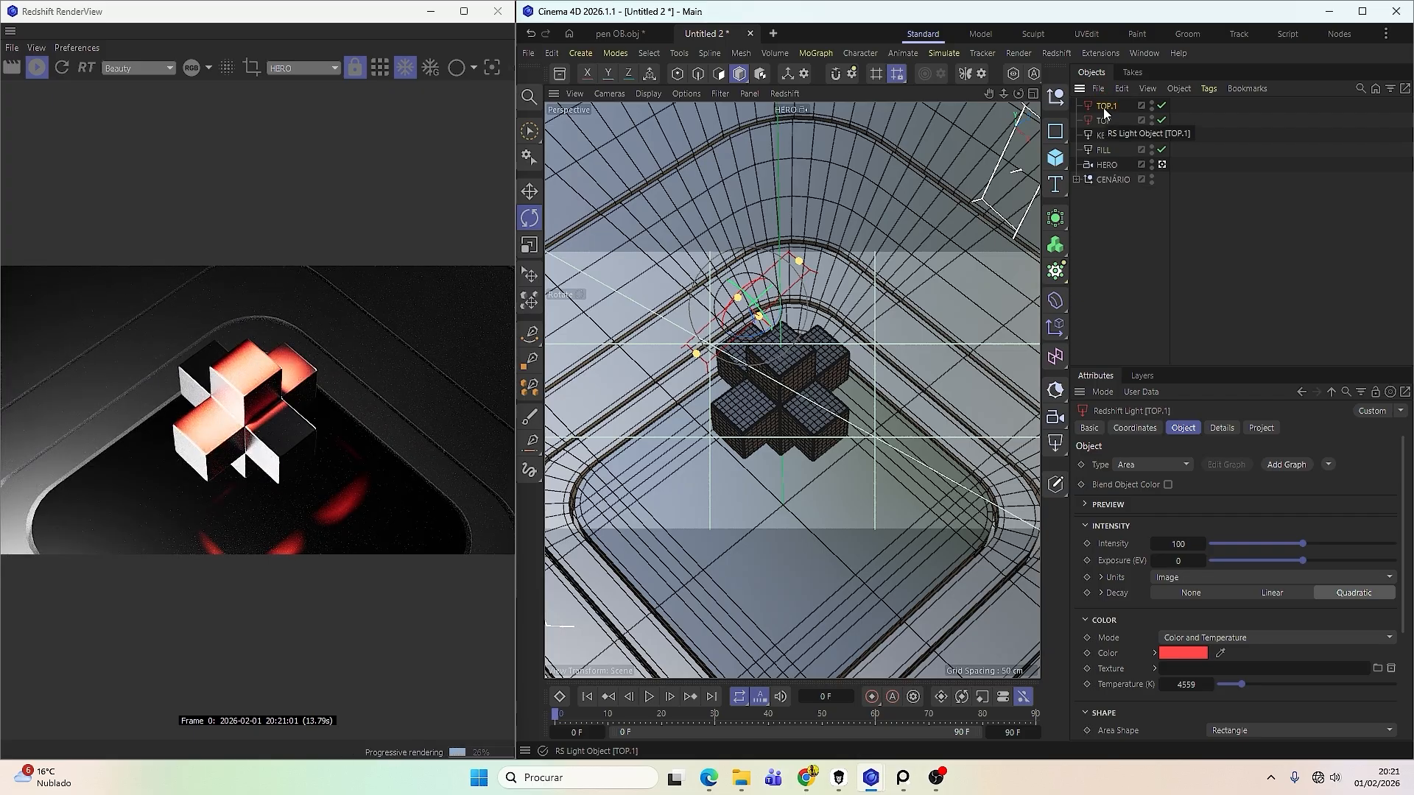
pyautogui.hotkey('ctrl', 'z')
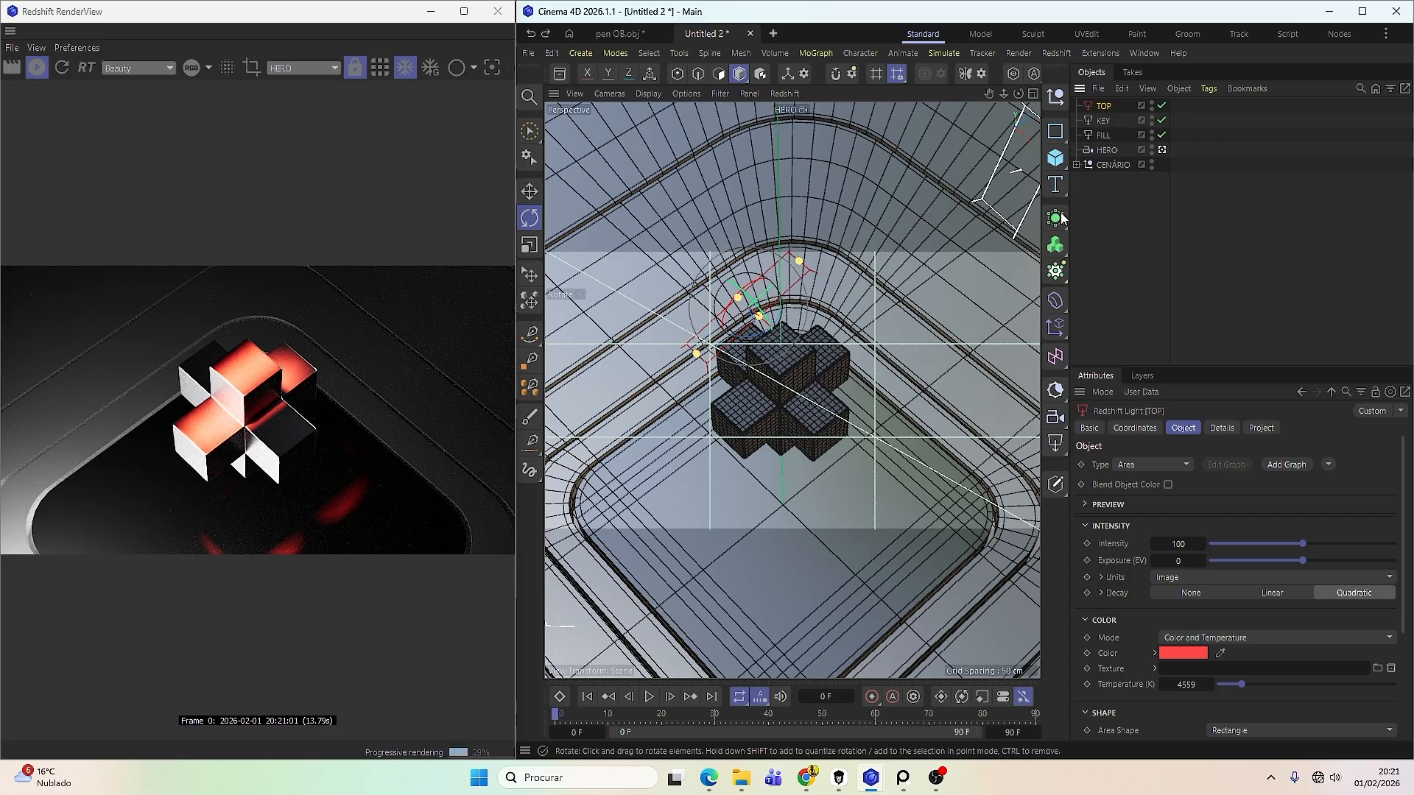
pyautogui.keyDown('ctrl'); pyautogui.moveTo(1097, 100); pyautogui.dragTo(1100, 102); pyautogui.keyUp('ctrl')
pyautogui.doubleClick(1102, 104)
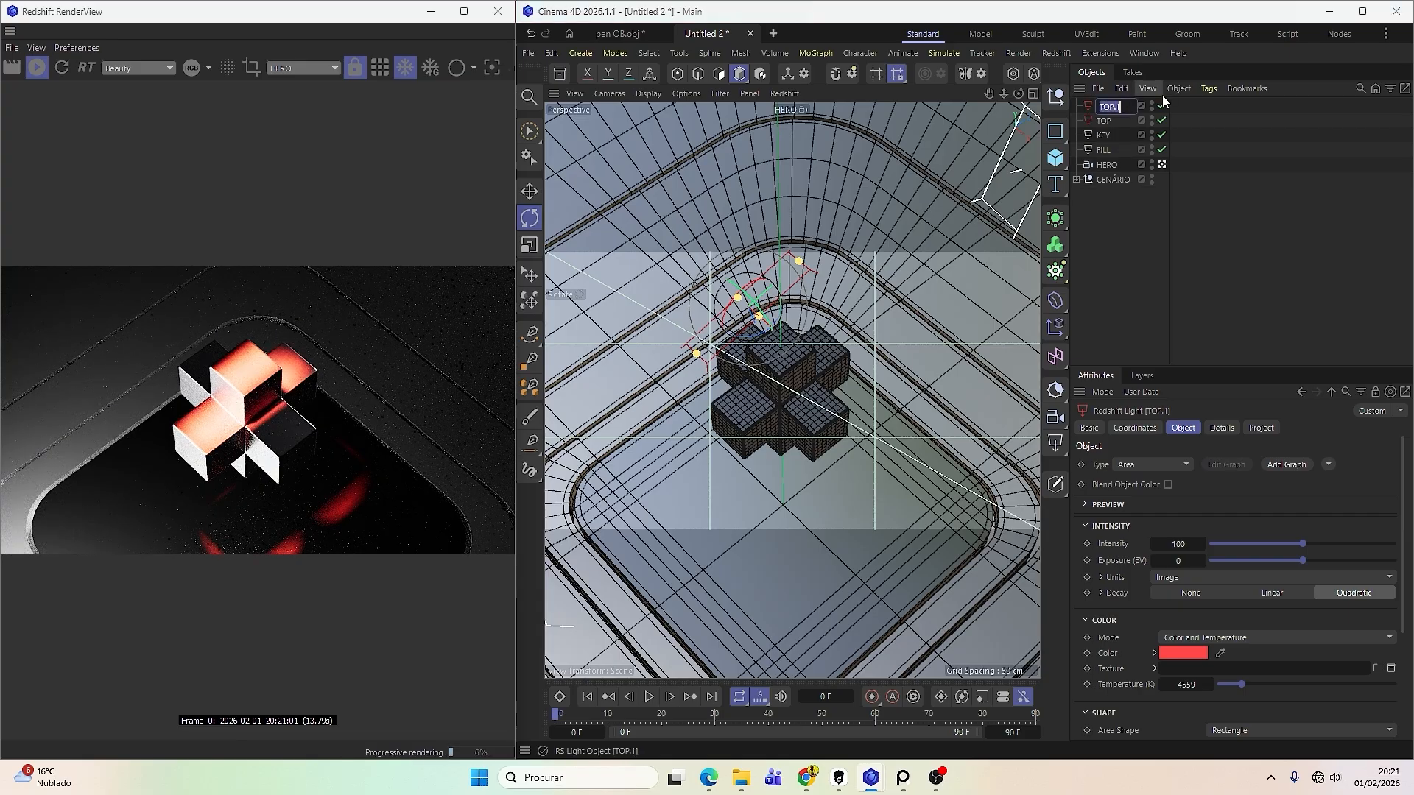
pyautogui.write('EACK')
pyautogui.press('Return')
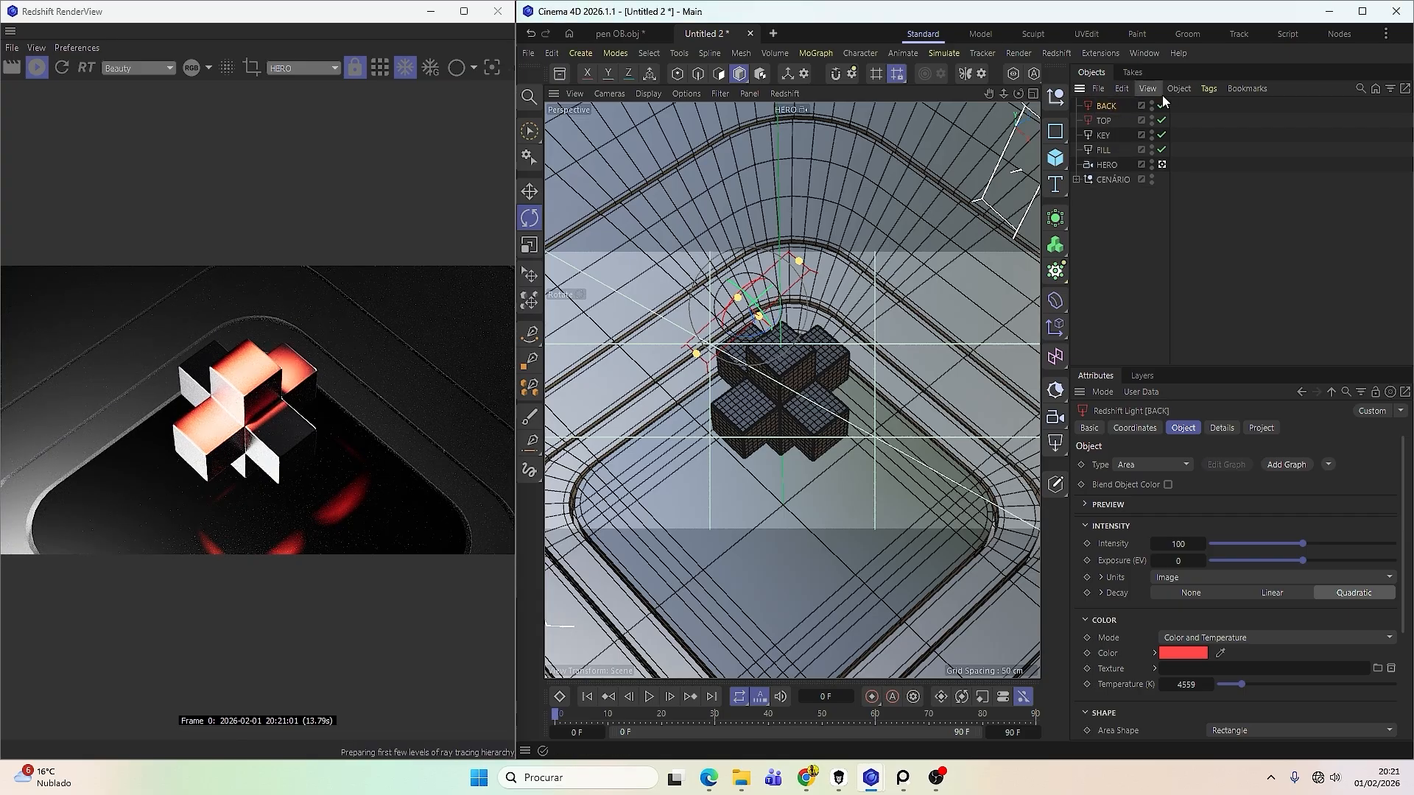
# Change the BACK light's color to orange, RGB 255, 155, 22, and return to the default camera view.
pyautogui.click(1178, 654)
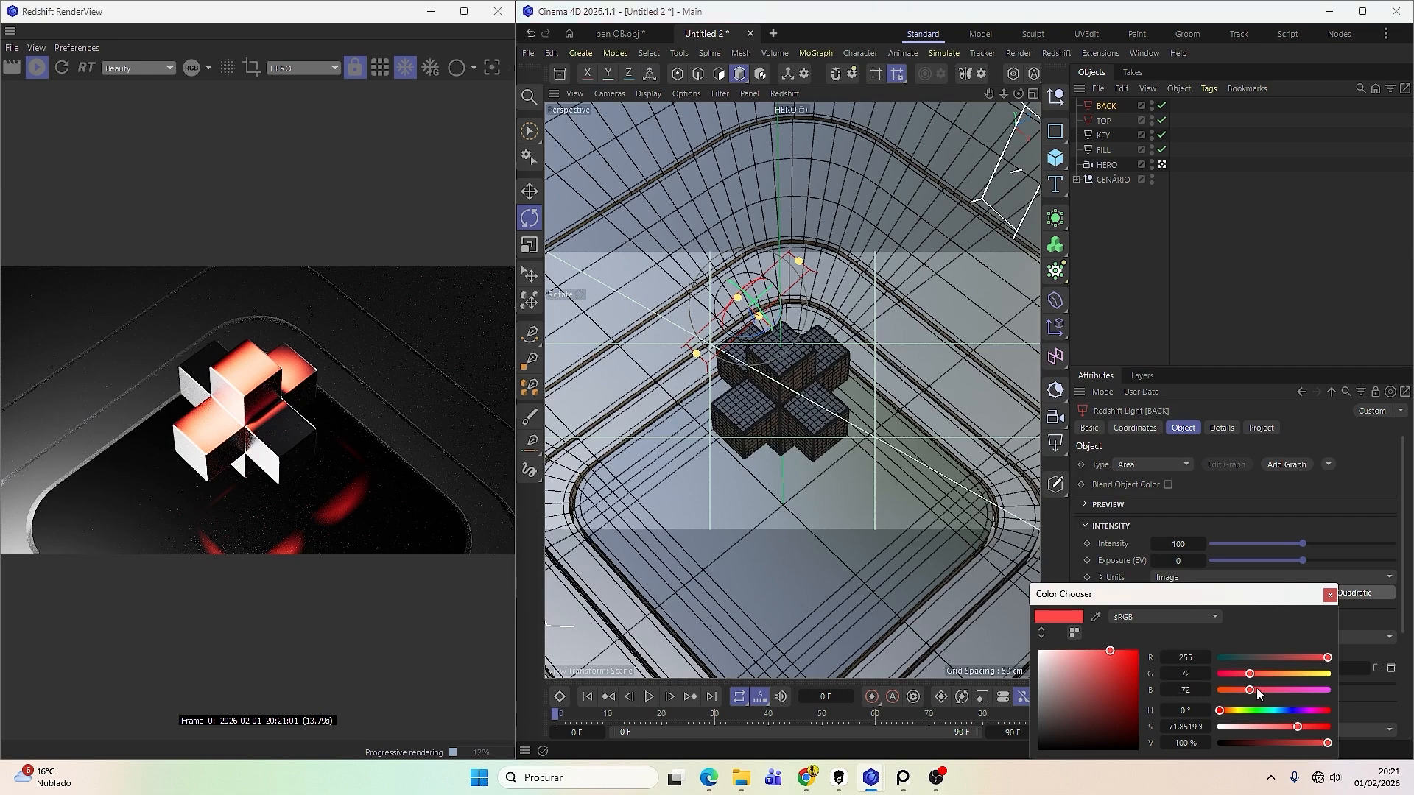
pyautogui.moveTo(1240, 690); pyautogui.dragTo(1201, 696)
pyautogui.moveTo(1104, 663)
pyautogui.mouseDown()
pyautogui.moveTo(1115, 650)
pyautogui.moveTo(1093, 650)
pyautogui.mouseUp()
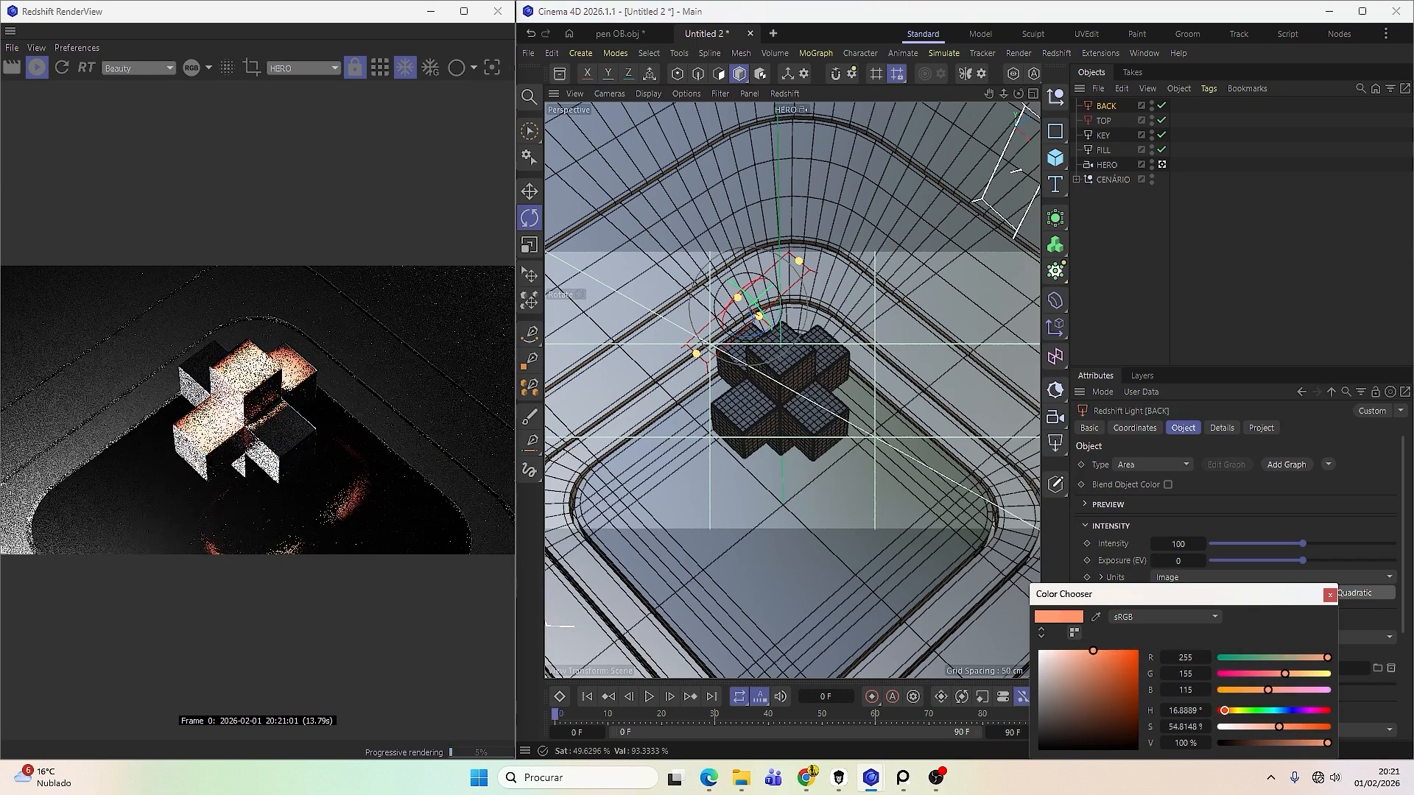
pyautogui.moveTo(1235, 690); pyautogui.dragTo(1231, 694)
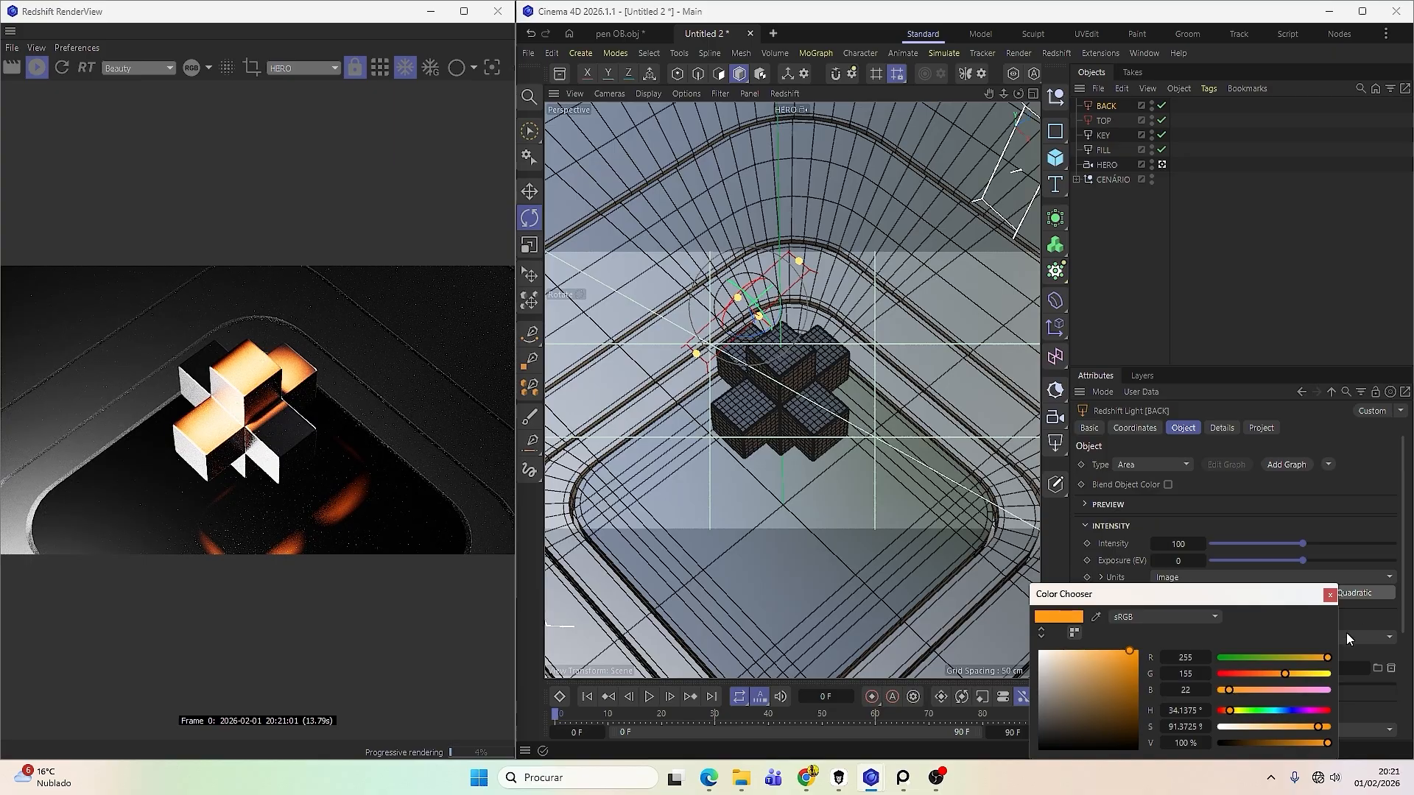
pyautogui.click(1329, 595)
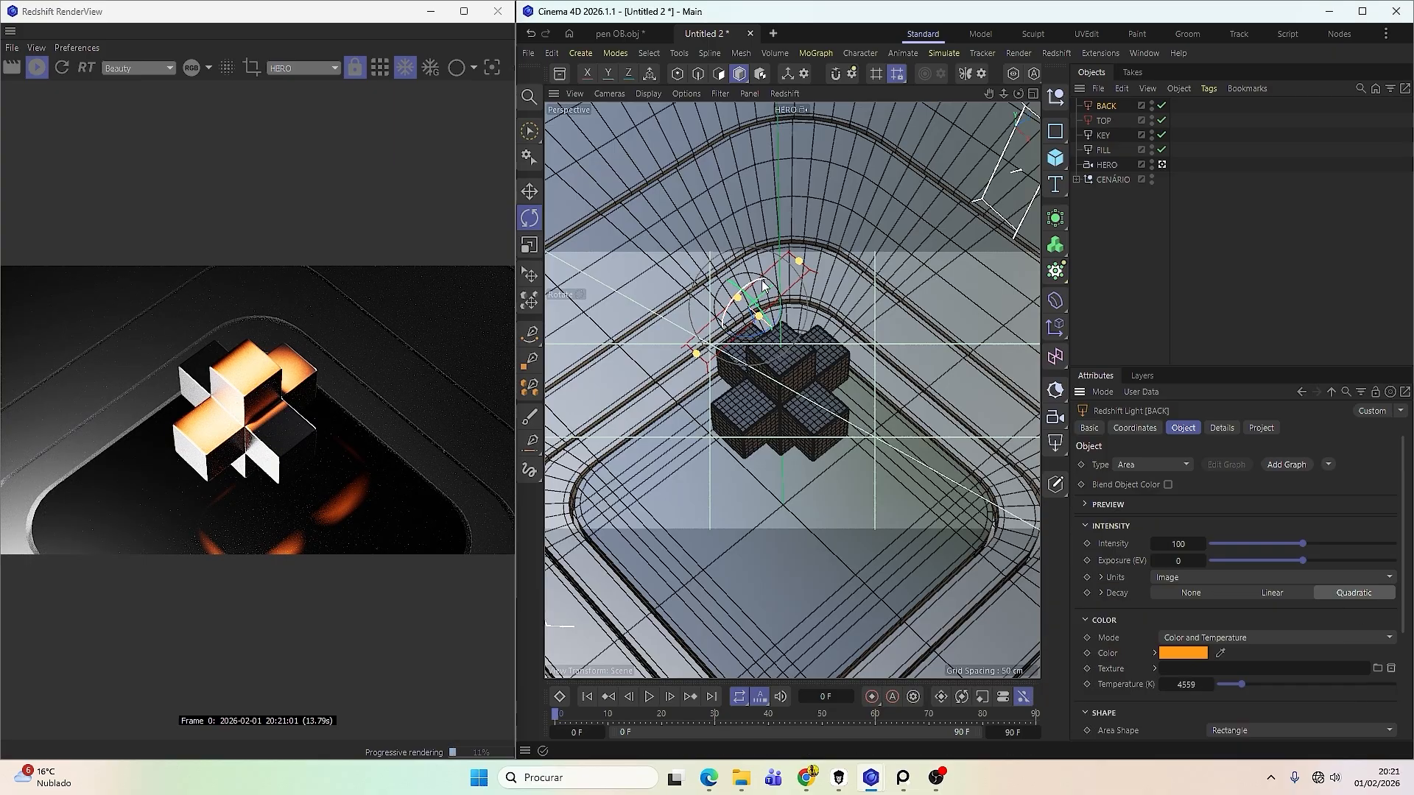
pyautogui.click(1162, 165)
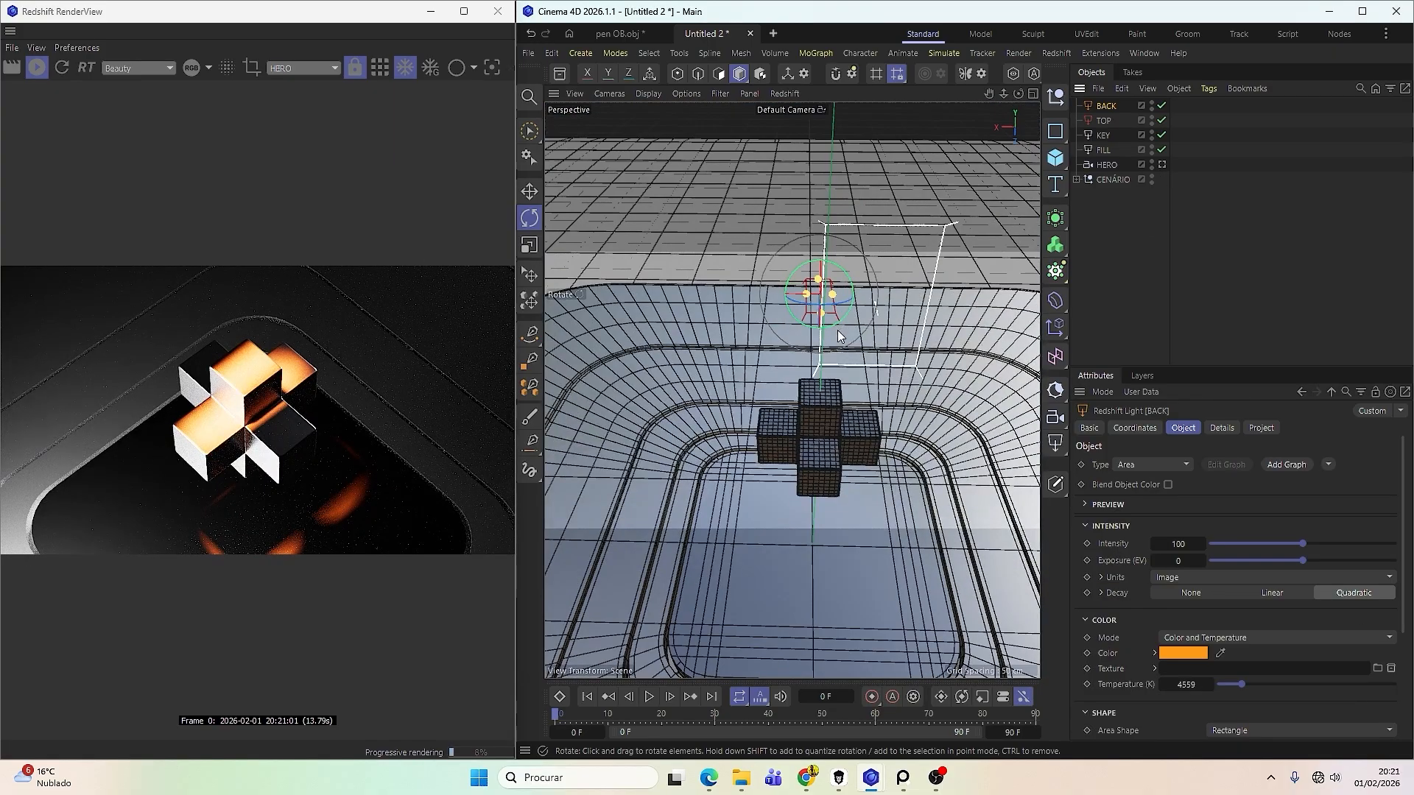
# Lower the BACK light to just above the cube cluster and raise its spread to 1.
pyautogui.press('9')
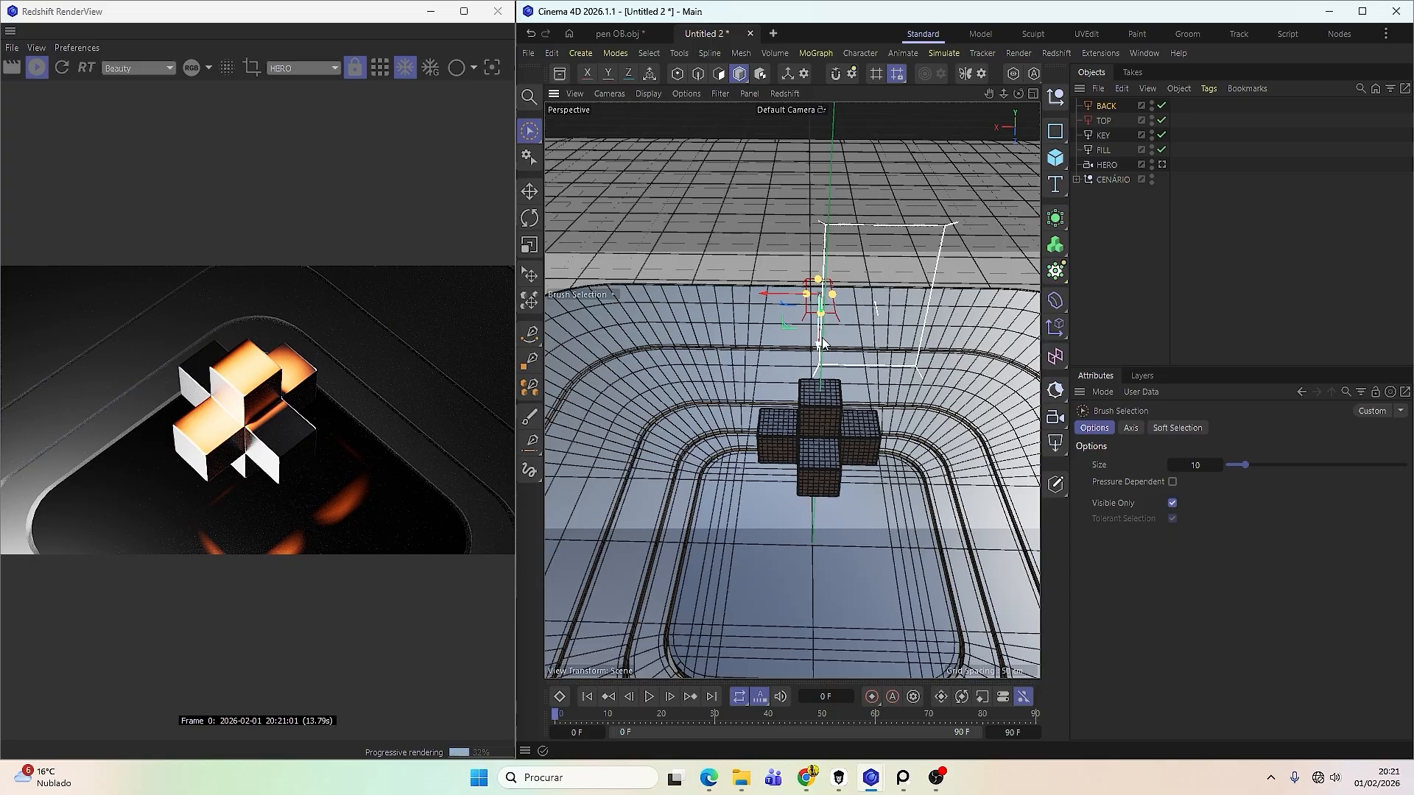
pyautogui.moveTo(822, 345); pyautogui.dragTo(814, 395)
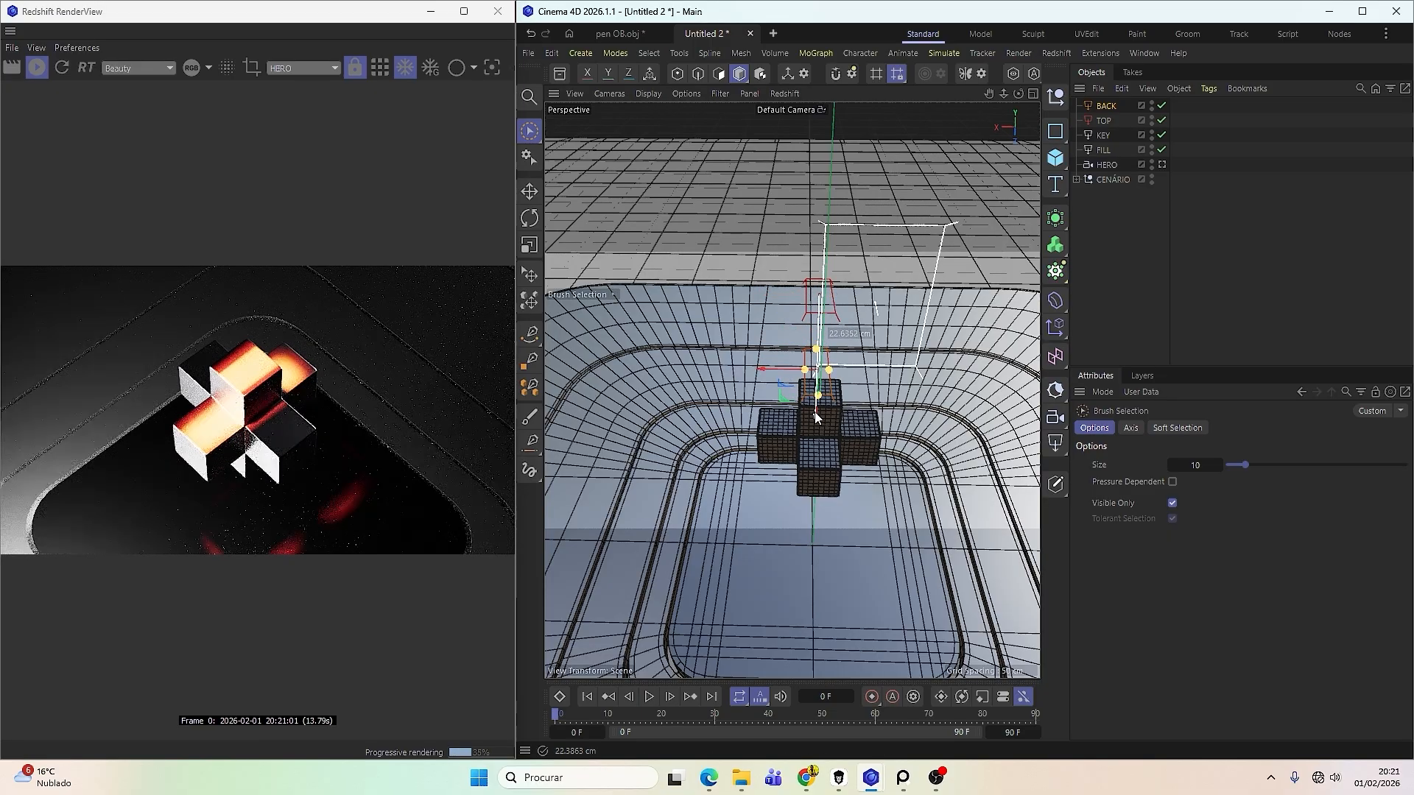
pyautogui.click(1097, 107)
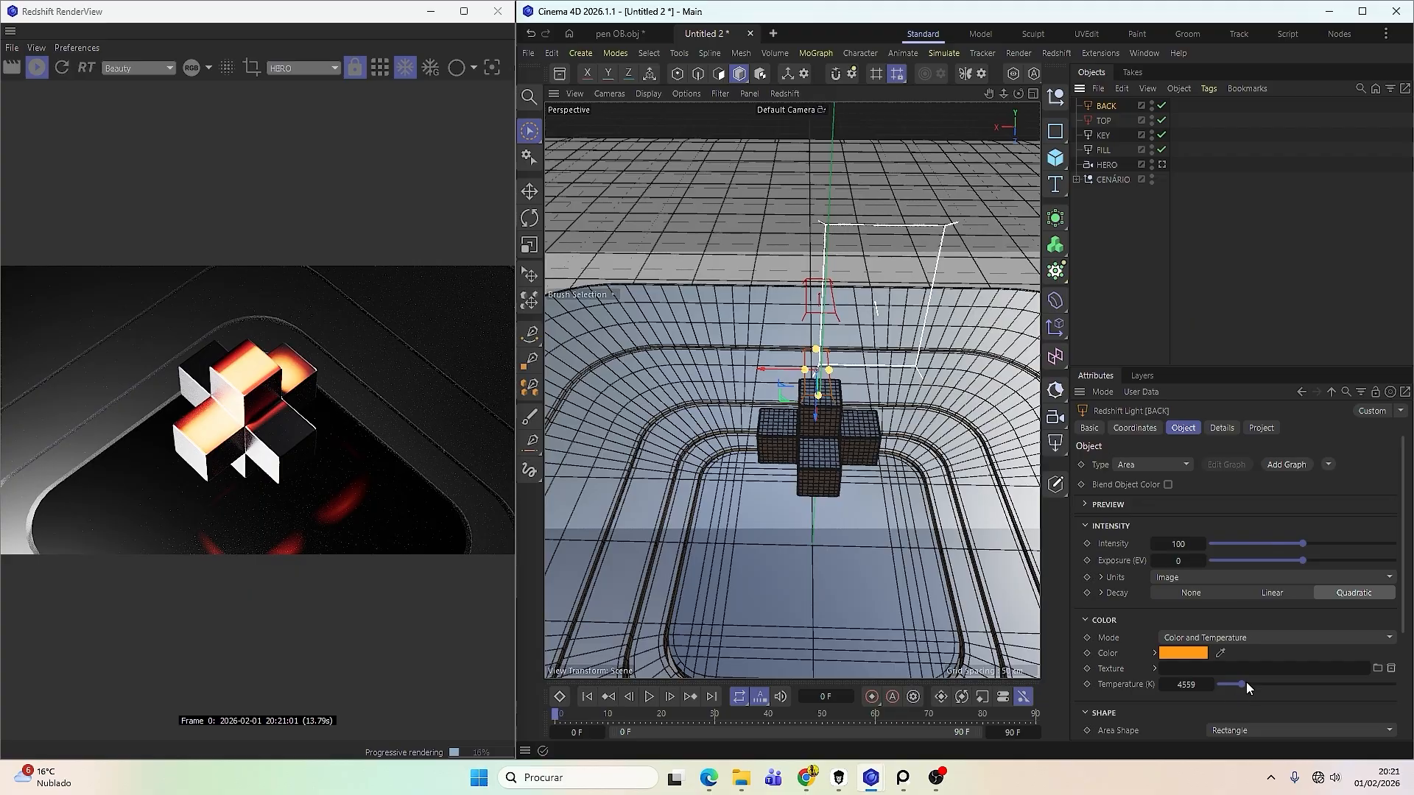
pyautogui.scroll(-4, 1151, 717)
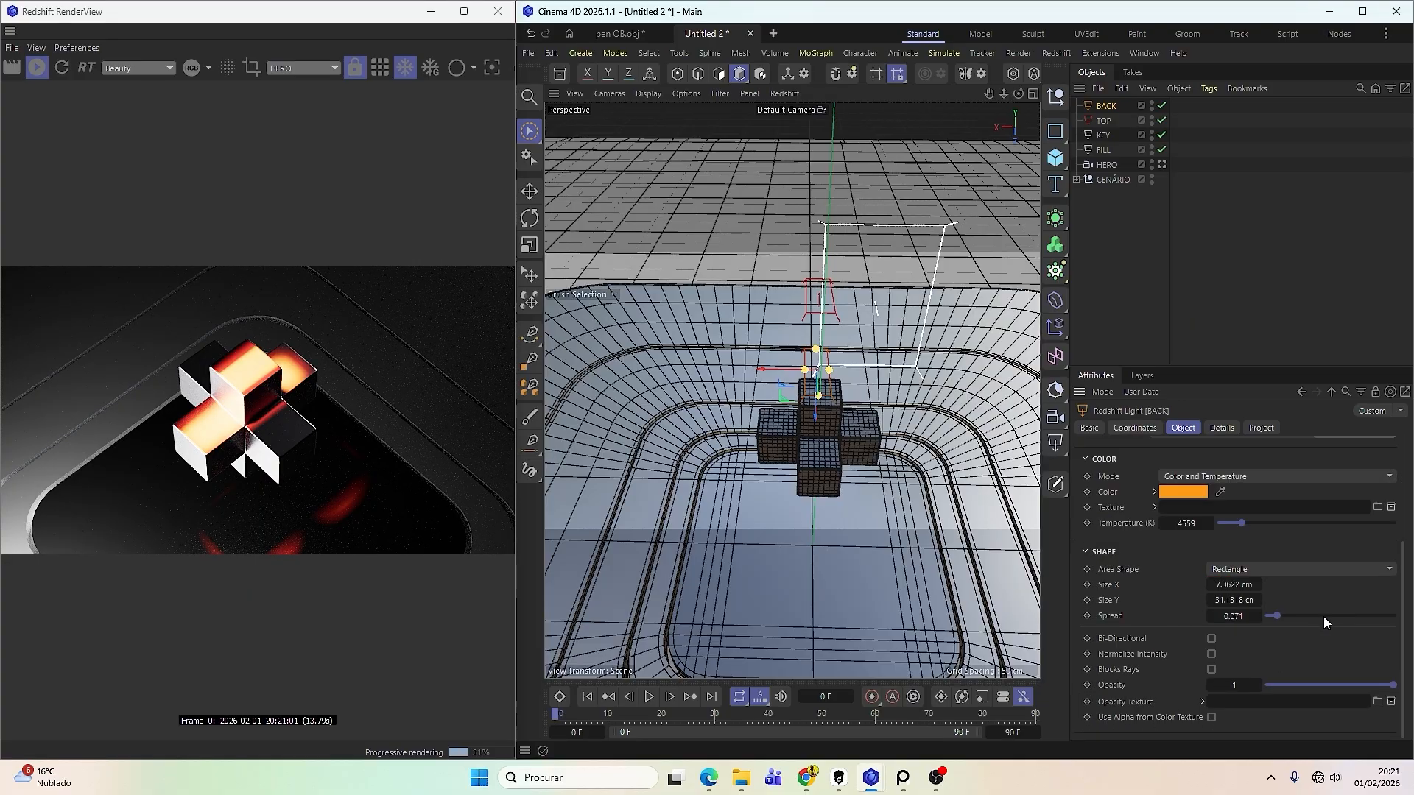
pyautogui.scroll(4, 813, 428)
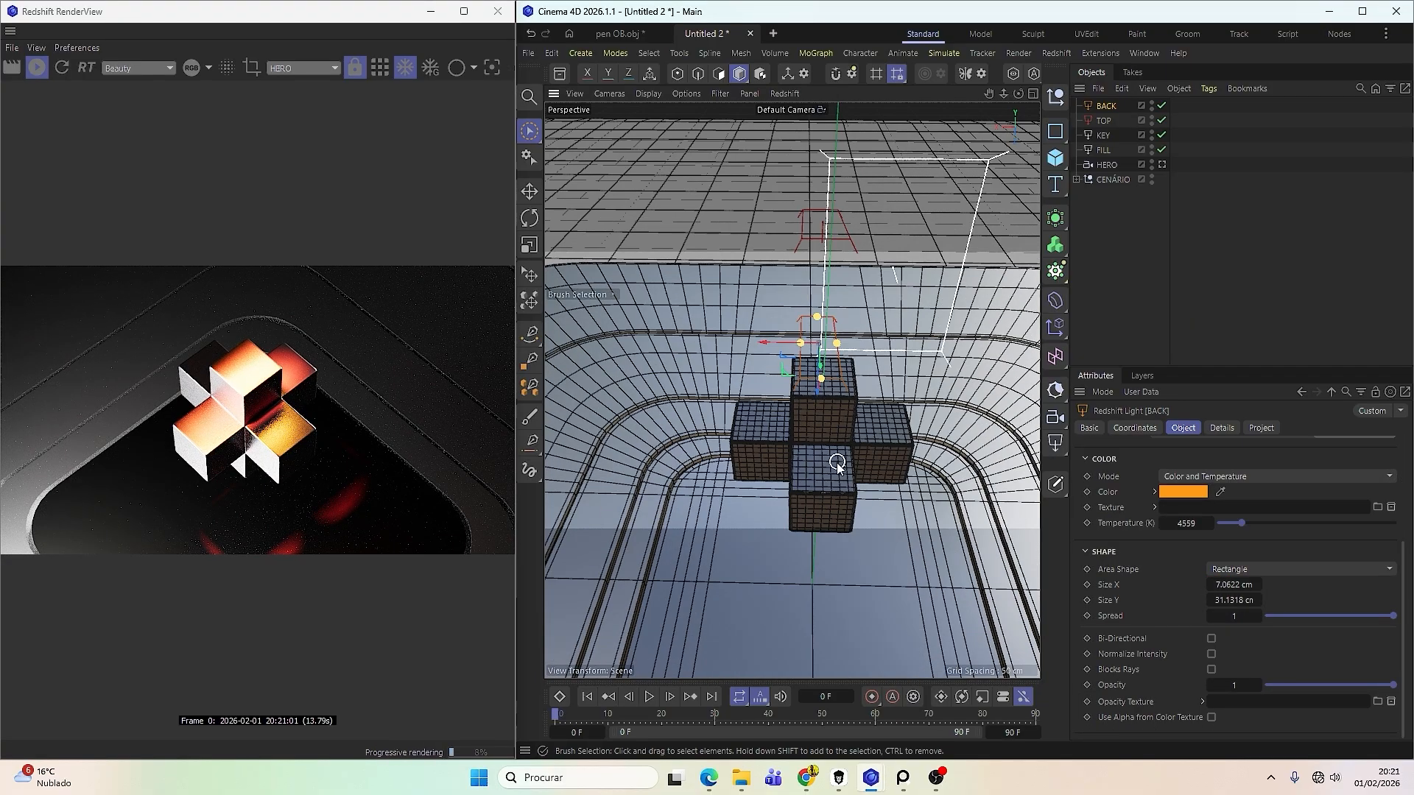
# Rotate the BACK light upright and move it out to the side of the cube cluster.
pyautogui.keyDown('alt'); pyautogui.moveTo(836, 464); pyautogui.dragTo(623, 465); pyautogui.keyUp('alt')
pyautogui.keyDown('alt'); pyautogui.moveTo(890, 471); pyautogui.dragTo(752, 433); pyautogui.keyUp('alt')
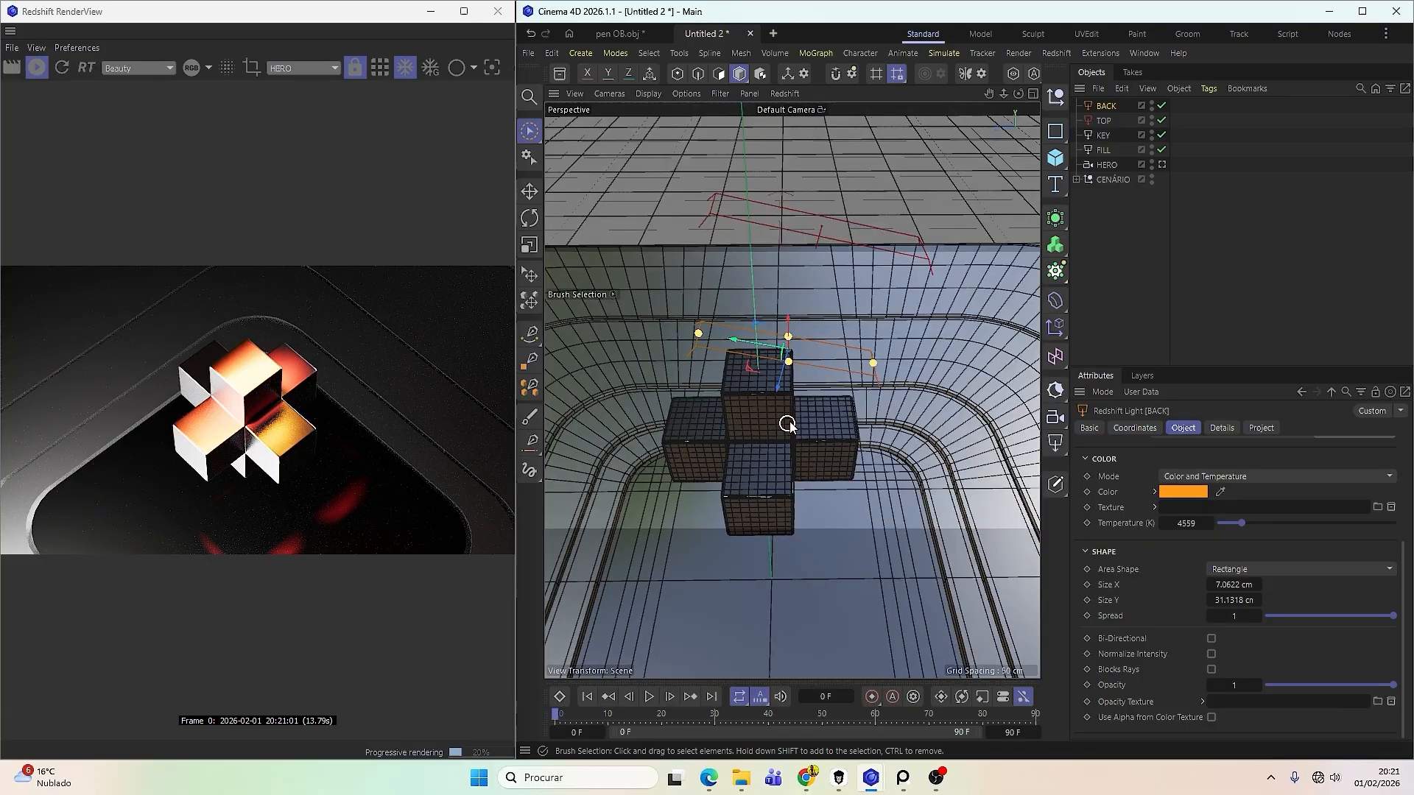
pyautogui.press('r')
pyautogui.moveTo(813, 330); pyautogui.dragTo(828, 368)
pyautogui.press('space')
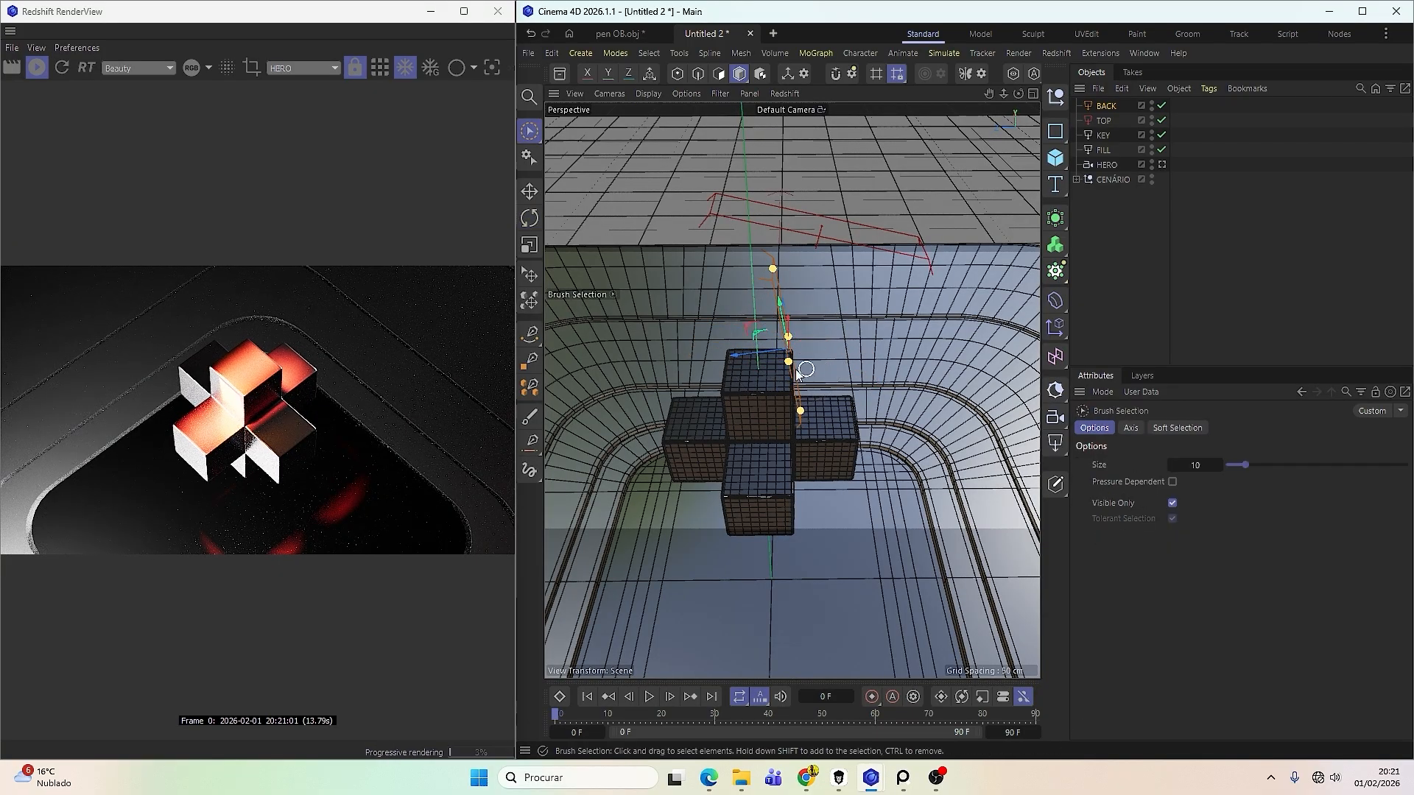
pyautogui.moveTo(741, 357)
pyautogui.mouseDown()
pyautogui.moveTo(901, 384)
pyautogui.moveTo(900, 365)
pyautogui.mouseUp()
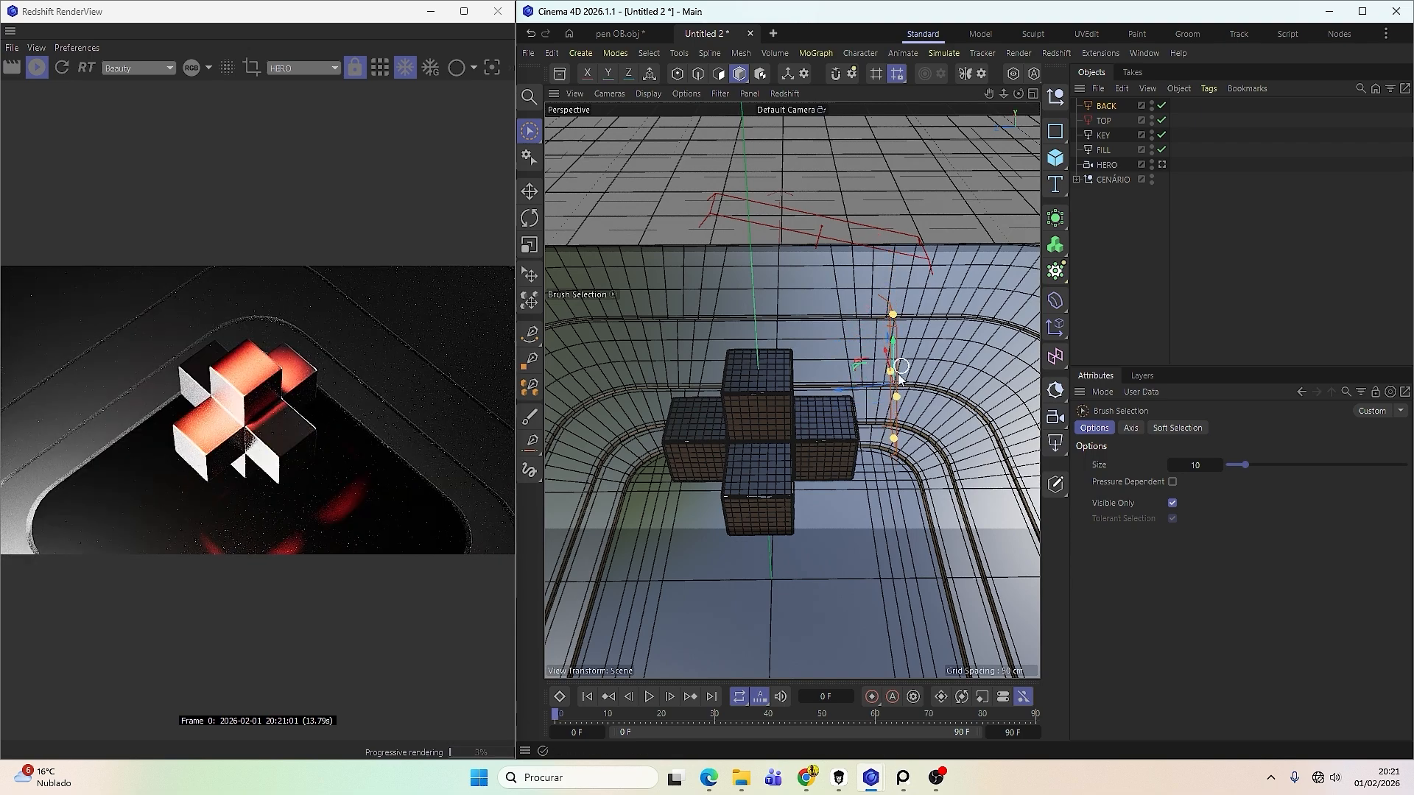
# Move the BACK light behind the cube cluster and rotate it to face the cubes.
pyautogui.keyDown('alt'); pyautogui.moveTo(846, 409); pyautogui.dragTo(799, 474, button='right'); pyautogui.keyUp('alt')
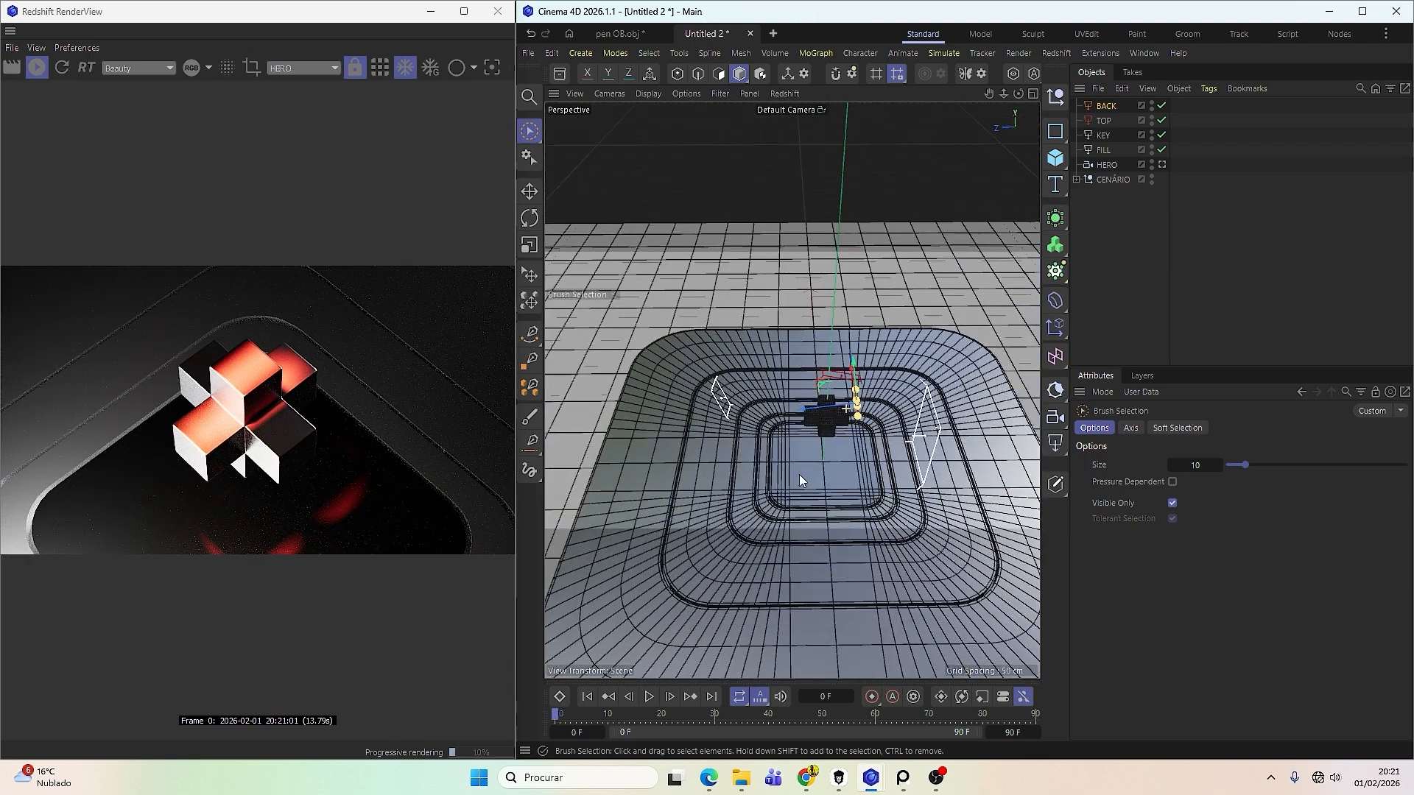
pyautogui.keyDown('alt'); pyautogui.moveTo(831, 450); pyautogui.dragTo(986, 435); pyautogui.keyUp('alt')
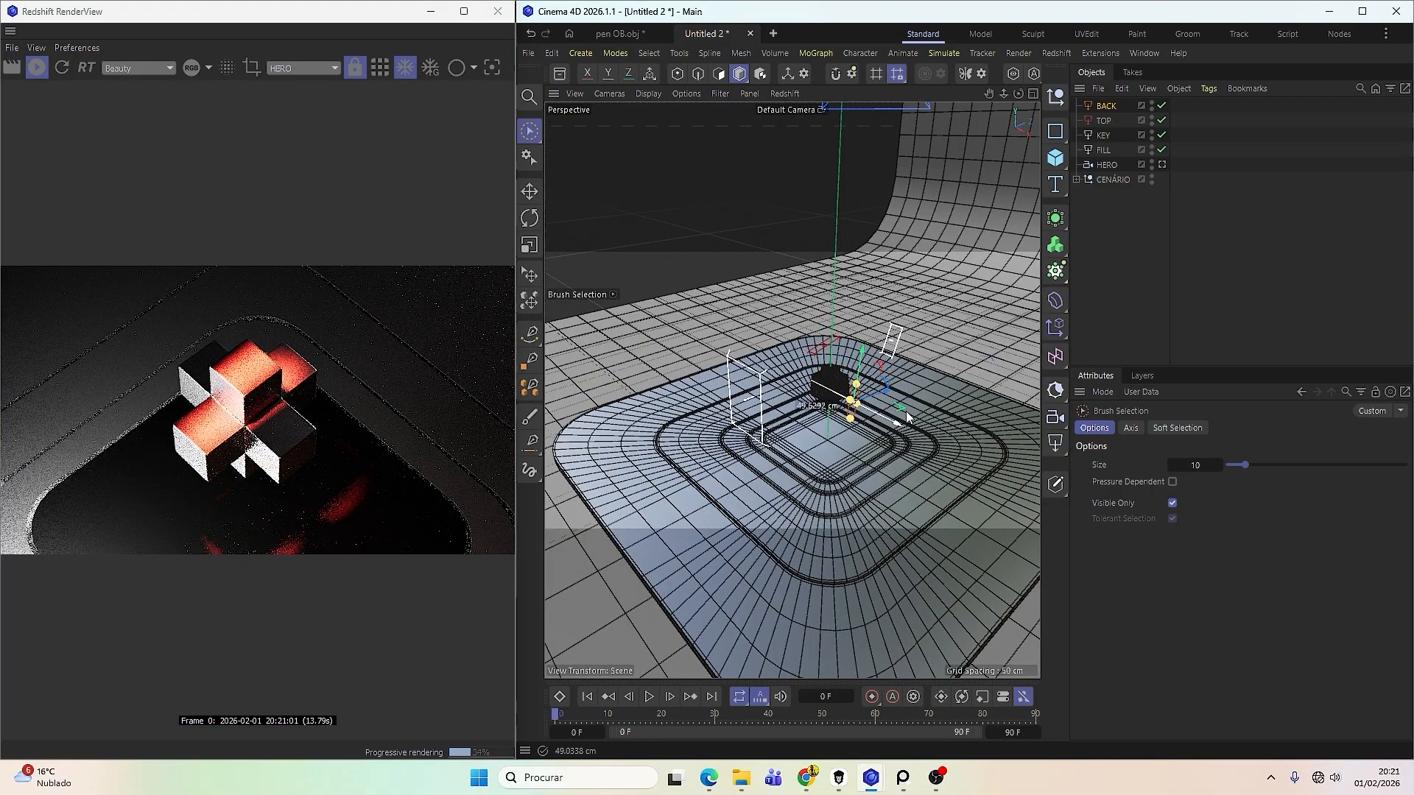
pyautogui.scroll(5, 849, 396)
pyautogui.scroll(1, 849, 395)
pyautogui.keyDown('alt'); pyautogui.moveTo(893, 335); pyautogui.dragTo(787, 385, button='middle'); pyautogui.keyUp('alt')
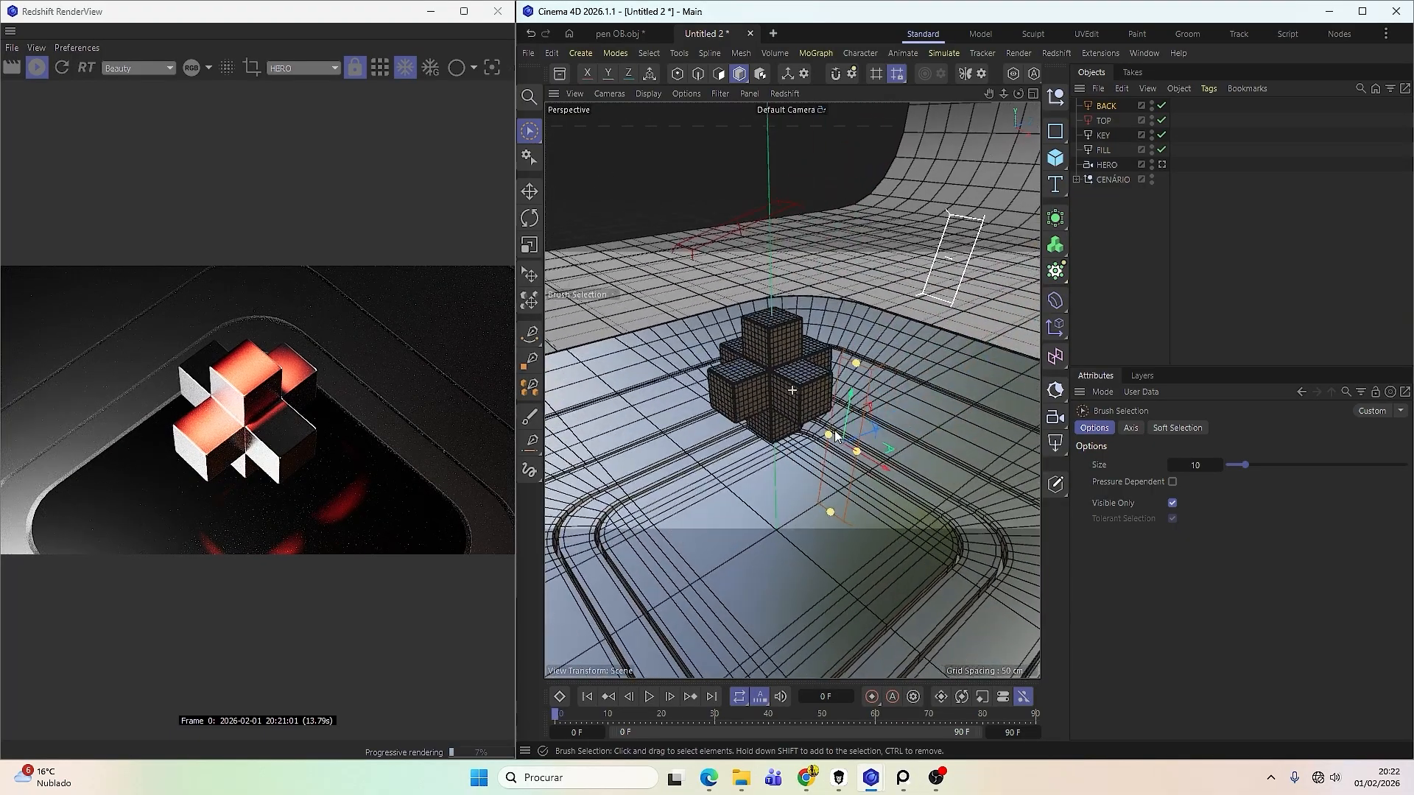
pyautogui.press('r')
pyautogui.moveTo(841, 464)
pyautogui.mouseDown()
pyautogui.moveTo(863, 471)
pyautogui.moveTo(798, 475)
pyautogui.moveTo(919, 430)
pyautogui.moveTo(855, 457)
pyautogui.moveTo(871, 455)
pyautogui.moveTo(779, 458)
pyautogui.moveTo(819, 430)
pyautogui.moveTo(817, 441)
pyautogui.moveTo(690, 340)
pyautogui.moveTo(663, 339)
pyautogui.moveTo(578, 227)
pyautogui.moveTo(656, 240)
pyautogui.mouseUp()
pyautogui.press('space')
pyautogui.press('space')
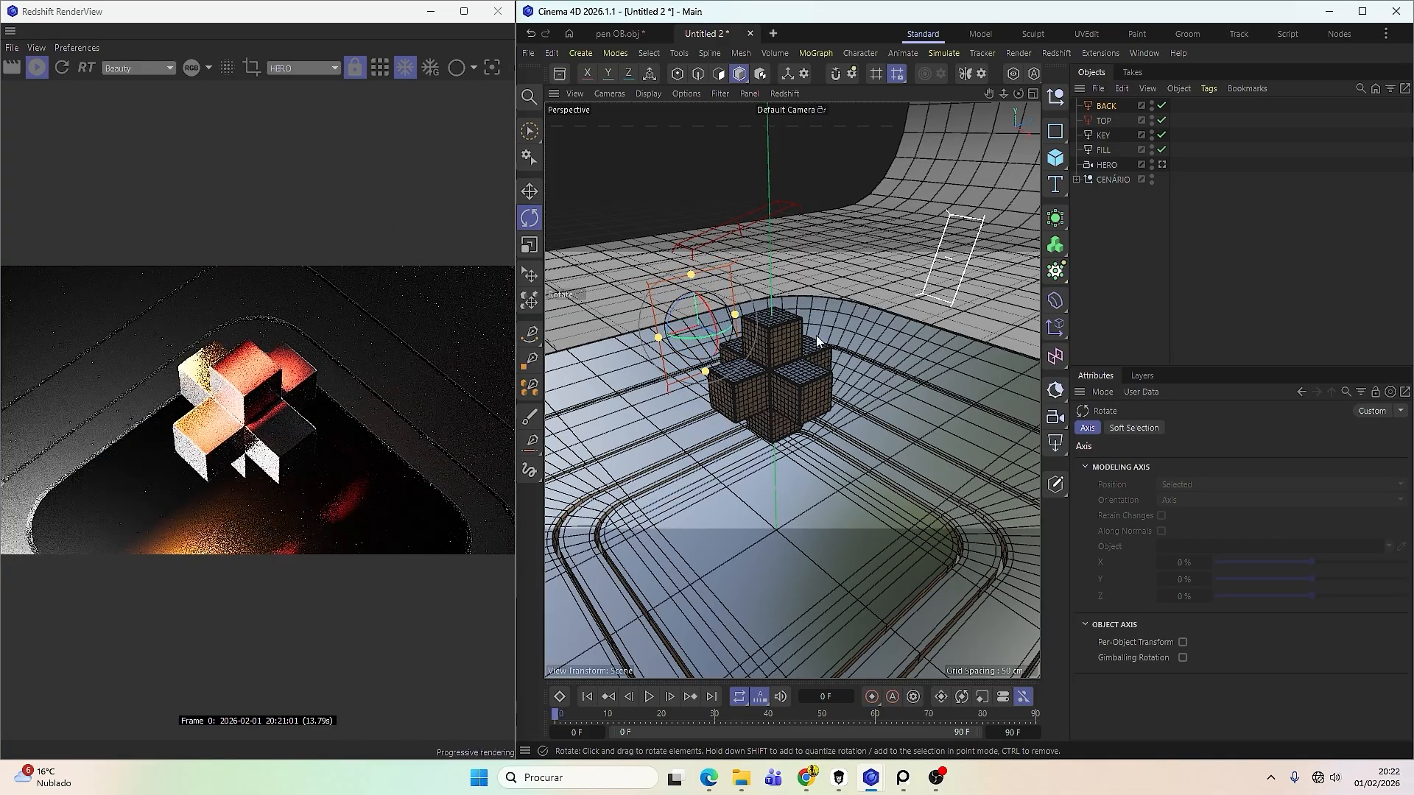
# Pull the BACK light farther away behind the cubes and reduce its spread to 0.26.
pyautogui.keyDown('alt'); pyautogui.moveTo(816, 334); pyautogui.dragTo(763, 424); pyautogui.keyUp('alt')
pyautogui.press('9')
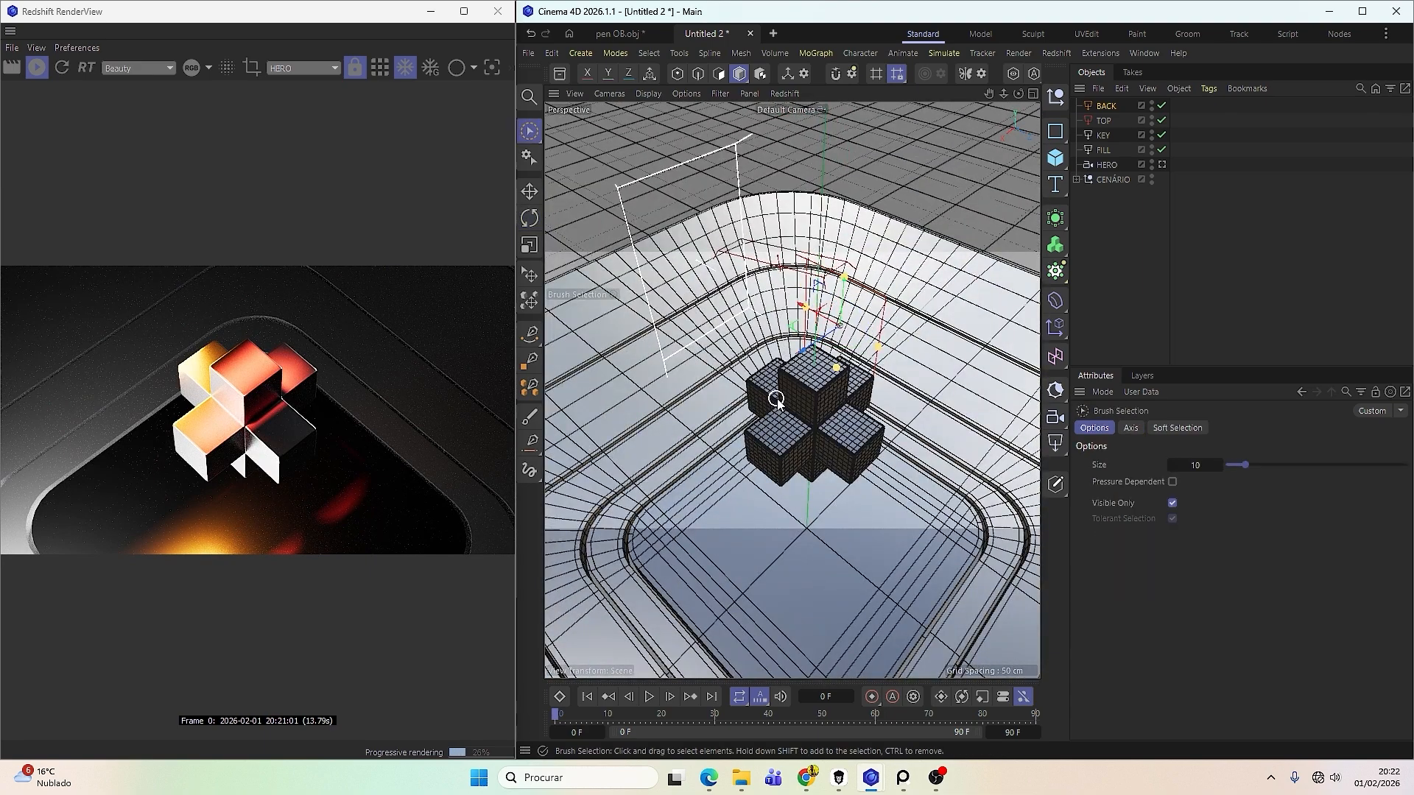
pyautogui.moveTo(807, 348); pyautogui.dragTo(961, 245)
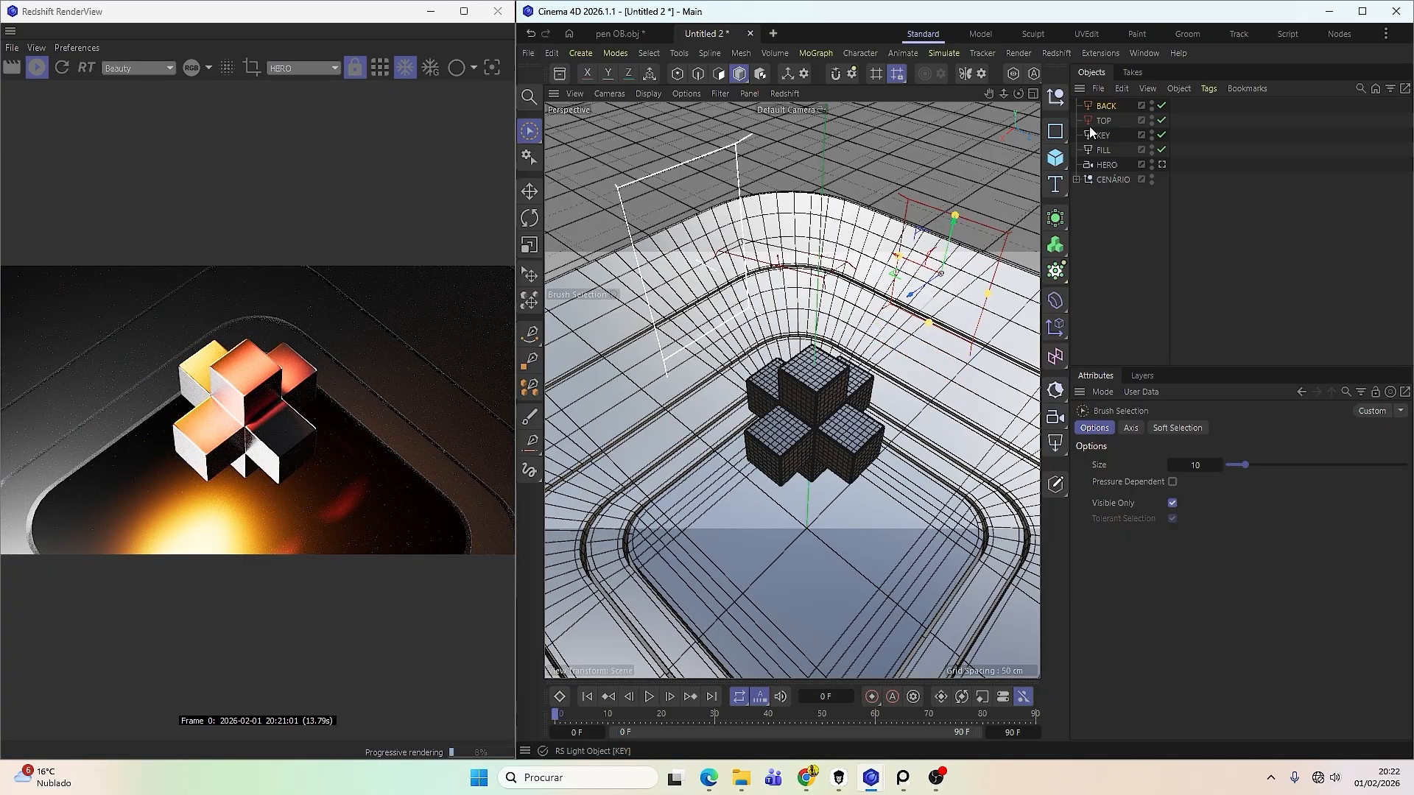
pyautogui.click(1104, 107)
pyautogui.scroll(-4, 1219, 677)
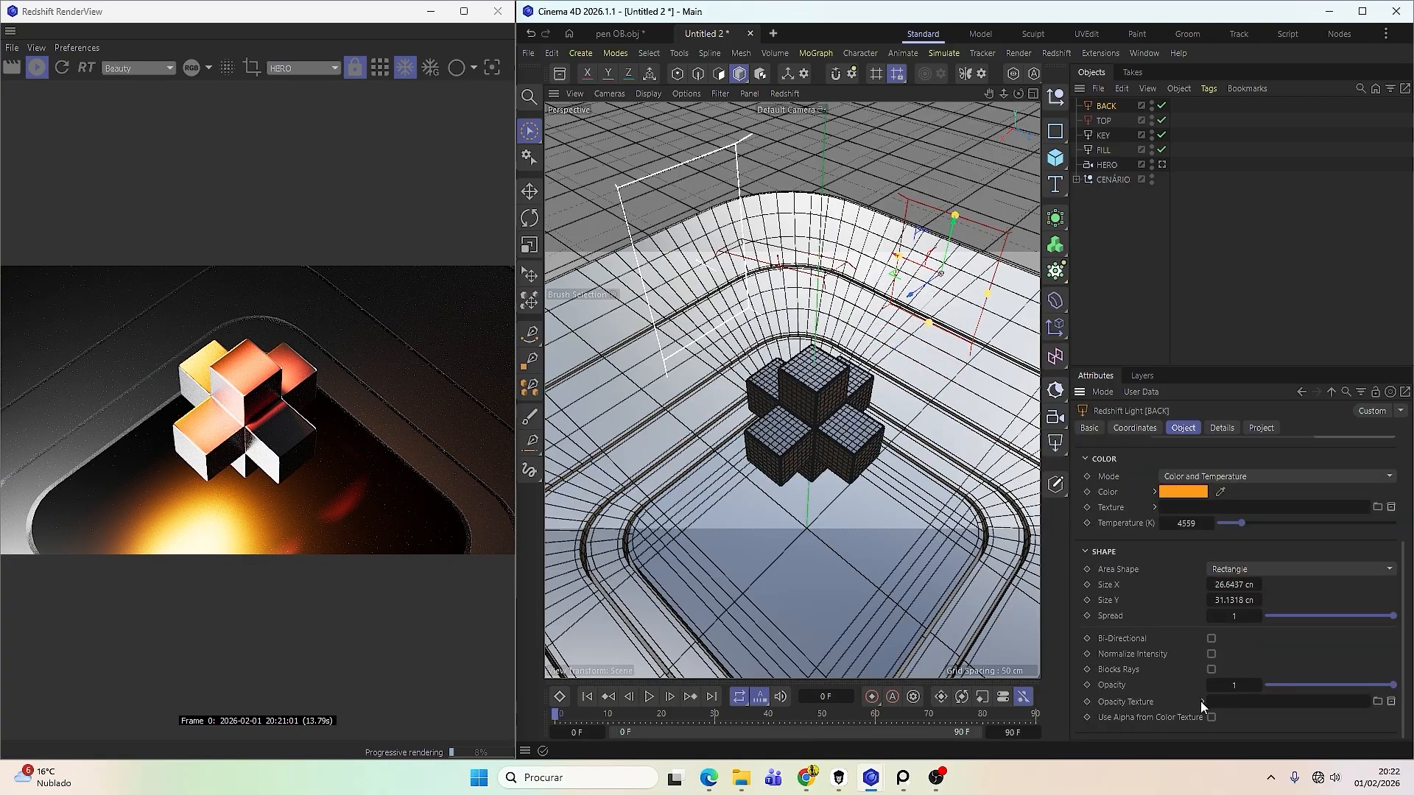
pyautogui.moveTo(1357, 617); pyautogui.dragTo(1301, 633)
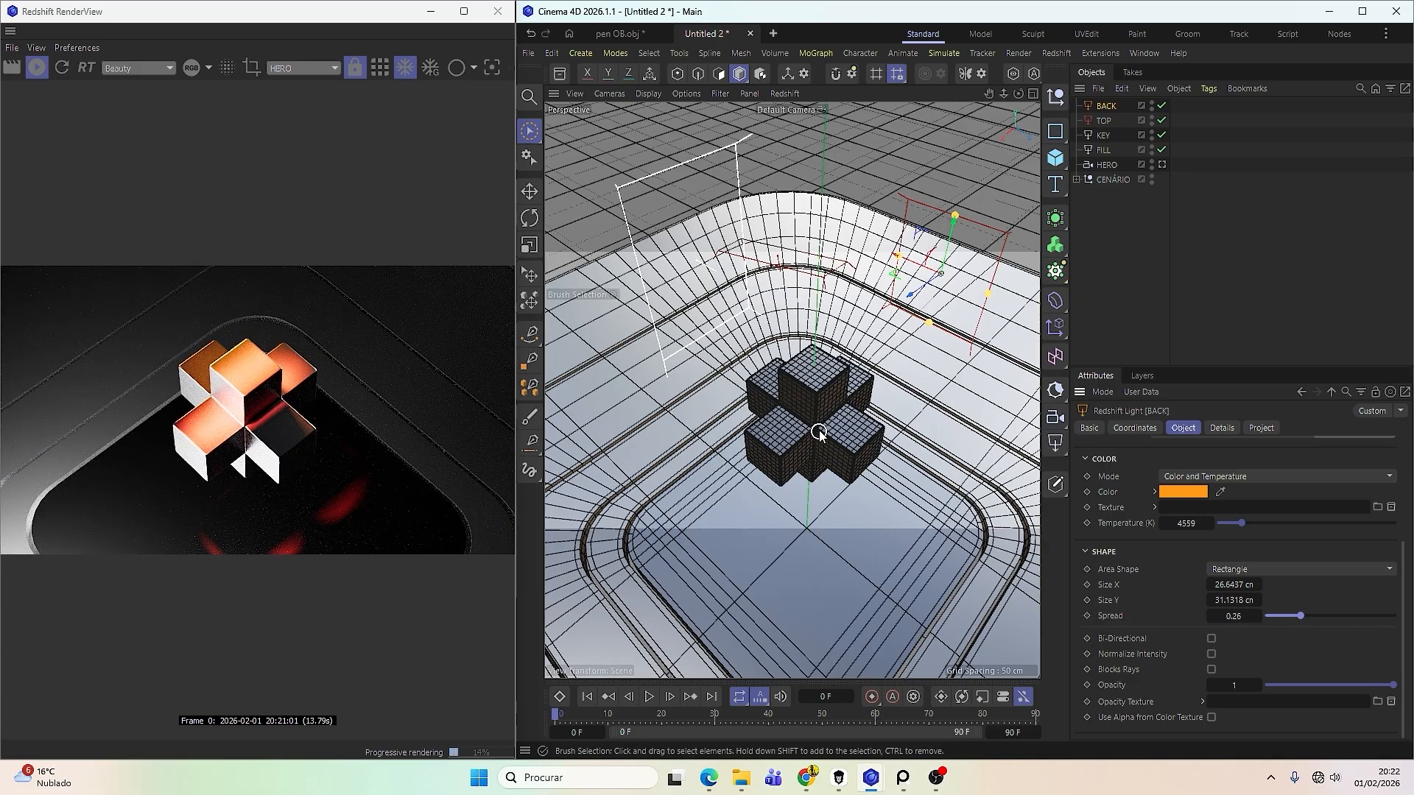
# Narrow the BACK light's Size X to about 18.25 cm.
pyautogui.moveTo(819, 433)
pyautogui.keyDown('alt'); pyautogui.mouseDown()
pyautogui.moveTo(929, 306)
pyautogui.moveTo(962, 419)
pyautogui.moveTo(852, 464)
pyautogui.moveTo(869, 447)
pyautogui.moveTo(934, 451)
pyautogui.moveTo(923, 401)
pyautogui.mouseUp(); pyautogui.keyUp('alt')
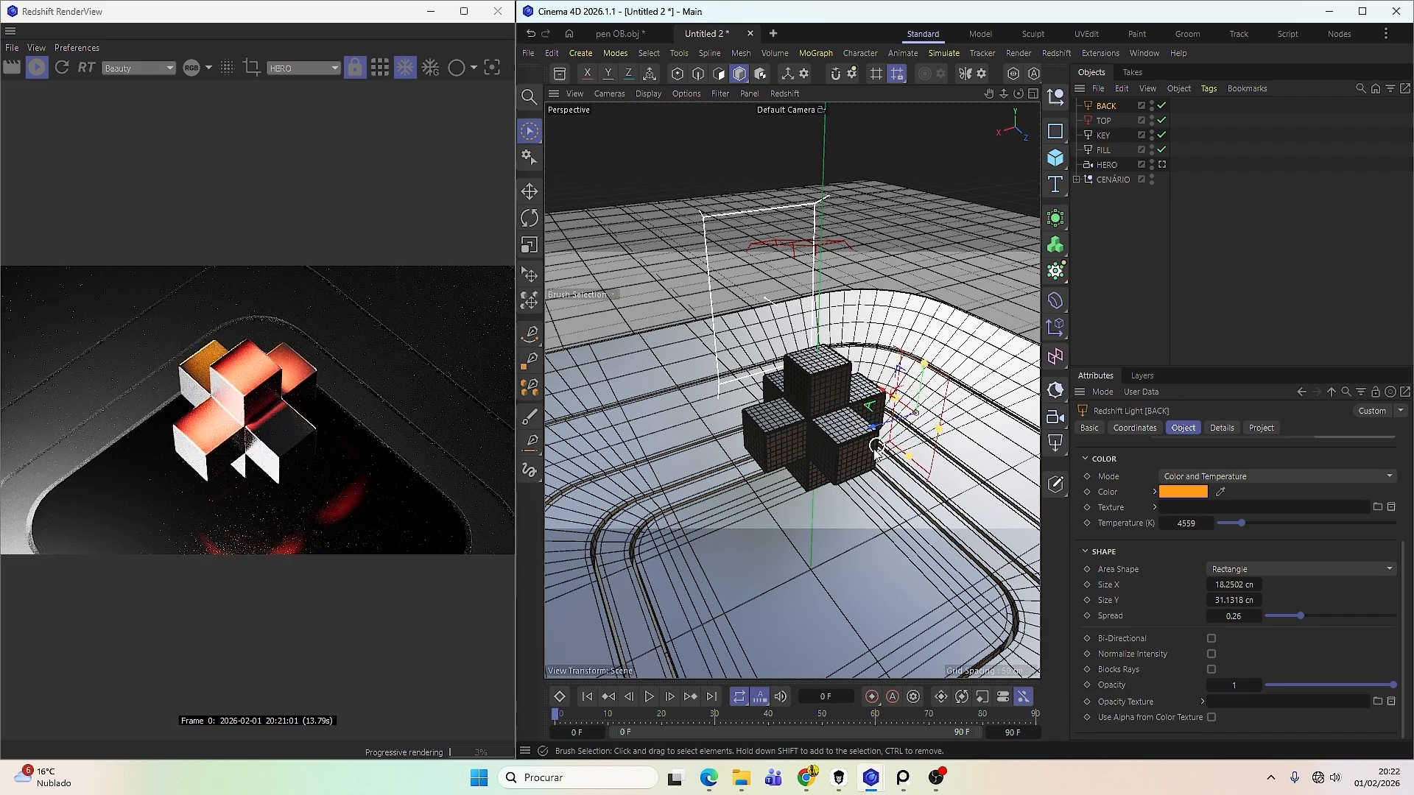
pyautogui.keyDown('alt'); pyautogui.moveTo(844, 450); pyautogui.dragTo(860, 428); pyautogui.keyUp('alt')
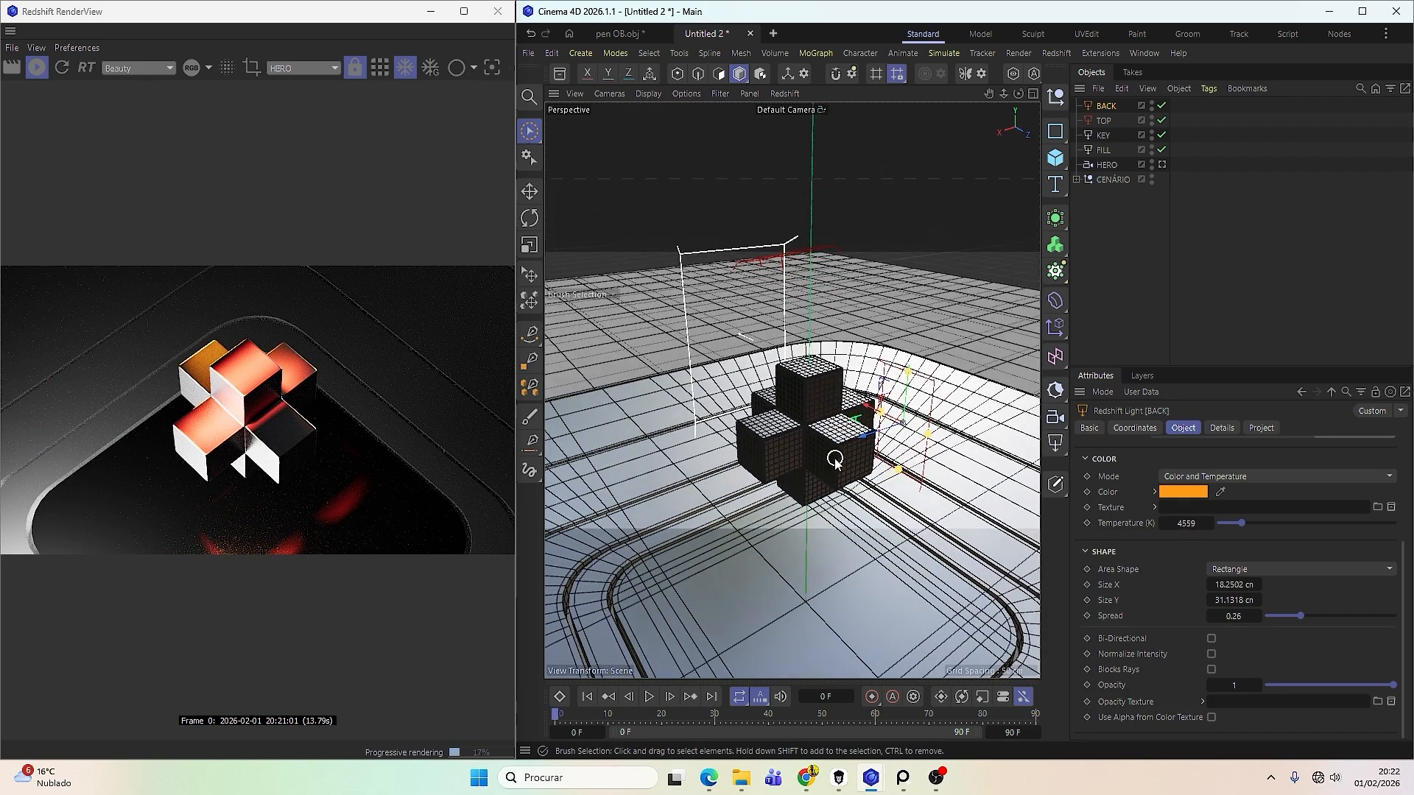
pyautogui.keyDown('alt'); pyautogui.moveTo(835, 453); pyautogui.dragTo(860, 434, button='right'); pyautogui.keyUp('alt')
pyautogui.keyDown('alt'); pyautogui.moveTo(860, 436); pyautogui.dragTo(758, 439); pyautogui.keyUp('alt')
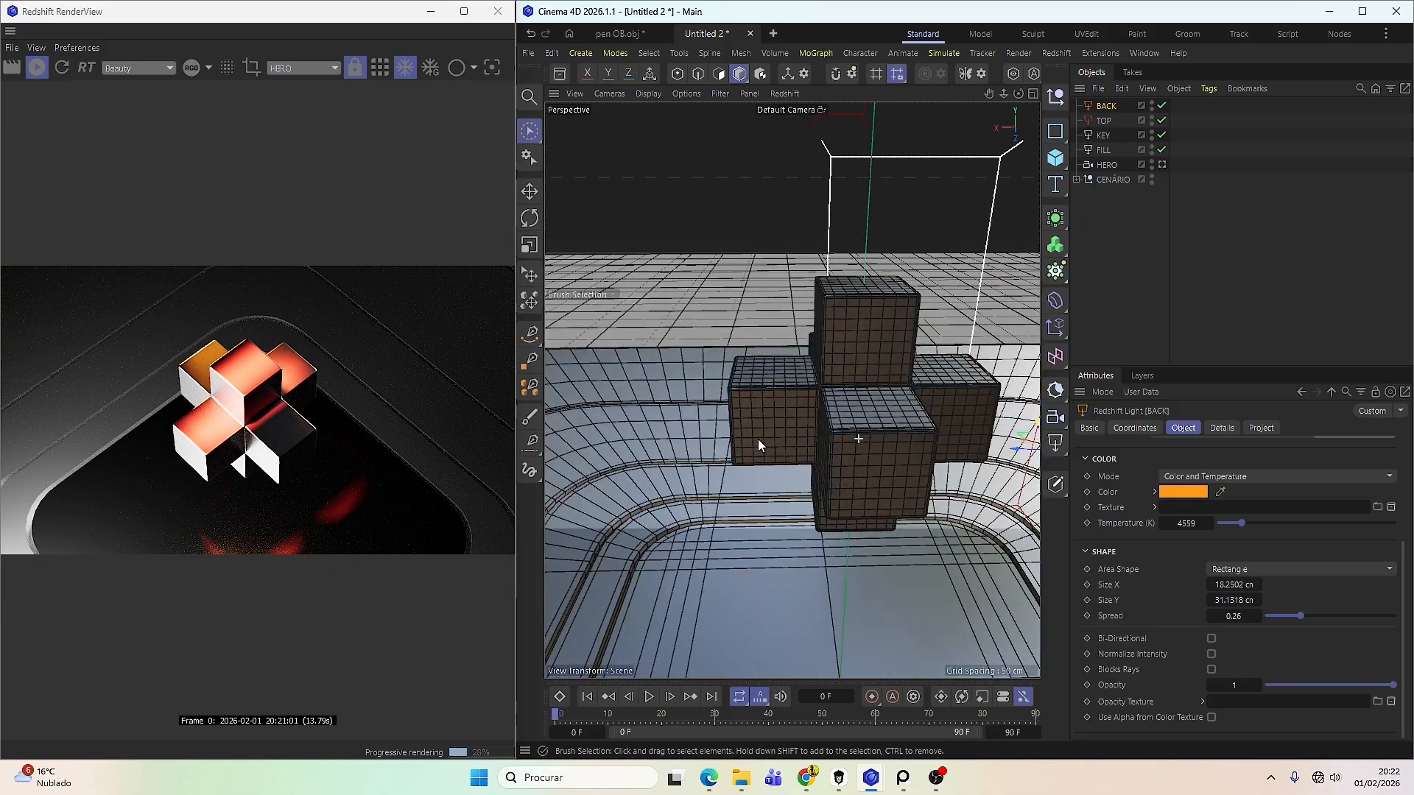
# Try reorienting the BACK light beside the cubes and undo the last rotation.
pyautogui.keyDown('alt'); pyautogui.moveTo(792, 390); pyautogui.dragTo(886, 422); pyautogui.keyUp('alt')
pyautogui.keyDown('alt'); pyautogui.moveTo(886, 422); pyautogui.dragTo(687, 393, button='middle'); pyautogui.keyUp('alt')
pyautogui.moveTo(913, 406); pyautogui.dragTo(920, 359)
pyautogui.moveTo(902, 483); pyautogui.dragTo(943, 424)
pyautogui.moveTo(929, 429)
pyautogui.keyDown('alt'); pyautogui.mouseDown()
pyautogui.moveTo(815, 446)
pyautogui.moveTo(726, 377)
pyautogui.moveTo(914, 413)
pyautogui.moveTo(896, 426)
pyautogui.moveTo(873, 390)
pyautogui.moveTo(858, 431)
pyautogui.moveTo(806, 431)
pyautogui.mouseUp(); pyautogui.keyUp('alt')
pyautogui.press('r')
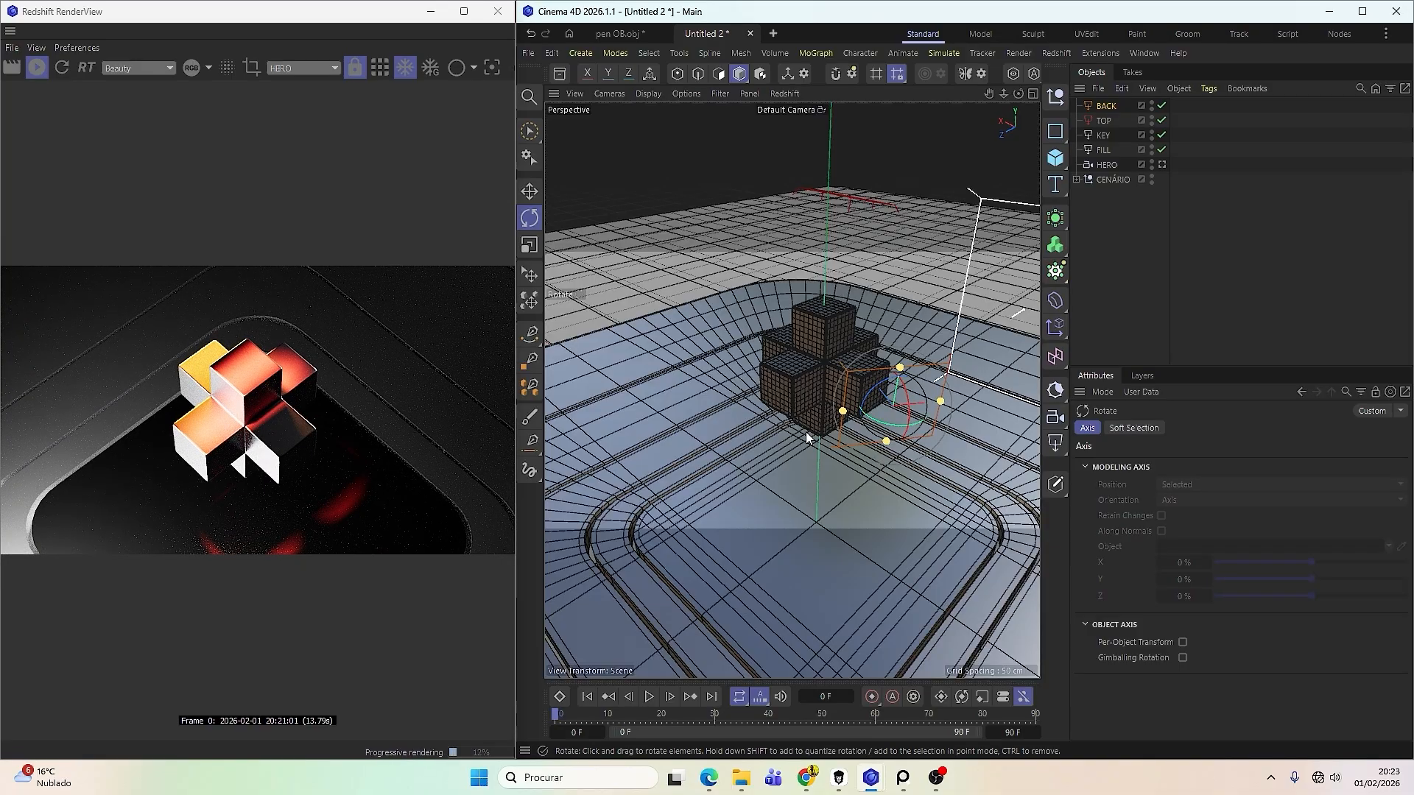
pyautogui.hotkey('ctrl', 'z')
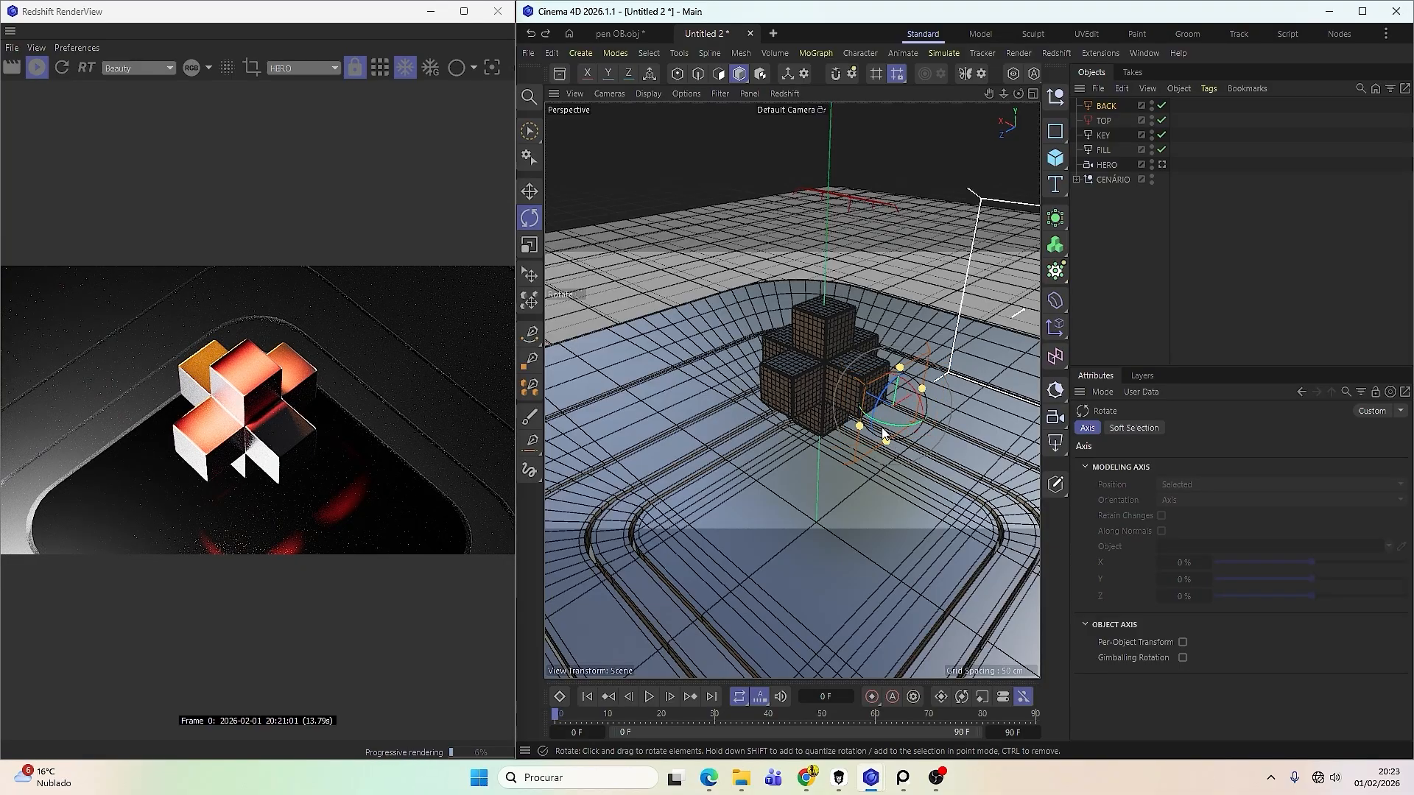
# Set the BACK light's intensity to 27 and rotate the light by about 43°.
pyautogui.click(1110, 104)
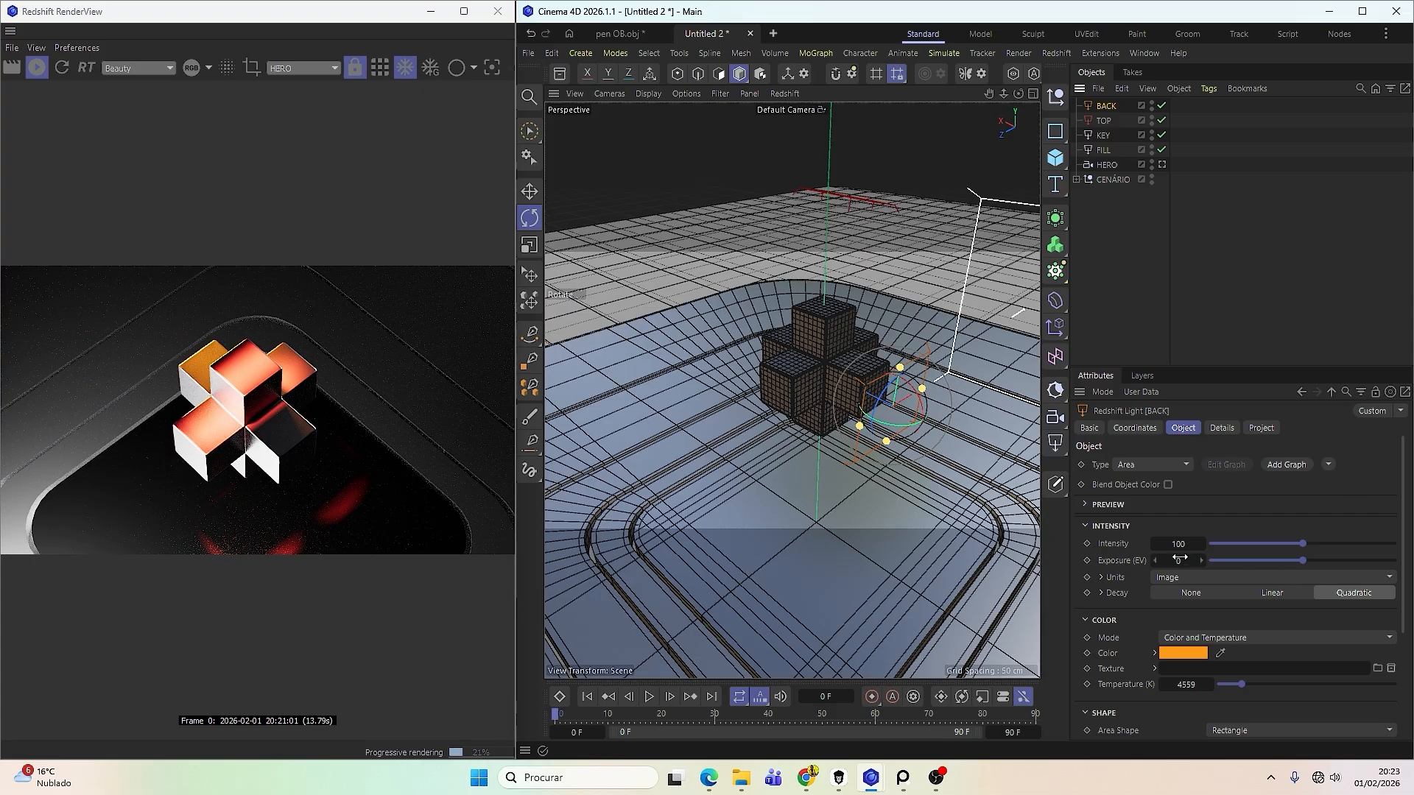
pyautogui.moveTo(1285, 541); pyautogui.dragTo(1236, 543)
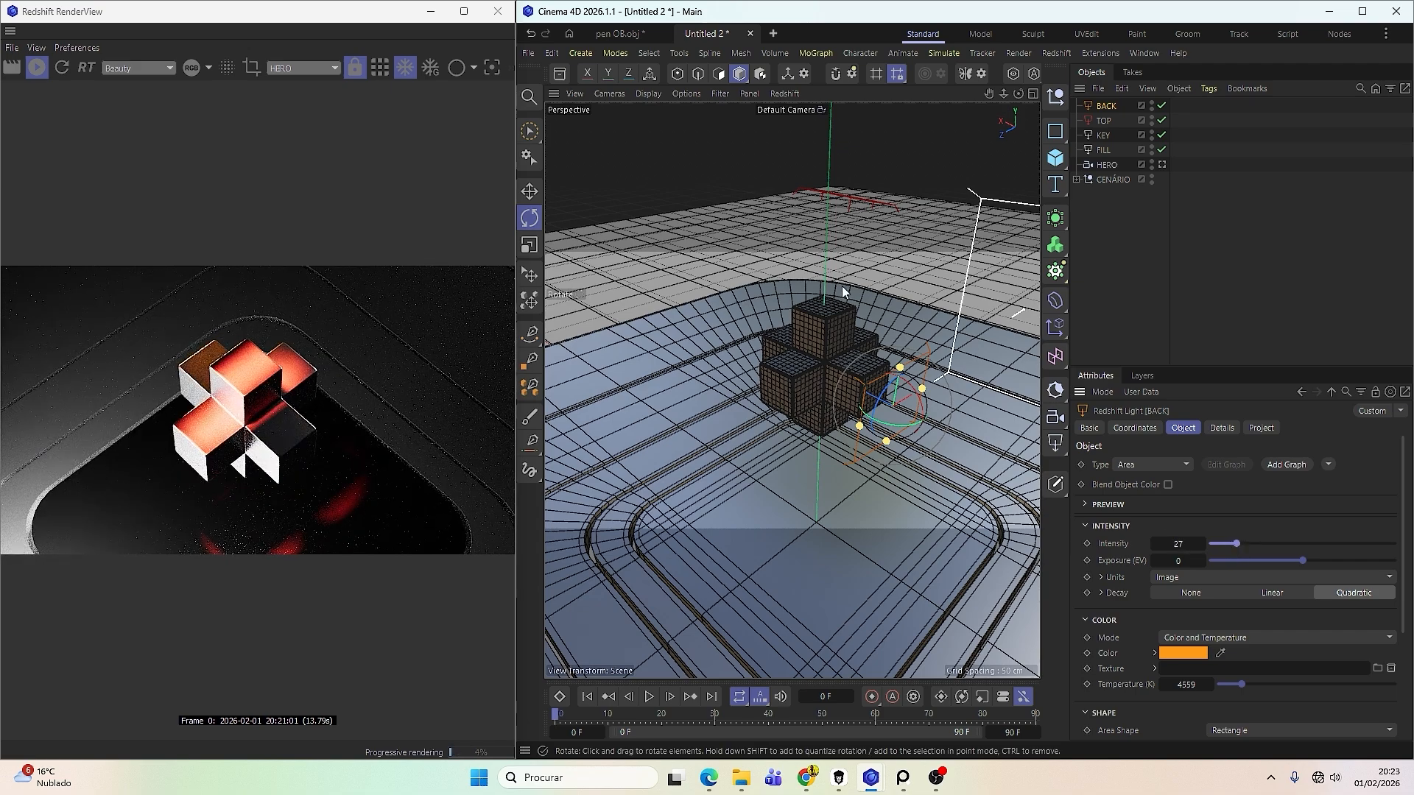
pyautogui.scroll(4, 862, 397)
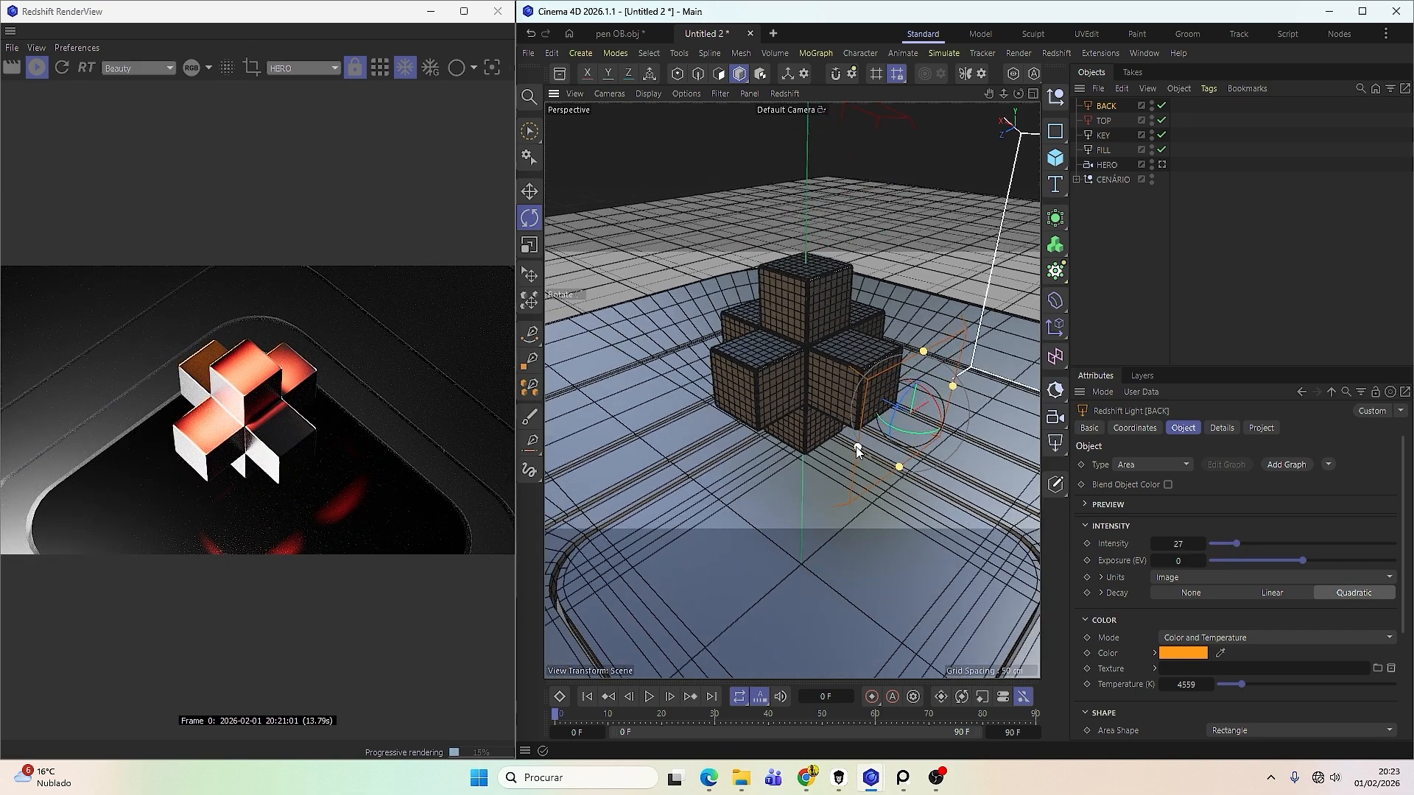
pyautogui.moveTo(856, 447)
pyautogui.mouseDown()
pyautogui.moveTo(892, 416)
pyautogui.moveTo(868, 462)
pyautogui.mouseUp()
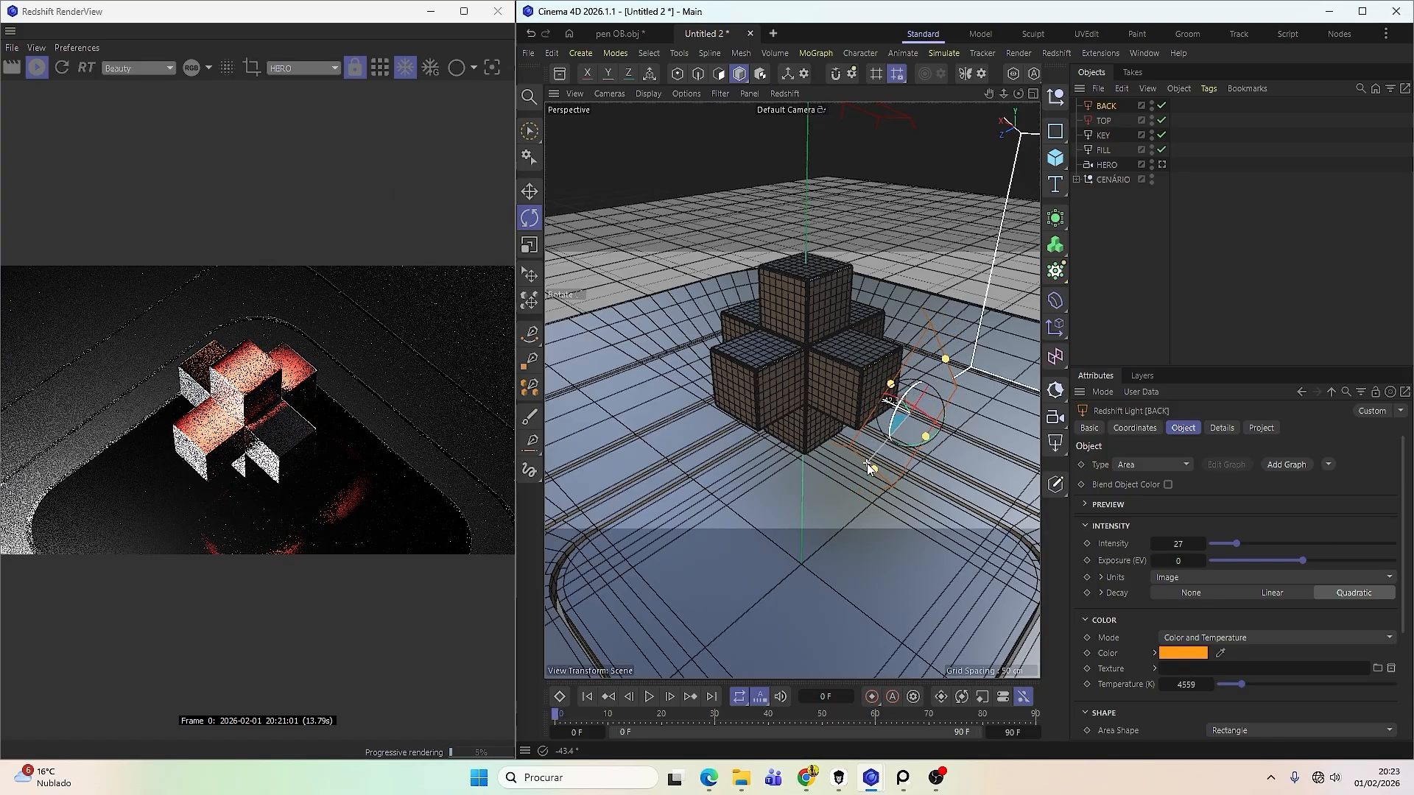
pyautogui.moveTo(942, 366); pyautogui.dragTo(933, 390)
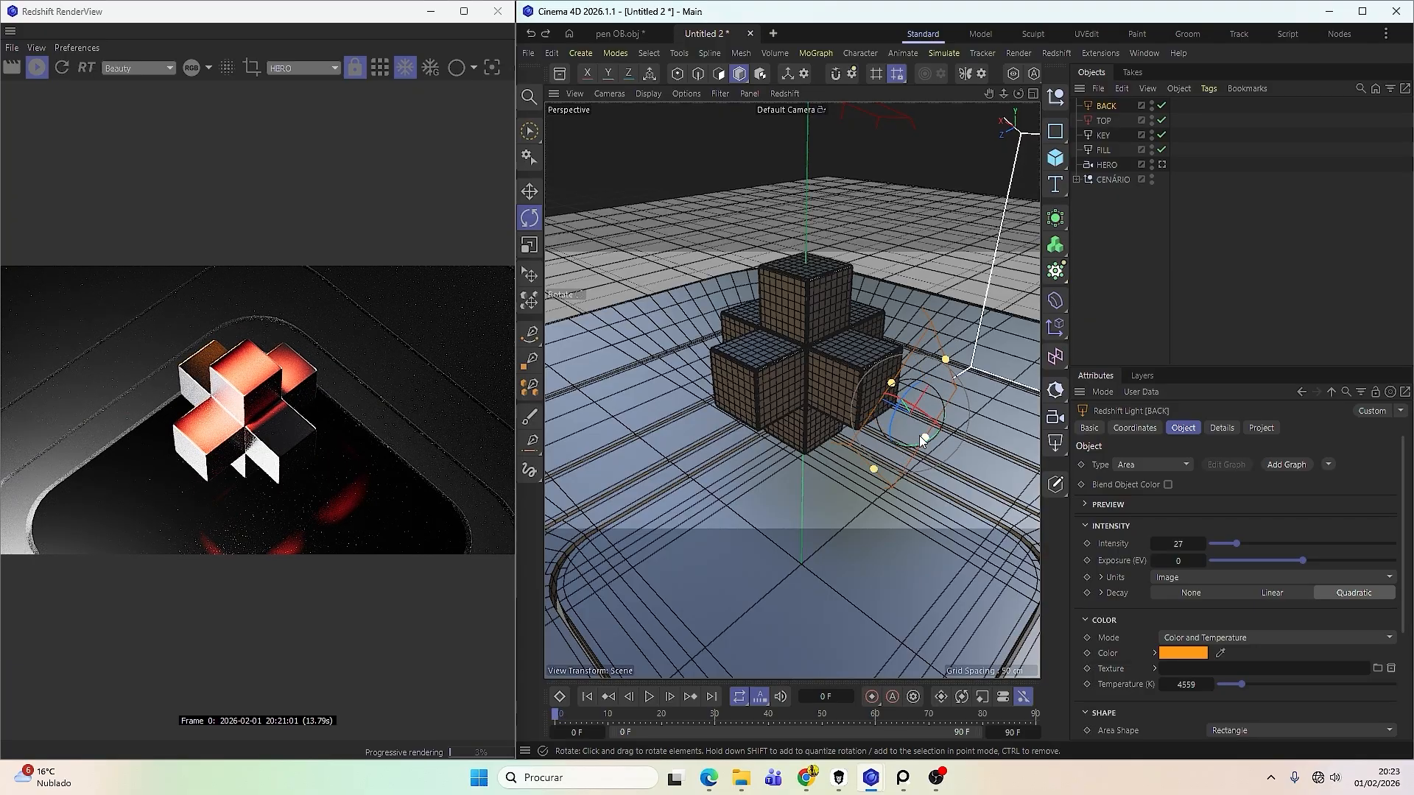
pyautogui.hotkey('ctrl', 'z')
pyautogui.moveTo(896, 415); pyautogui.dragTo(954, 329)
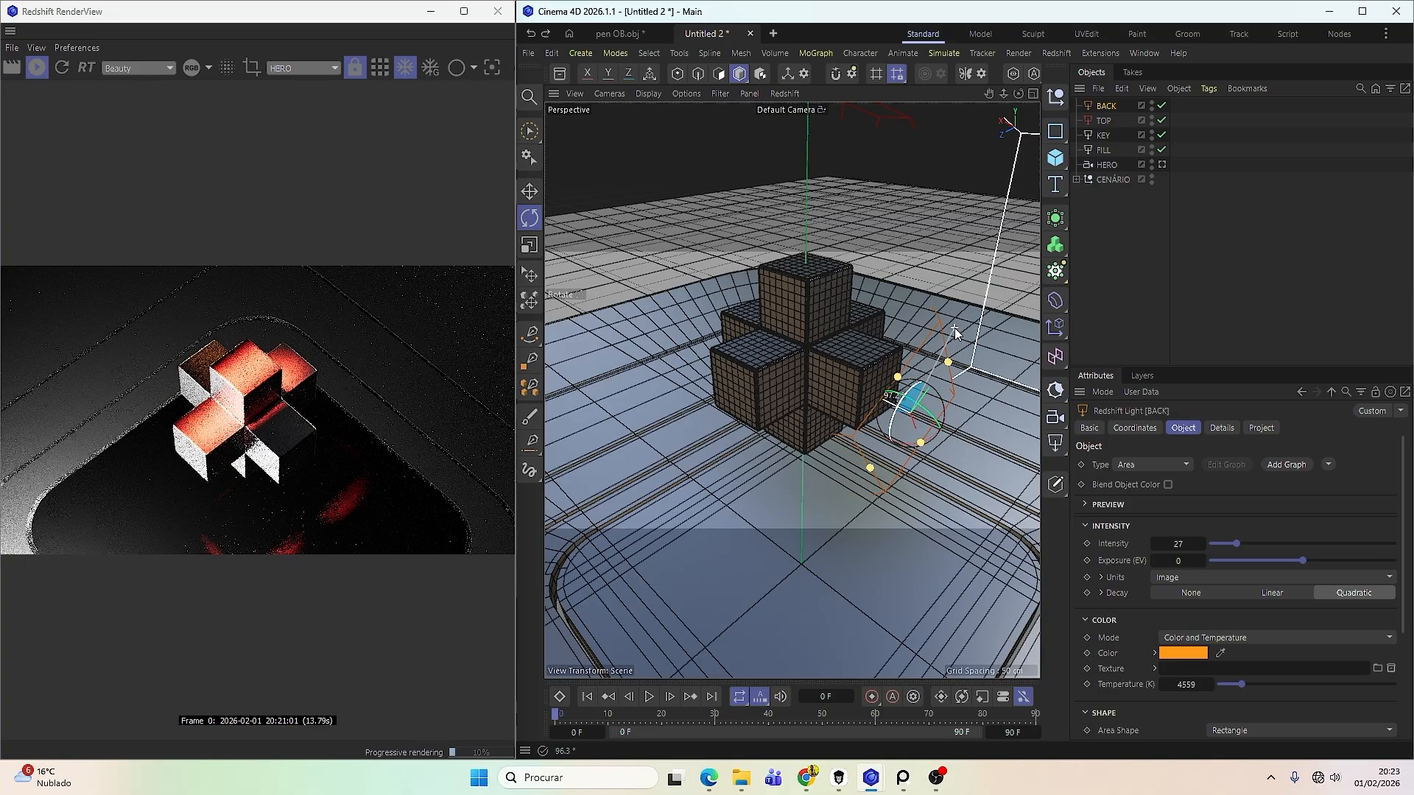
pyautogui.hotkey('ctrl', 'z')
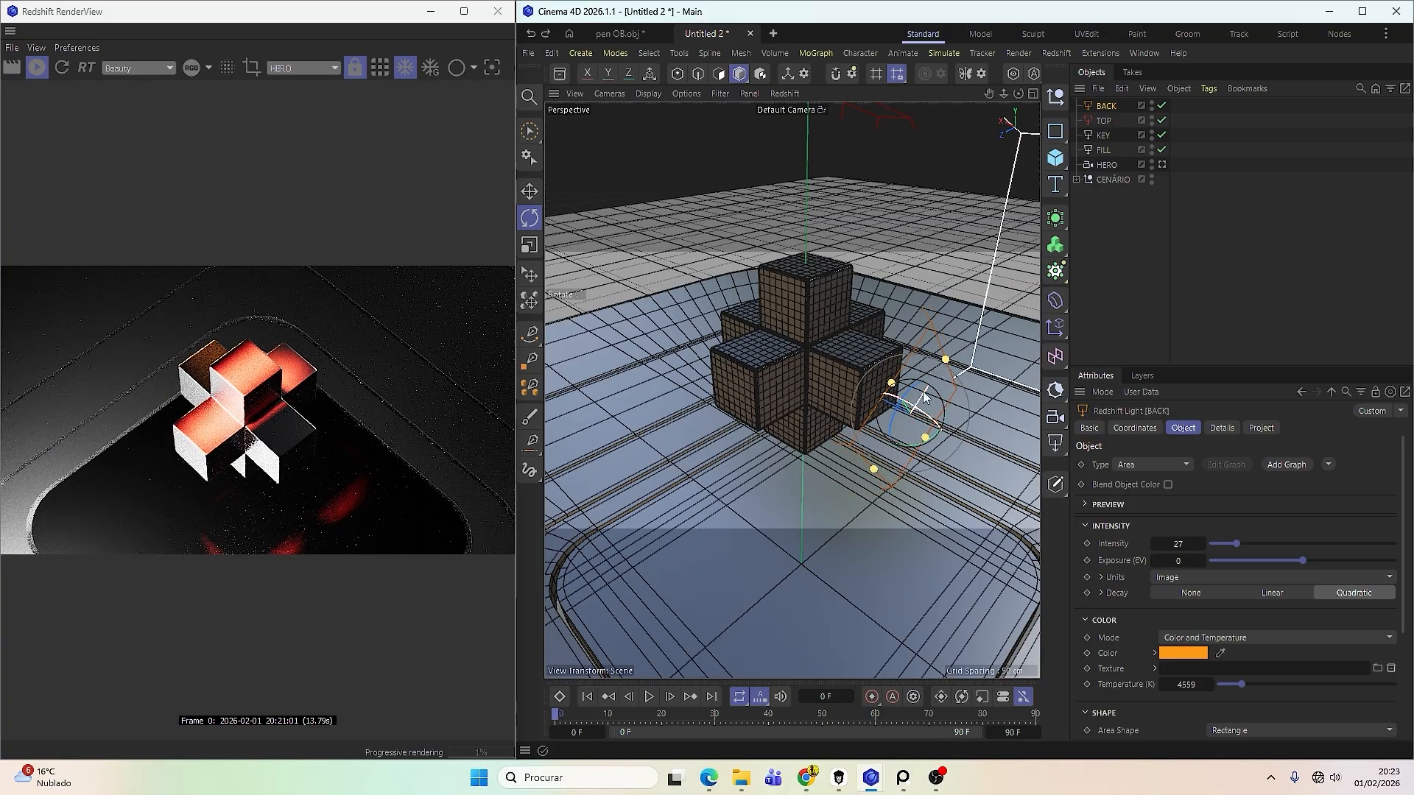
# Shrink the BACK light's width further using its edge handle in the viewport.
pyautogui.moveTo(897, 394); pyautogui.dragTo(908, 406)
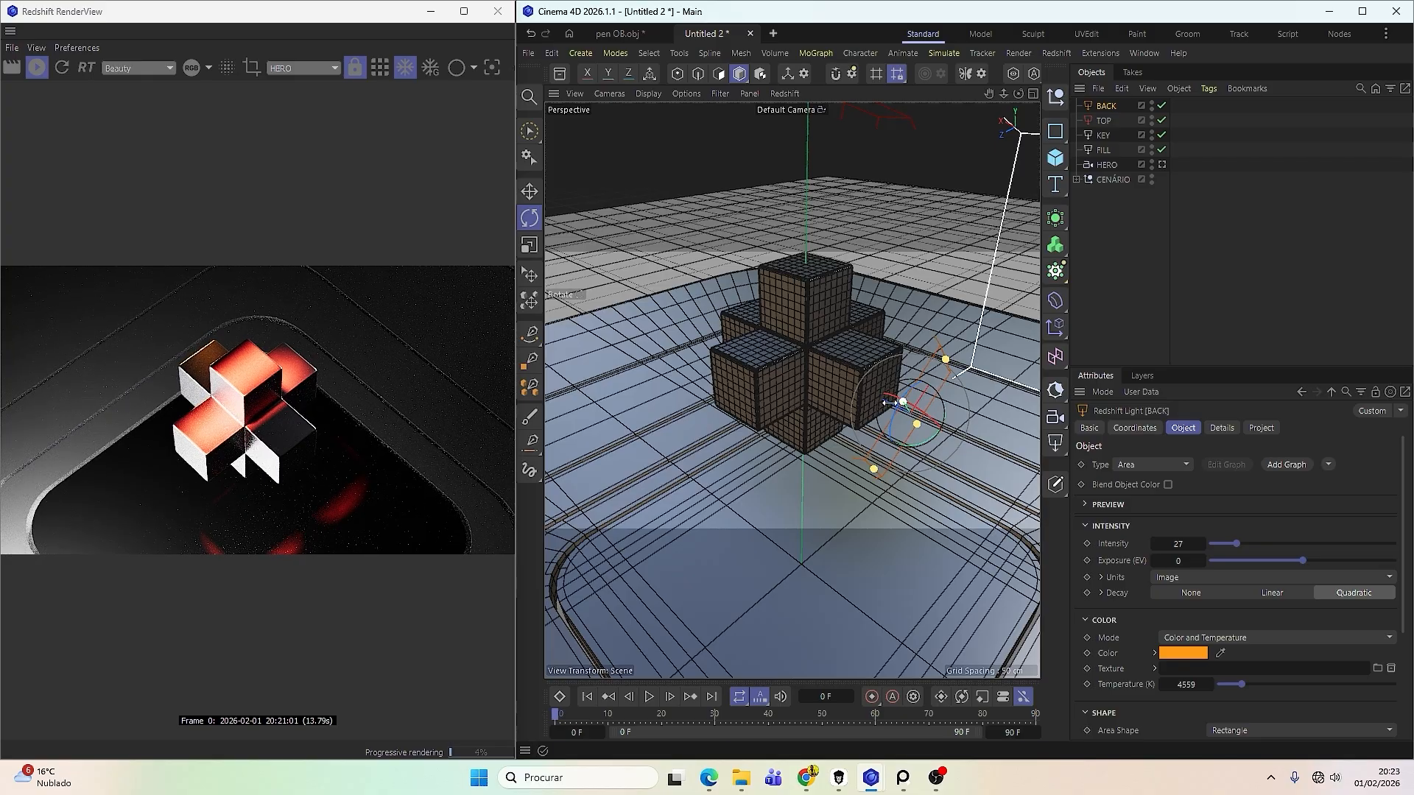
pyautogui.scroll(-5, 844, 400)
pyautogui.keyDown('alt'); pyautogui.moveTo(822, 431); pyautogui.dragTo(707, 472); pyautogui.keyUp('alt')
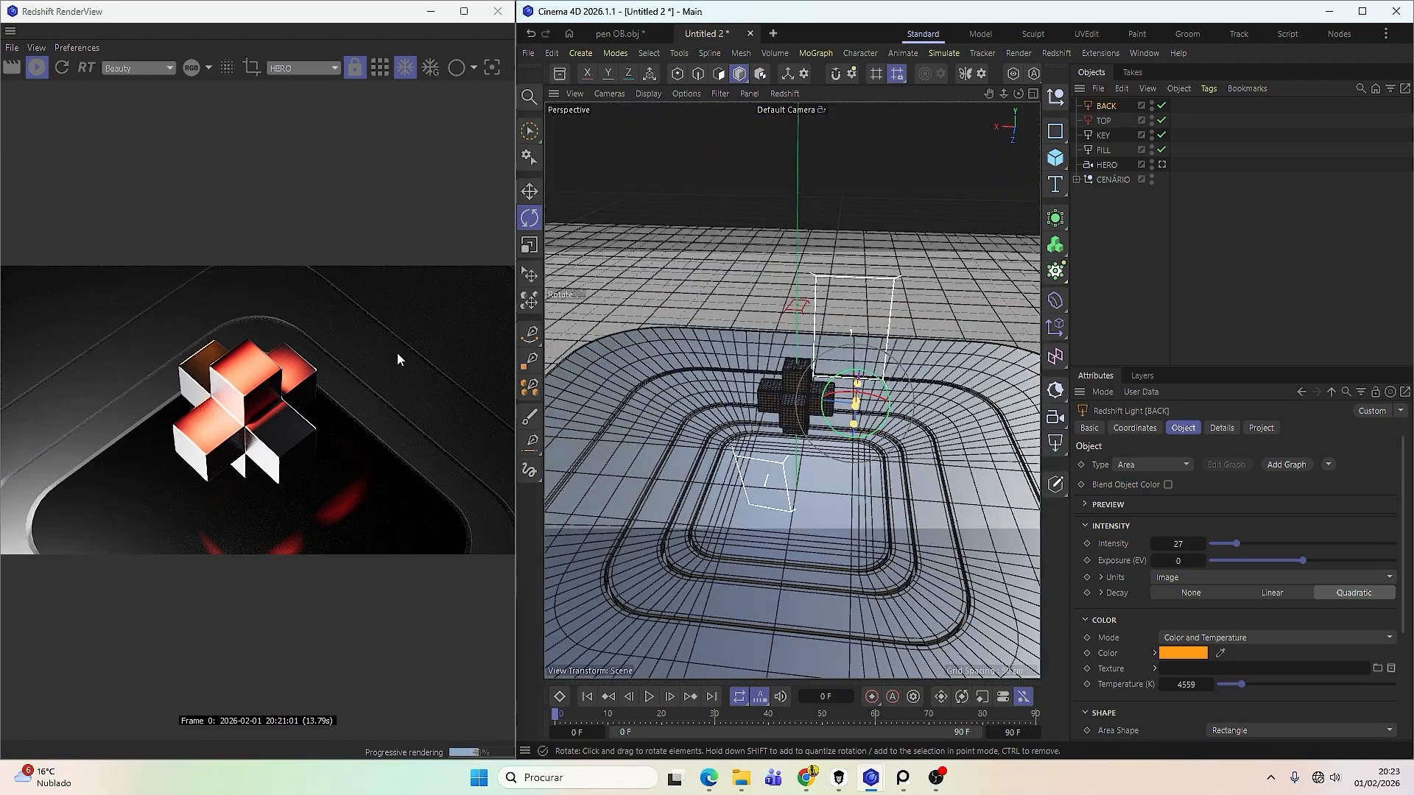
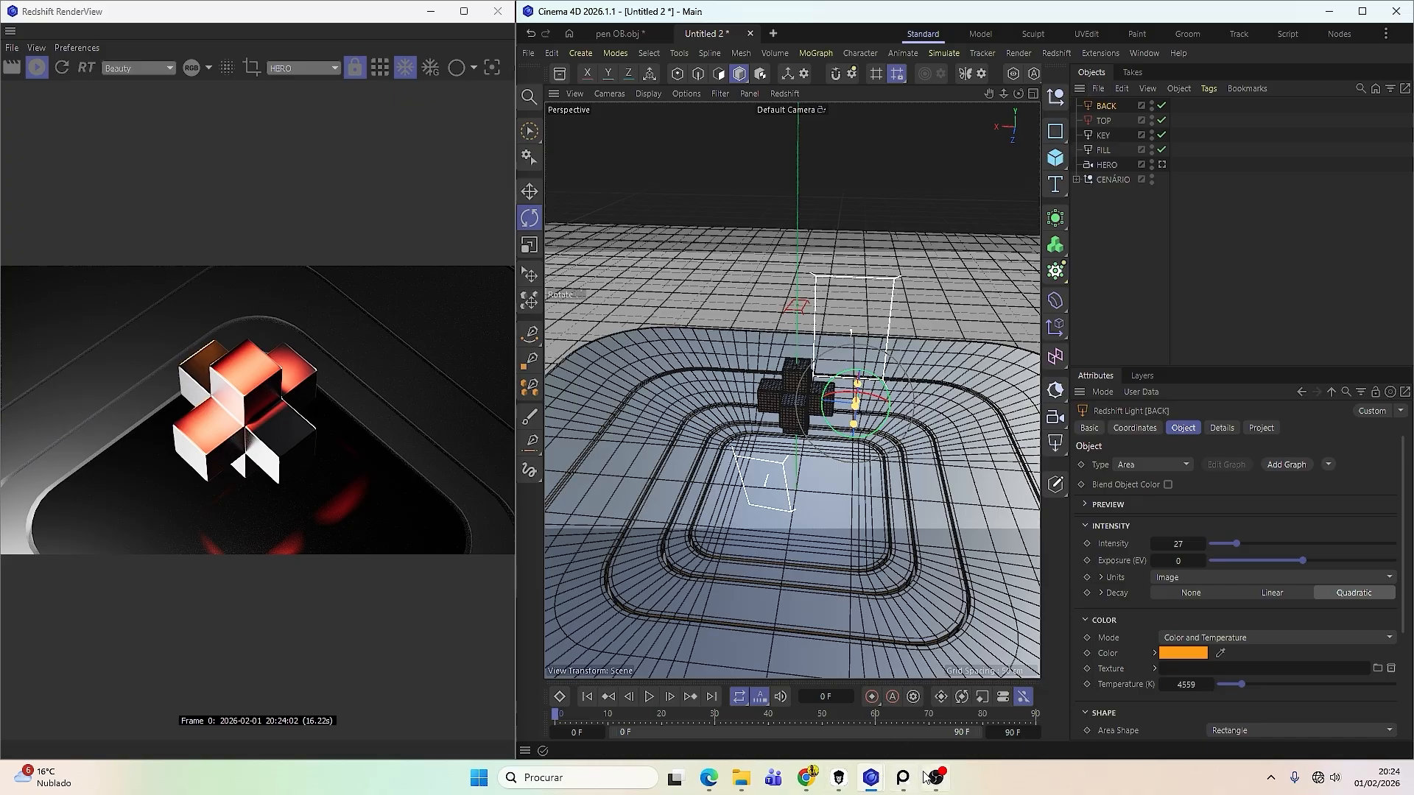
# Try Include mode for the HDRI light's object list, expand the CENÁRIO group, and return the mode to Exclude.
pyautogui.moveTo(926, 777)
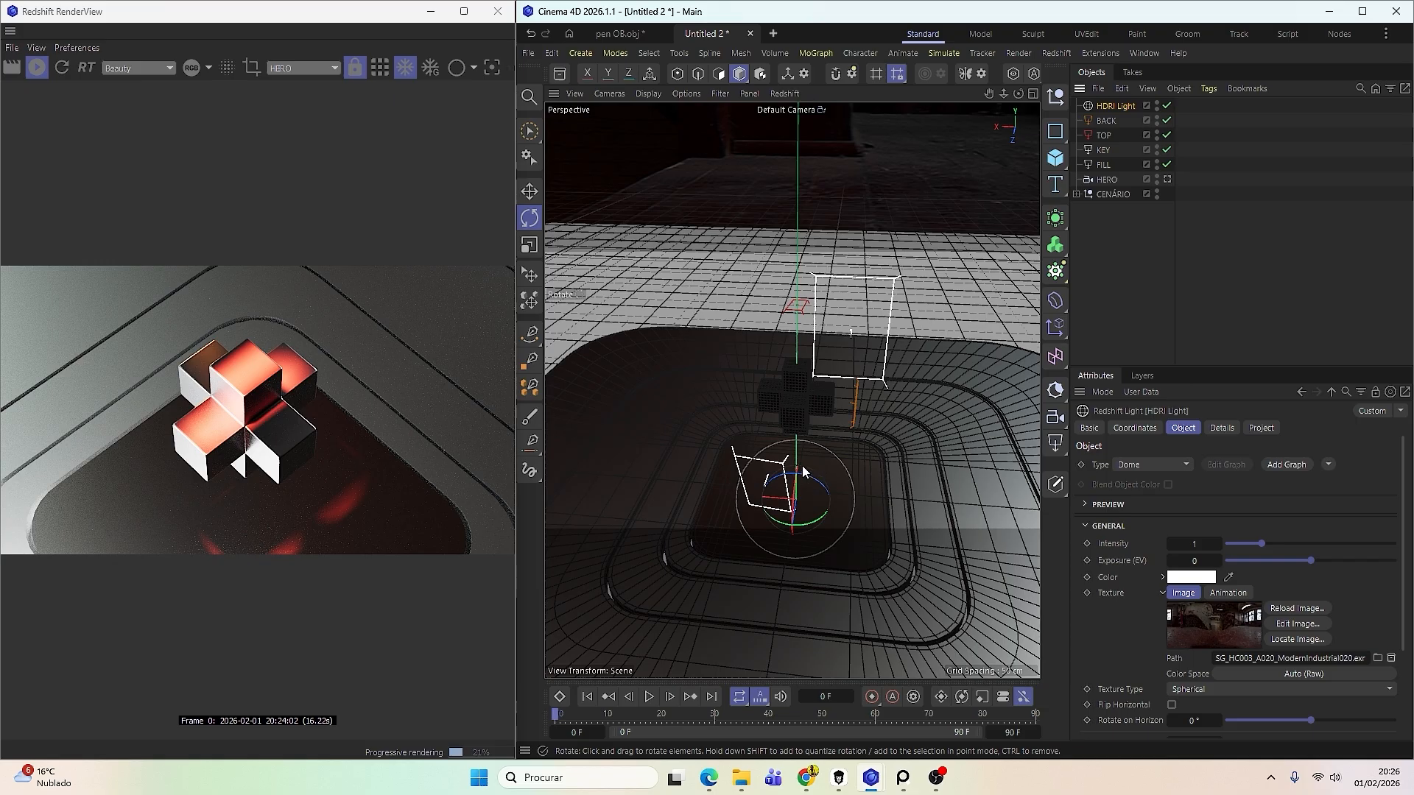
pyautogui.keyDown('alt'); pyautogui.moveTo(802, 465); pyautogui.dragTo(854, 450); pyautogui.keyUp('alt')
pyautogui.click(1262, 428)
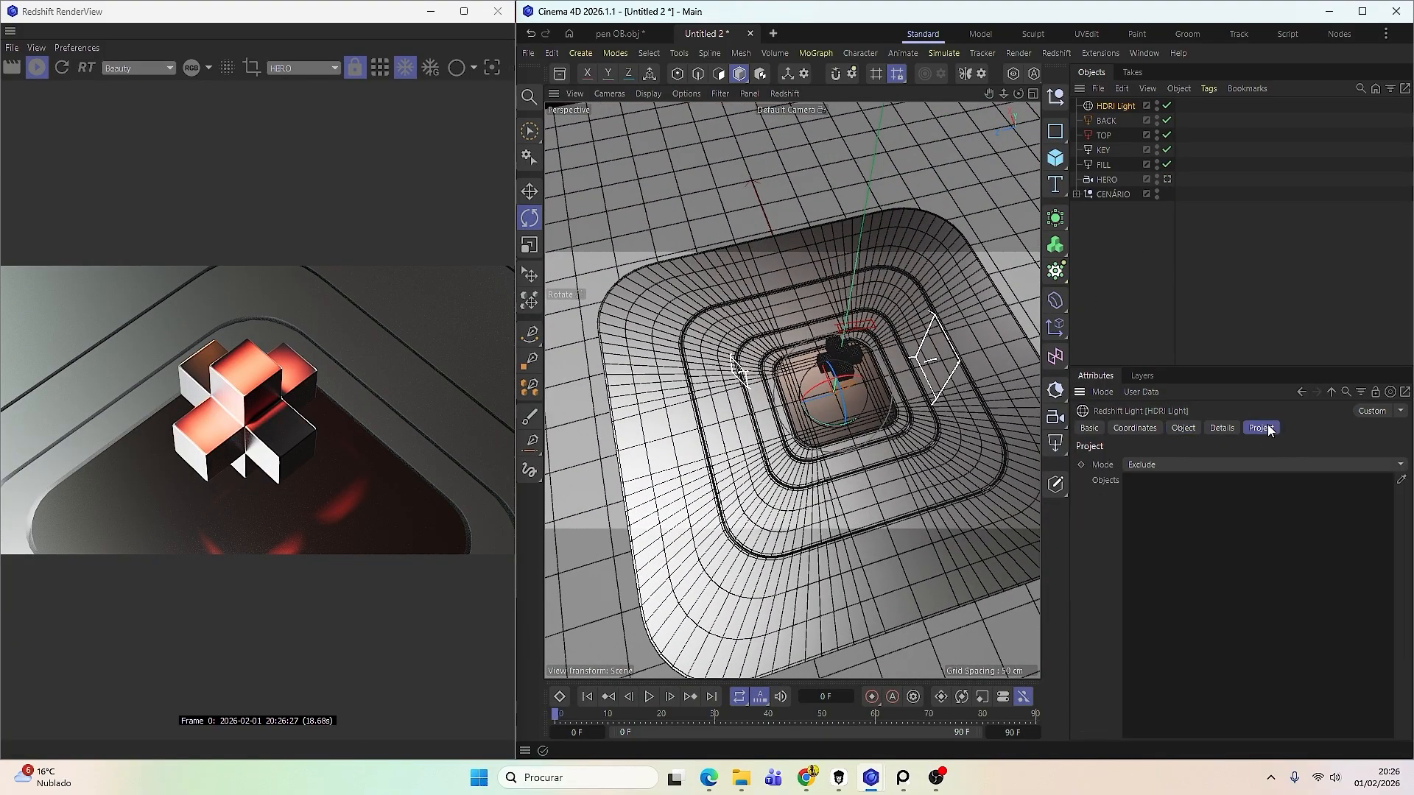
pyautogui.click(1169, 464)
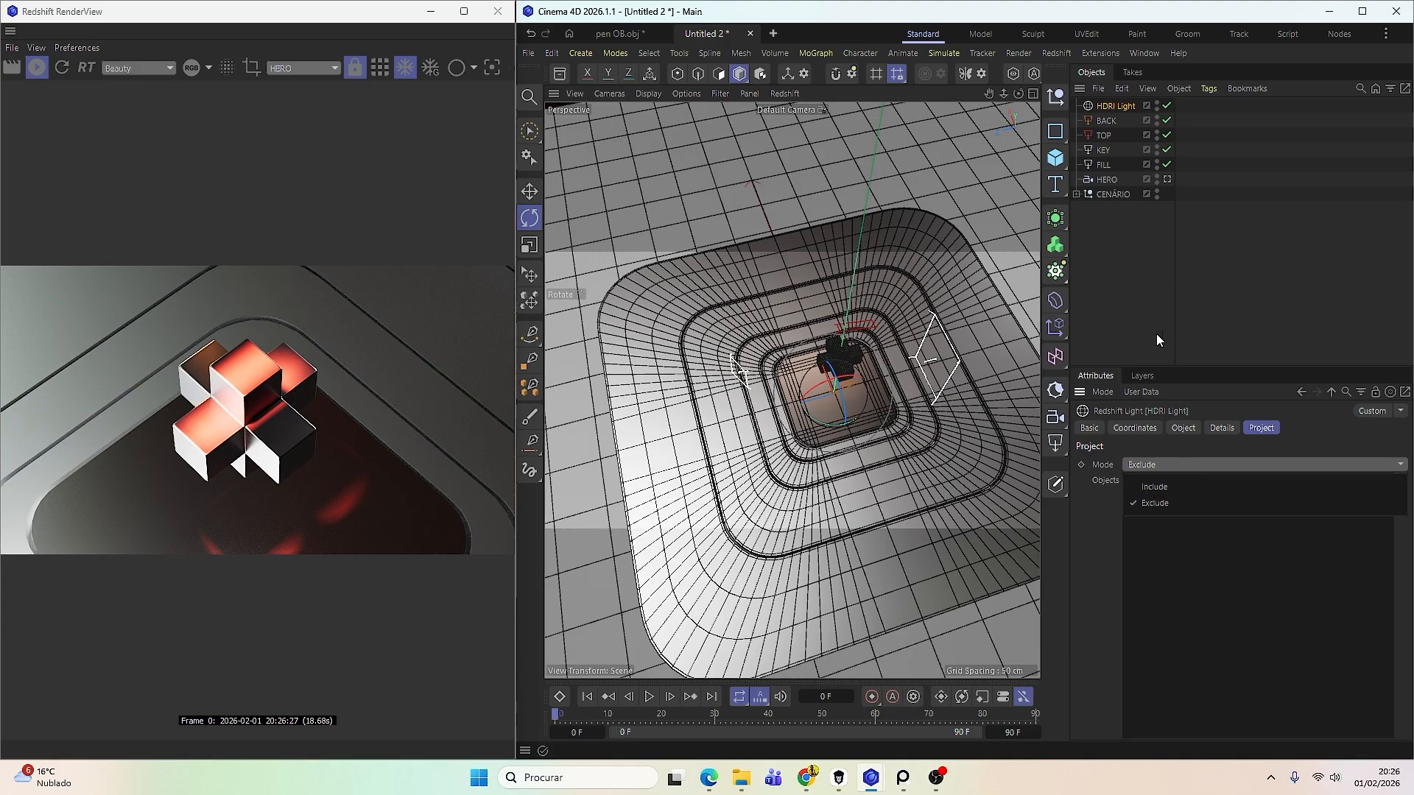
pyautogui.click(1264, 428)
pyautogui.click(1149, 464)
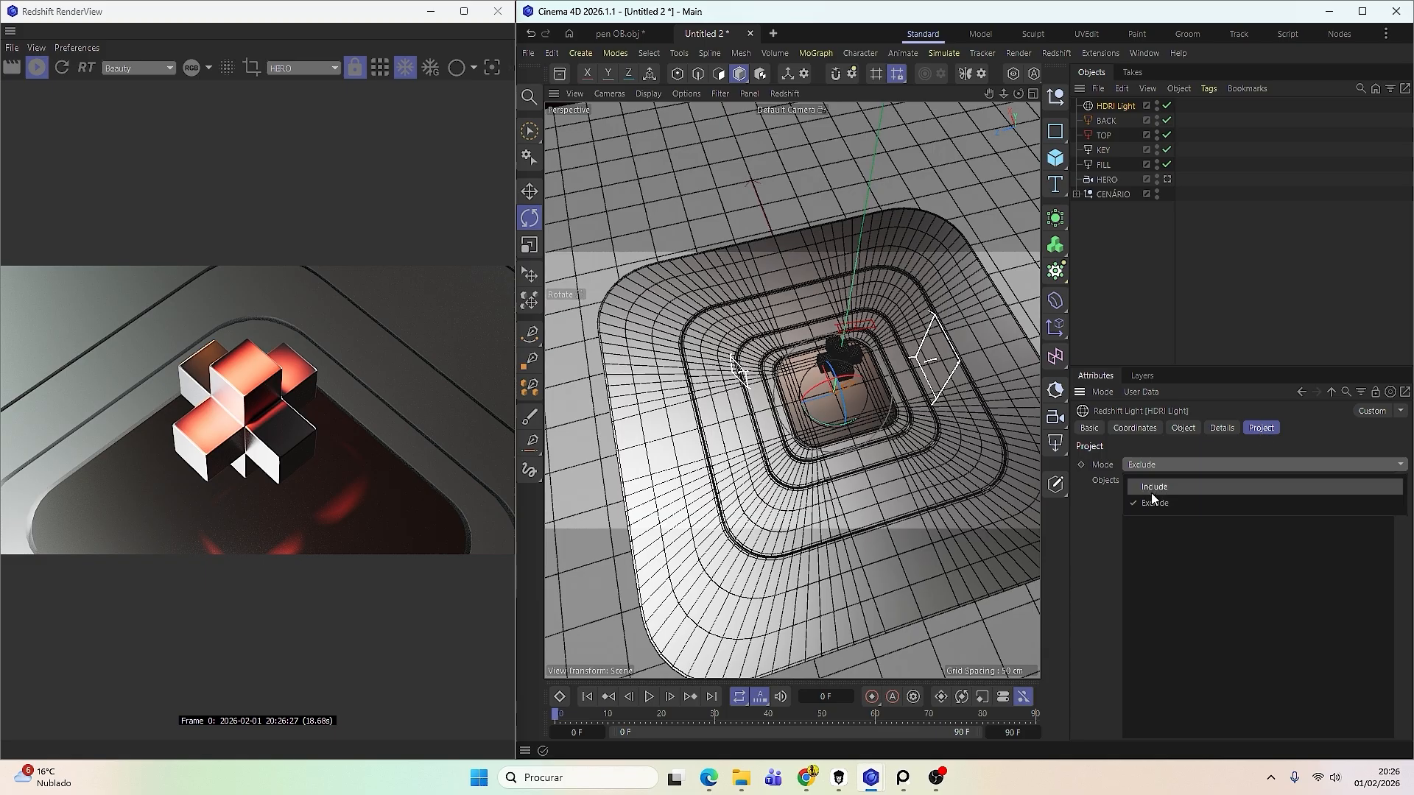
pyautogui.click(1154, 488)
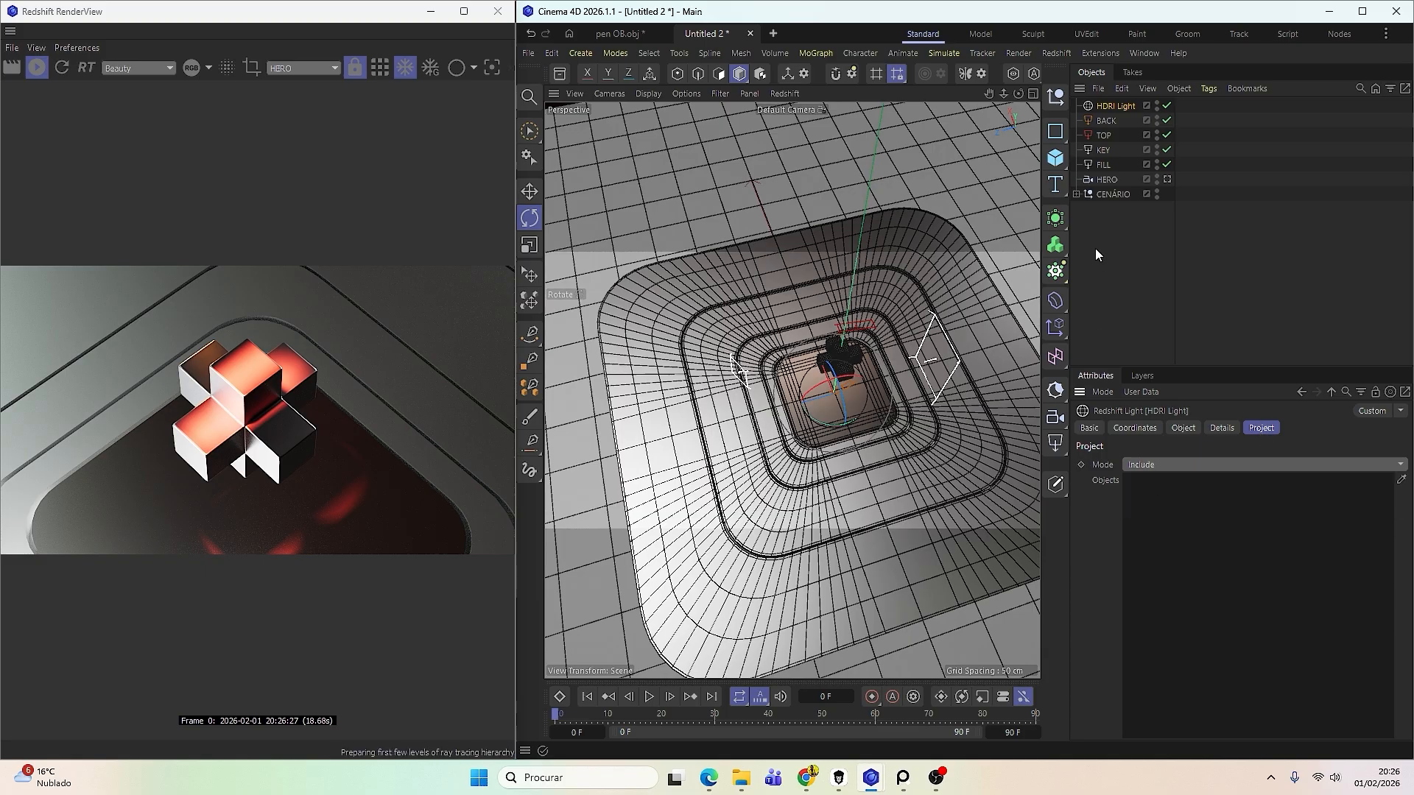
pyautogui.click(1076, 194)
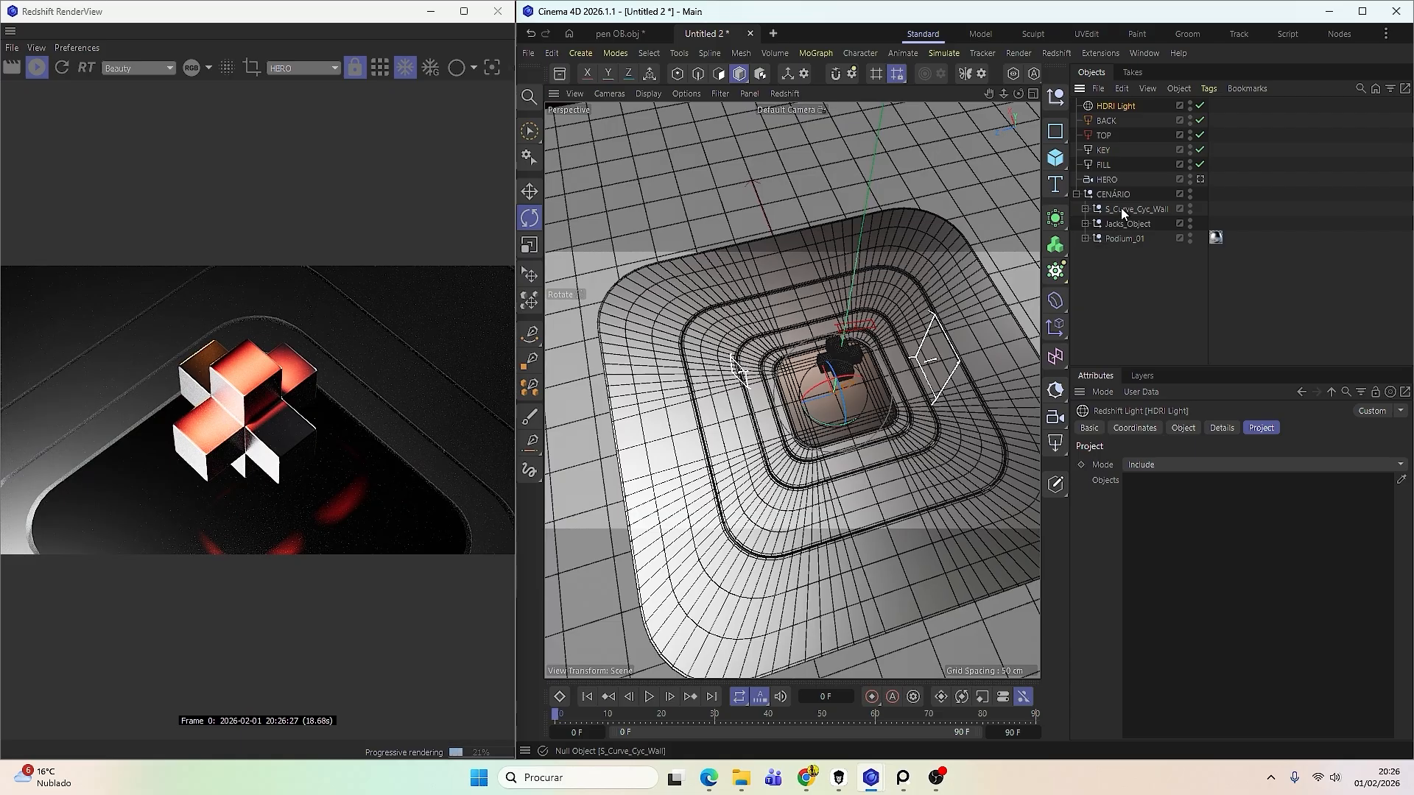
pyautogui.click(1161, 464)
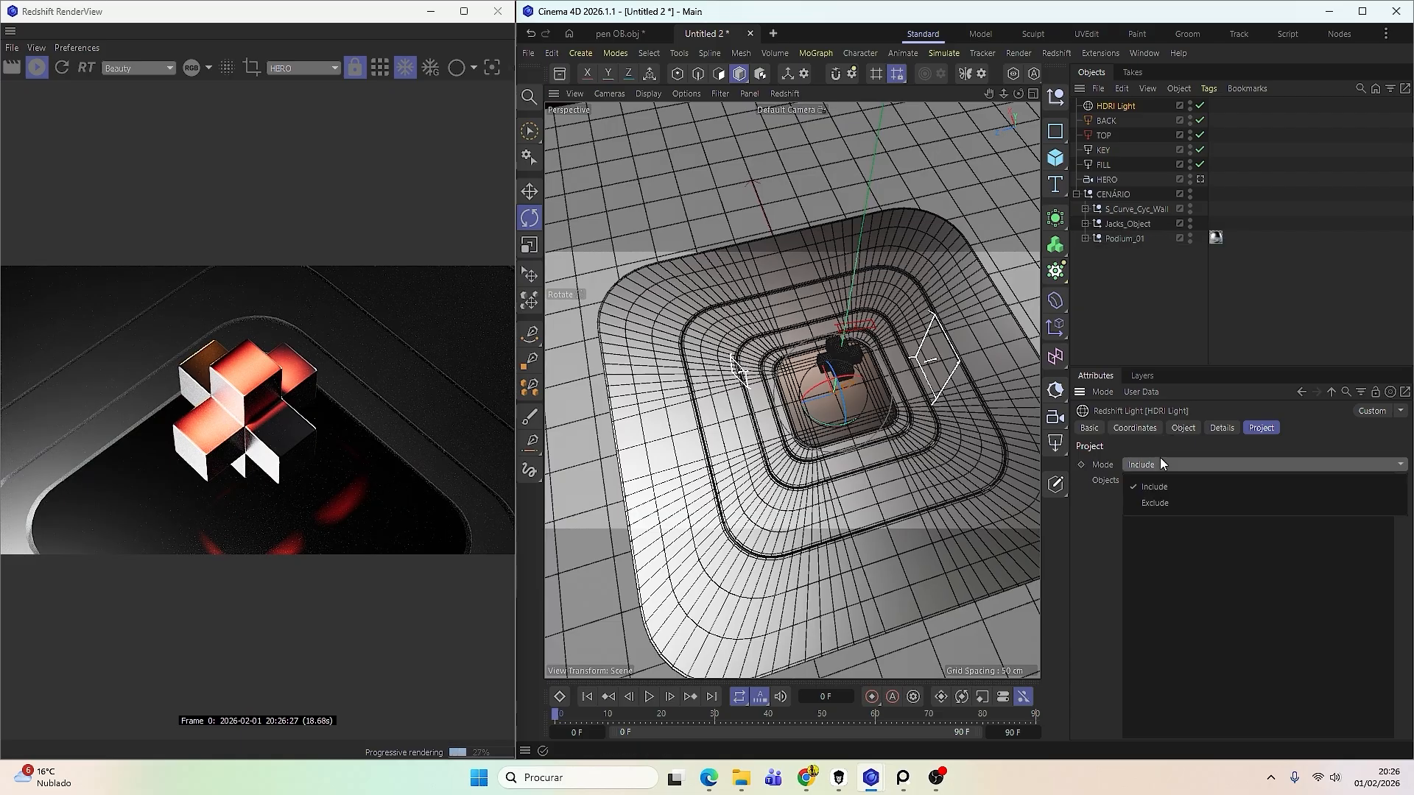
pyautogui.click(1153, 503)
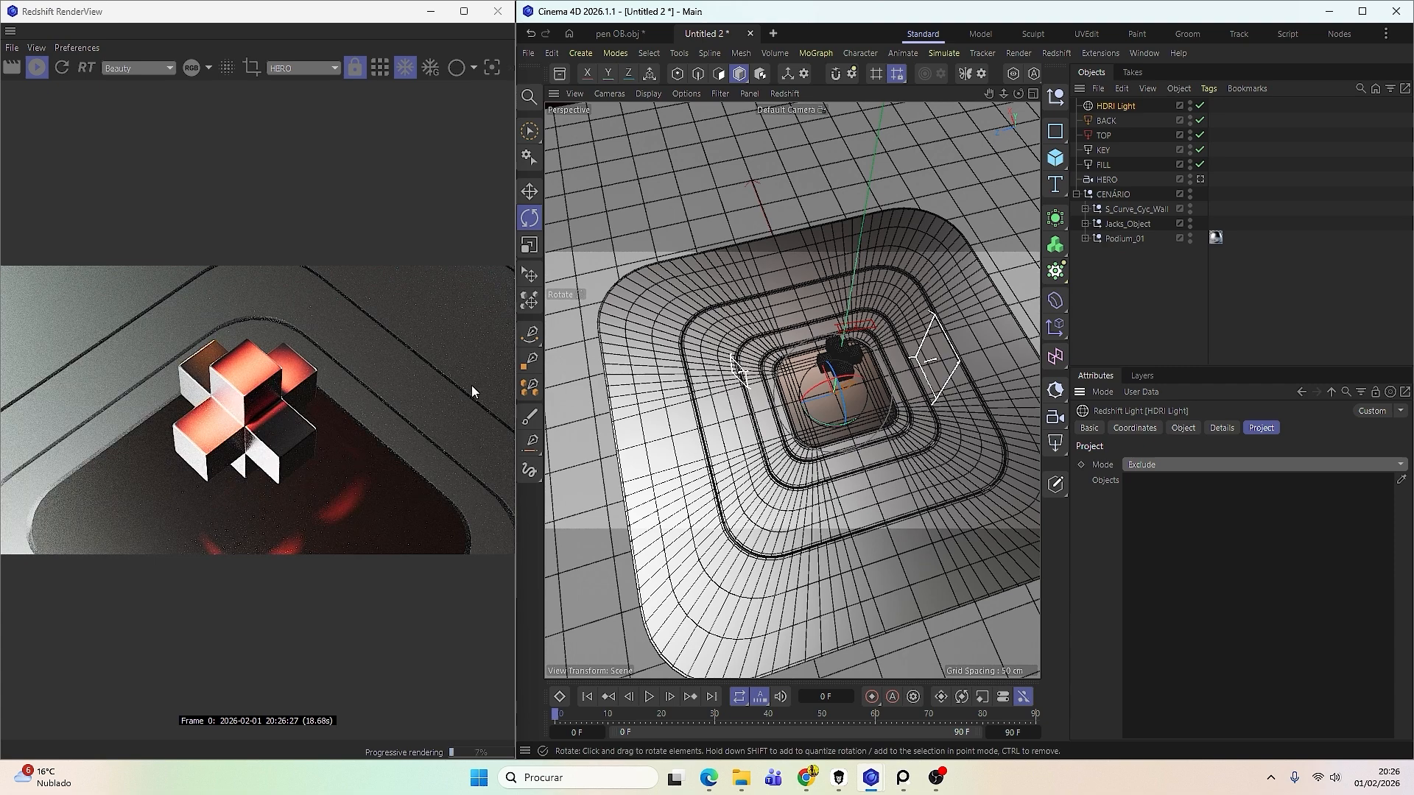
# Exclude Jacks_Object from the HDRI light by adding it to the light's project object list.
pyautogui.click(845, 355)
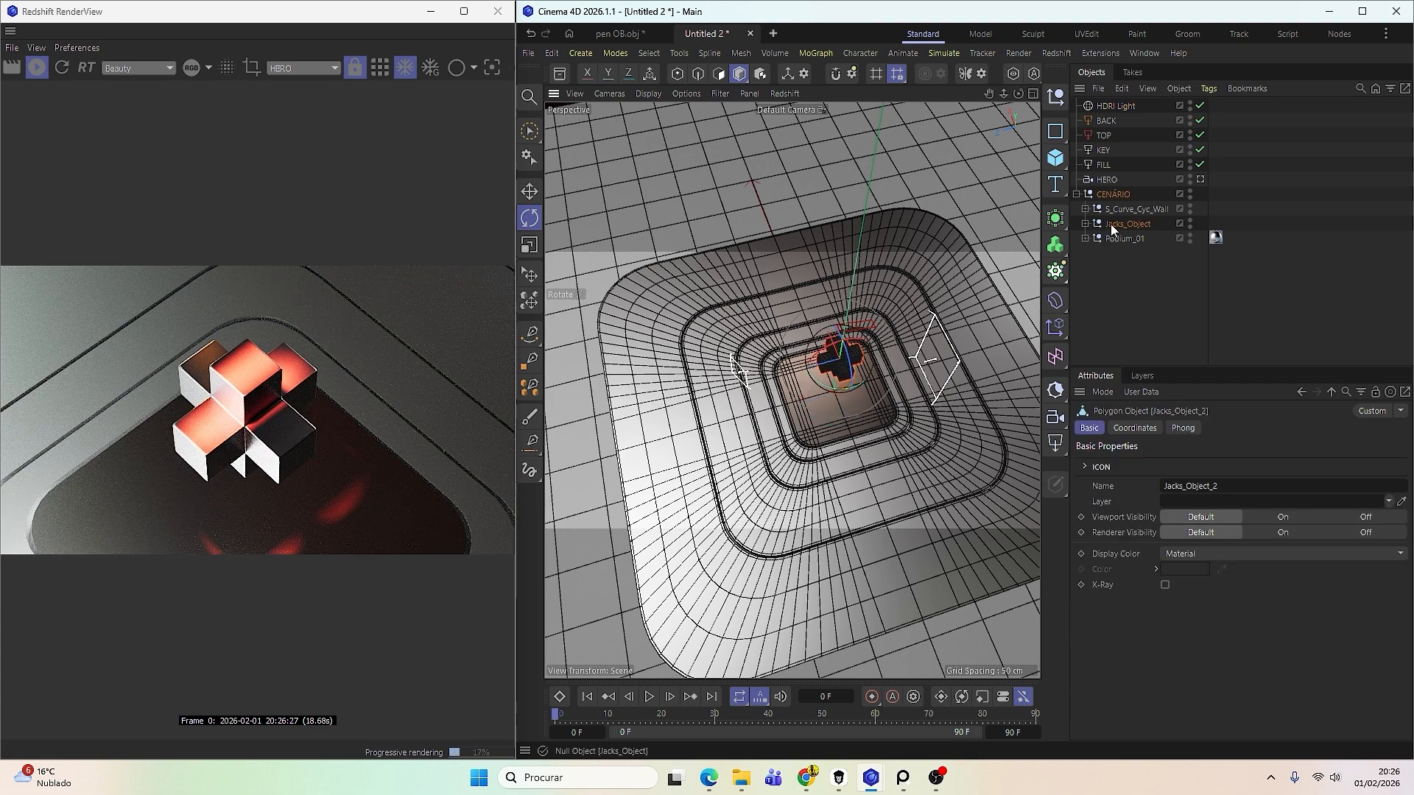
pyautogui.click(1117, 105)
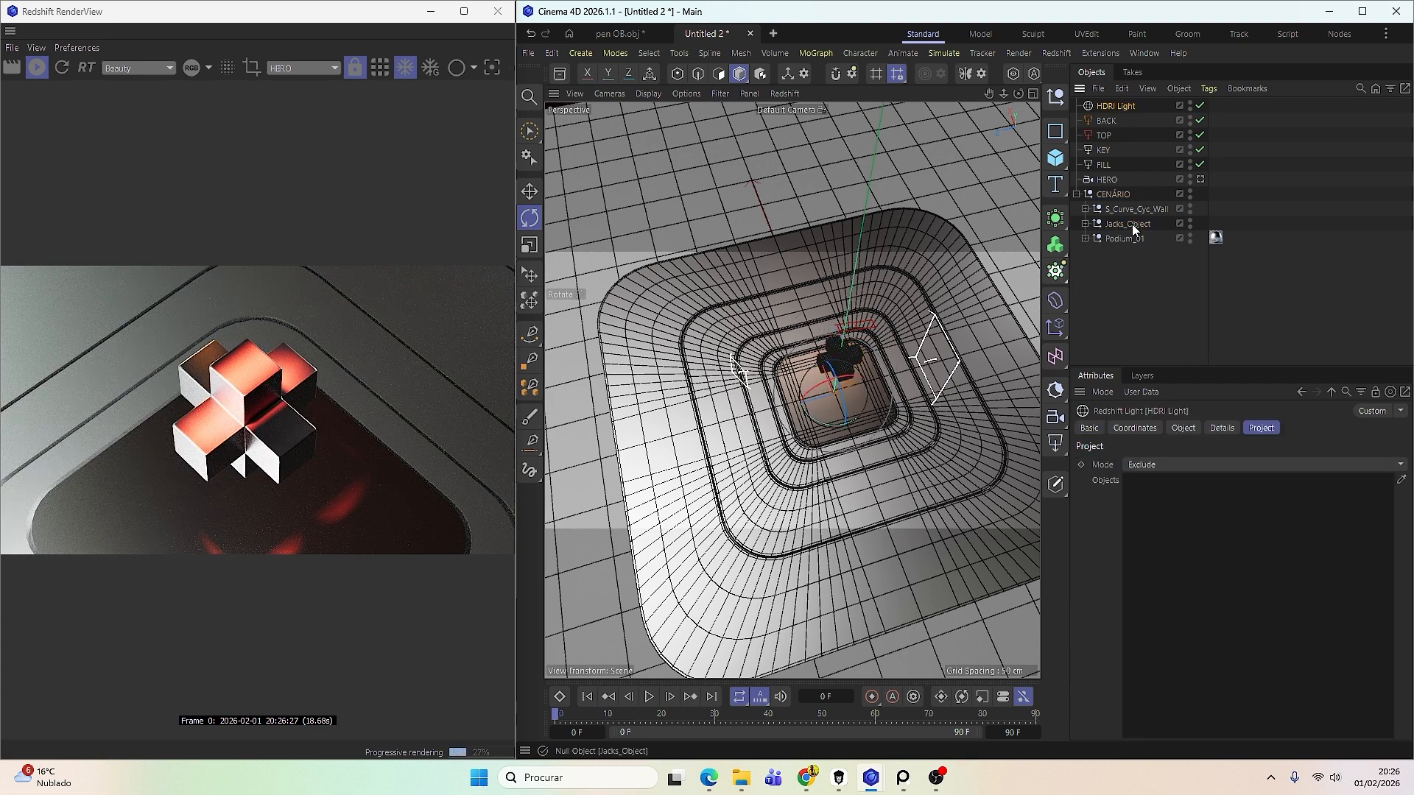
pyautogui.moveTo(1133, 223); pyautogui.dragTo(1193, 530)
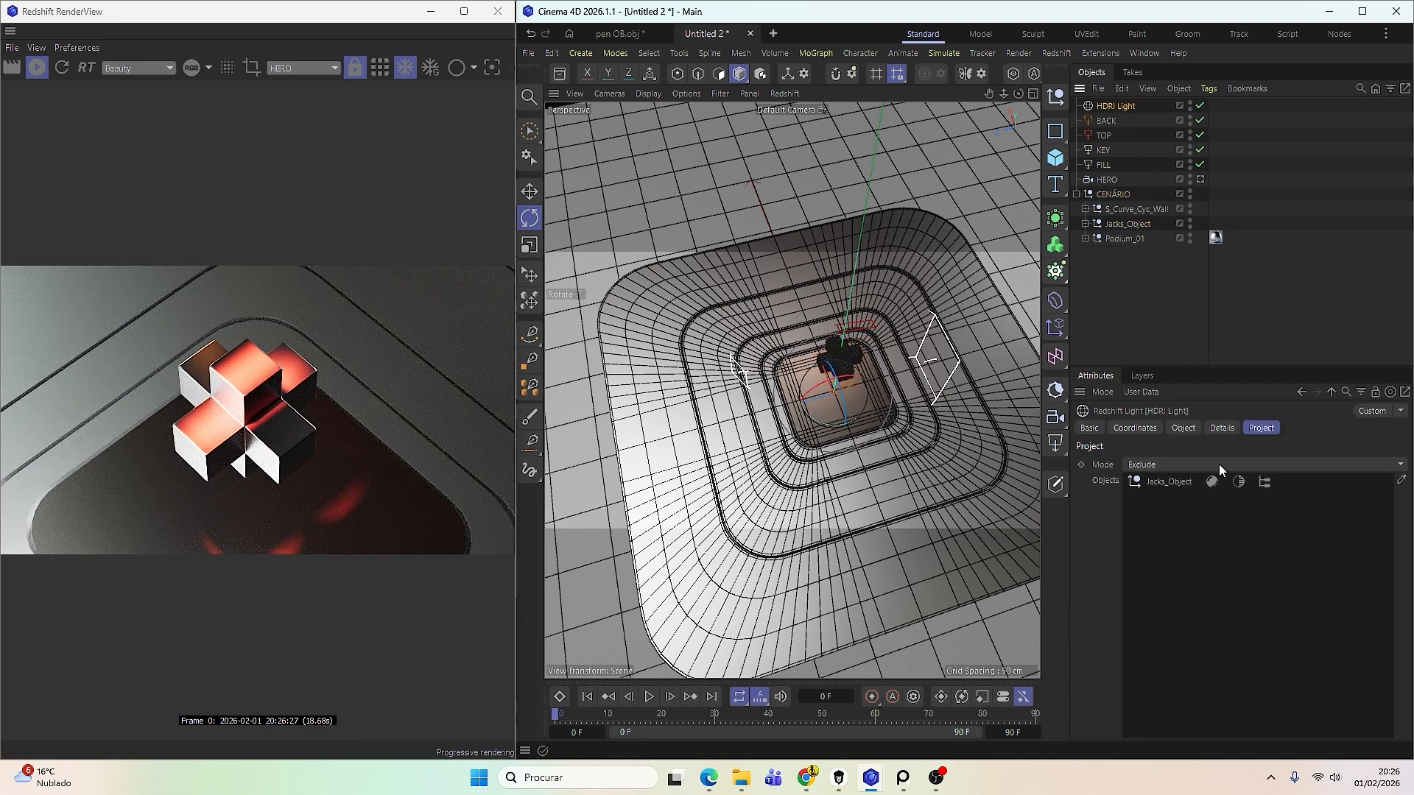
# Rotate the HDRI light to a heading of 10° and tilt its pitch.
pyautogui.click(1183, 428)
pyautogui.click(1134, 428)
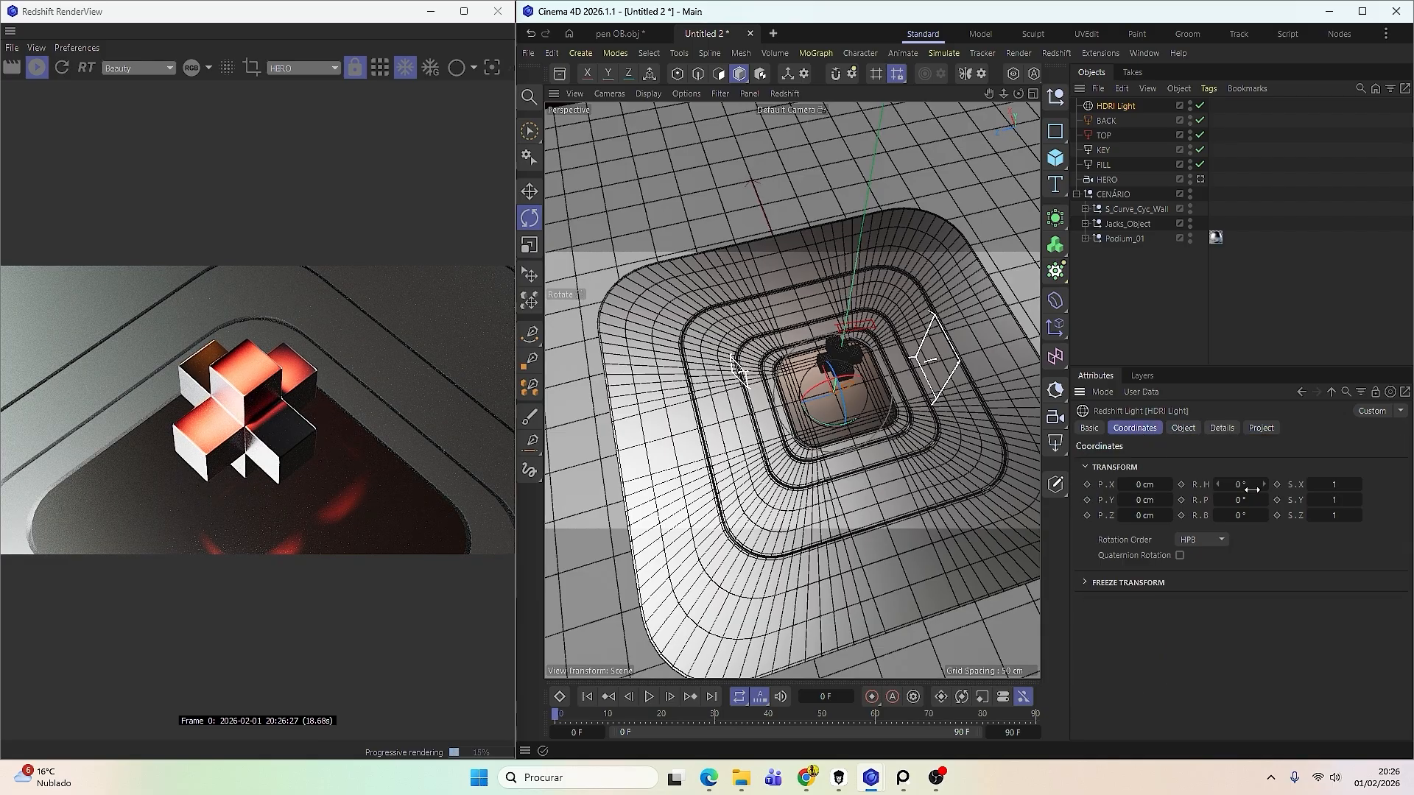
pyautogui.moveTo(1245, 498)
pyautogui.mouseDown()
pyautogui.moveTo(1144, 499)
pyautogui.moveTo(1357, 484)
pyautogui.moveTo(1244, 483)
pyautogui.mouseUp()
# Set the HDRI light's exposure to 1.
pyautogui.click(1184, 428)
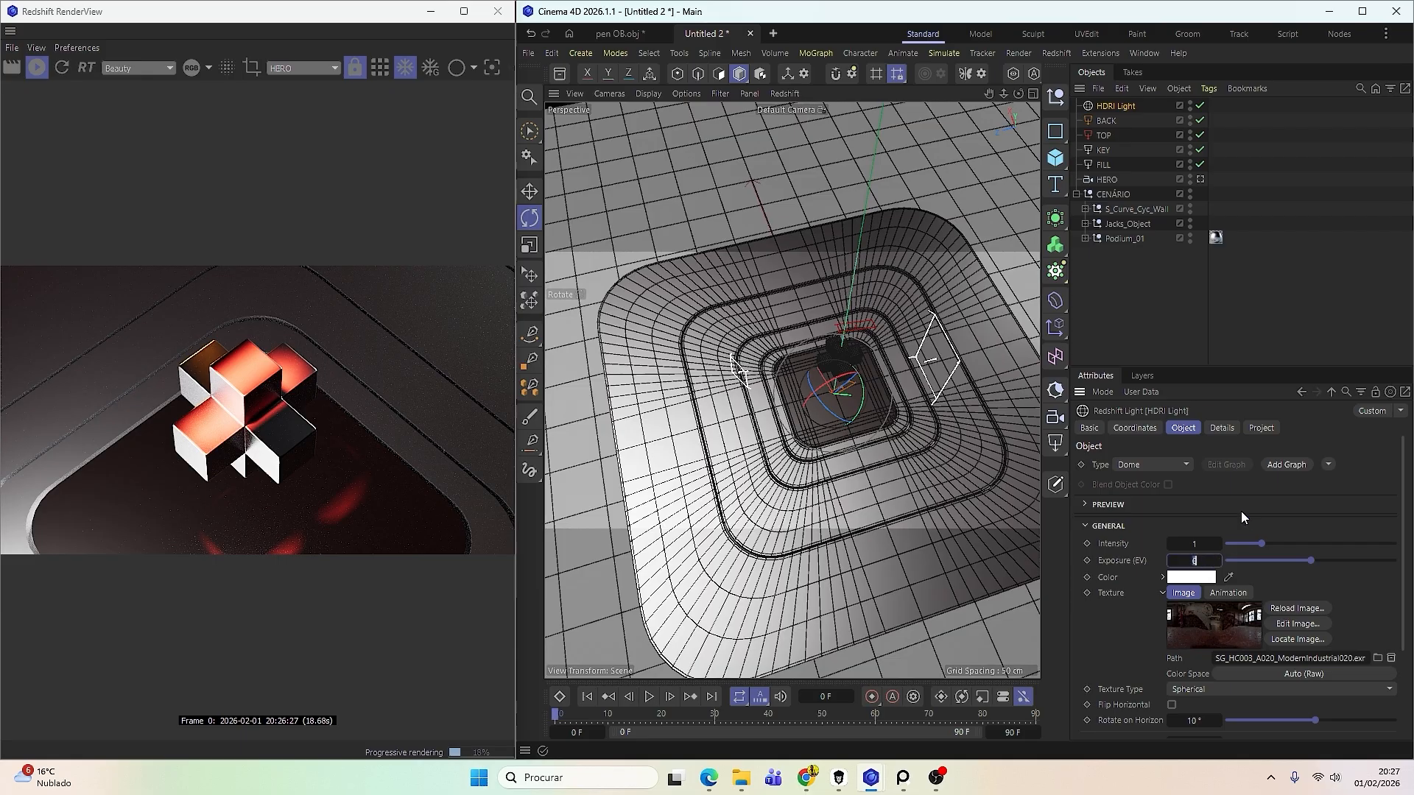
pyautogui.write('1')
pyautogui.press('Return')
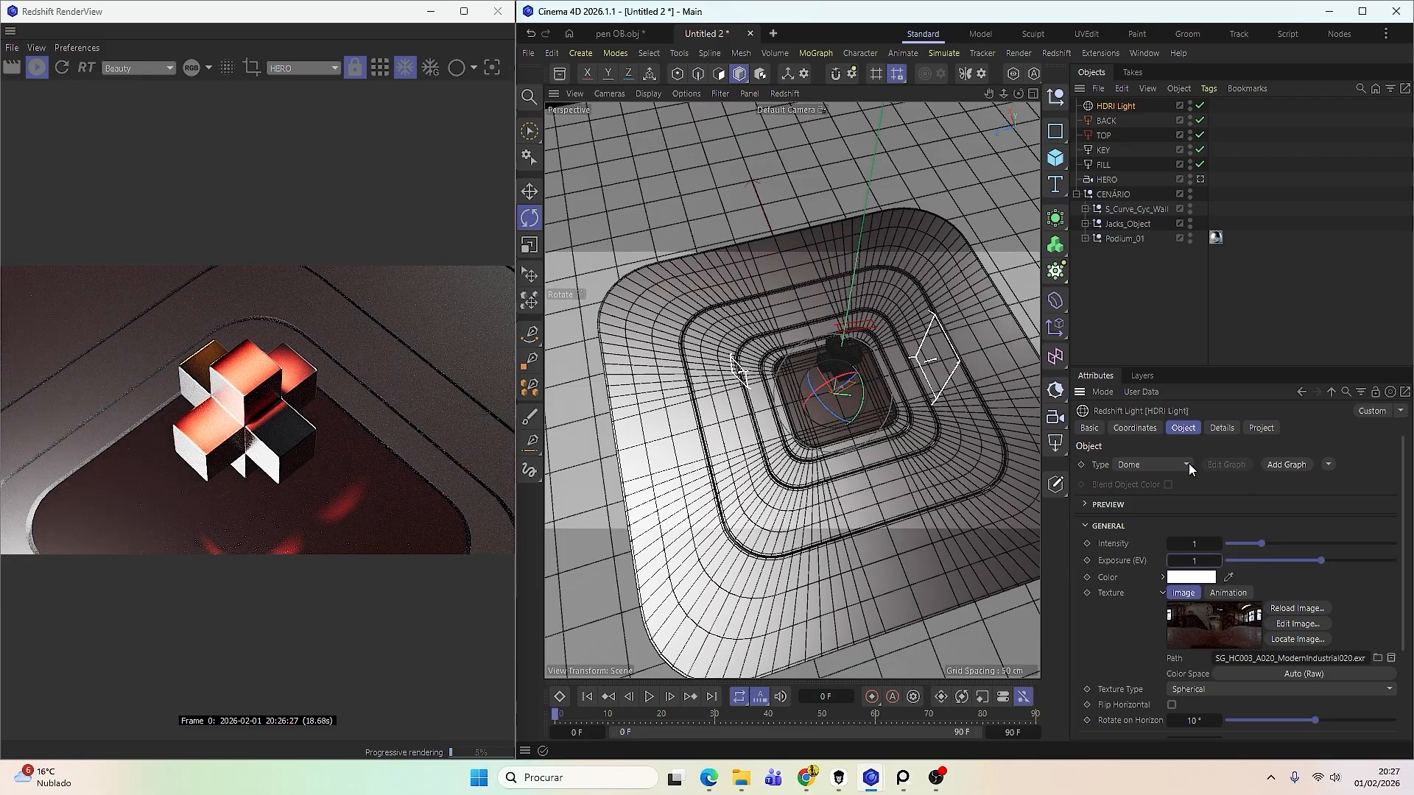
# Try other heading and pitch rotations on the HDRI light and reset both angles to 0°.
pyautogui.click(1138, 429)
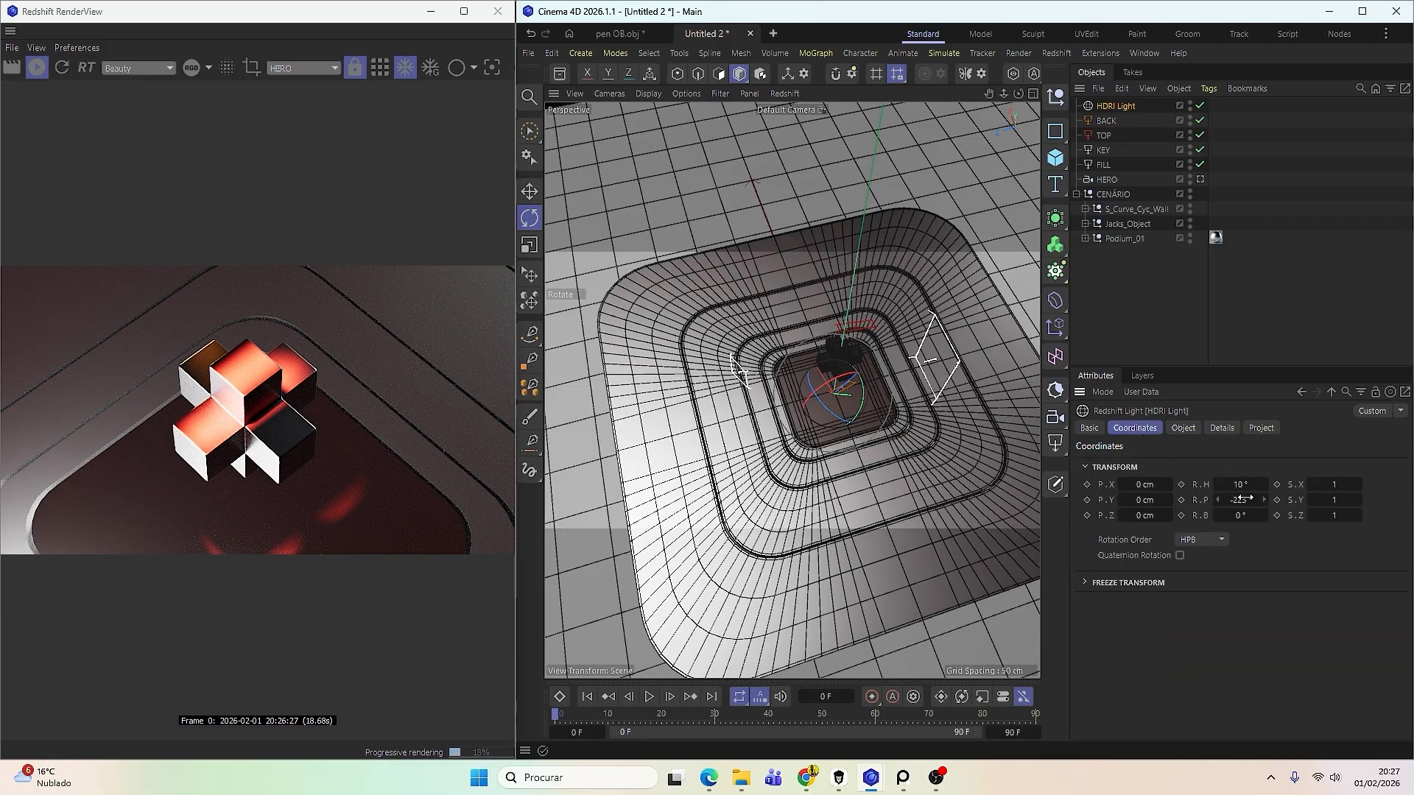
pyautogui.moveTo(1242, 498); pyautogui.dragTo(1375, 485)
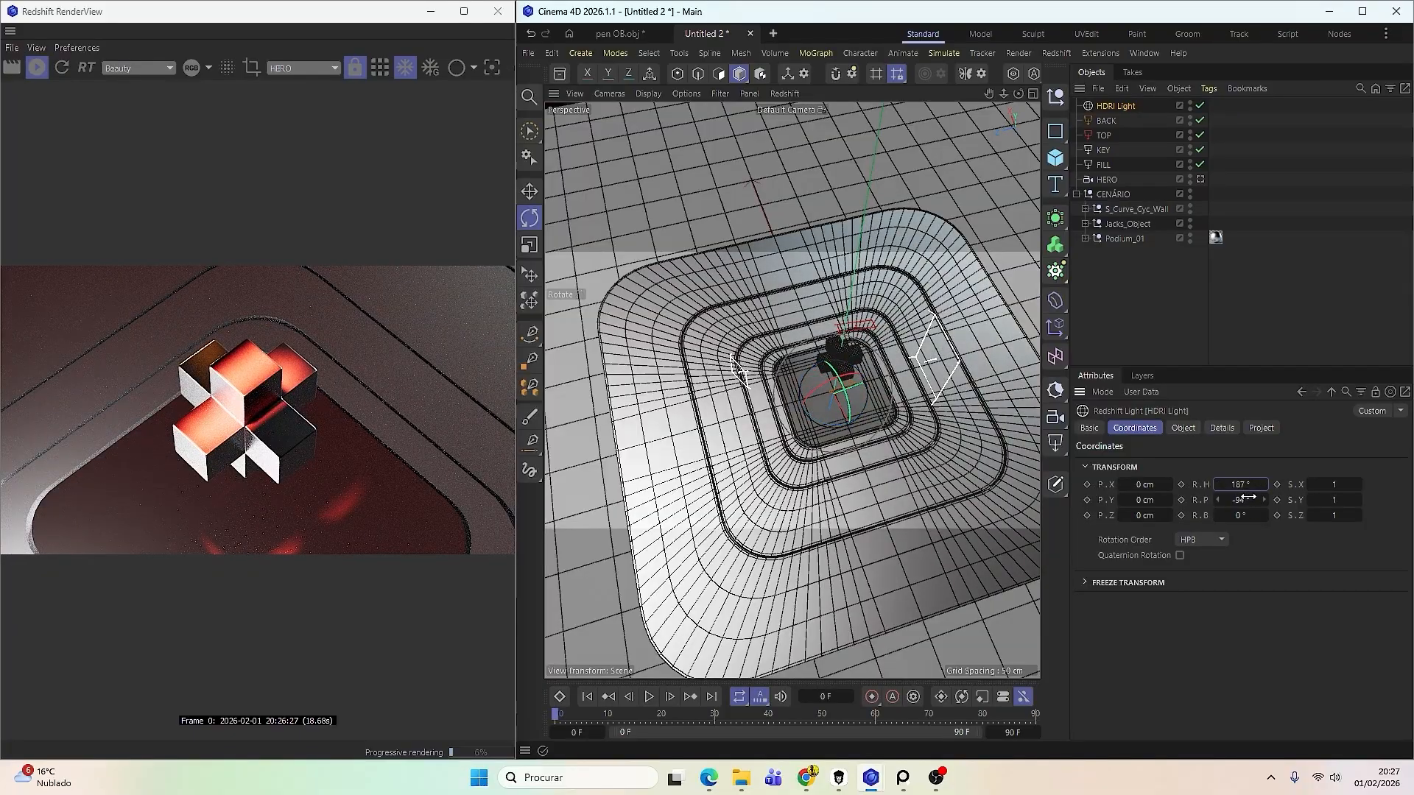
pyautogui.moveTo(1237, 500)
pyautogui.mouseDown()
pyautogui.moveTo(1199, 500)
pyautogui.moveTo(1245, 484)
pyautogui.mouseUp()
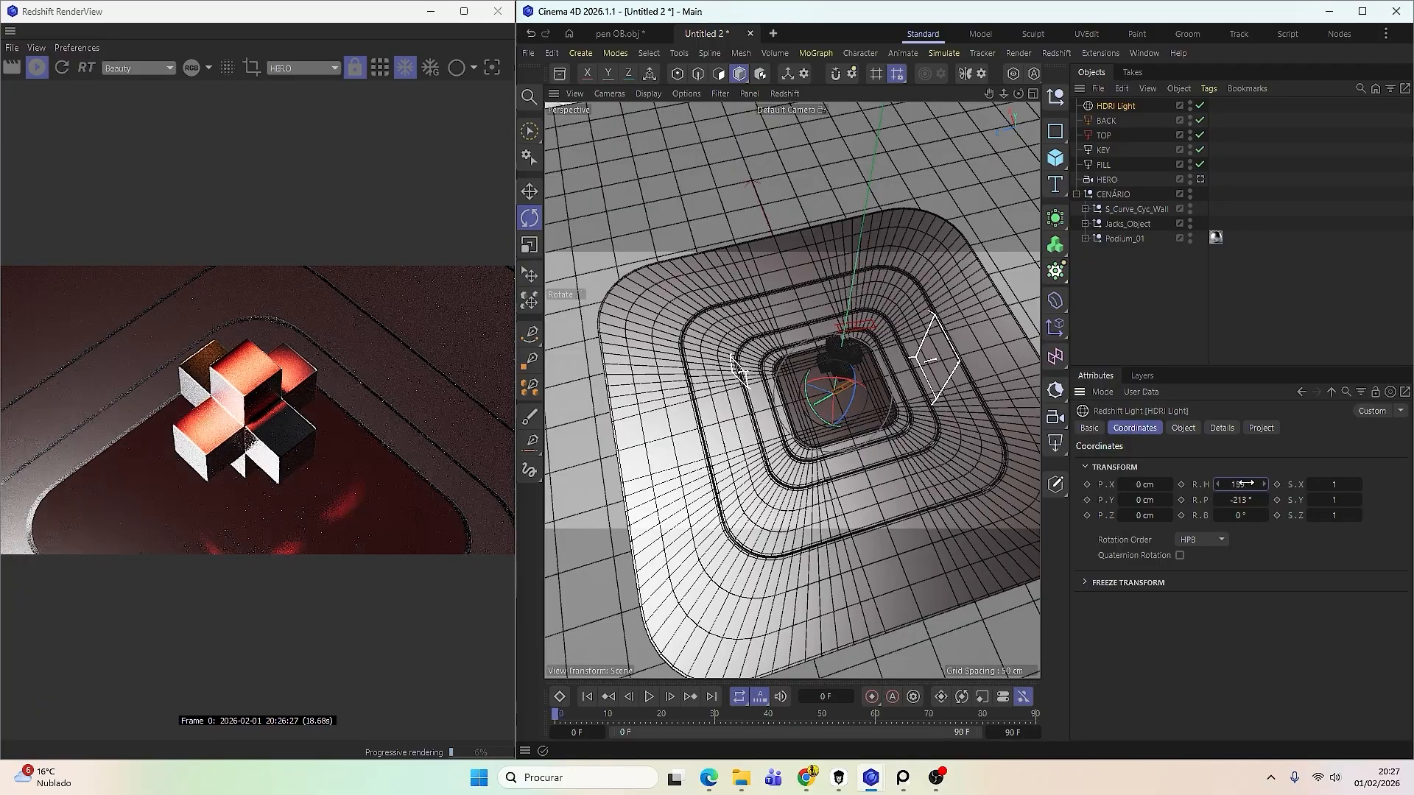
pyautogui.press('Tab')
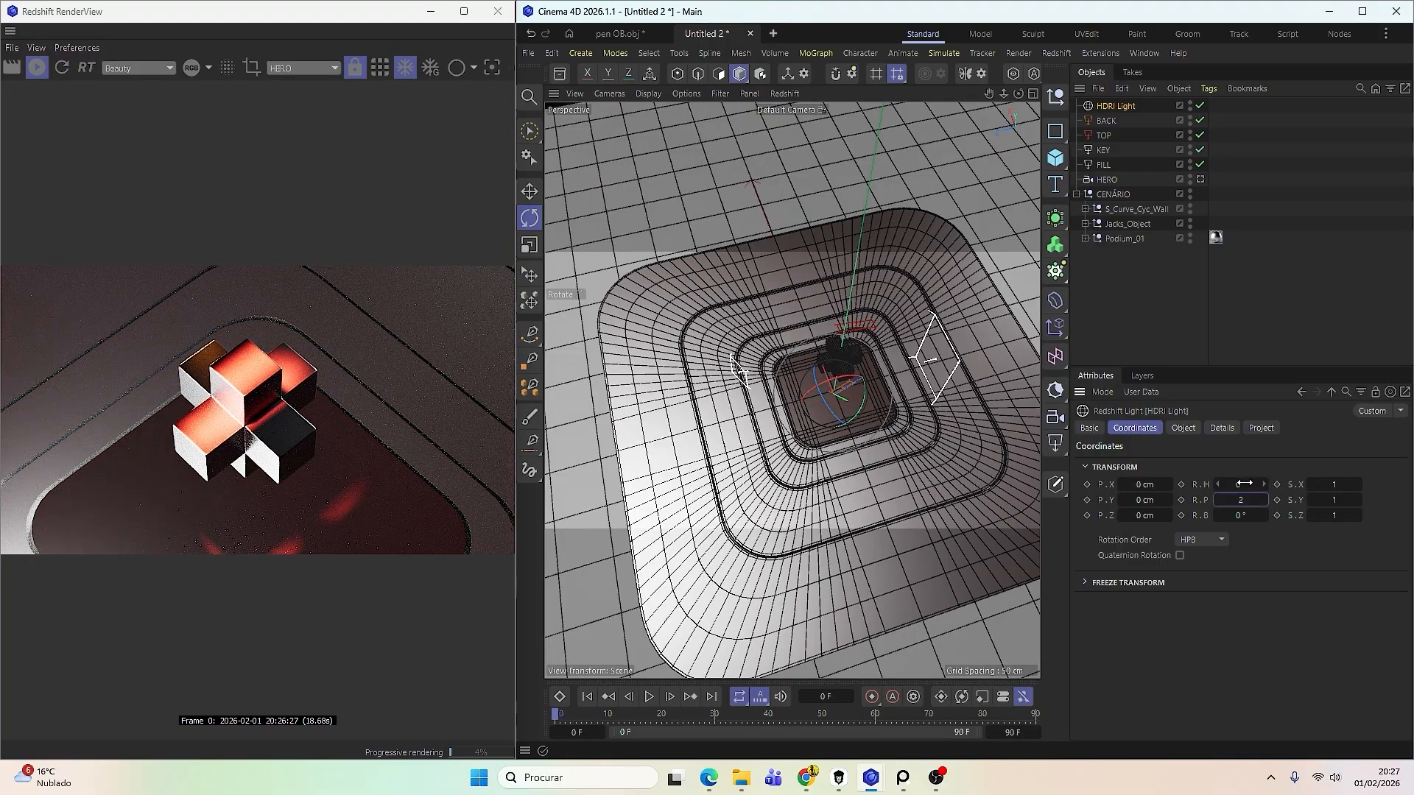
pyautogui.write('0')
pyautogui.press('Return')
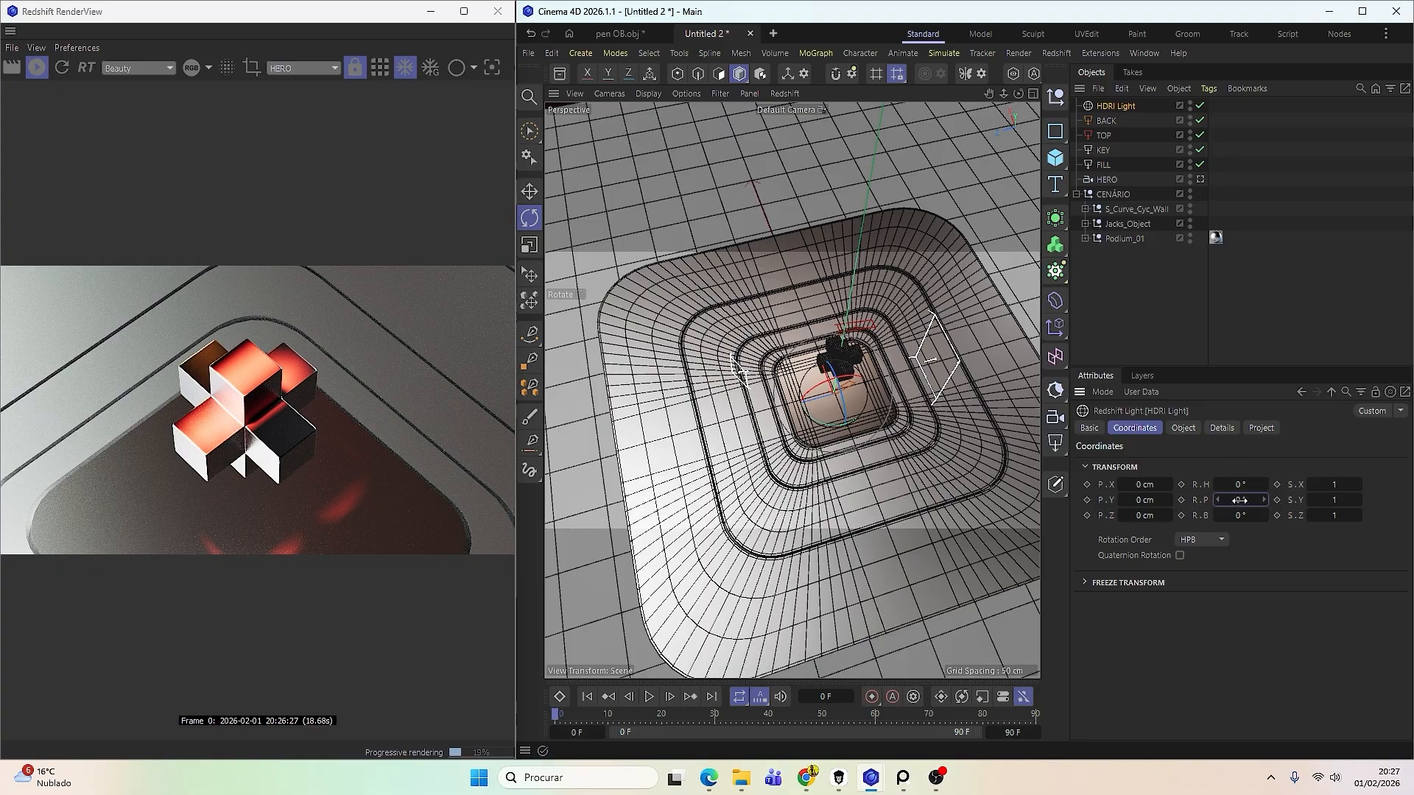
# Tint the HDRI light a pale warm orange with hue about 19°, saturation about 15% and value about 98.5%.
pyautogui.click(1184, 430)
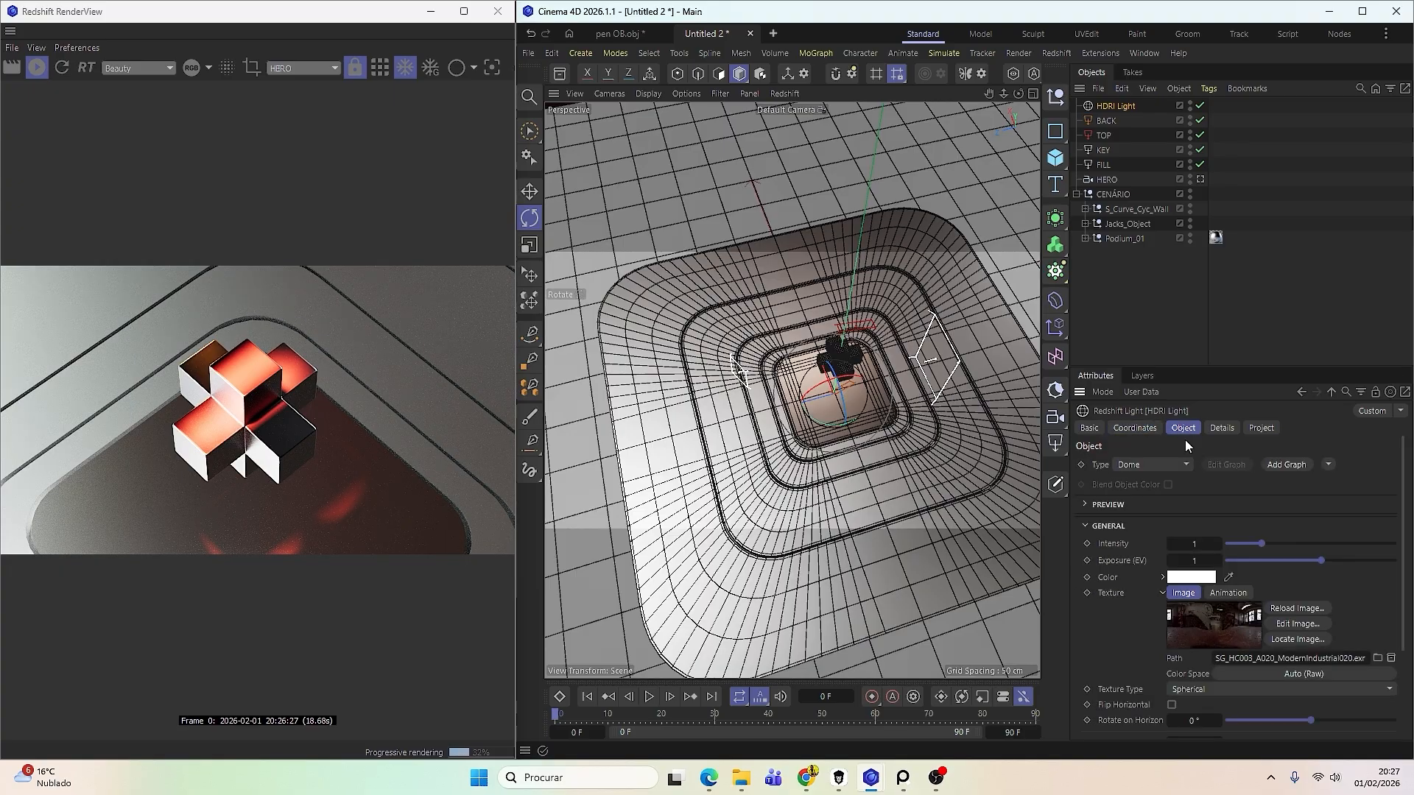
pyautogui.click(1193, 578)
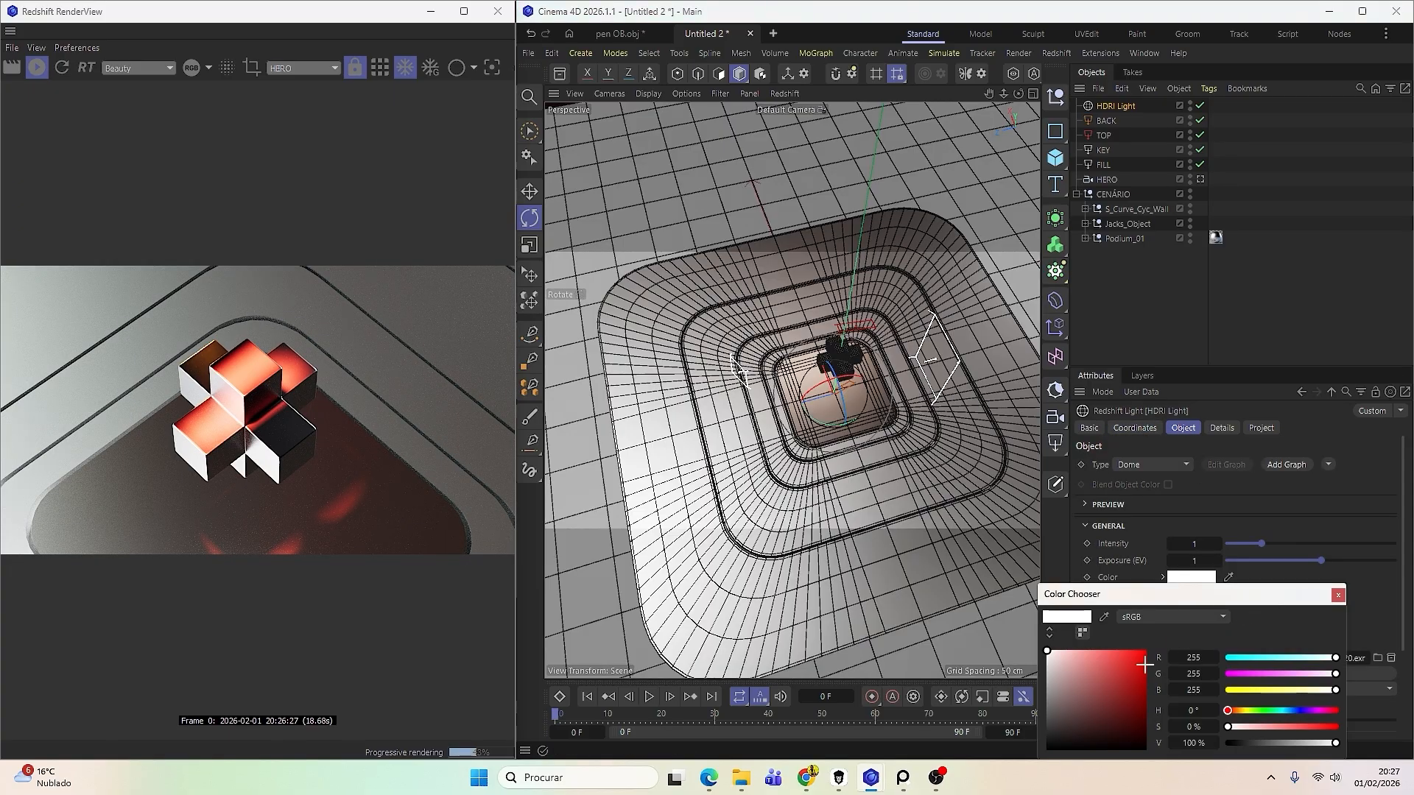
pyautogui.moveTo(1236, 712); pyautogui.dragTo(1233, 712)
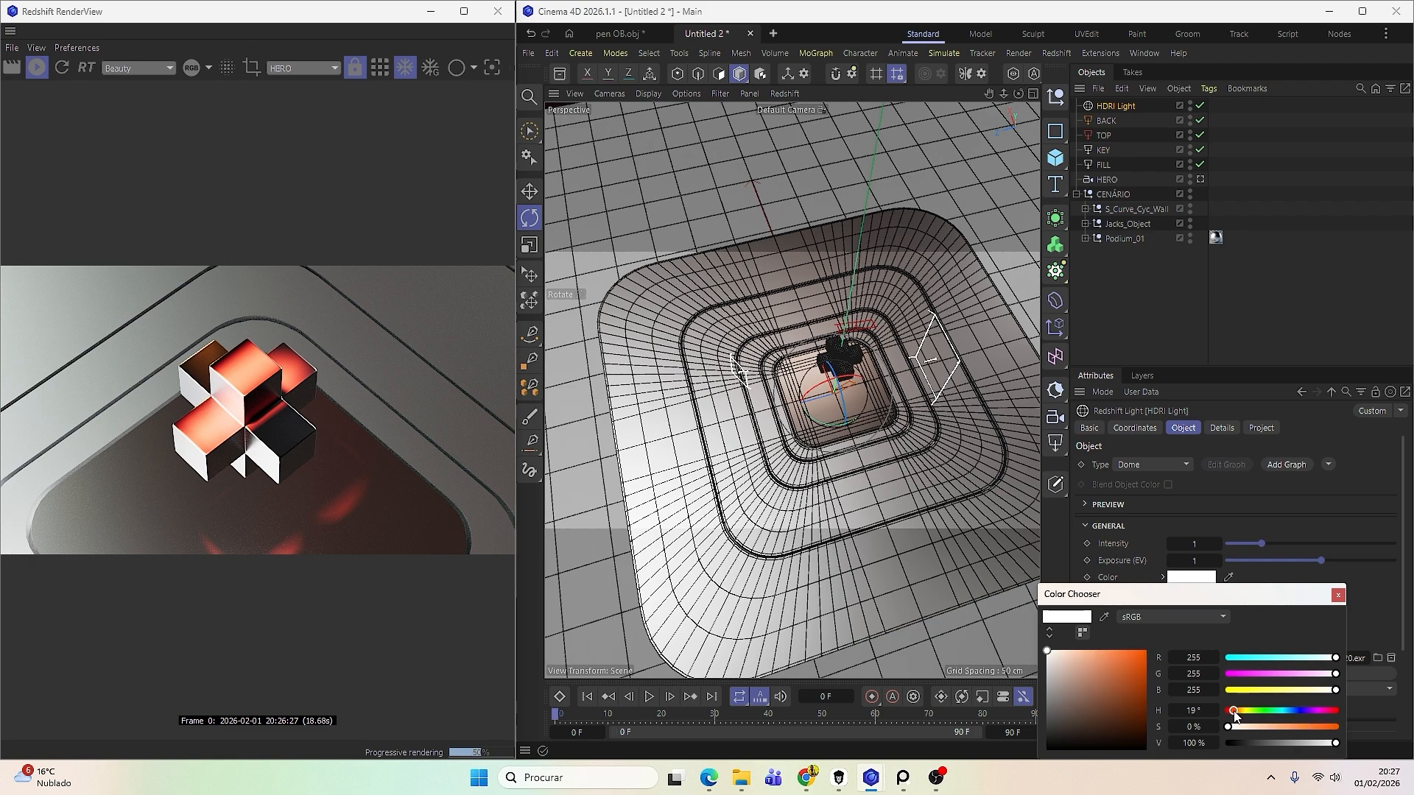
pyautogui.moveTo(1053, 653); pyautogui.dragTo(1061, 652)
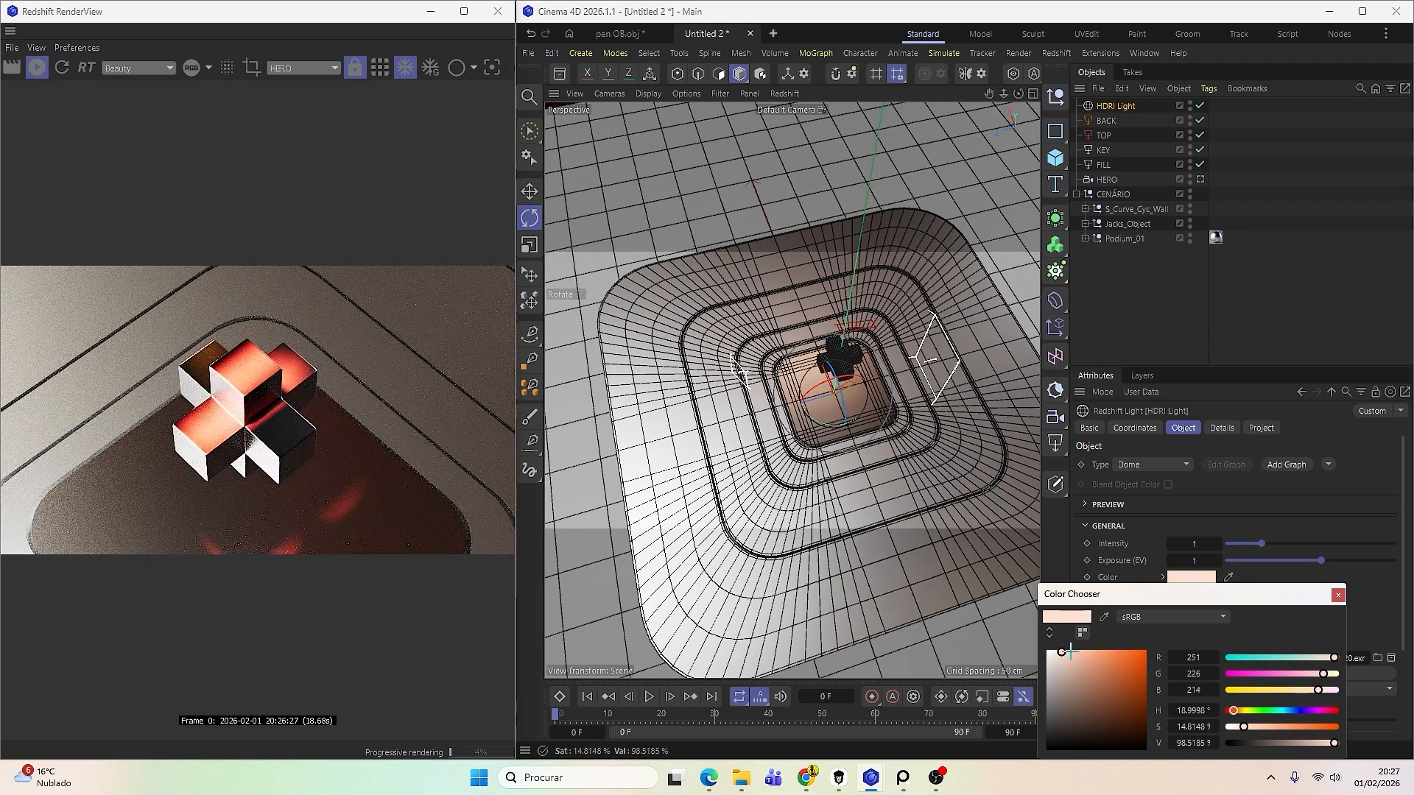
pyautogui.click(1338, 596)
# Reduce the HDRI light's Camera contribution to its minimum.
pyautogui.click(1222, 429)
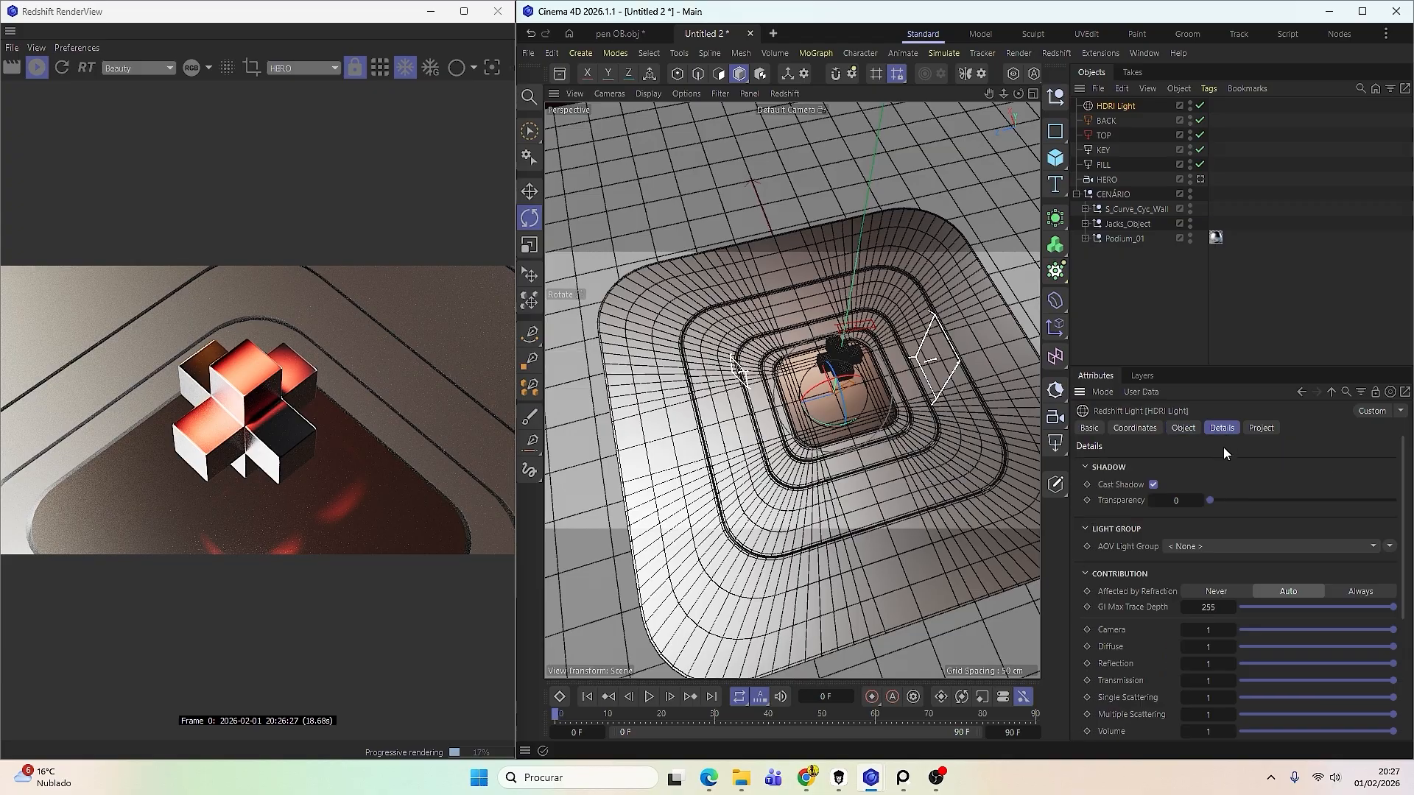
pyautogui.moveTo(1306, 630); pyautogui.dragTo(1138, 655)
# Rotate the HDRI light to a heading of -27°, pitch of 29° and bank of about -25°.
pyautogui.click(1183, 429)
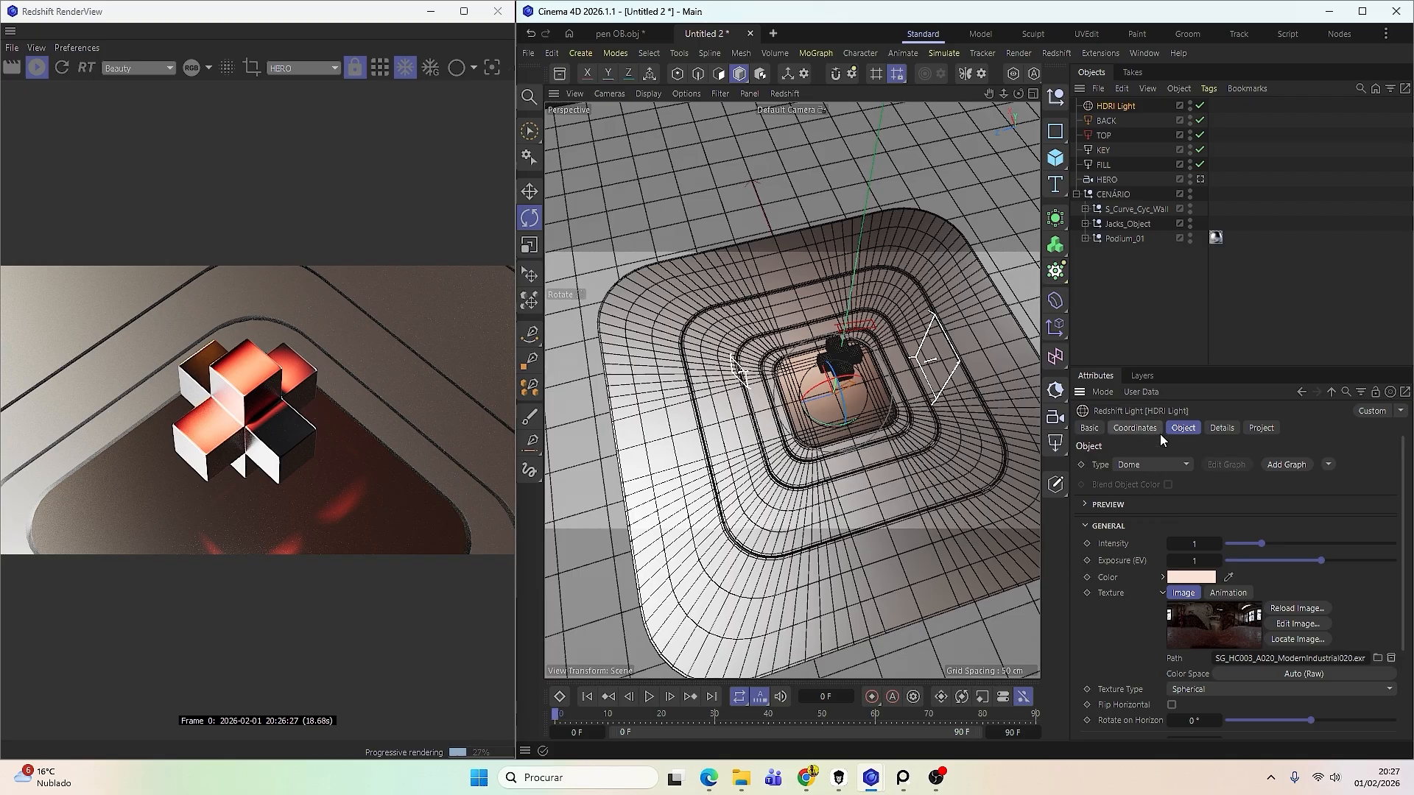
pyautogui.click(1137, 429)
pyautogui.moveTo(1243, 499); pyautogui.dragTo(1215, 488)
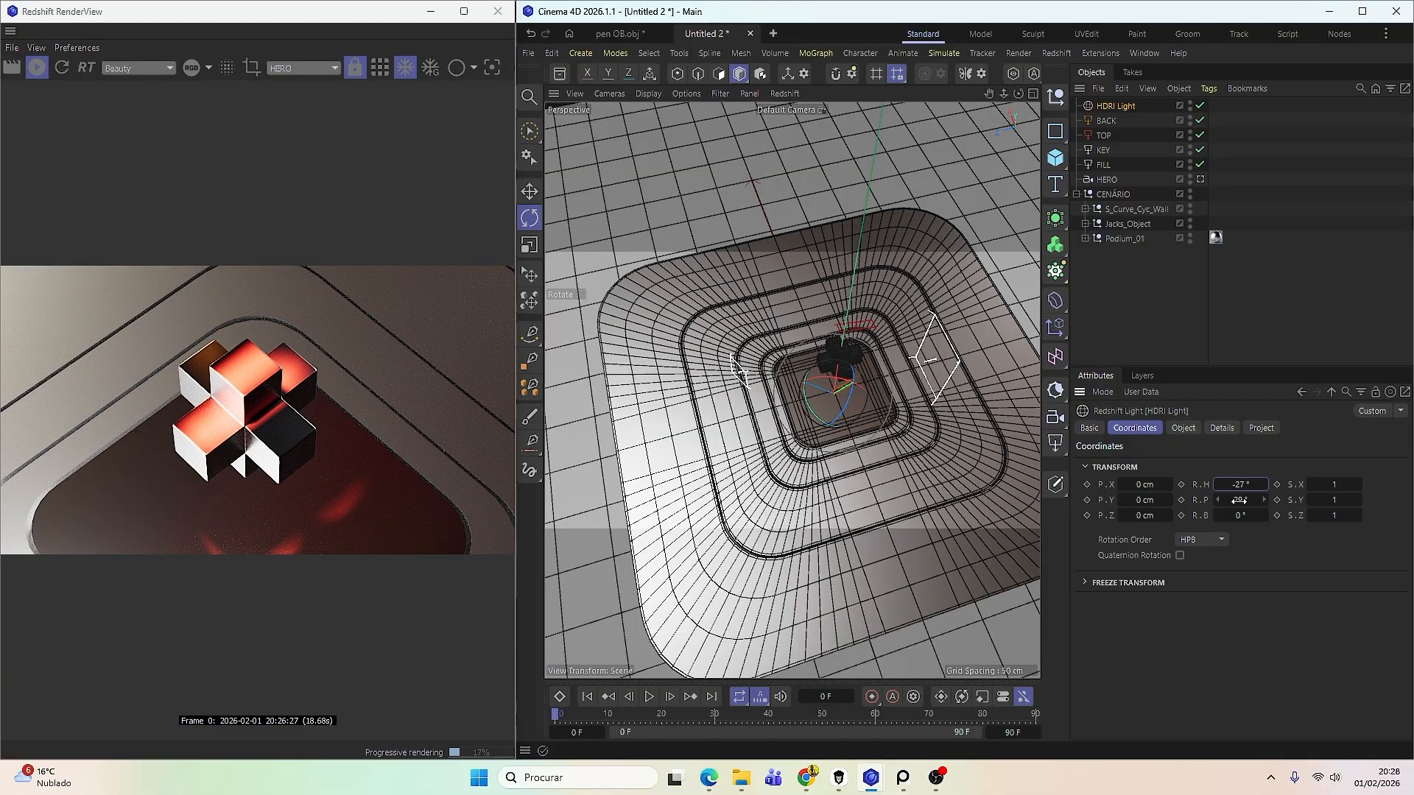
pyautogui.moveTo(1240, 515)
pyautogui.mouseDown()
pyautogui.moveTo(1270, 516)
pyautogui.moveTo(1215, 516)
pyautogui.mouseUp()
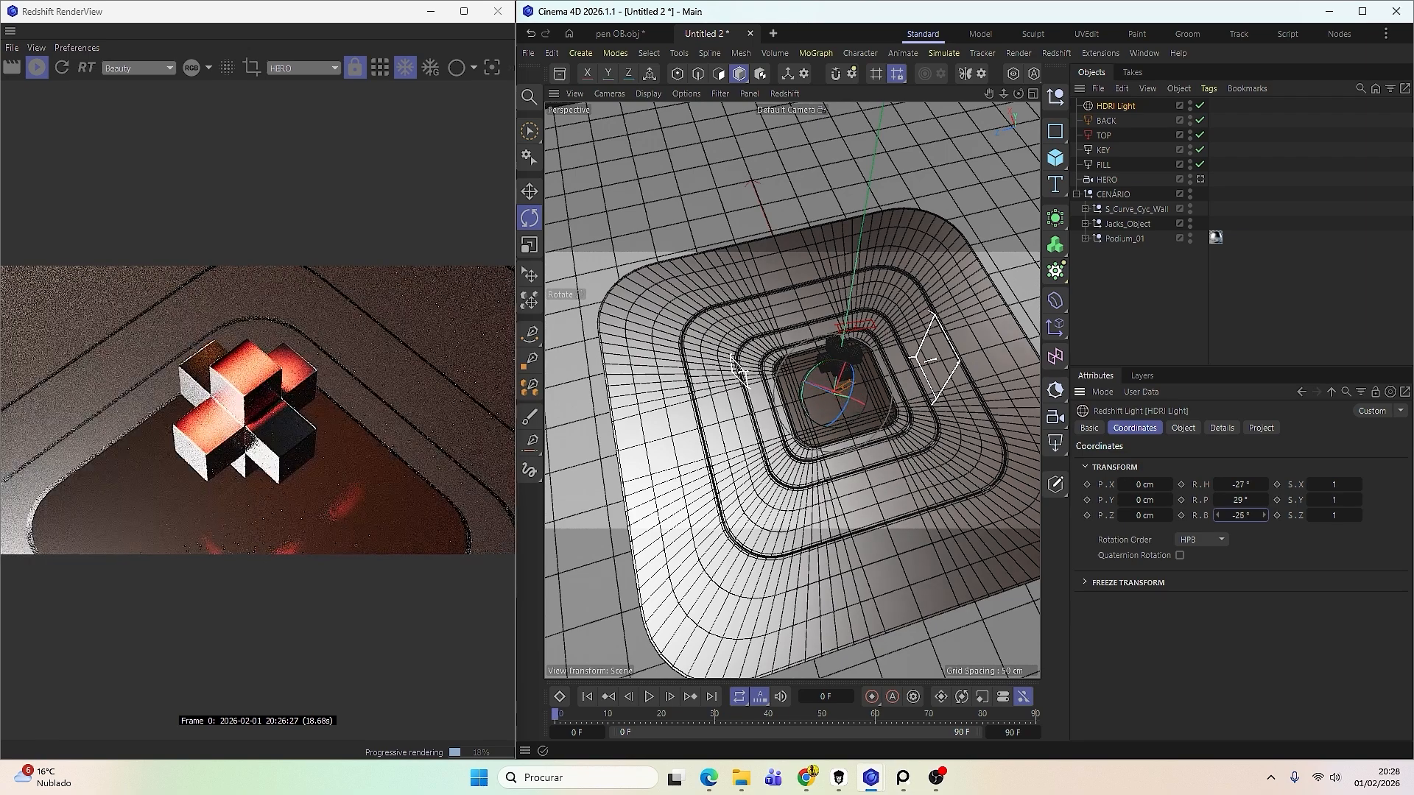
# Try deleting the podium's outer ring piece and undo the deletion.
pyautogui.click(810, 498)
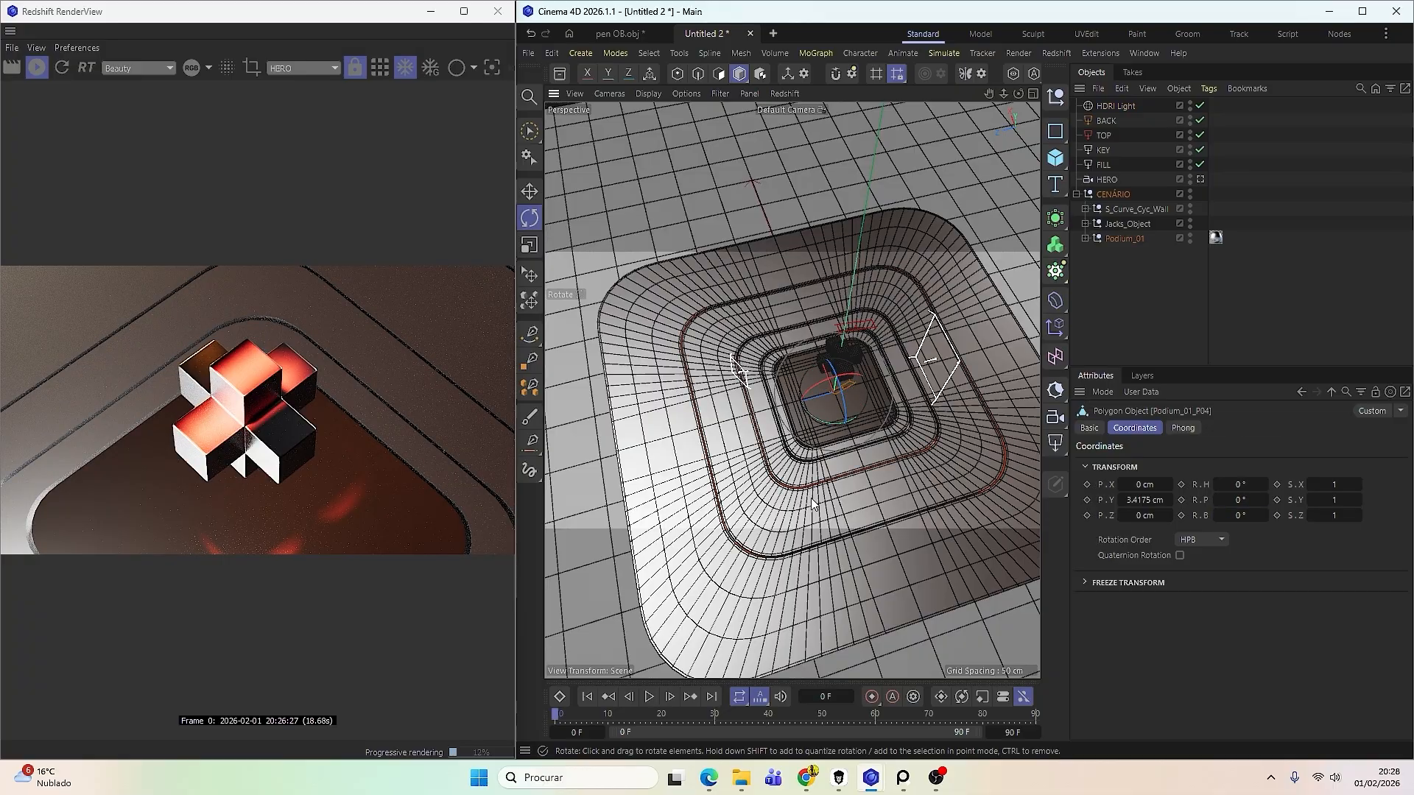
pyautogui.keyDown('alt'); pyautogui.moveTo(811, 498); pyautogui.dragTo(803, 442); pyautogui.keyUp('alt')
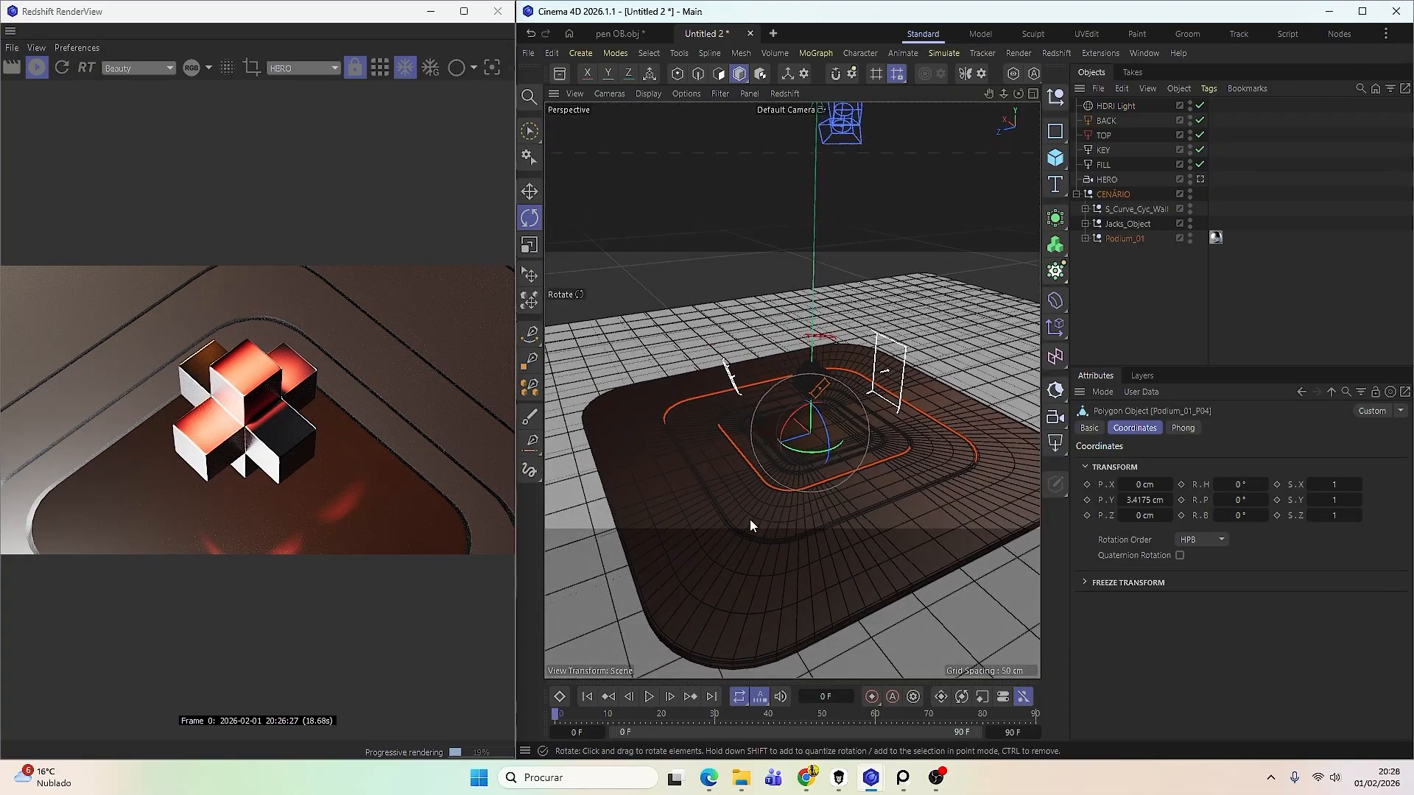
pyautogui.click(681, 559)
pyautogui.press('9')
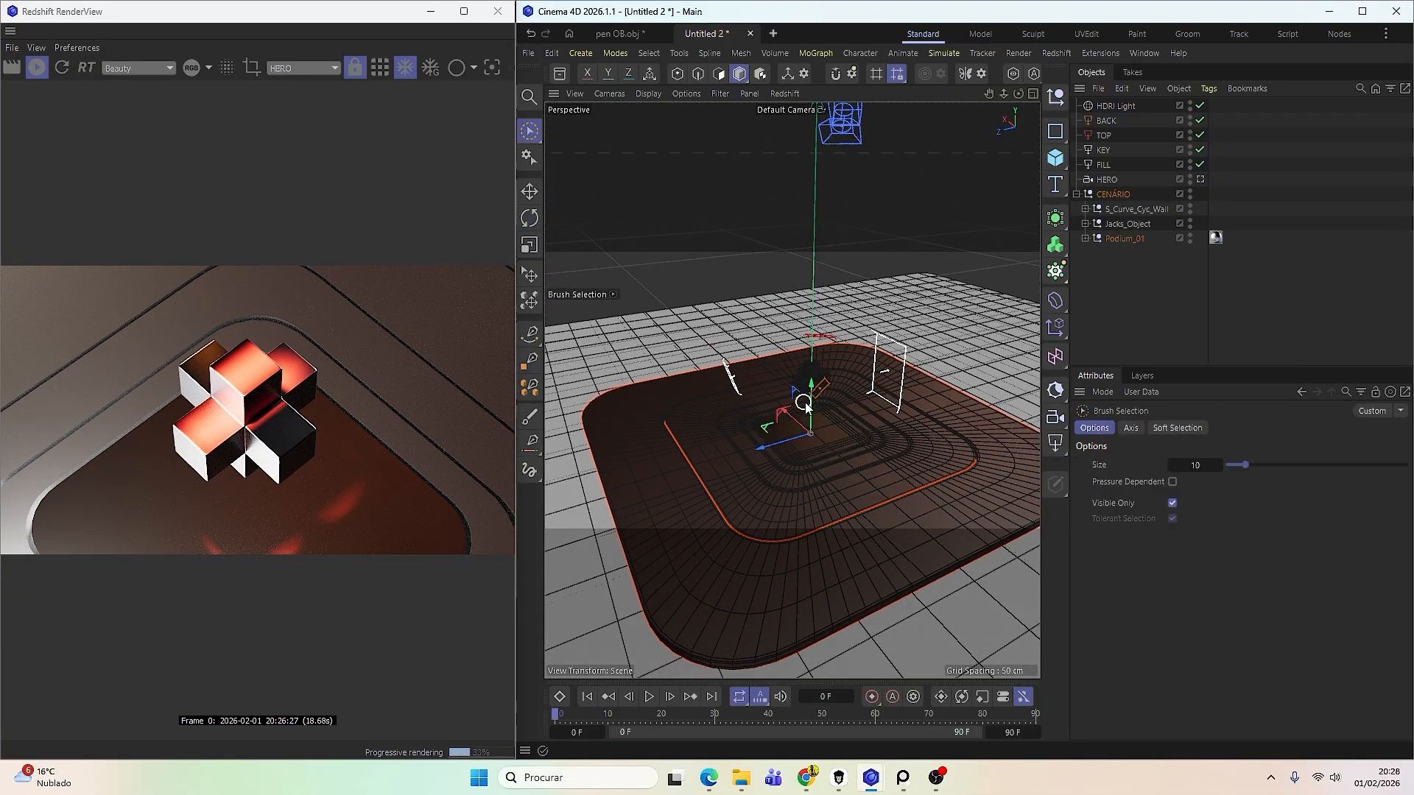
pyautogui.press('Delete')
pyautogui.hotkey('ctrl', 'z')
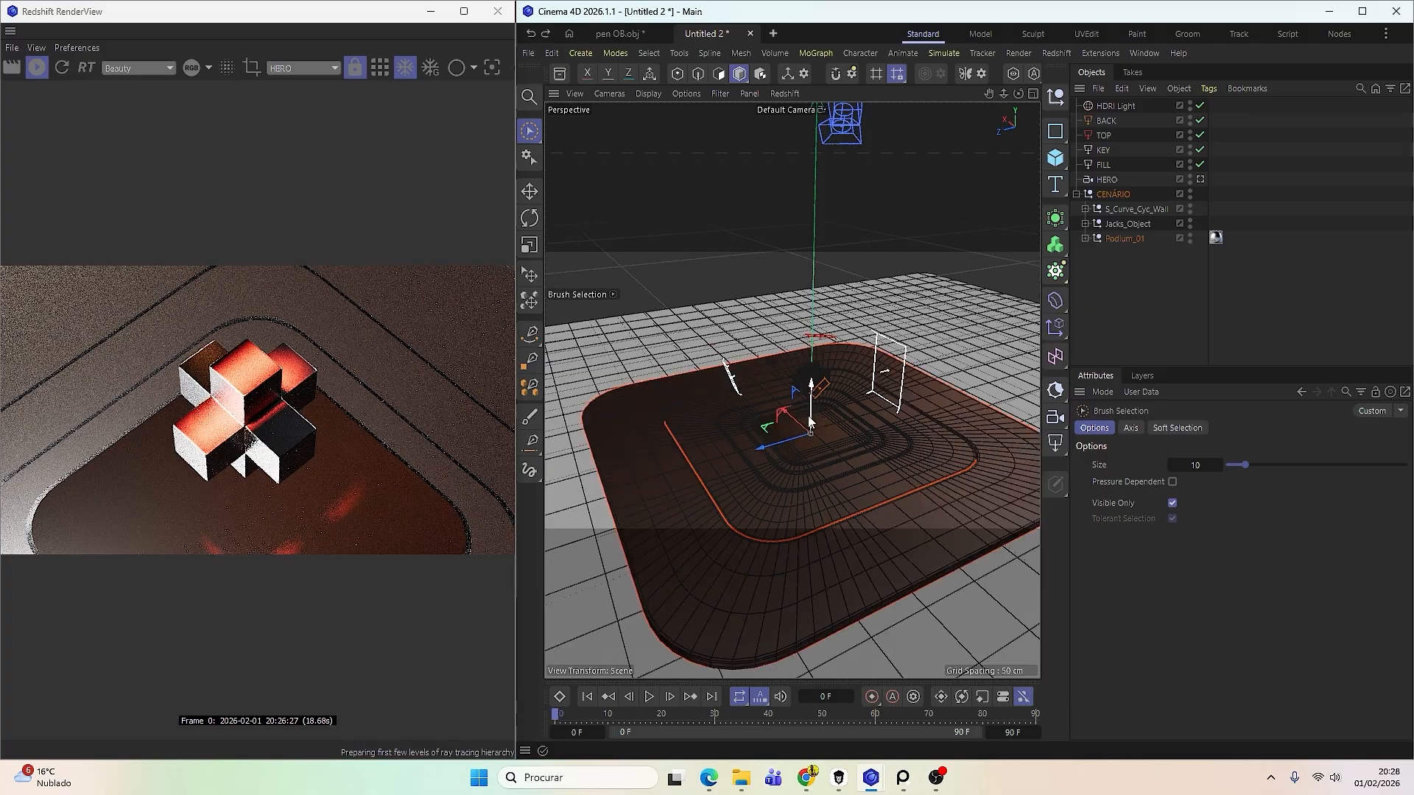
# Raise the podium's P04 ring to a Y position of about 10.8 cm and lift the adjacent inner P03 ring.
pyautogui.click(798, 497)
pyautogui.moveTo(813, 399); pyautogui.dragTo(816, 400)
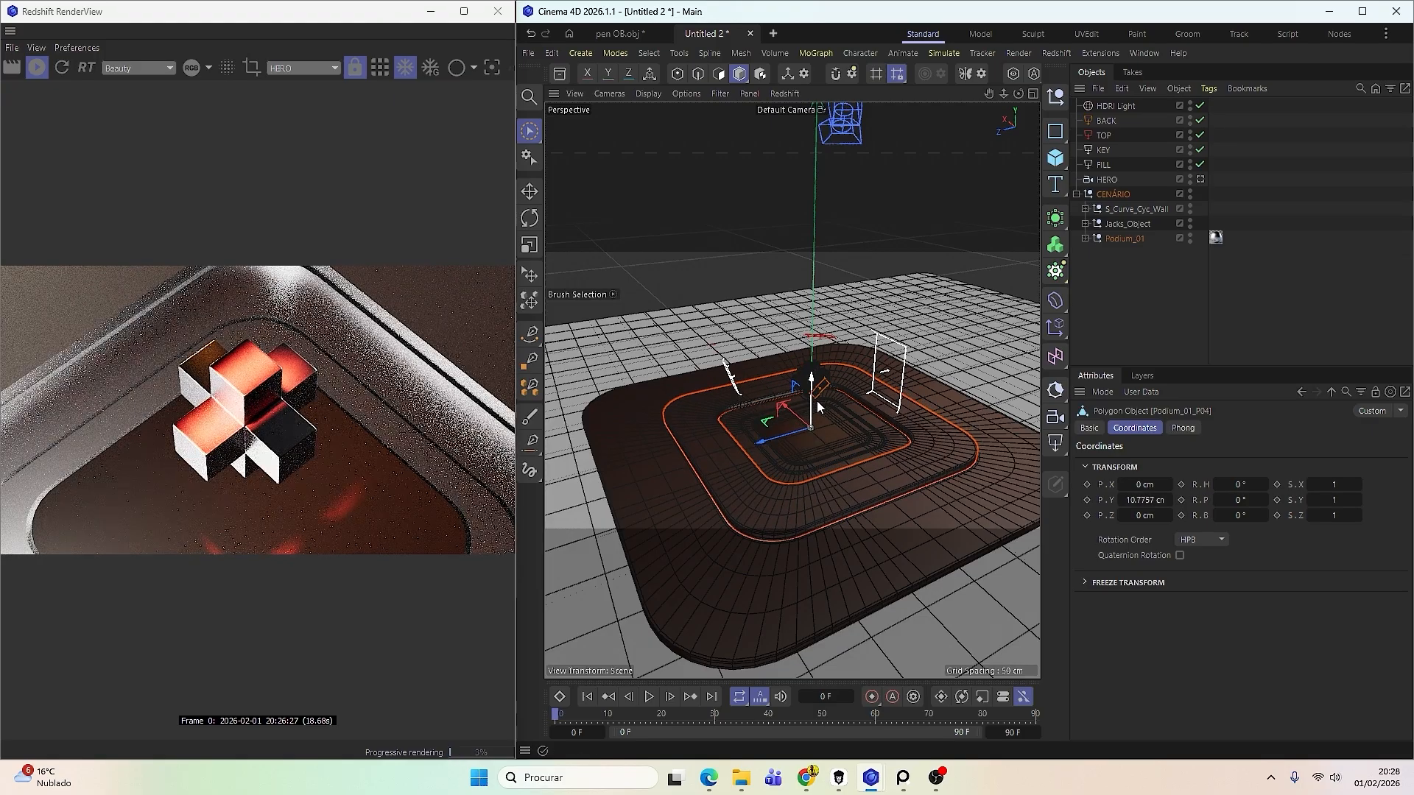
pyautogui.click(785, 475)
pyautogui.scroll(5, 794, 465)
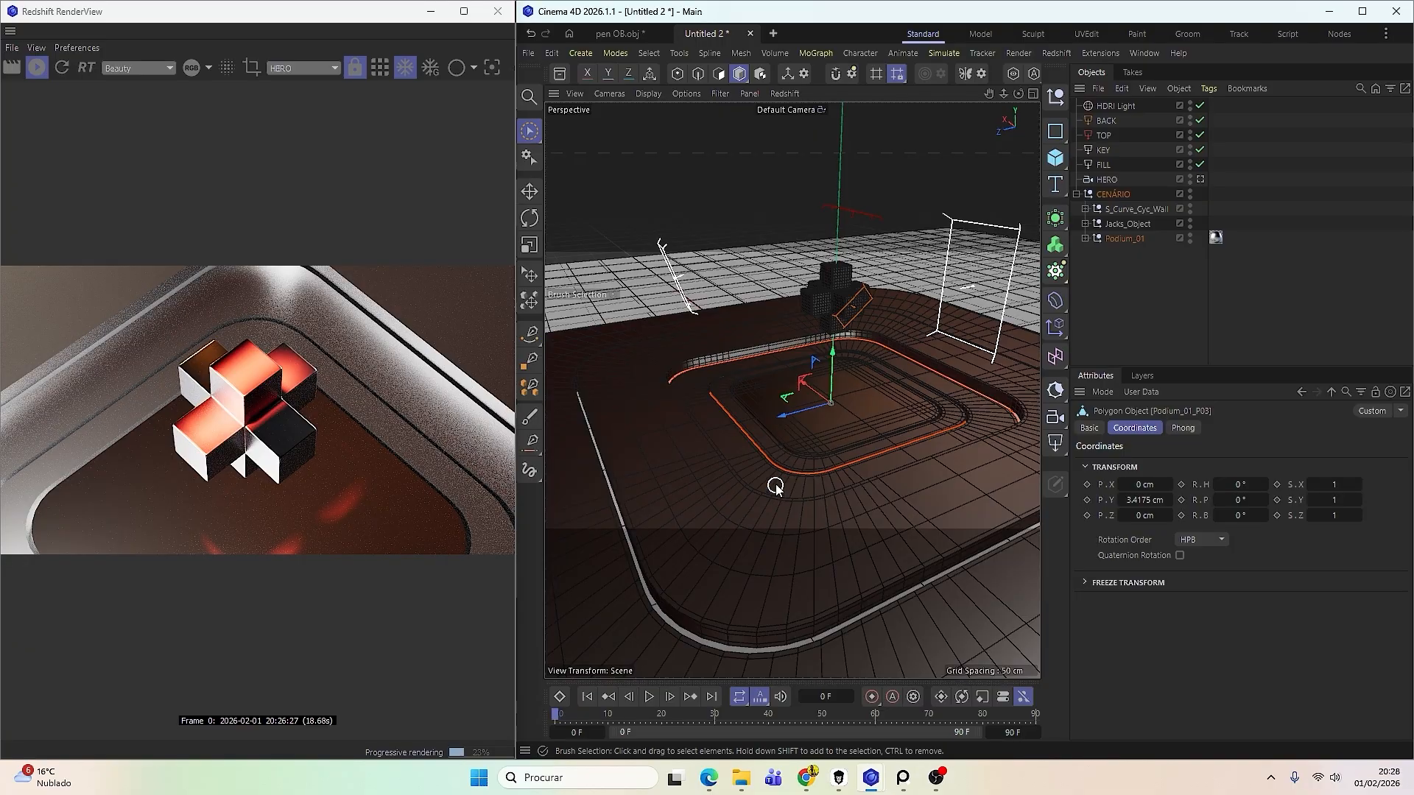
pyautogui.moveTo(828, 383); pyautogui.dragTo(836, 353)
# Raise the podium's central plate and undo the highest move, leaving its Y position at about 10.3 cm.
pyautogui.click(830, 402)
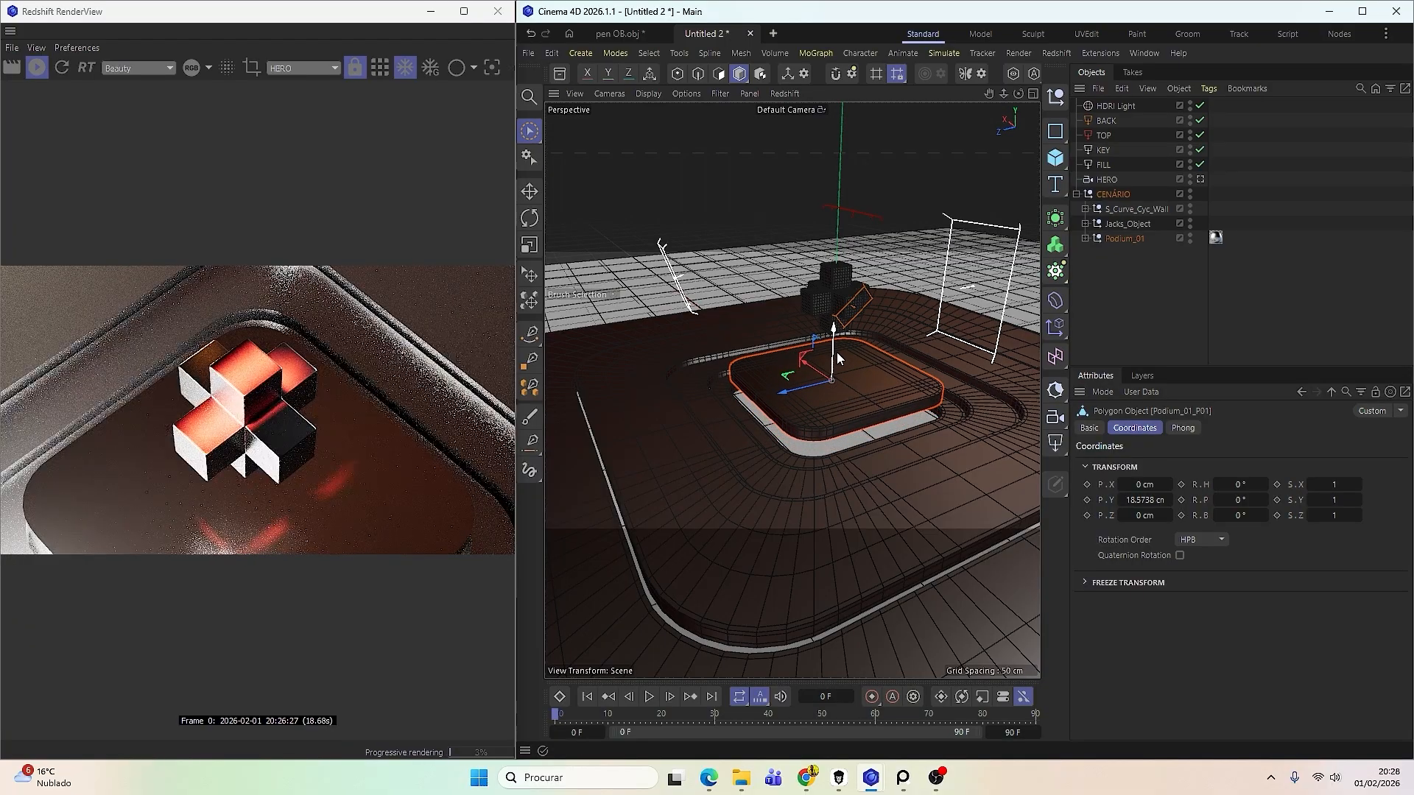
pyautogui.hotkey('ctrl', 'z')
pyautogui.keyDown('alt'); pyautogui.moveTo(827, 444); pyautogui.dragTo(710, 454); pyautogui.keyUp('alt')
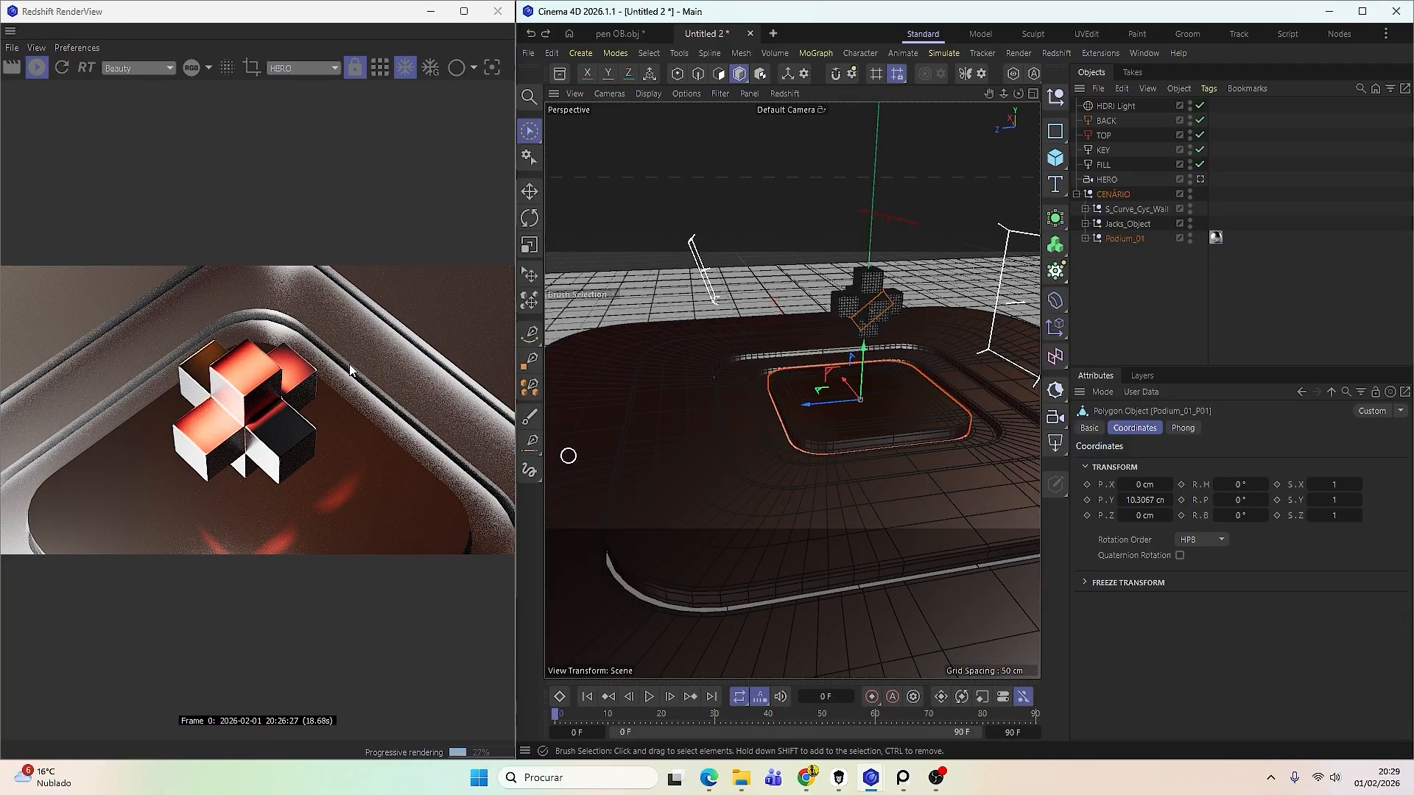
# Rotate the HDRI light to a heading of -9°, pitch of about -133° and bank of 22°.
pyautogui.click(1100, 111)
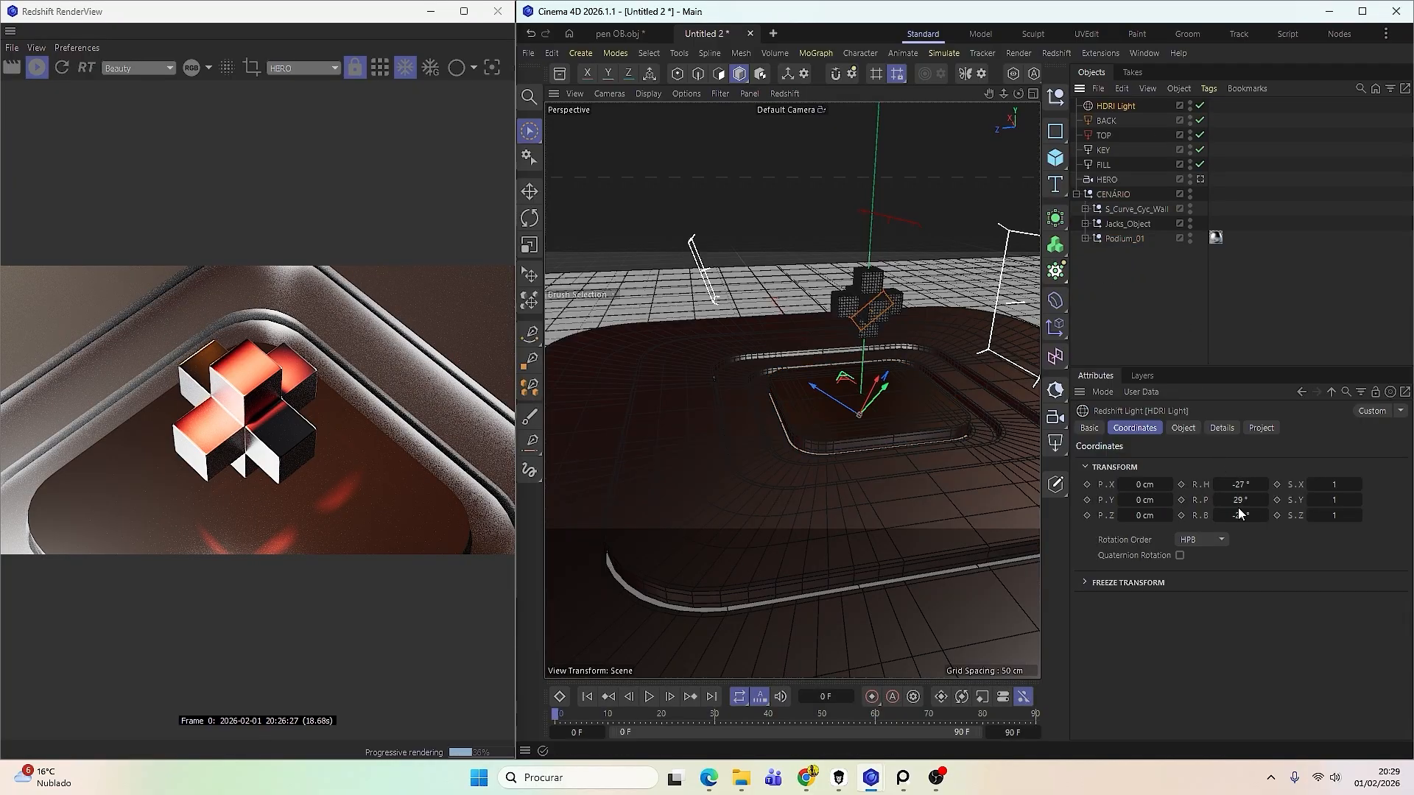
pyautogui.moveTo(1242, 516); pyautogui.dragTo(1244, 485)
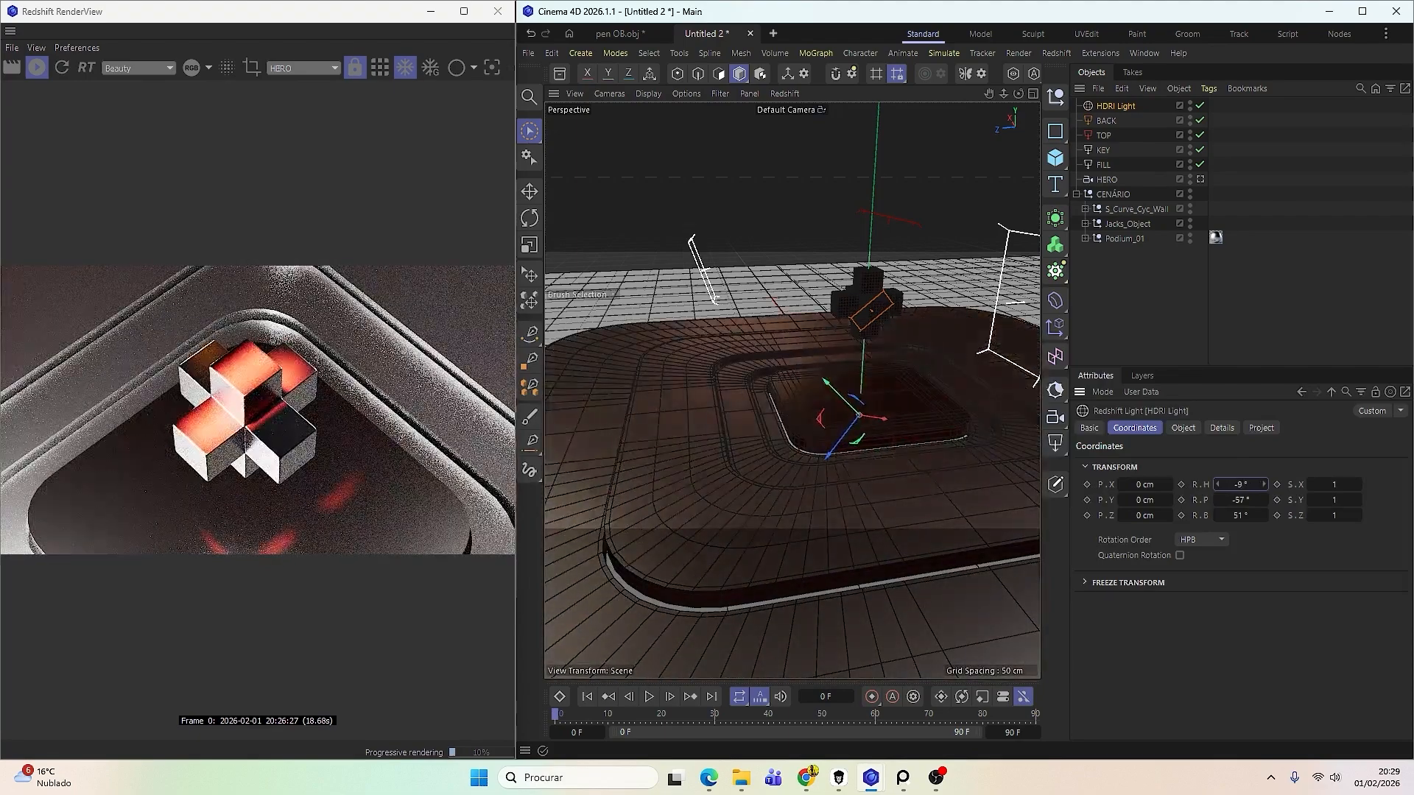
pyautogui.moveTo(1241, 500); pyautogui.dragTo(1187, 500)
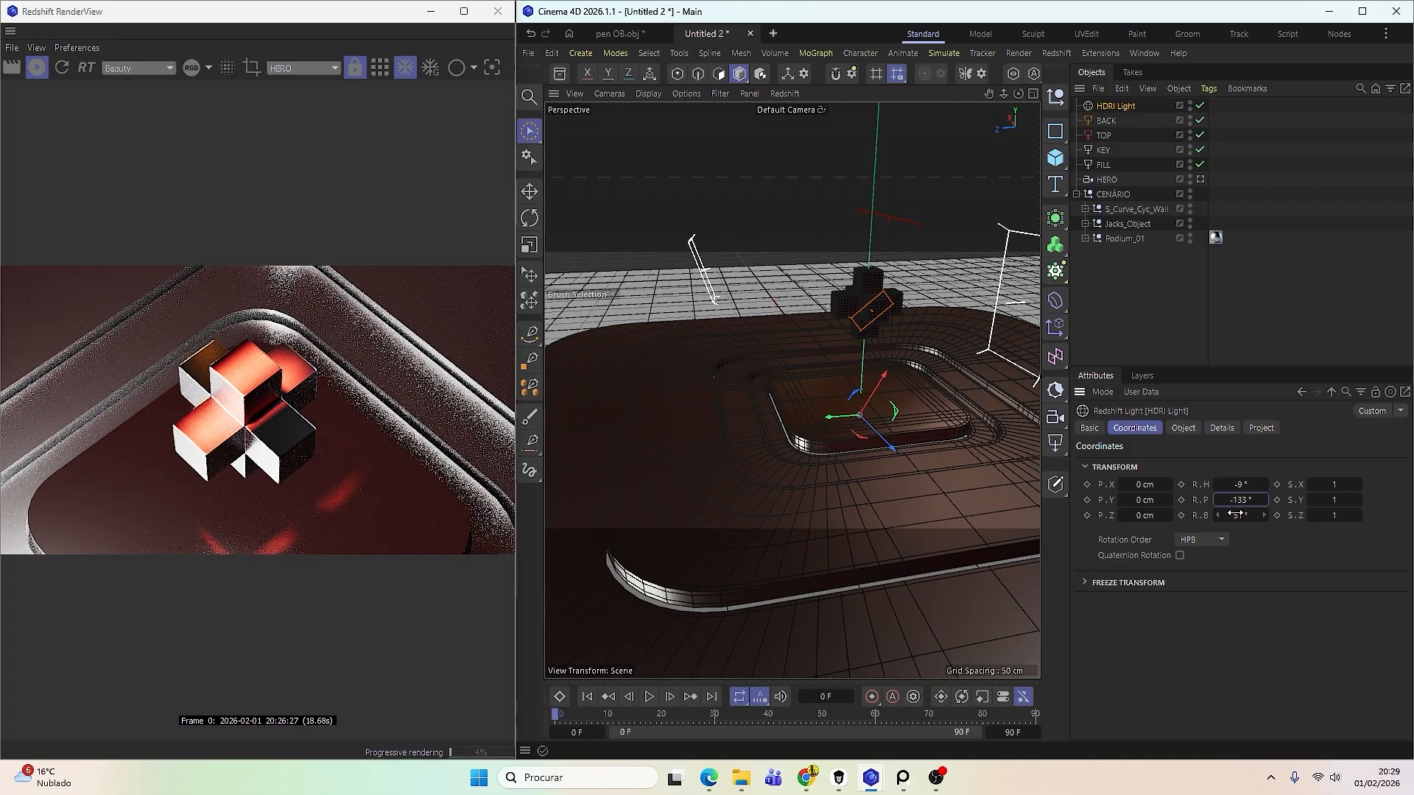
pyautogui.moveTo(1235, 514)
pyautogui.mouseDown()
pyautogui.moveTo(1269, 514)
pyautogui.moveTo(1254, 514)
pyautogui.mouseUp()
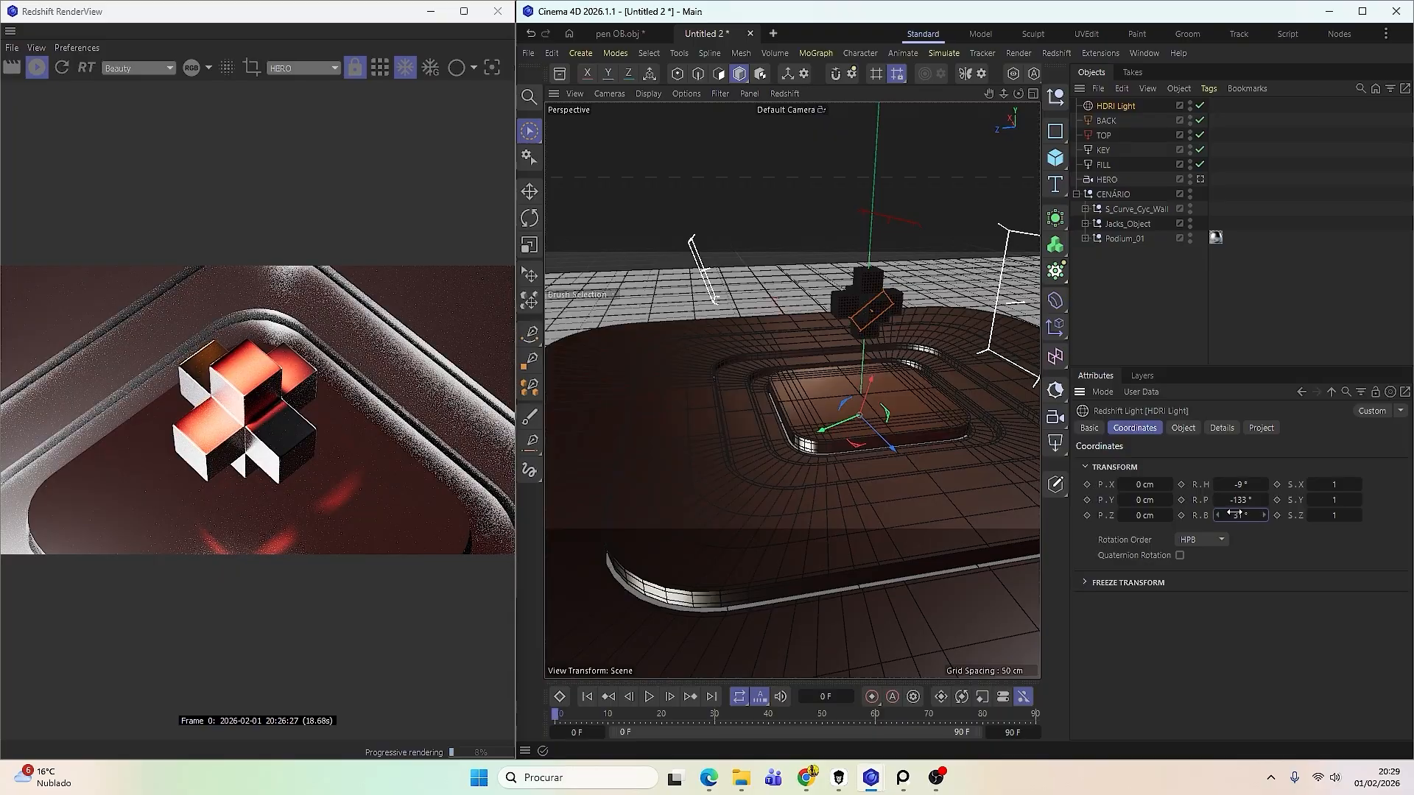
pyautogui.moveTo(1240, 515); pyautogui.dragTo(1230, 516)
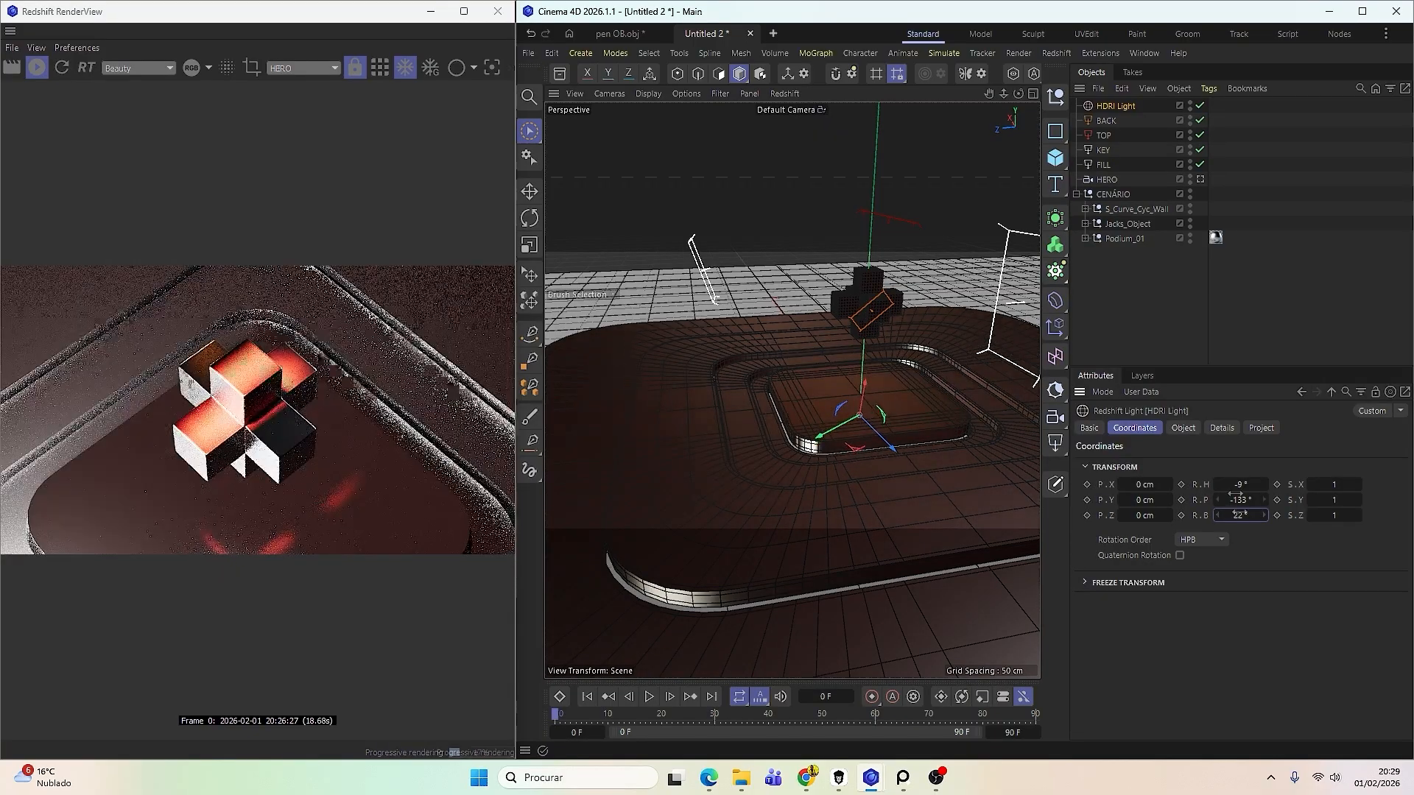
# Set the HDRI light's horizontal rotation to -41° and shift its texture hue to about 203.4.
pyautogui.click(1183, 430)
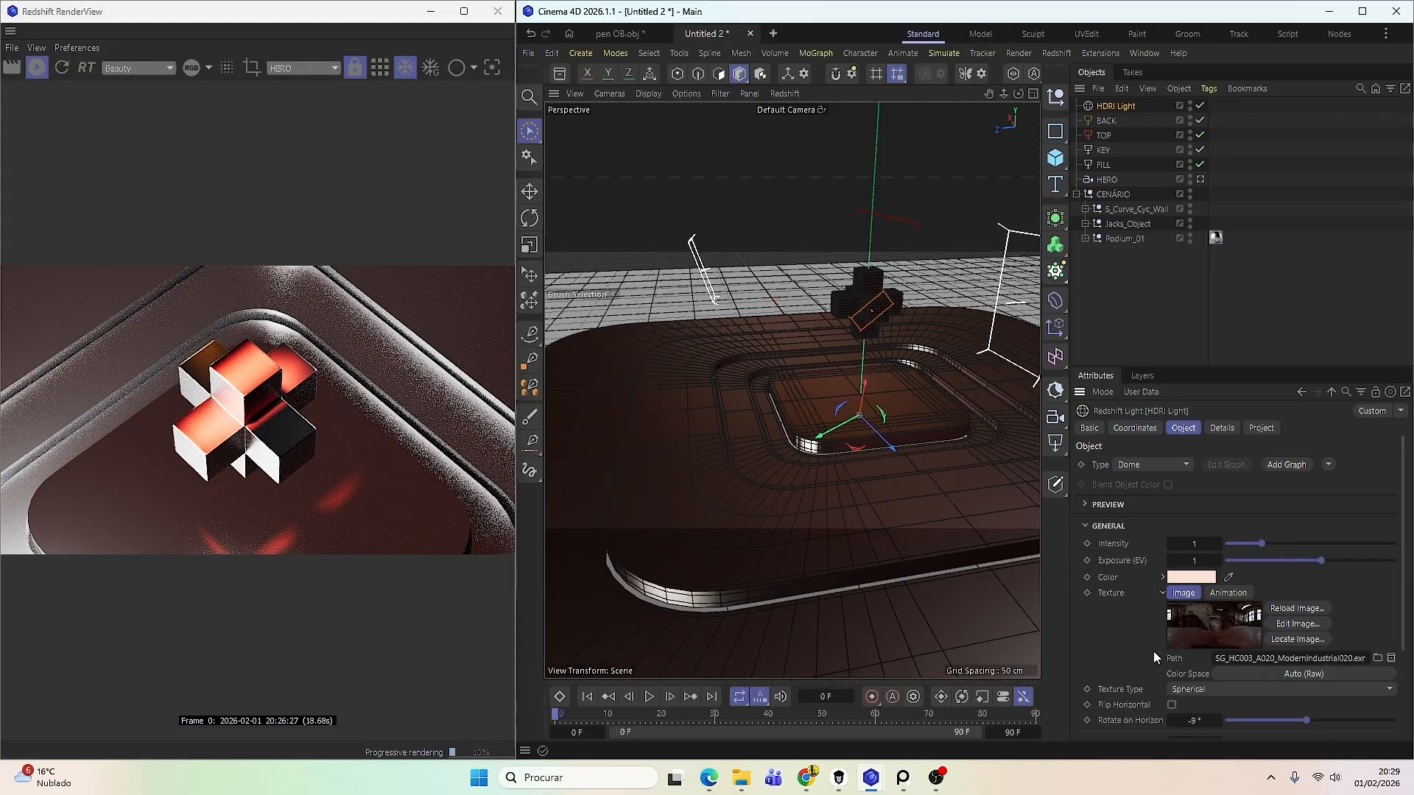
pyautogui.scroll(-3, 1148, 651)
pyautogui.moveTo(1312, 596)
pyautogui.mouseDown()
pyautogui.moveTo(1258, 604)
pyautogui.moveTo(1349, 586)
pyautogui.moveTo(1296, 600)
pyautogui.mouseUp()
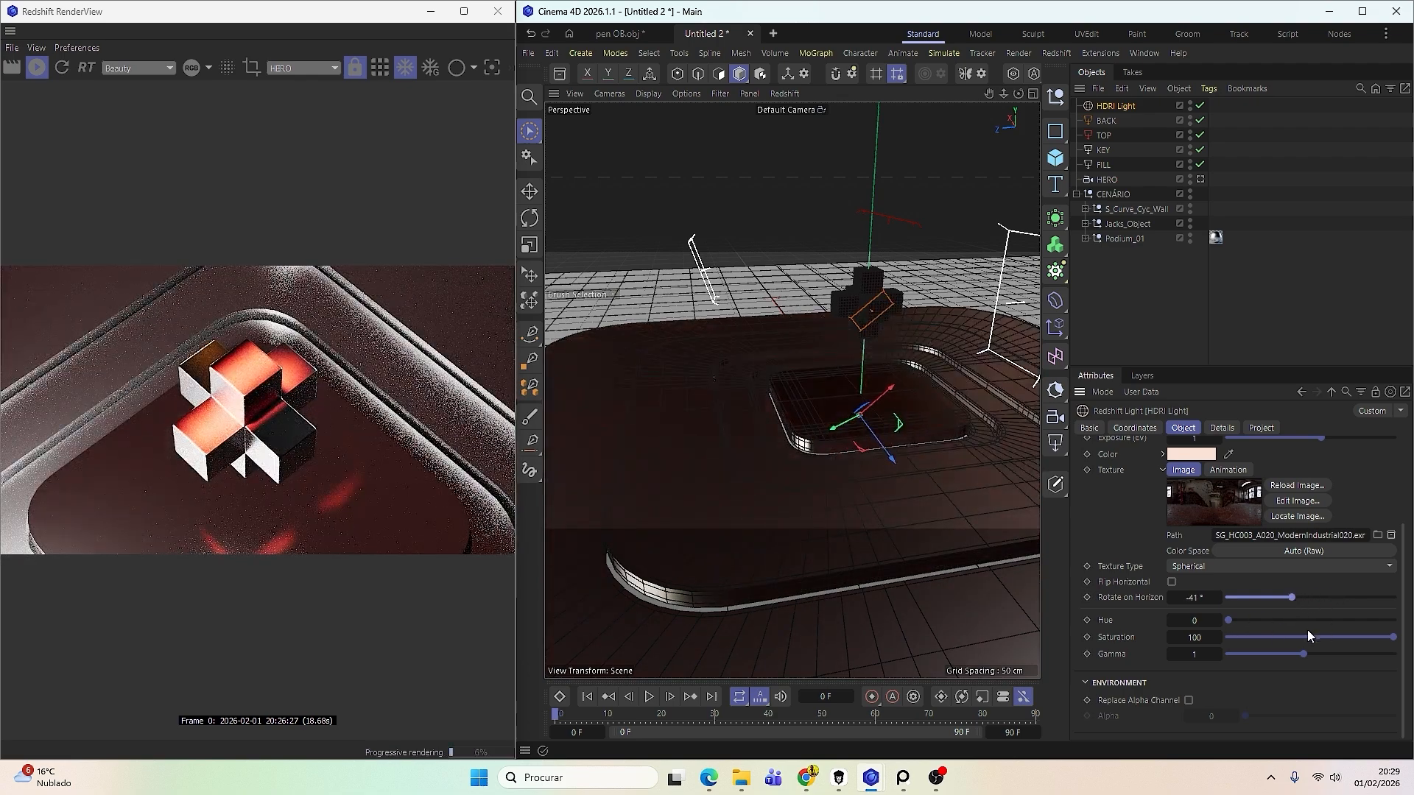
pyautogui.moveTo(1230, 621); pyautogui.dragTo(1321, 611)
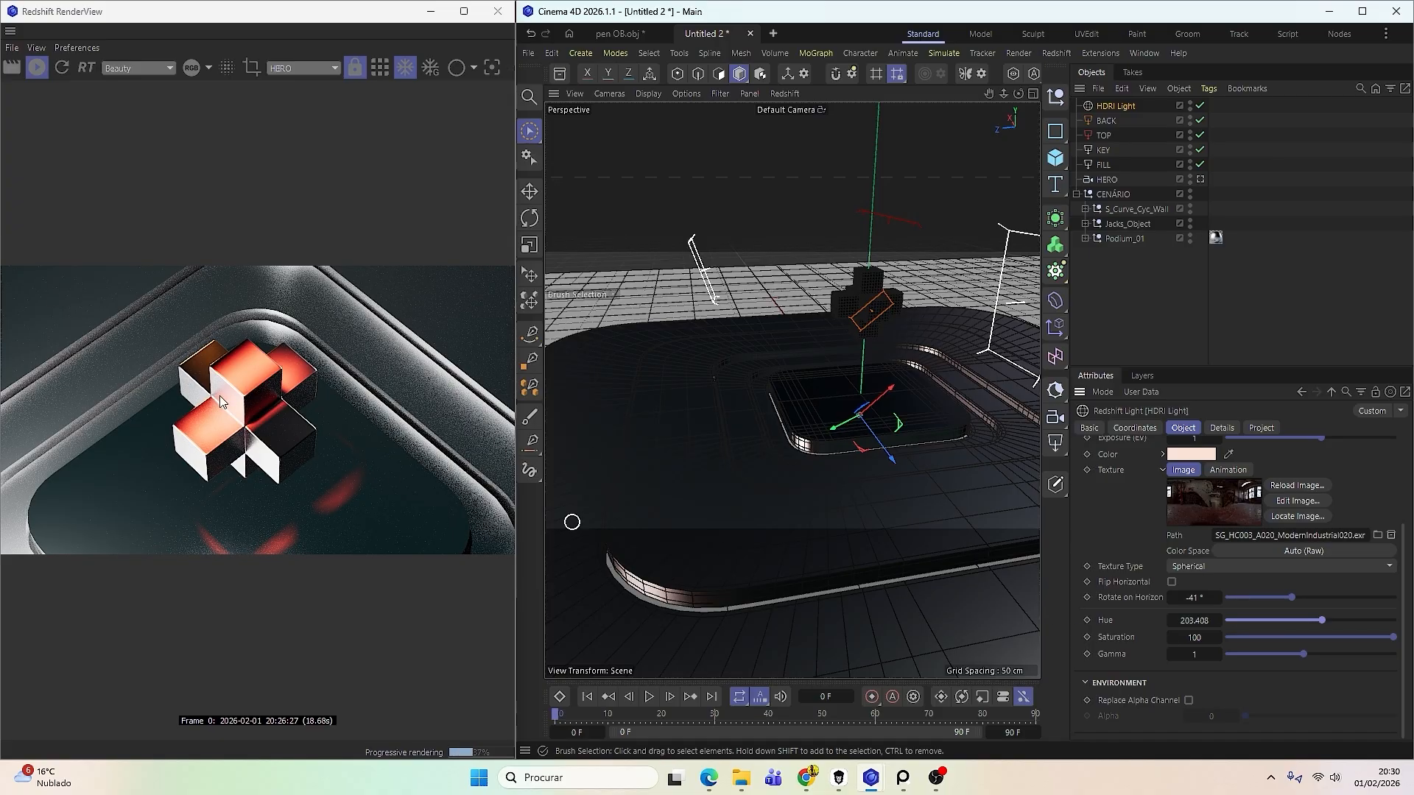
pyautogui.scroll(3, 1164, 547)
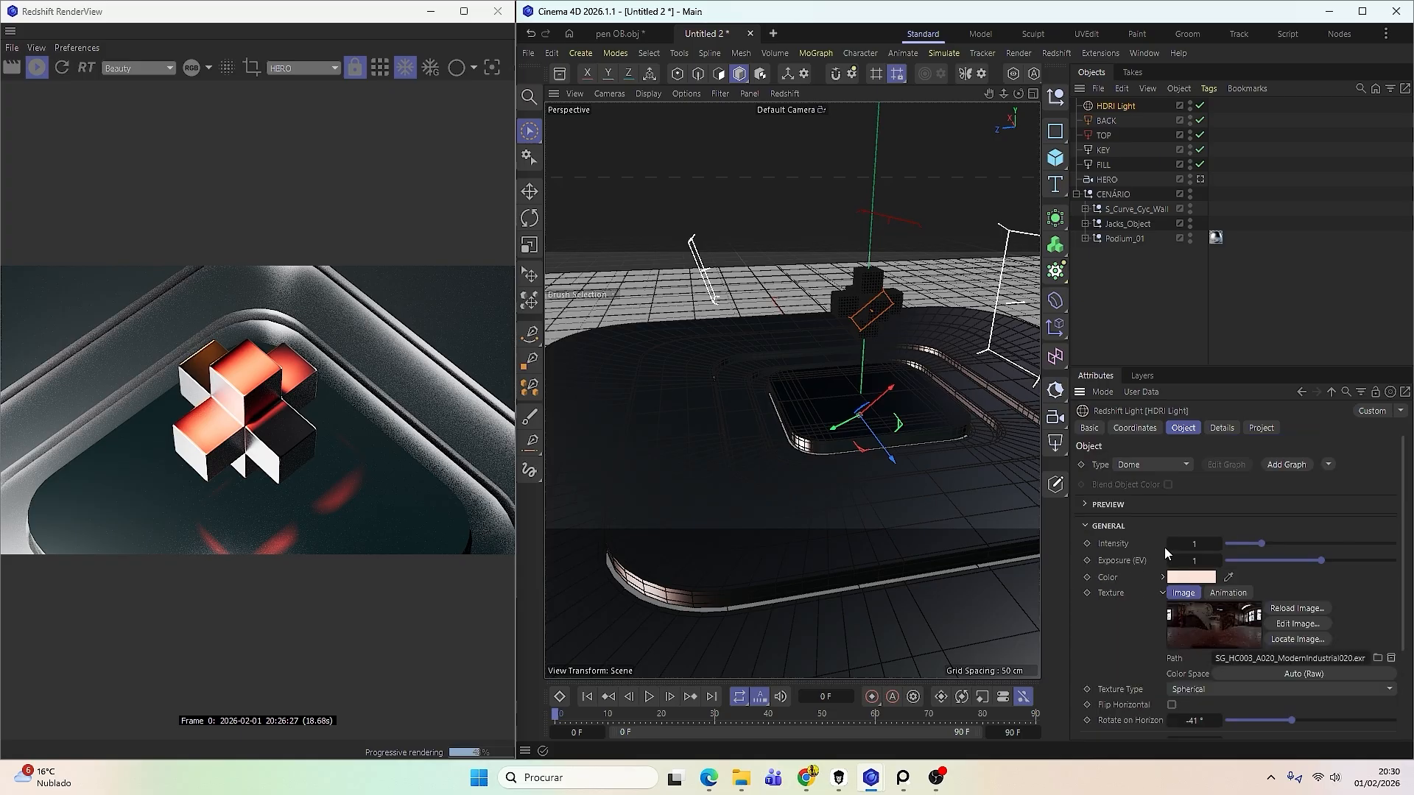
pyautogui.click(1134, 428)
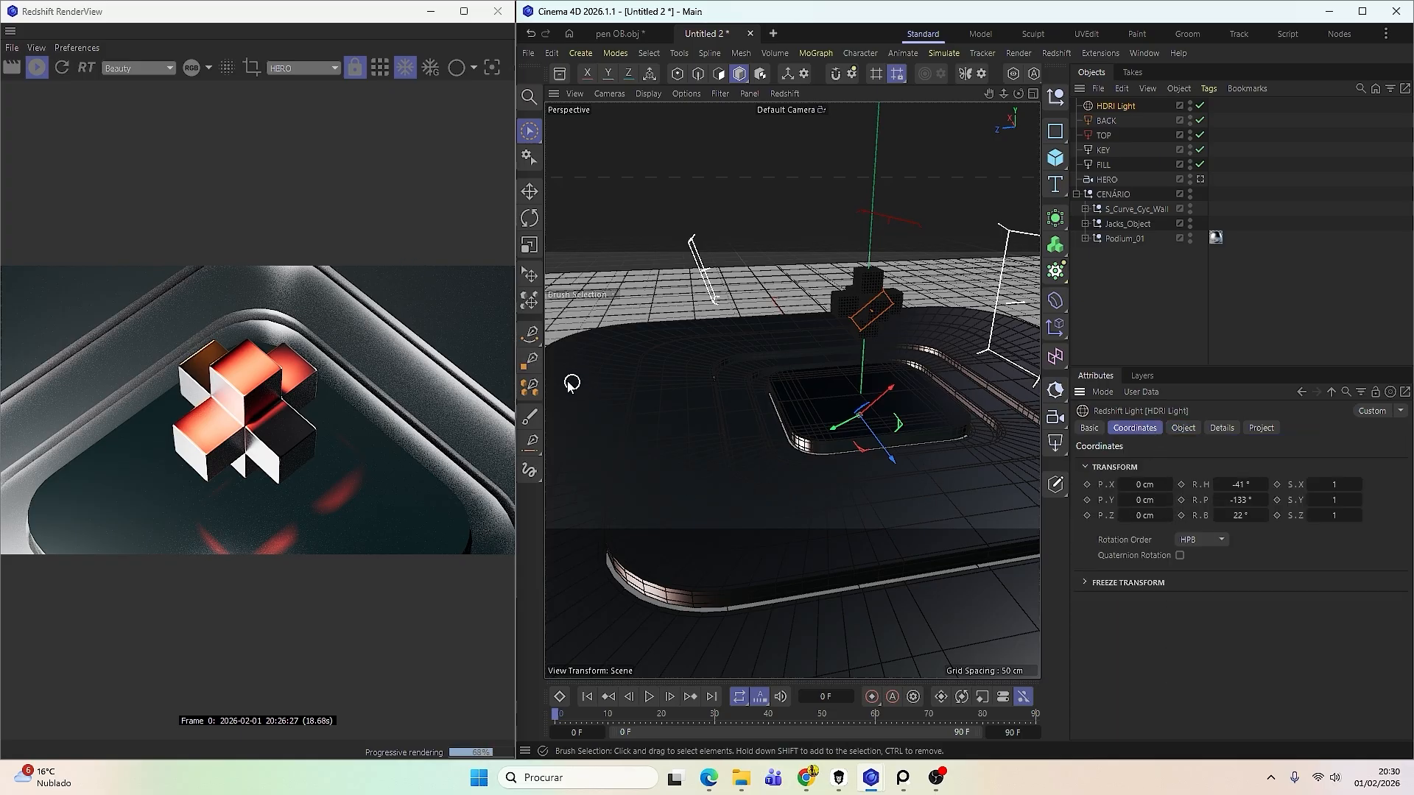
# Enlarge the render preview and set the KEY light's exposure to -2.
pyautogui.moveTo(513, 388); pyautogui.dragTo(733, 357)
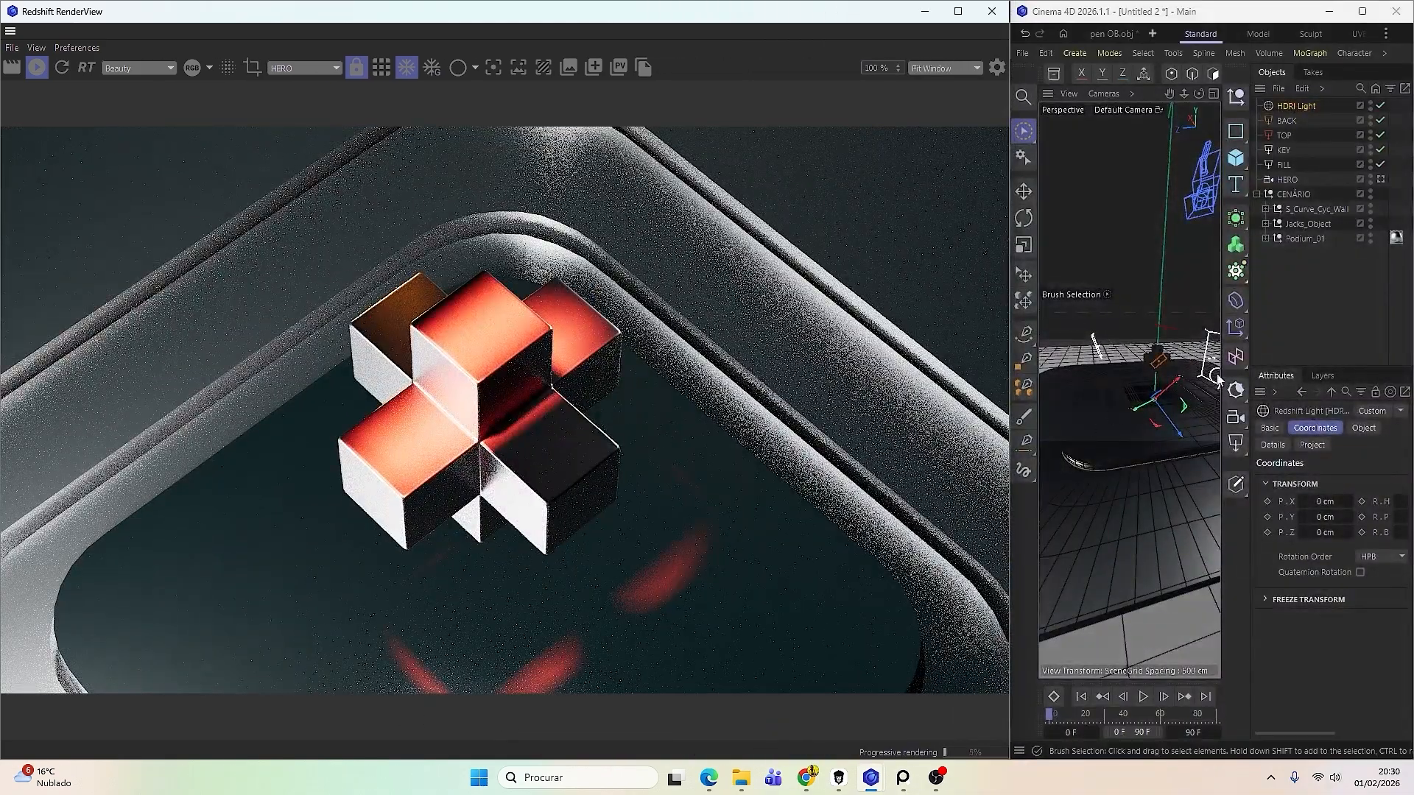
pyautogui.click(1284, 149)
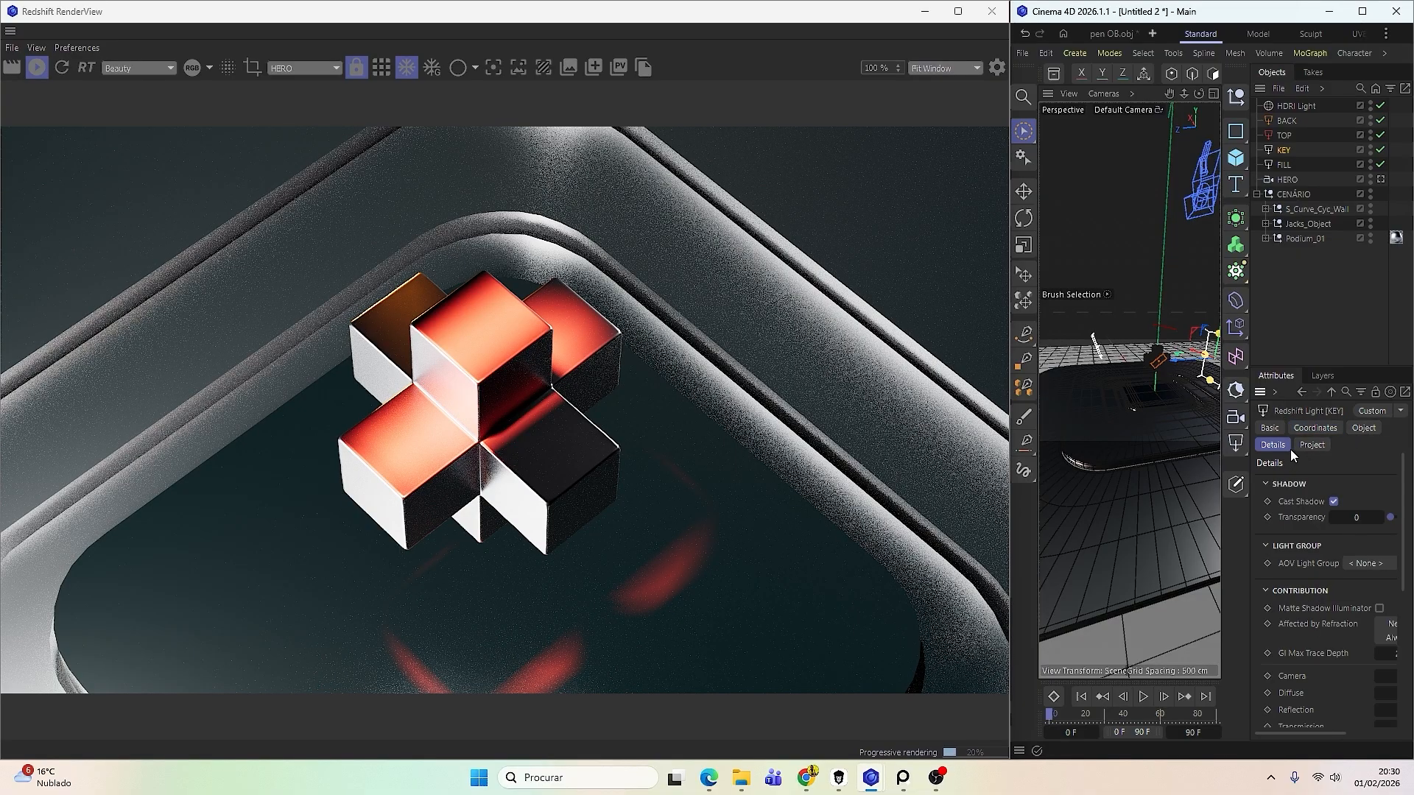
pyautogui.click(1360, 429)
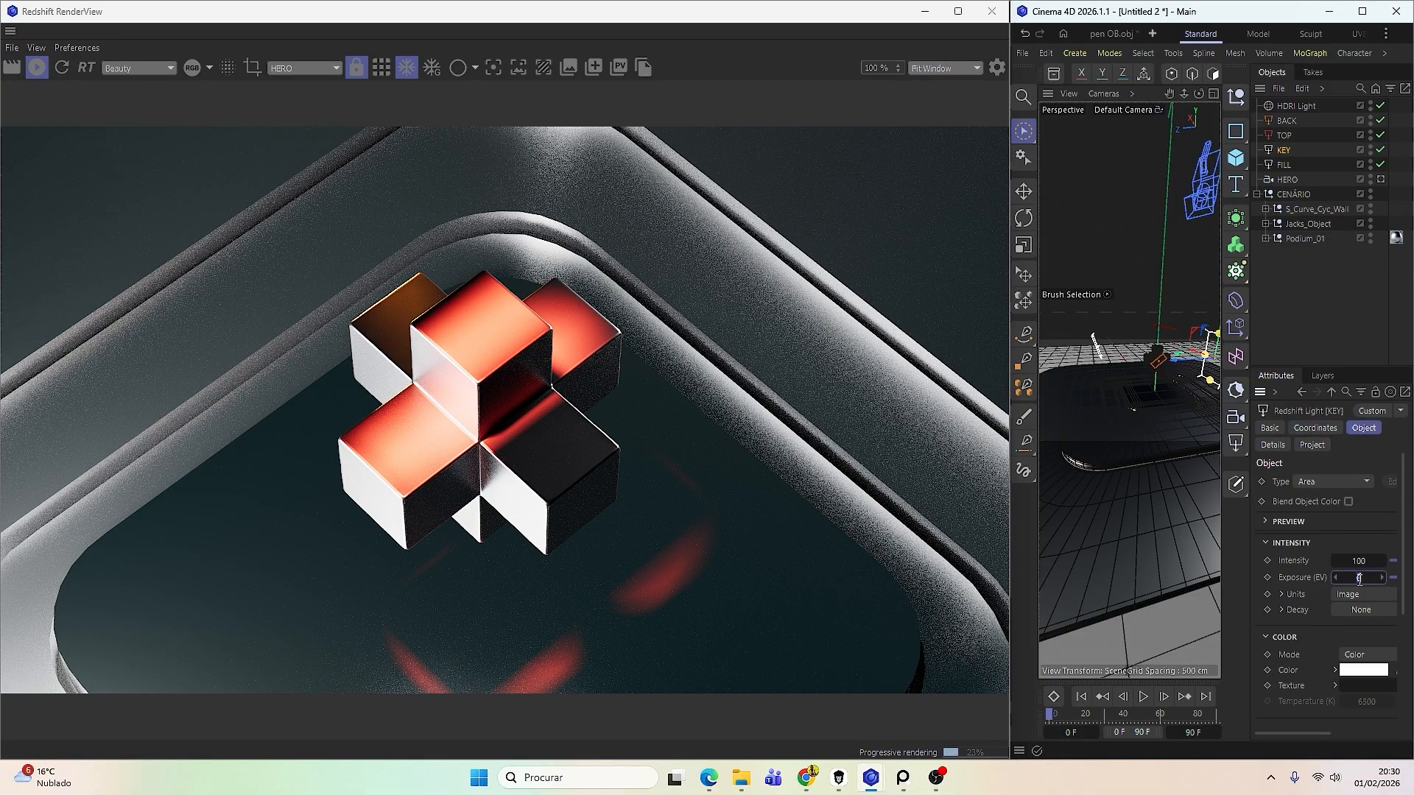
pyautogui.press('Return')
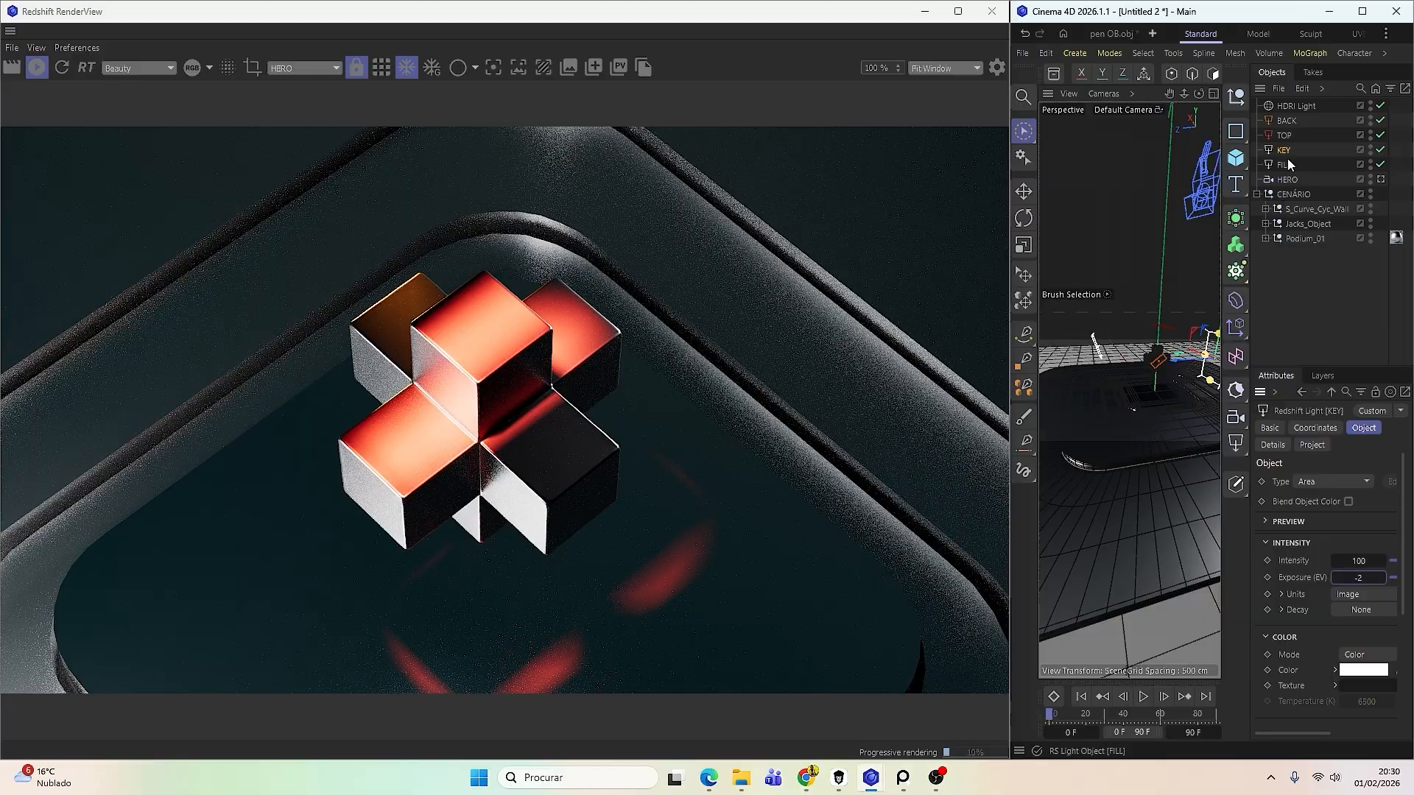
# Try an exposure of 2 on the HDRI light and undo the change.
pyautogui.click(1289, 108)
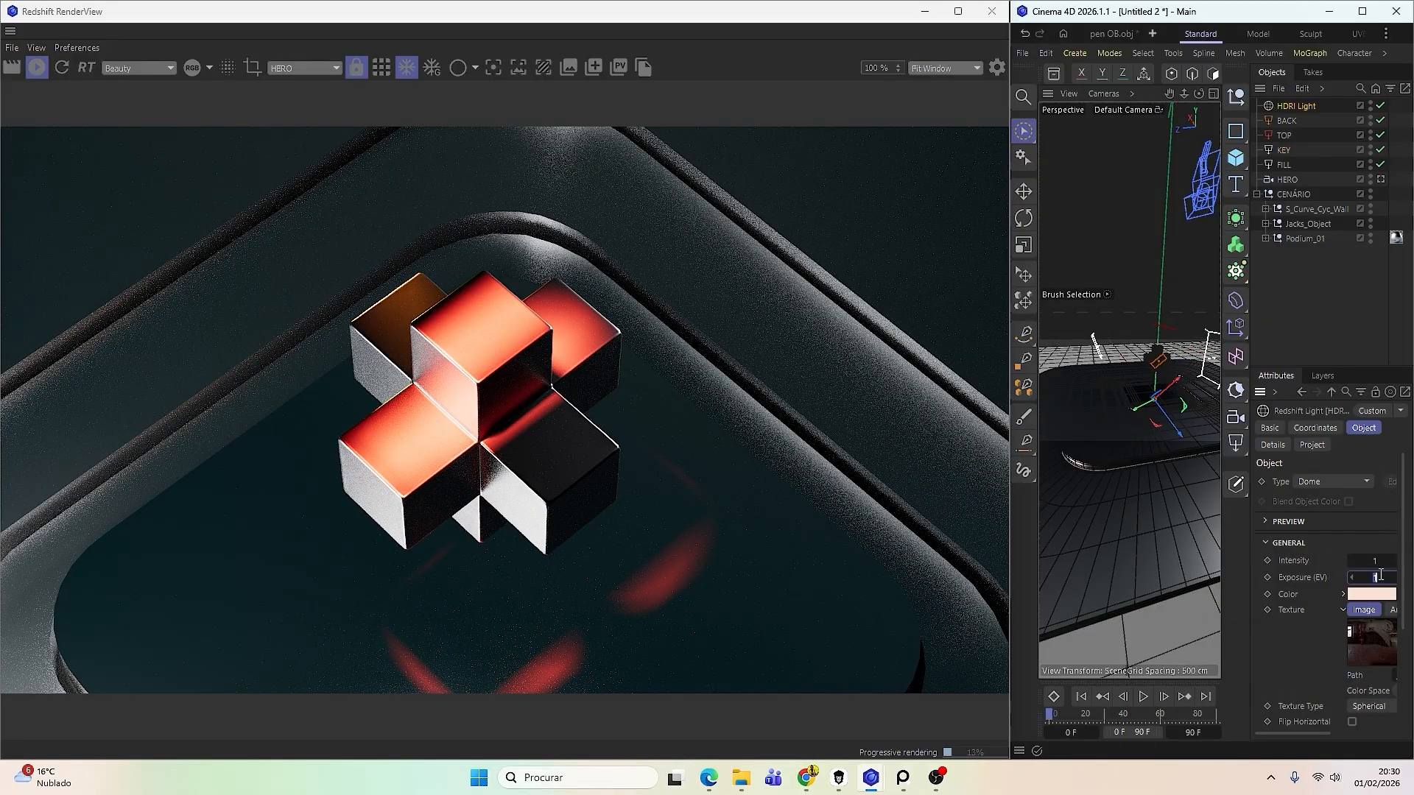
pyautogui.write('2')
pyautogui.press('Return')
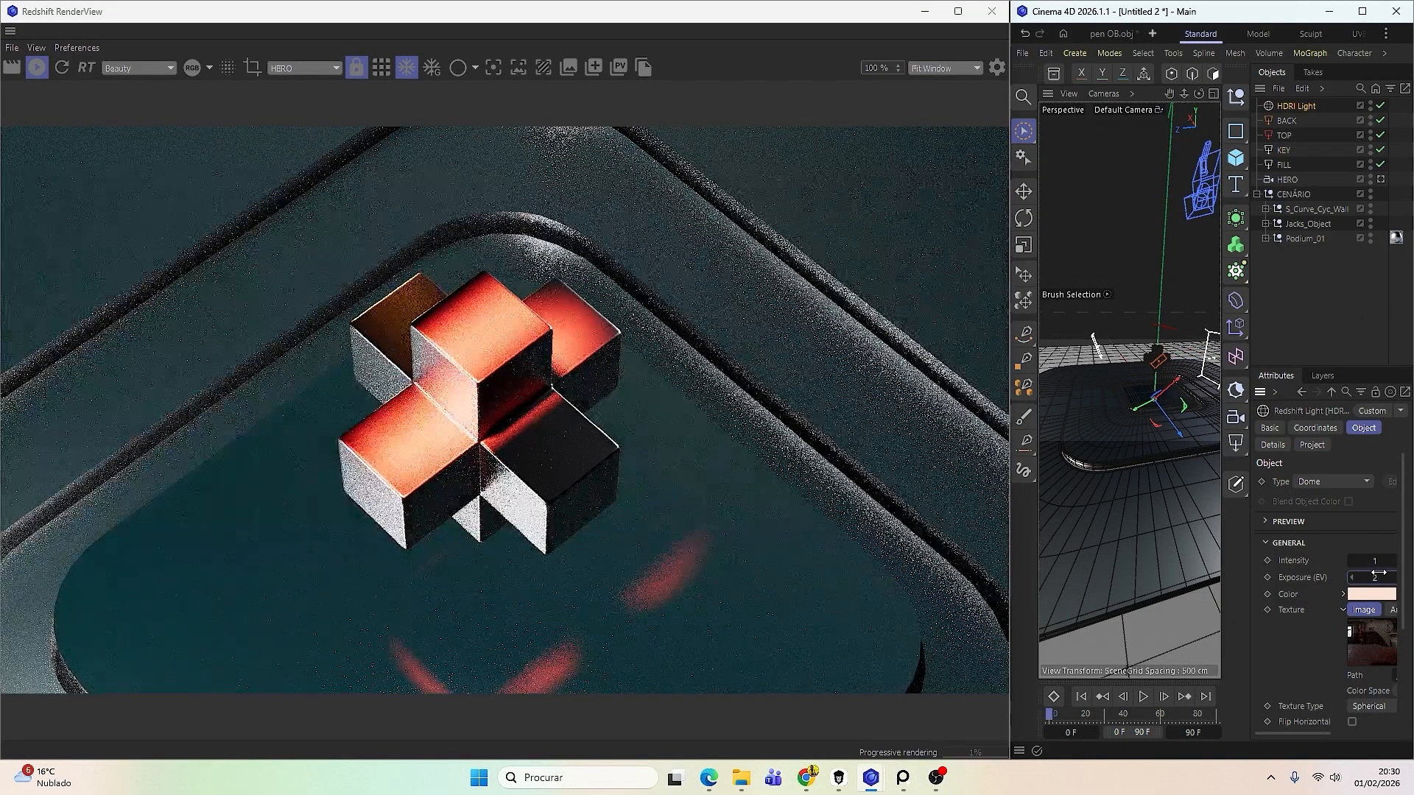
pyautogui.hotkey('ctrl', 'z')
pyautogui.doubleClick(1374, 564)
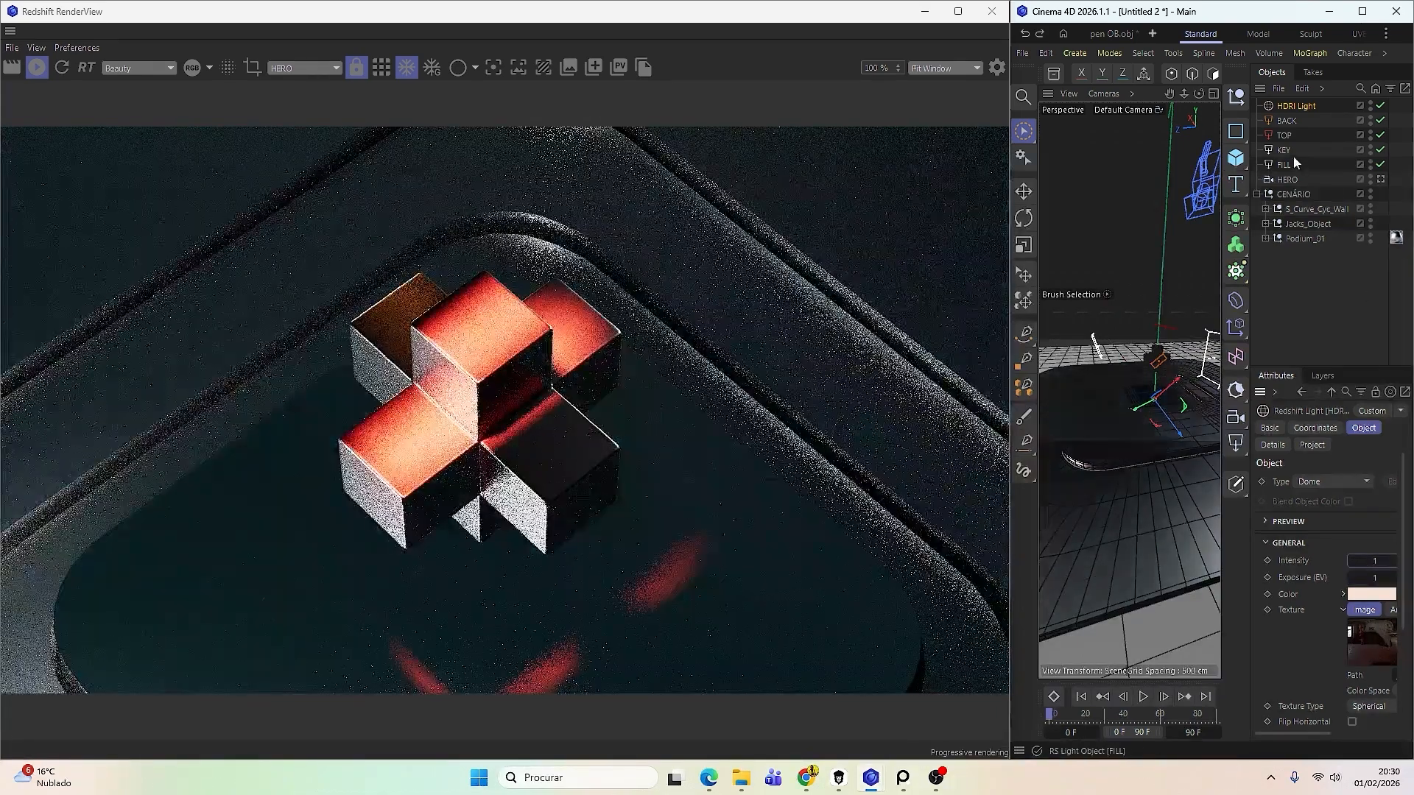
# Set the KEY light's exposure to -1.
pyautogui.click(1289, 152)
pyautogui.doubleClick(1359, 577)
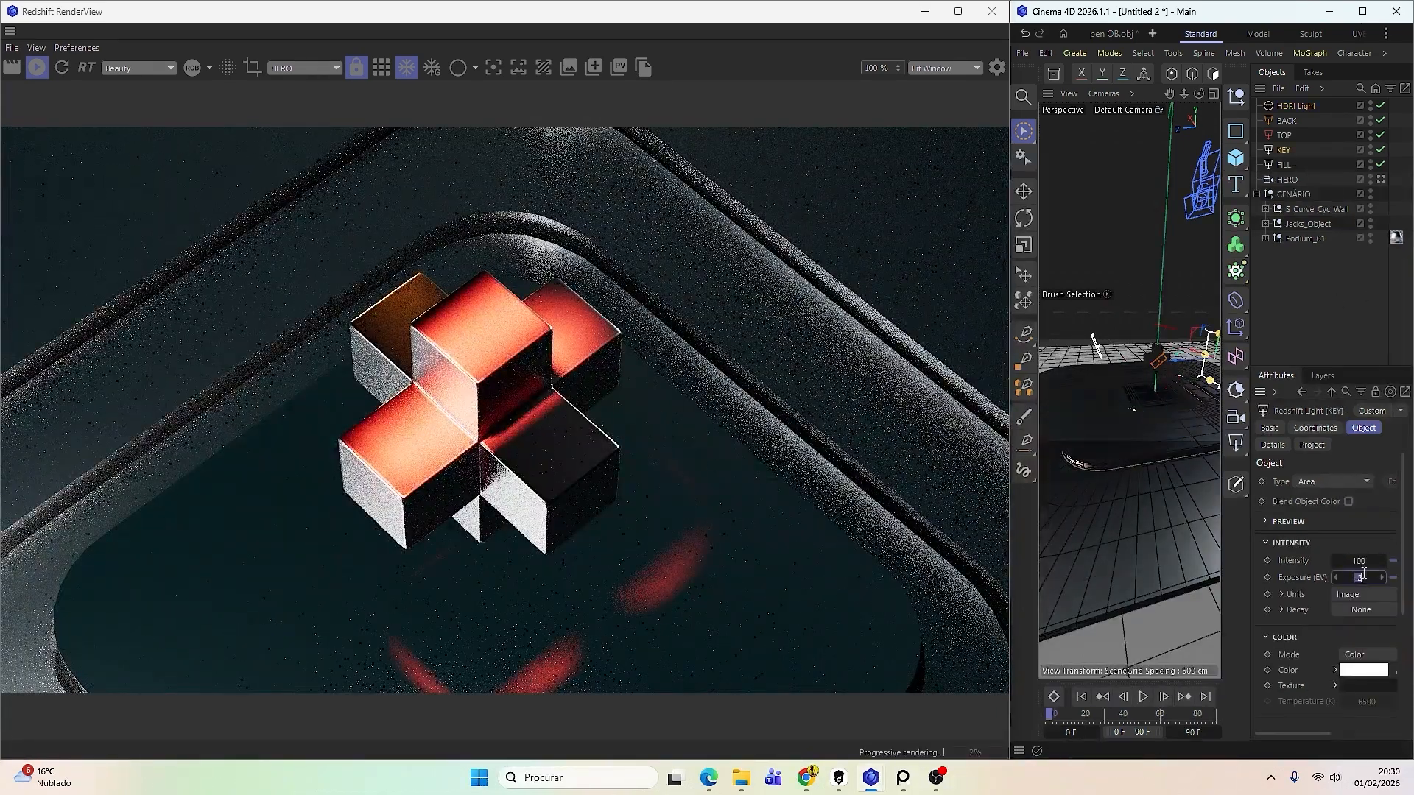
pyautogui.write('-1')
pyautogui.press('Return')
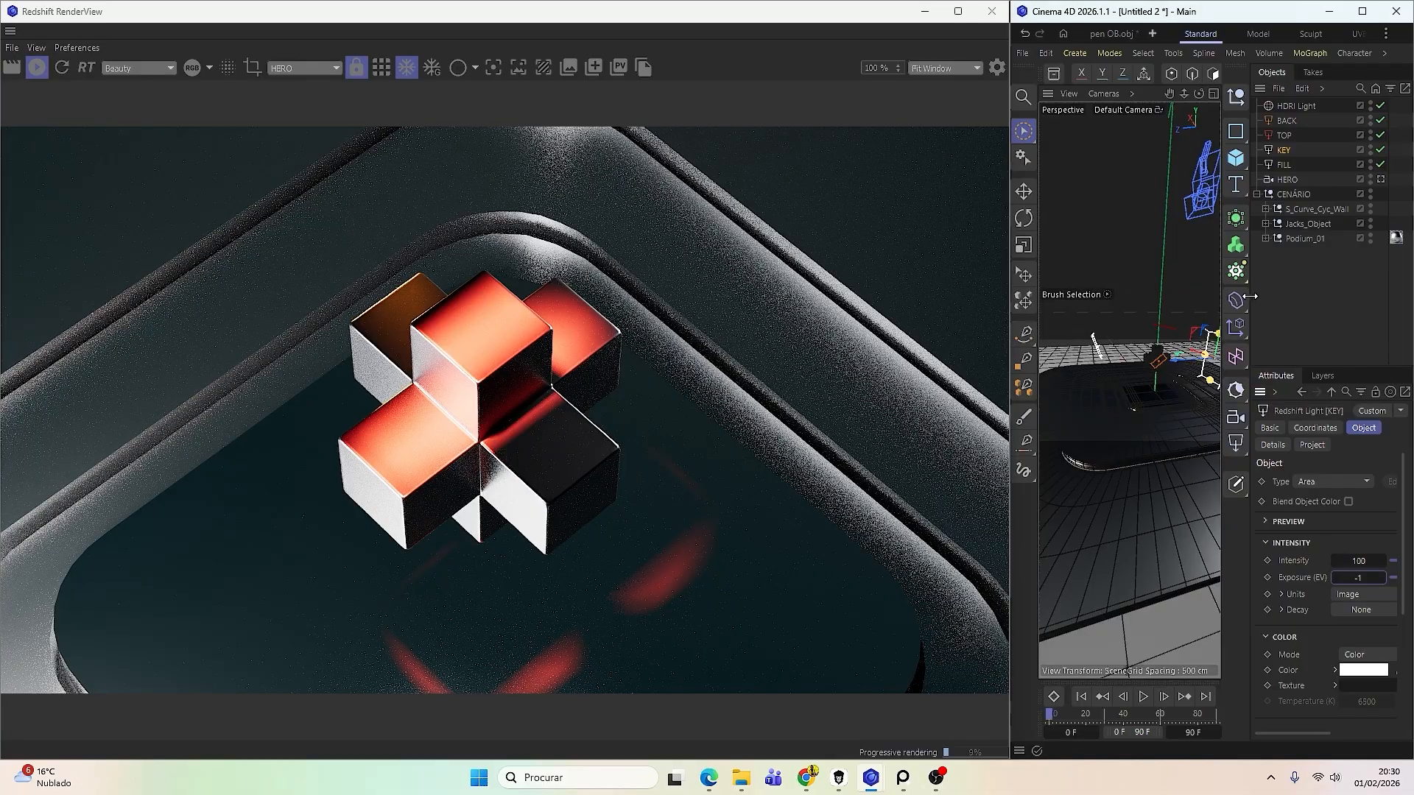
# Look through the HERO camera and select it, making more room for the viewport and the camera's properties.
pyautogui.click(1380, 179)
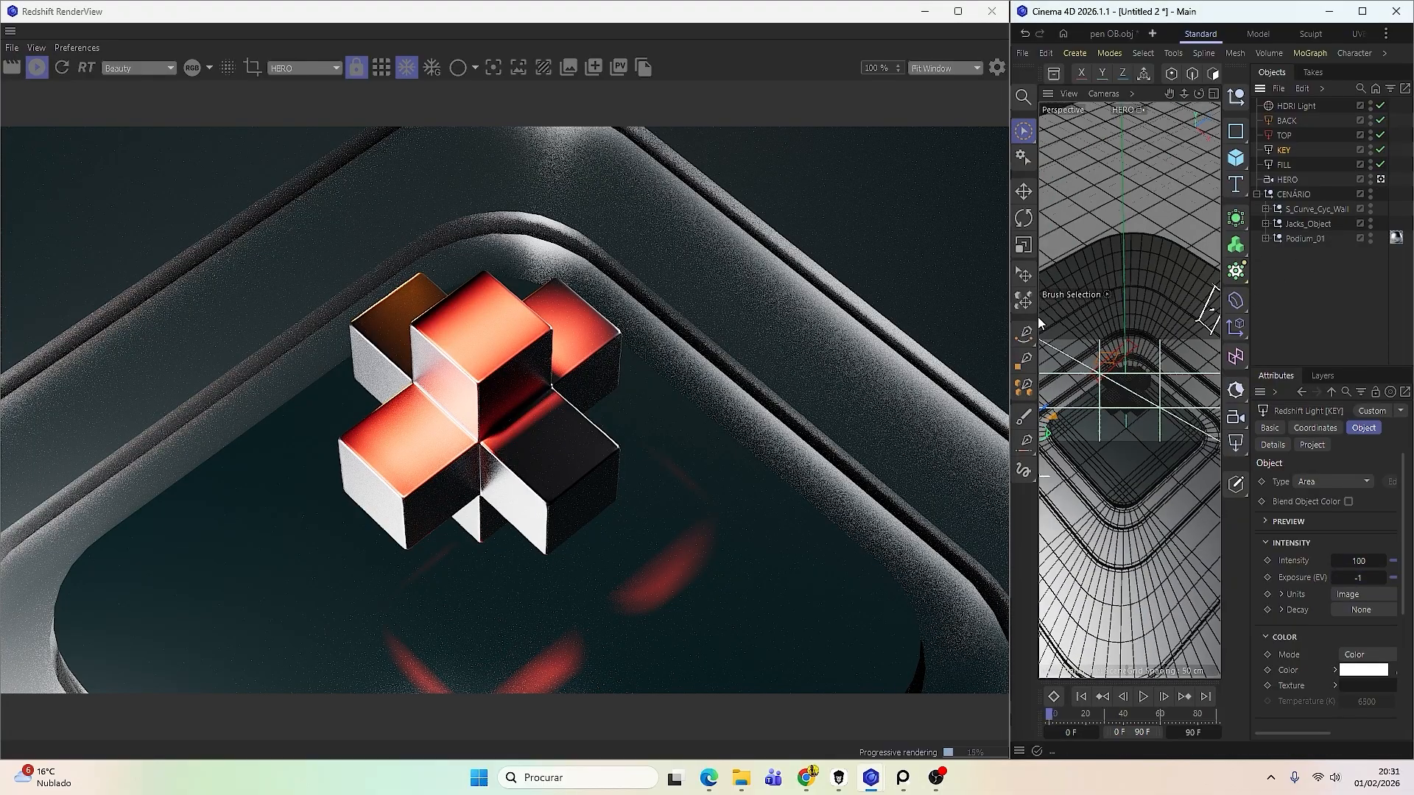
pyautogui.moveTo(1010, 322); pyautogui.dragTo(772, 357)
pyautogui.click(1287, 179)
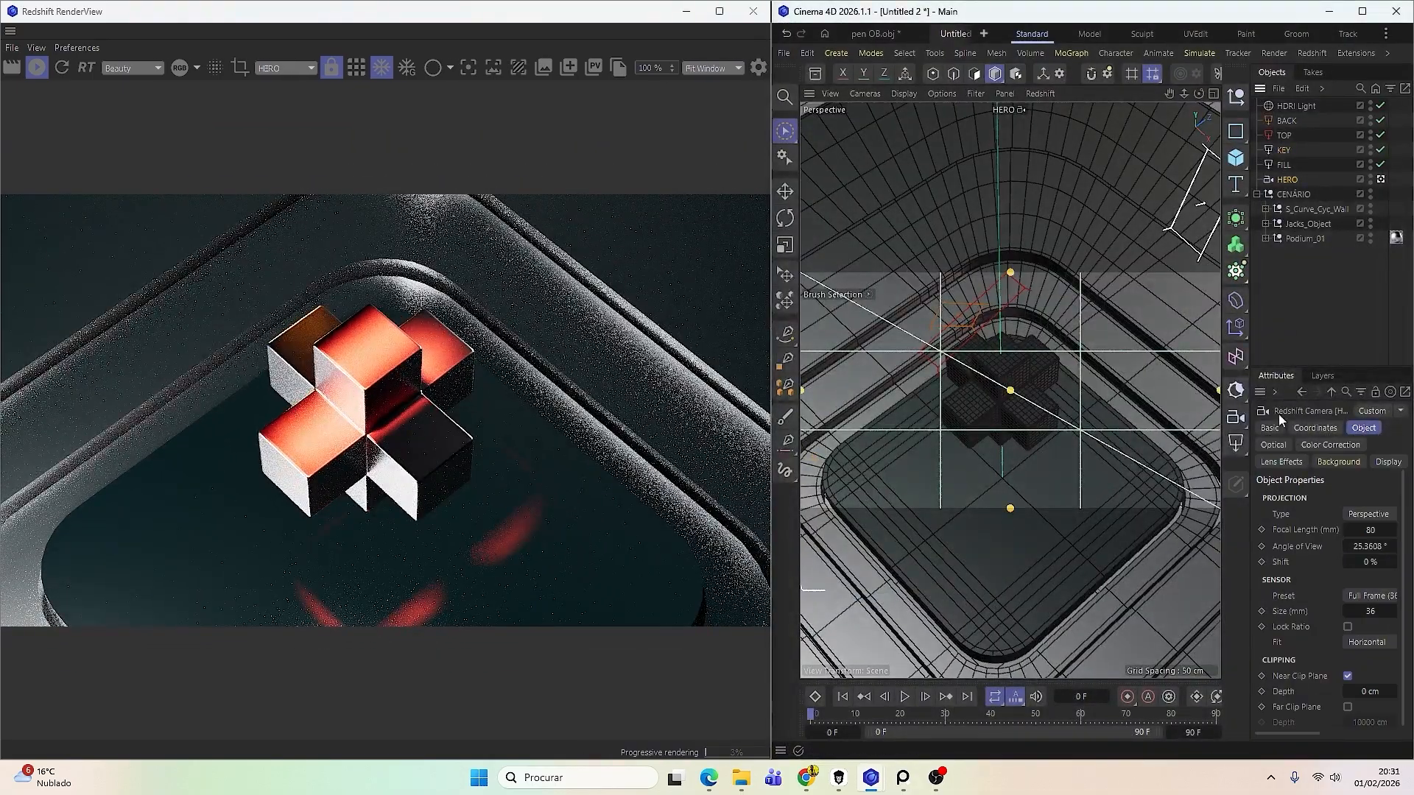
pyautogui.moveTo(1250, 363); pyautogui.dragTo(1013, 364)
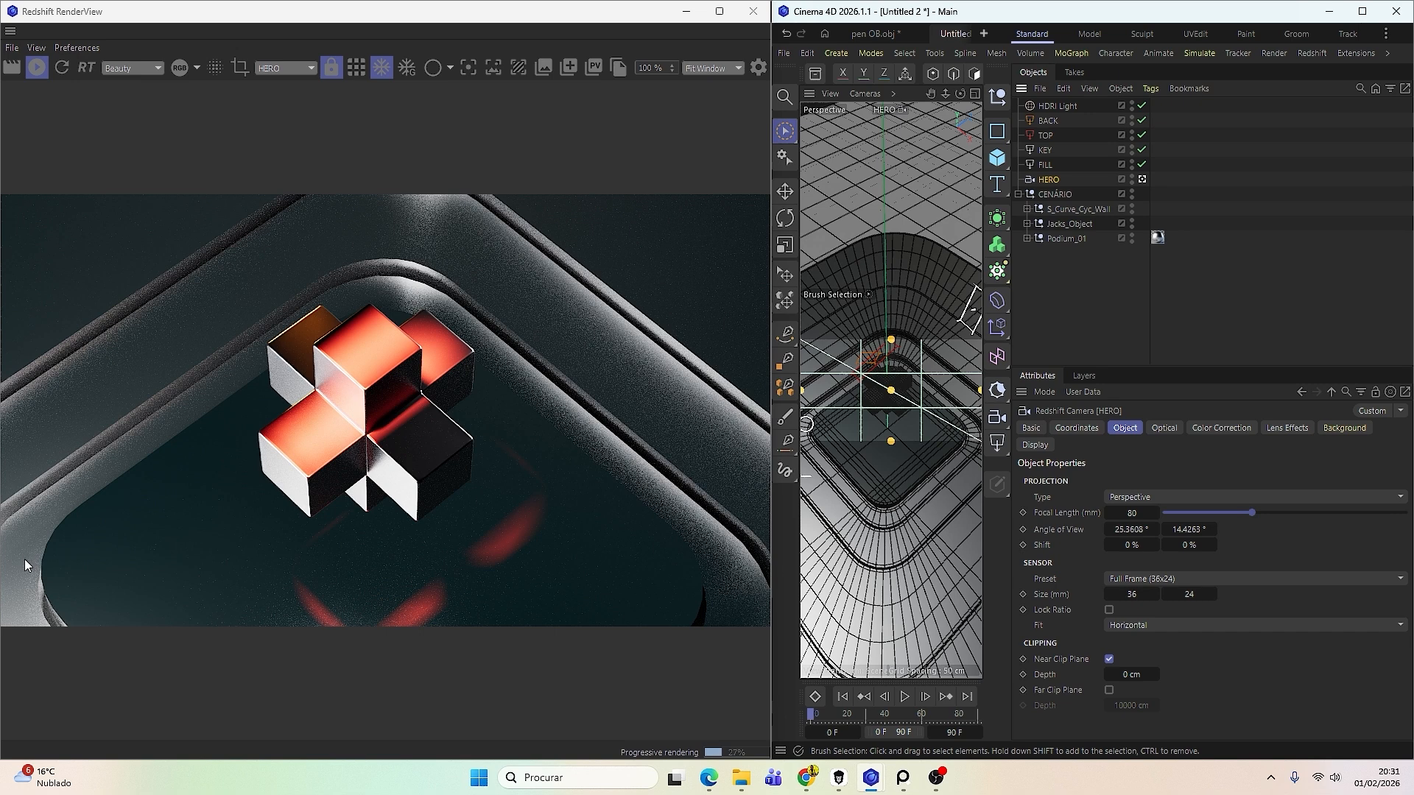
# Duplicate the podium's central plate Podium_01_P01 and scale the raised copy down to form a smaller inner plate.
pyautogui.keyDown('shift'); pyautogui.click(868, 434); pyautogui.keyUp('shift')
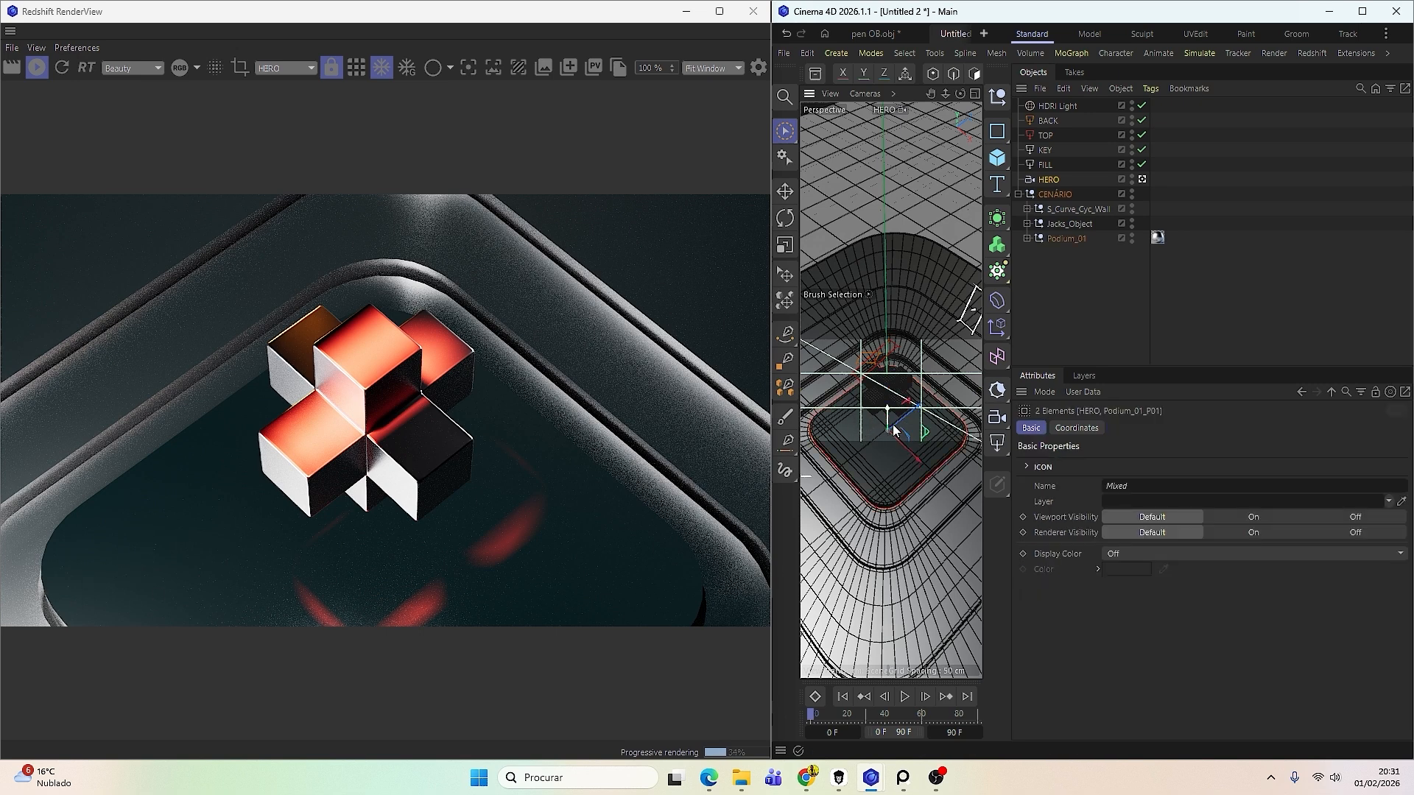
pyautogui.click(1027, 238)
pyautogui.click(1074, 254)
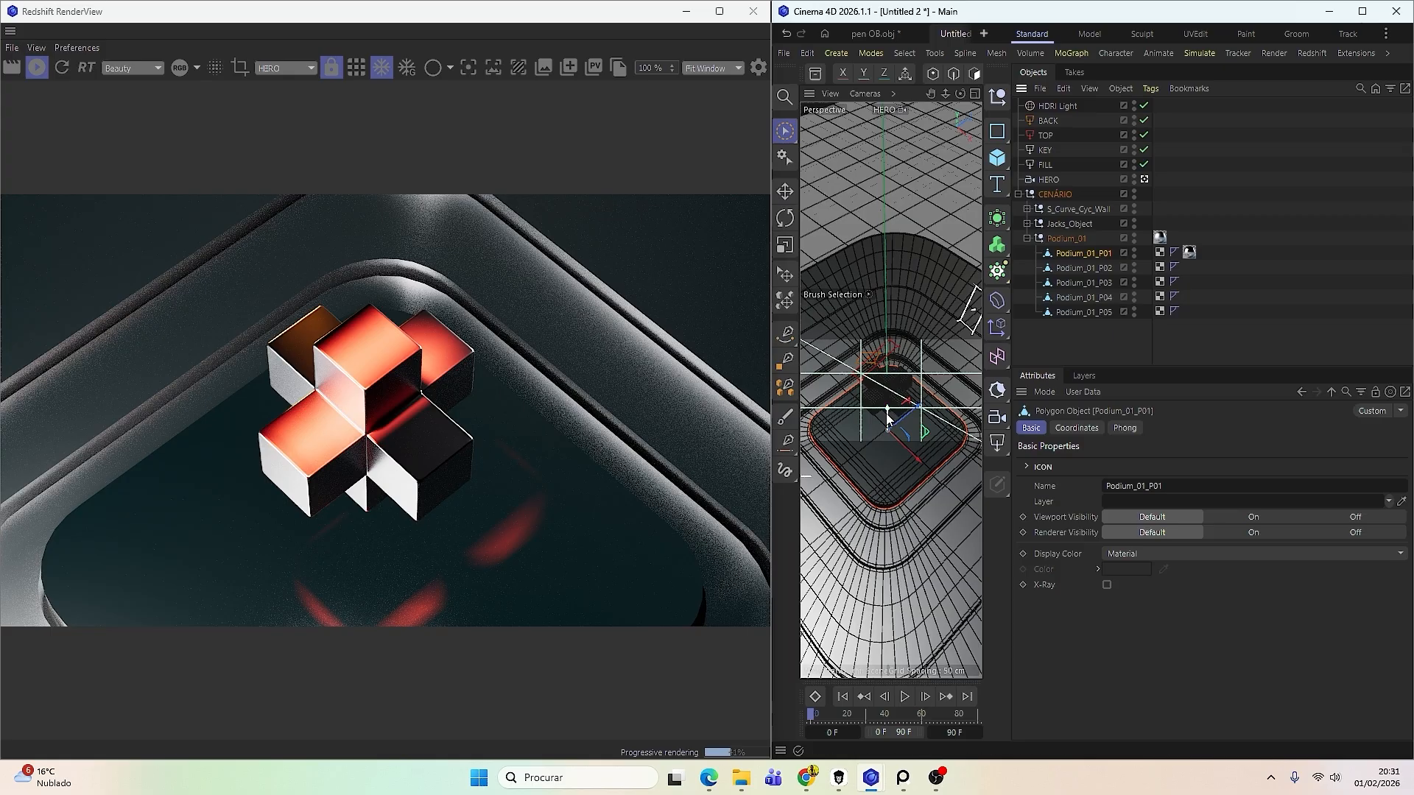
pyautogui.moveTo(888, 416)
pyautogui.mouseDown()
pyautogui.moveTo(888, 397)
pyautogui.moveTo(853, 464)
pyautogui.moveTo(718, 524)
pyautogui.mouseUp()
pyautogui.press('t')
pyautogui.press('space')
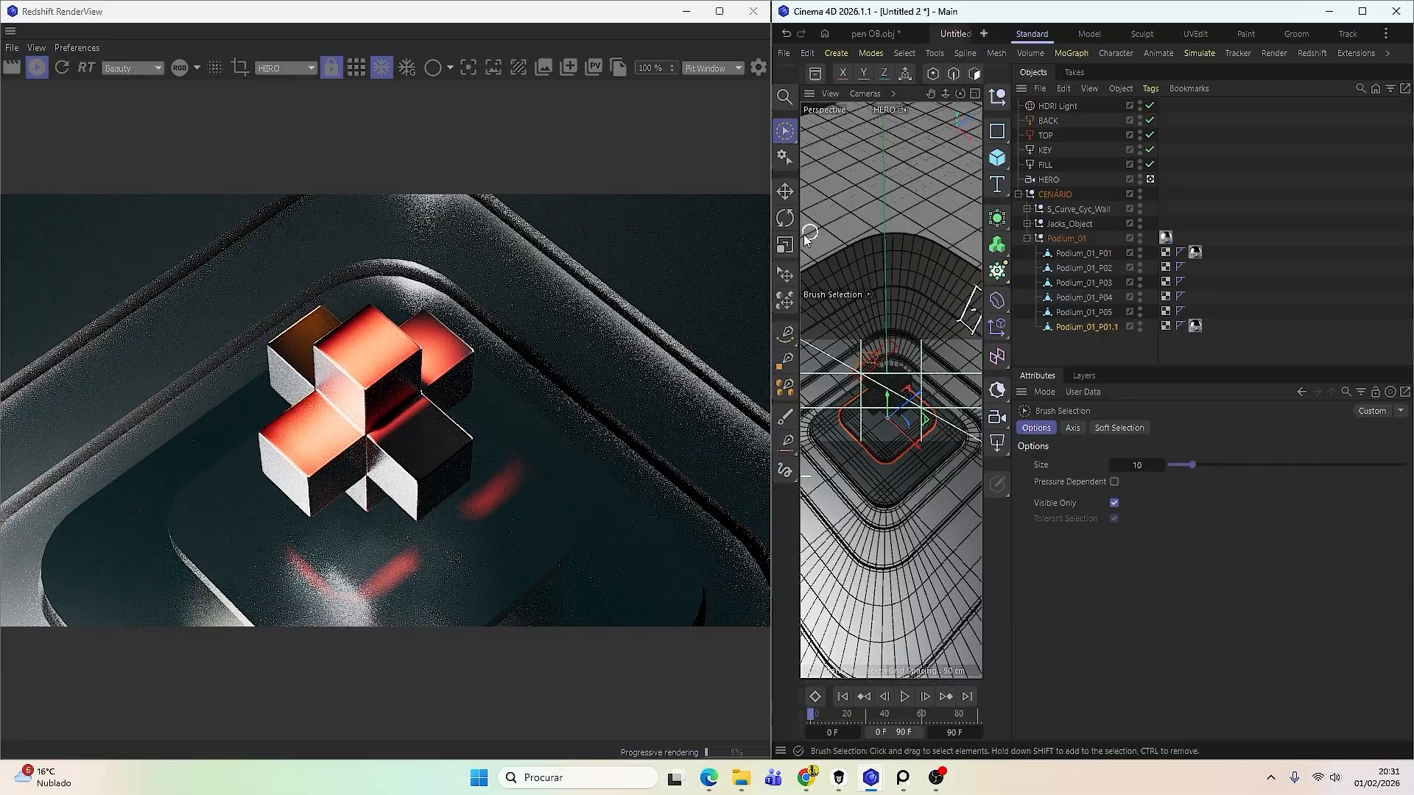
# Make room for the material library, try applying C Aluminum to the smaller plate and select the plate's material tag.
pyautogui.moveTo(773, 264)
pyautogui.moveTo(773, 263); pyautogui.dragTo(558, 265)
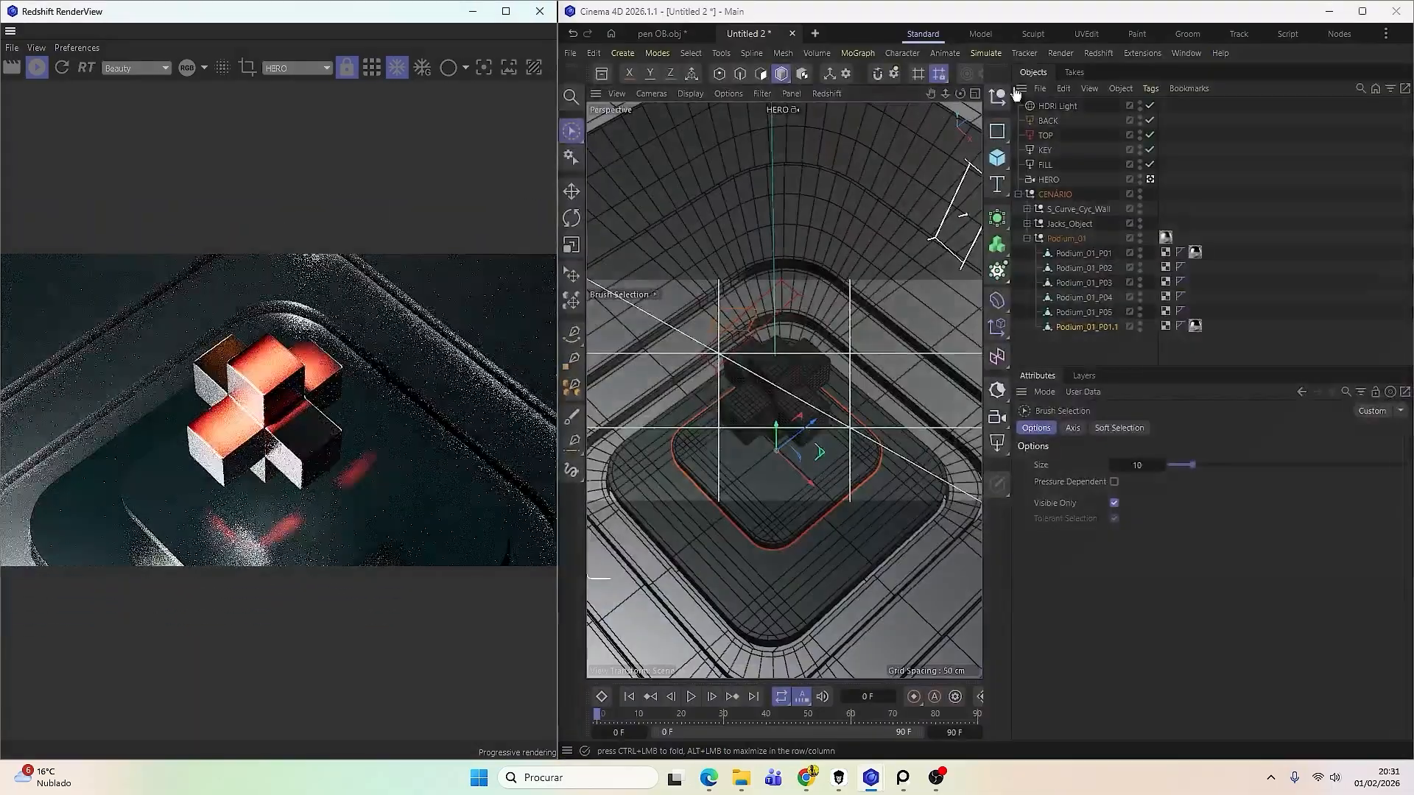
pyautogui.moveTo(1013, 140); pyautogui.dragTo(1246, 126)
pyautogui.click(1203, 76)
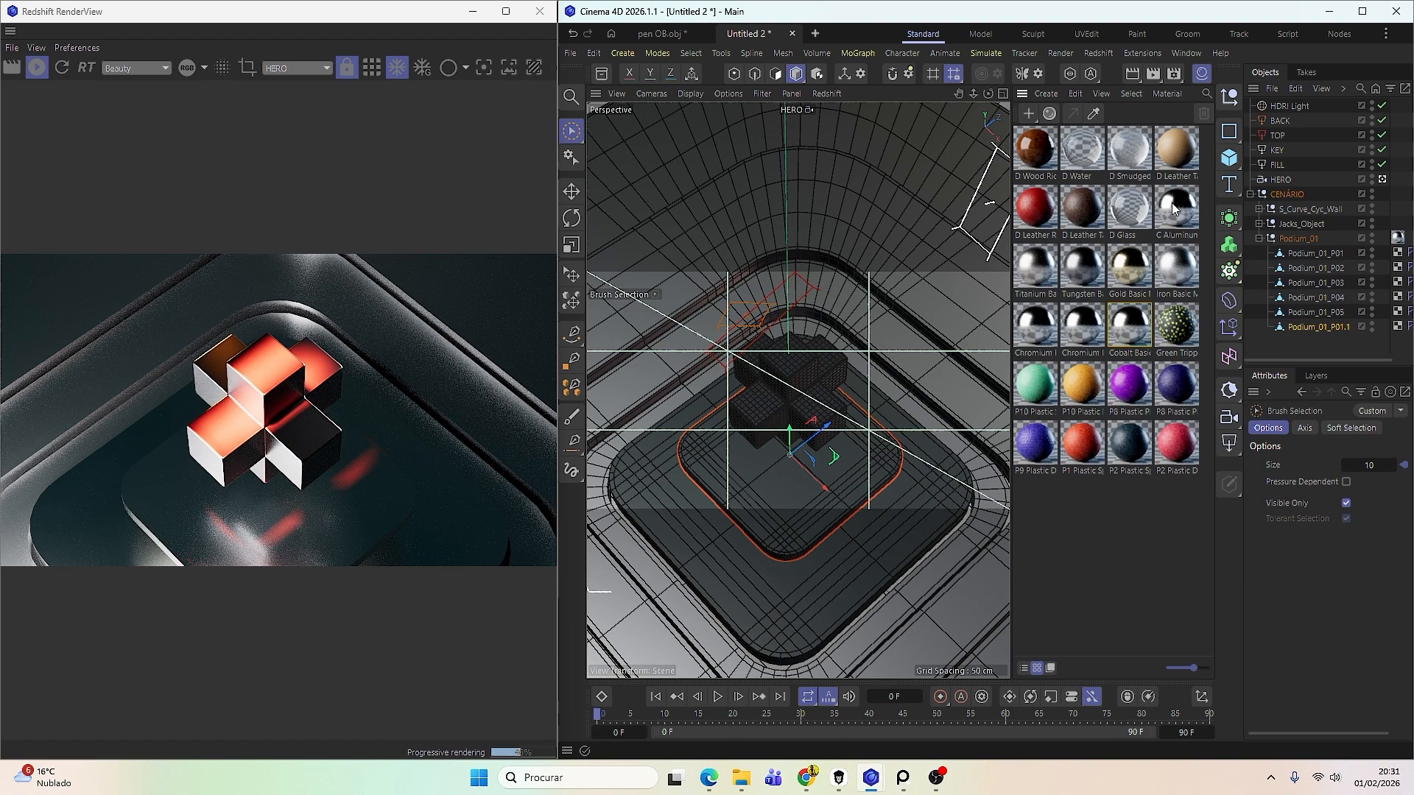
pyautogui.moveTo(1173, 210); pyautogui.dragTo(801, 488)
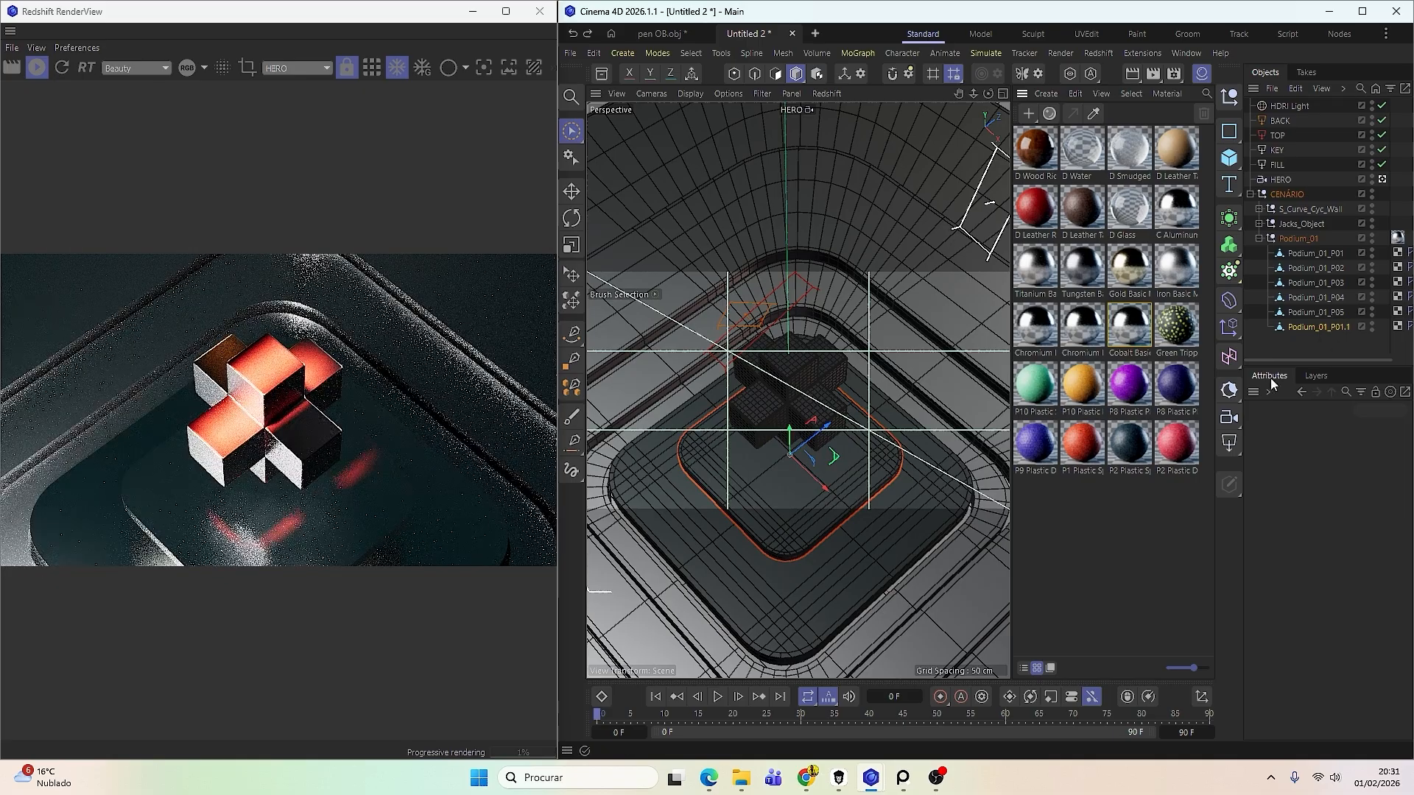
pyautogui.moveTo(1311, 360); pyautogui.dragTo(1381, 360)
pyautogui.click(1406, 327)
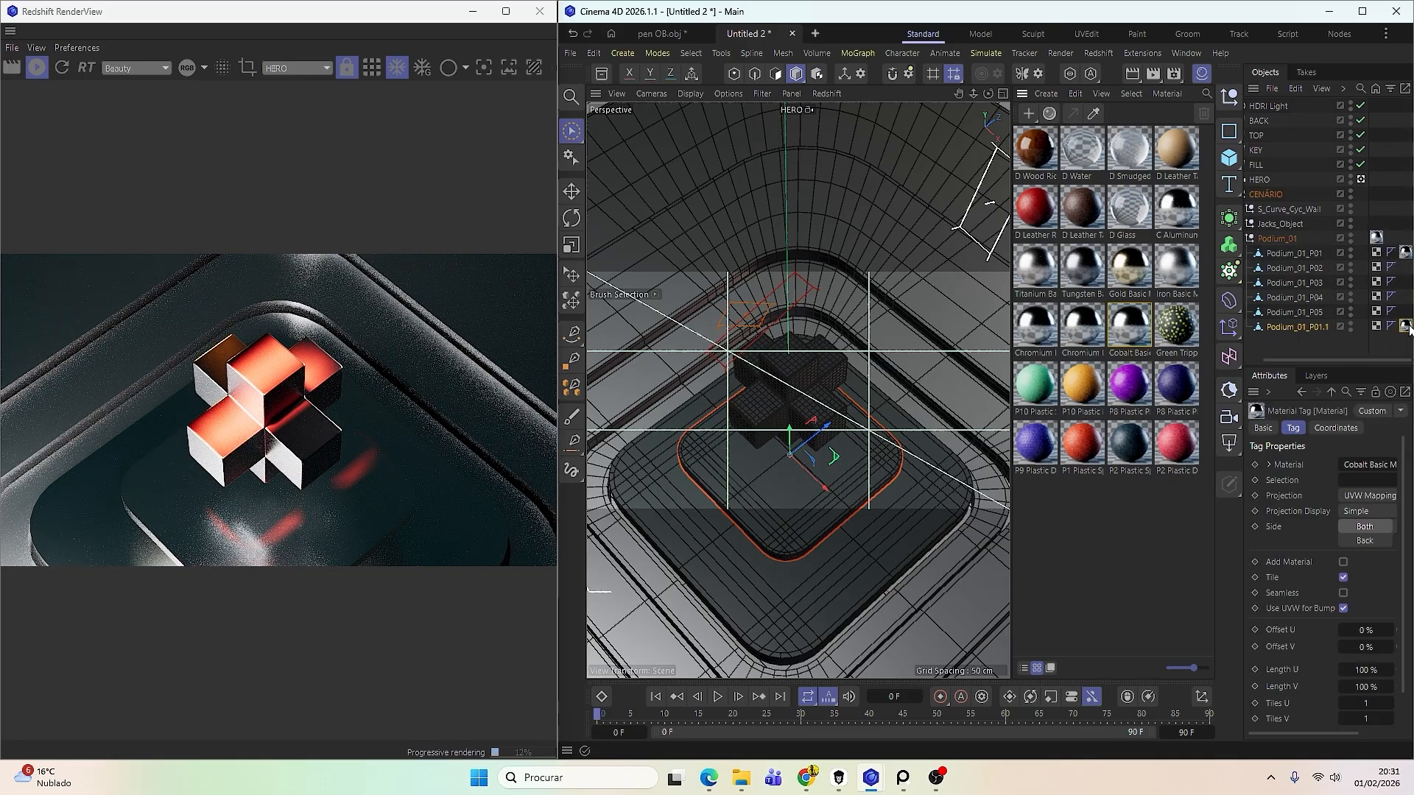
# Try the Gold Basic, Iron Basic and C Aluminum materials on the smaller plate, and assign Titanium Basic to it.
pyautogui.moveTo(1409, 330); pyautogui.dragTo(1407, 329)
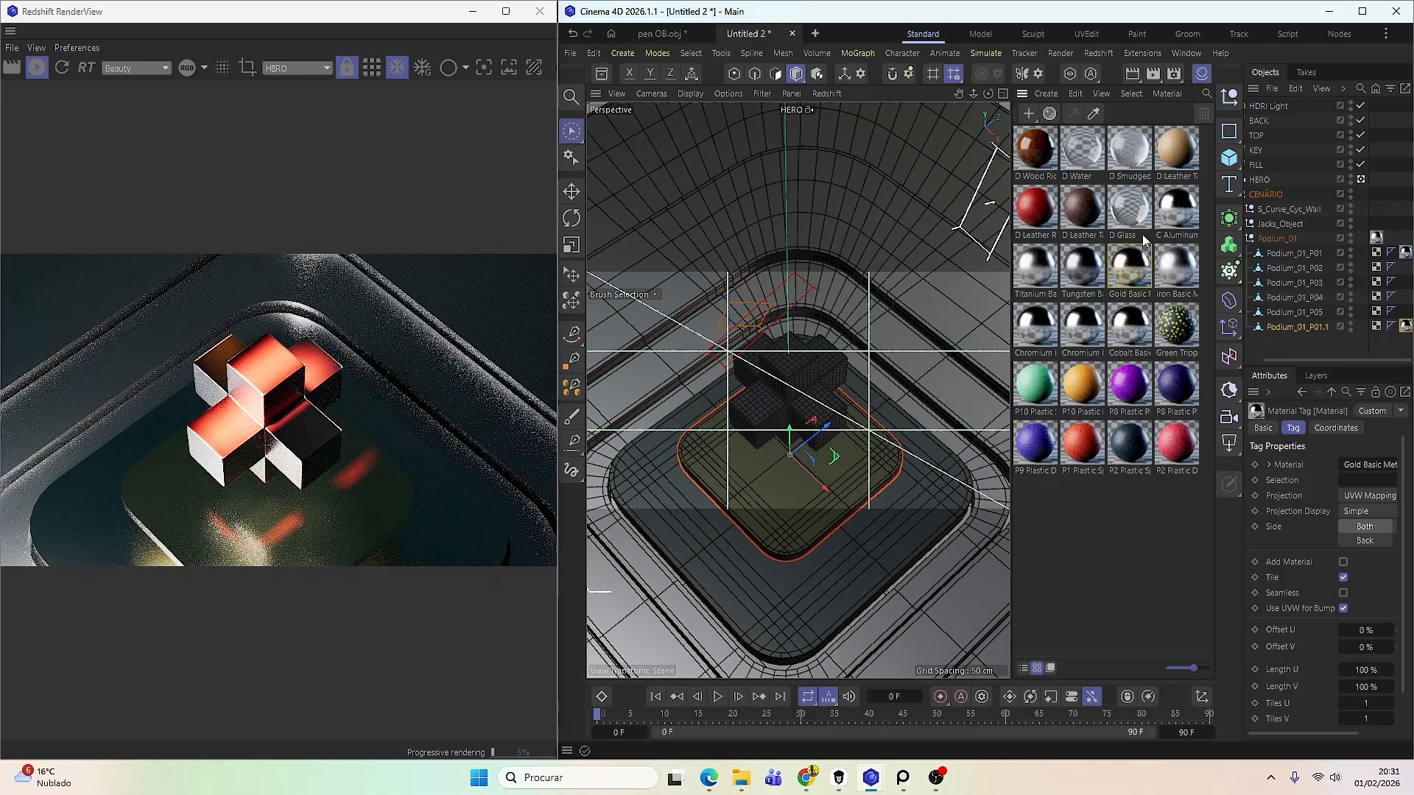
pyautogui.moveTo(1408, 326); pyautogui.dragTo(1408, 328)
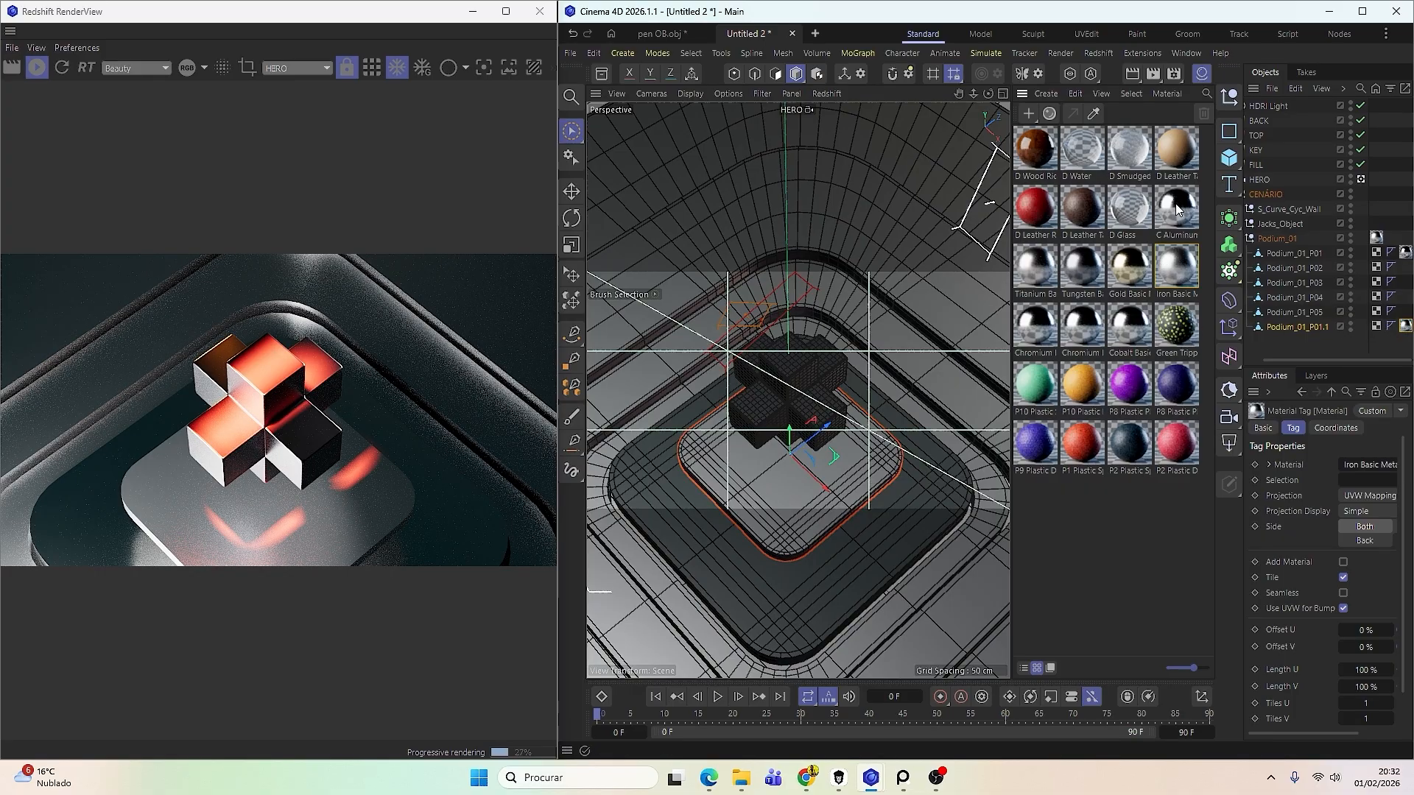
pyautogui.moveTo(1406, 332); pyautogui.dragTo(1405, 329)
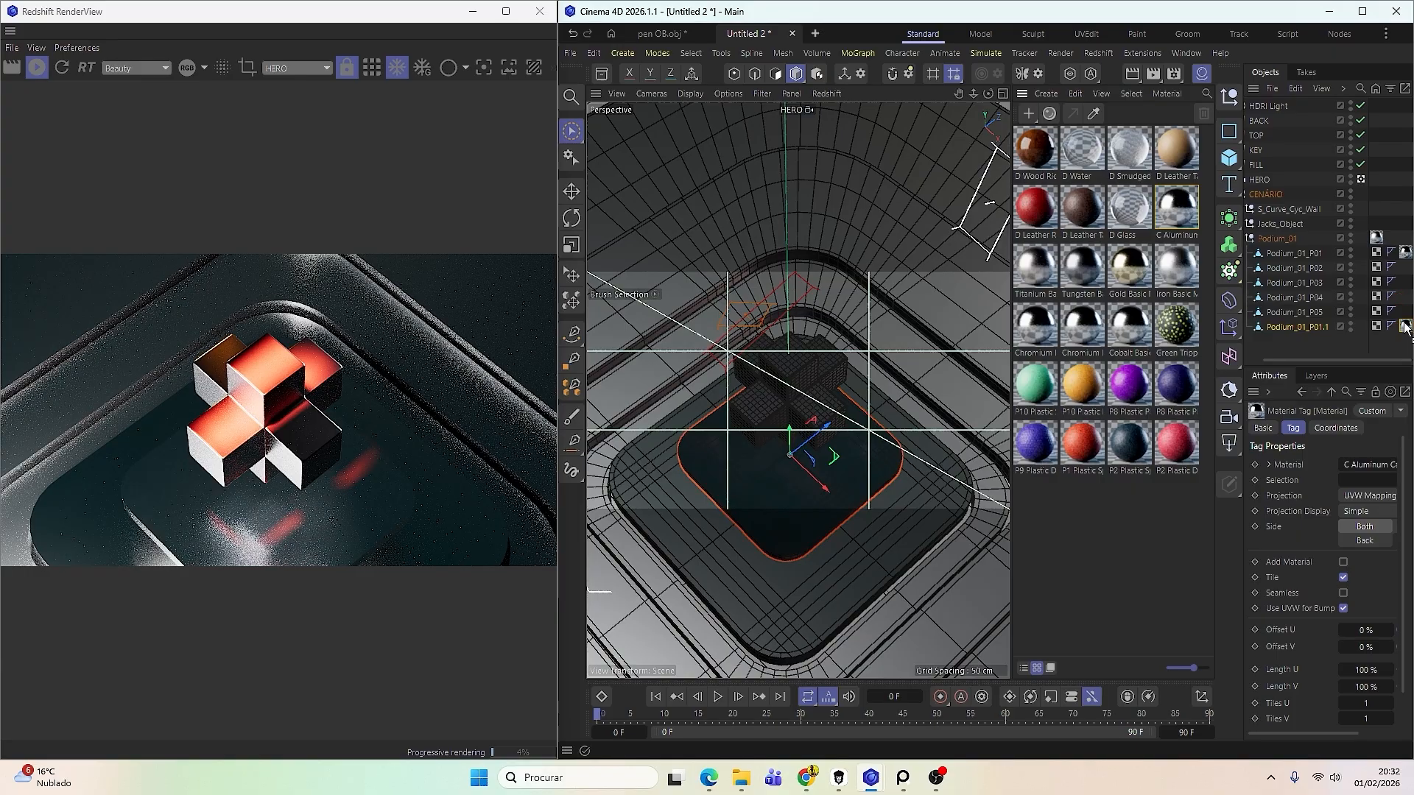
pyautogui.moveTo(1405, 329); pyautogui.dragTo(1404, 331)
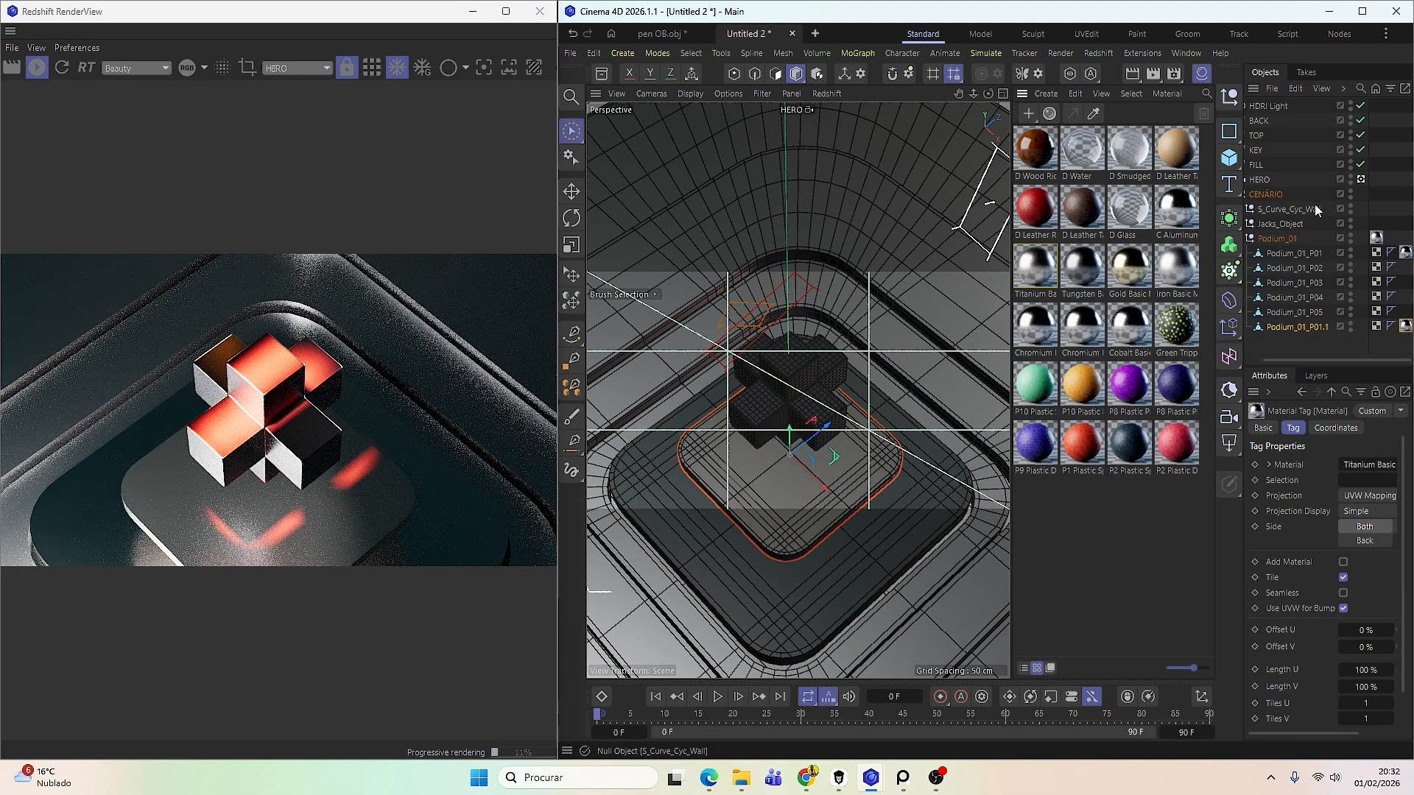
# Set the HERO camera's focus distance by picking the front of the cube cluster in an enlarged render view.
pyautogui.click(1259, 179)
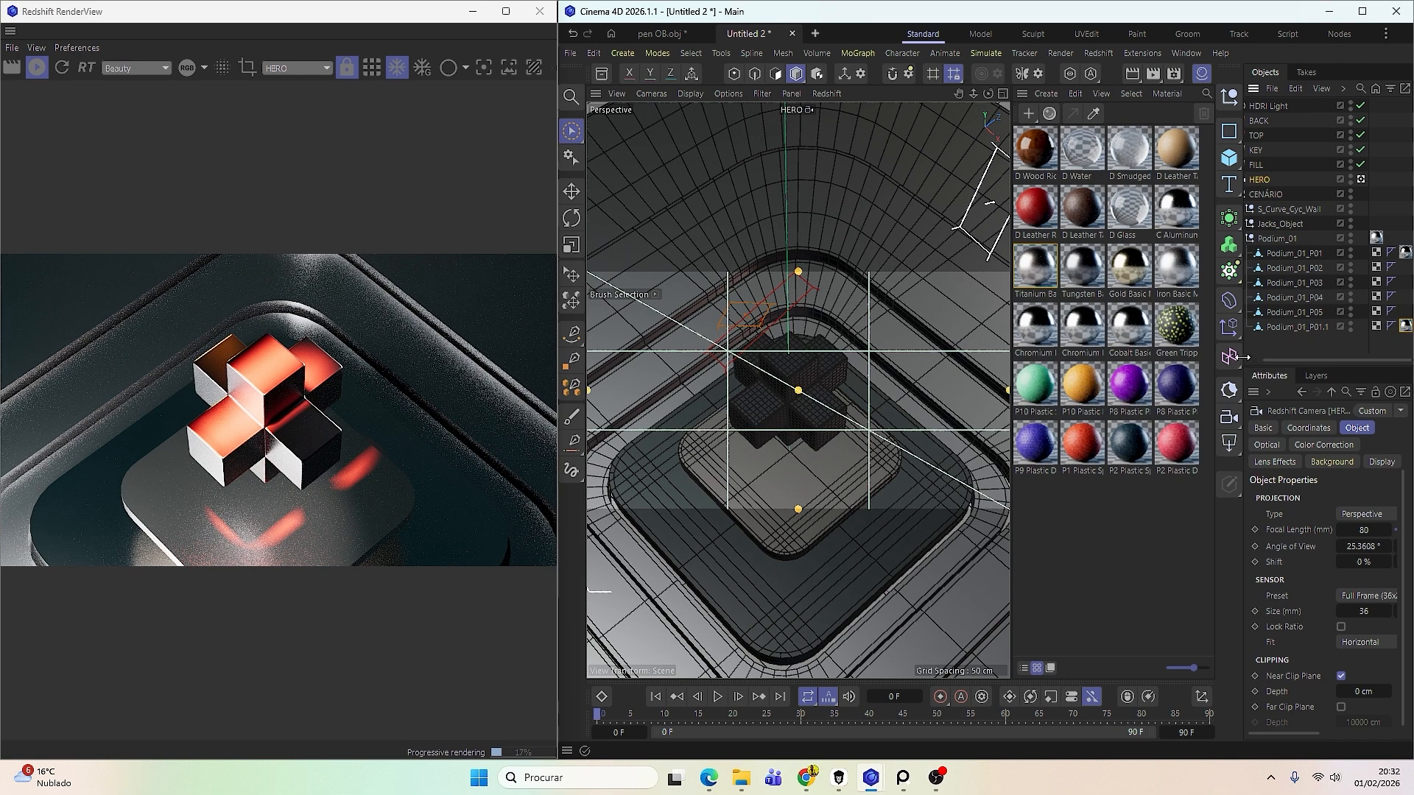
pyautogui.moveTo(1244, 357); pyautogui.dragTo(1081, 358)
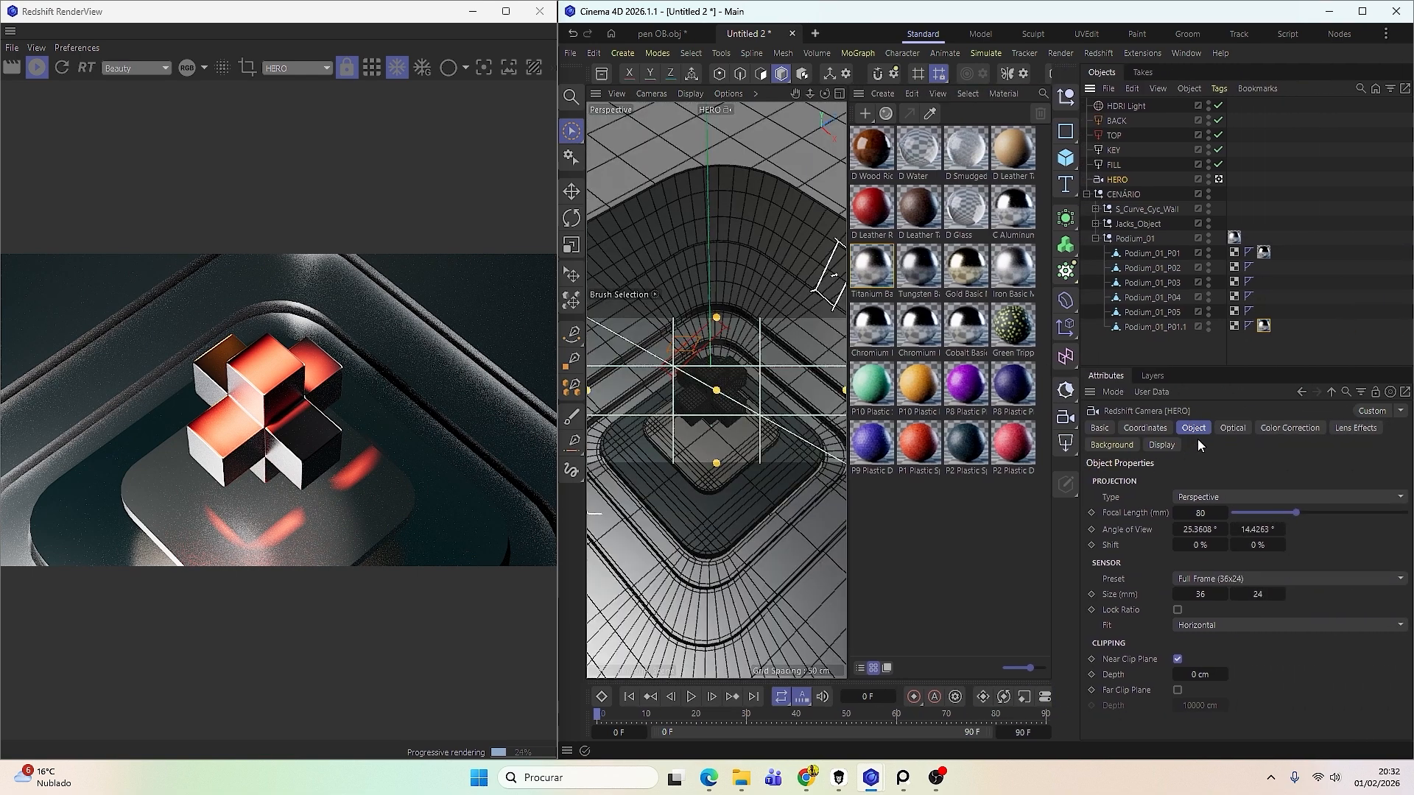
pyautogui.click(1231, 428)
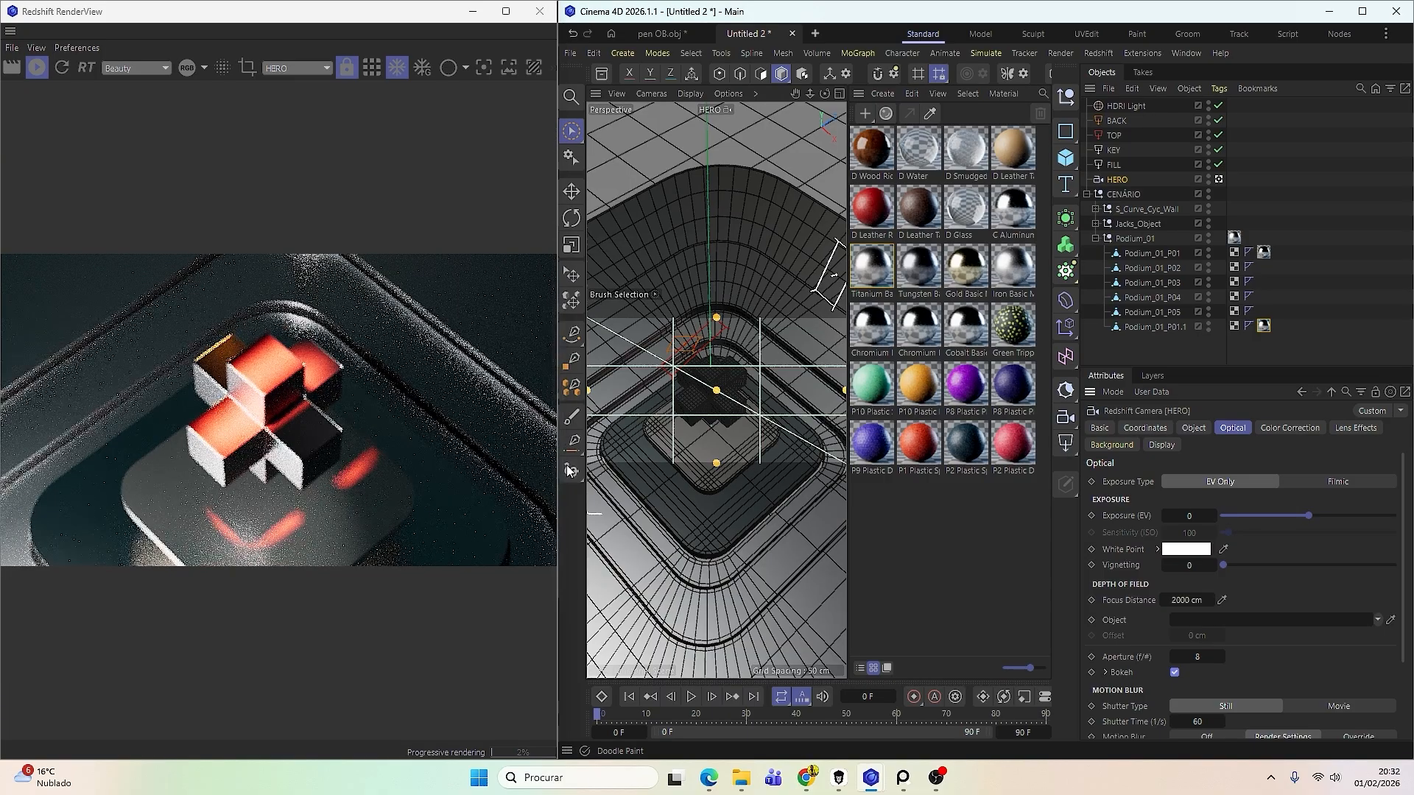
pyautogui.moveTo(558, 479); pyautogui.dragTo(908, 480)
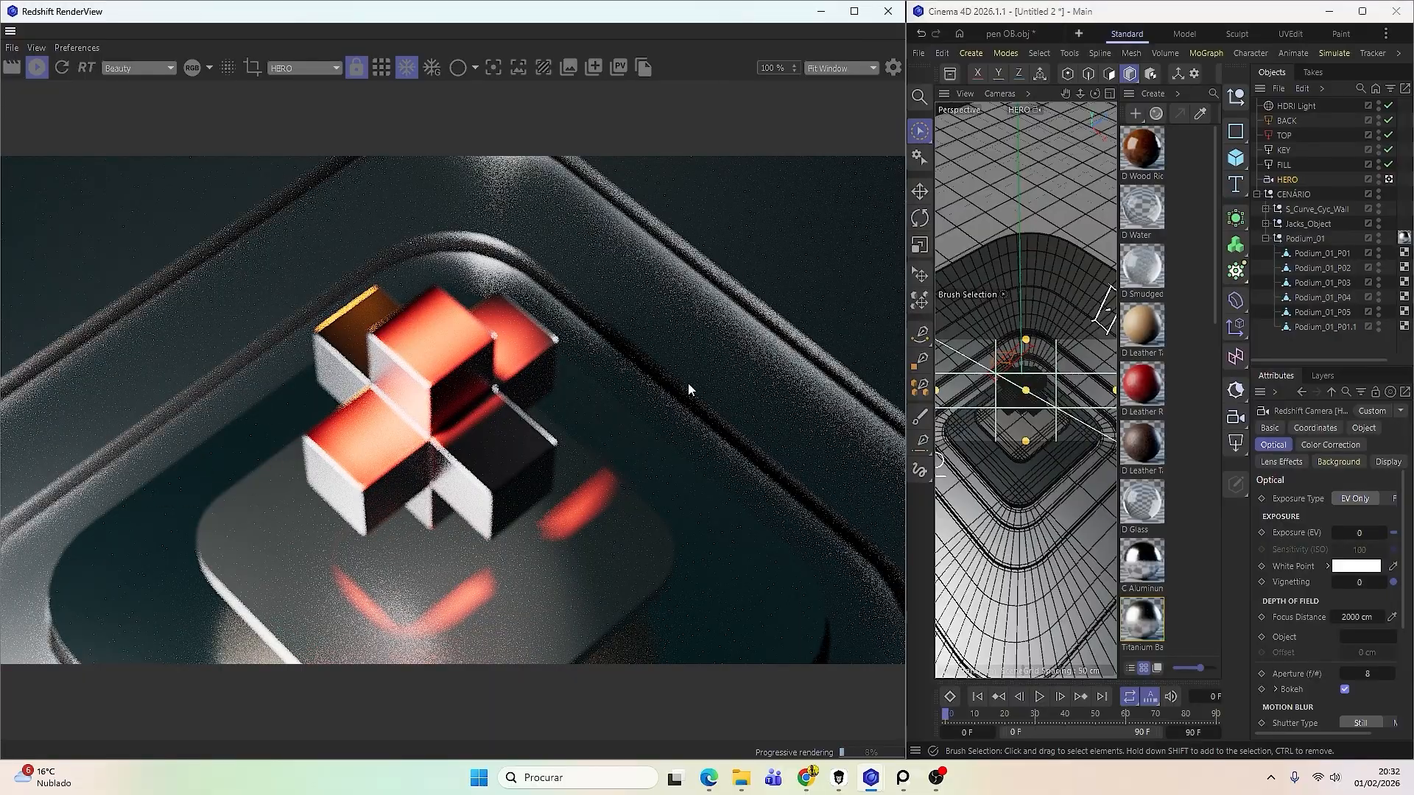
pyautogui.click(486, 74)
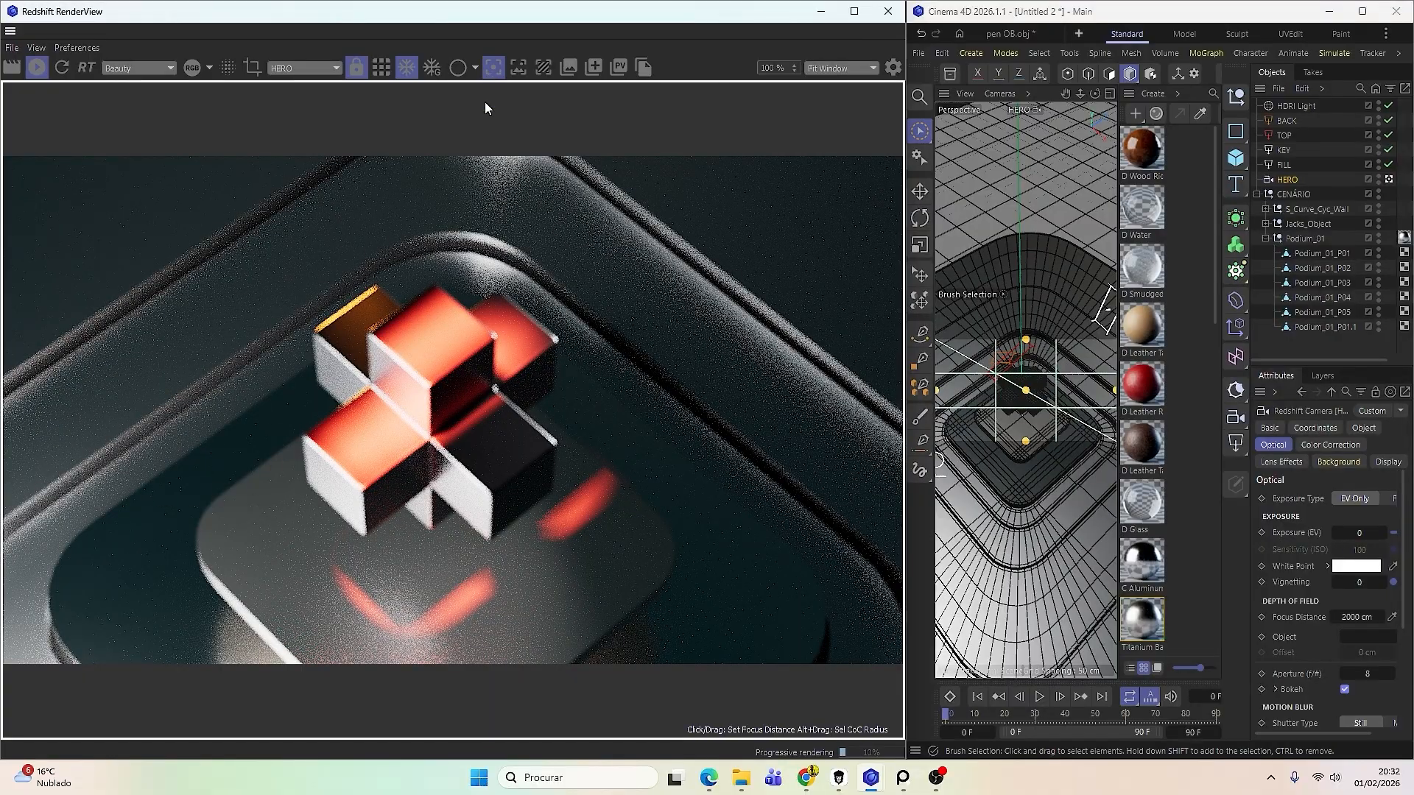
pyautogui.click(421, 417)
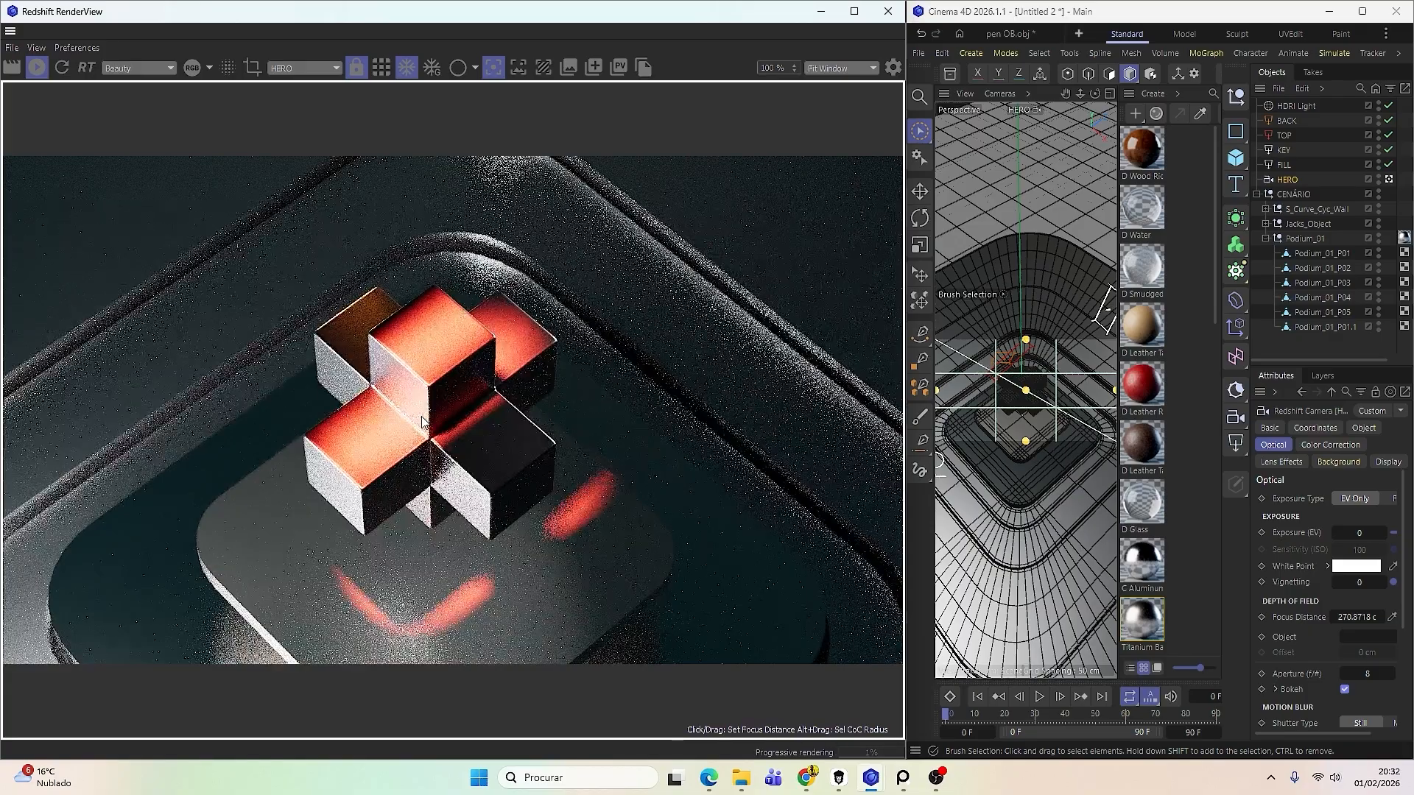
# Set the HERO camera's aperture to 1.5 and shrink the render view again to make room for the viewport.
pyautogui.click(1368, 674)
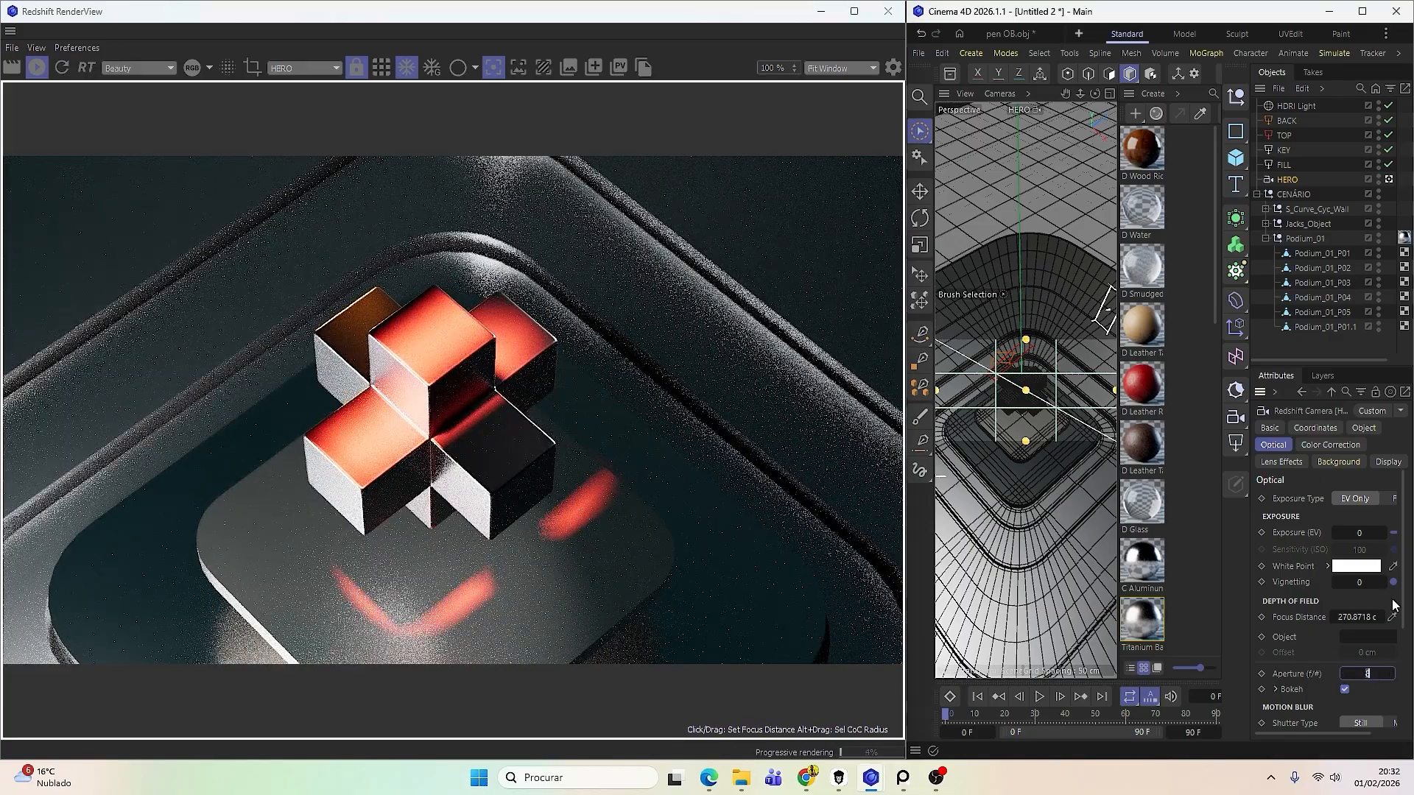
pyautogui.write('5')
pyautogui.press('Return')
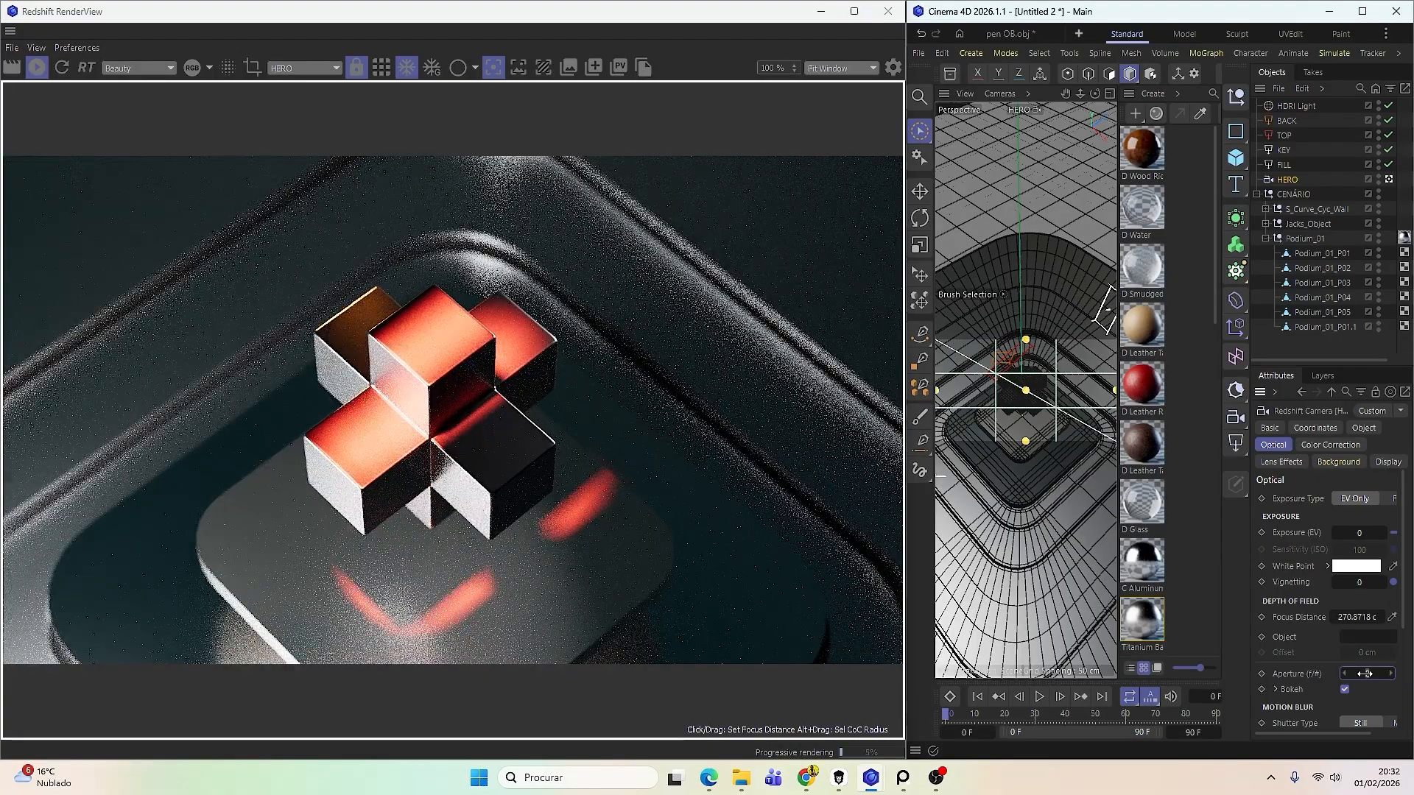
pyautogui.write('11')
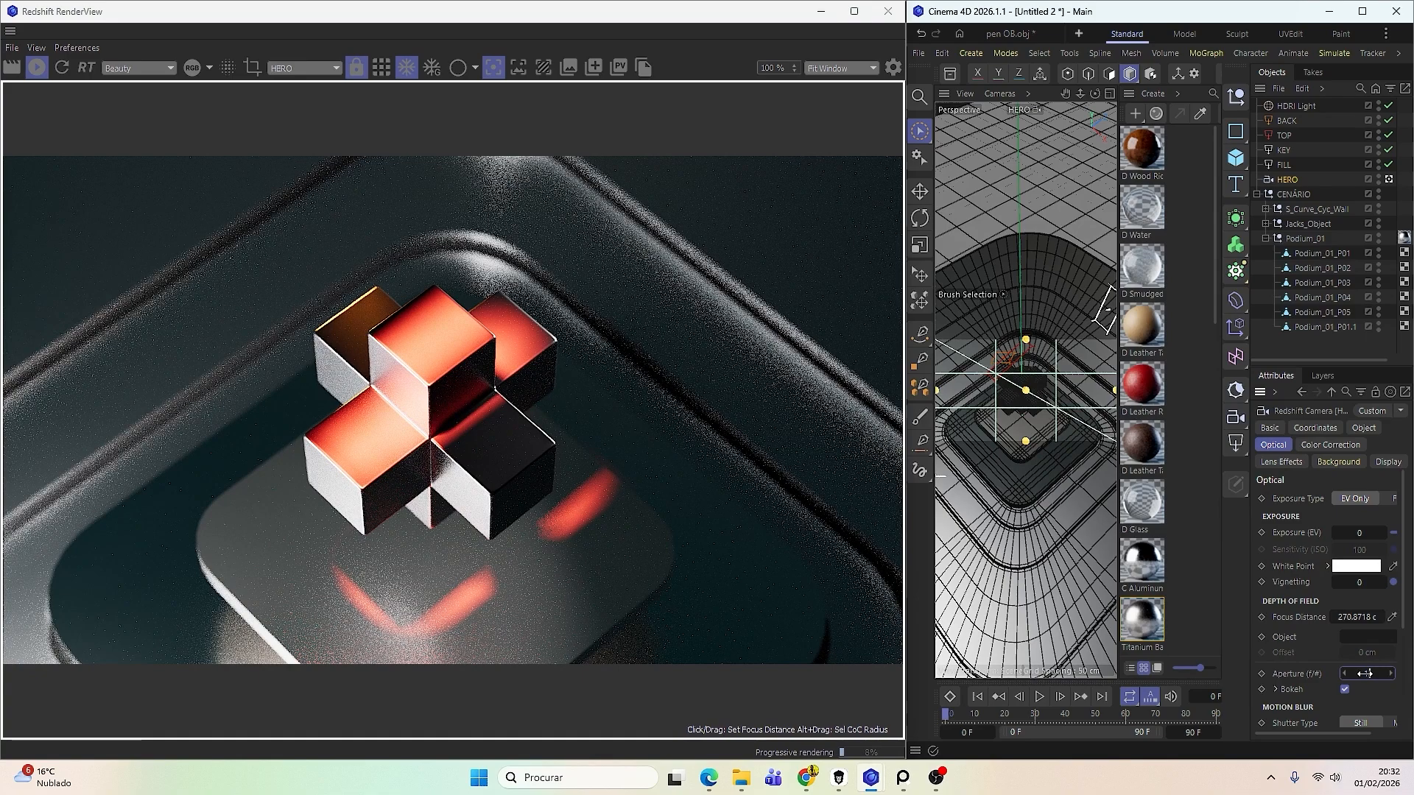
pyautogui.press('Return')
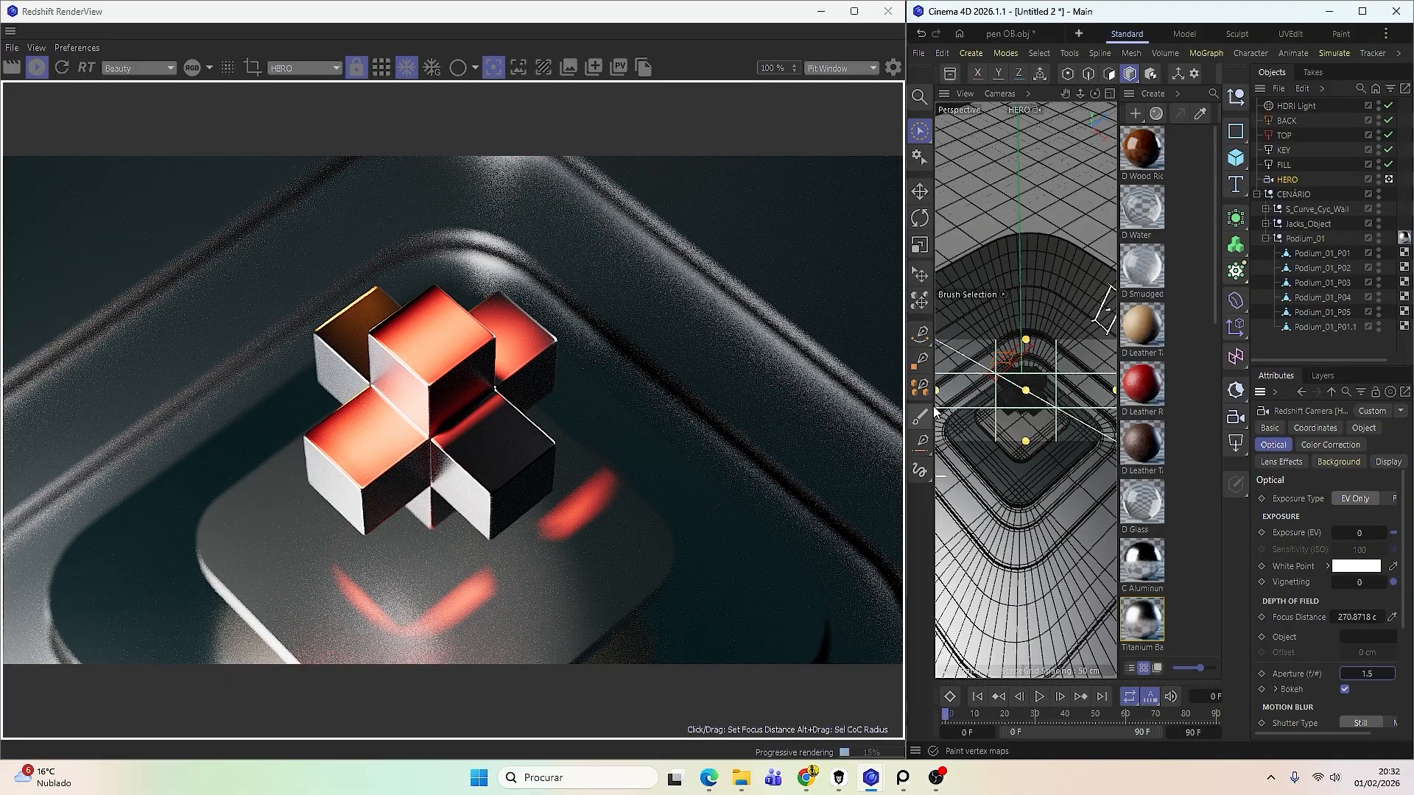
pyautogui.moveTo(905, 412); pyautogui.dragTo(553, 466)
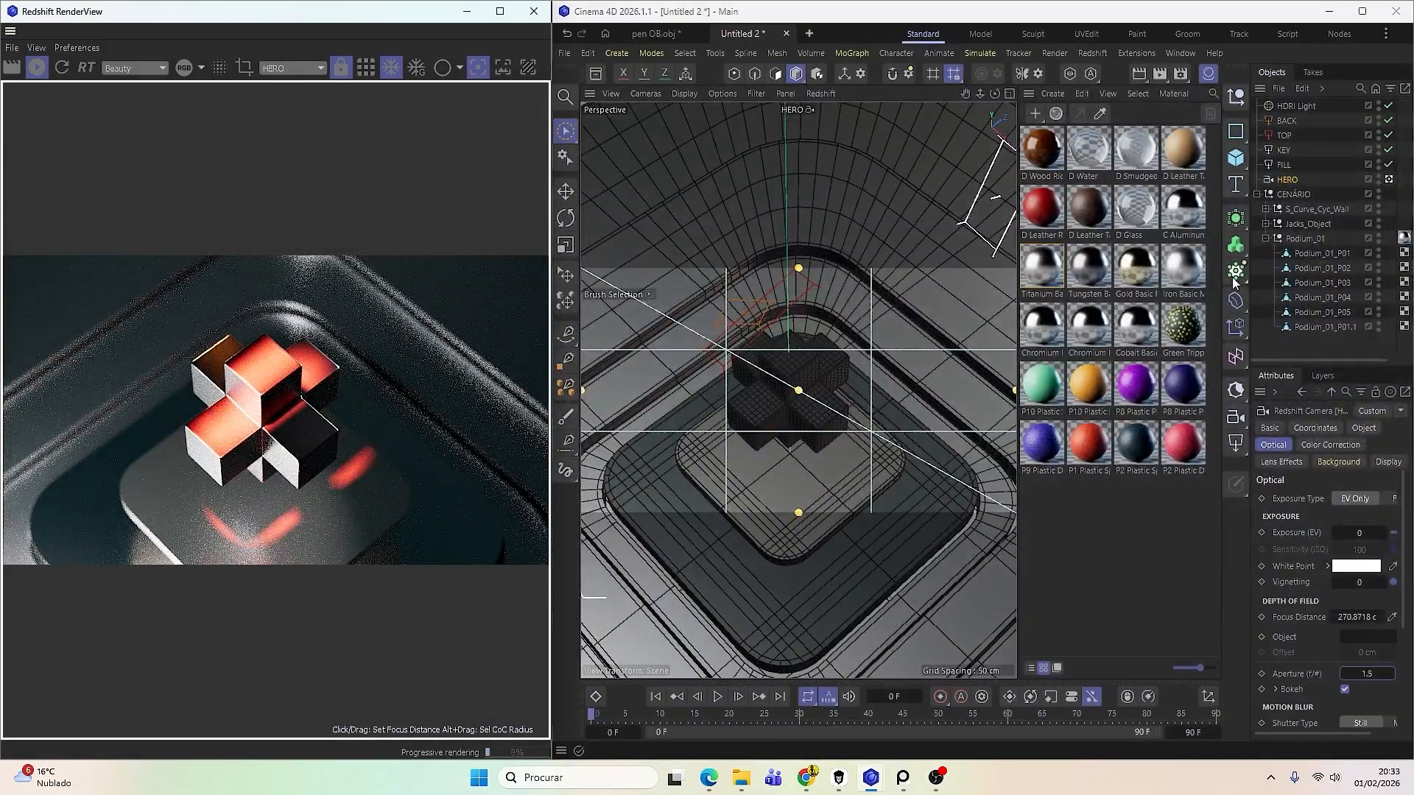
# Duplicate the HERO camera as CLOSE_UP and look through the new camera, with the CENÁRIO group collapsed.
pyautogui.moveTo(1234, 282); pyautogui.dragTo(1068, 312)
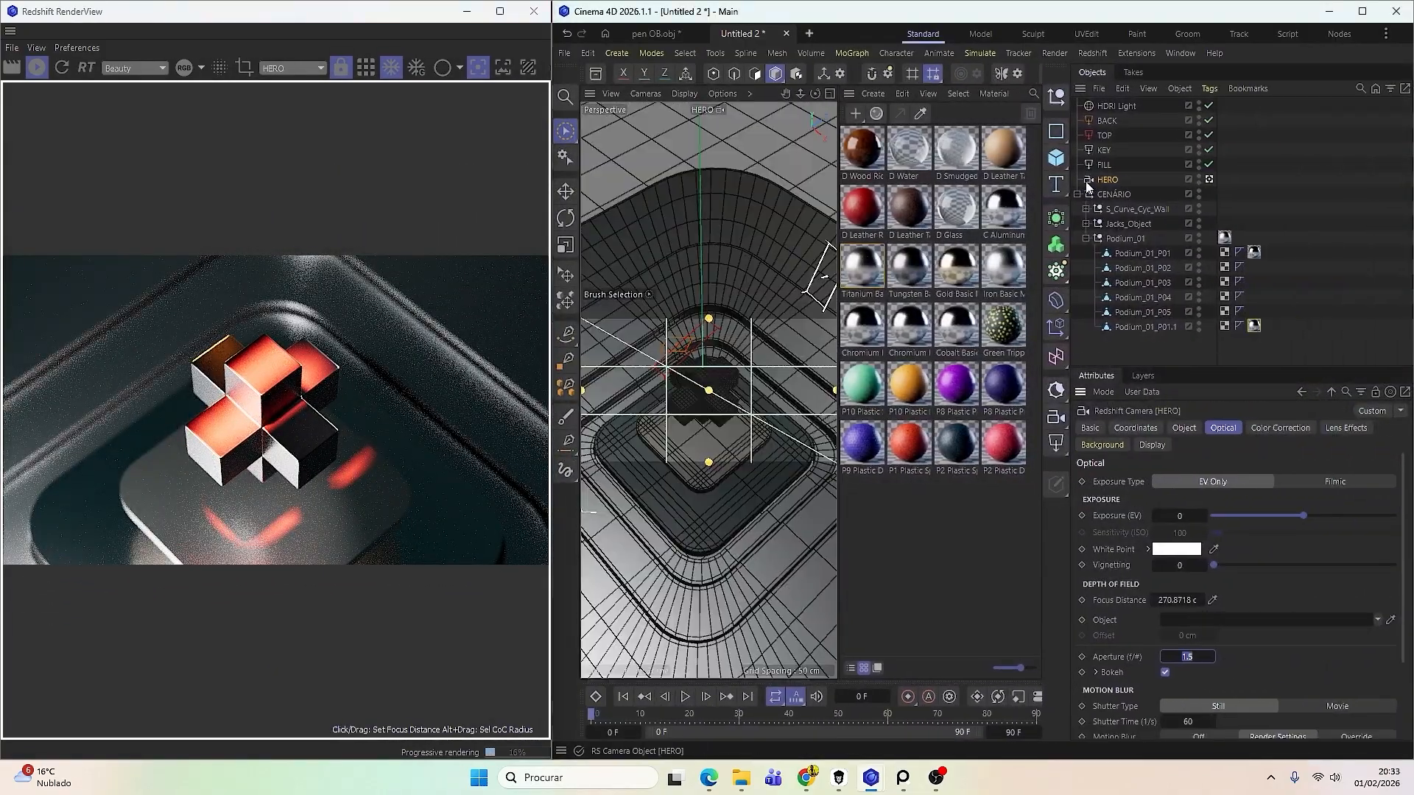
pyautogui.click(1077, 195)
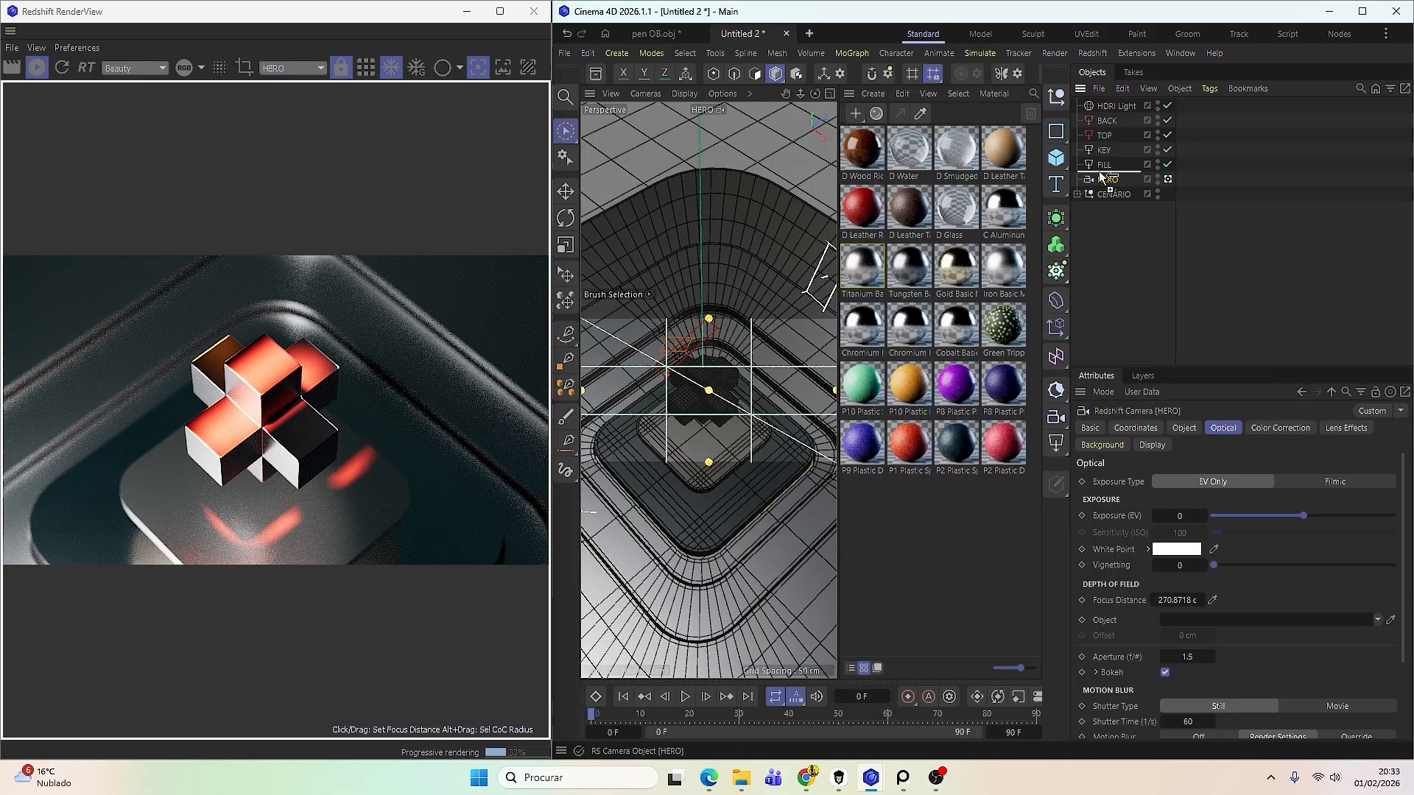
pyautogui.keyDown('ctrl'); pyautogui.moveTo(1100, 176); pyautogui.dragTo(1102, 174); pyautogui.keyUp('ctrl')
pyautogui.doubleClick(1109, 181)
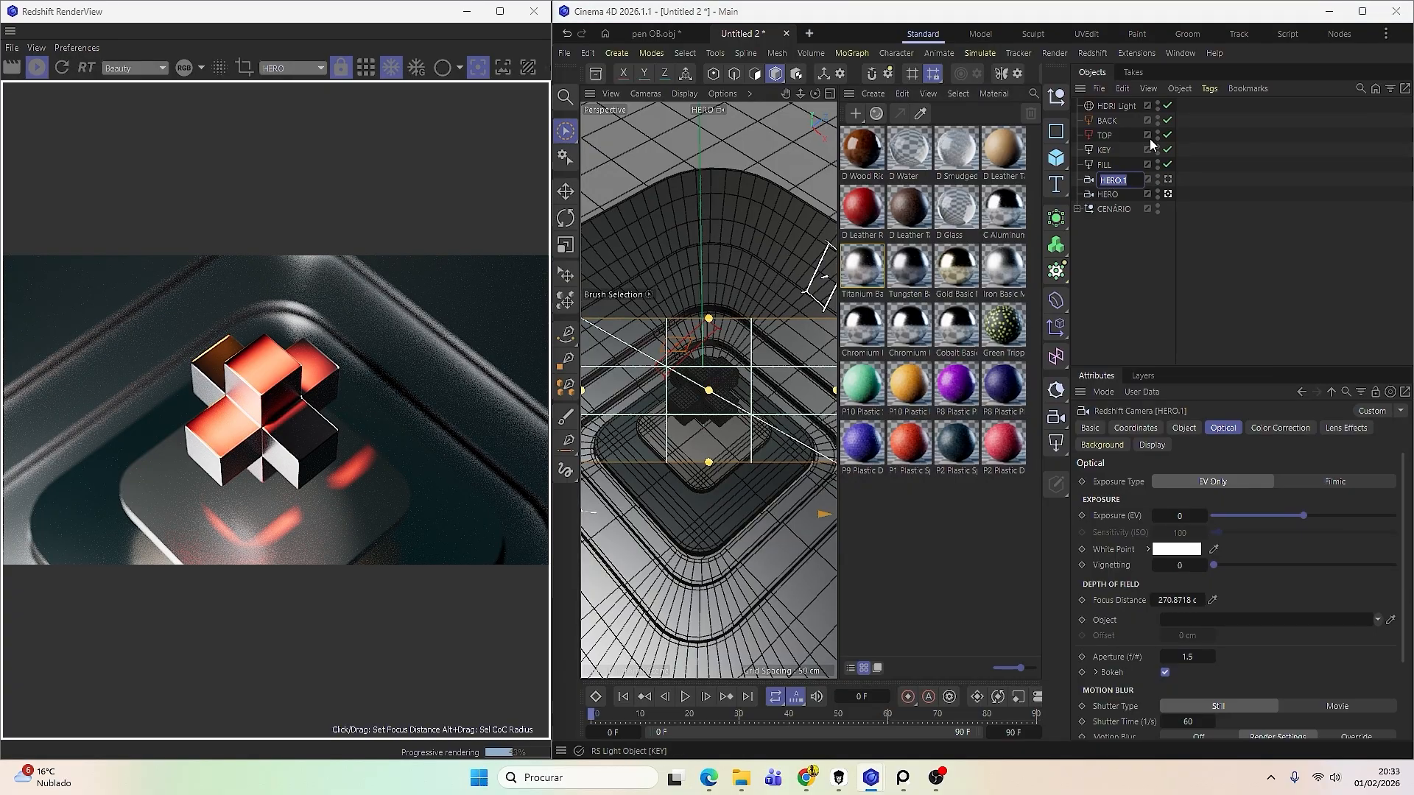
pyautogui.write('CLOSE_UP')
pyautogui.press('Return')
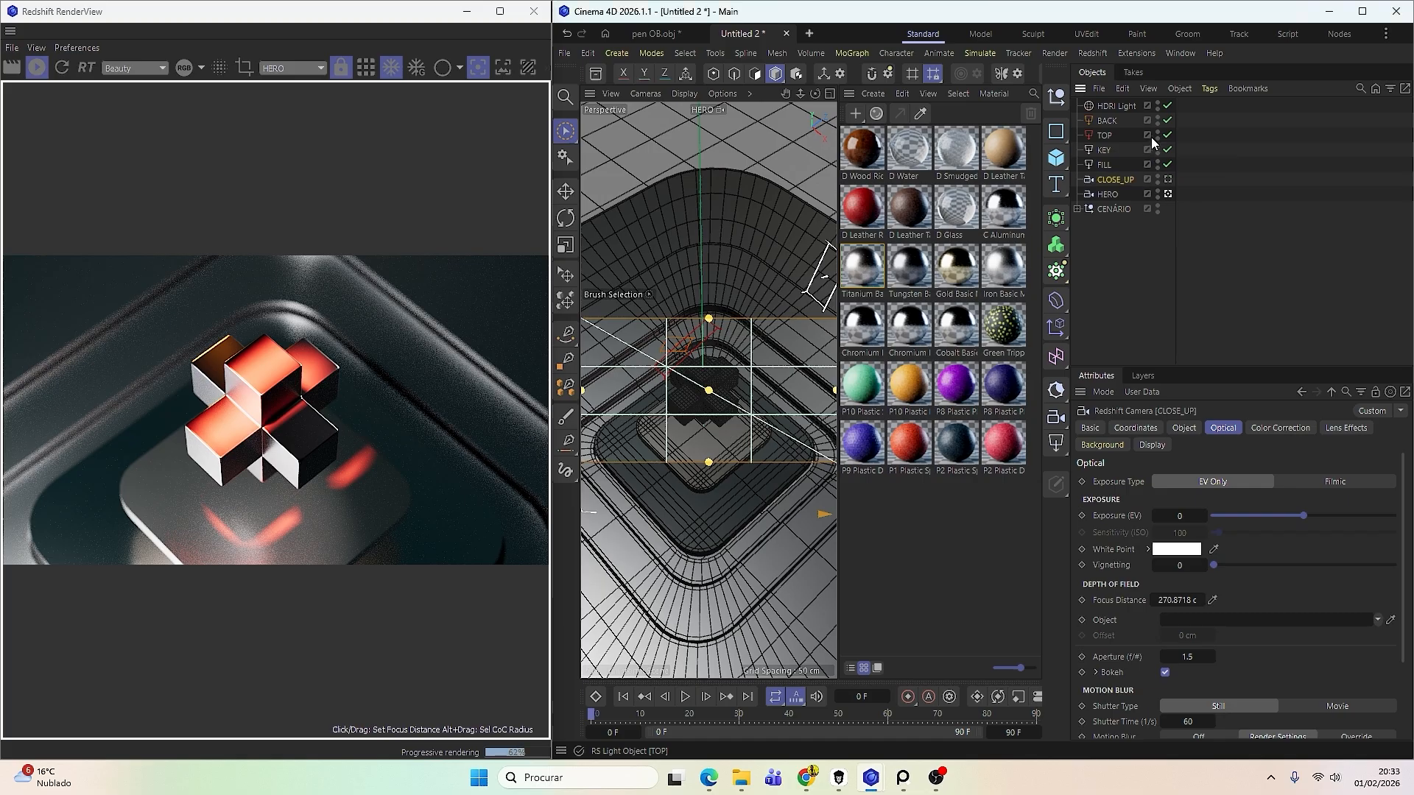
pyautogui.click(1168, 179)
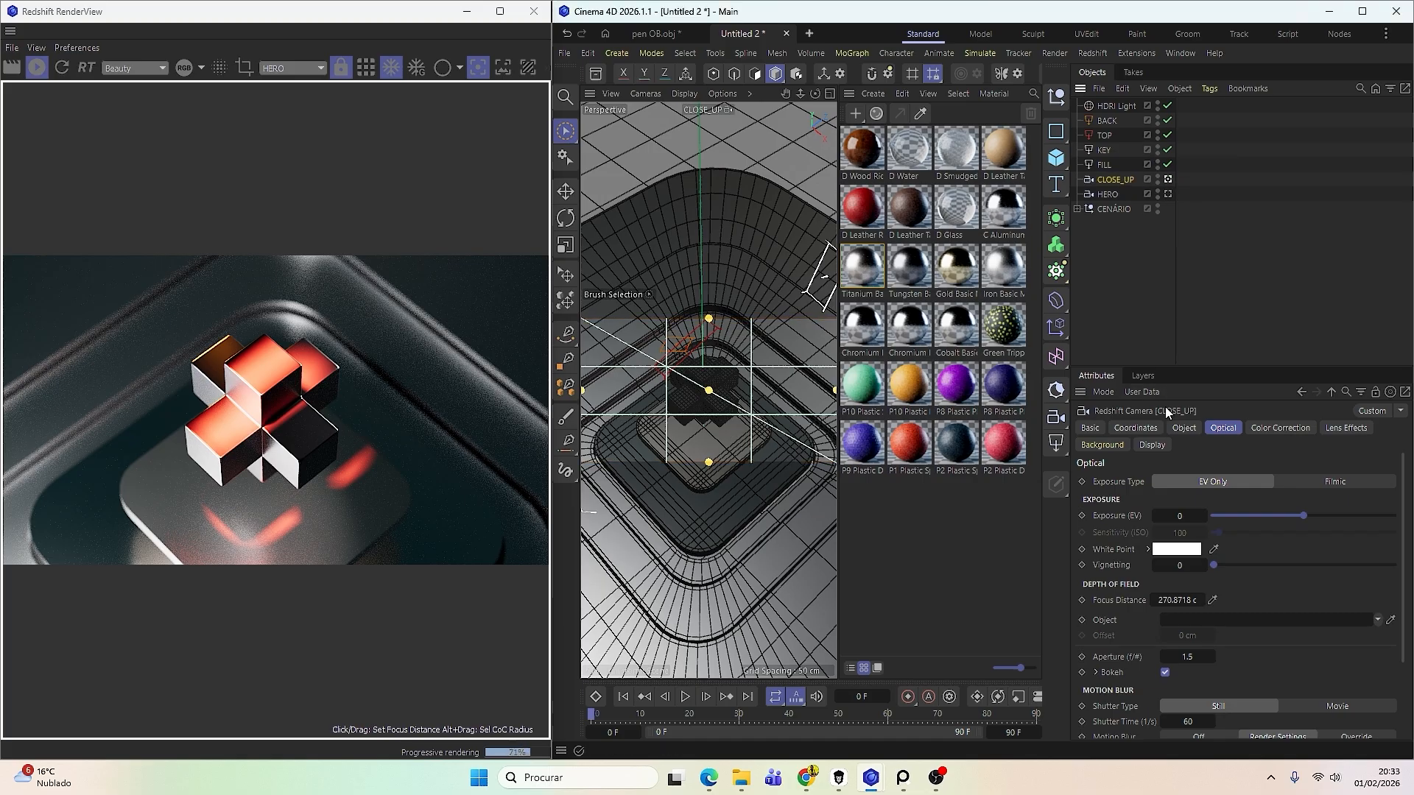
# Set the CLOSE_UP camera's focal length to 180 mm and switch the render view's camera to Auto.
pyautogui.click(1179, 429)
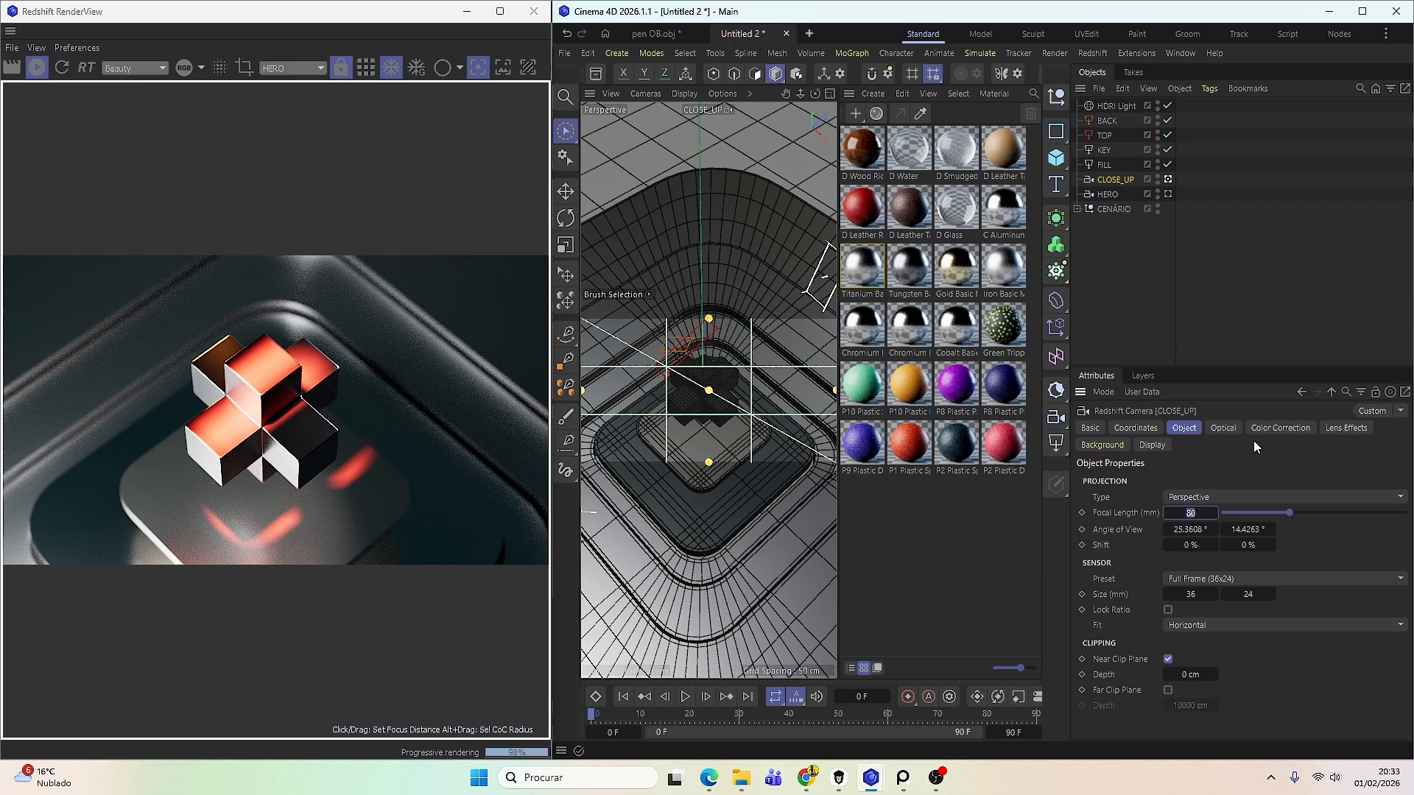
pyautogui.write('180')
pyautogui.press('Return')
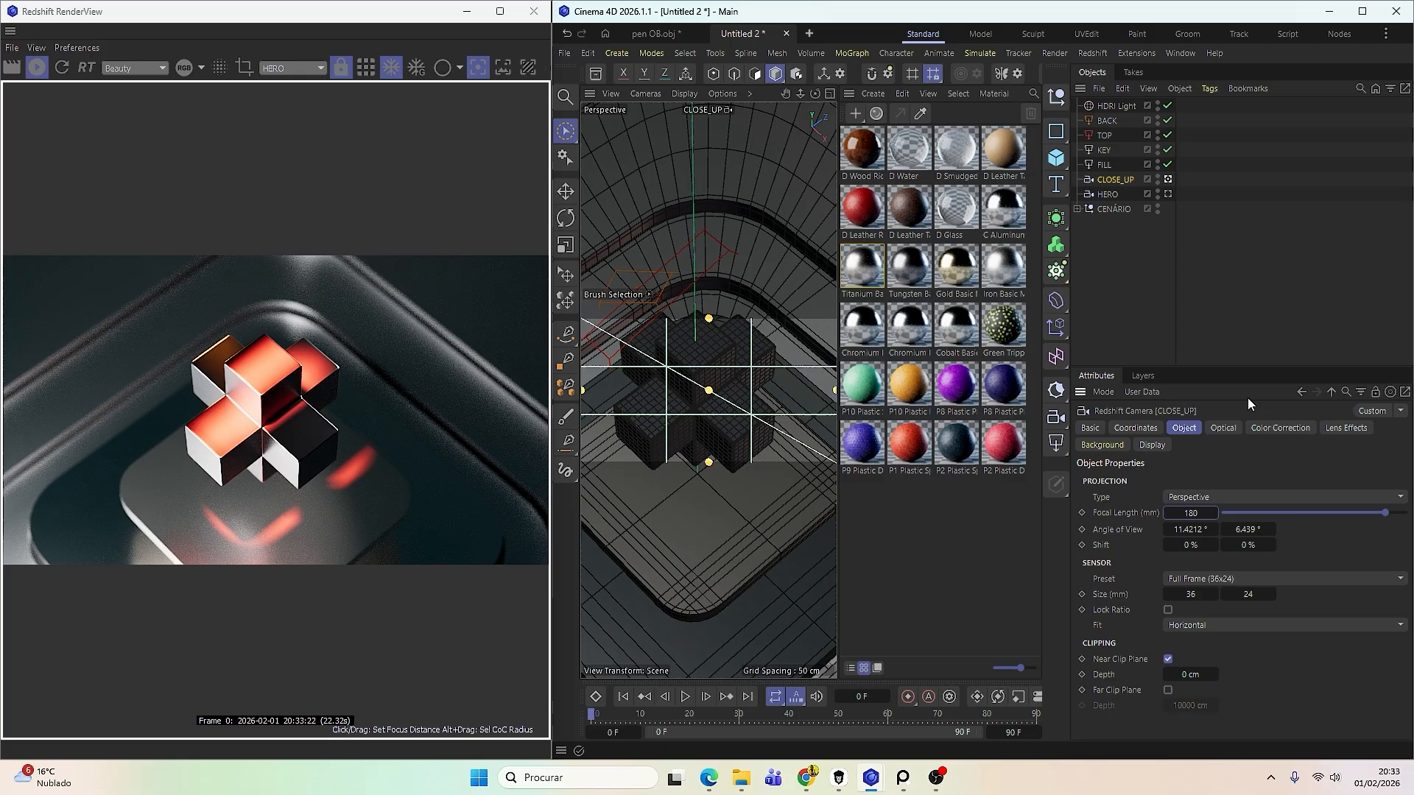
pyautogui.click(294, 68)
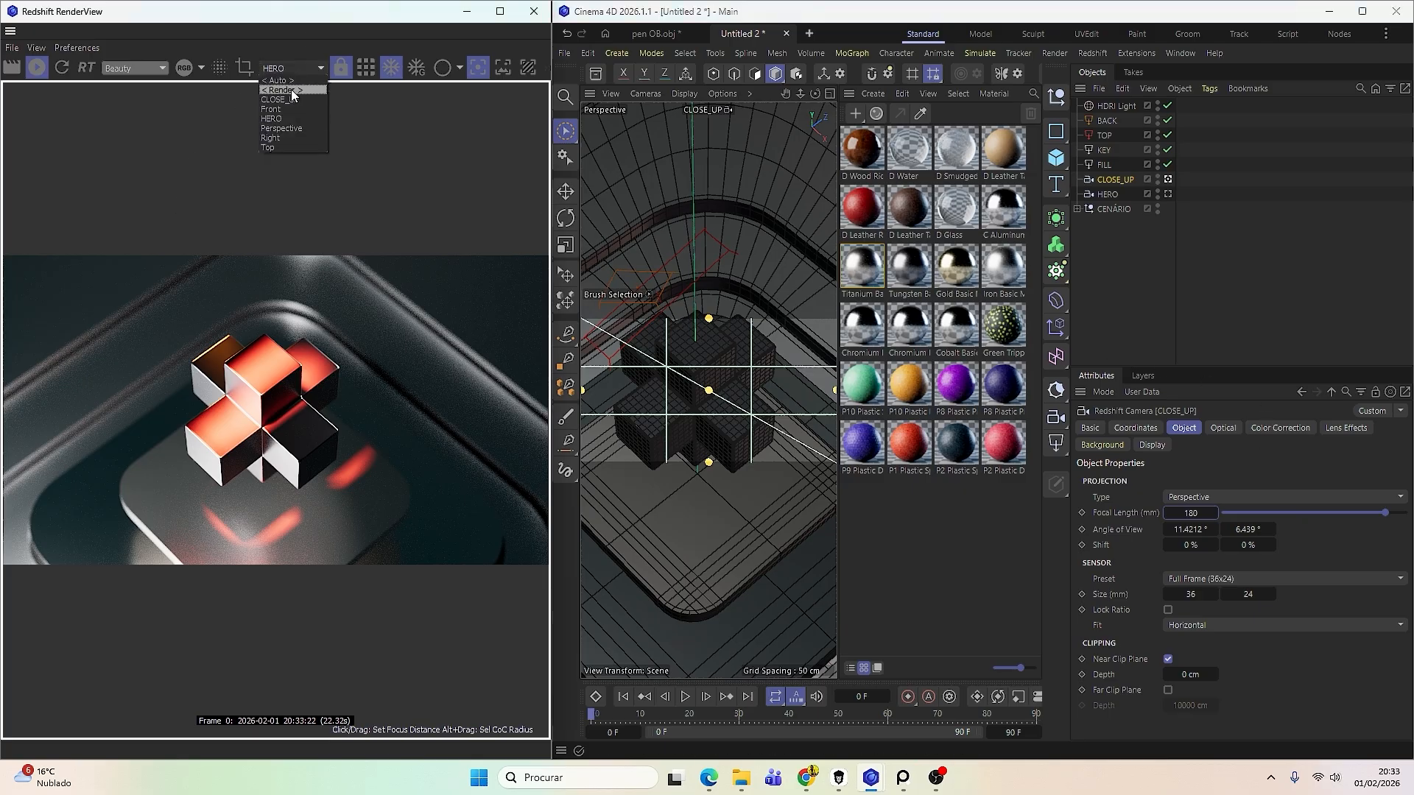
pyautogui.click(293, 84)
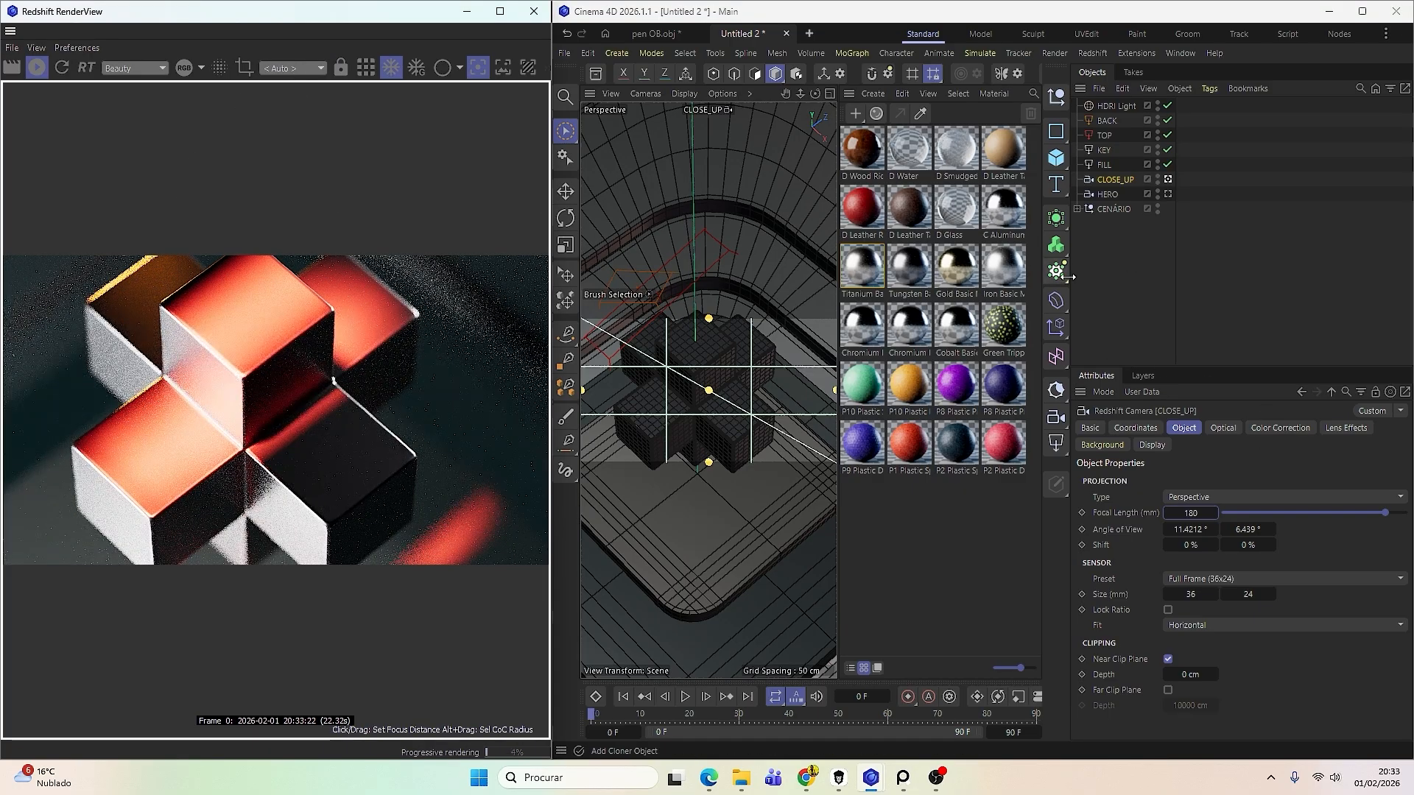
pyautogui.moveTo(1074, 281); pyautogui.dragTo(1407, 274)
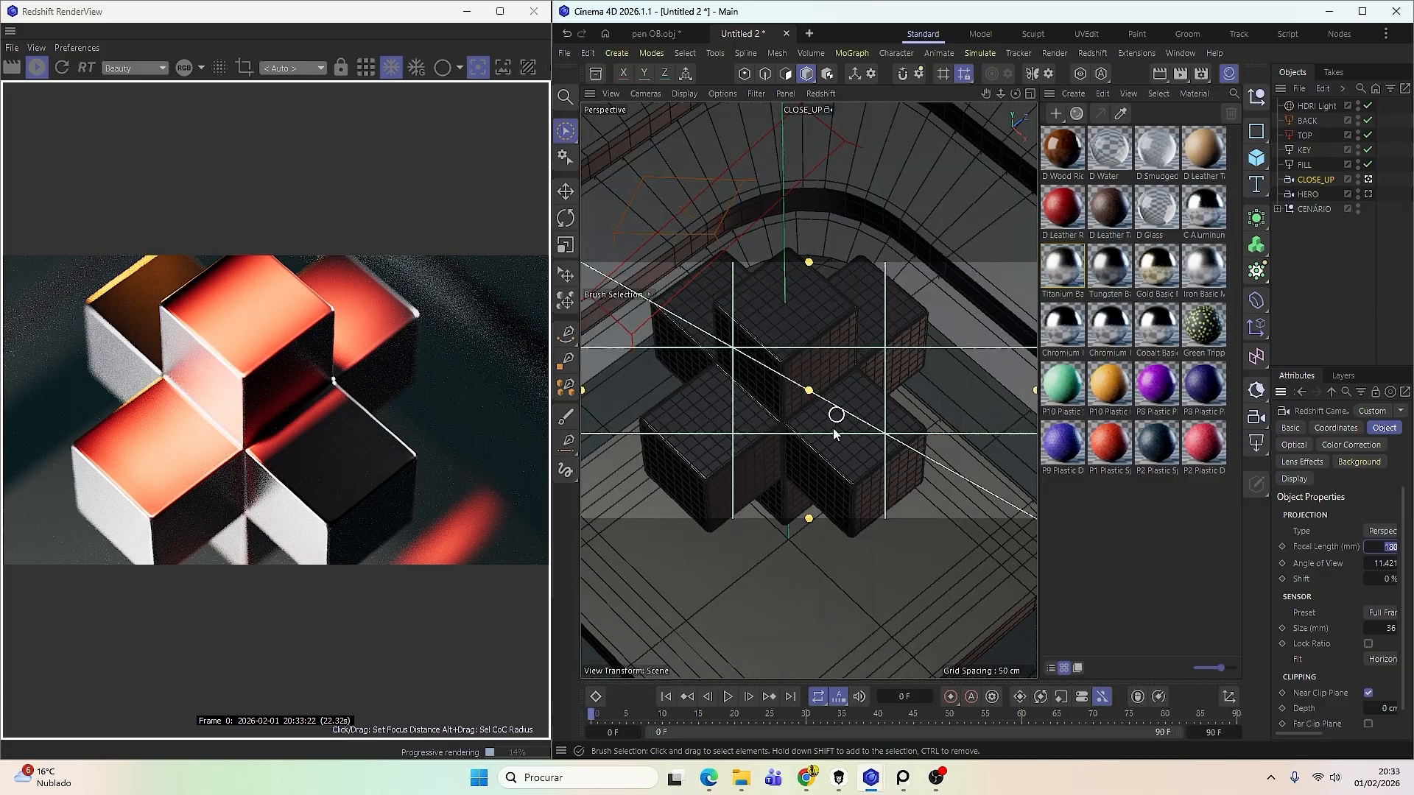
pyautogui.write('2')
pyautogui.press('Return')
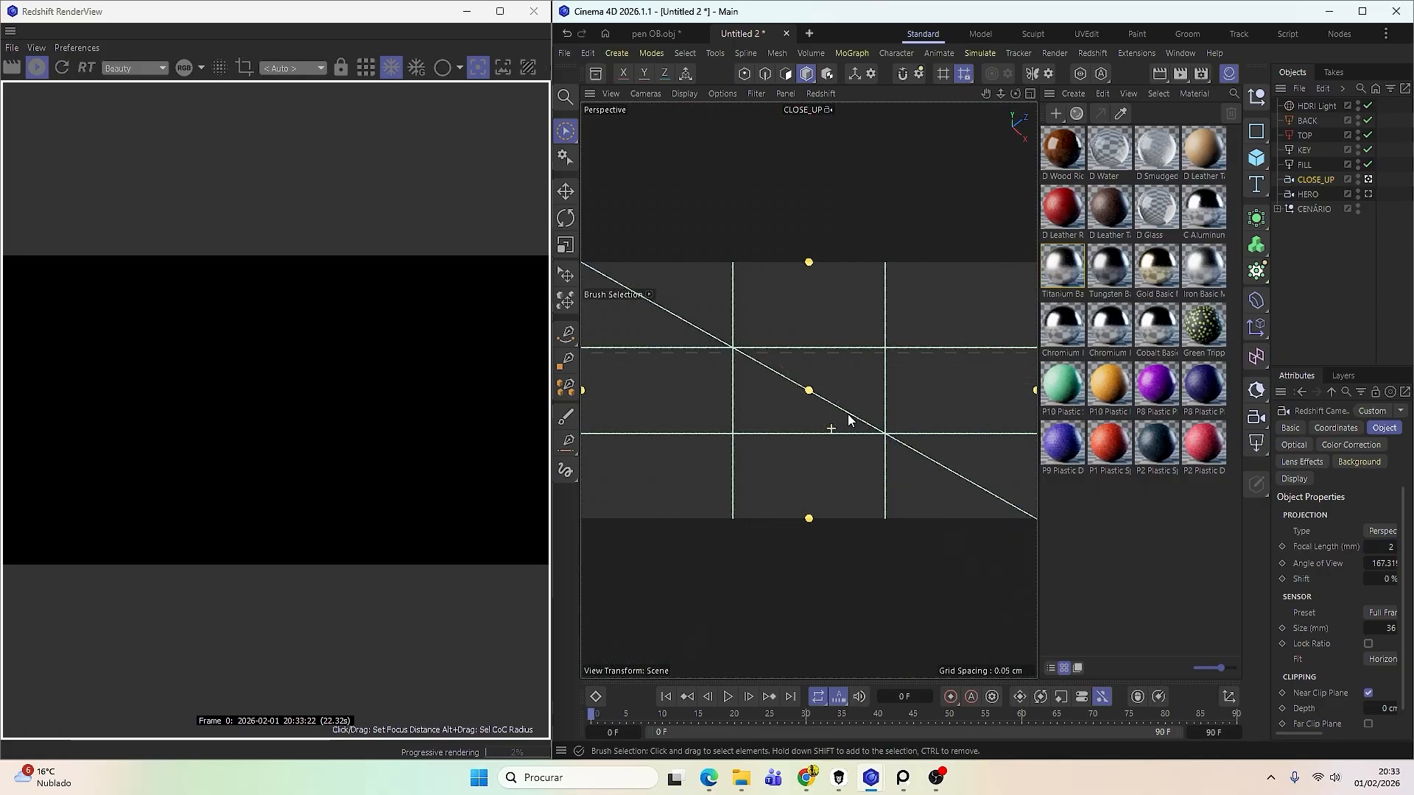
pyautogui.scroll(-5, 847, 420)
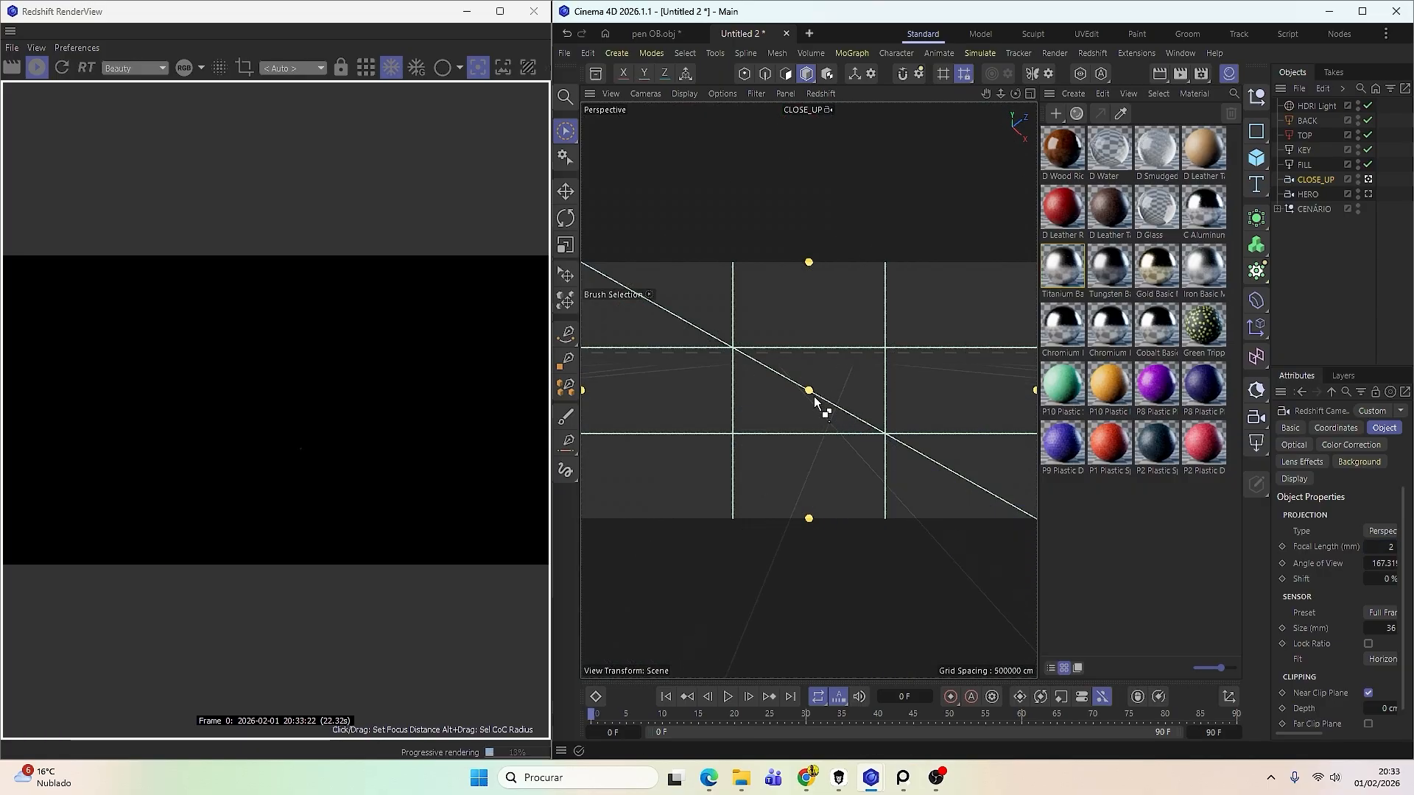
pyautogui.scroll(5, 815, 401)
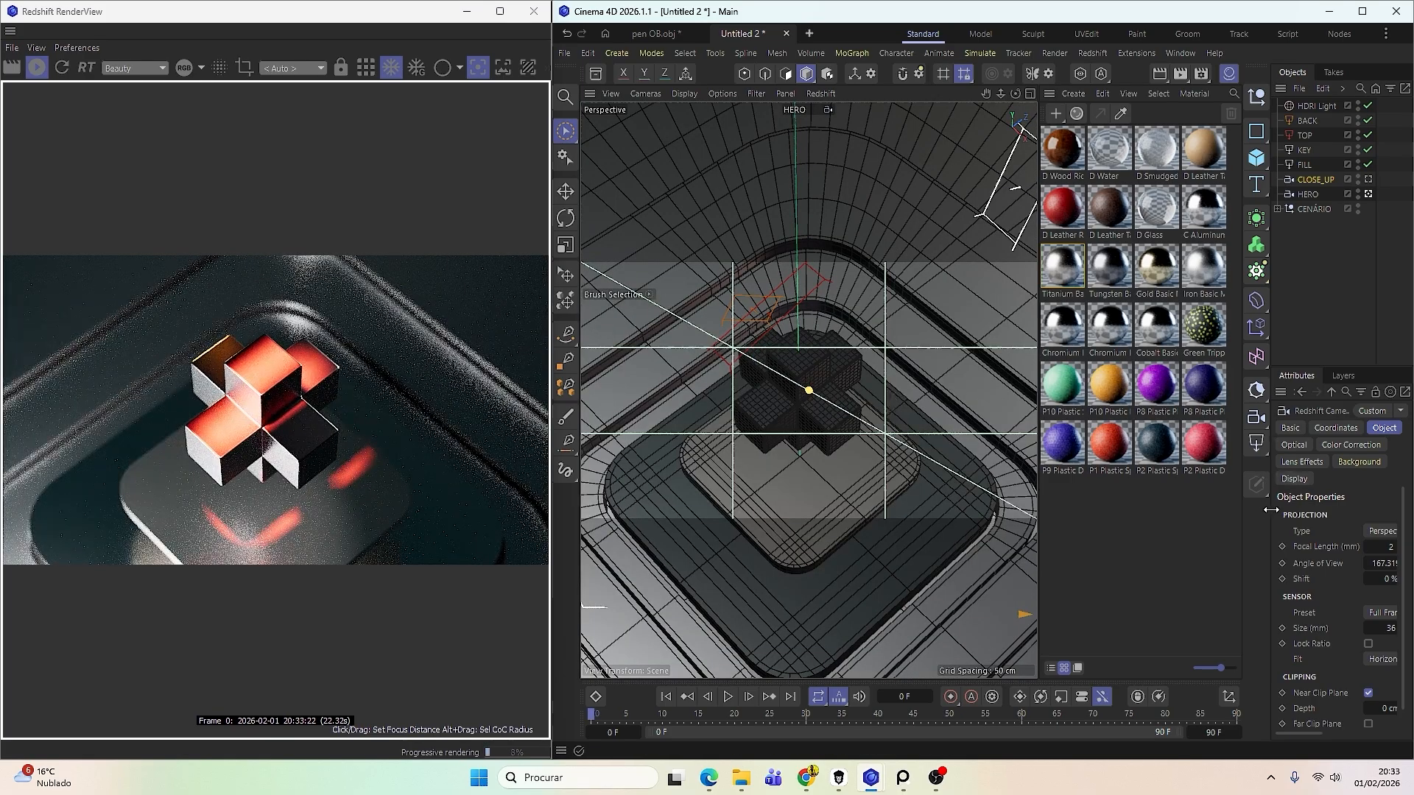
# Restore the CLOSE_UP camera's focal length to 180 mm and look through that camera.
pyautogui.moveTo(1271, 510); pyautogui.dragTo(1139, 516)
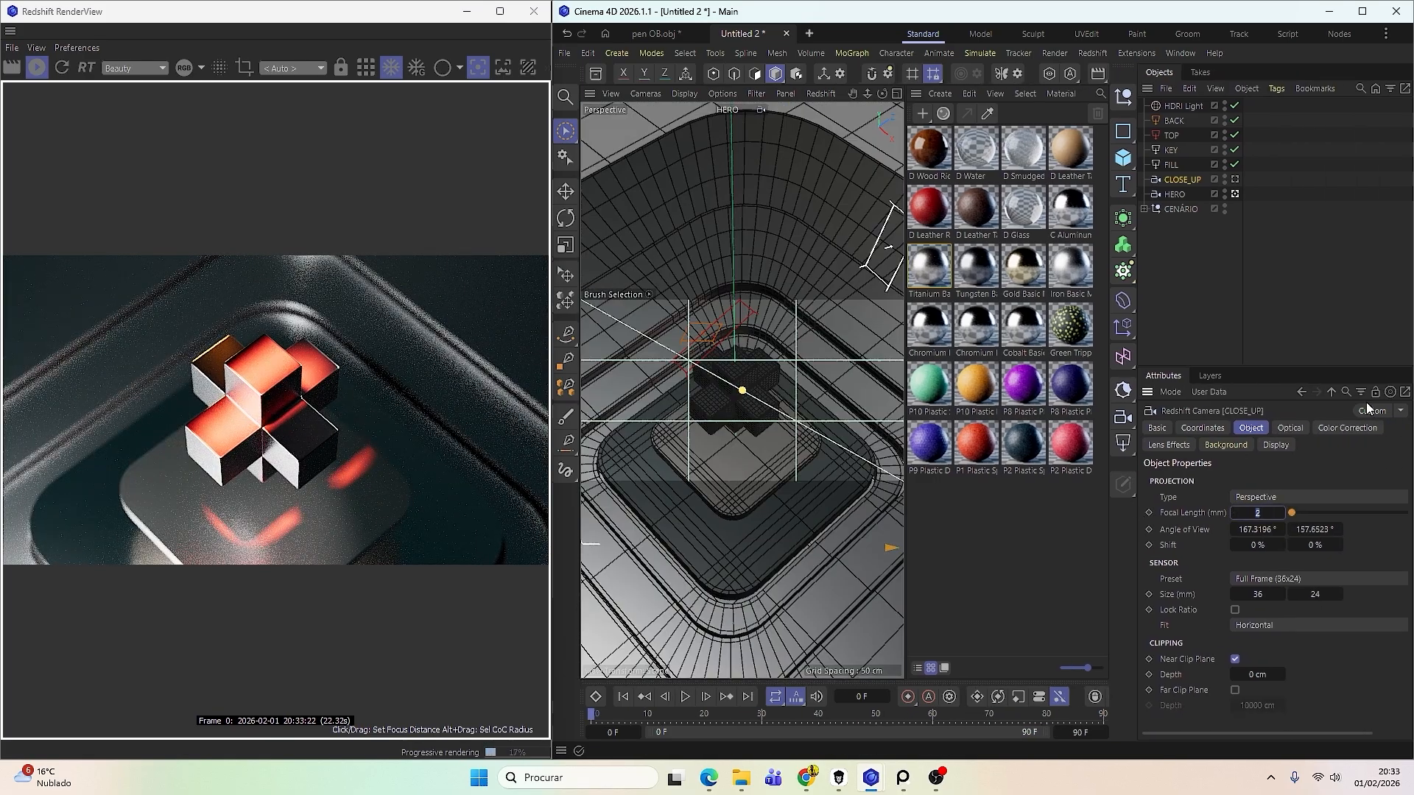
pyautogui.press('Return')
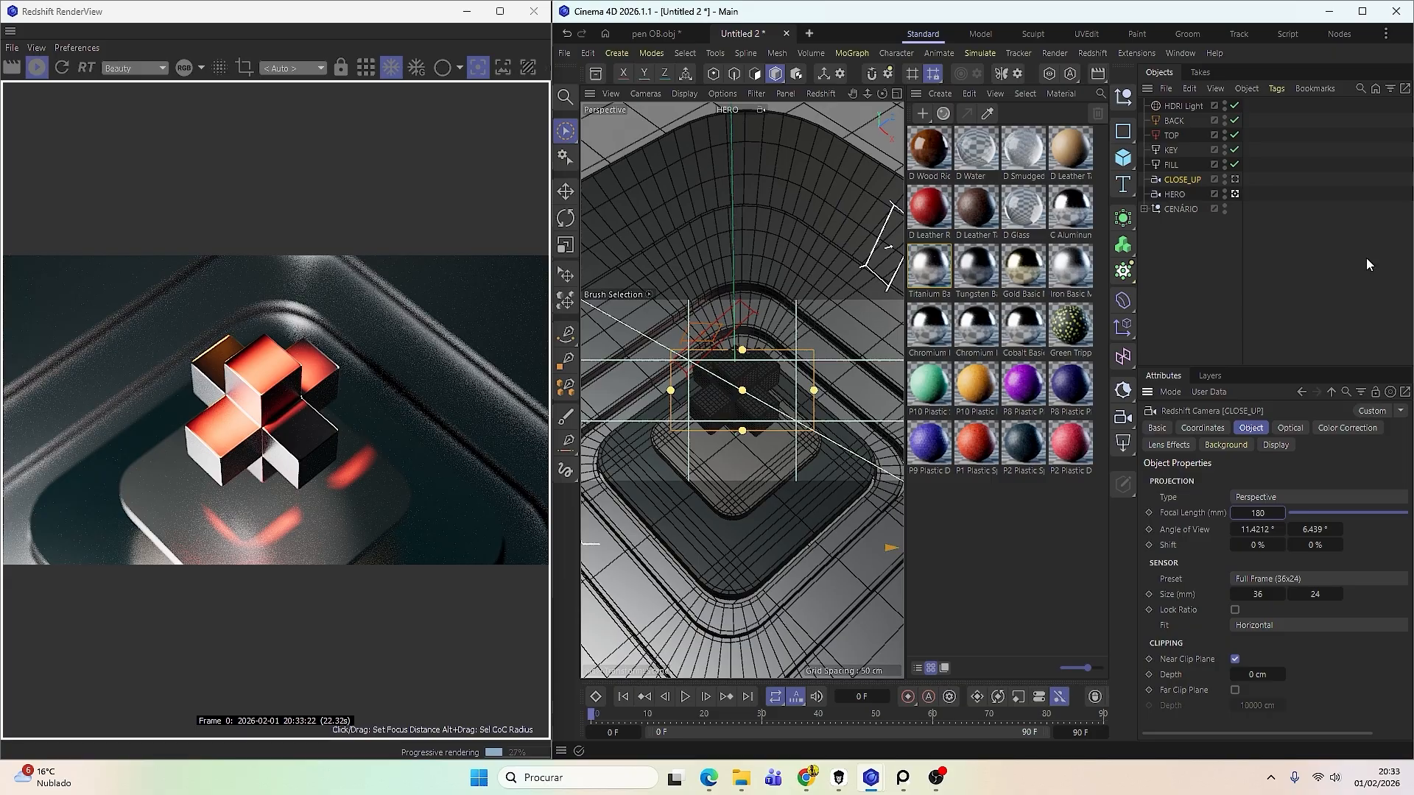
pyautogui.click(1235, 179)
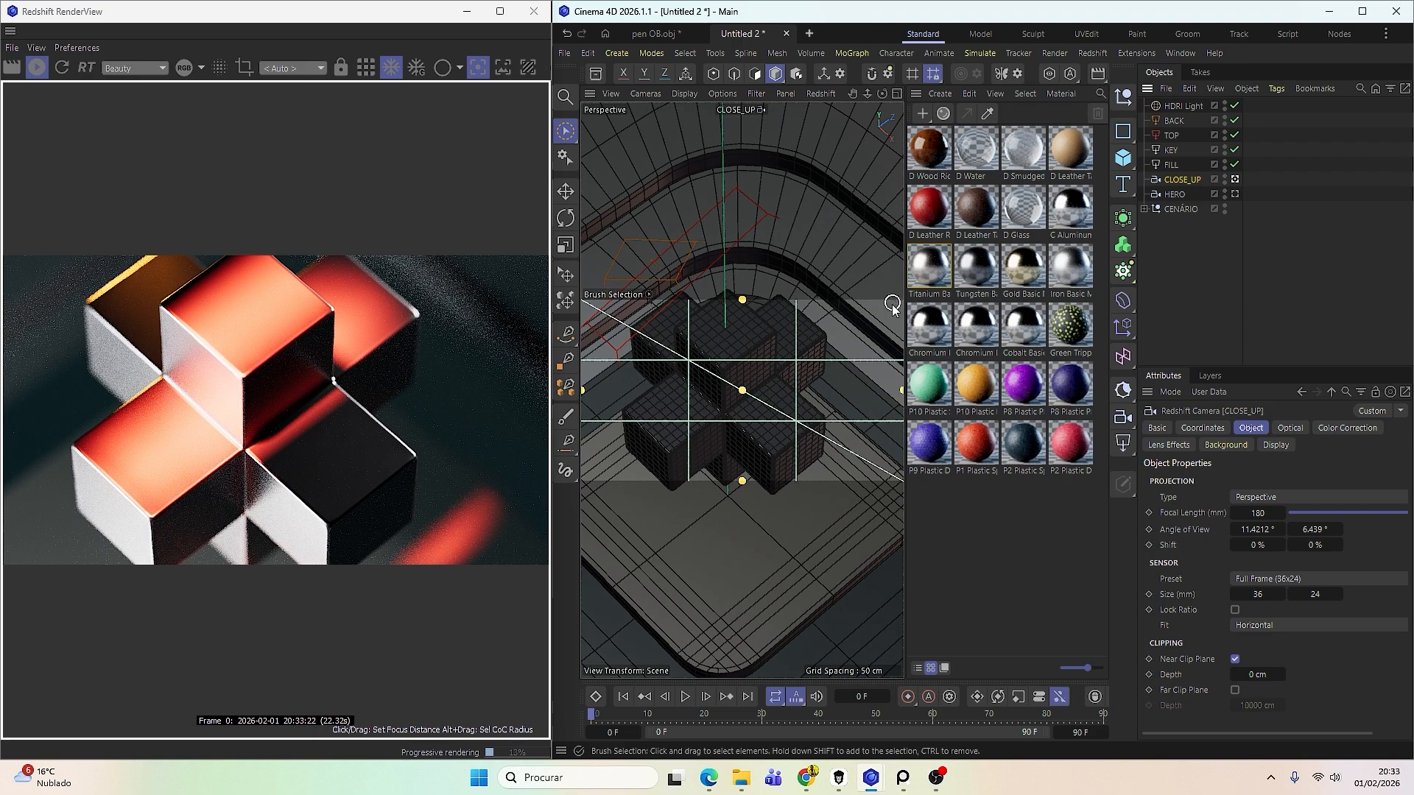
# Reframe the CLOSE_UP camera from a lower angle around the whole cube cluster, picking the focus on the cubes in the render.
pyautogui.moveTo(904, 309); pyautogui.dragTo(1272, 320)
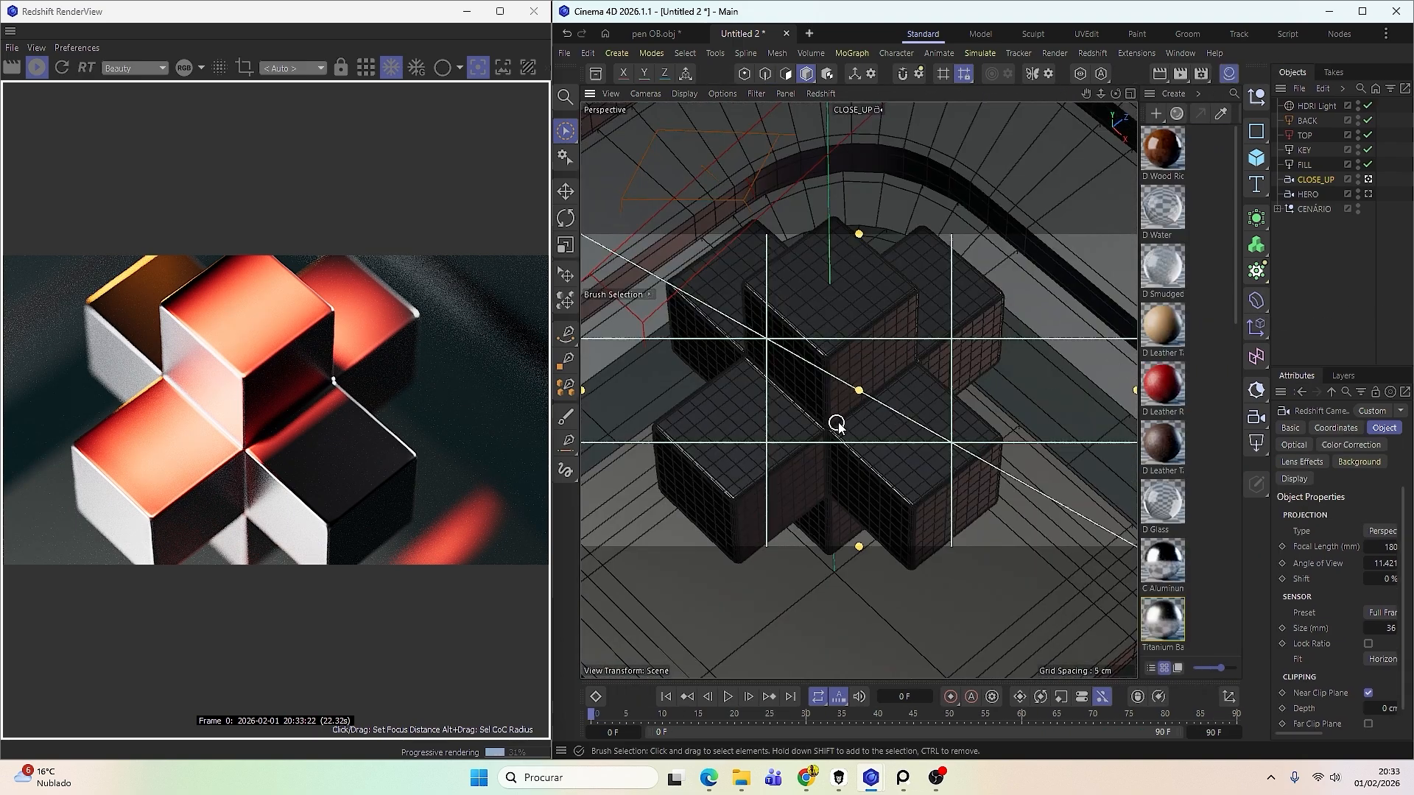
pyautogui.moveTo(838, 422)
pyautogui.keyDown('alt'); pyautogui.mouseDown()
pyautogui.moveTo(851, 434)
pyautogui.moveTo(833, 396)
pyautogui.moveTo(840, 445)
pyautogui.moveTo(841, 418)
pyautogui.mouseUp(); pyautogui.keyUp('alt')
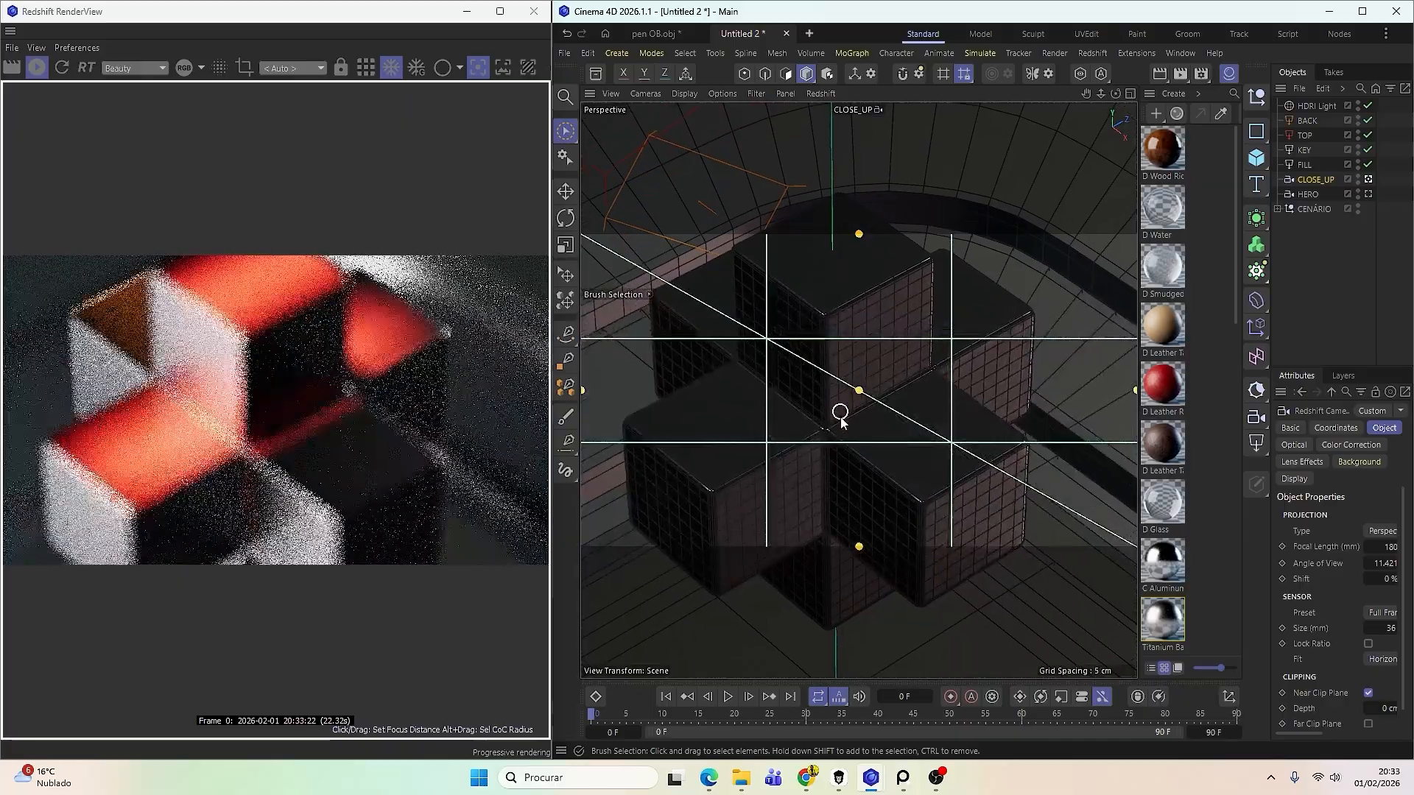
pyautogui.keyDown('alt'); pyautogui.moveTo(840, 418); pyautogui.dragTo(722, 530, button='right'); pyautogui.keyUp('alt')
pyautogui.keyDown('alt'); pyautogui.moveTo(821, 464); pyautogui.dragTo(848, 485); pyautogui.keyUp('alt')
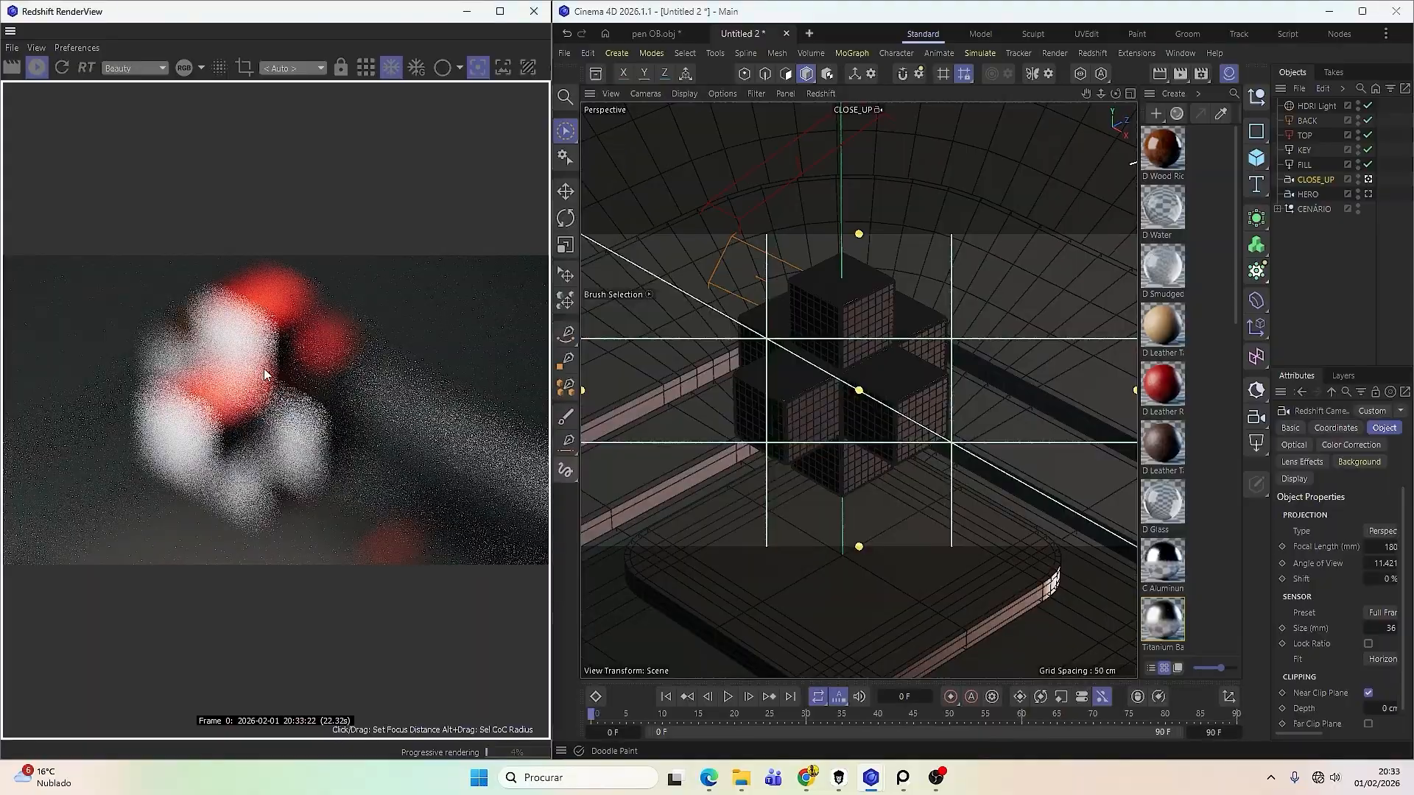
pyautogui.click(284, 424)
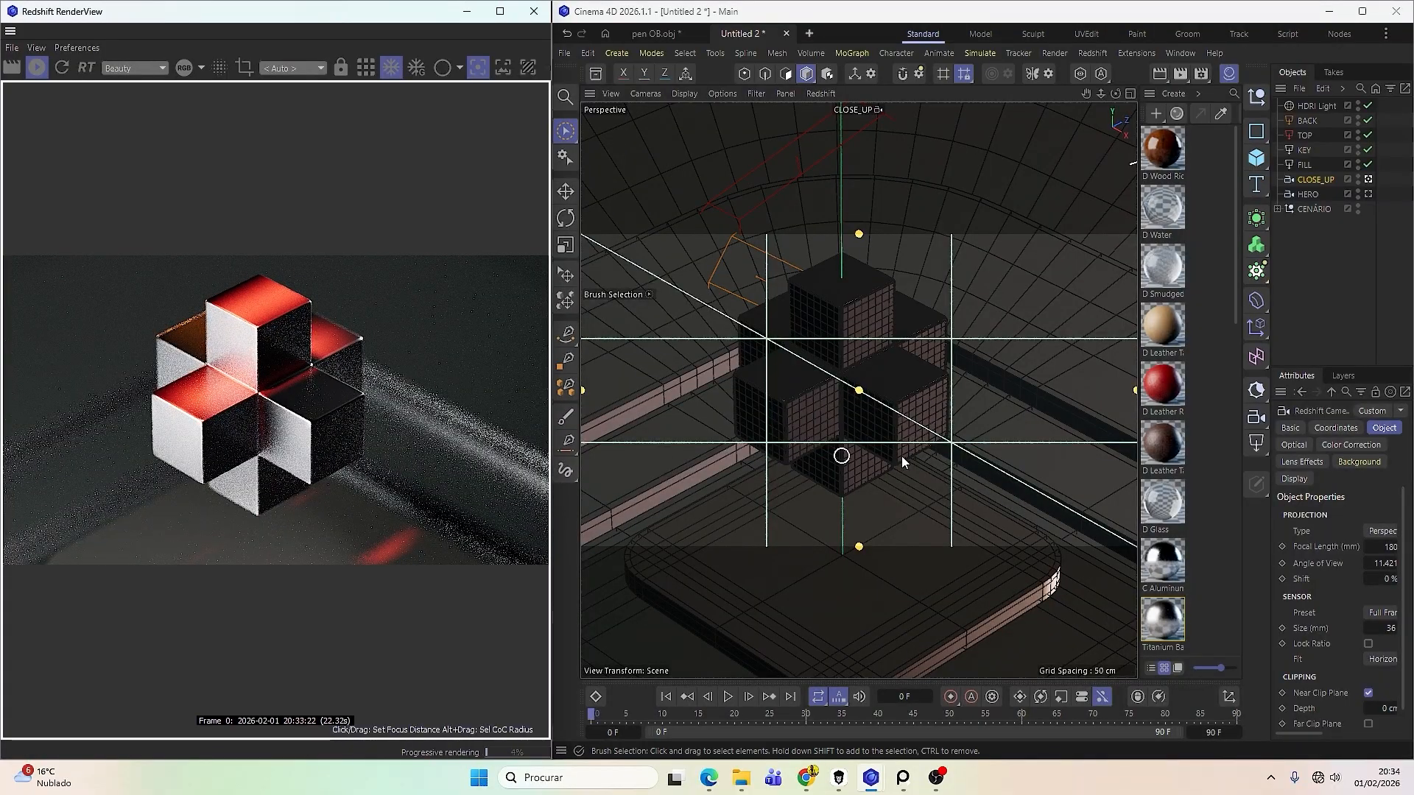
pyautogui.click(855, 417)
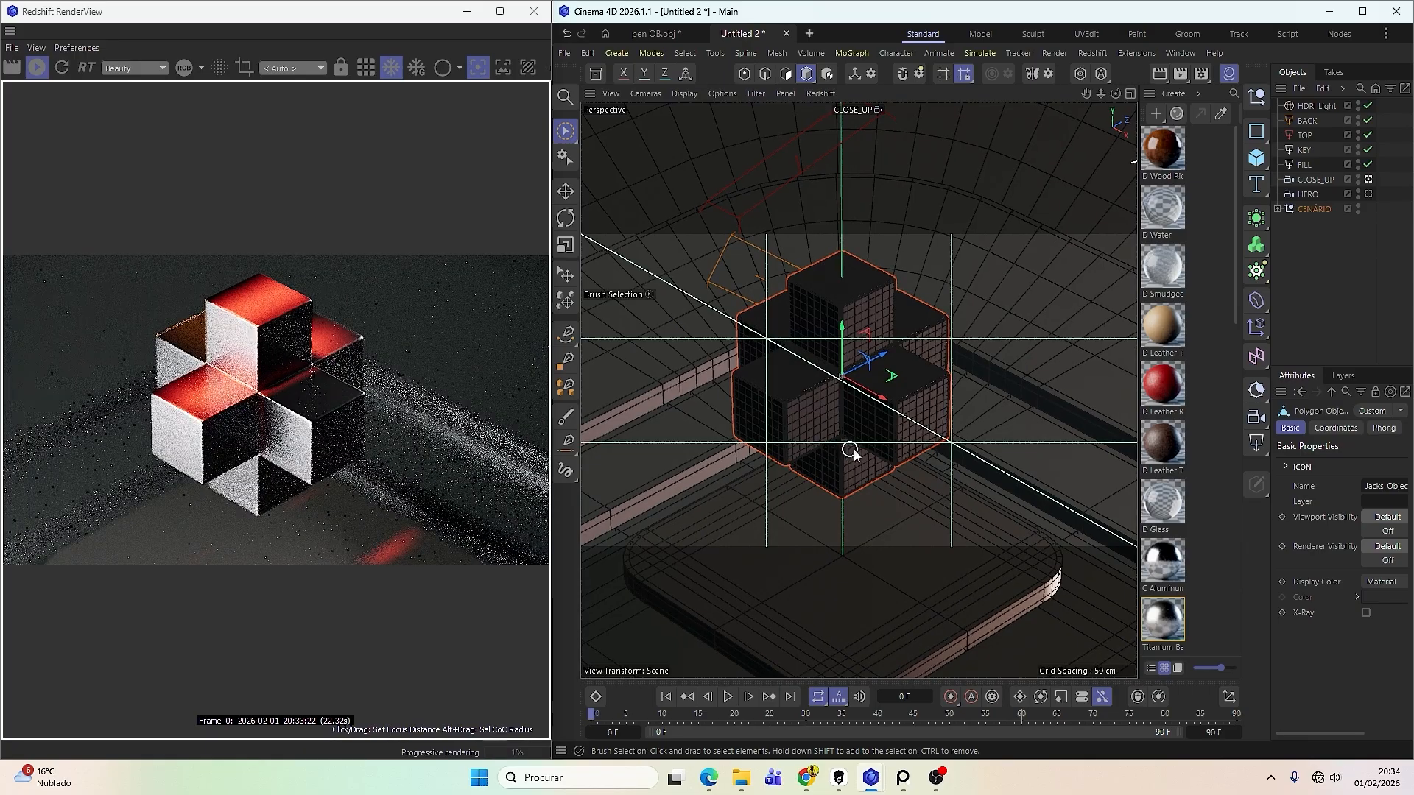
pyautogui.keyDown('alt'); pyautogui.moveTo(854, 456); pyautogui.dragTo(858, 462); pyautogui.keyUp('alt')
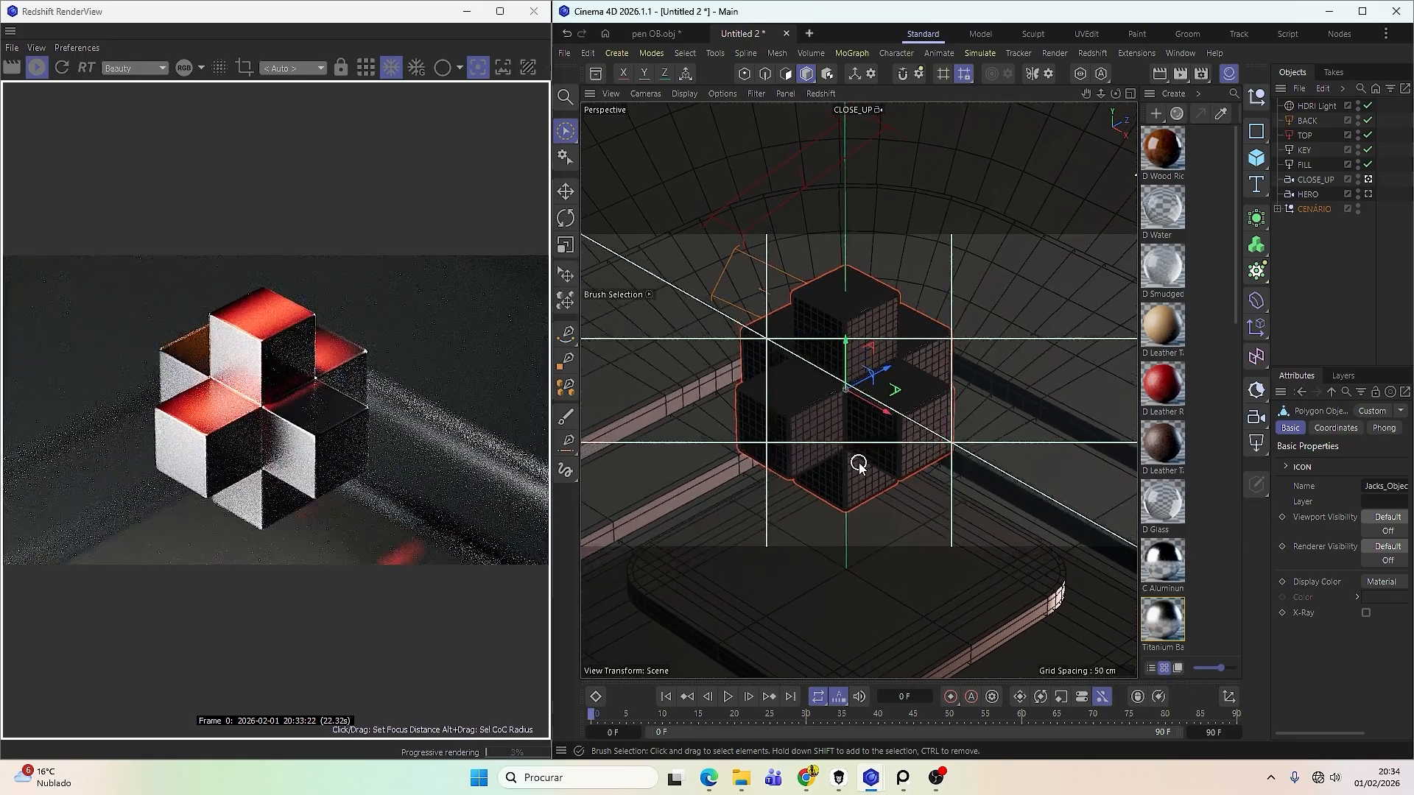
# Duplicate the CLOSE_UP camera and look through the copy.
pyautogui.click(1316, 183)
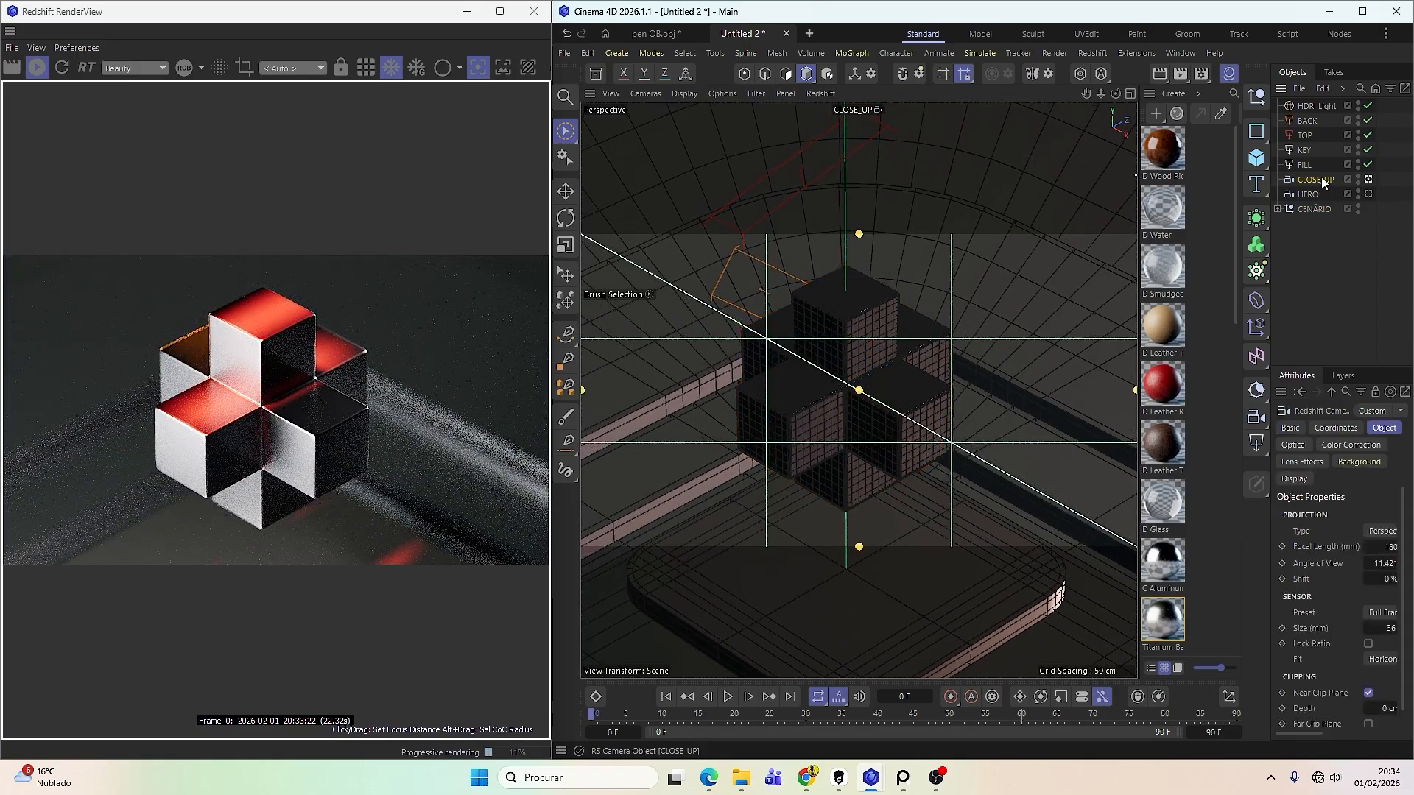
pyautogui.keyDown('ctrl'); pyautogui.moveTo(1324, 181); pyautogui.dragTo(1328, 173); pyautogui.keyUp('ctrl')
pyautogui.click(1372, 179)
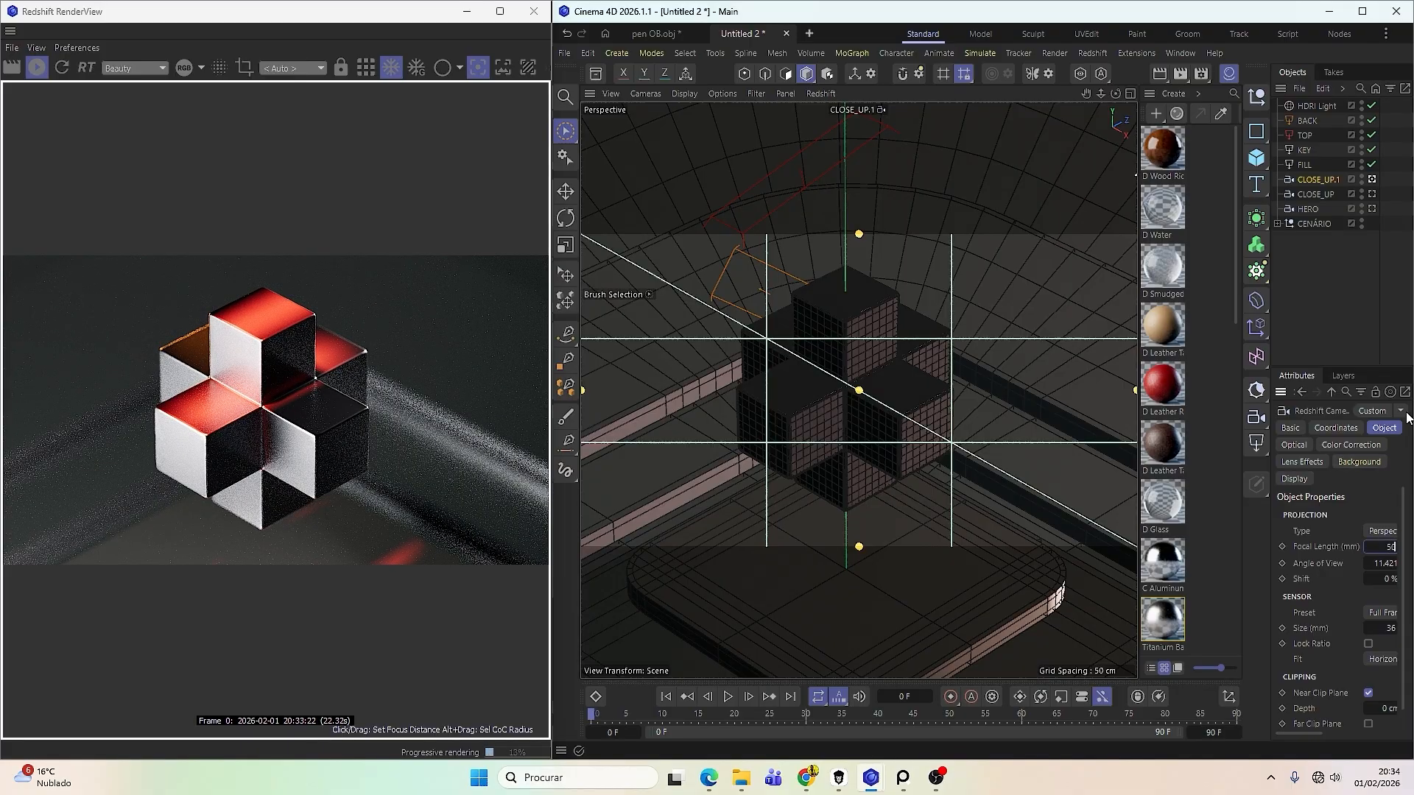
# Set the CLOSE_UP.1 camera's focal length to 50 mm and reframe it from a higher angle to include the cube cluster and podium.
pyautogui.write('50')
pyautogui.press('Return')
pyautogui.moveTo(876, 447)
pyautogui.keyDown('alt'); pyautogui.mouseDown()
pyautogui.moveTo(891, 439)
pyautogui.moveTo(882, 366)
pyautogui.moveTo(887, 451)
pyautogui.moveTo(913, 474)
pyautogui.moveTo(913, 545)
pyautogui.moveTo(904, 438)
pyautogui.moveTo(906, 475)
pyautogui.moveTo(875, 458)
pyautogui.moveTo(877, 476)
pyautogui.moveTo(875, 449)
pyautogui.moveTo(875, 492)
pyautogui.moveTo(929, 504)
pyautogui.moveTo(930, 478)
pyautogui.moveTo(785, 471)
pyautogui.moveTo(785, 483)
pyautogui.moveTo(905, 449)
pyautogui.moveTo(899, 465)
pyautogui.moveTo(891, 436)
pyautogui.moveTo(884, 477)
pyautogui.moveTo(881, 369)
pyautogui.moveTo(880, 471)
pyautogui.mouseUp(); pyautogui.keyUp('alt')
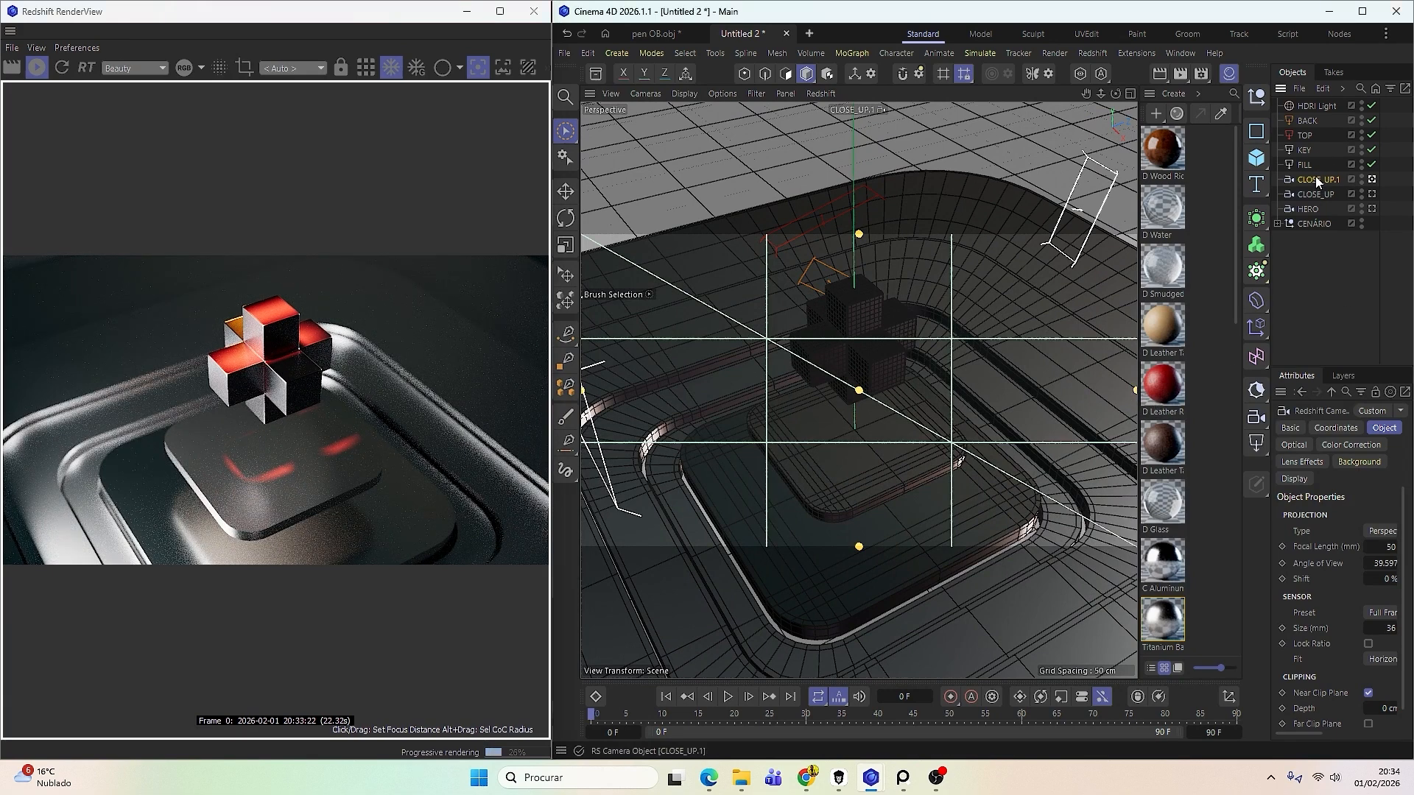
# Duplicate the CLOSE_UP.1 camera, look through the copy and set its focal length to 200 mm.
pyautogui.hotkey('ctrl', 'c')
pyautogui.hotkey('ctrl', 'v')
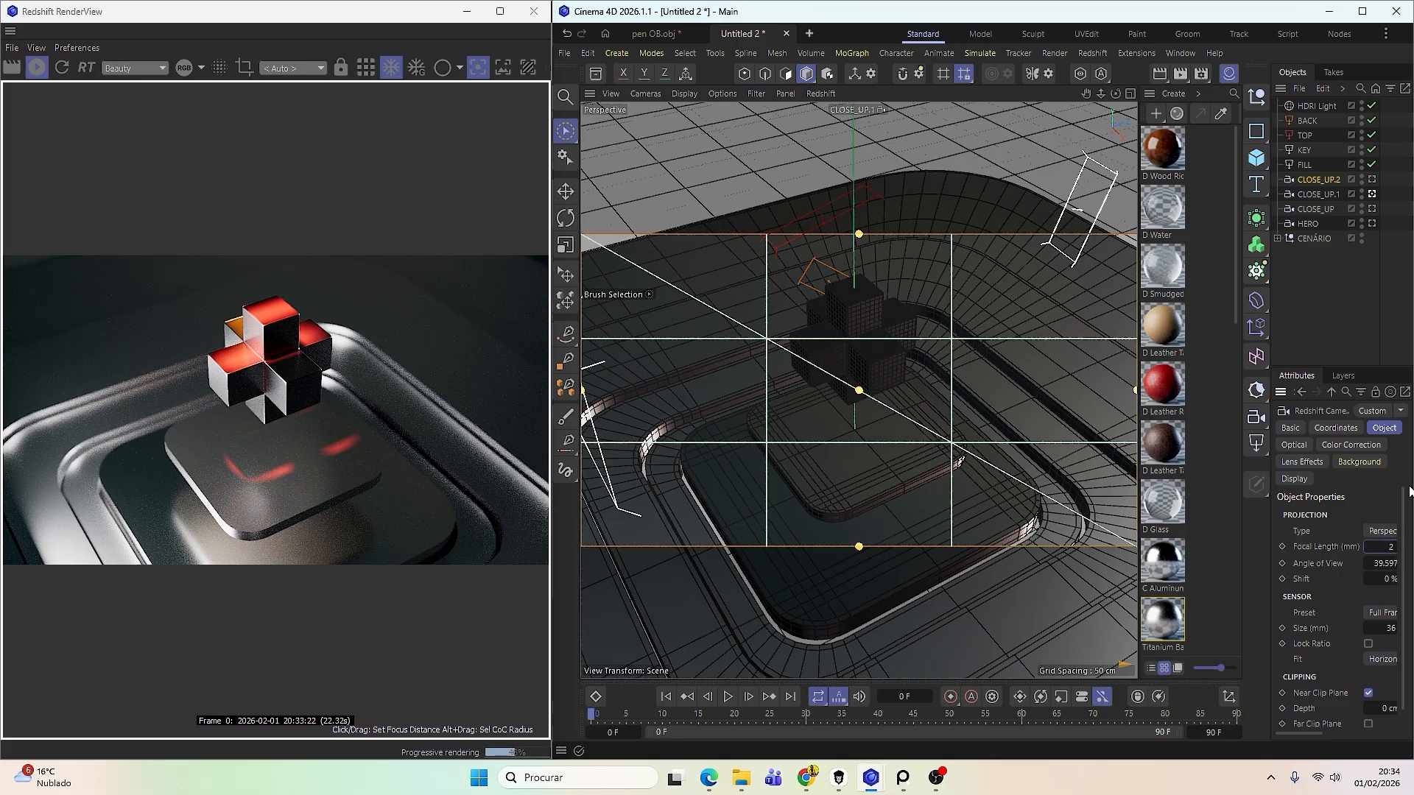
pyautogui.click(1371, 179)
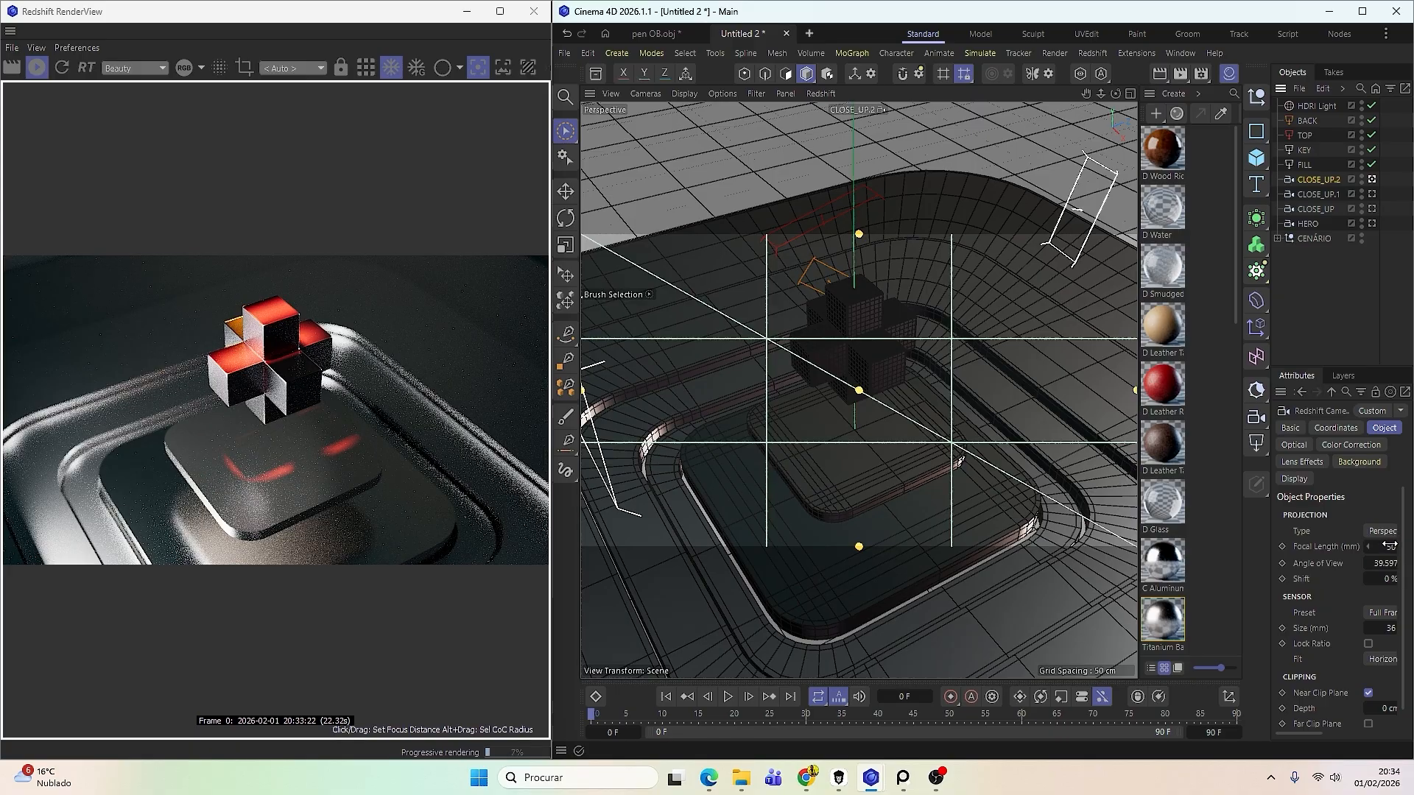
pyautogui.press('Return')
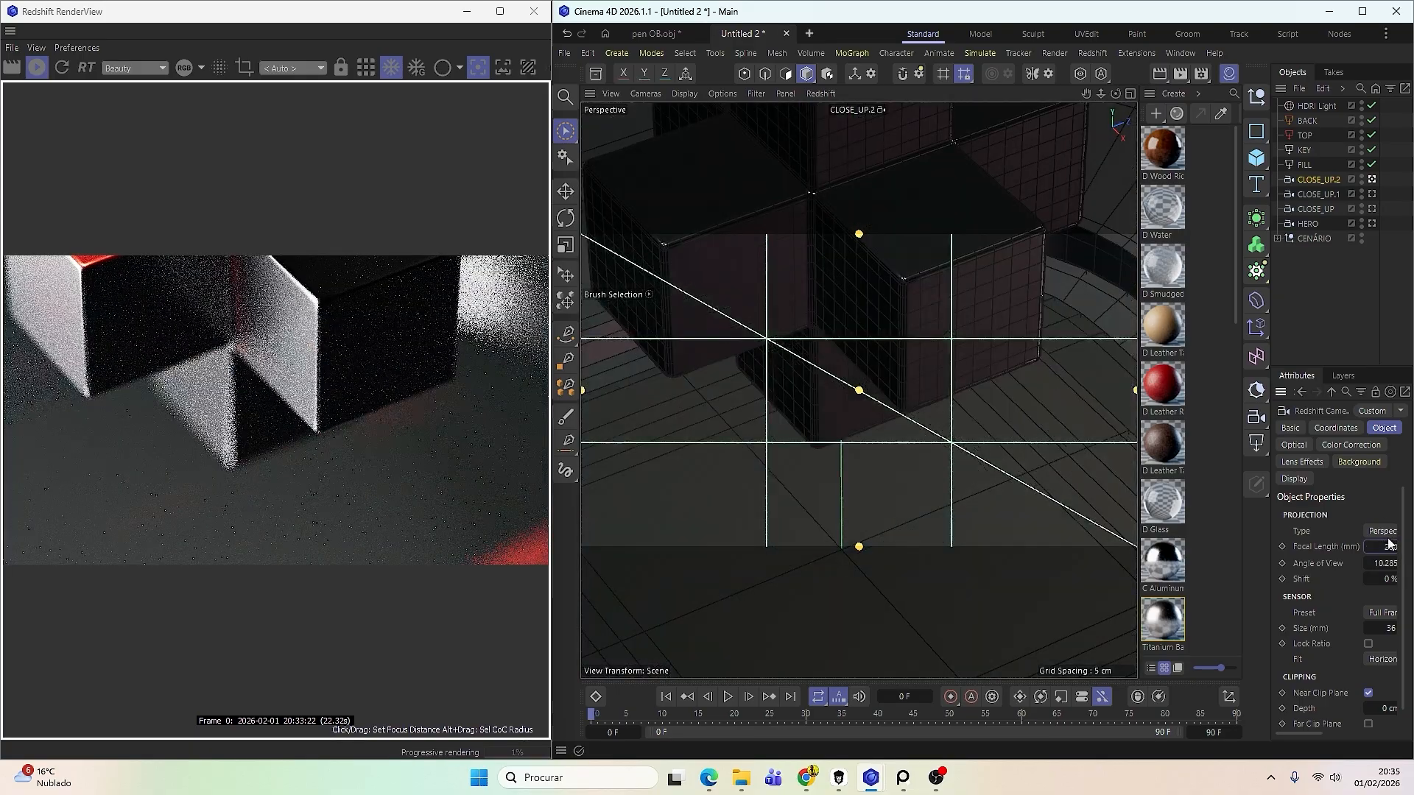
# Reframe the CLOSE_UP.2 camera tightly from above on the corner where the cubes meet and pick the focus there in the render.
pyautogui.keyDown('alt'); pyautogui.moveTo(815, 380); pyautogui.dragTo(842, 458); pyautogui.keyUp('alt')
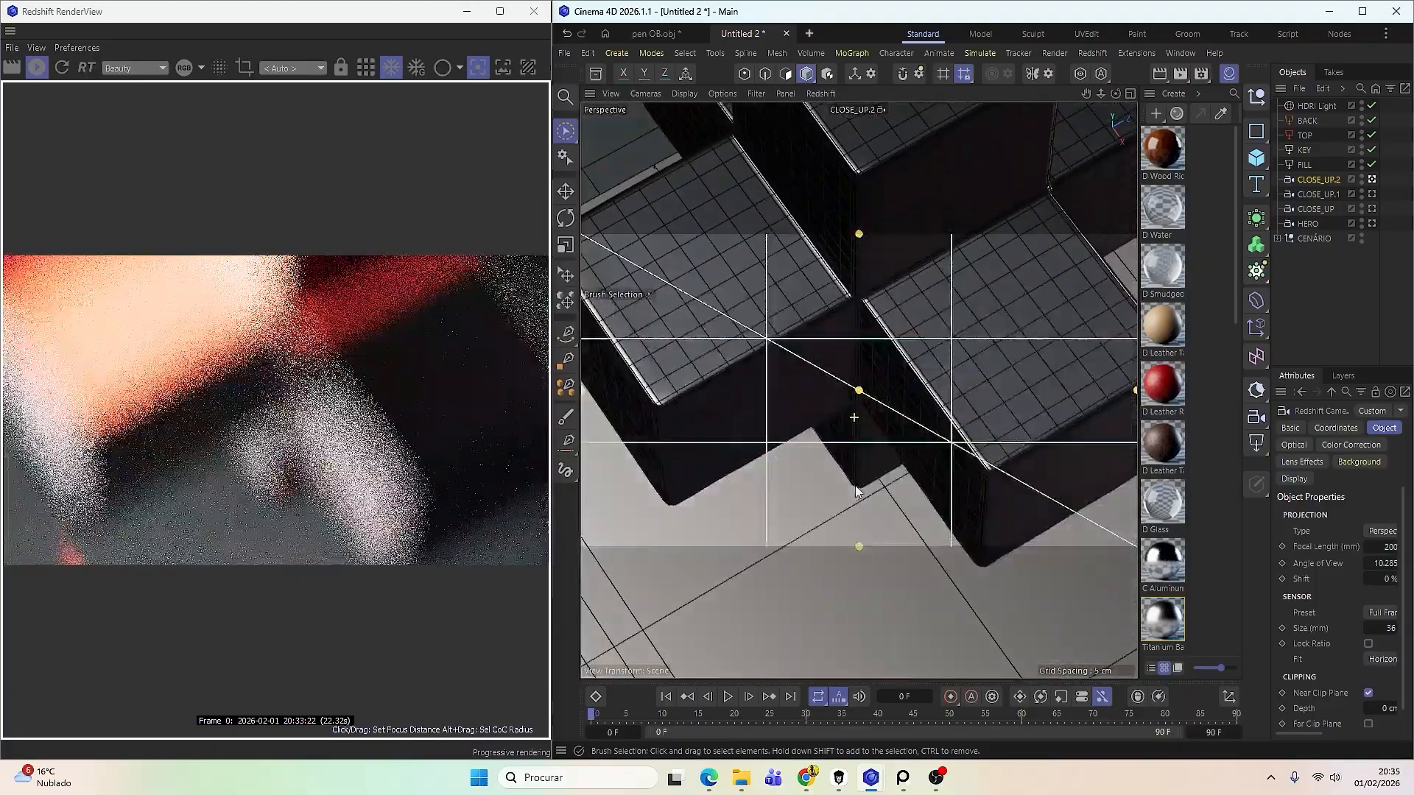
pyautogui.keyDown('alt'); pyautogui.moveTo(937, 403); pyautogui.dragTo(948, 374, button='middle'); pyautogui.keyUp('alt')
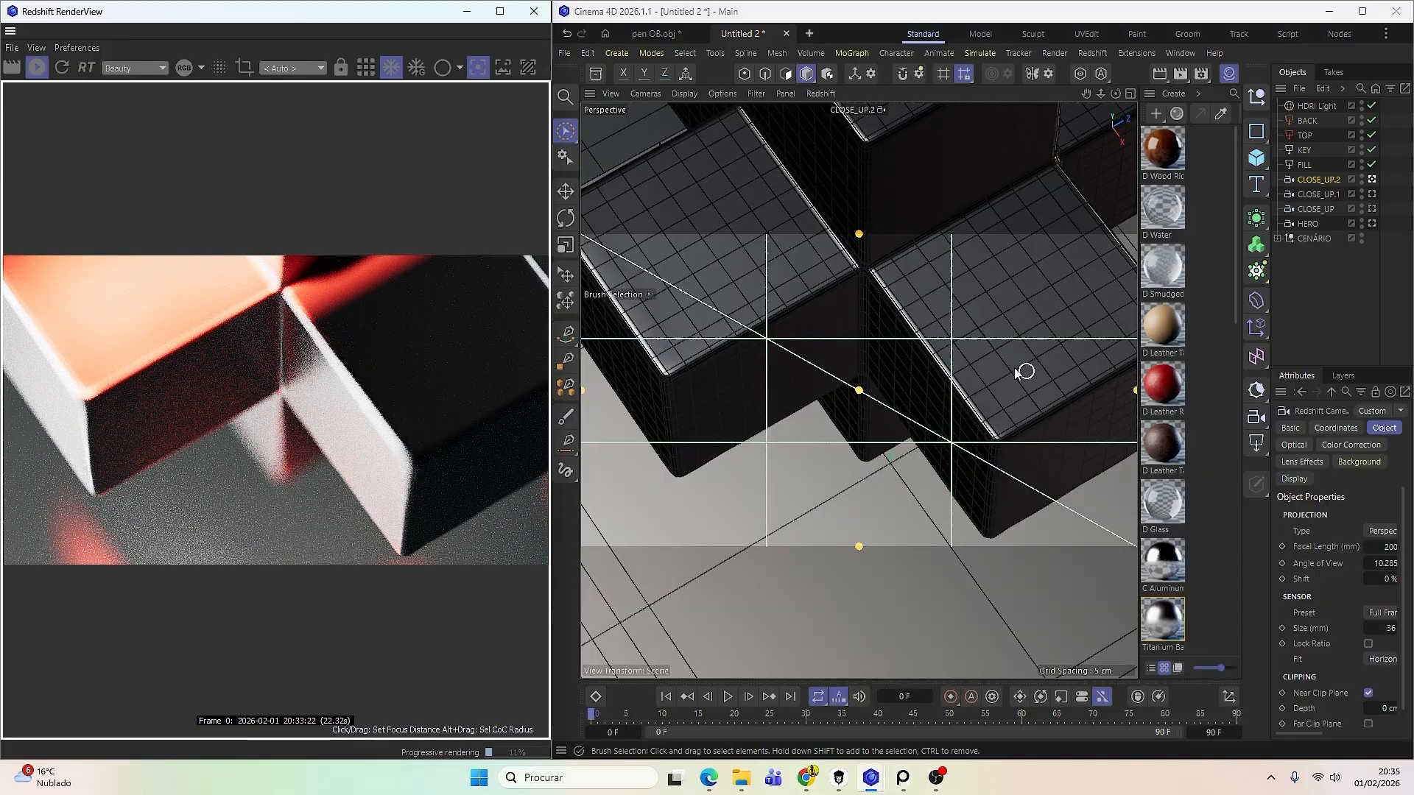
pyautogui.click(876, 344)
pyautogui.keyDown('alt'); pyautogui.moveTo(896, 341); pyautogui.dragTo(873, 456, button='middle'); pyautogui.keyUp('alt')
pyautogui.moveTo(894, 444)
pyautogui.keyDown('alt'); pyautogui.mouseDown()
pyautogui.moveTo(935, 442)
pyautogui.moveTo(894, 427)
pyautogui.mouseUp(); pyautogui.keyUp('alt')
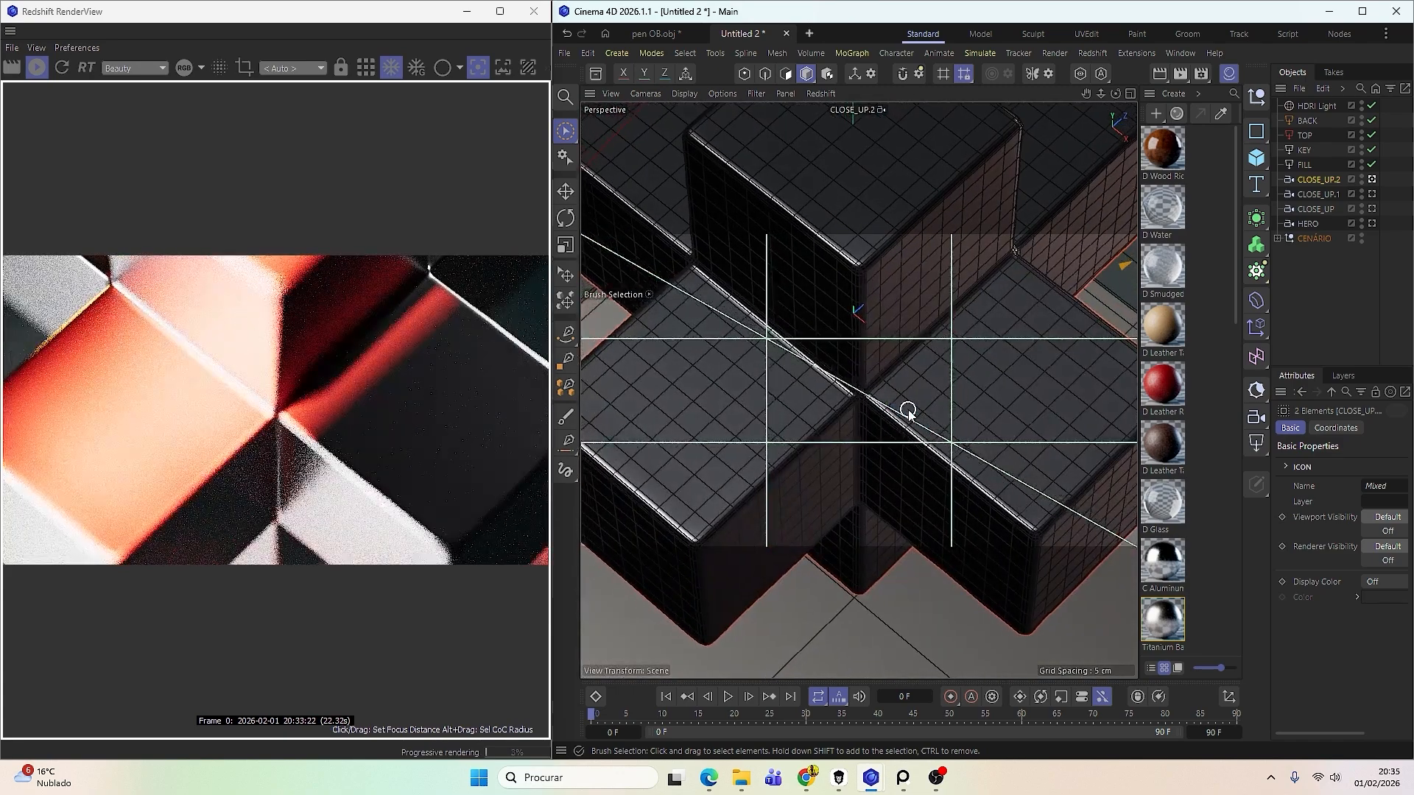
pyautogui.keyDown('alt'); pyautogui.moveTo(908, 413); pyautogui.dragTo(918, 414, button='middle'); pyautogui.keyUp('alt')
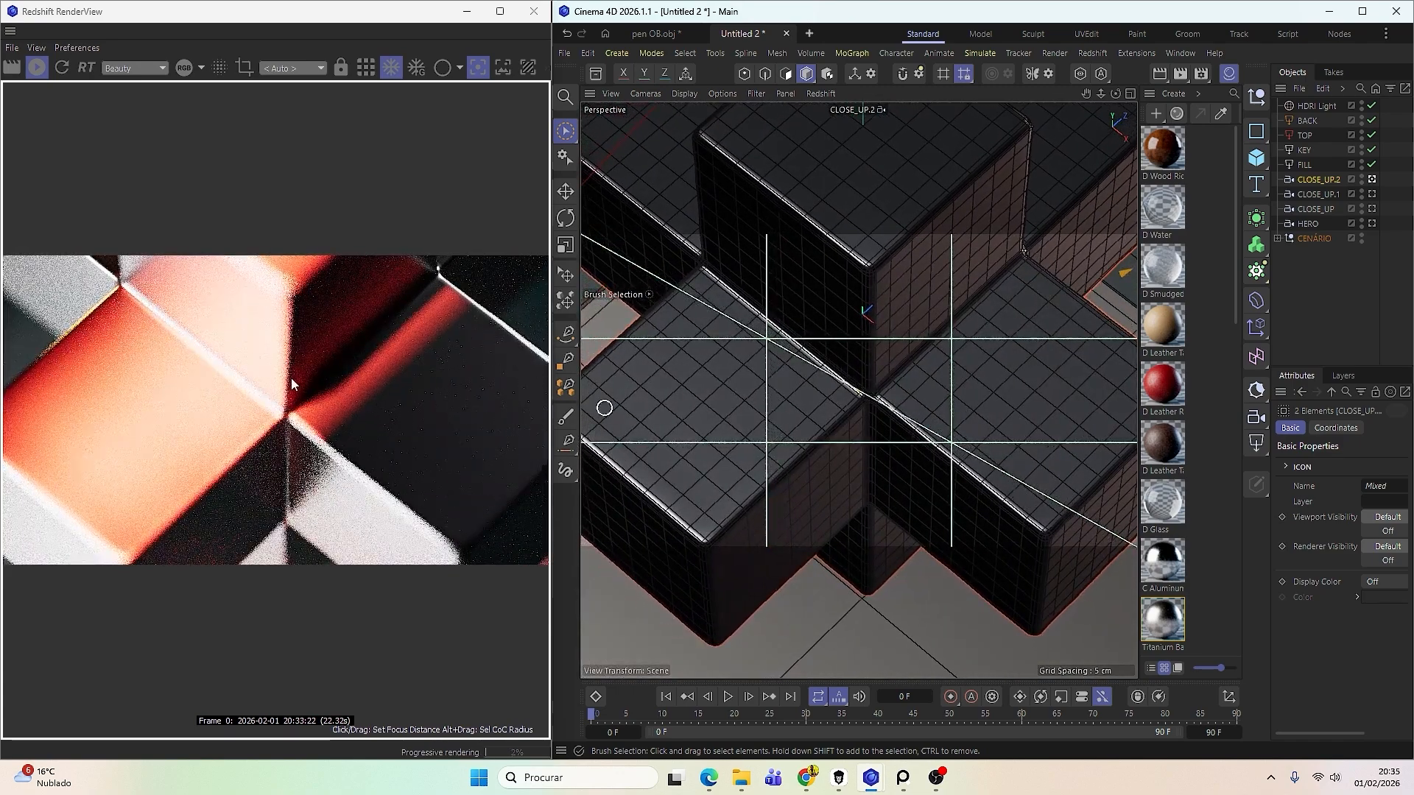
pyautogui.click(272, 404)
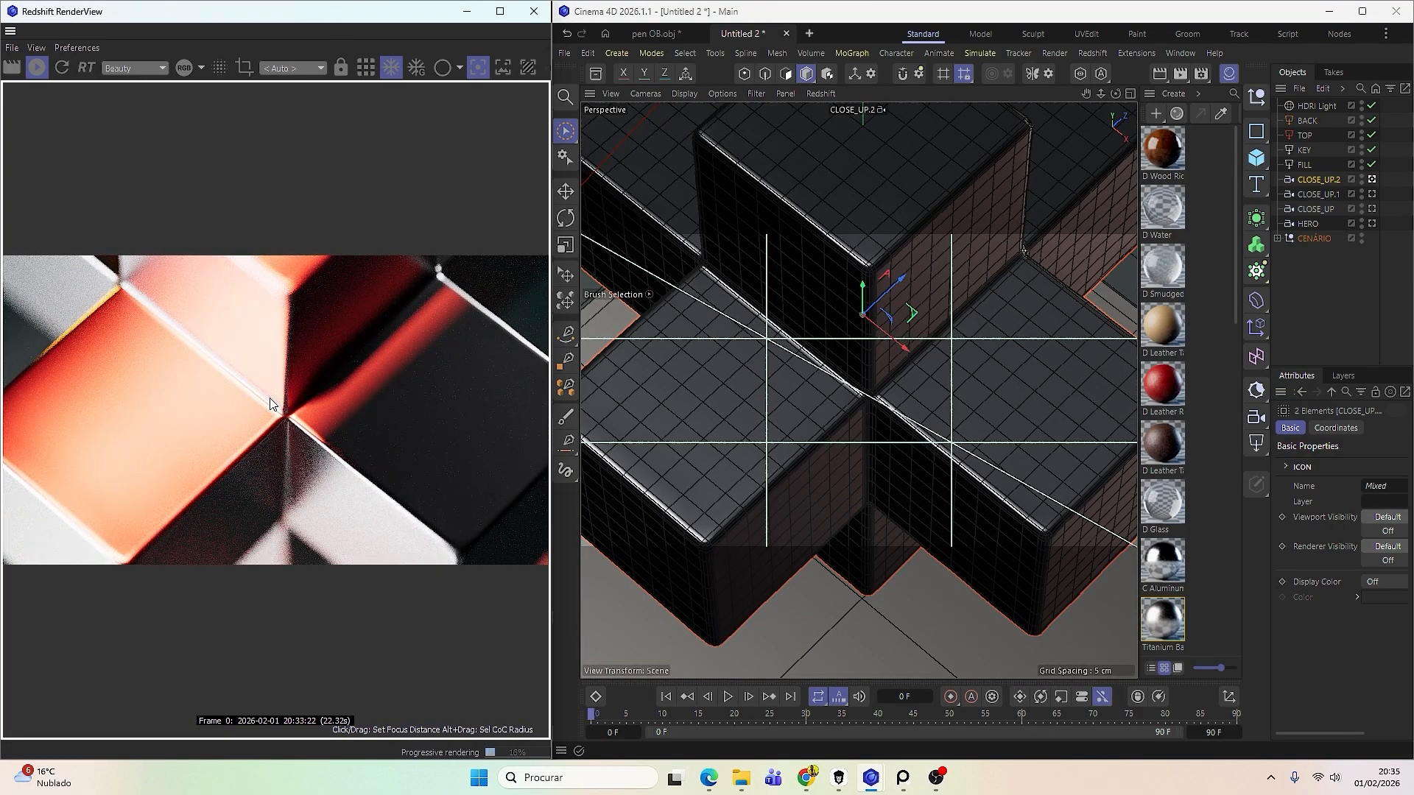
# Widen the CLOSE_UP.2 camera's settings area and look through its optical, color correction, background and display options.
pyautogui.click(1313, 180)
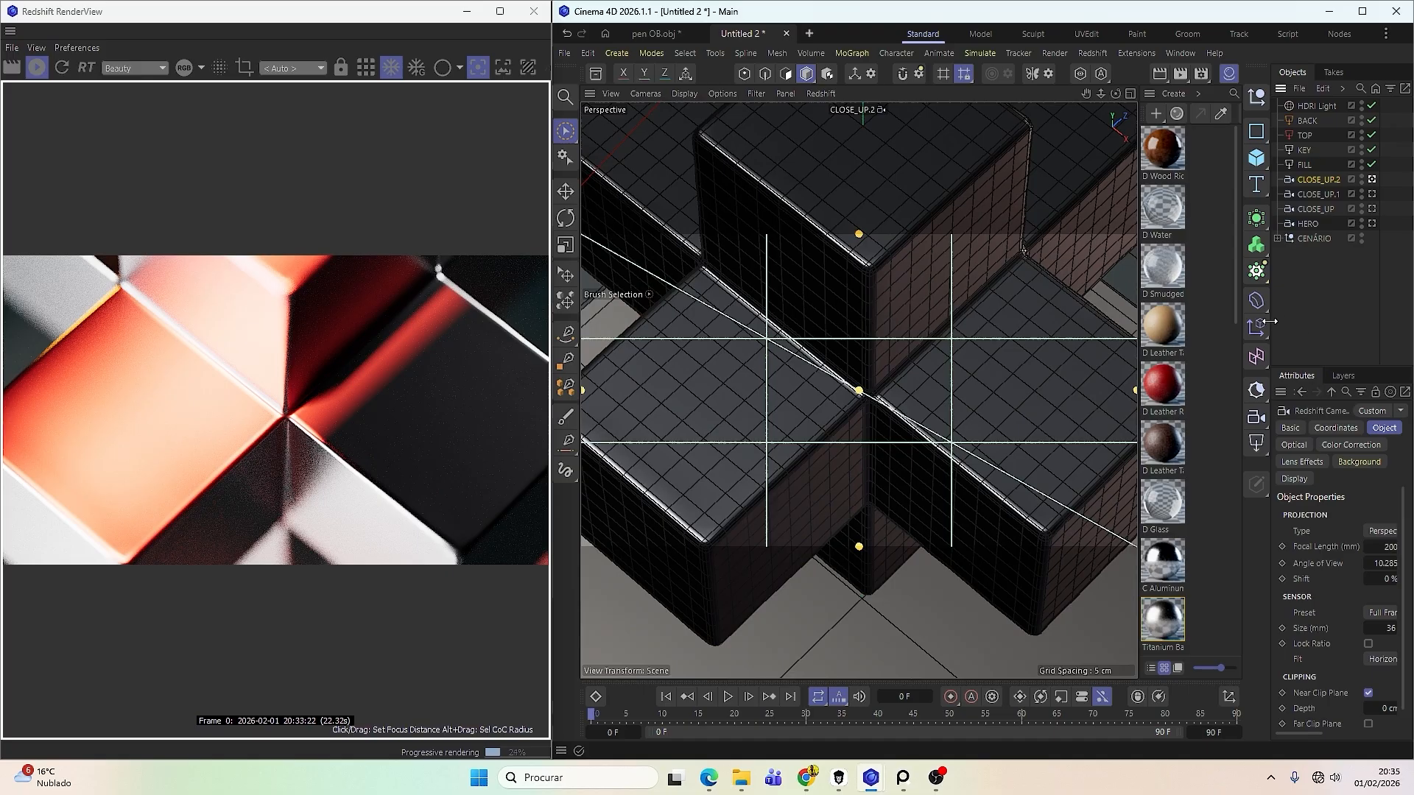
pyautogui.moveTo(1270, 321); pyautogui.dragTo(1094, 322)
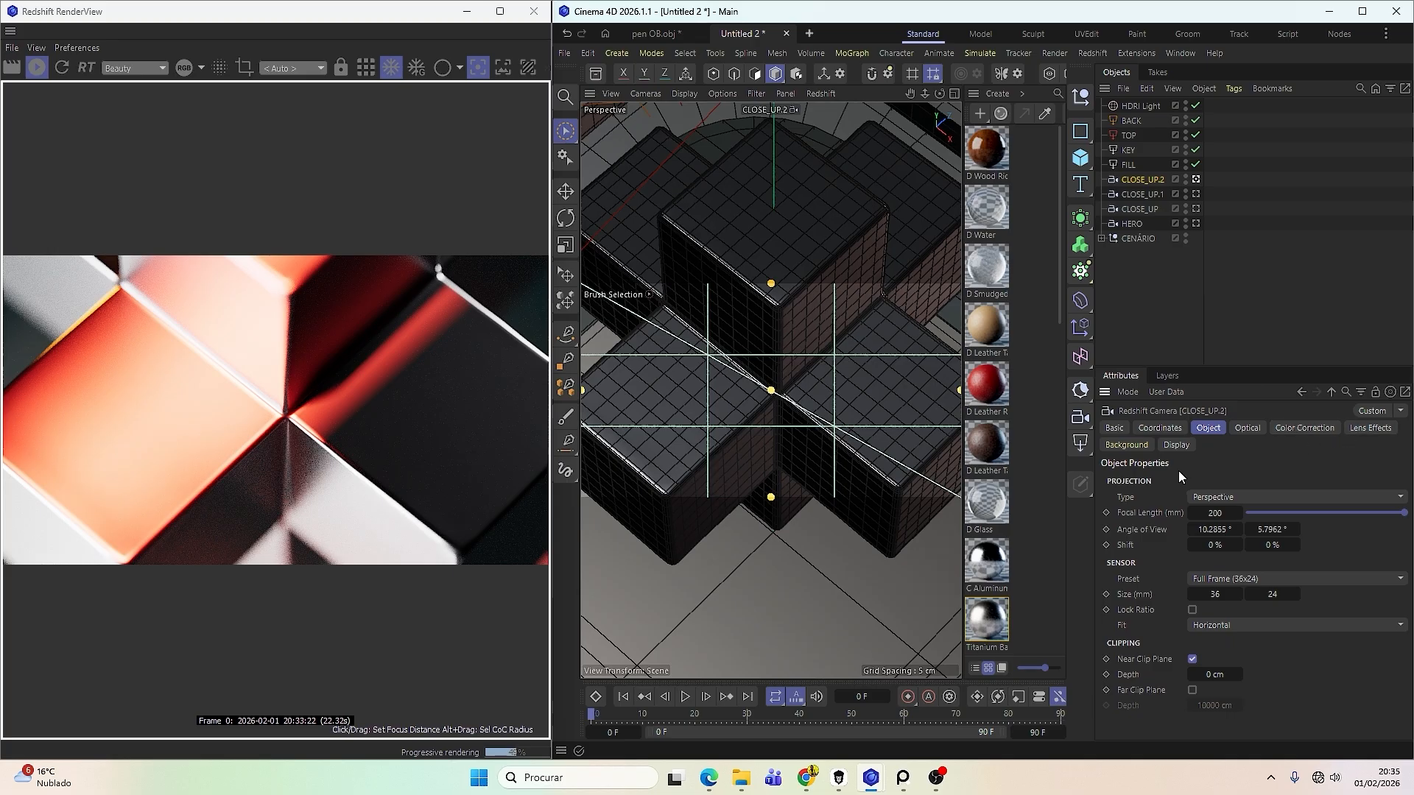
pyautogui.click(1252, 427)
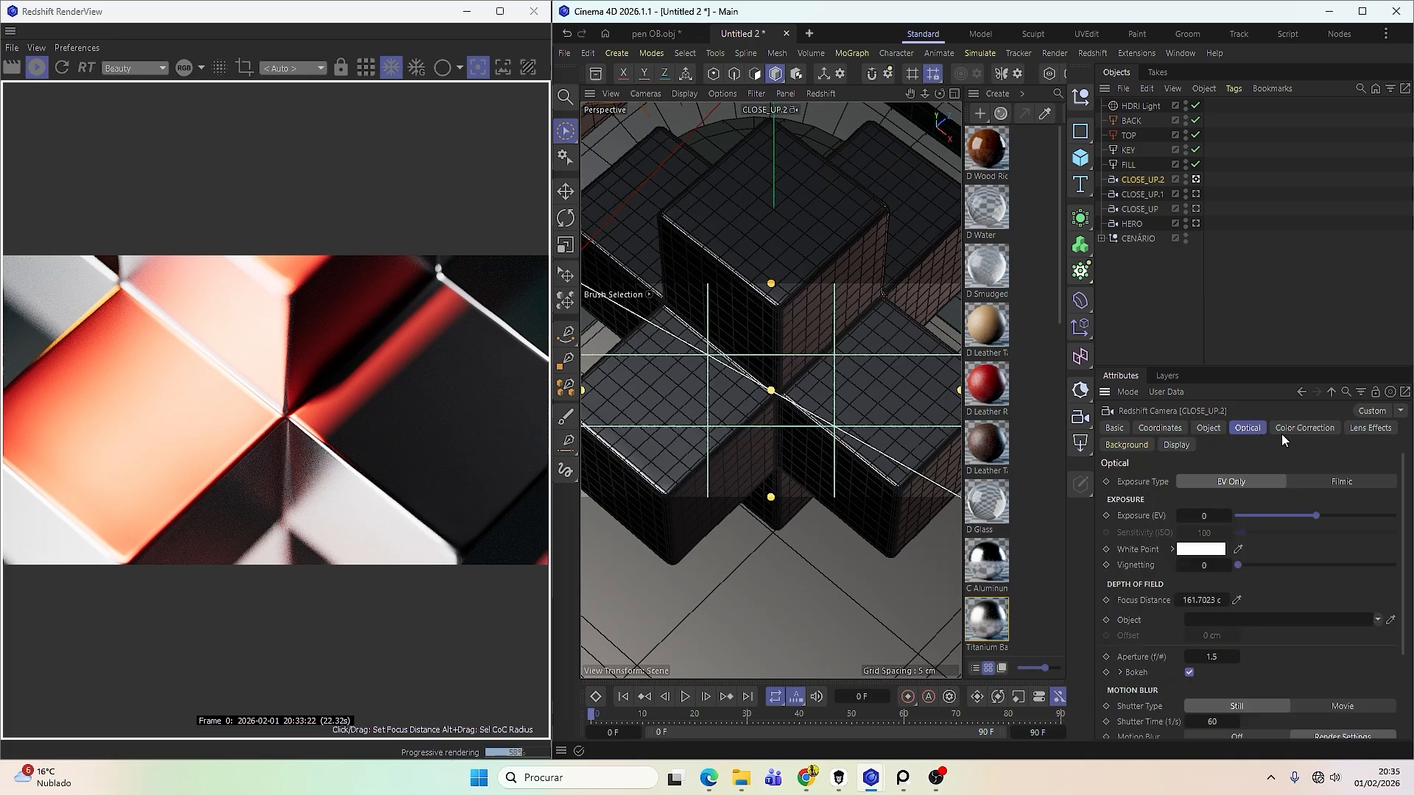
pyautogui.click(1294, 430)
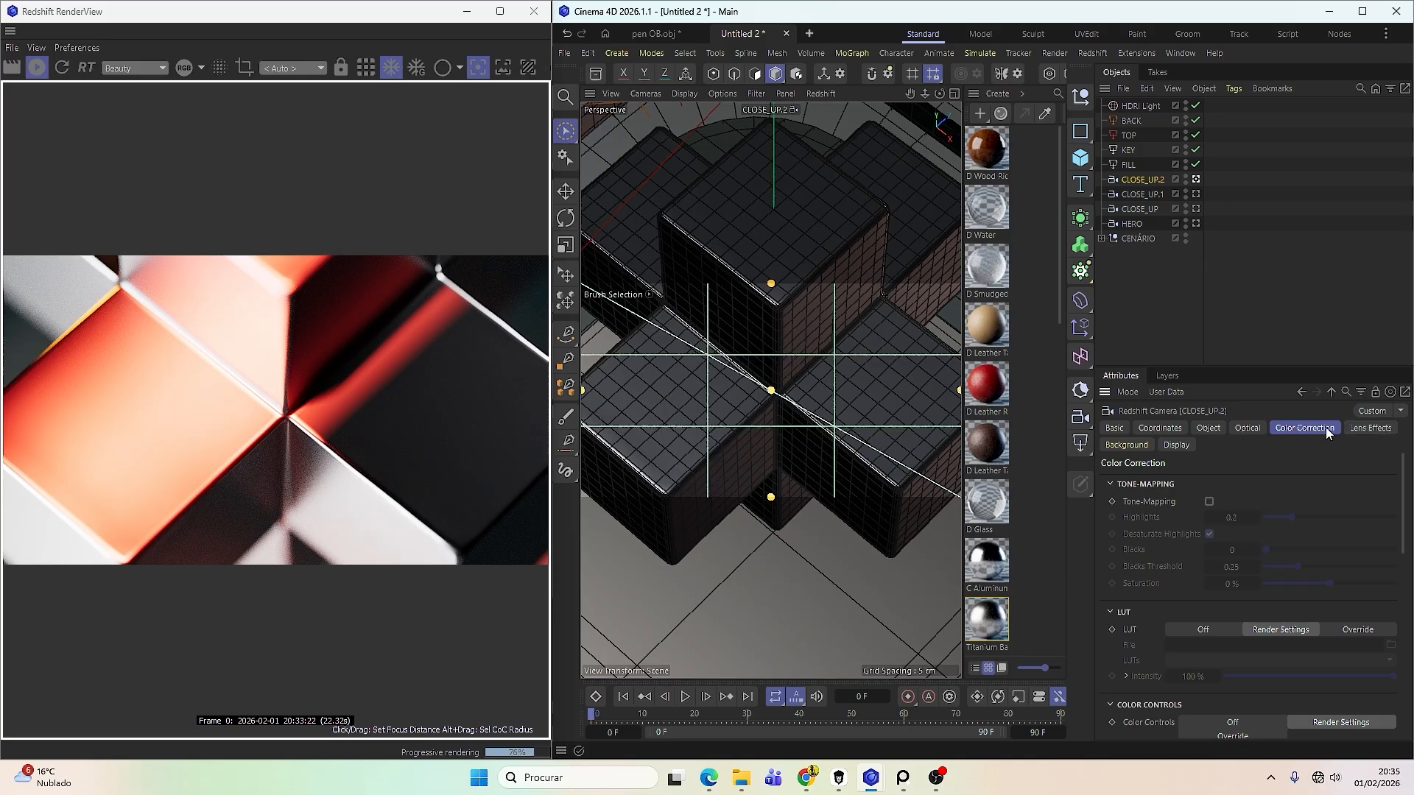
pyautogui.click(1139, 446)
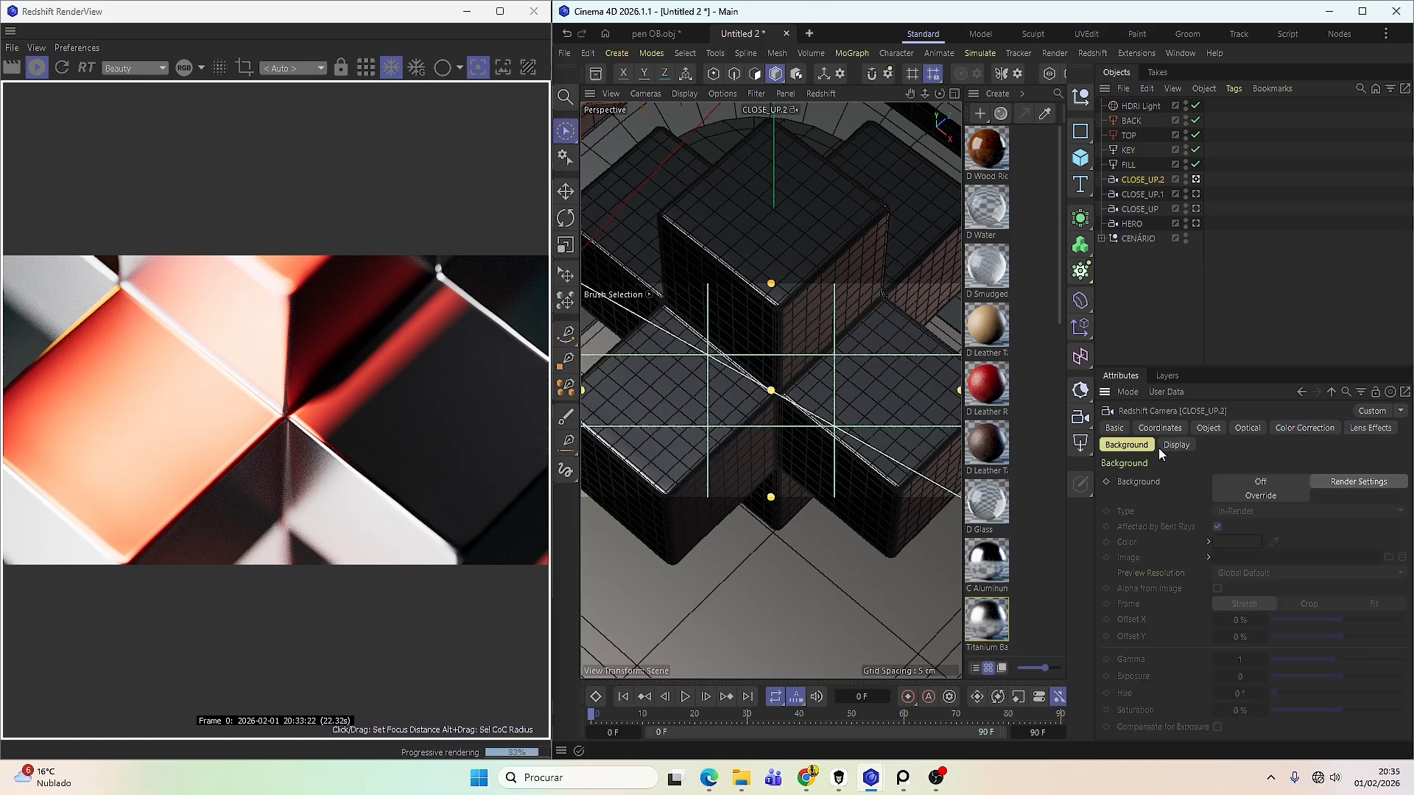
pyautogui.click(1176, 446)
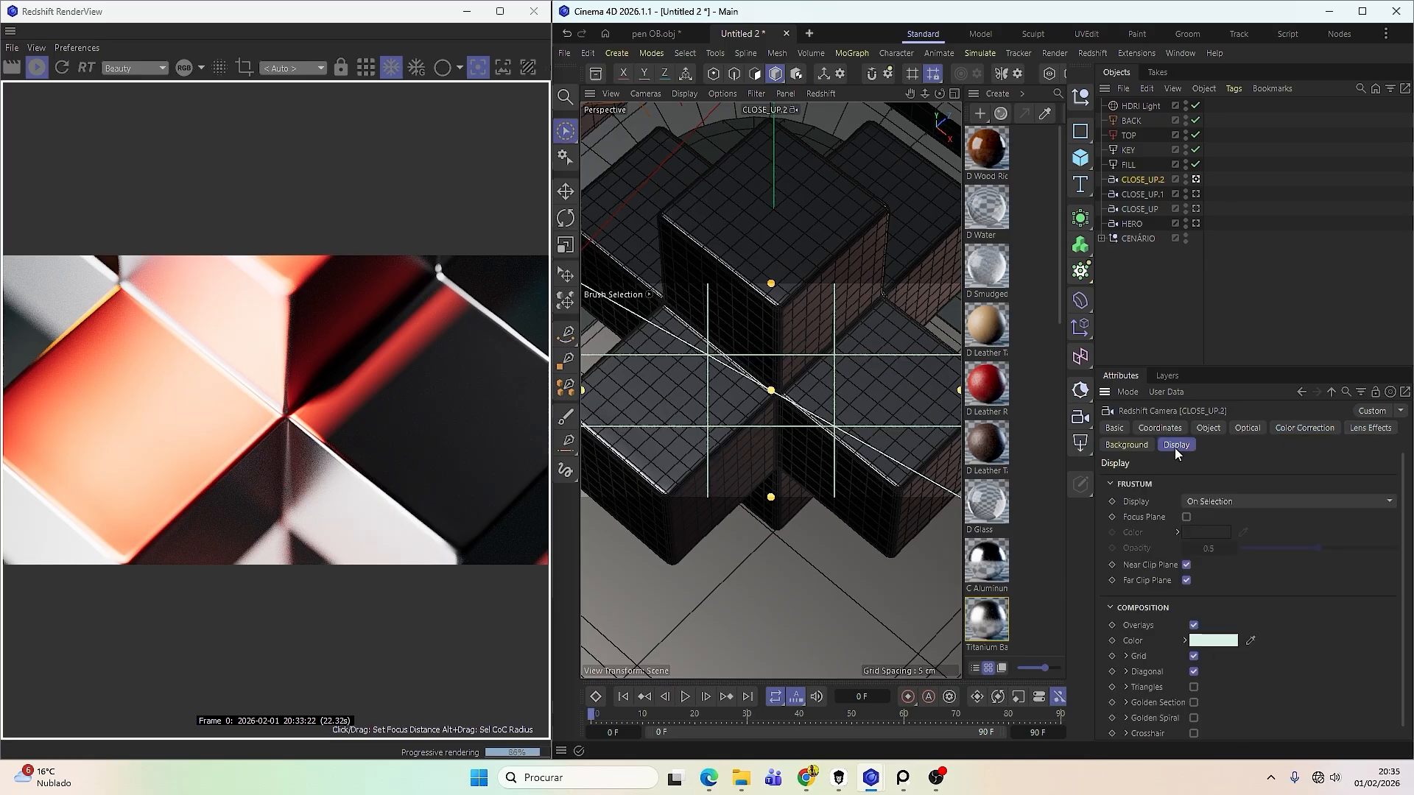
pyautogui.click(1307, 427)
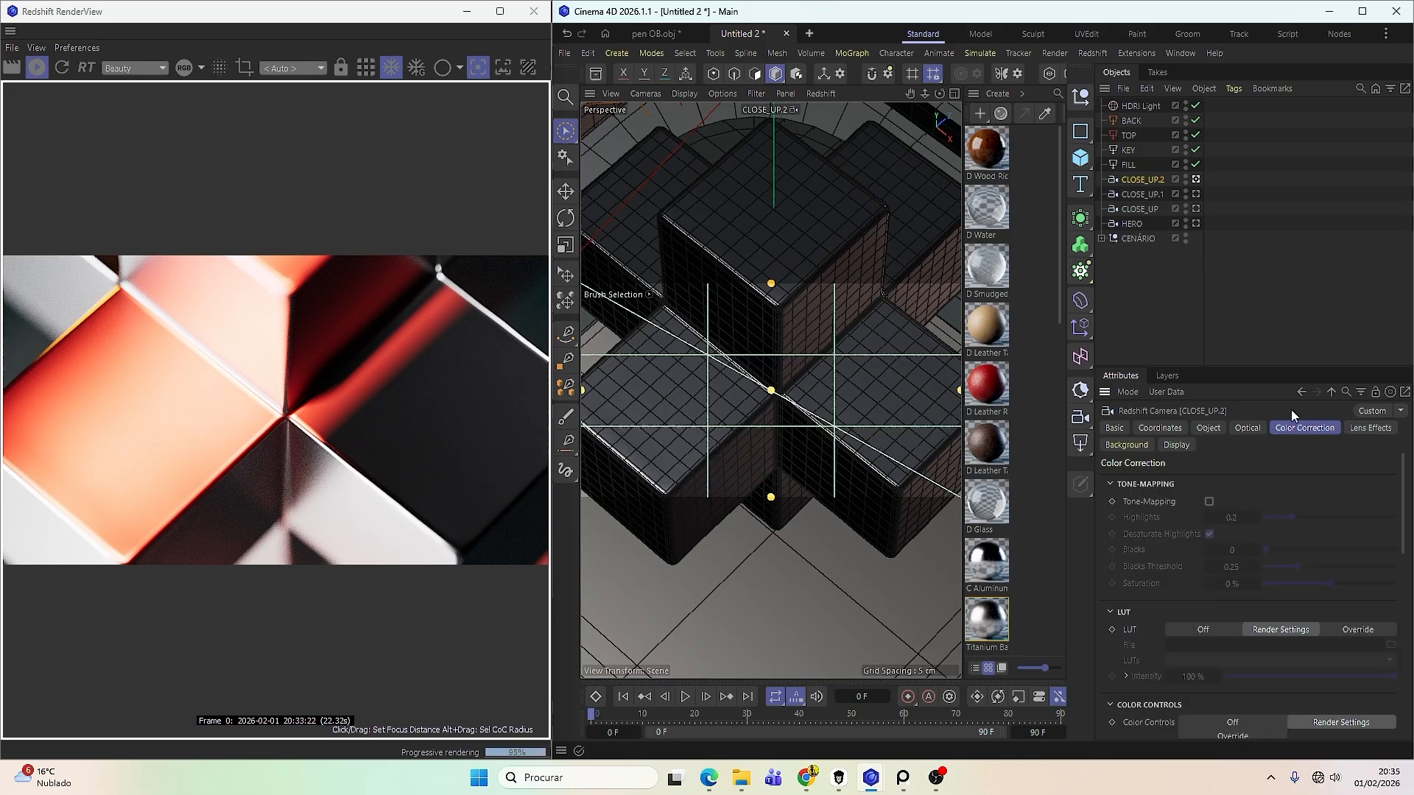
# Try exposures of -0.8, -0.7 and -0.6 EV on the CLOSE_UP.2 camera and settle on -1 EV.
pyautogui.click(1247, 428)
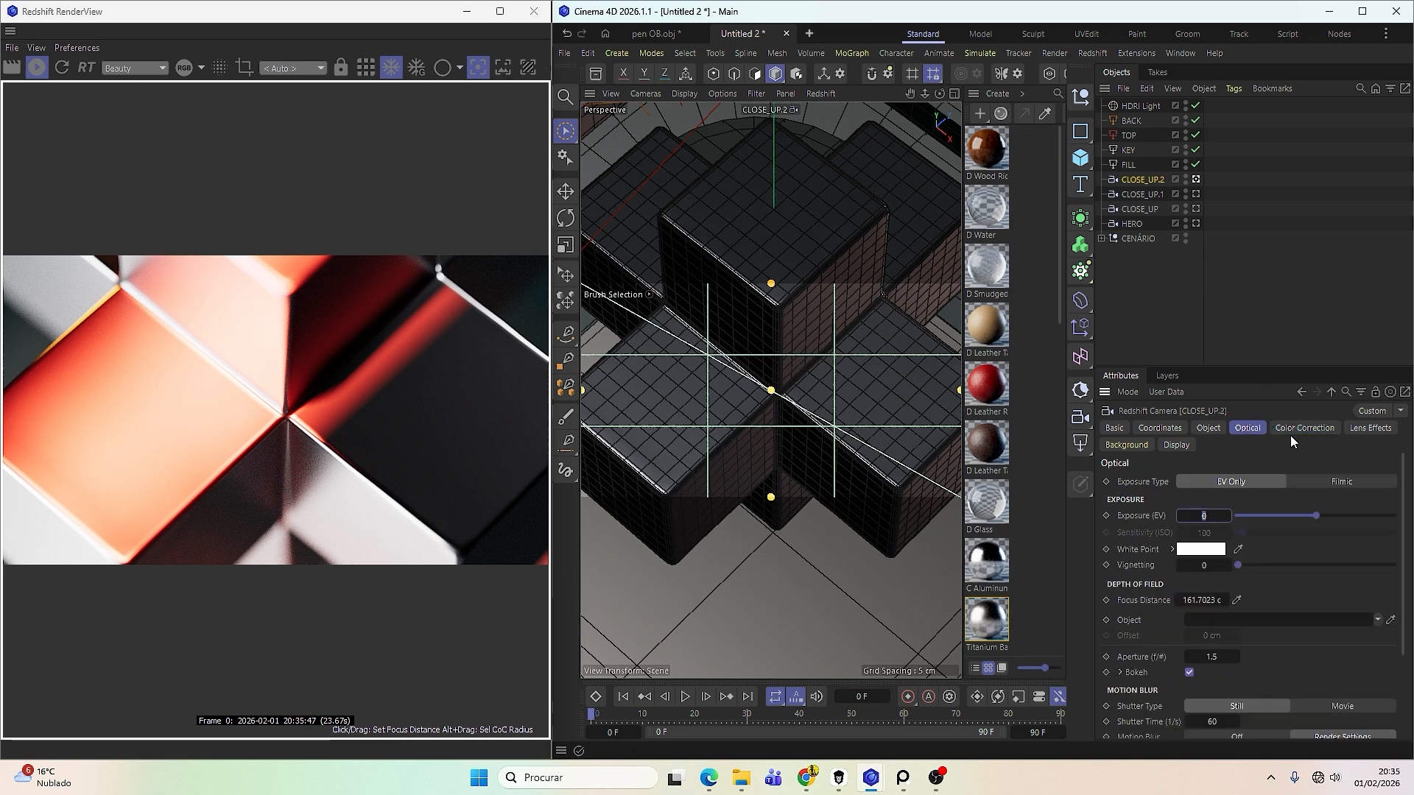
pyautogui.write('-0.')
pyautogui.write('8')
pyautogui.press('Return')
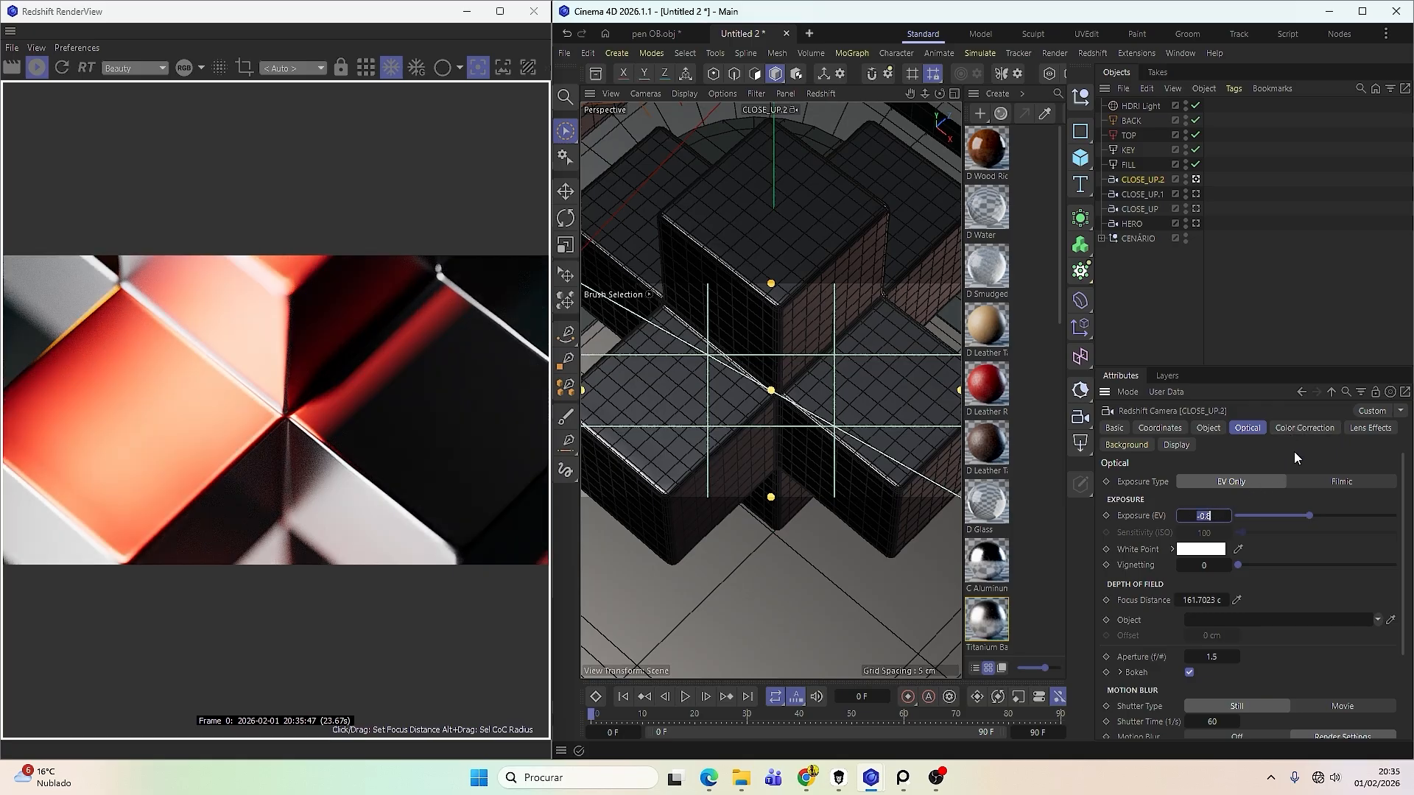
pyautogui.press('BackSpace')
pyautogui.write('-')
pyautogui.write('0.7')
pyautogui.press('Return')
pyautogui.write('.6')
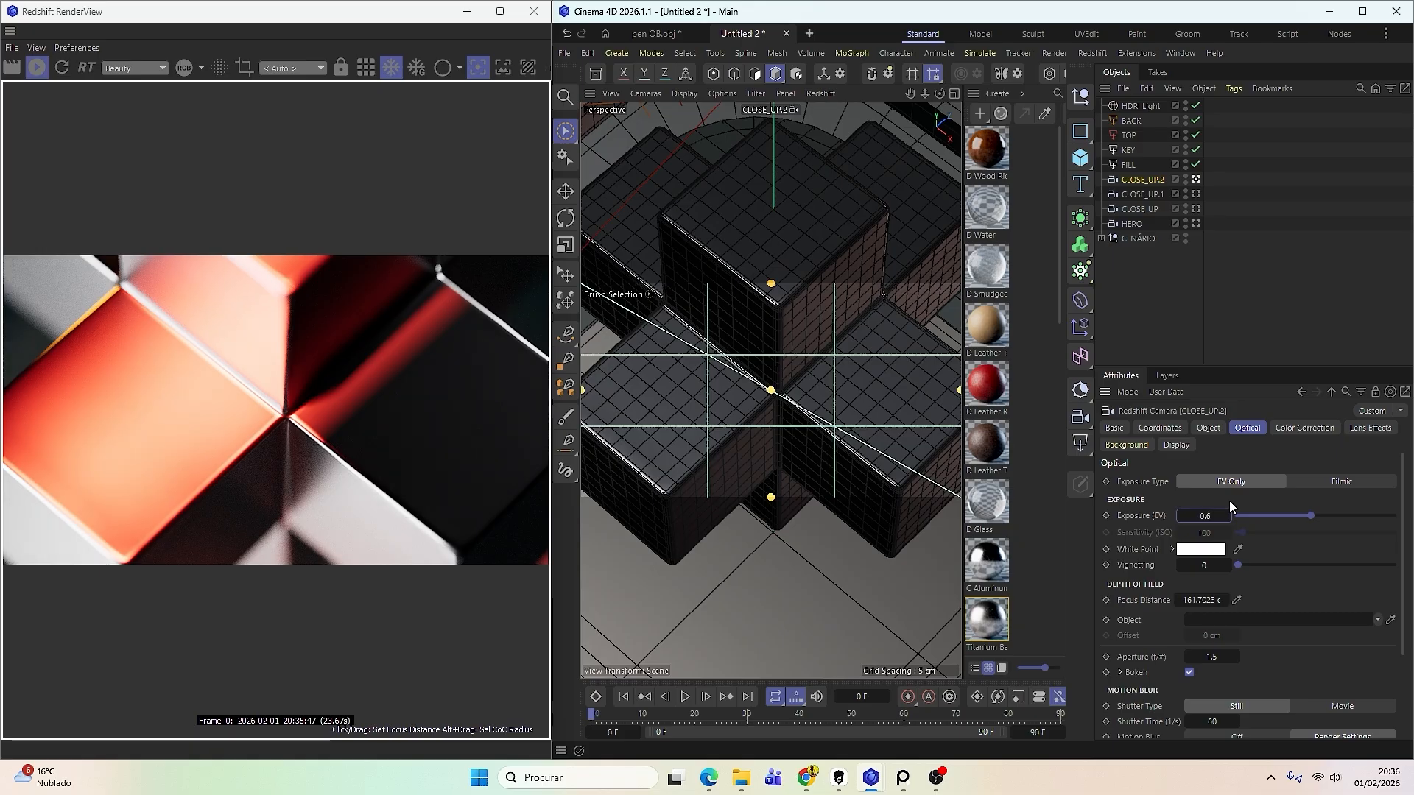
pyautogui.click(1212, 516)
pyautogui.press('Return')
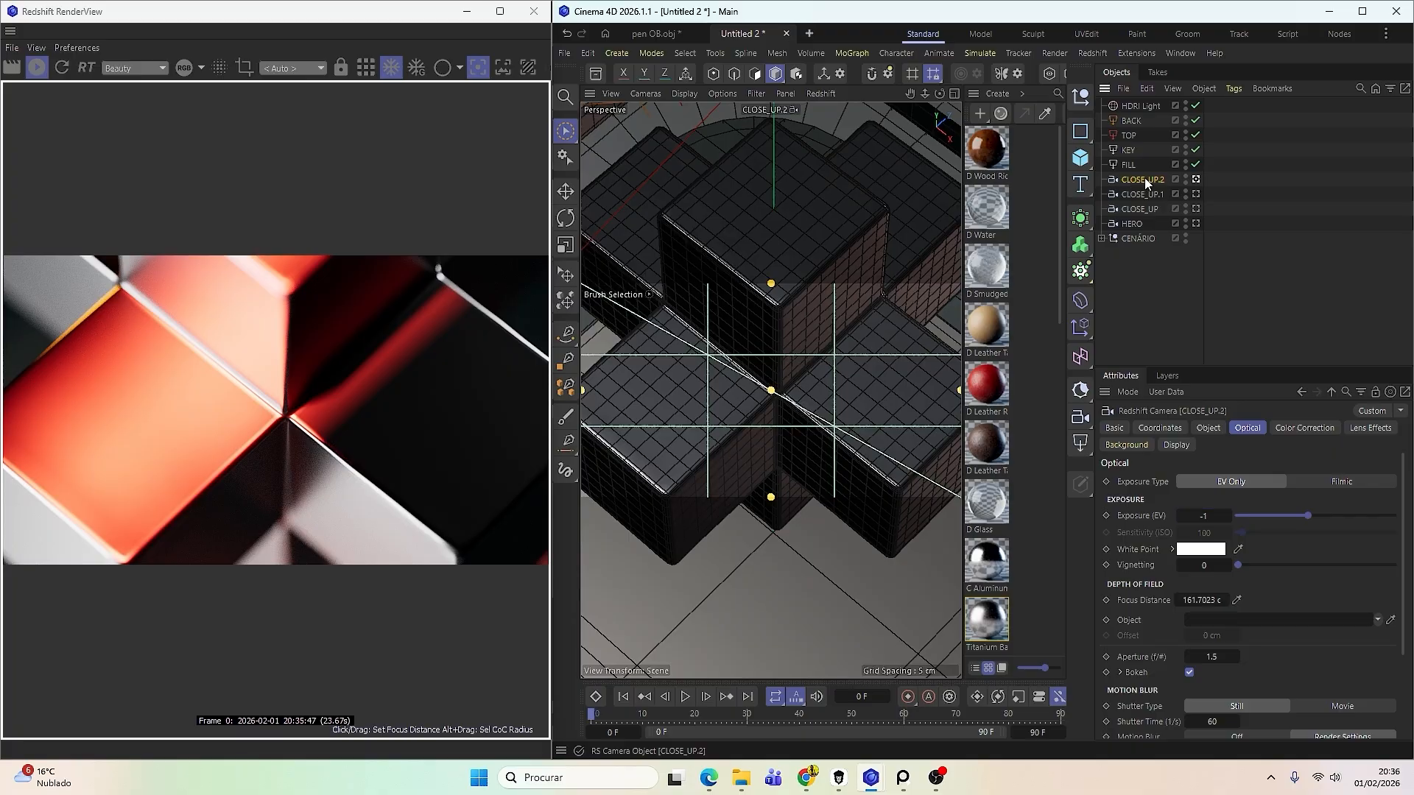
# Create a top-down shot of the whole cube cluster from a copy of the CLOSE_UP.2 camera, picking the focus on the cubes in the render.
pyautogui.keyDown('ctrl'); pyautogui.moveTo(1144, 178); pyautogui.dragTo(1145, 173); pyautogui.keyUp('ctrl')
pyautogui.click(1196, 179)
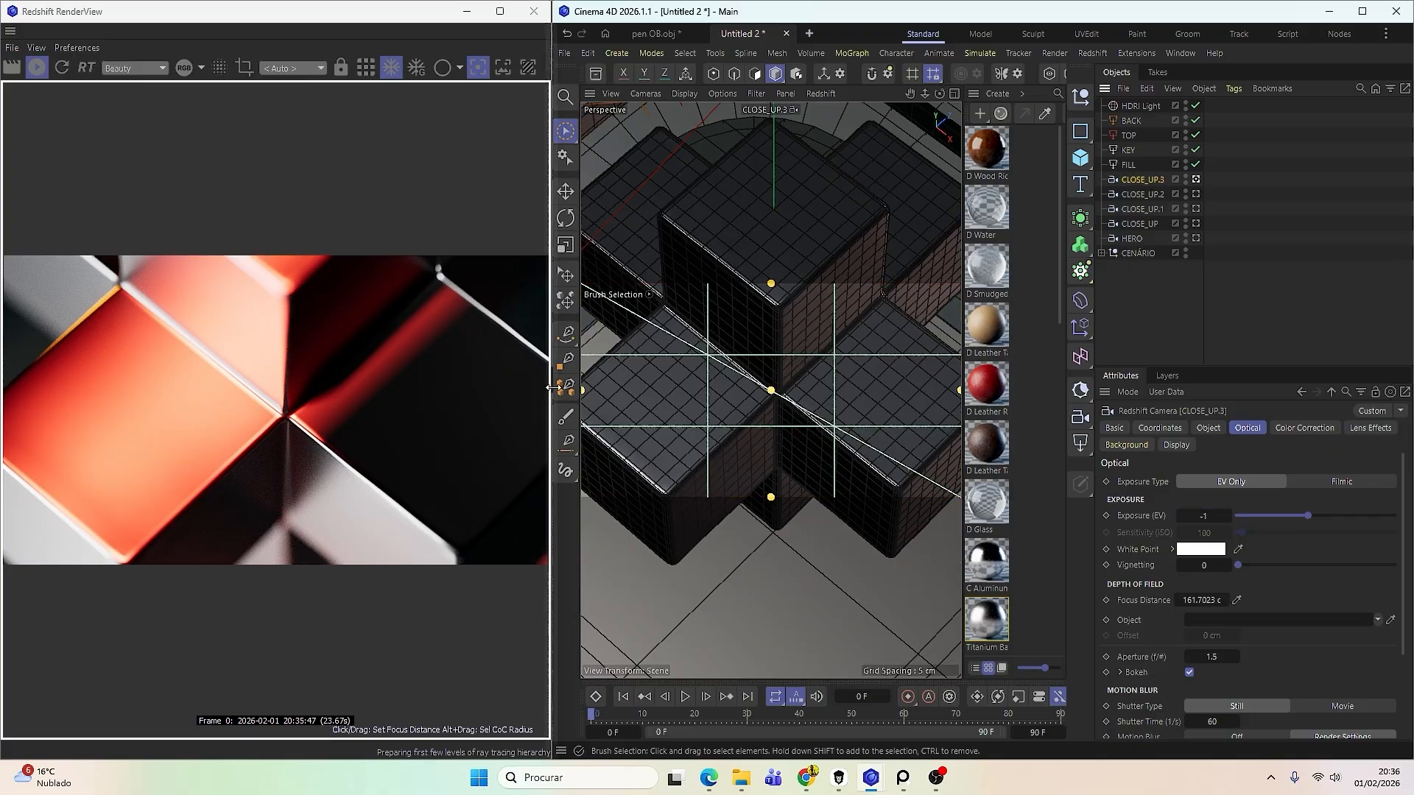
pyautogui.keyDown('alt'); pyautogui.moveTo(798, 391); pyautogui.dragTo(777, 421, button='right'); pyautogui.keyUp('alt')
pyautogui.keyDown('alt'); pyautogui.moveTo(785, 390); pyautogui.dragTo(779, 419); pyautogui.keyUp('alt')
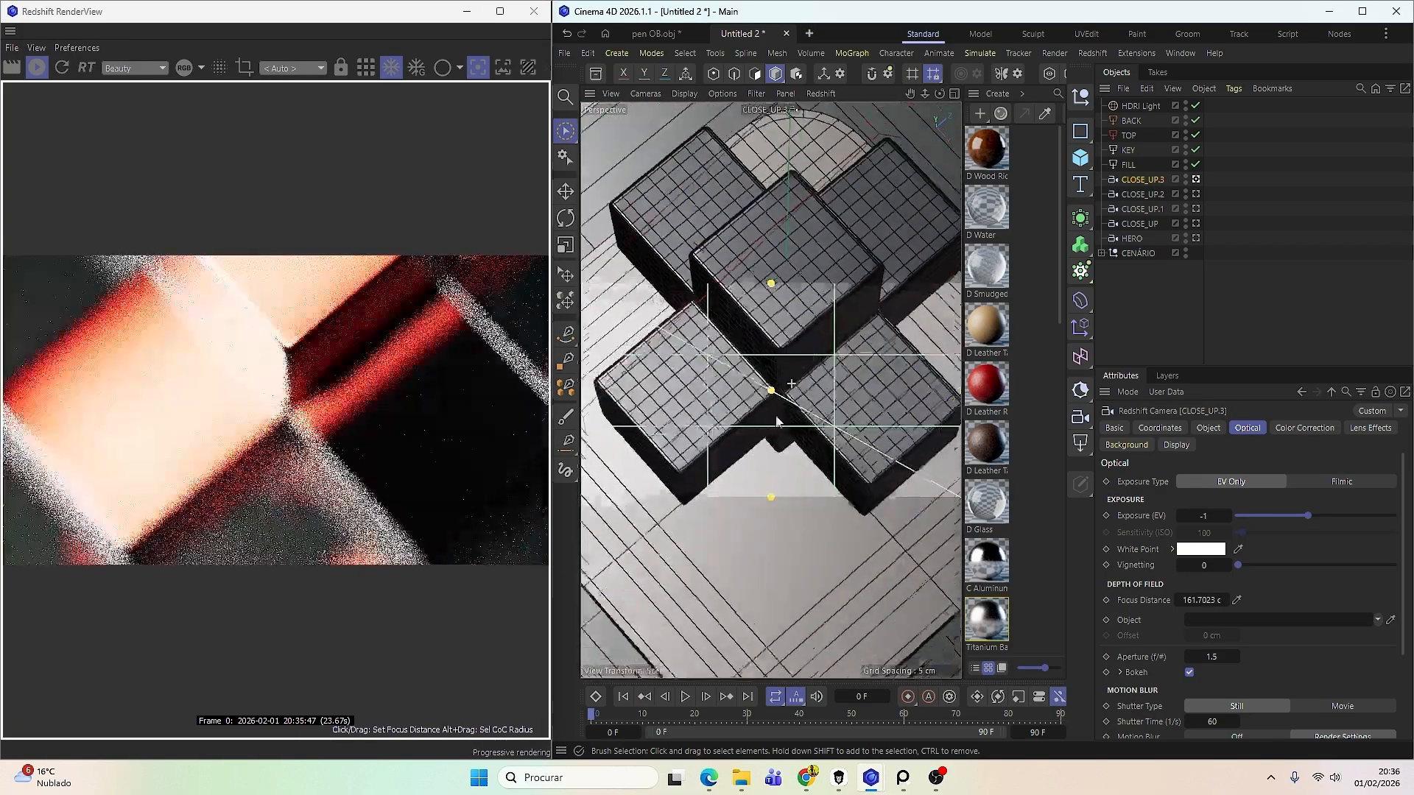
pyautogui.keyDown('alt'); pyautogui.moveTo(790, 384); pyautogui.dragTo(711, 564, button='right'); pyautogui.keyUp('alt')
pyautogui.keyDown('alt'); pyautogui.moveTo(784, 431); pyautogui.dragTo(776, 457); pyautogui.keyUp('alt')
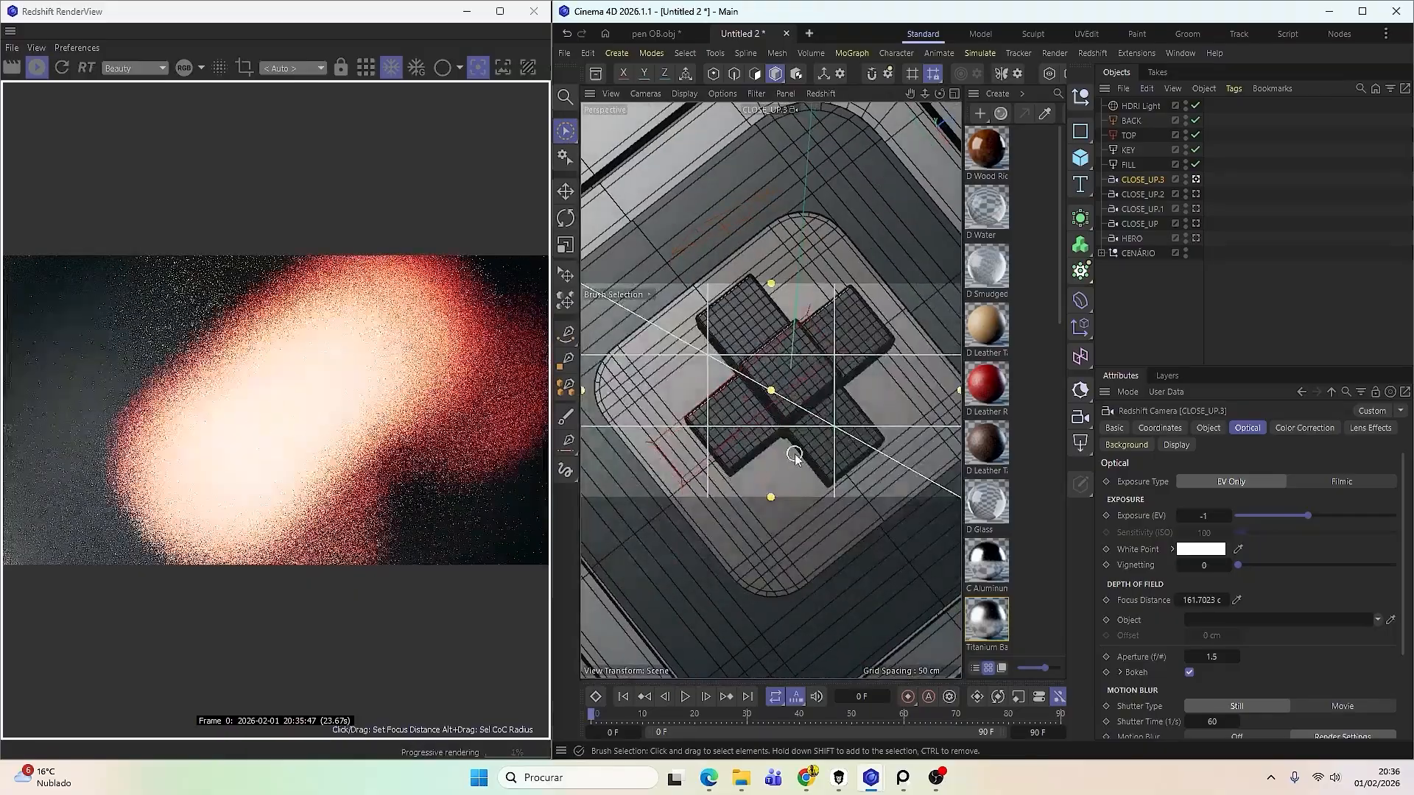
pyautogui.keyDown('alt'); pyautogui.moveTo(792, 453); pyautogui.dragTo(781, 422, button='middle'); pyautogui.keyUp('alt')
pyautogui.moveTo(780, 422)
pyautogui.keyDown('alt'); pyautogui.mouseDown(button='right')
pyautogui.moveTo(758, 475)
pyautogui.moveTo(798, 427)
pyautogui.mouseUp(button='right'); pyautogui.keyUp('alt')
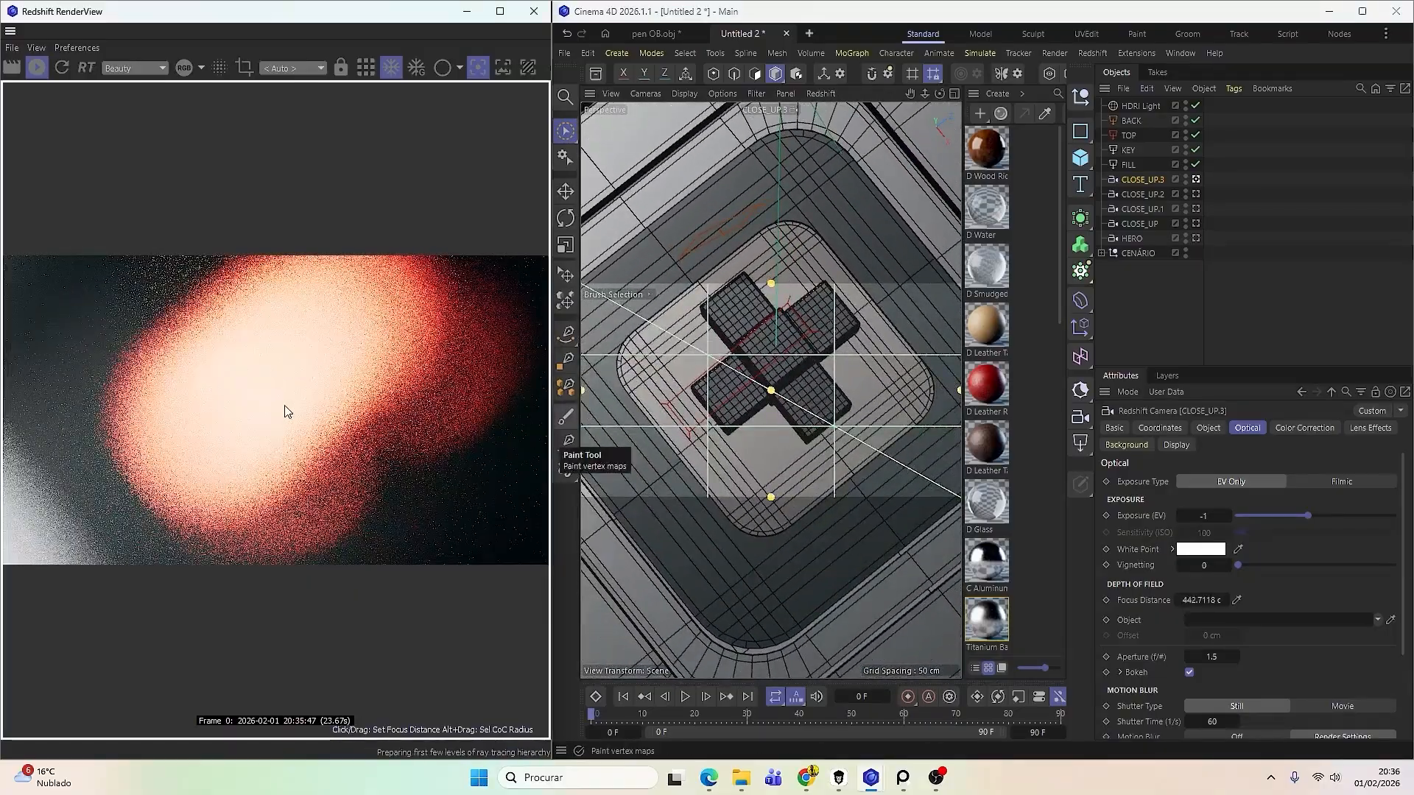
pyautogui.click(285, 412)
# Orbit the CLOSE_UP.3 camera down from the top view to a low side view of the cube cluster.
pyautogui.click(783, 402)
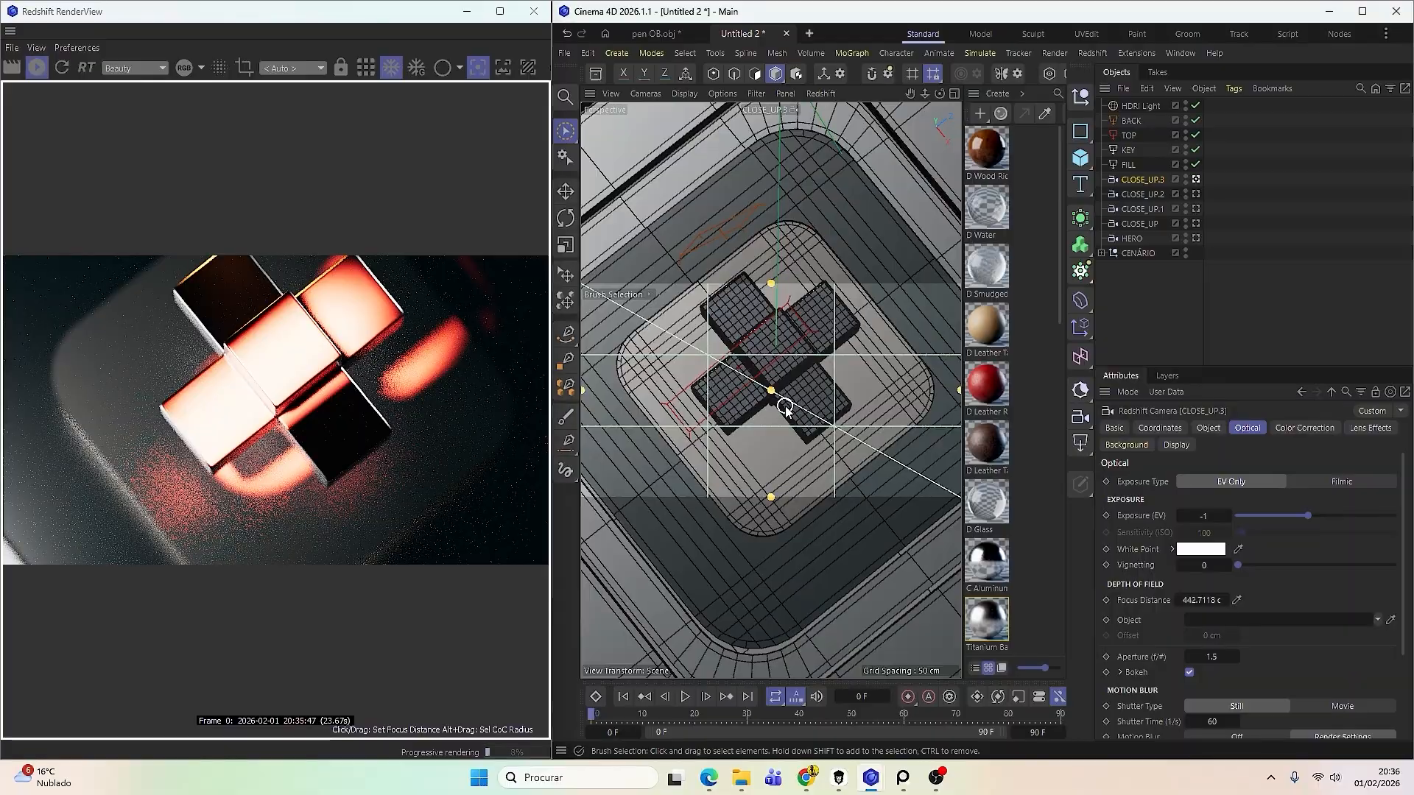
pyautogui.keyDown('alt'); pyautogui.moveTo(765, 412); pyautogui.dragTo(801, 456); pyautogui.keyUp('alt')
pyautogui.keyDown('alt'); pyautogui.moveTo(786, 436); pyautogui.dragTo(786, 406, button='middle'); pyautogui.keyUp('alt')
pyautogui.keyDown('alt'); pyautogui.moveTo(787, 404); pyautogui.dragTo(837, 388, button='right'); pyautogui.keyUp('alt')
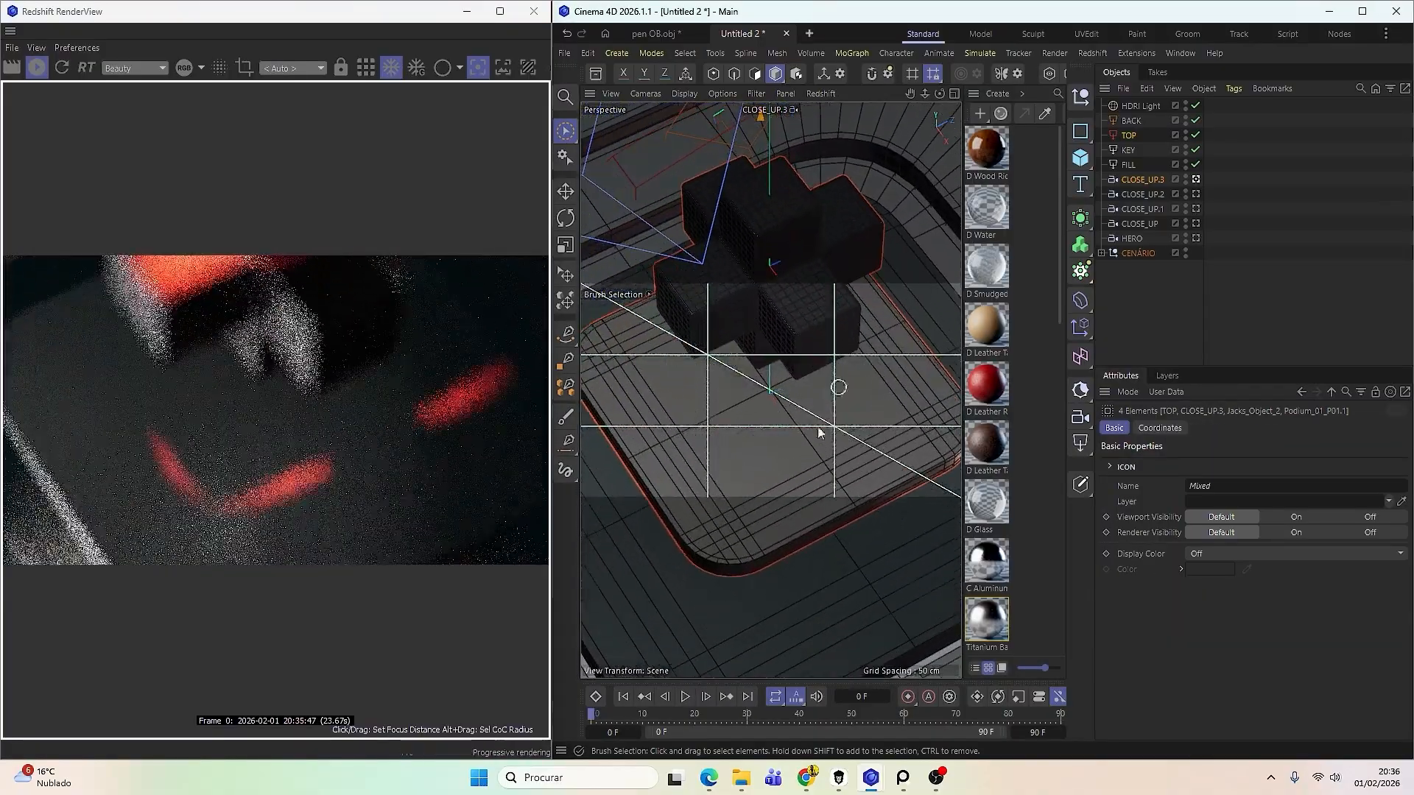
pyautogui.keyDown('alt'); pyautogui.moveTo(819, 427); pyautogui.dragTo(821, 290, button='middle'); pyautogui.keyUp('alt')
pyautogui.keyDown('alt'); pyautogui.moveTo(796, 427); pyautogui.dragTo(794, 266); pyautogui.keyUp('alt')
pyautogui.keyDown('alt'); pyautogui.moveTo(767, 370); pyautogui.dragTo(784, 415, button='middle'); pyautogui.keyUp('alt')
pyautogui.keyDown('alt'); pyautogui.moveTo(784, 414); pyautogui.dragTo(795, 407); pyautogui.keyUp('alt')
pyautogui.keyDown('alt'); pyautogui.moveTo(795, 407); pyautogui.dragTo(802, 447, button='middle'); pyautogui.keyUp('alt')
pyautogui.moveTo(803, 447)
pyautogui.keyDown('alt'); pyautogui.mouseDown()
pyautogui.moveTo(806, 409)
pyautogui.moveTo(807, 453)
pyautogui.mouseUp(); pyautogui.keyUp('alt')
pyautogui.keyDown('alt'); pyautogui.moveTo(807, 453); pyautogui.dragTo(712, 598, button='right'); pyautogui.keyUp('alt')
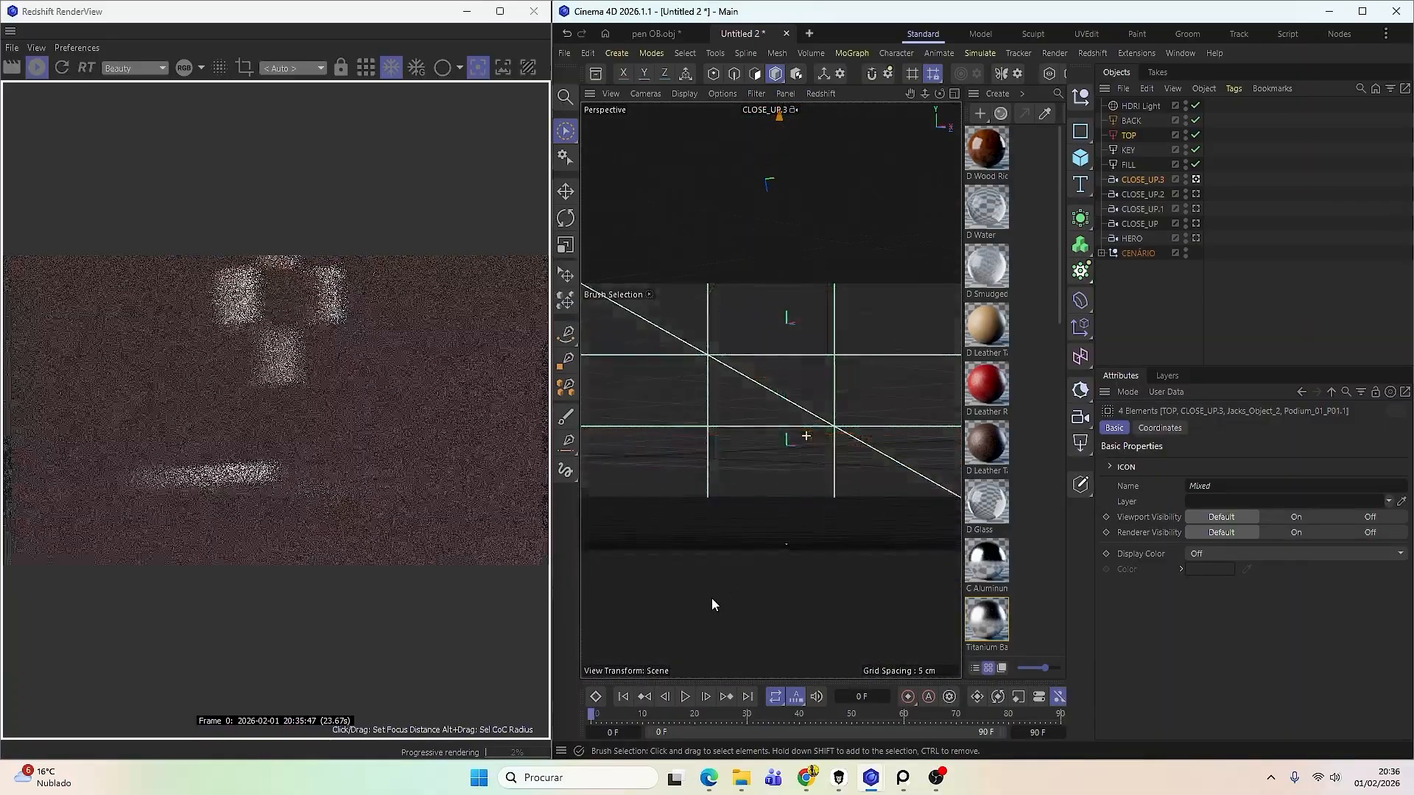
# Frame the floating cluster and its podium in the CLOSE_UP.3 camera's low view and pick the focus on the cubes in the render.
pyautogui.keyDown('alt'); pyautogui.moveTo(811, 433); pyautogui.dragTo(804, 455, button='middle'); pyautogui.keyUp('alt')
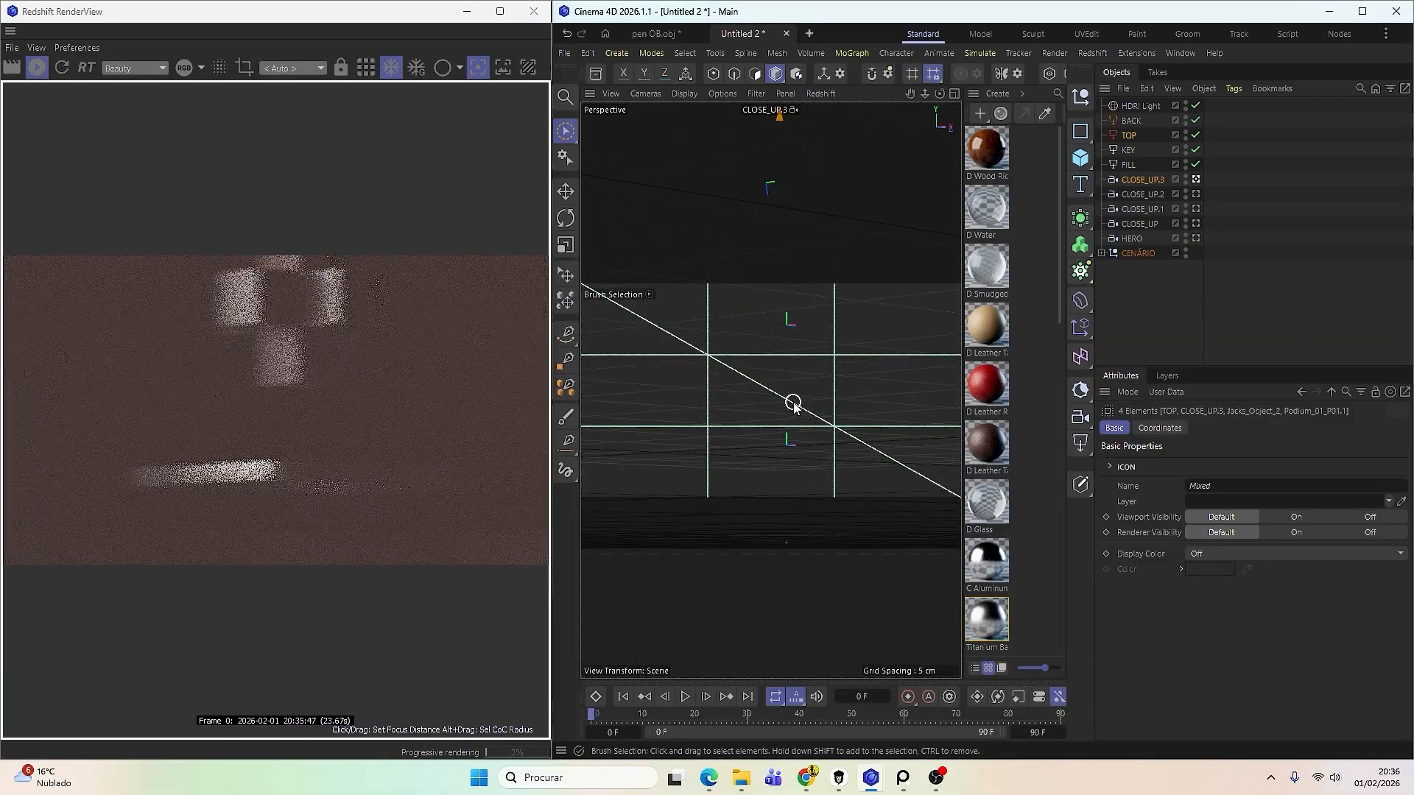
pyautogui.keyDown('alt'); pyautogui.moveTo(791, 399); pyautogui.dragTo(781, 578, button='middle'); pyautogui.keyUp('alt')
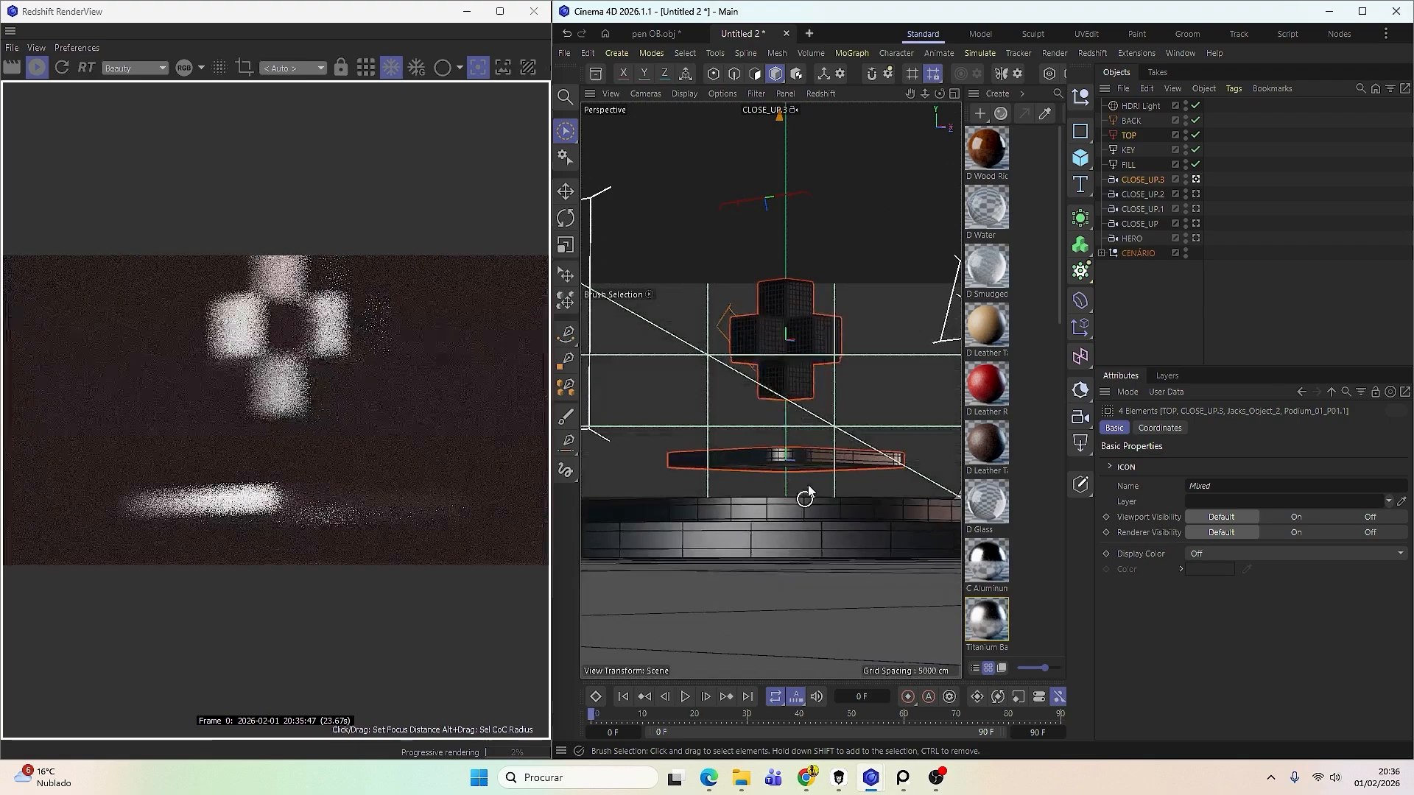
pyautogui.keyDown('alt'); pyautogui.moveTo(809, 475); pyautogui.dragTo(801, 626, button='middle'); pyautogui.keyUp('alt')
pyautogui.keyDown('alt'); pyautogui.moveTo(834, 426); pyautogui.dragTo(869, 492, button='middle'); pyautogui.keyUp('alt')
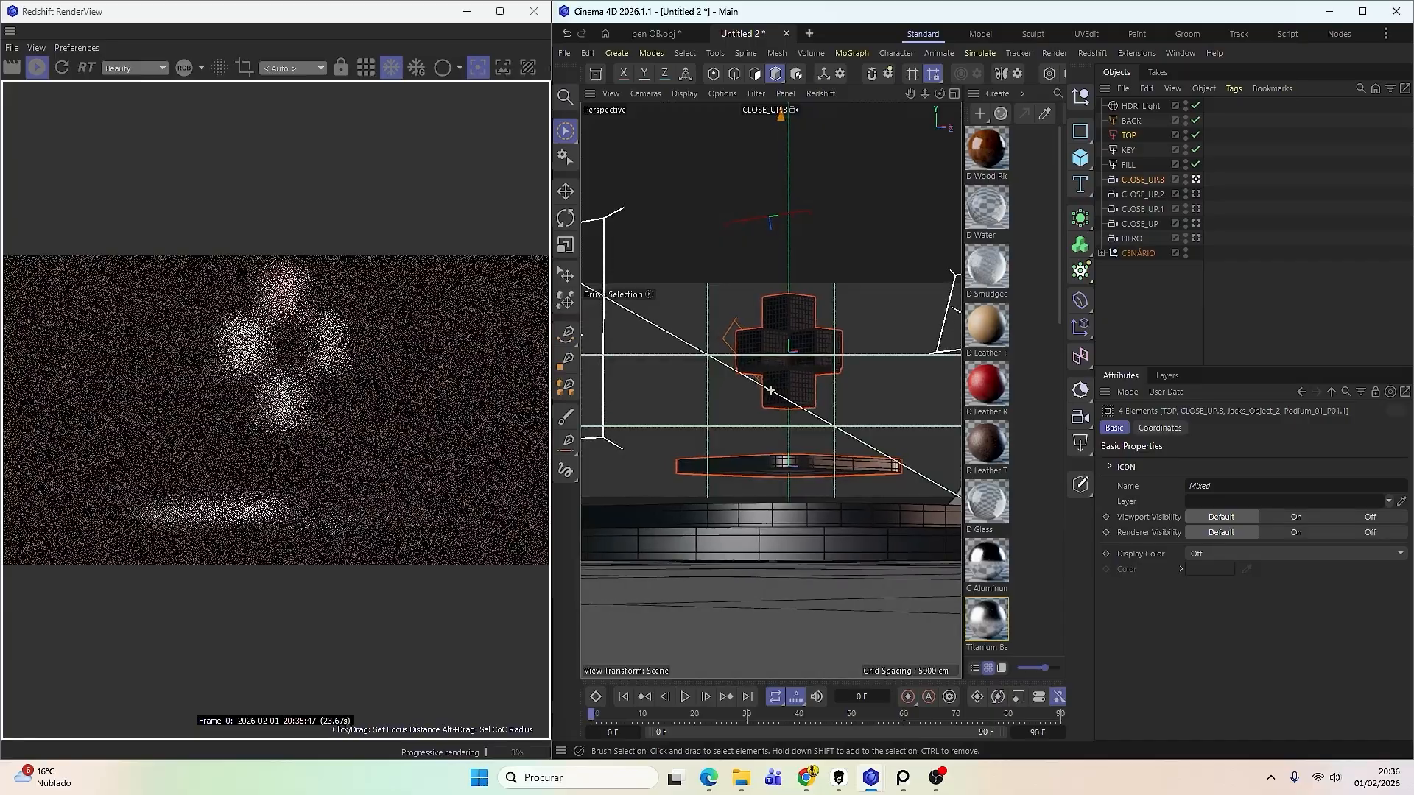
pyautogui.click(330, 366)
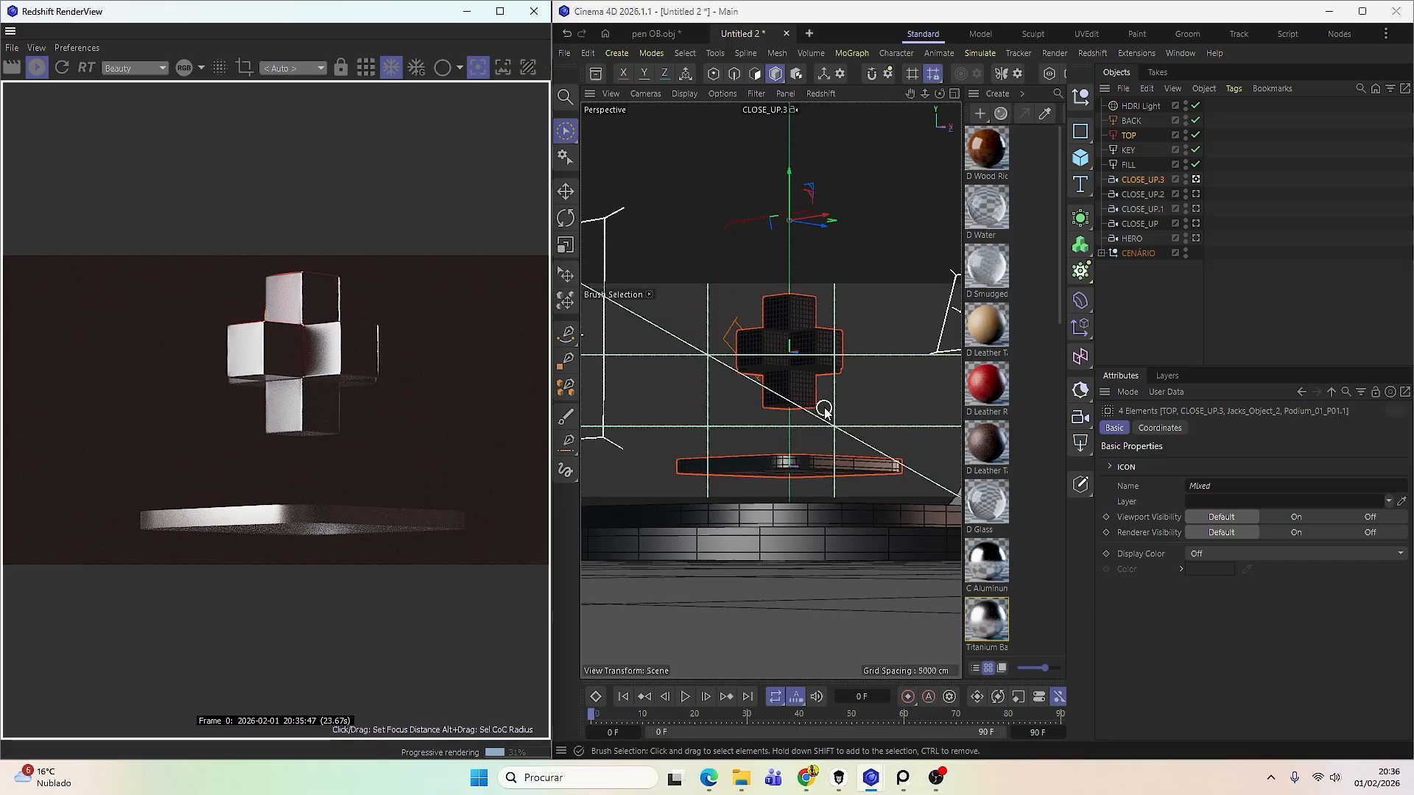
pyautogui.click(806, 374)
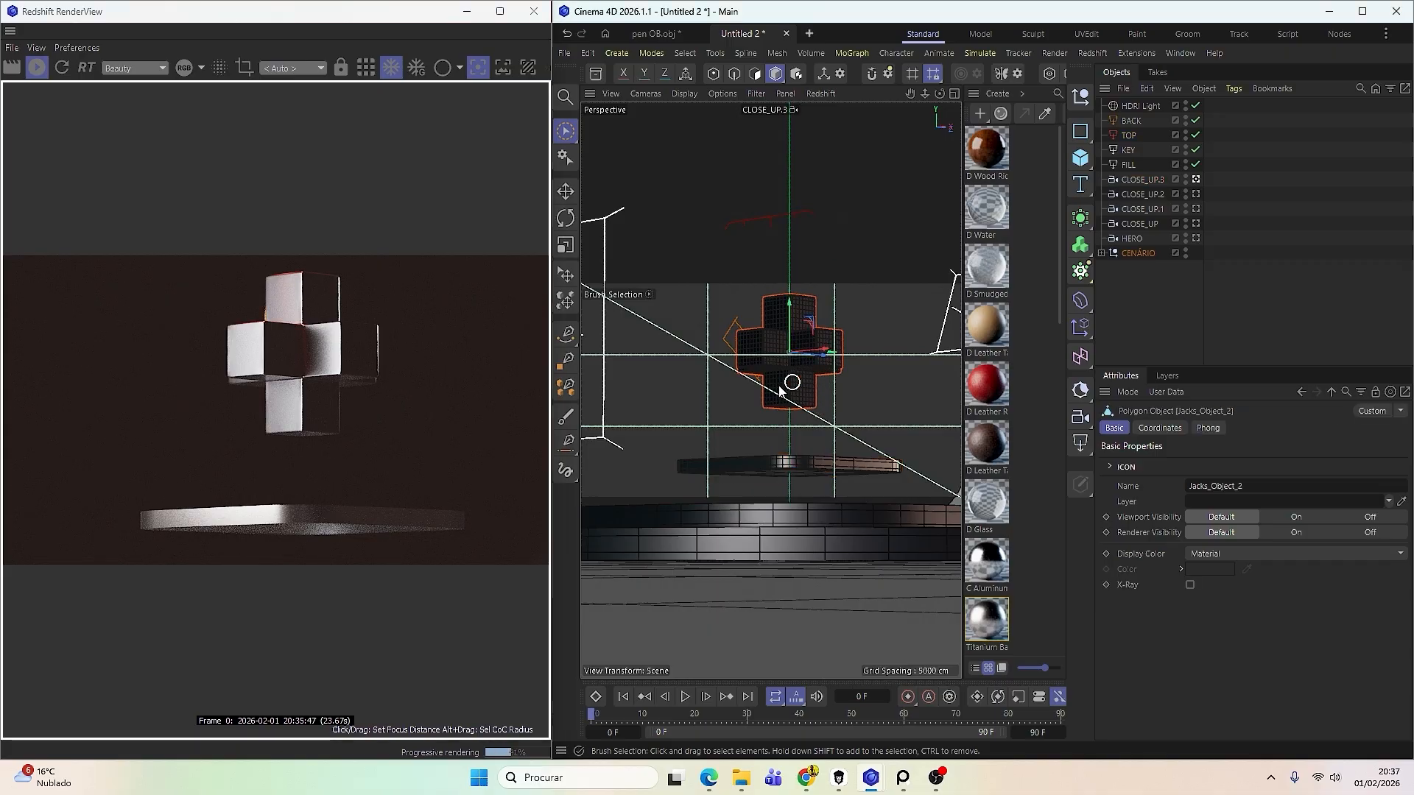
# Duplicate the CLOSE_UP.3 camera, and reframe and tilt the CLOSE_UP.3 shot into a diagonal view of the floating cluster and podium.
pyautogui.click(1138, 180)
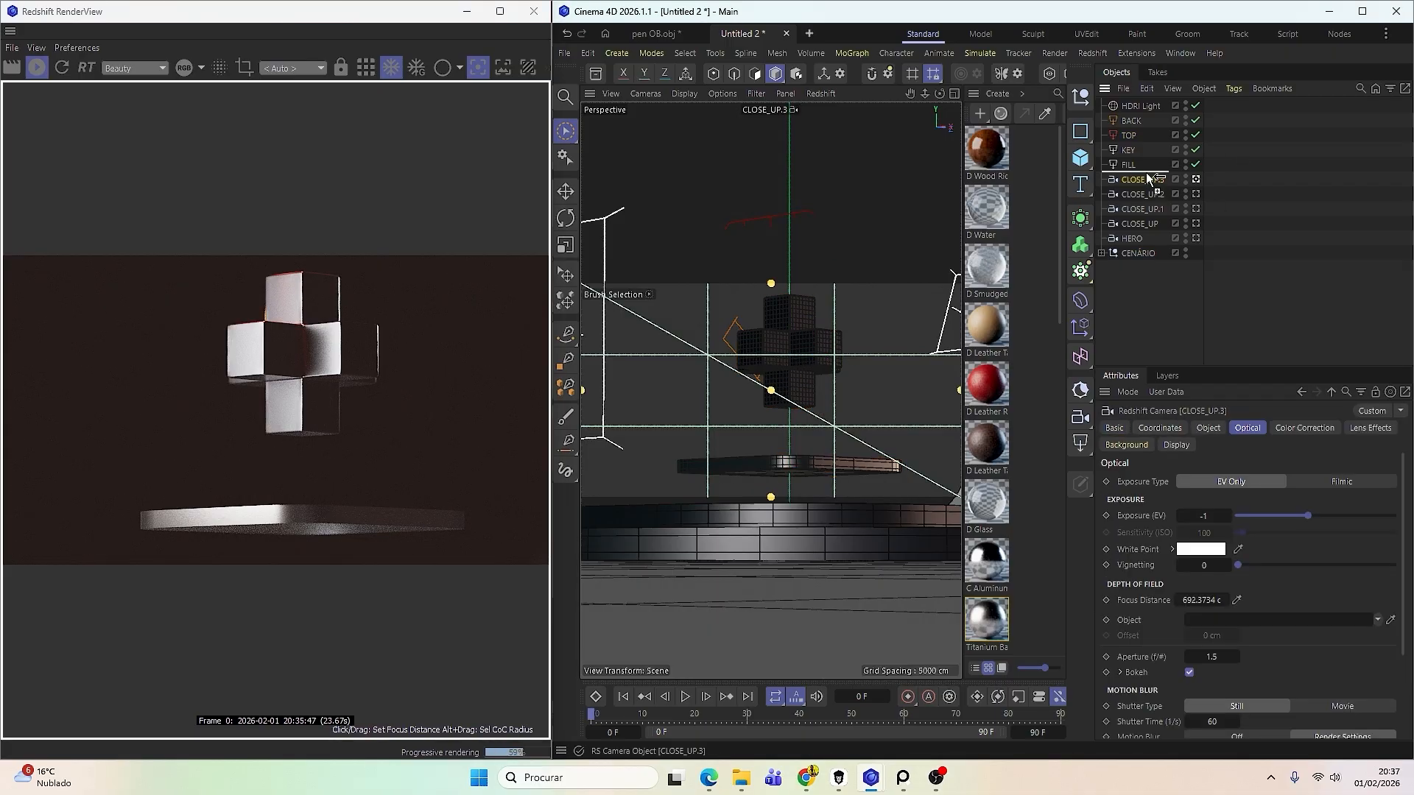
pyautogui.keyDown('ctrl'); pyautogui.moveTo(1146, 172); pyautogui.dragTo(1147, 174); pyautogui.keyUp('ctrl')
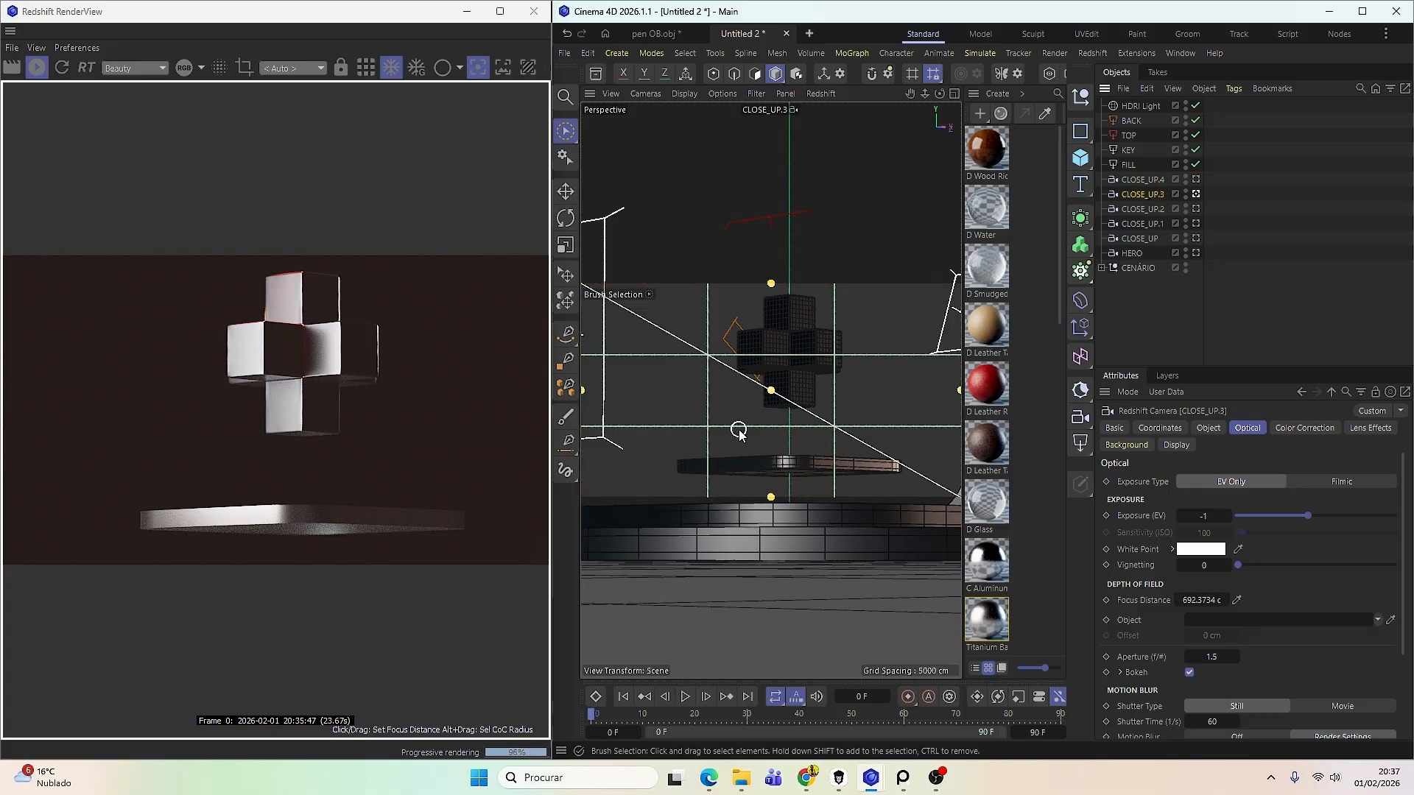
pyautogui.keyDown('alt'); pyautogui.moveTo(739, 429); pyautogui.dragTo(677, 457, button='middle'); pyautogui.keyUp('alt')
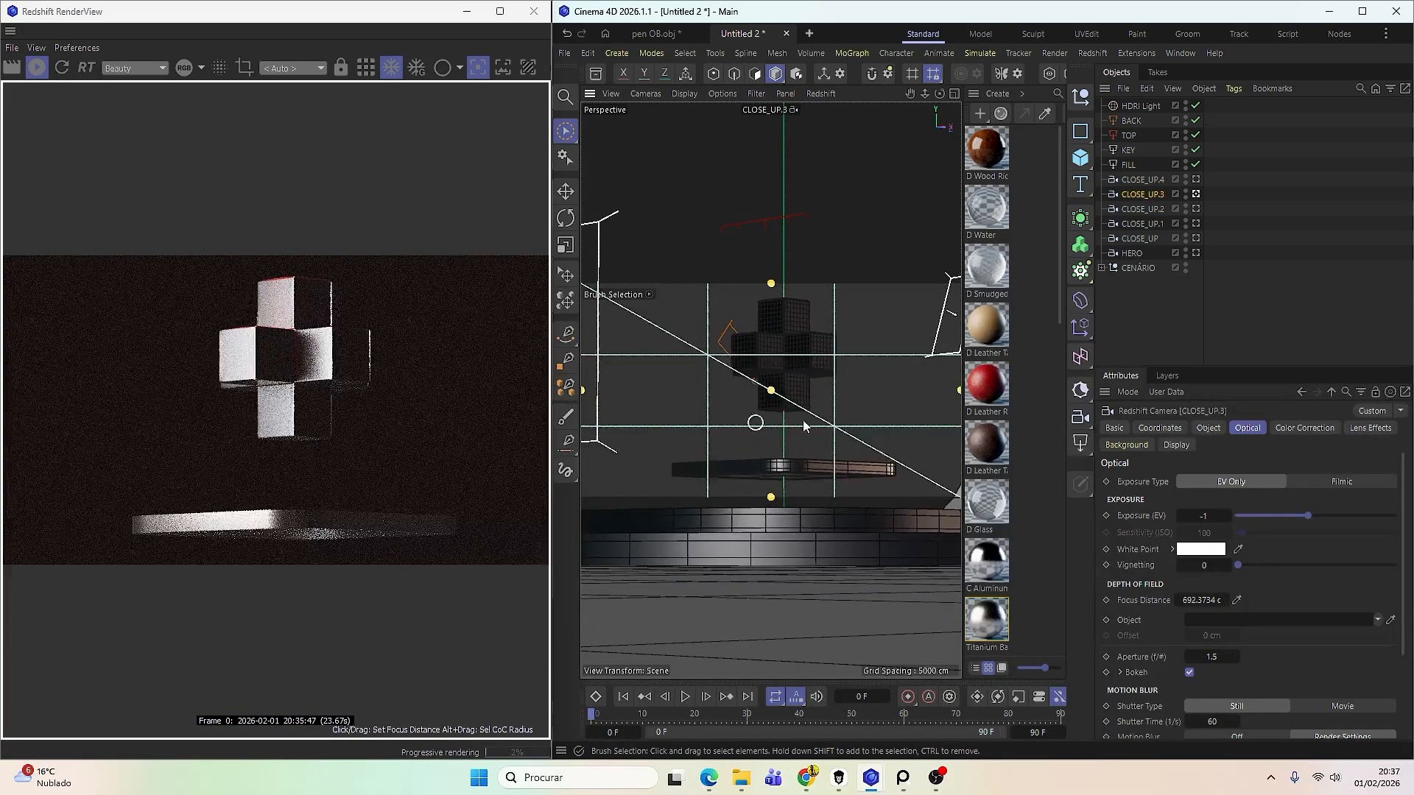
pyautogui.keyDown('alt'); pyautogui.moveTo(623, 540); pyautogui.dragTo(601, 552, button='middle'); pyautogui.keyUp('alt')
pyautogui.moveTo(785, 511)
pyautogui.keyDown('alt'); pyautogui.mouseDown(button='middle')
pyautogui.moveTo(767, 519)
pyautogui.moveTo(779, 519)
pyautogui.mouseUp(button='middle'); pyautogui.keyUp('alt')
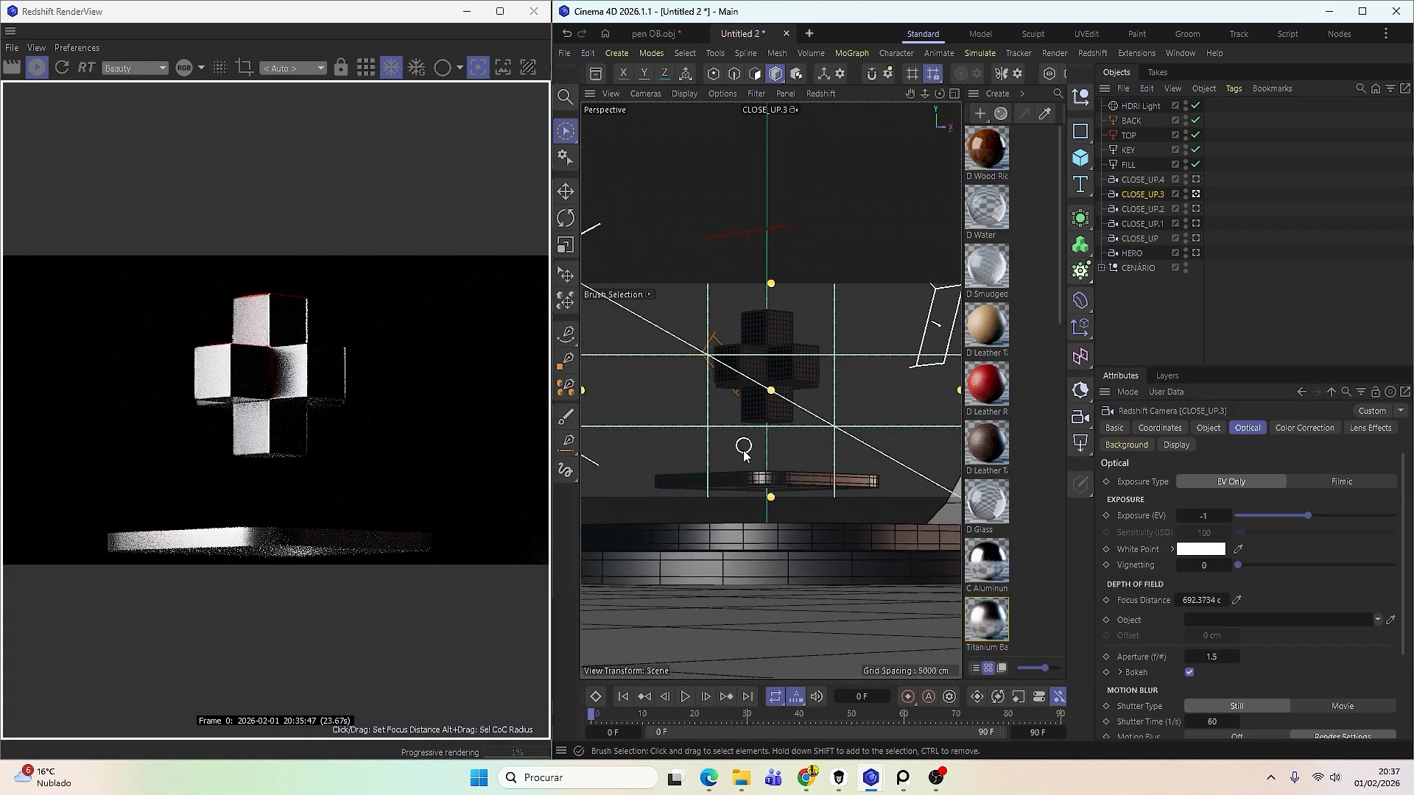
pyautogui.keyDown('alt'); pyautogui.moveTo(771, 433); pyautogui.dragTo(707, 456); pyautogui.keyUp('alt')
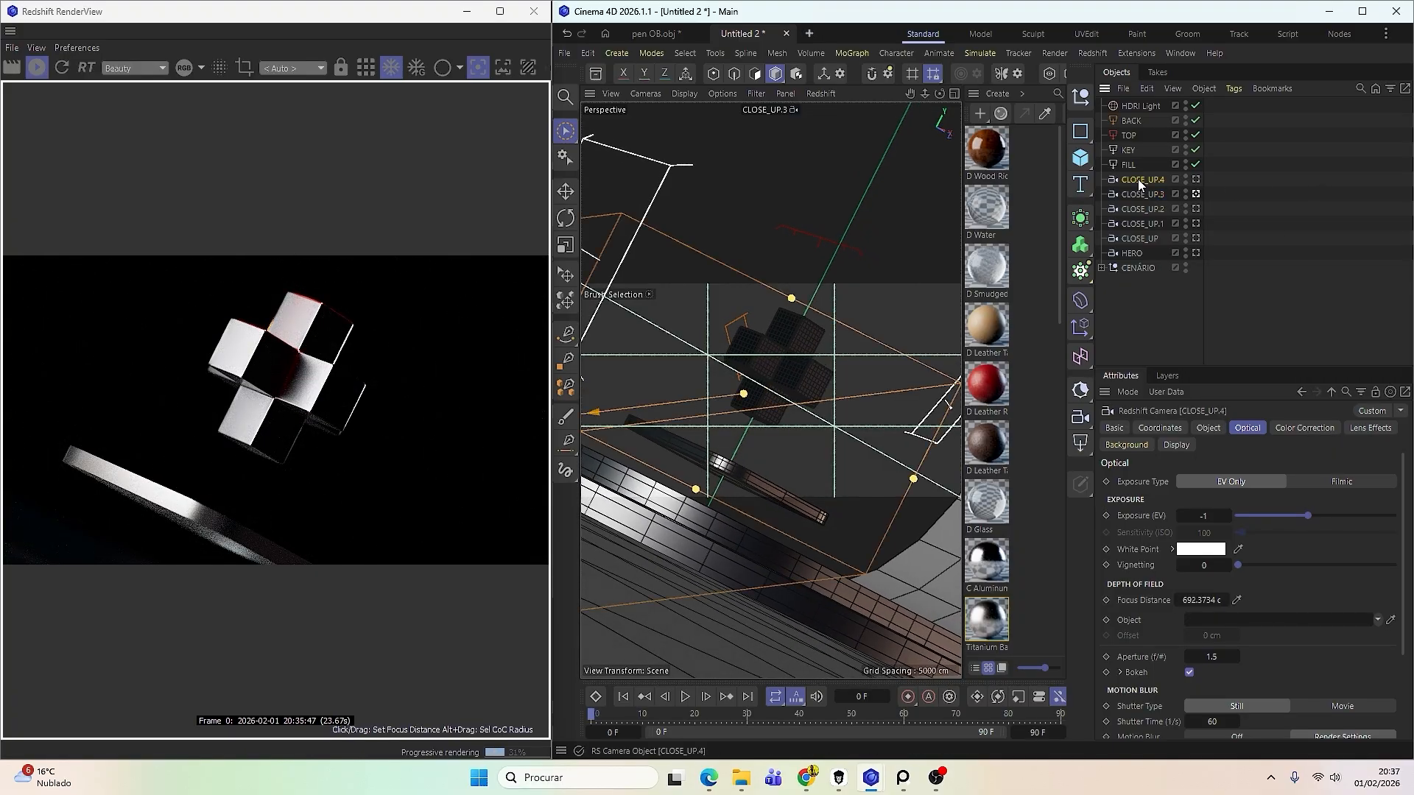
# Replace the CLOSE_UP.4 camera with a fresh copy of the tilted CLOSE_UP.3 camera and frame the cube cluster tightly through it.
pyautogui.press('Delete')
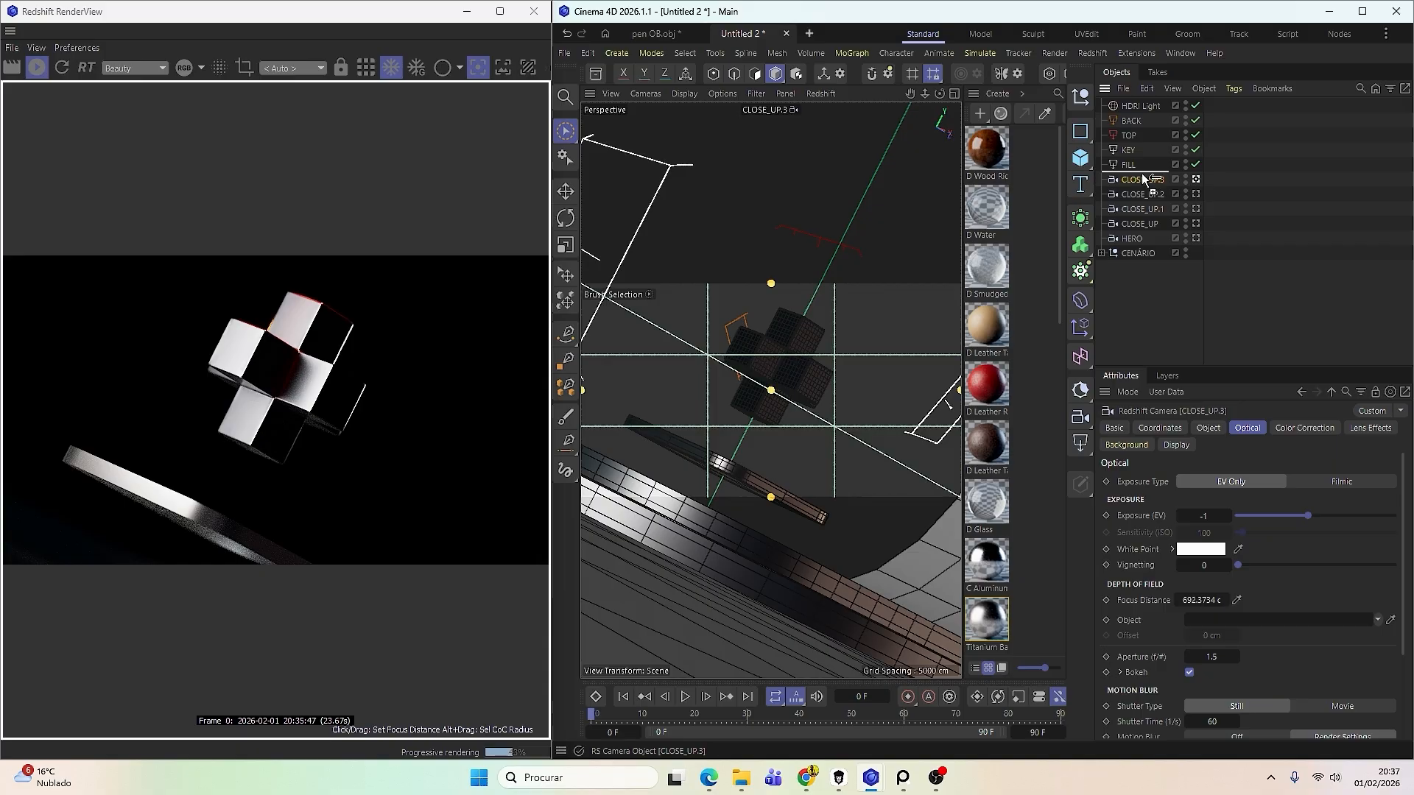
pyautogui.hotkey('ctrl', 'z')
pyautogui.scroll(5, 779, 455)
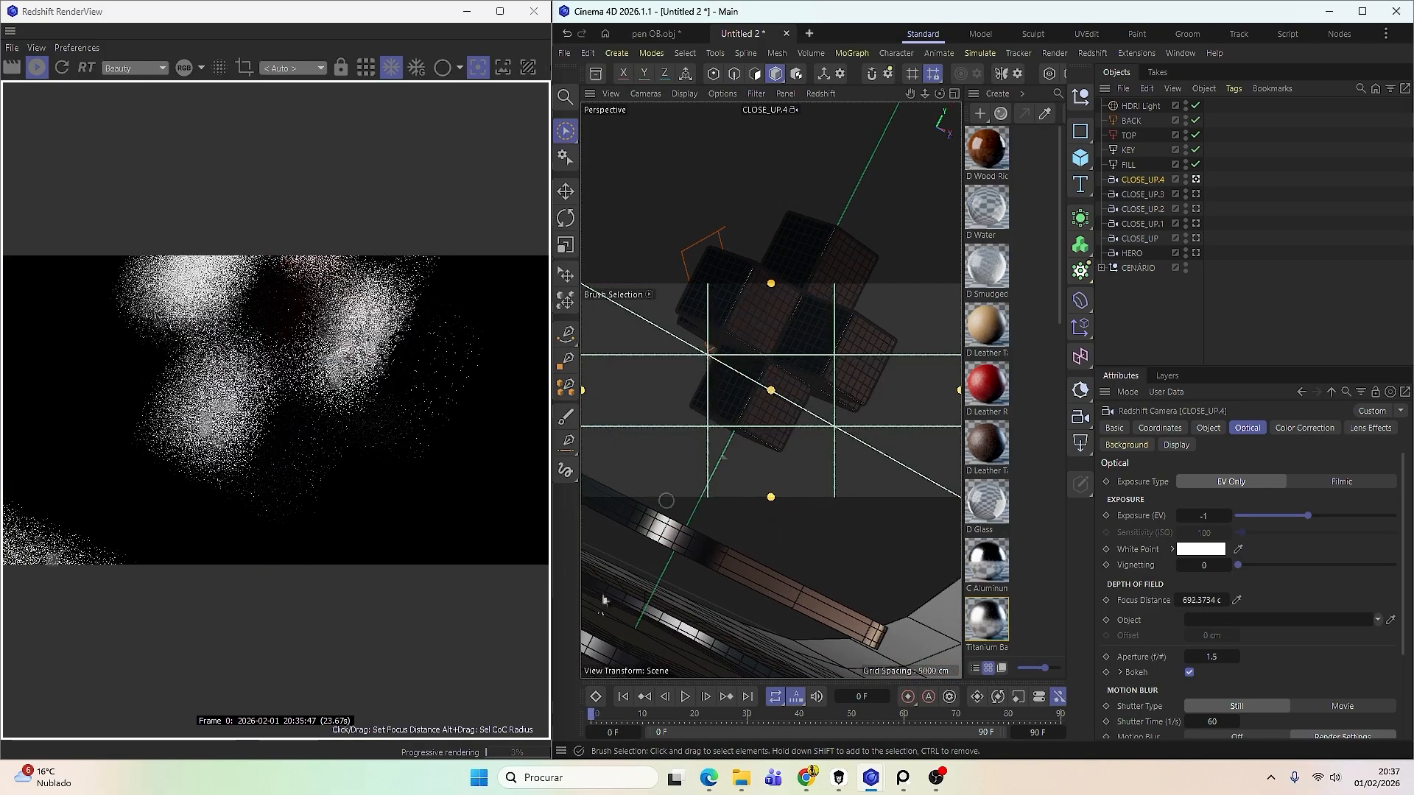
pyautogui.keyDown('alt'); pyautogui.moveTo(776, 368); pyautogui.dragTo(747, 430, button='middle'); pyautogui.keyUp('alt')
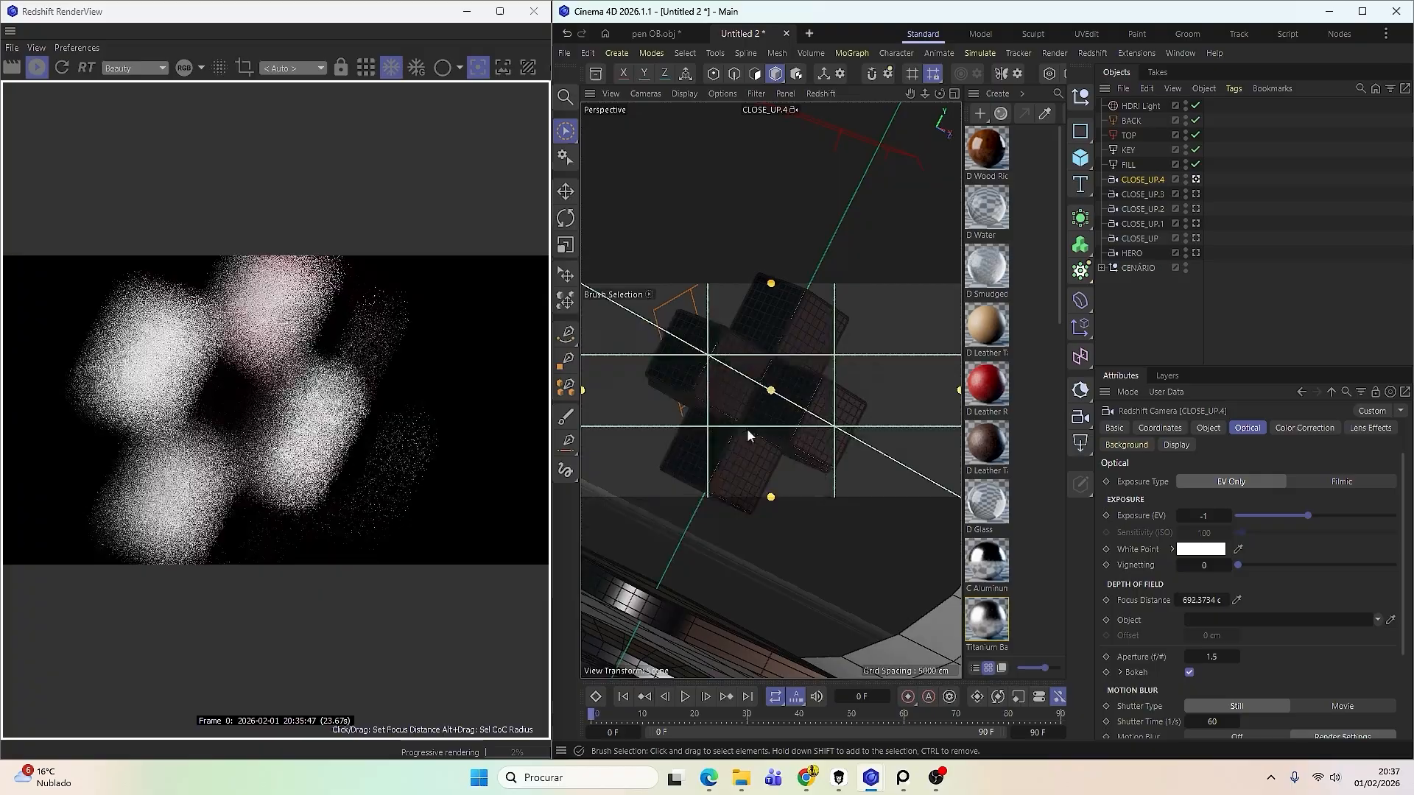
pyautogui.moveTo(753, 447)
pyautogui.keyDown('alt'); pyautogui.mouseDown(button='right')
pyautogui.moveTo(741, 480)
pyautogui.moveTo(751, 448)
pyautogui.mouseUp(button='right'); pyautogui.keyUp('alt')
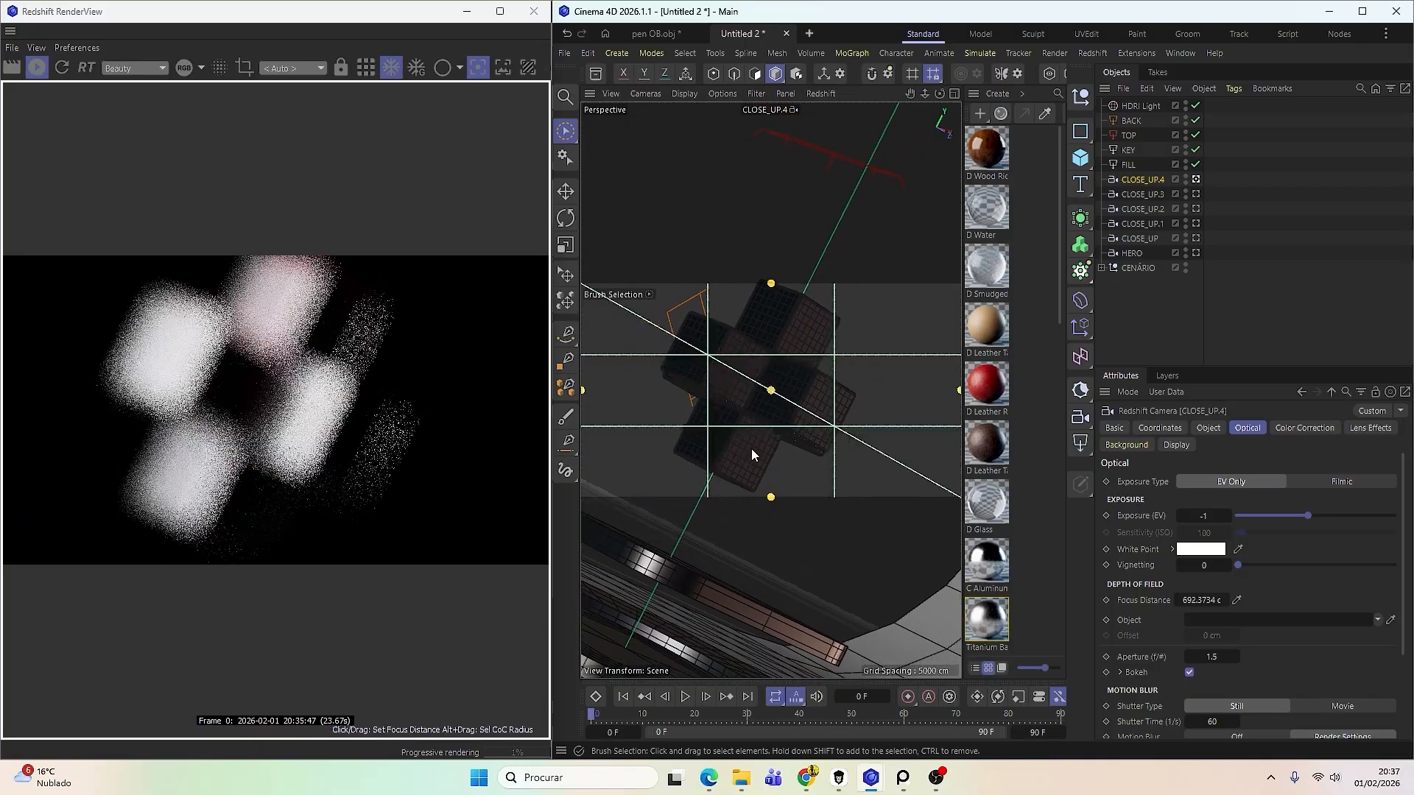
# Pick the CLOSE_UP.4 camera's focus on the cubes in the render and shift the view slightly to center the cluster.
pyautogui.click(265, 392)
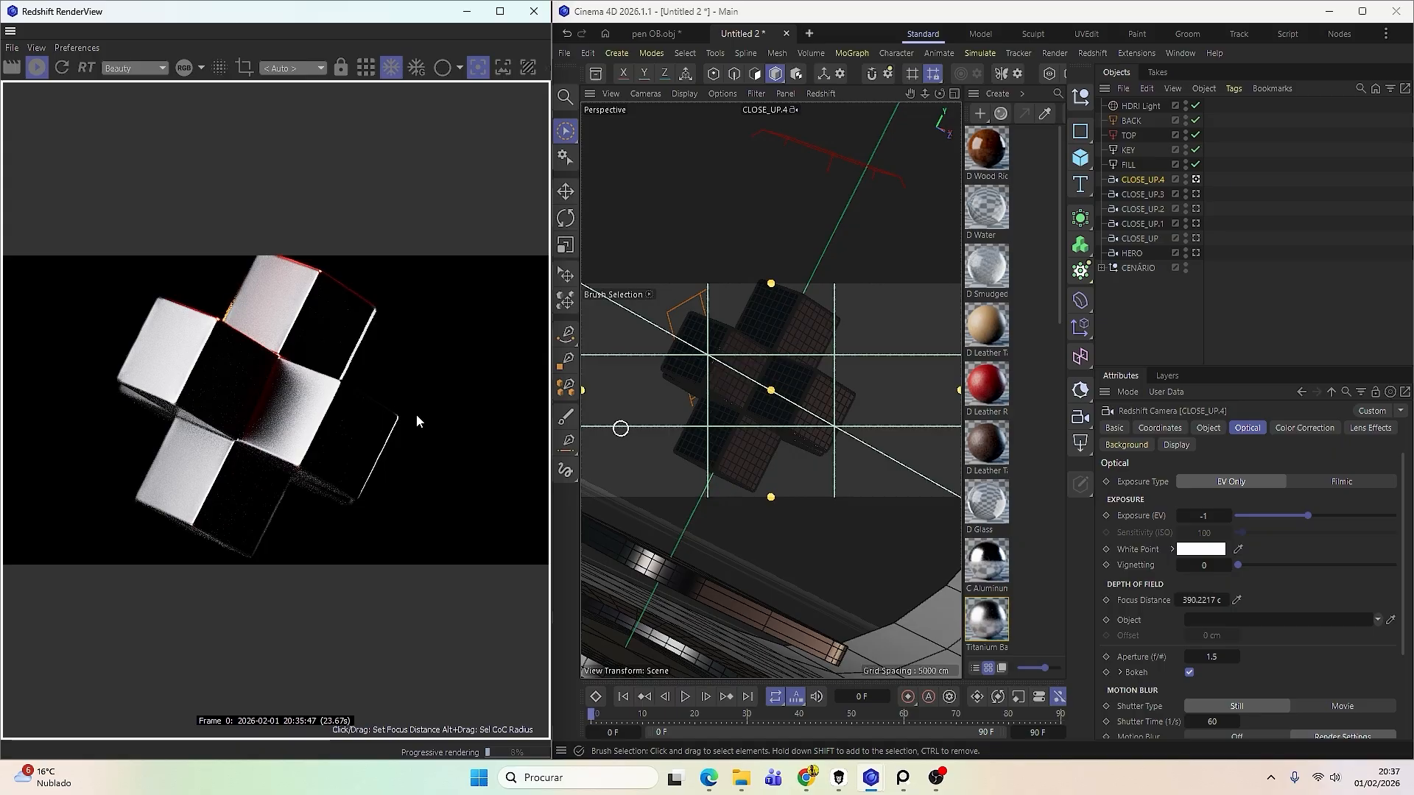
pyautogui.keyDown('shift'); pyautogui.click(785, 401); pyautogui.keyUp('shift')
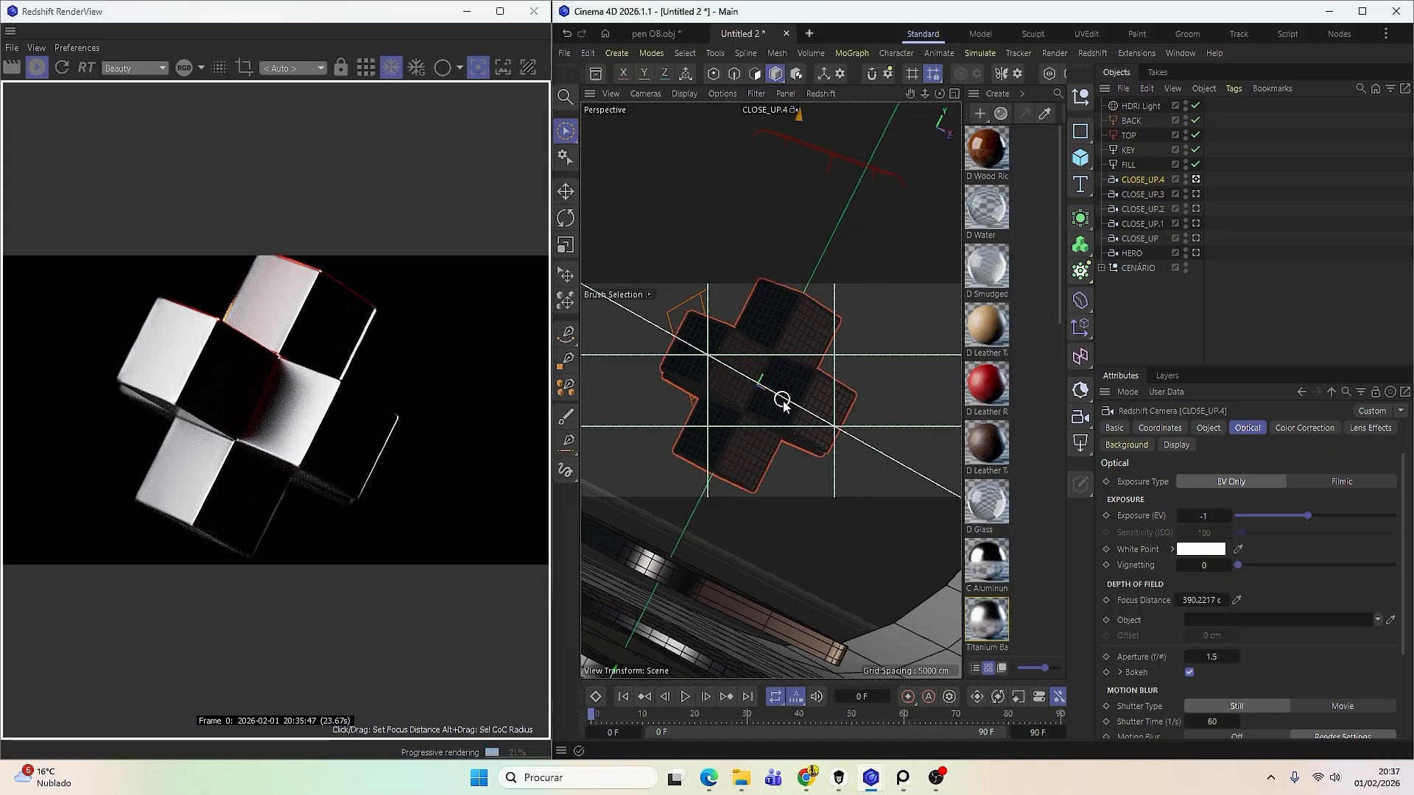
pyautogui.keyDown('alt'); pyautogui.moveTo(783, 415); pyautogui.dragTo(792, 417, button='middle'); pyautogui.keyUp('alt')
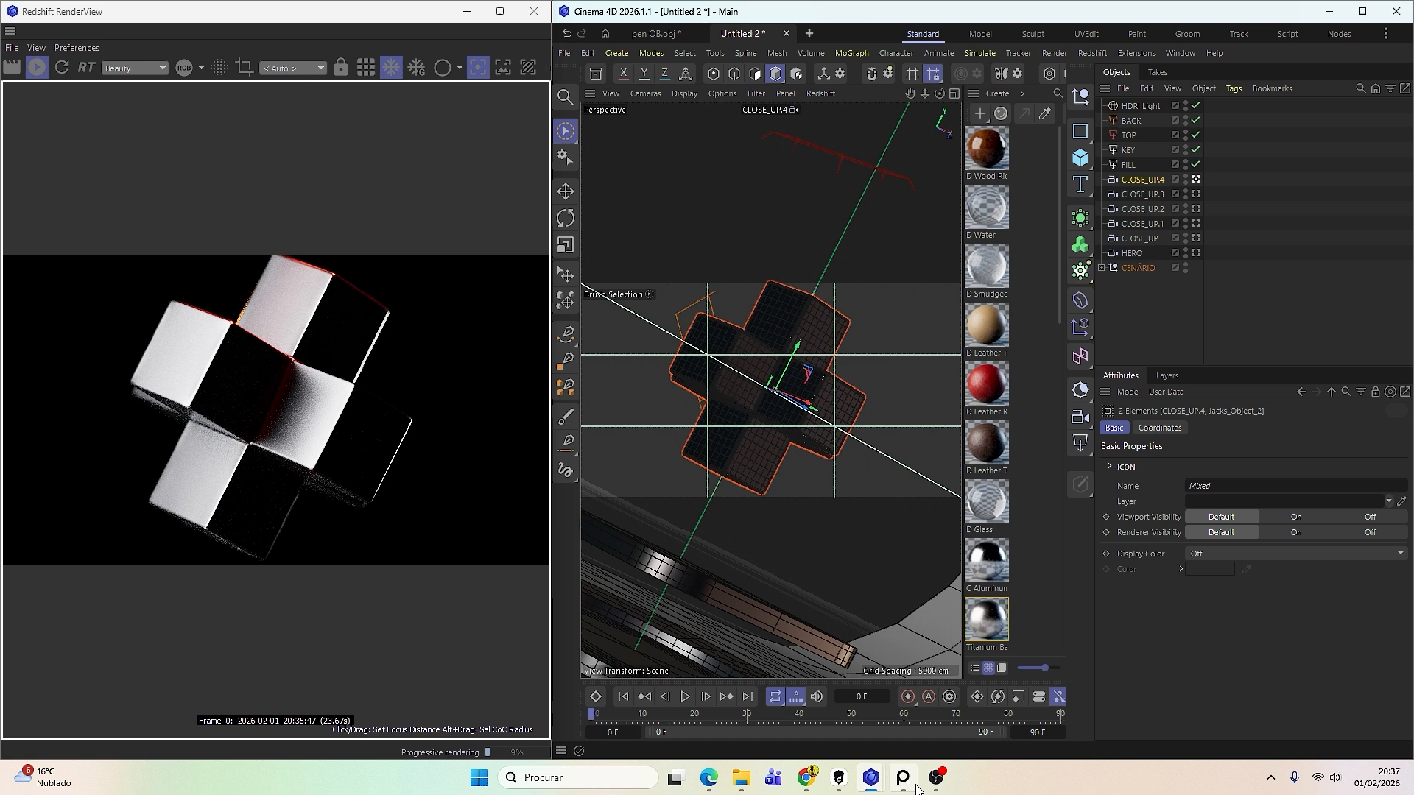
# Switch to the PureRef reference board and dock its window beside the Redshift render.
pyautogui.click(913, 785)
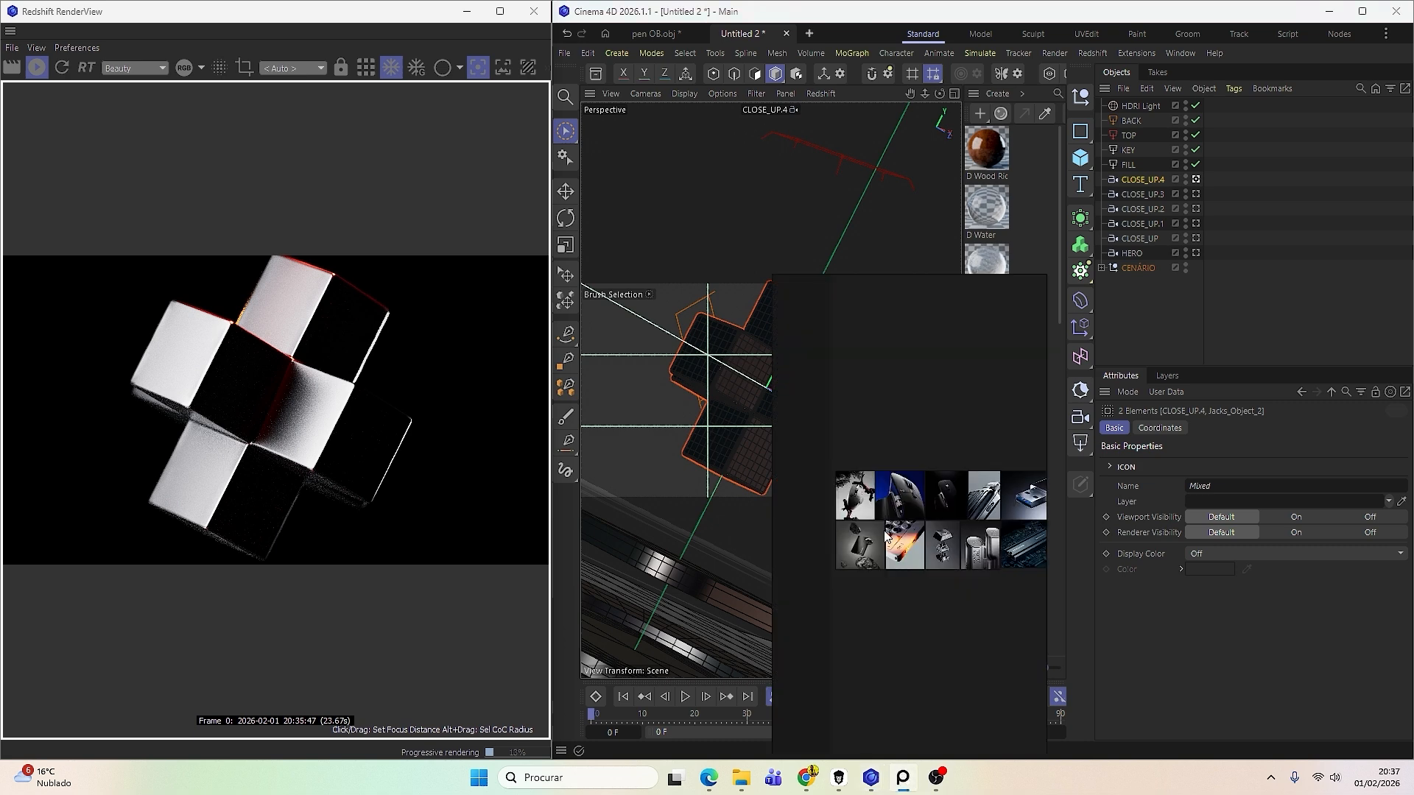
pyautogui.click(1016, 286)
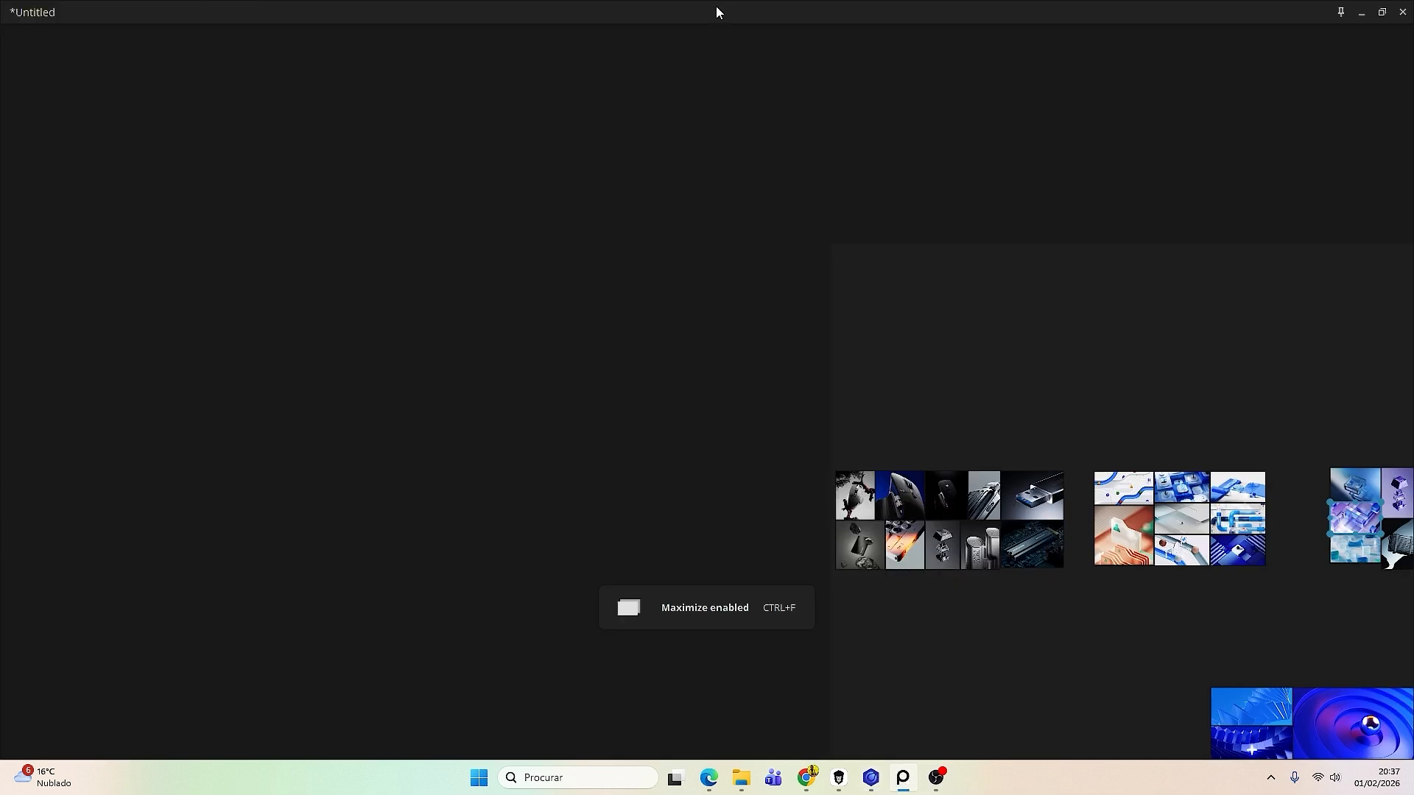
pyautogui.moveTo(717, 7); pyautogui.dragTo(1410, 154)
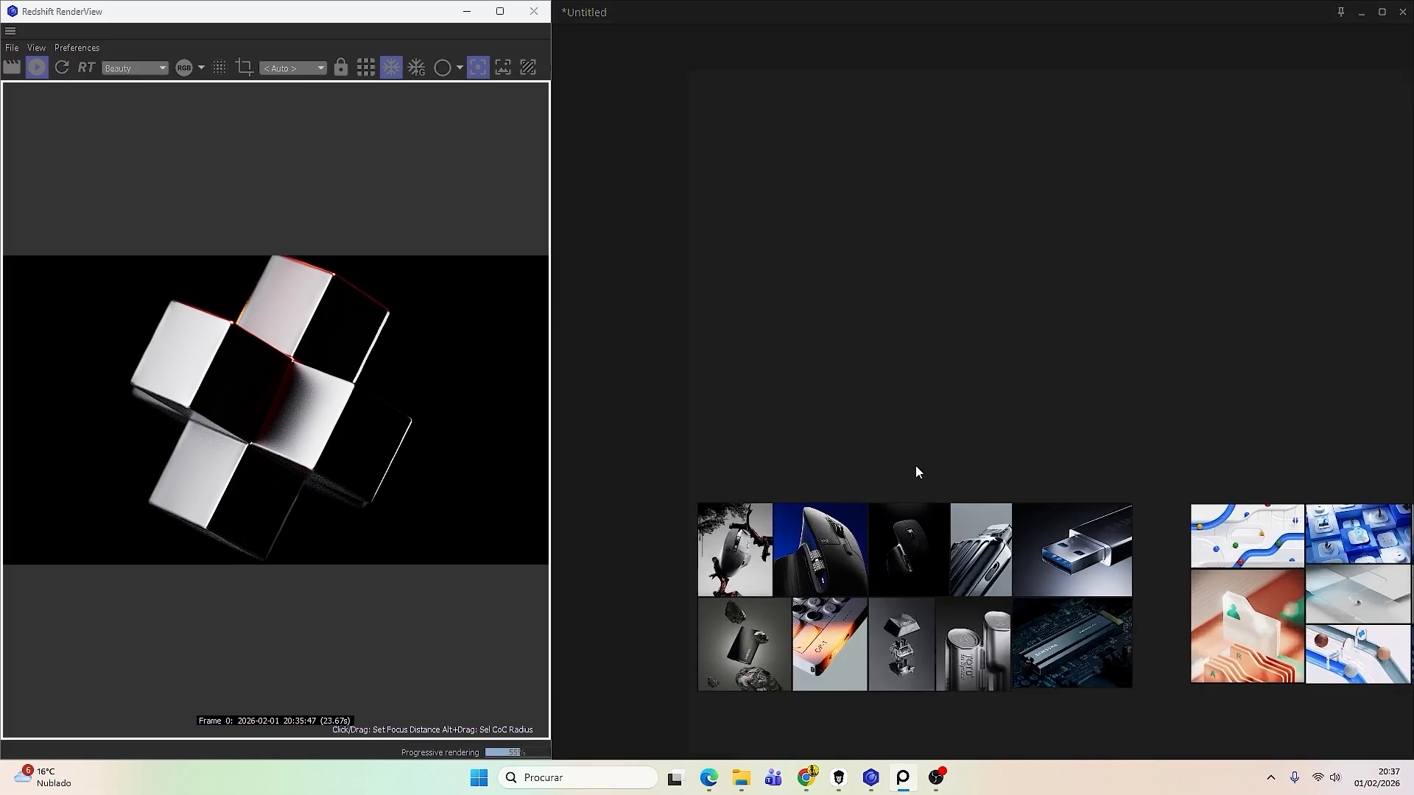
# Examine the dark product references of mice, keyboard parts, metal cases, USB stick and SSD for their framing and lighting.
pyautogui.scroll(6, 901, 493)
pyautogui.moveTo(805, 584); pyautogui.dragTo(1022, 72, button='middle')
pyautogui.moveTo(726, 310)
pyautogui.mouseDown(button='middle')
pyautogui.moveTo(1022, 330)
pyautogui.moveTo(1023, 262)
pyautogui.mouseUp(button='middle')
pyautogui.moveTo(1118, 391); pyautogui.dragTo(1022, 476, button='middle')
pyautogui.moveTo(1143, 279); pyautogui.dragTo(960, 393, button='middle')
pyautogui.moveTo(1097, 288); pyautogui.dragTo(948, 258, button='middle')
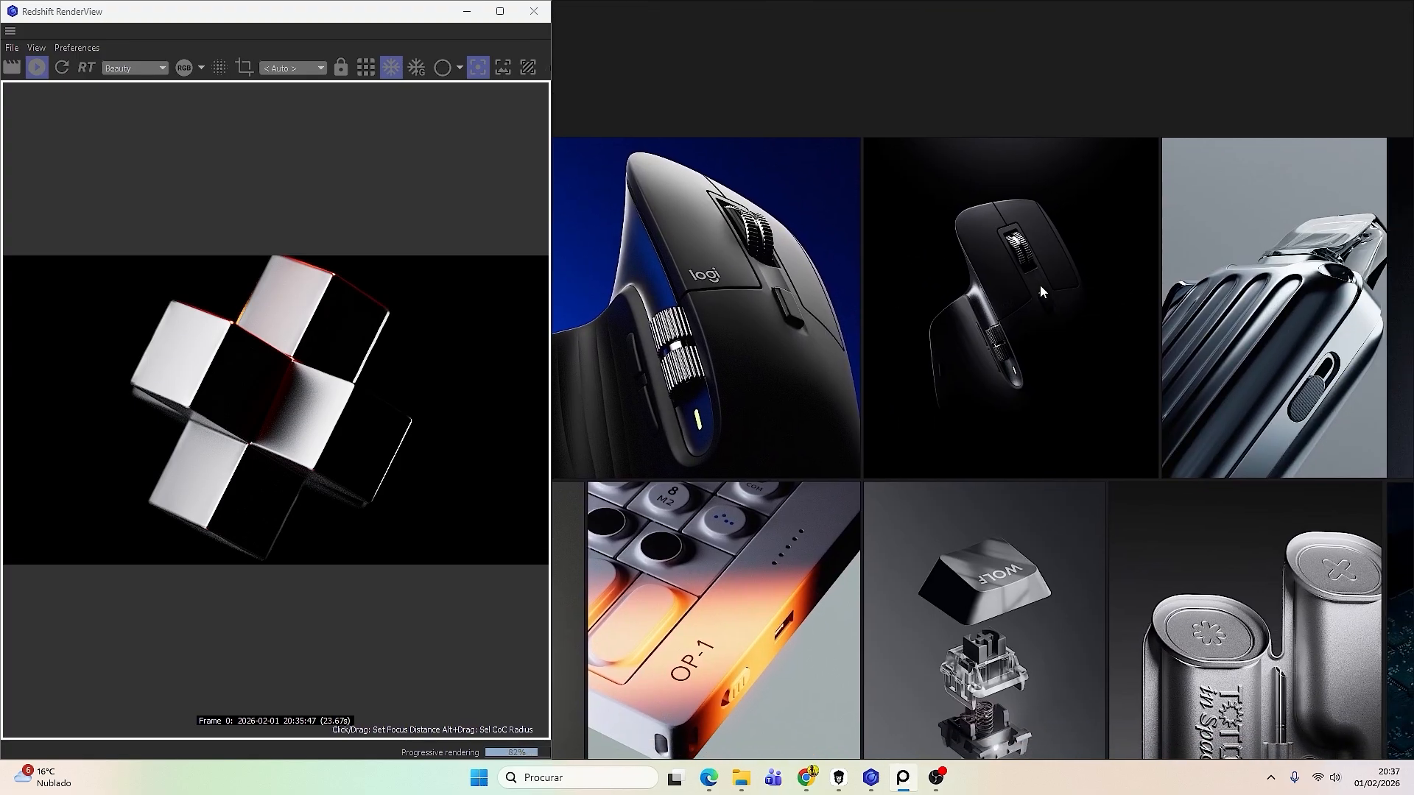
pyautogui.moveTo(1145, 279)
pyautogui.mouseDown(button='middle')
pyautogui.moveTo(976, 301)
pyautogui.moveTo(997, 257)
pyautogui.mouseUp(button='middle')
pyautogui.moveTo(1218, 639); pyautogui.dragTo(1143, 488, button='middle')
pyautogui.moveTo(1026, 352); pyautogui.dragTo(958, 276, button='middle')
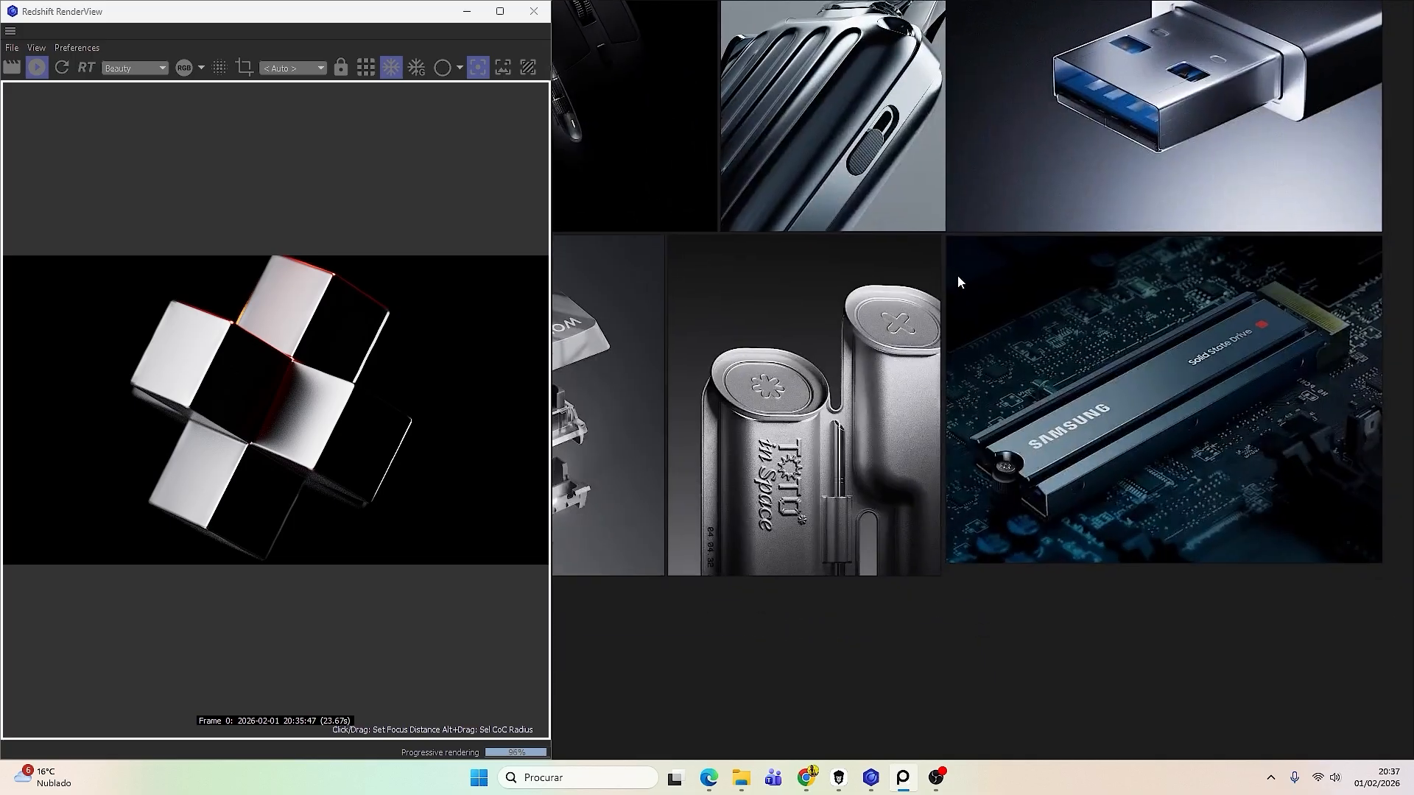
pyautogui.moveTo(1264, 249); pyautogui.dragTo(1146, 387, button='middle')
pyautogui.moveTo(1204, 319); pyautogui.dragTo(1126, 360, button='middle')
pyautogui.moveTo(1157, 305); pyautogui.dragTo(1123, 352, button='middle')
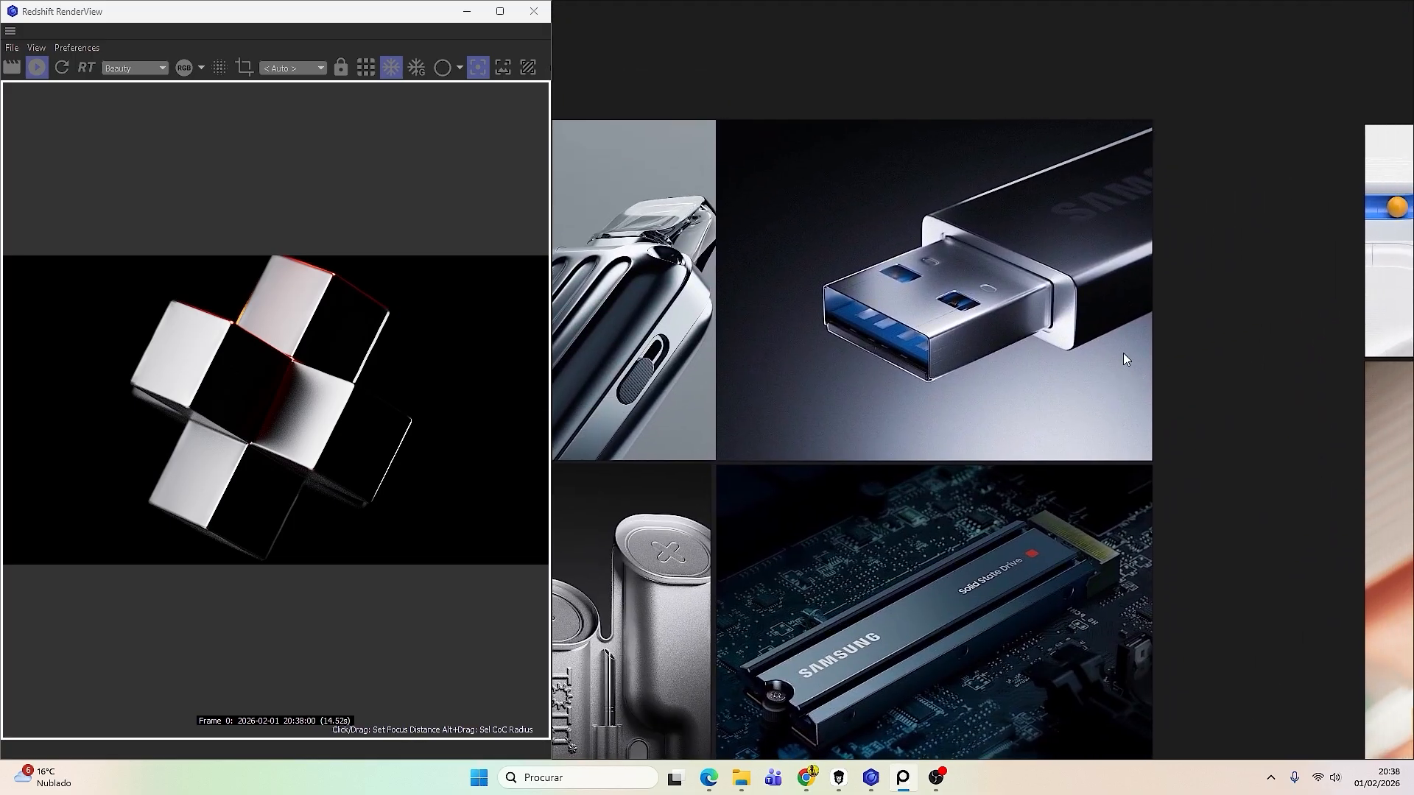
pyautogui.scroll(-3, 1057, 396)
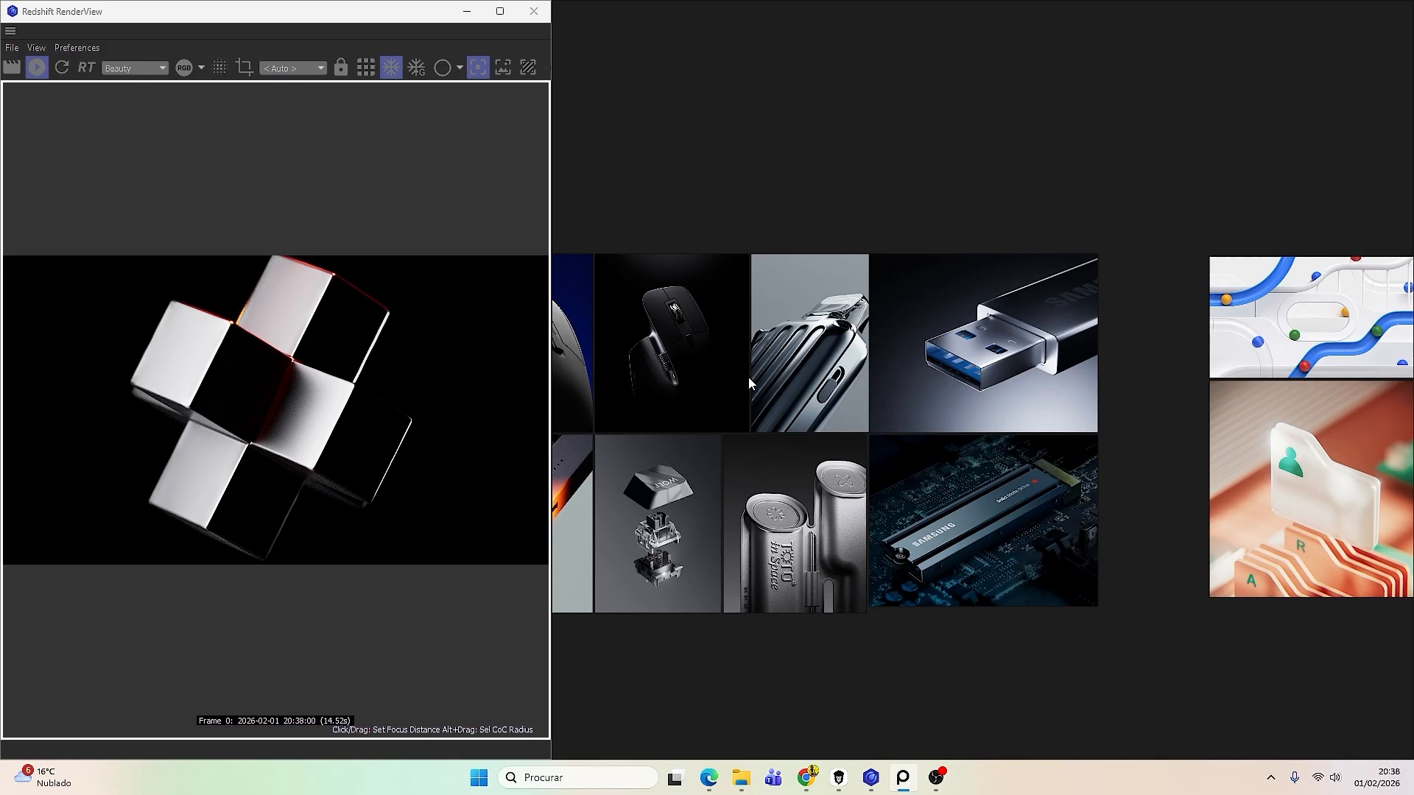
pyautogui.scroll(5, 750, 377)
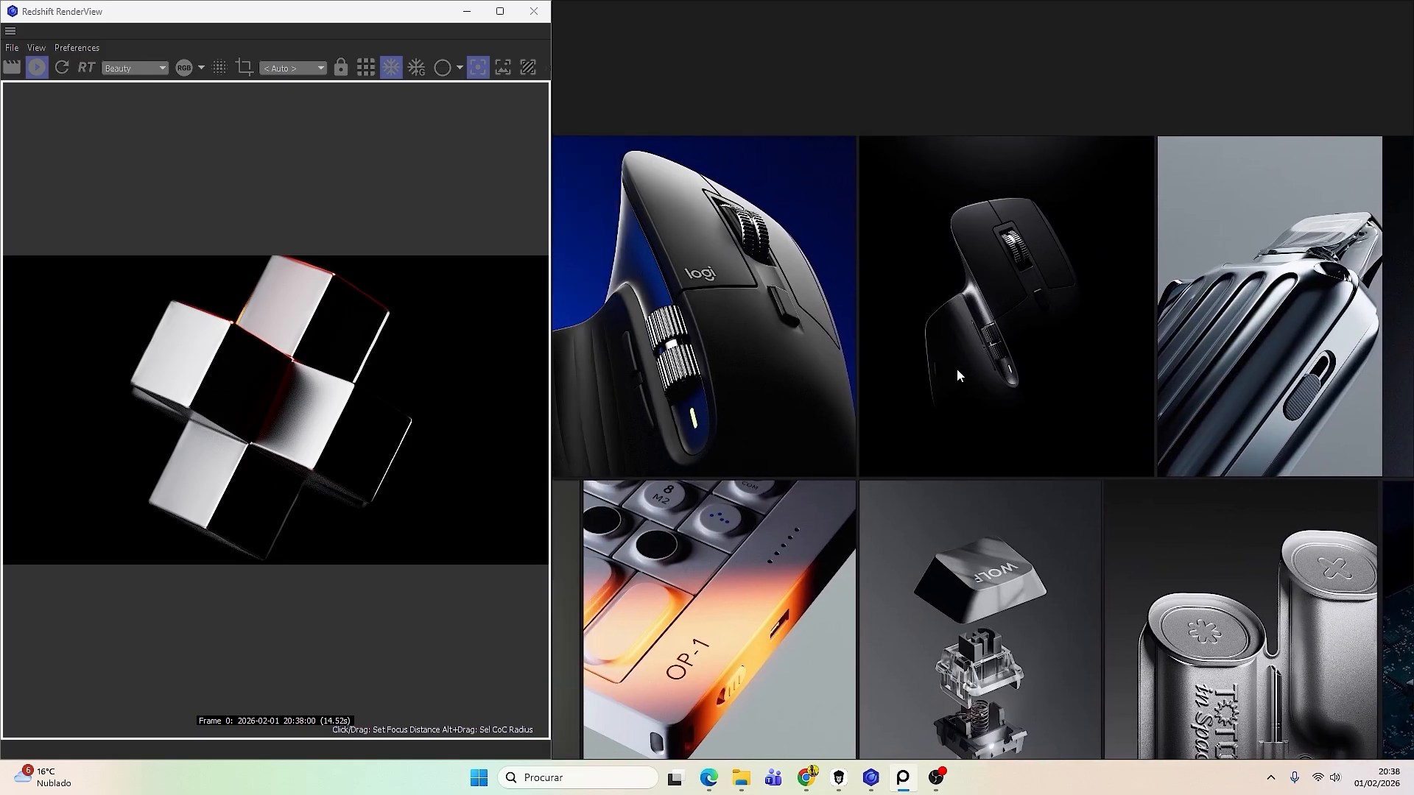
pyautogui.moveTo(882, 359); pyautogui.dragTo(1019, 367, button='middle')
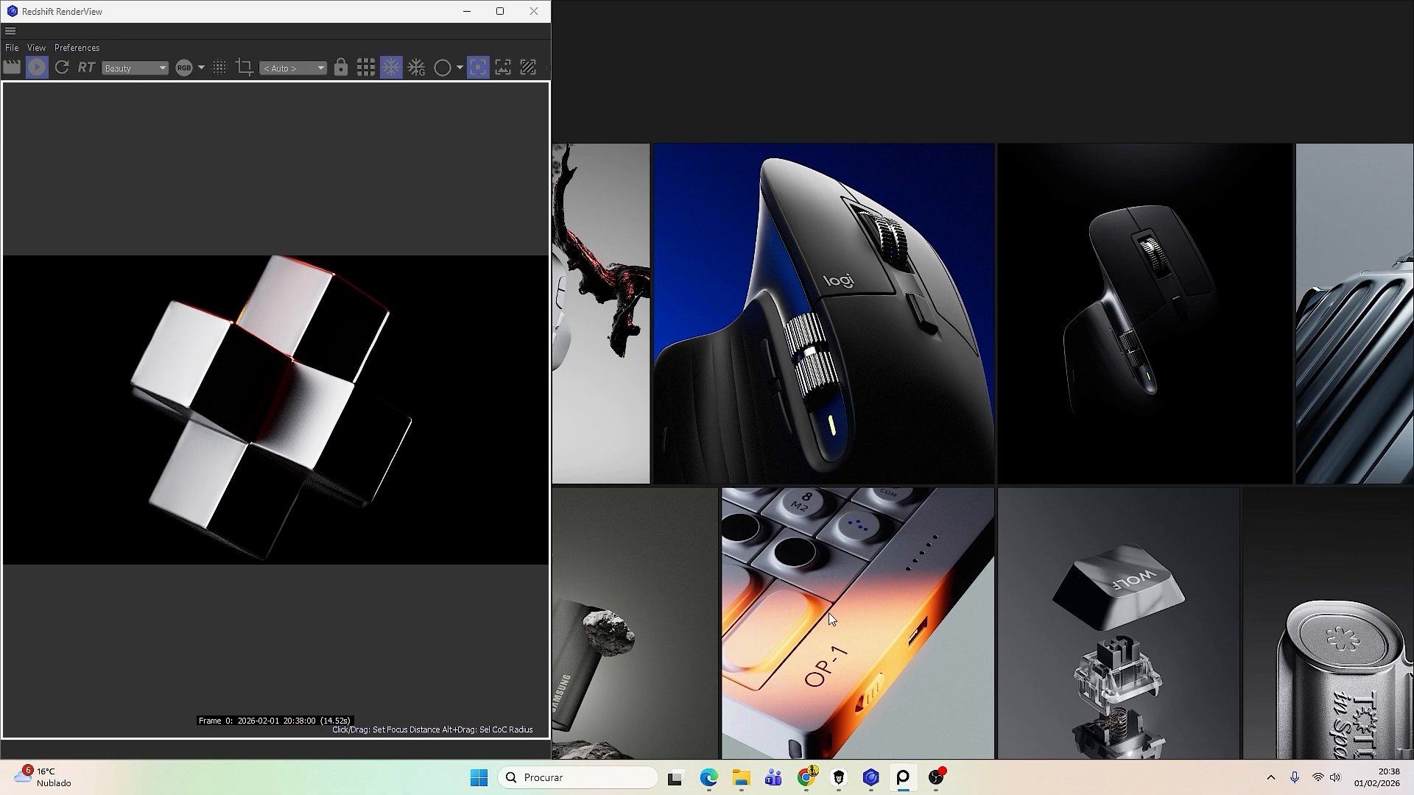
# Compare the dark product references with the board's colorful abstract and glass image groups.
pyautogui.scroll(-2, 836, 614)
pyautogui.moveTo(895, 651); pyautogui.dragTo(829, 442, button='middle')
pyautogui.scroll(-3, 762, 566)
pyautogui.moveTo(855, 516); pyautogui.dragTo(606, 516, button='middle')
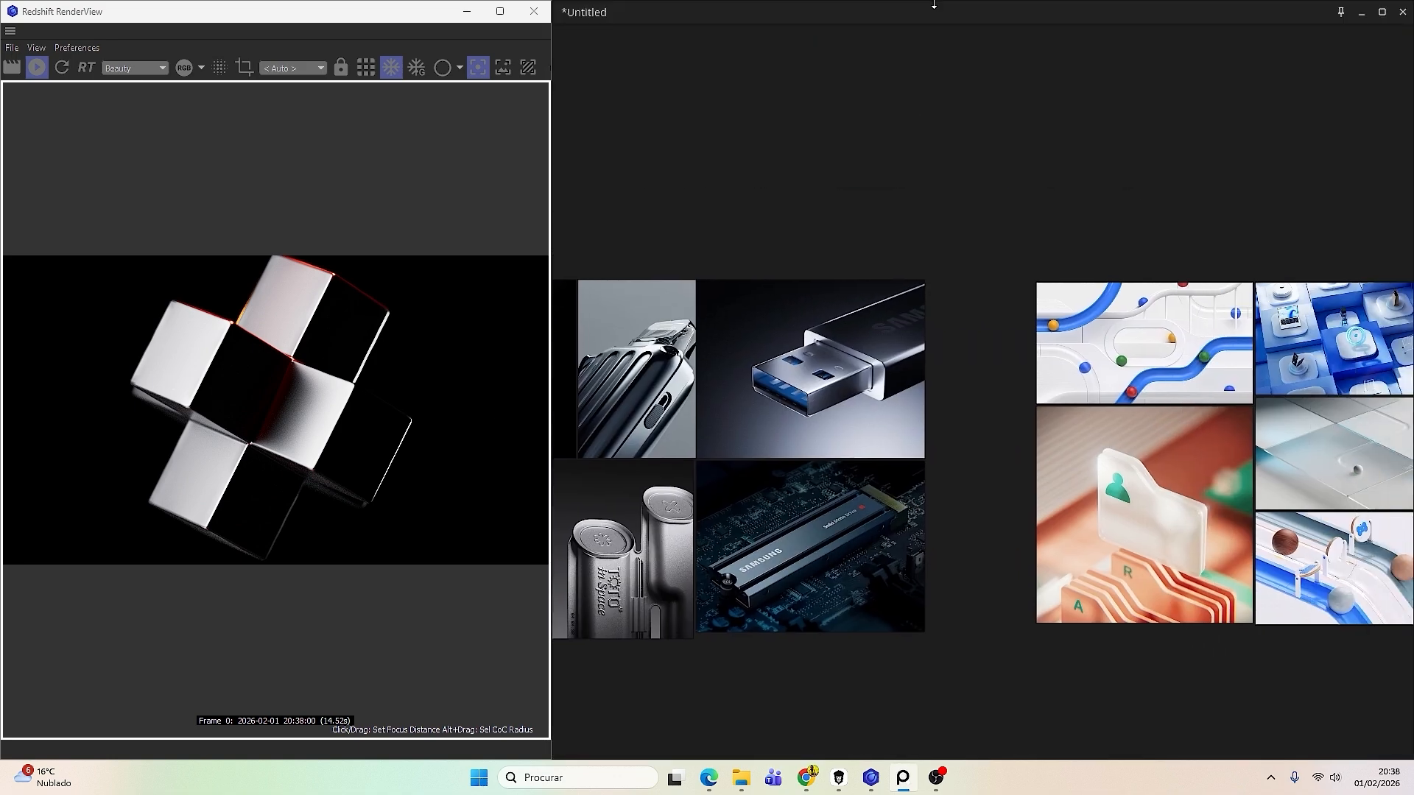
pyautogui.scroll(-3, 792, 527)
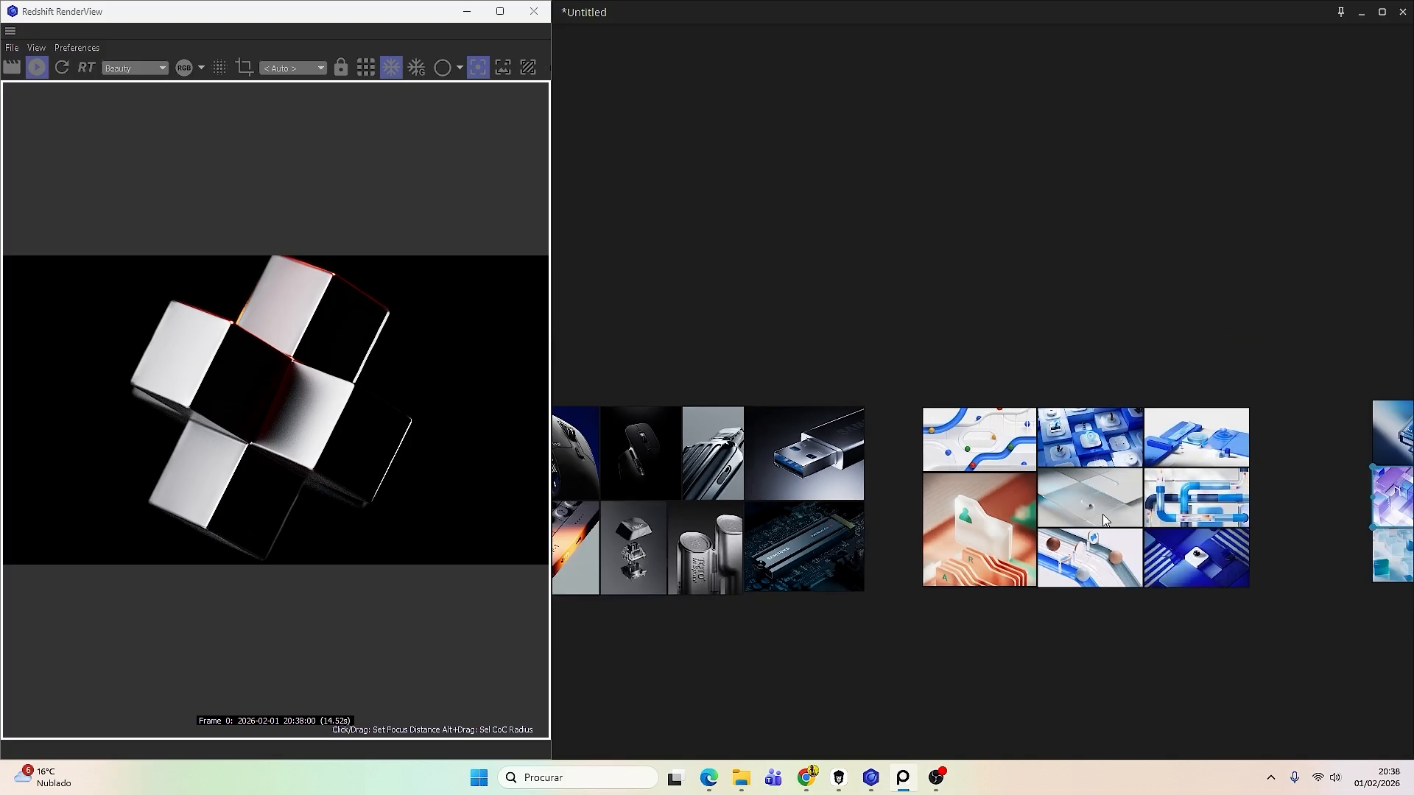
pyautogui.scroll(4, 891, 514)
pyautogui.moveTo(1103, 520); pyautogui.dragTo(1029, 475, button='middle')
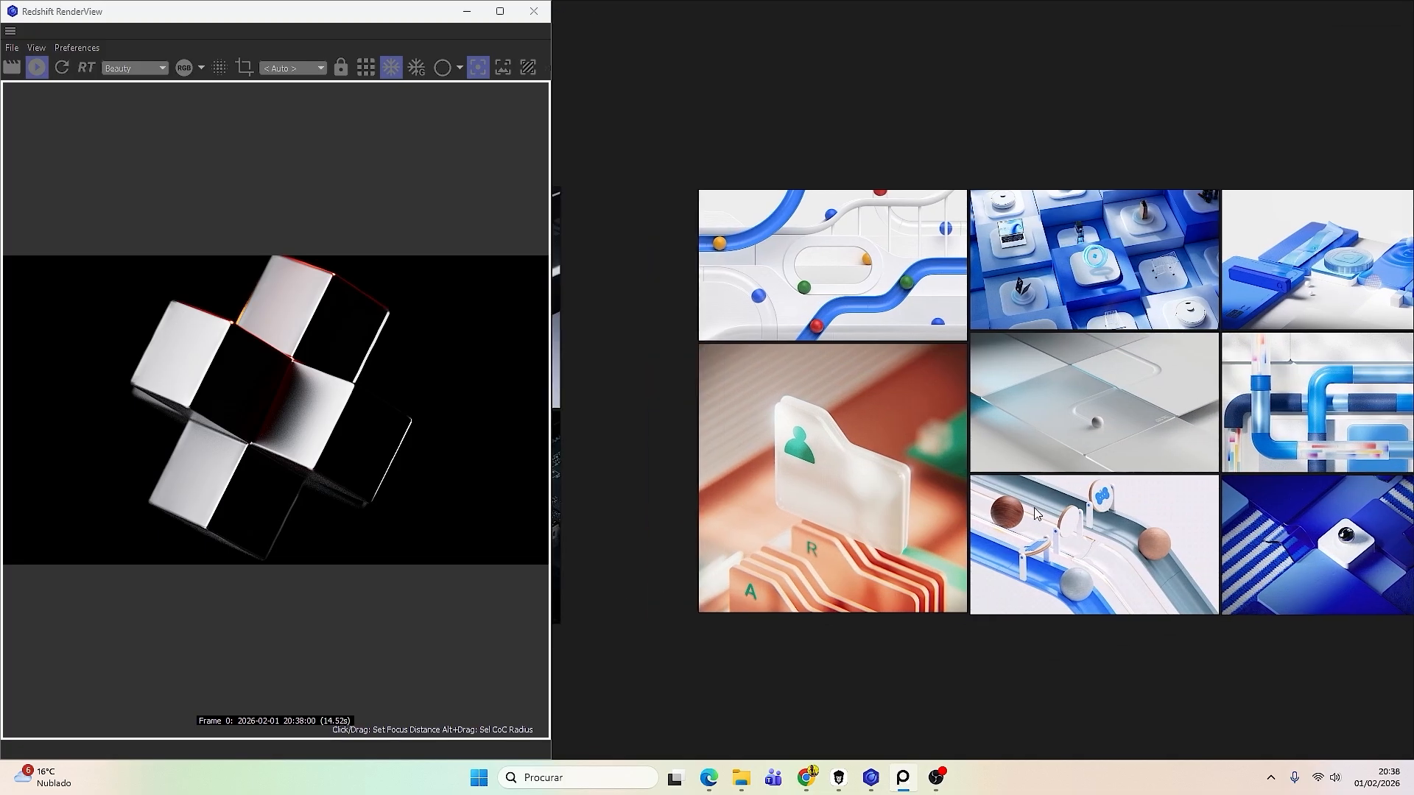
pyautogui.moveTo(1197, 572); pyautogui.dragTo(836, 540, button='middle')
pyautogui.scroll(-3, 1112, 530)
pyautogui.scroll(-2, 1113, 531)
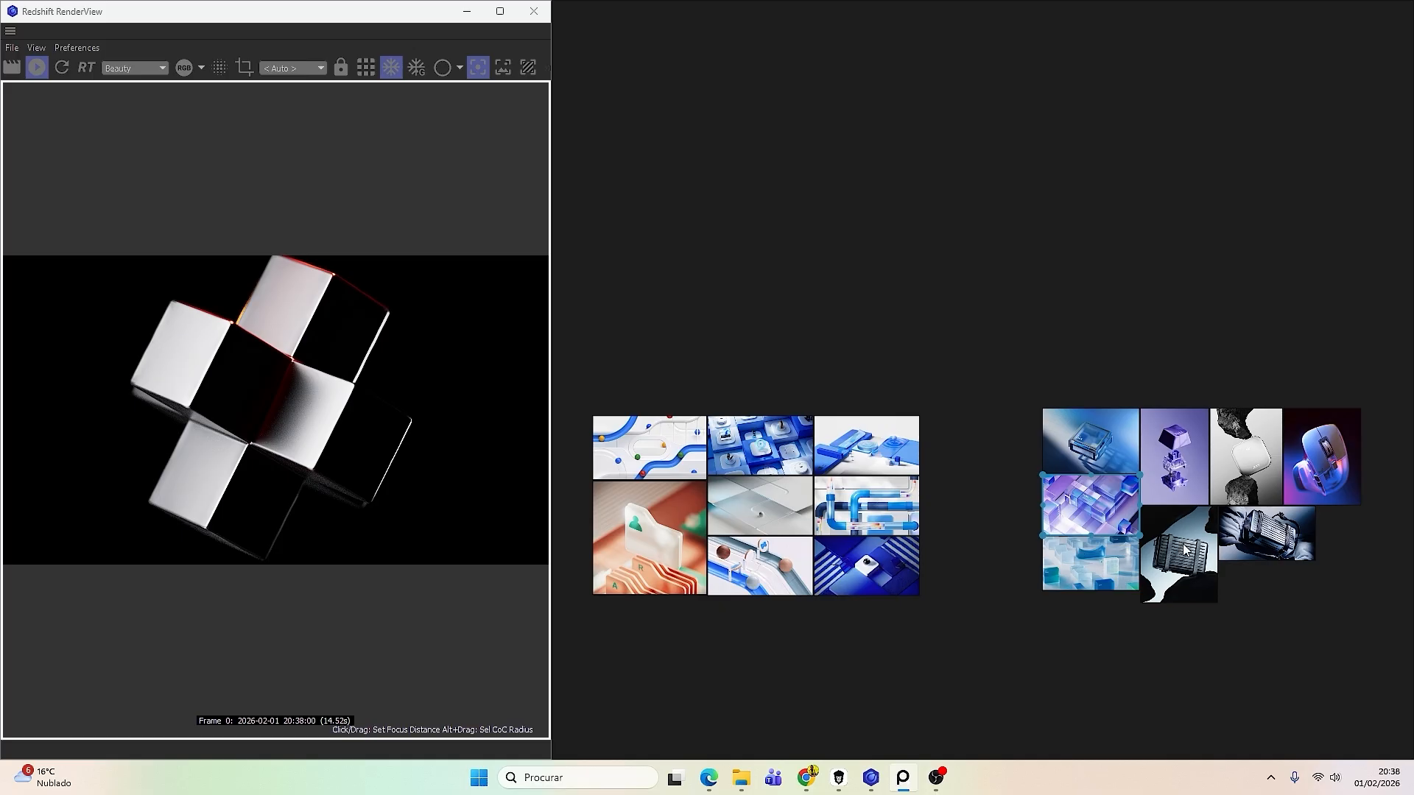
pyautogui.scroll(-3, 1320, 448)
pyautogui.moveTo(1311, 500); pyautogui.dragTo(1200, 519, button='middle')
pyautogui.scroll(5, 813, 511)
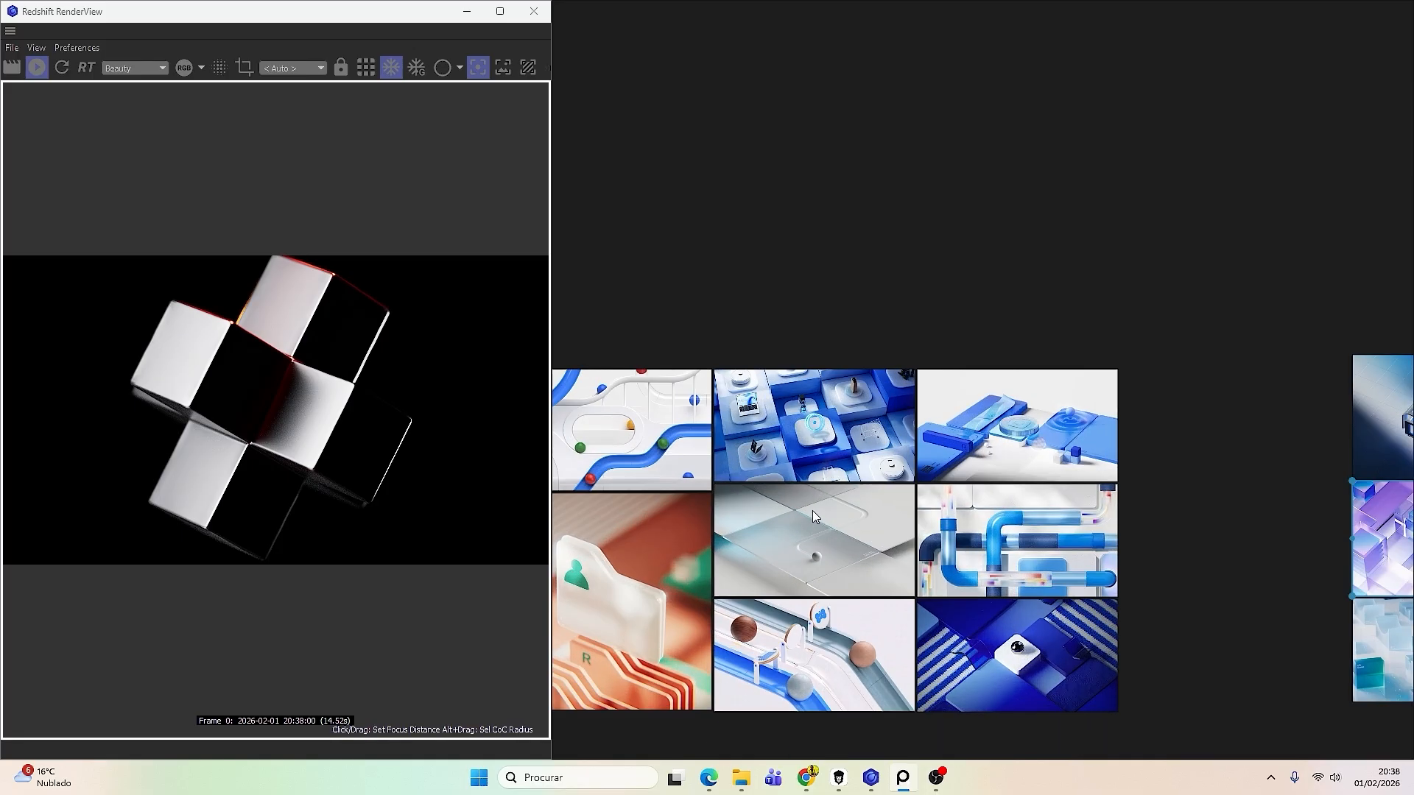